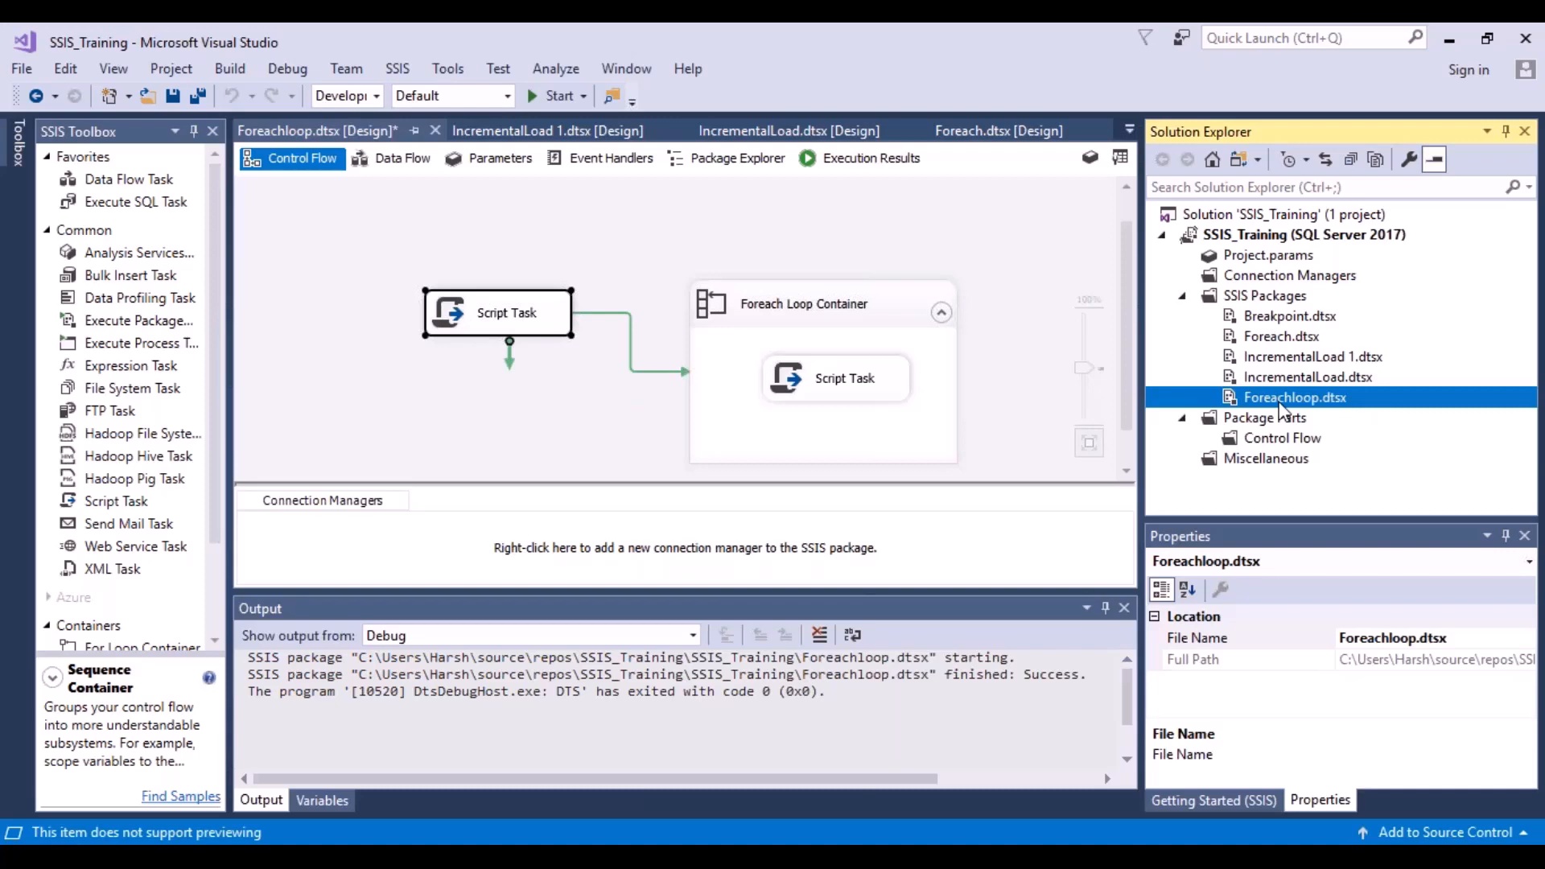
- Switch to SQL Server Management Studio and check the contents of Integration Services Catalogs, collapsing the SSIS_Training database first
key(alt+Tab)
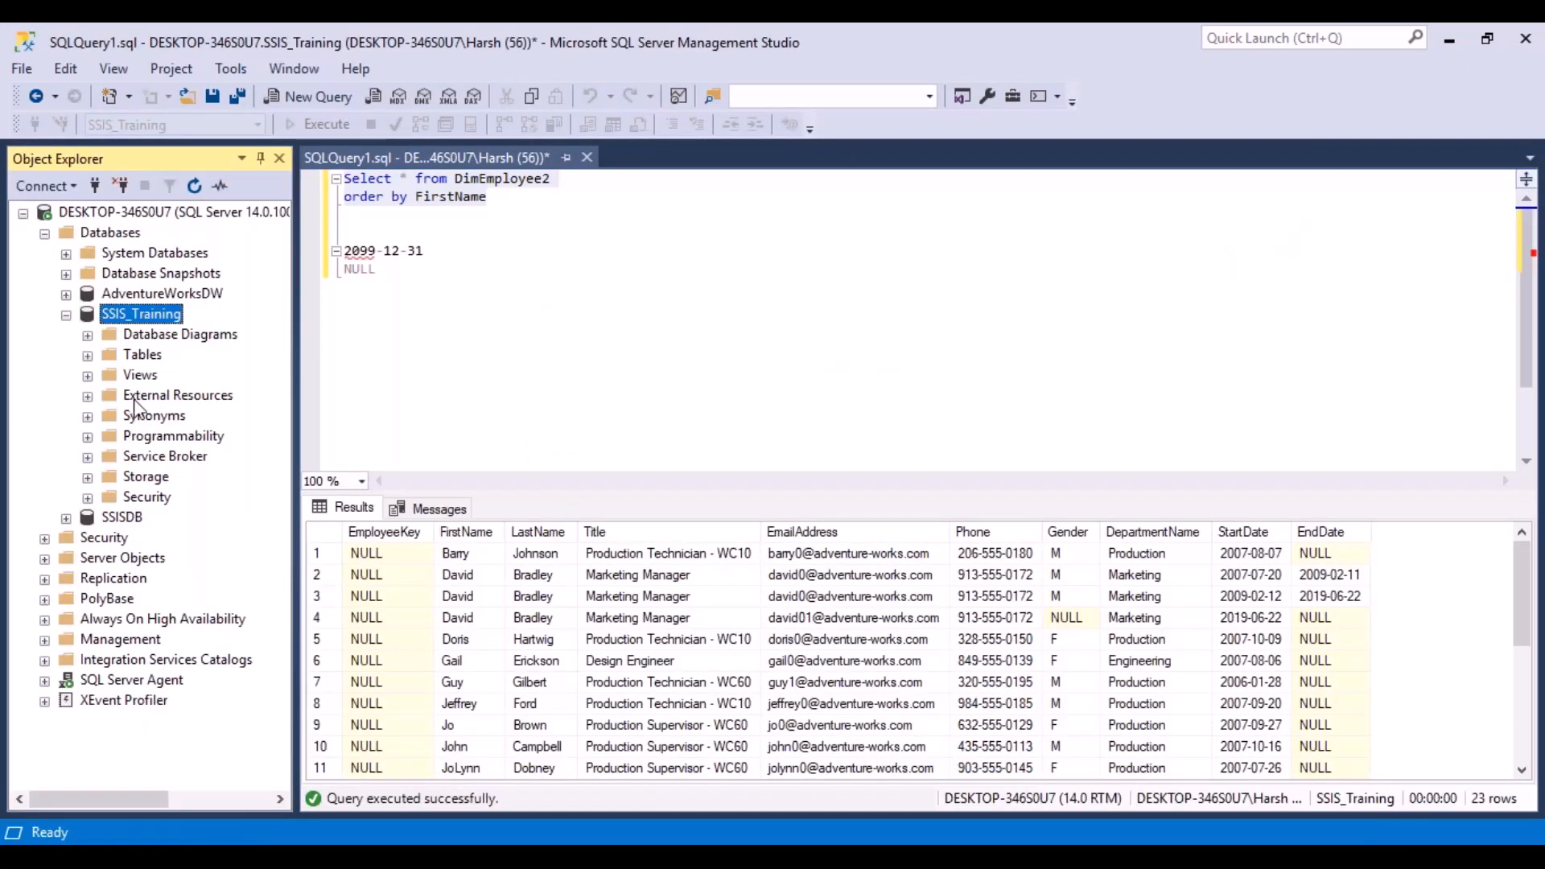
click(68, 315)
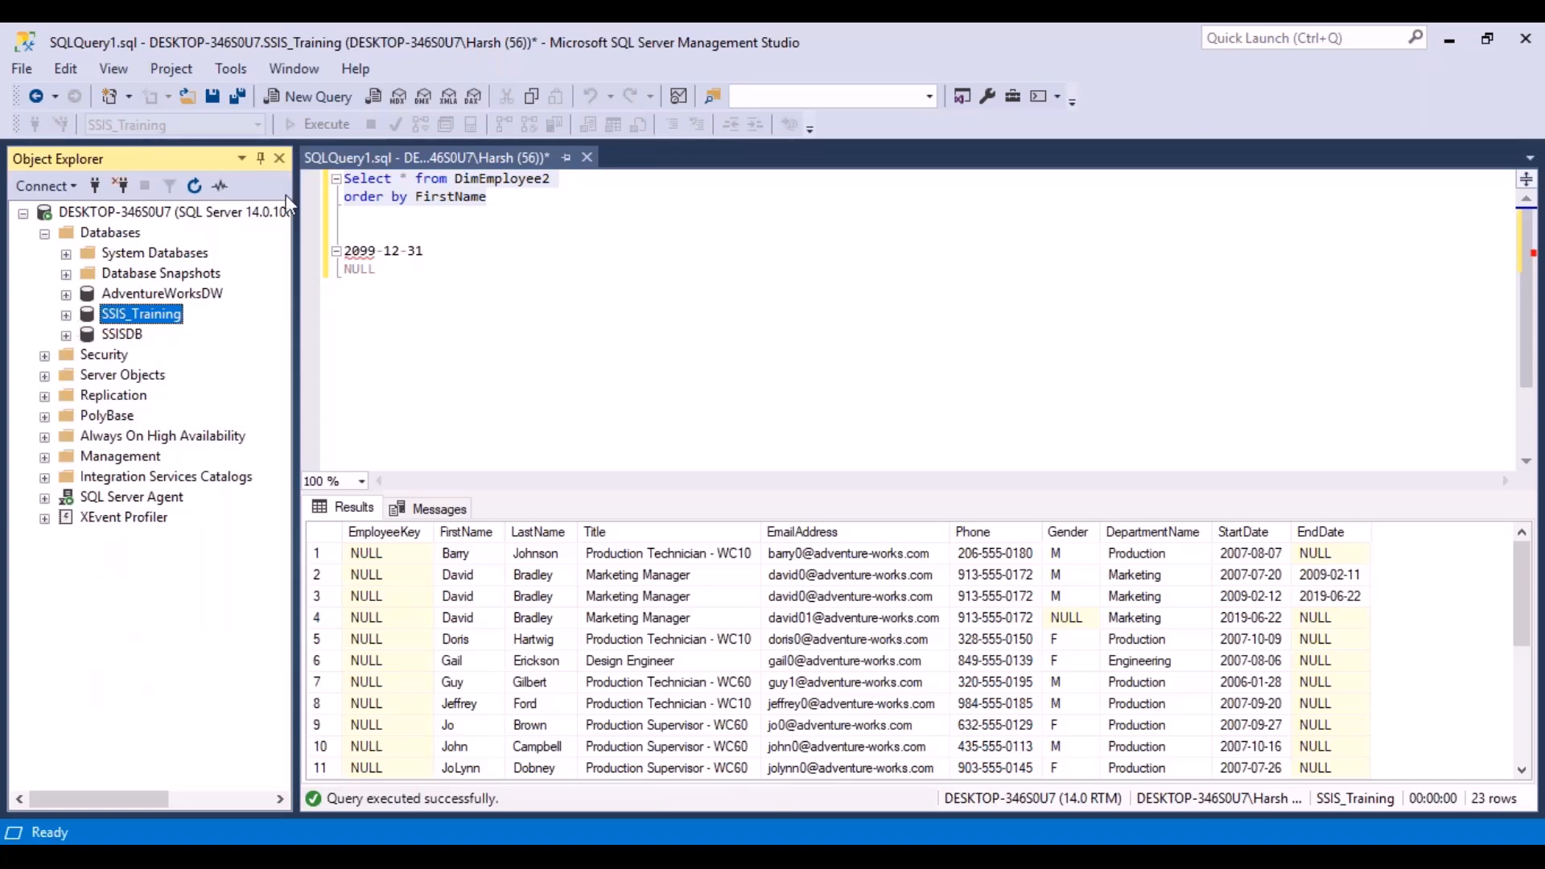
click(44, 478)
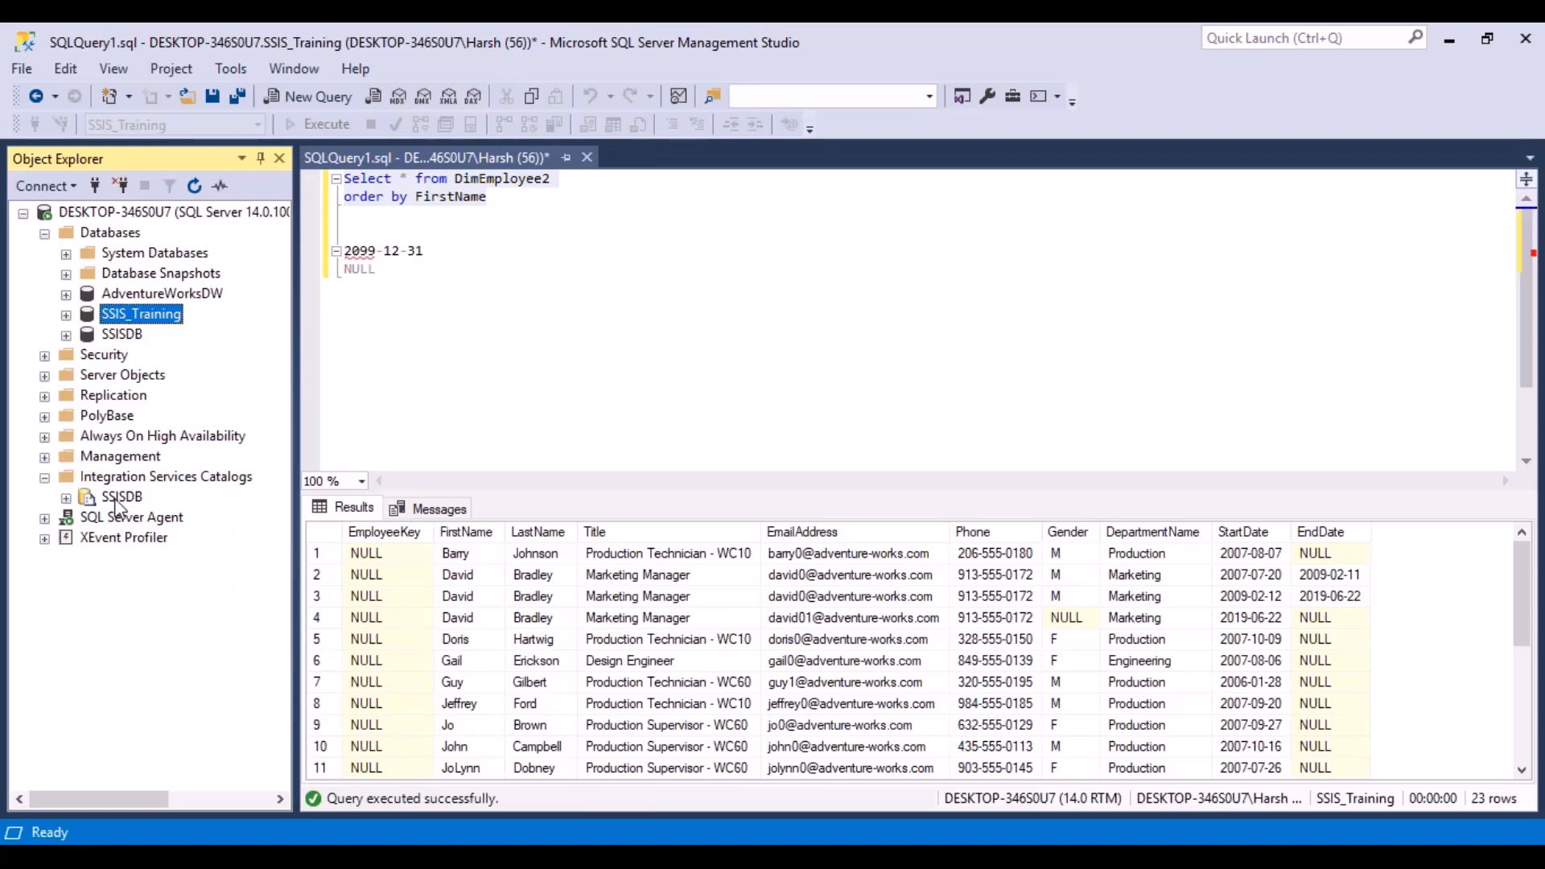
click(45, 478)
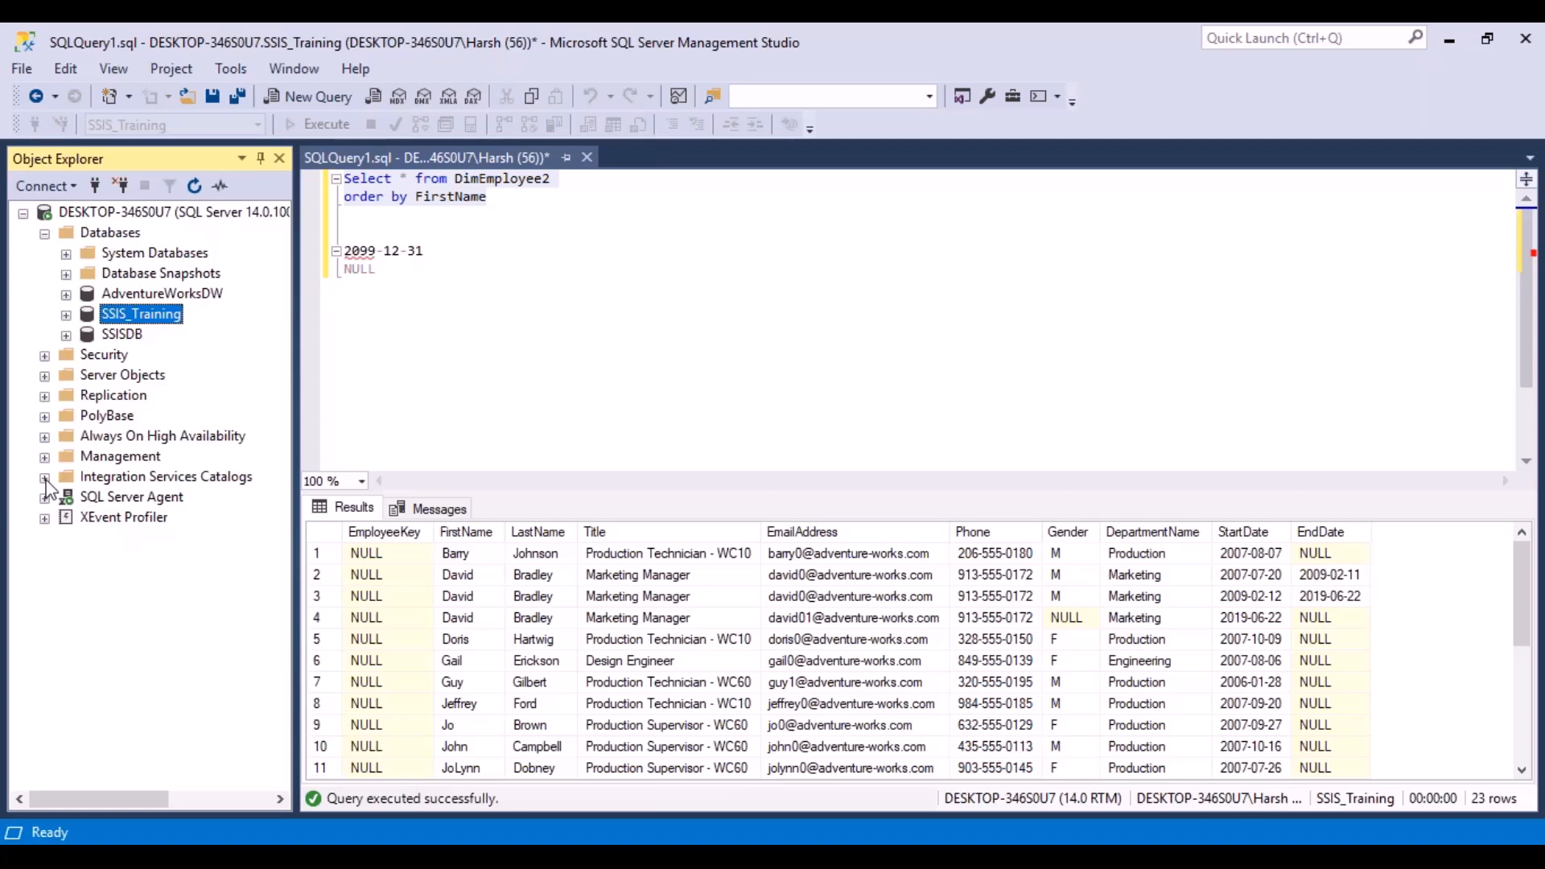
click(184, 479)
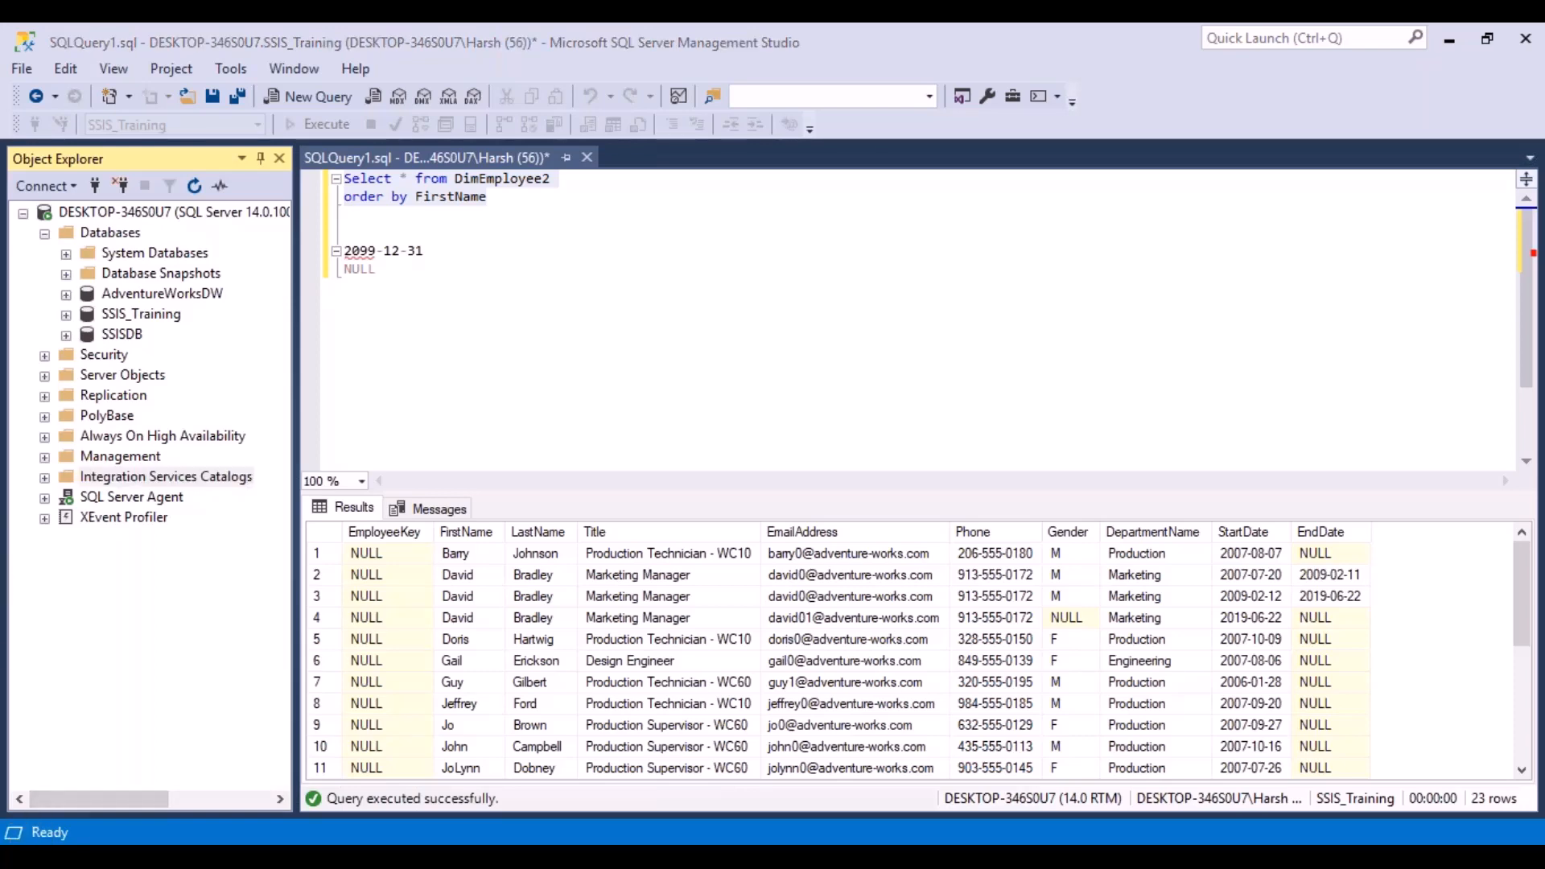
- Locate the SQL Server 2017 Installation Center among the installed Microsoft SQL Server 2017 programs
key(super)
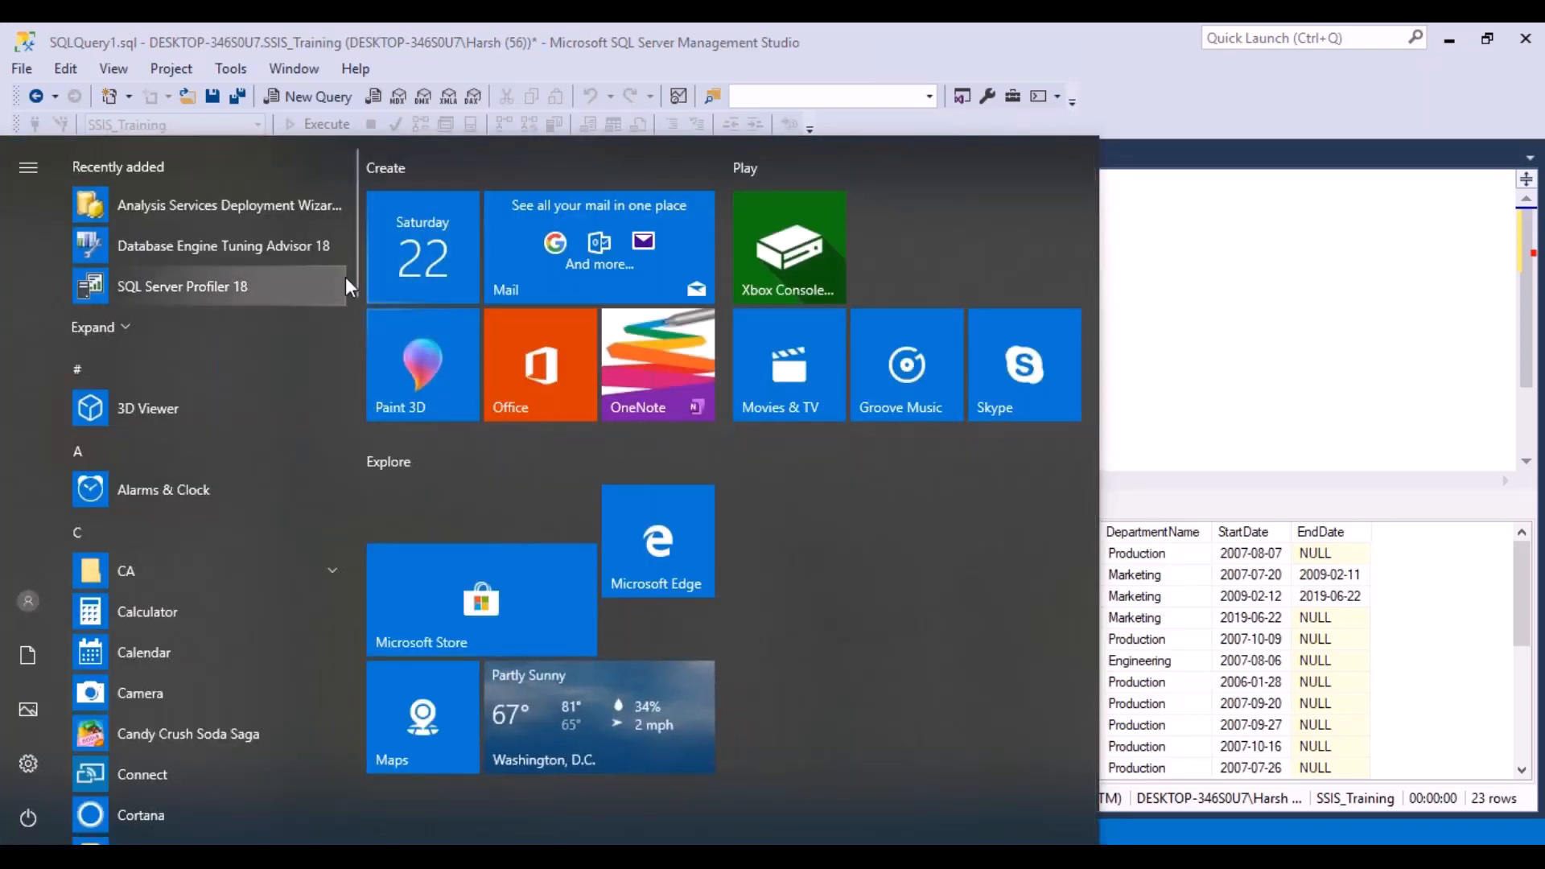
drag(357, 280, 383, 504)
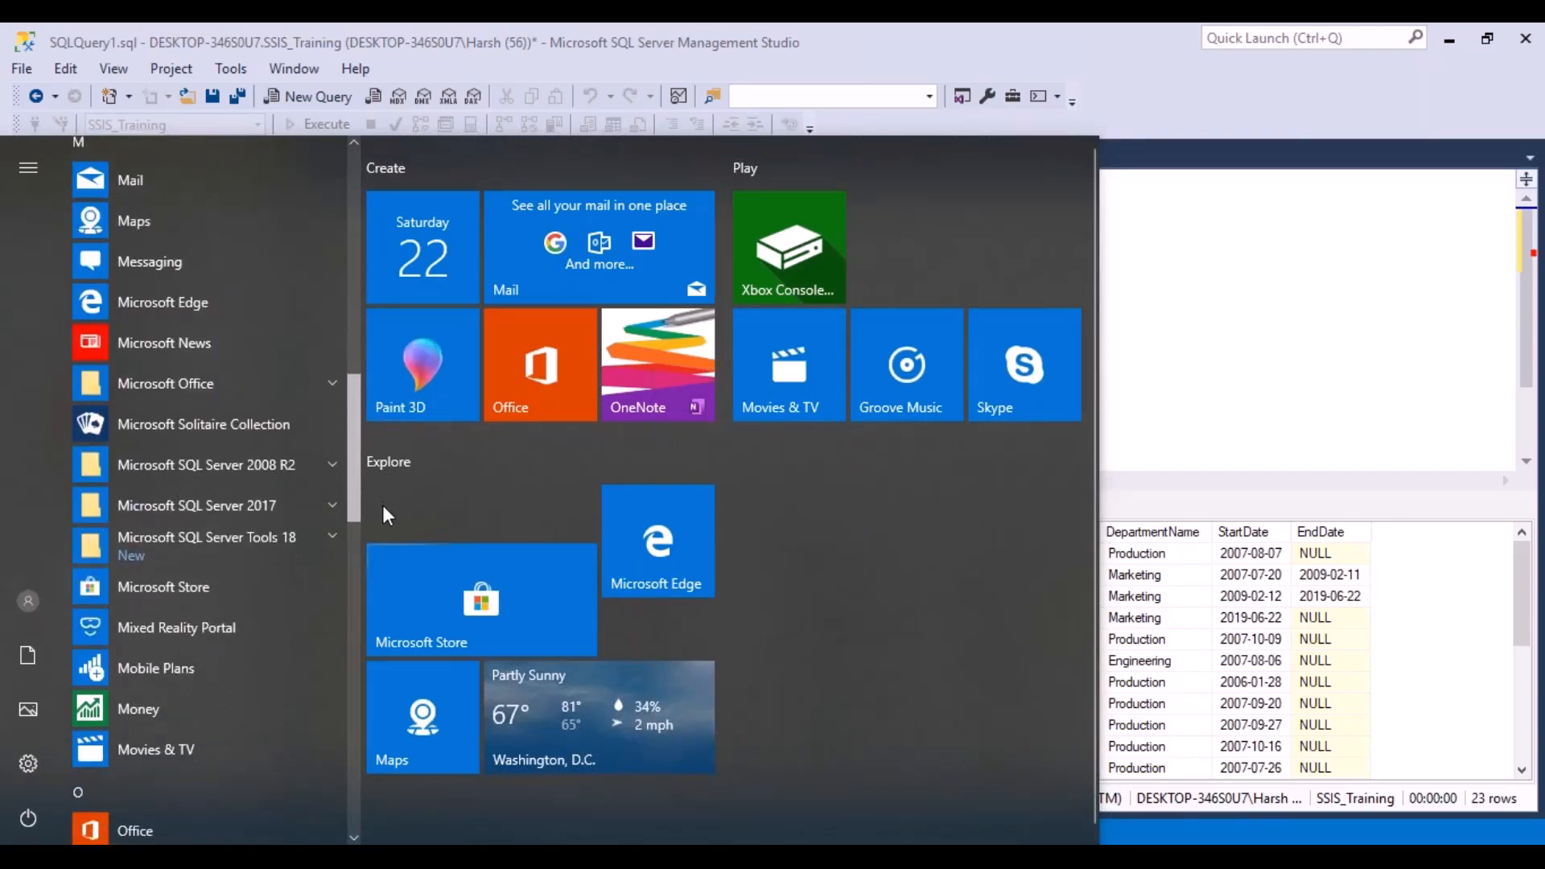
click(335, 505)
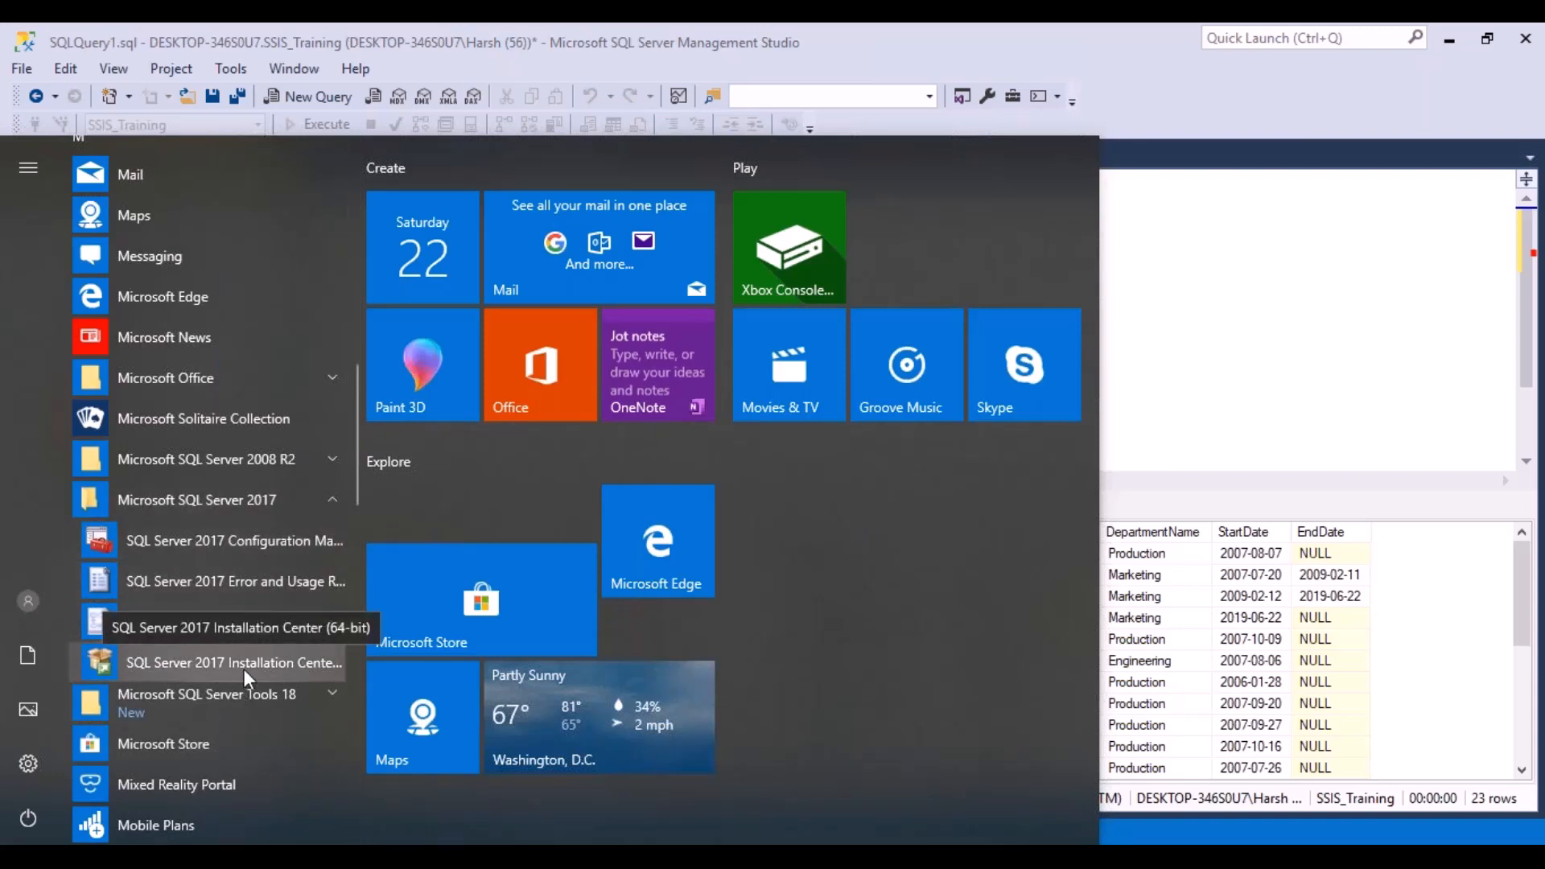
click(1267, 403)
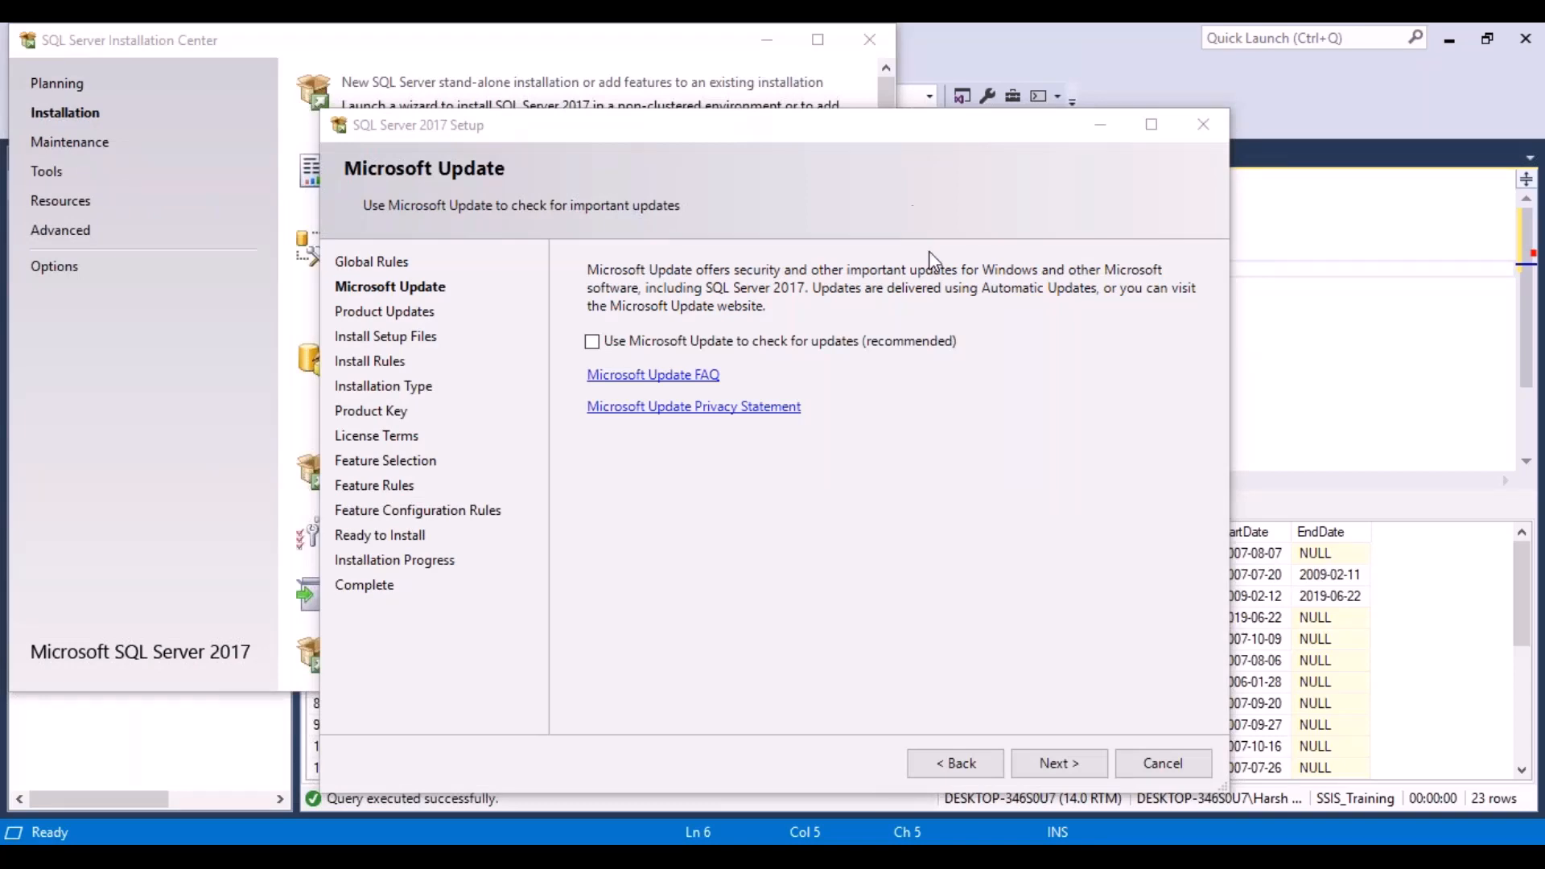
- Quit the open SQL Server 2017 setup wizard and view the SQLServer2017-SSEI-Dev installer in the Downloads folder
click(1163, 765)
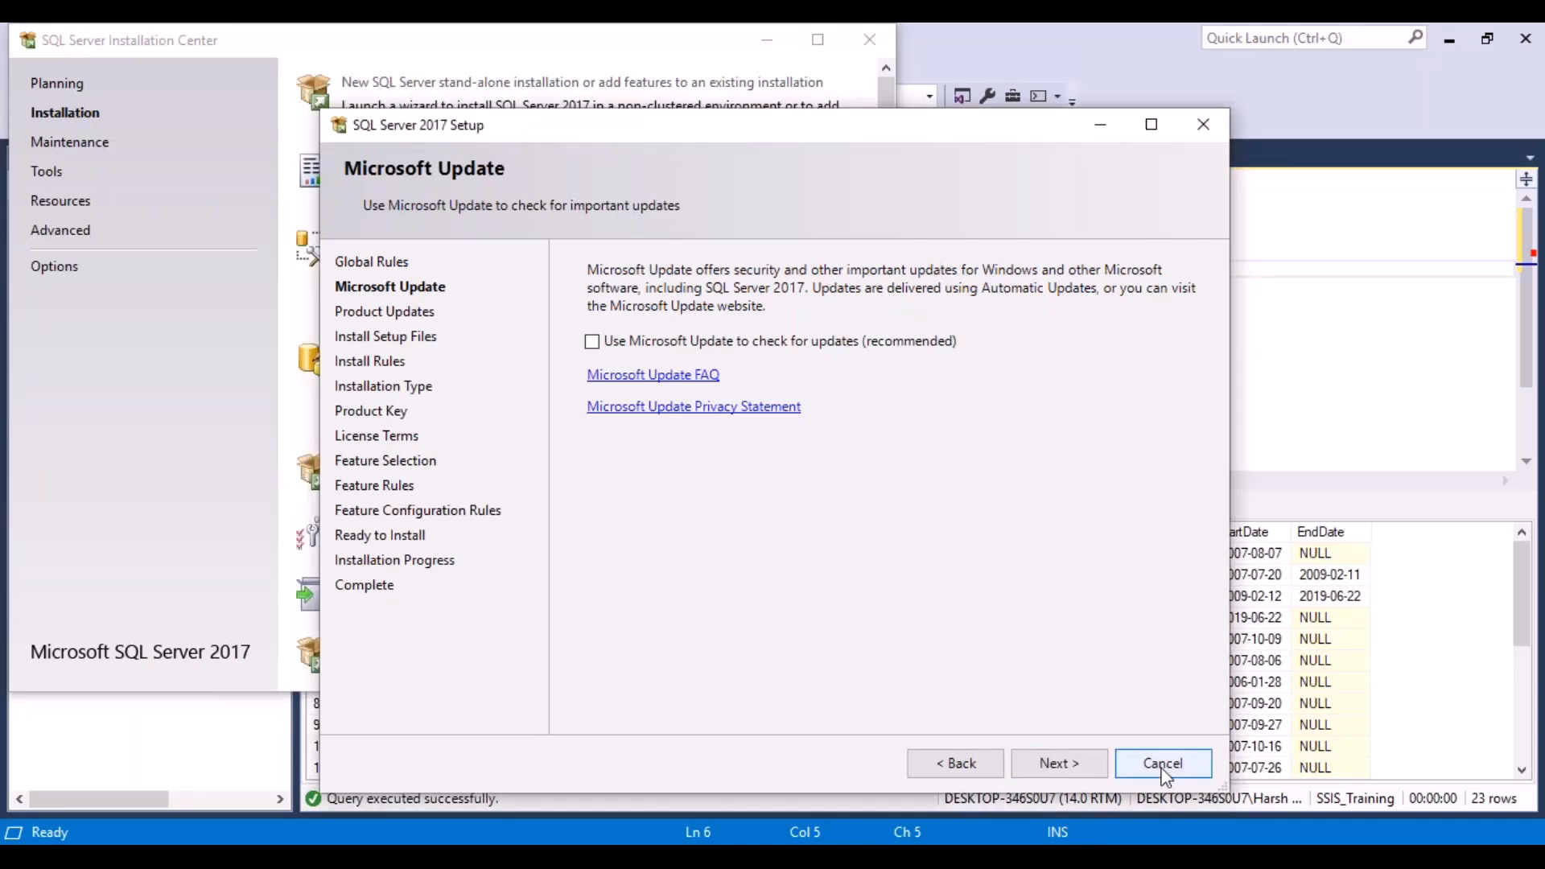
click(993, 503)
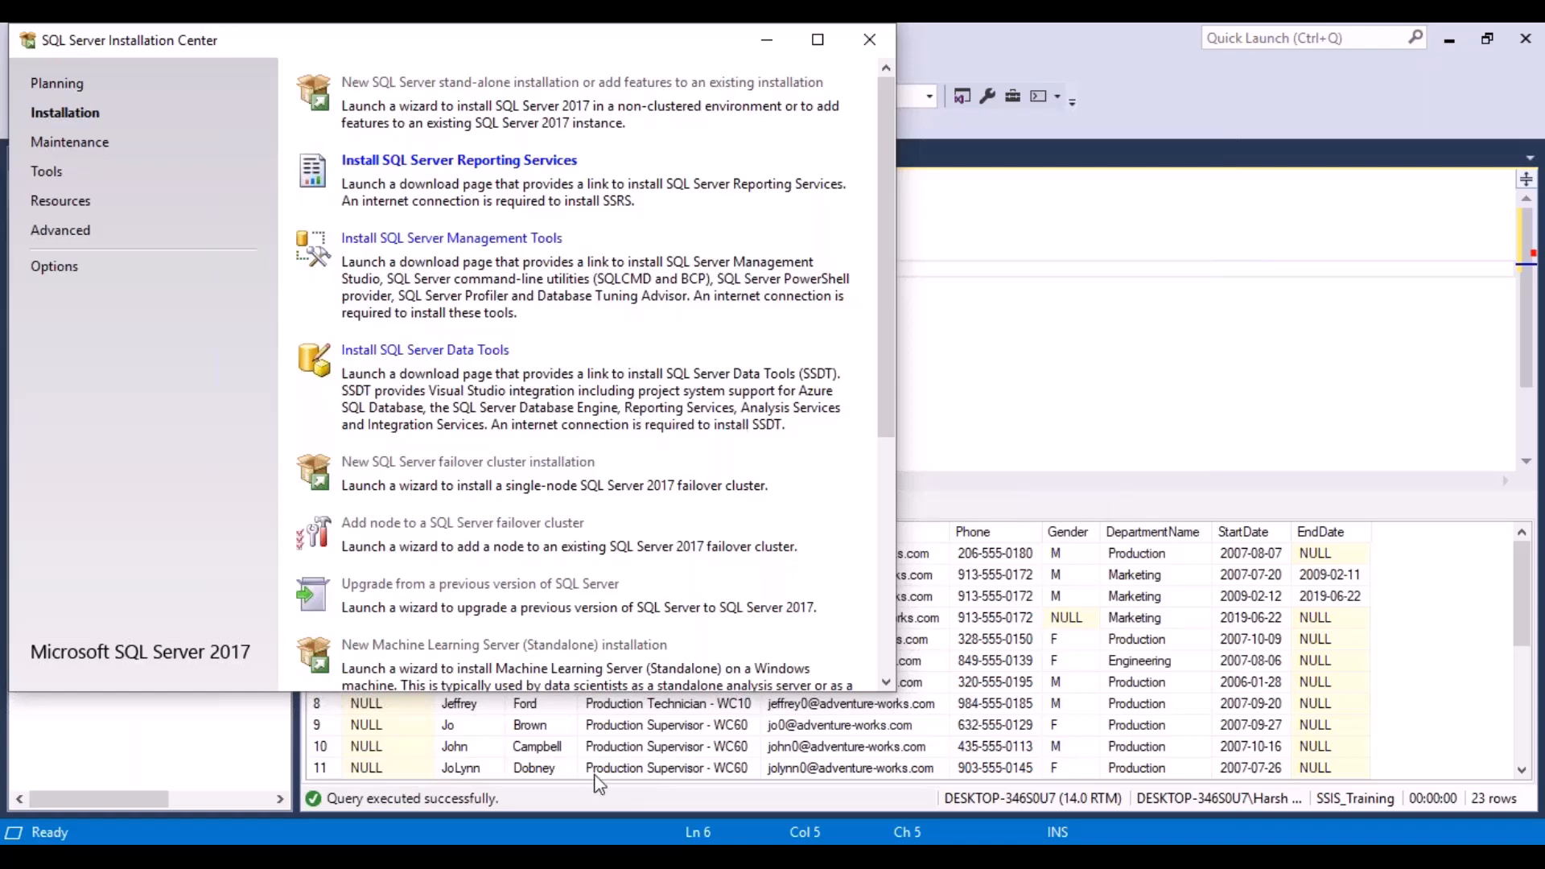
click(585, 855)
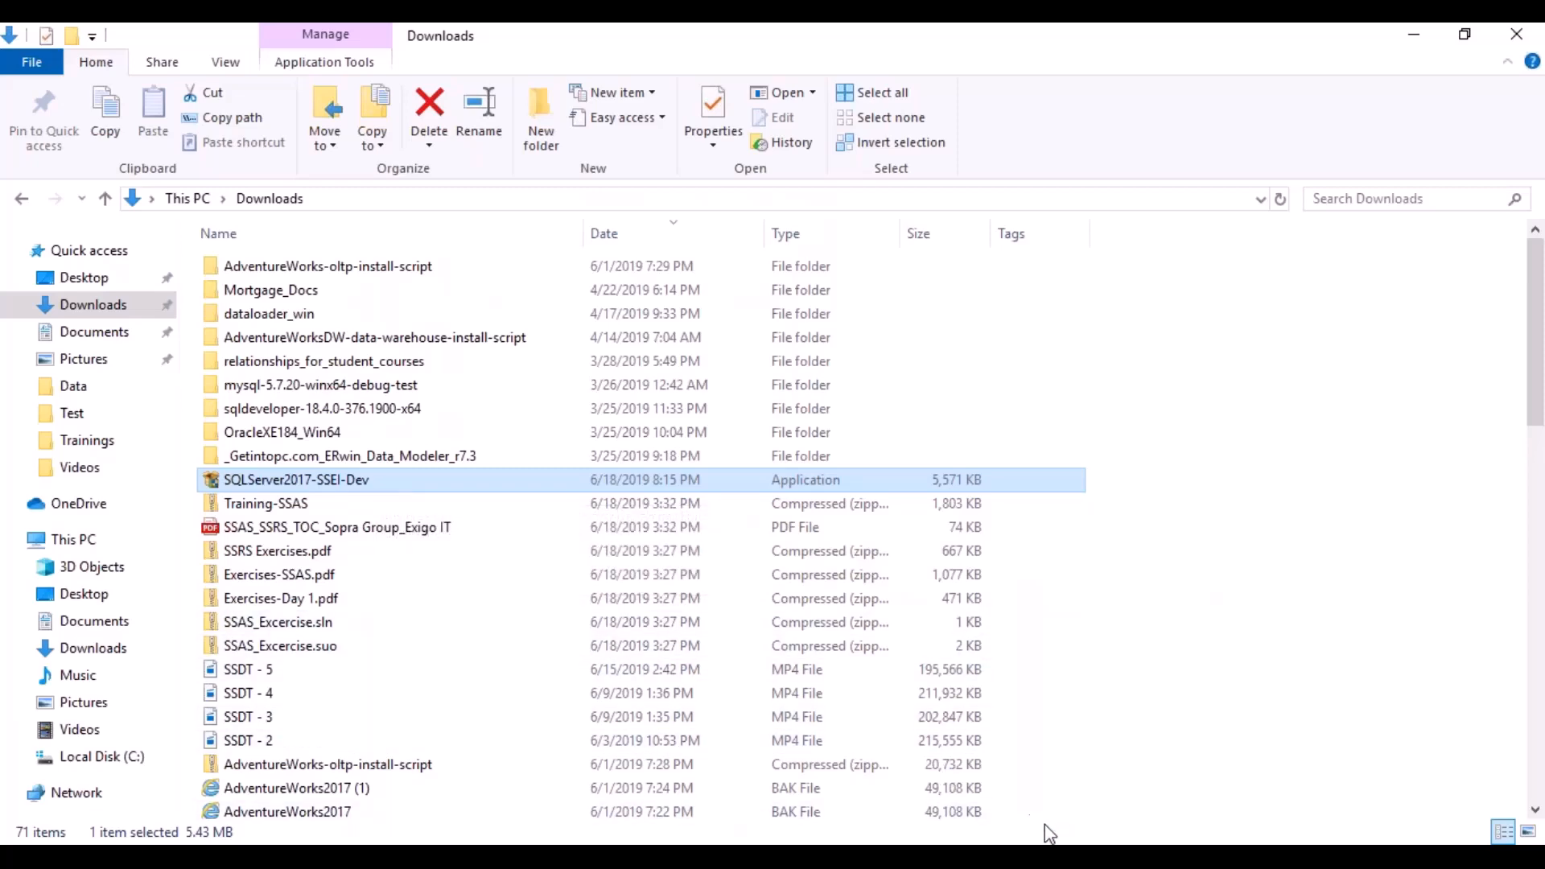
- Launch a new SQL Server stand-alone installation from the Installation Center and quit setup at the Microsoft Update page
click(1044, 855)
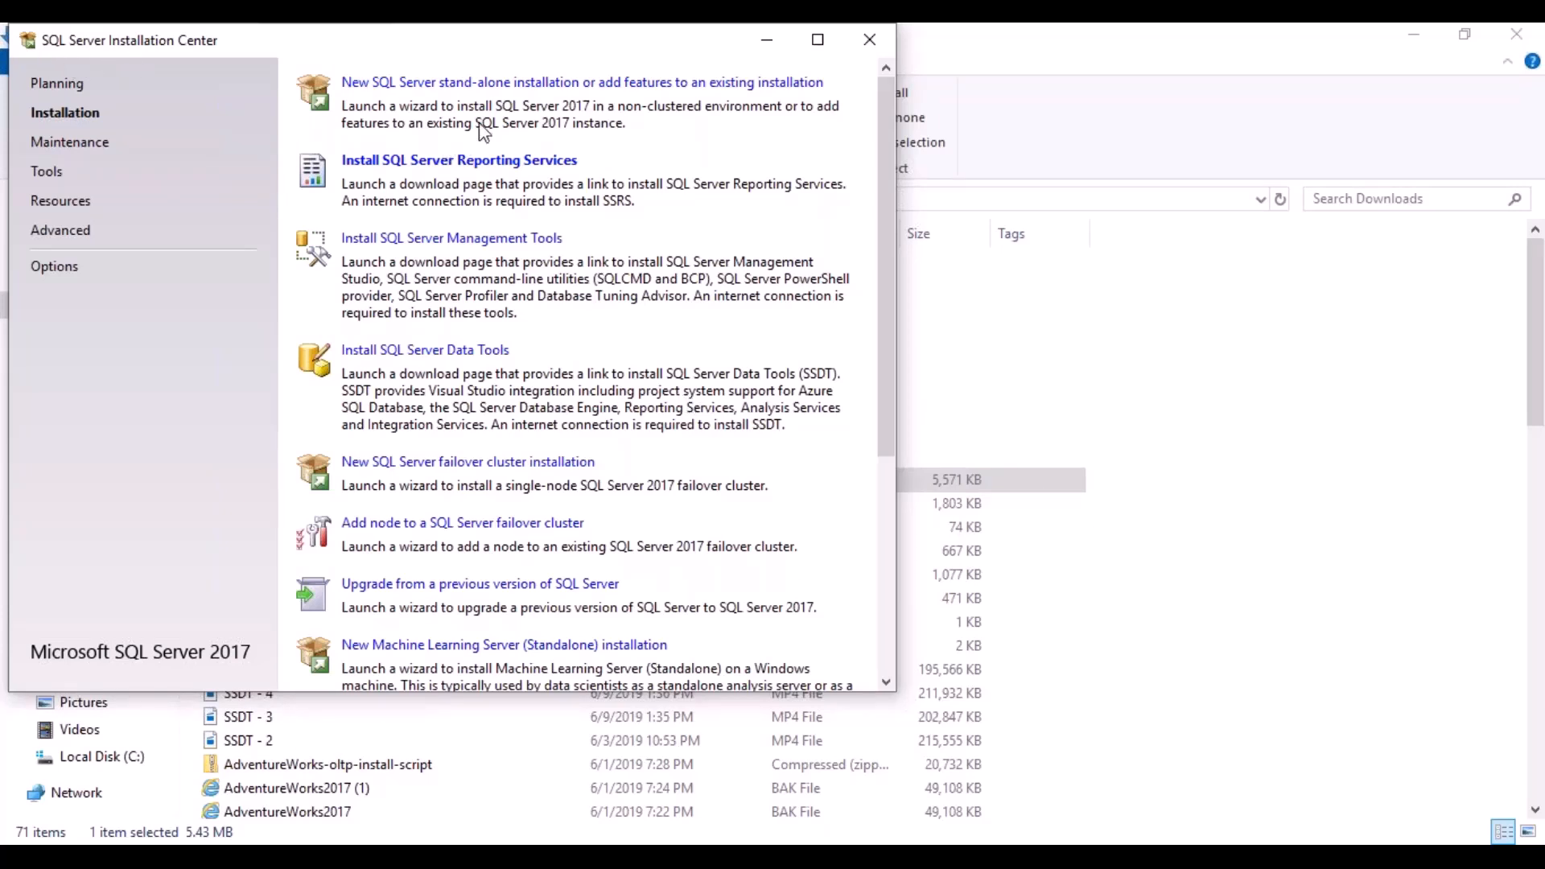
click(439, 89)
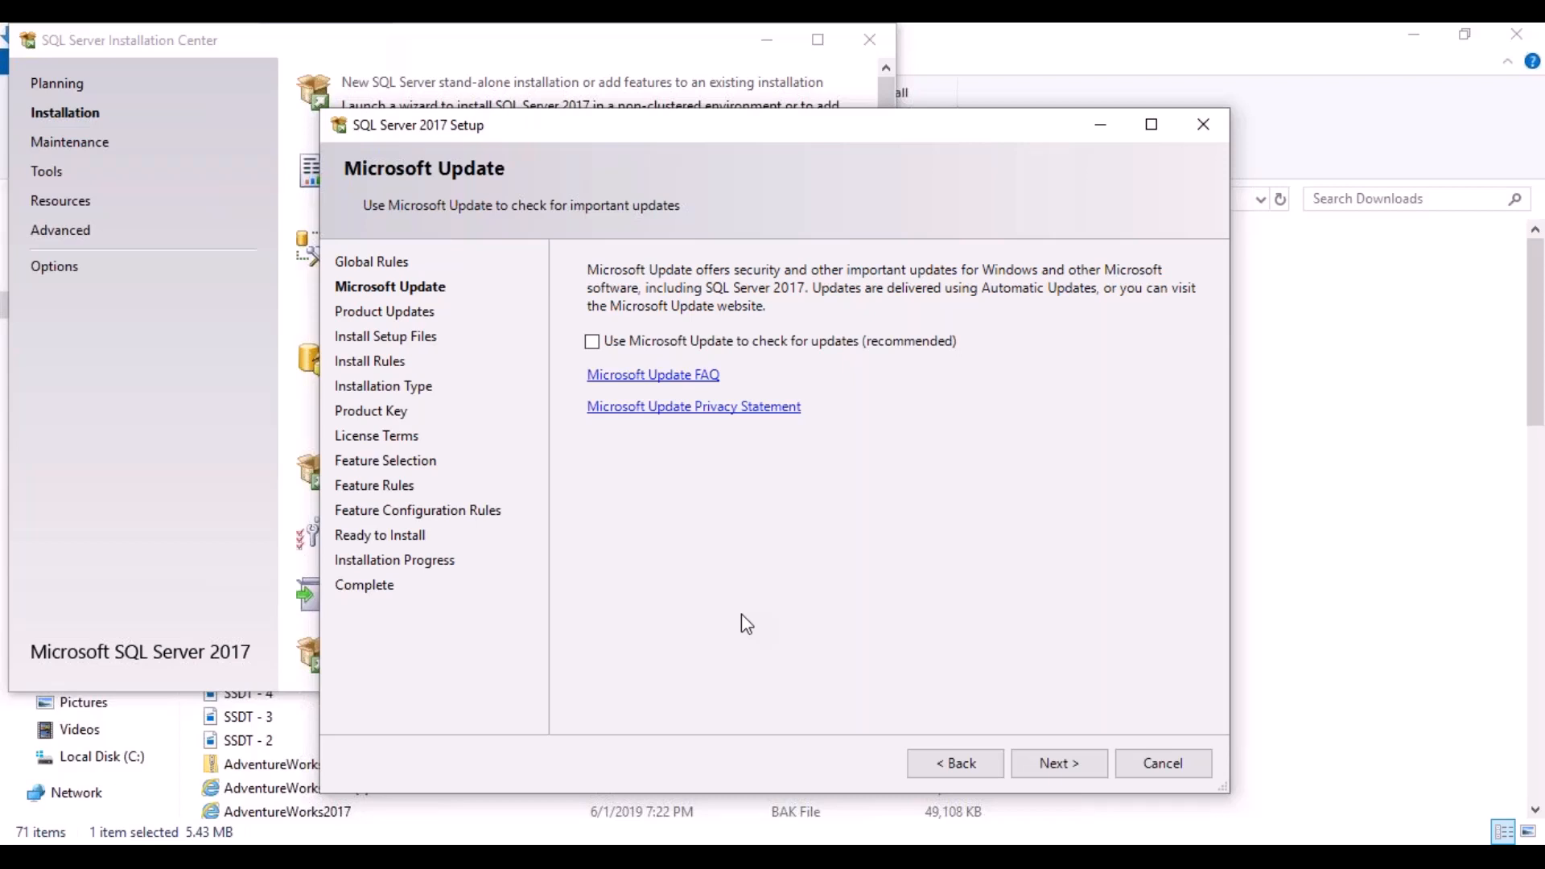
click(1157, 773)
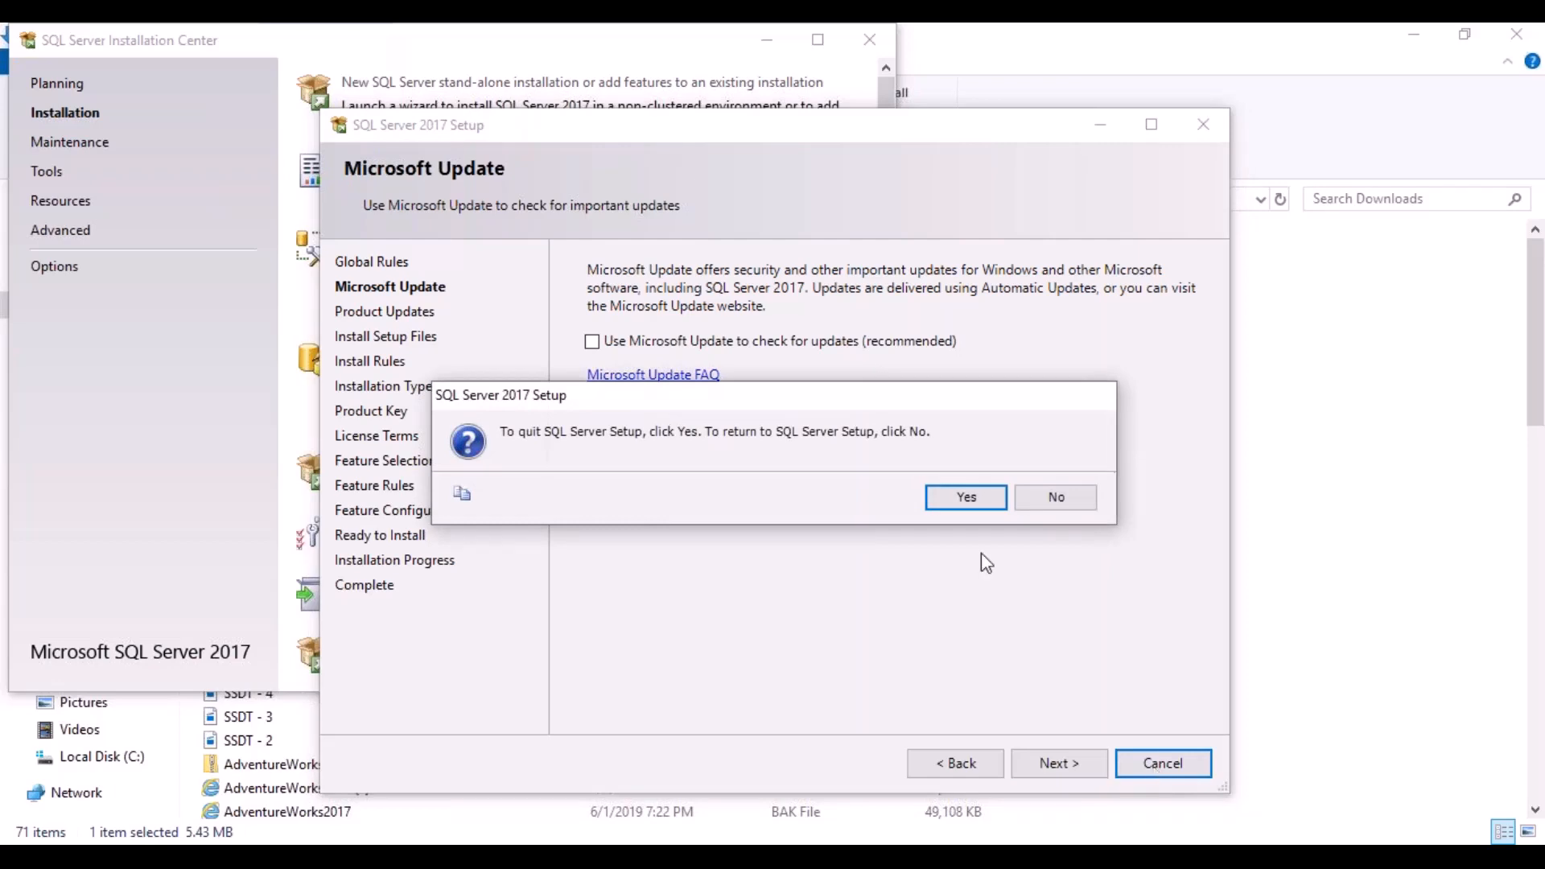
click(963, 505)
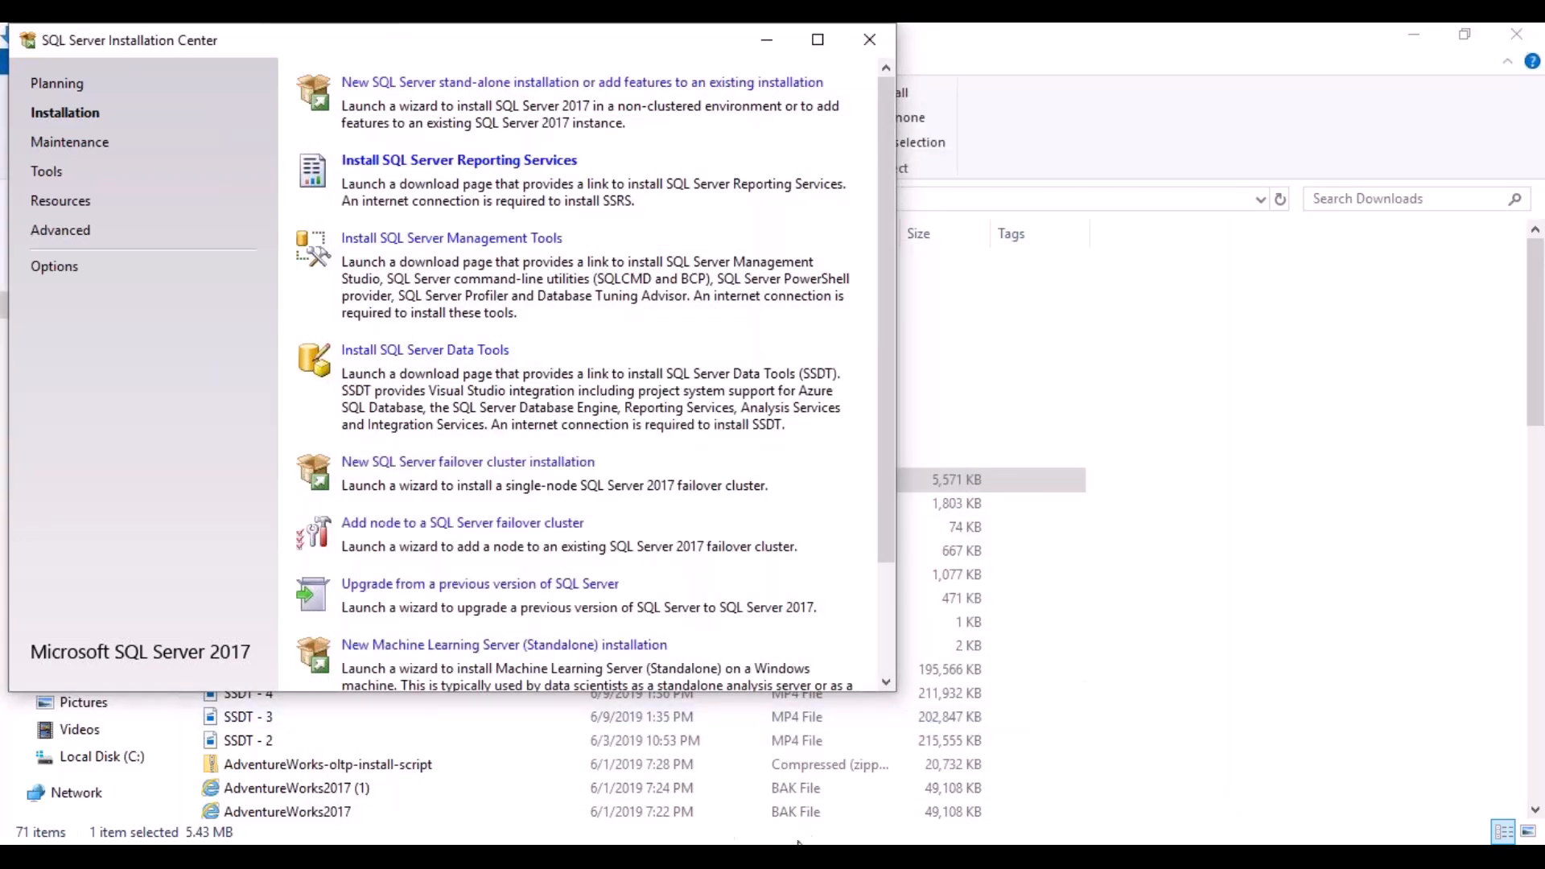
- Run the SQLServer2017-SSEI-Dev installer from Downloads to view its installation types, and exit it without choosing one
click(1164, 636)
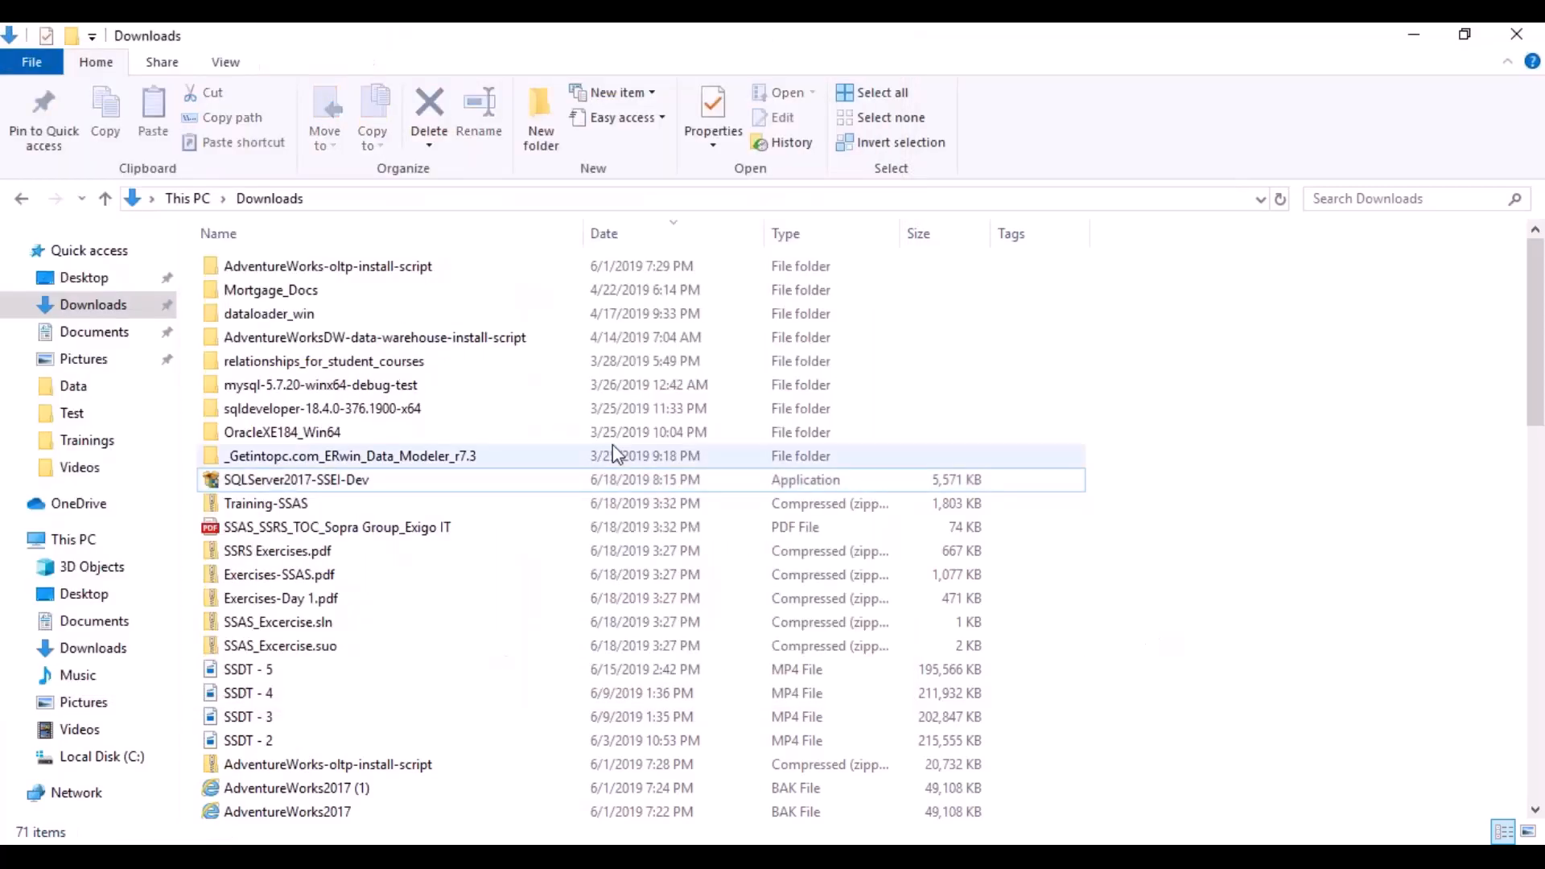
double_click(361, 481)
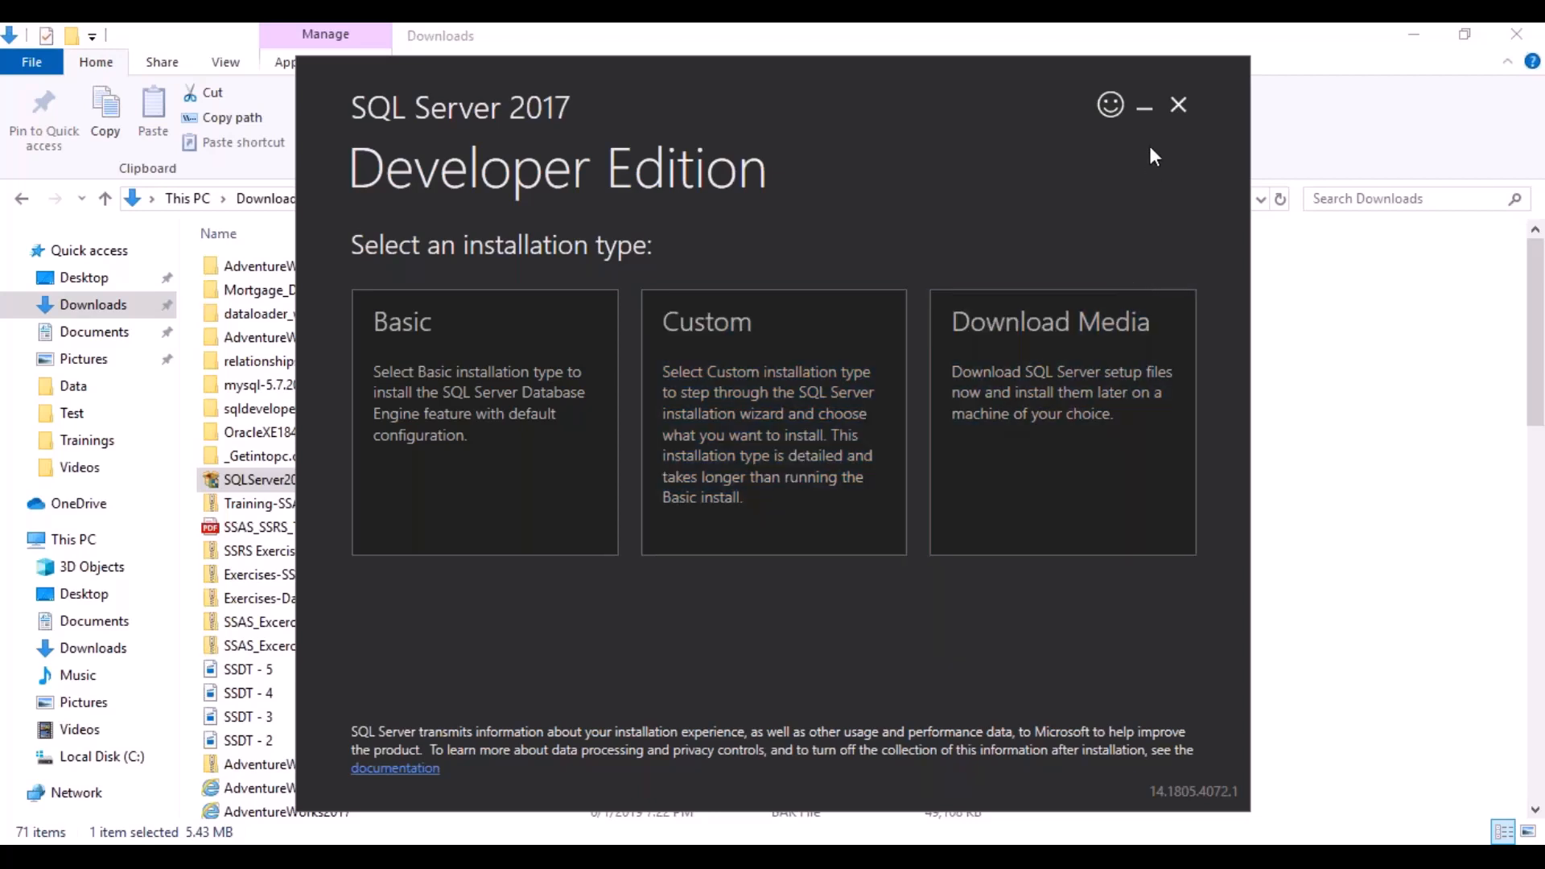
click(1178, 109)
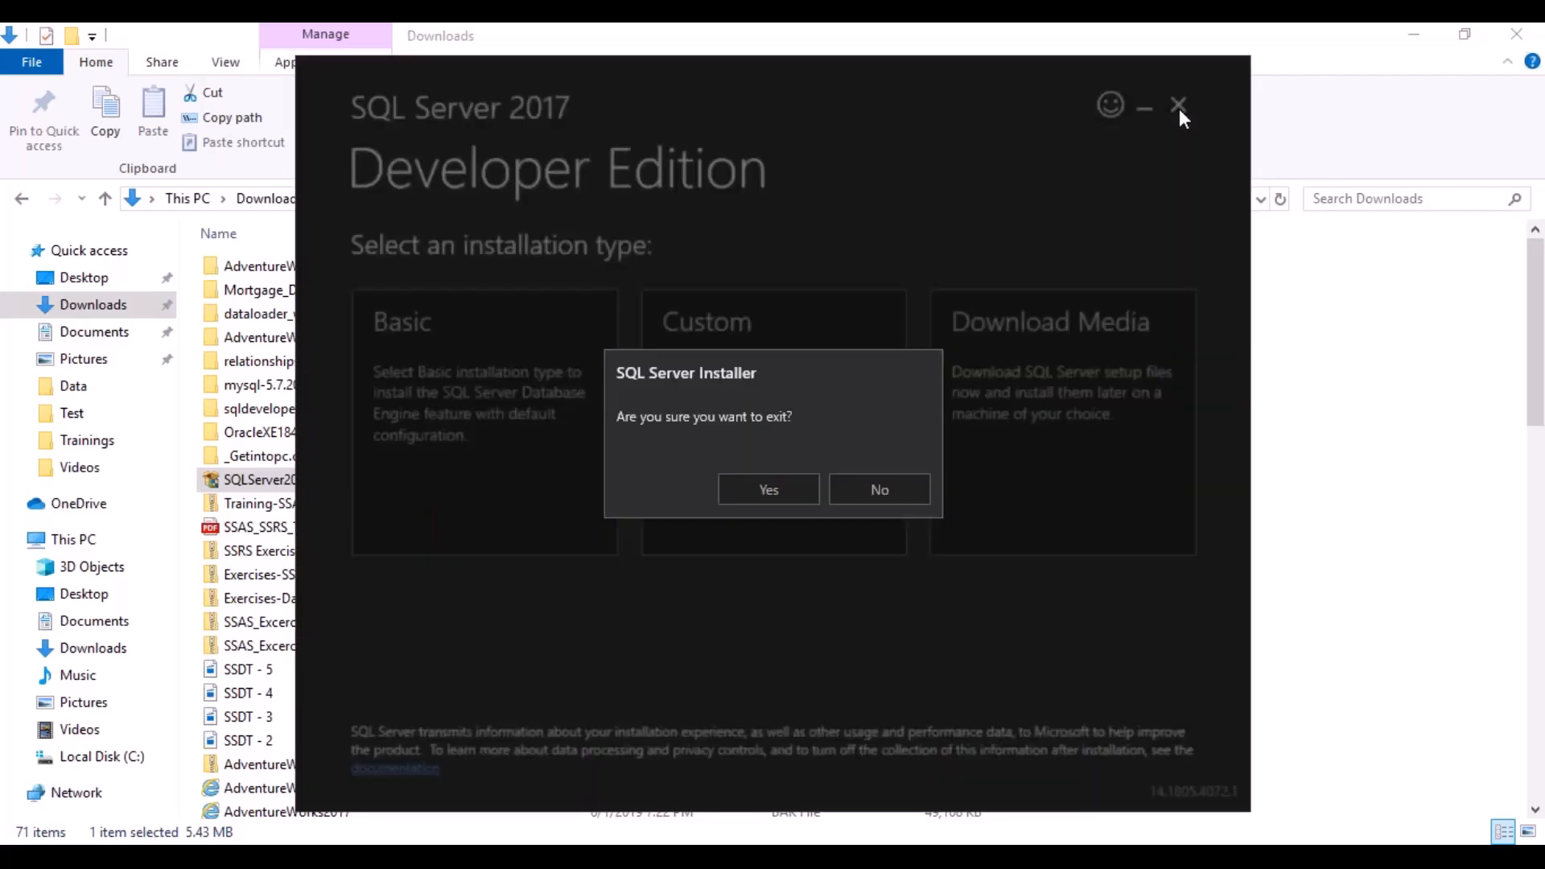
click(791, 486)
click(1212, 420)
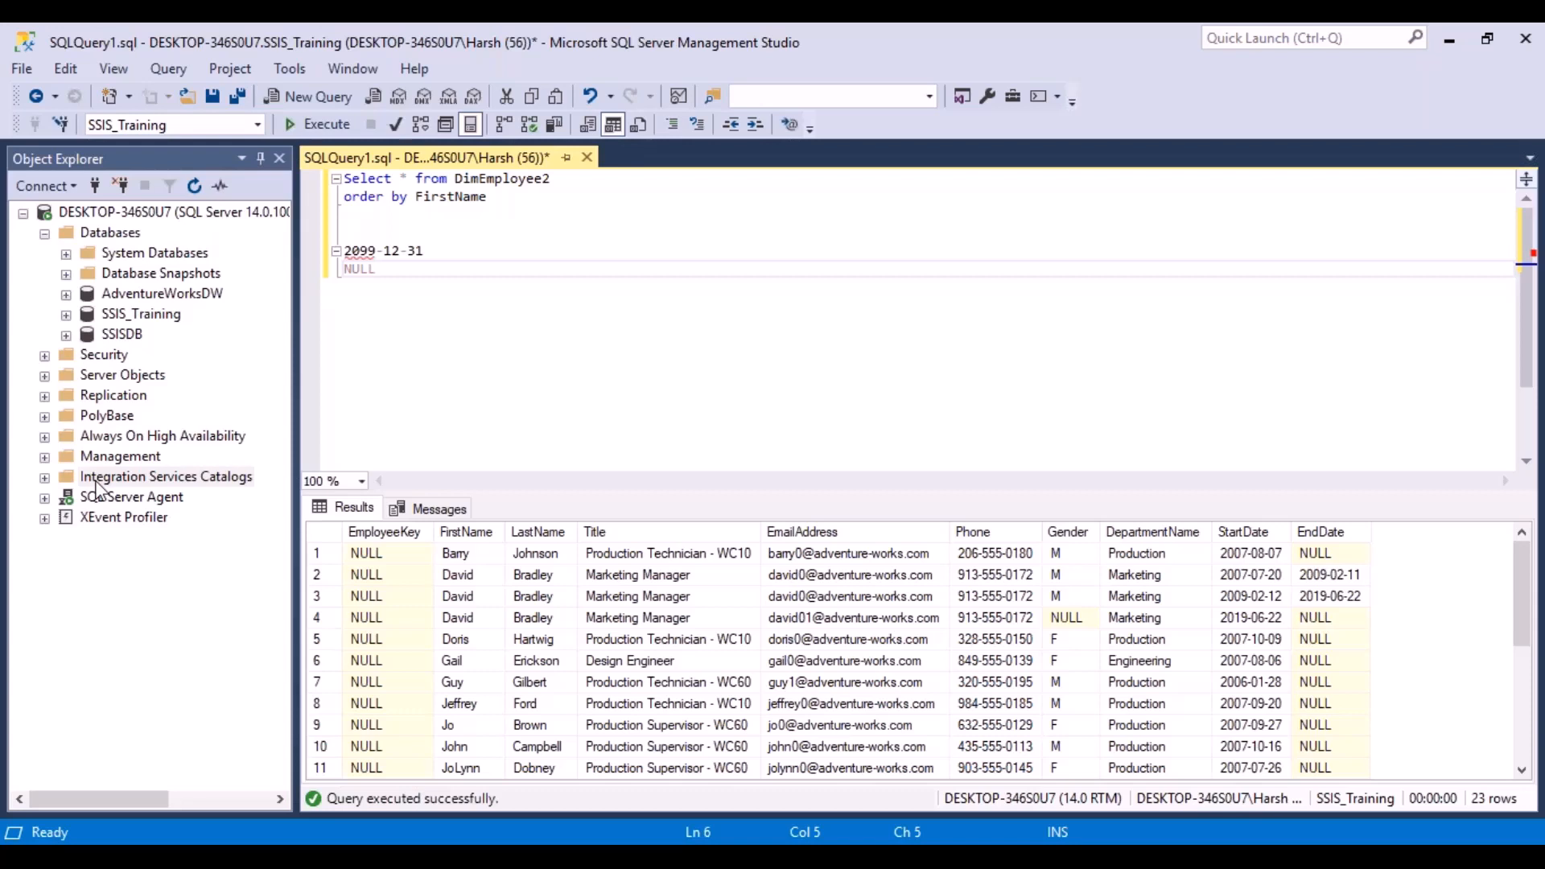
- Check the catalog creation option of Integration Services Catalogs in SQL Server Management Studio and expand the node to reach SSISDB
click(45, 478)
click(44, 478)
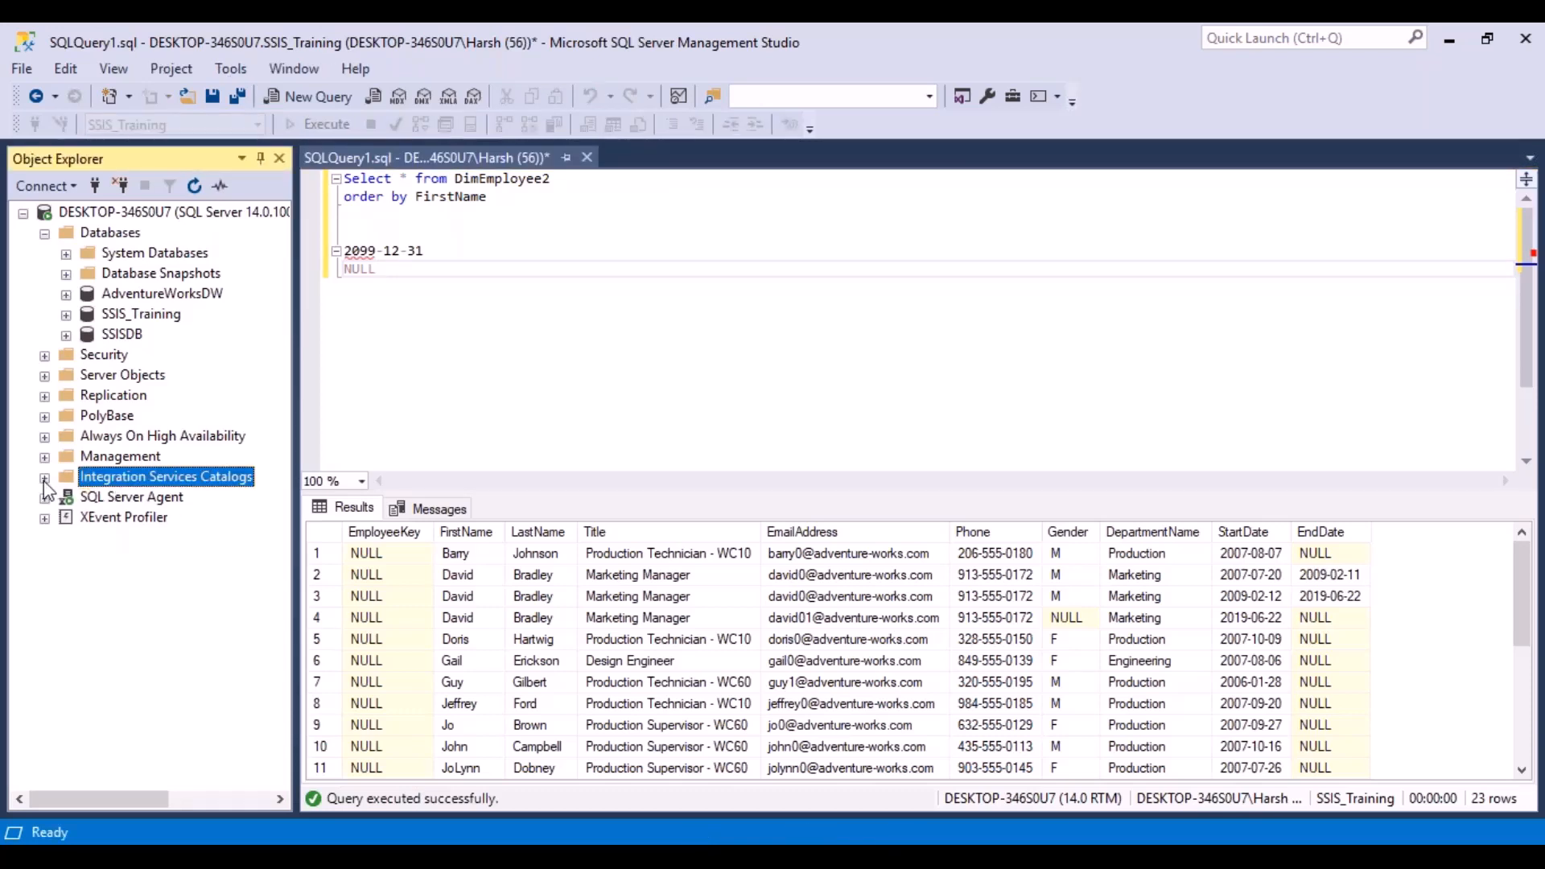
right_click(133, 485)
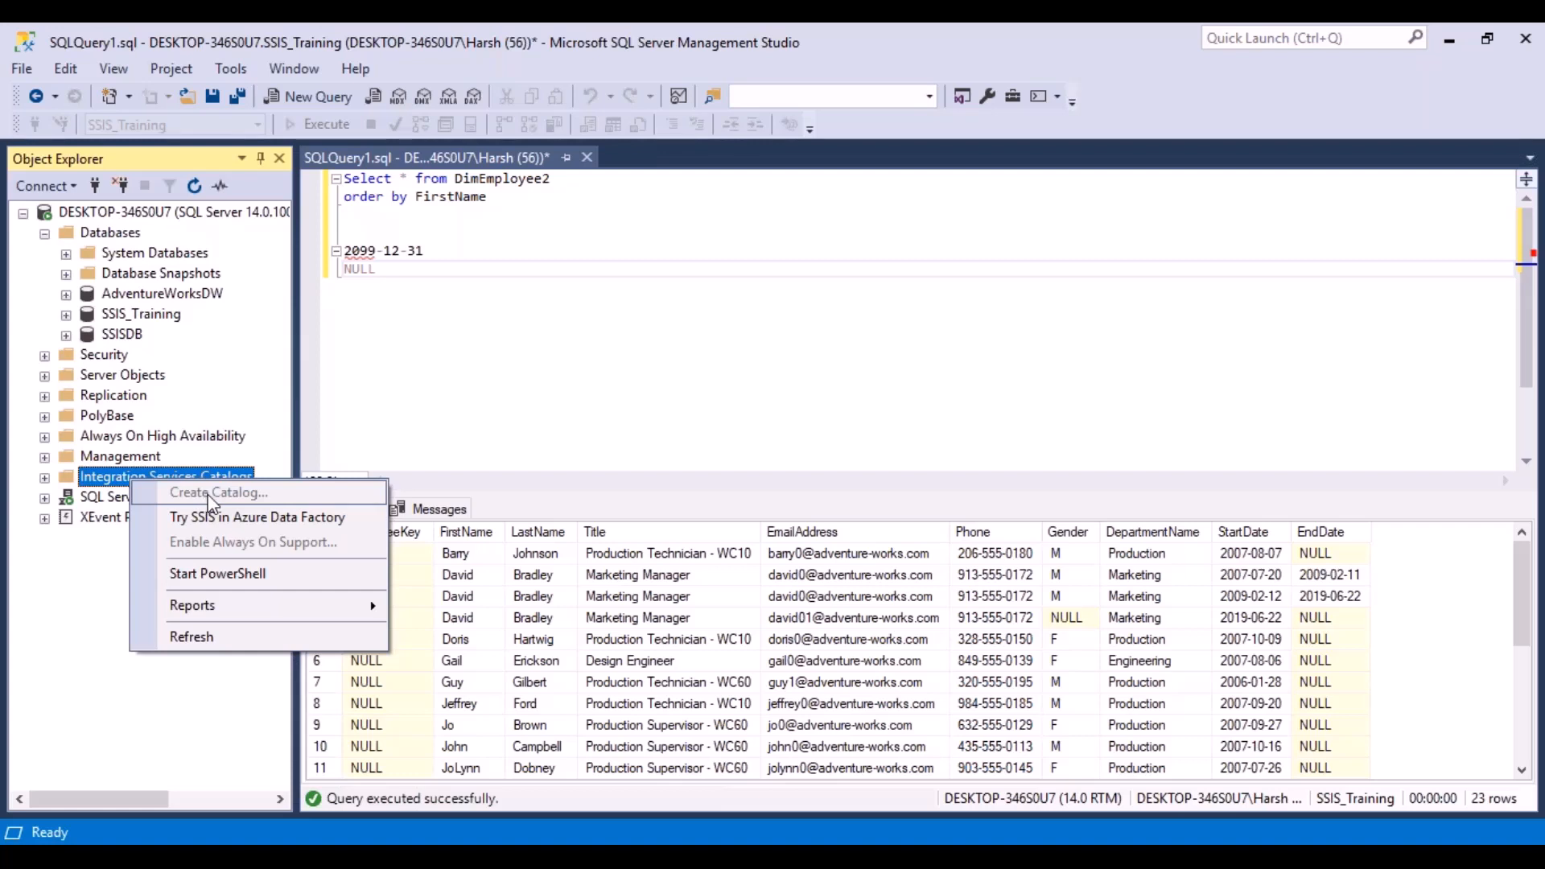
click(43, 478)
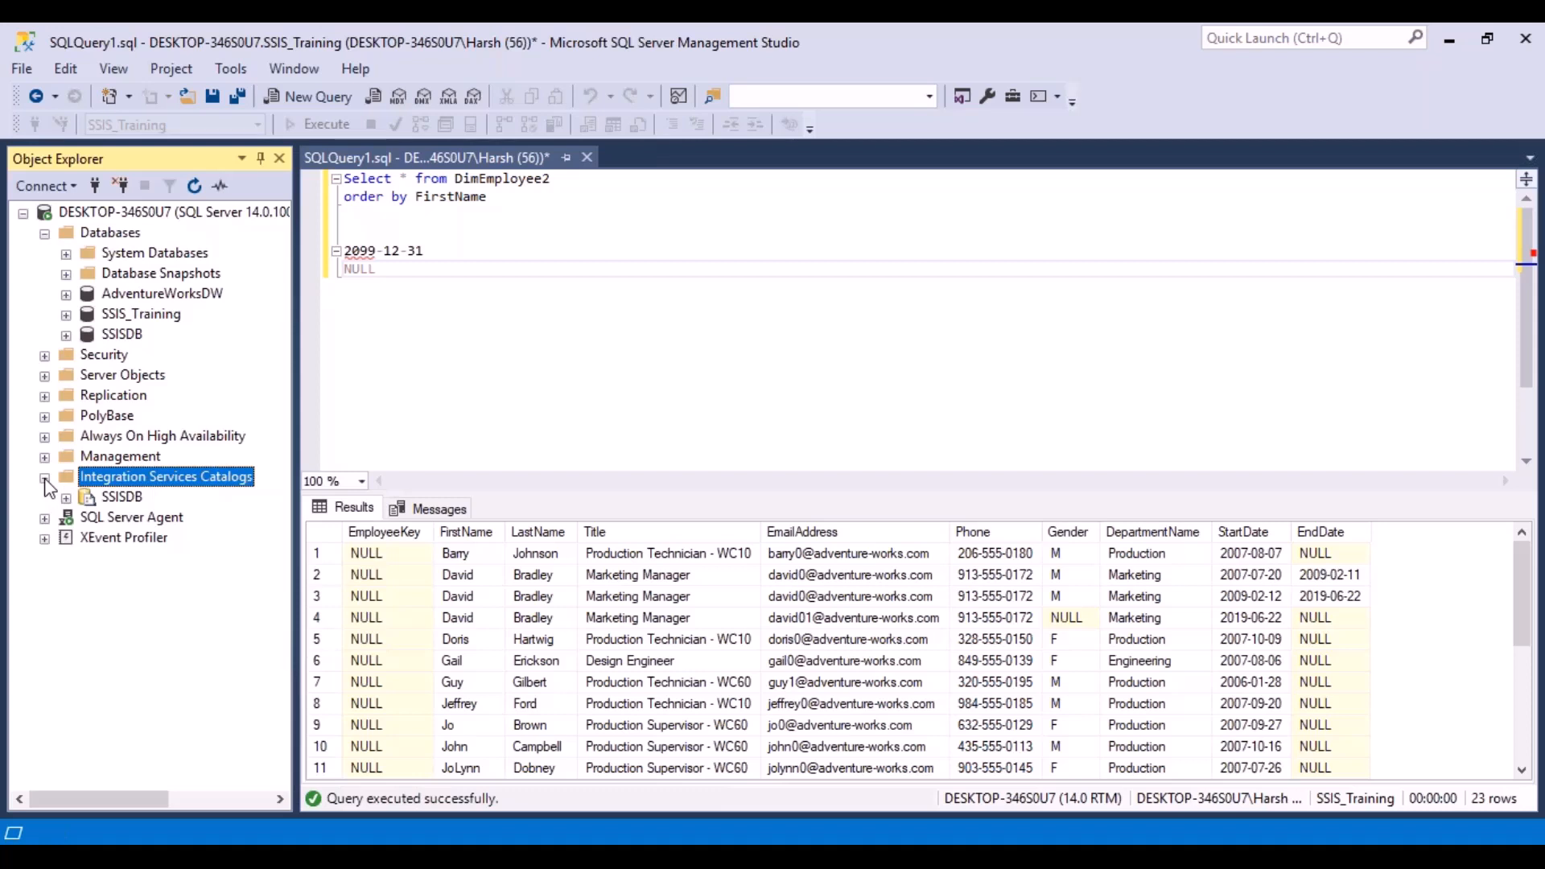
click(125, 499)
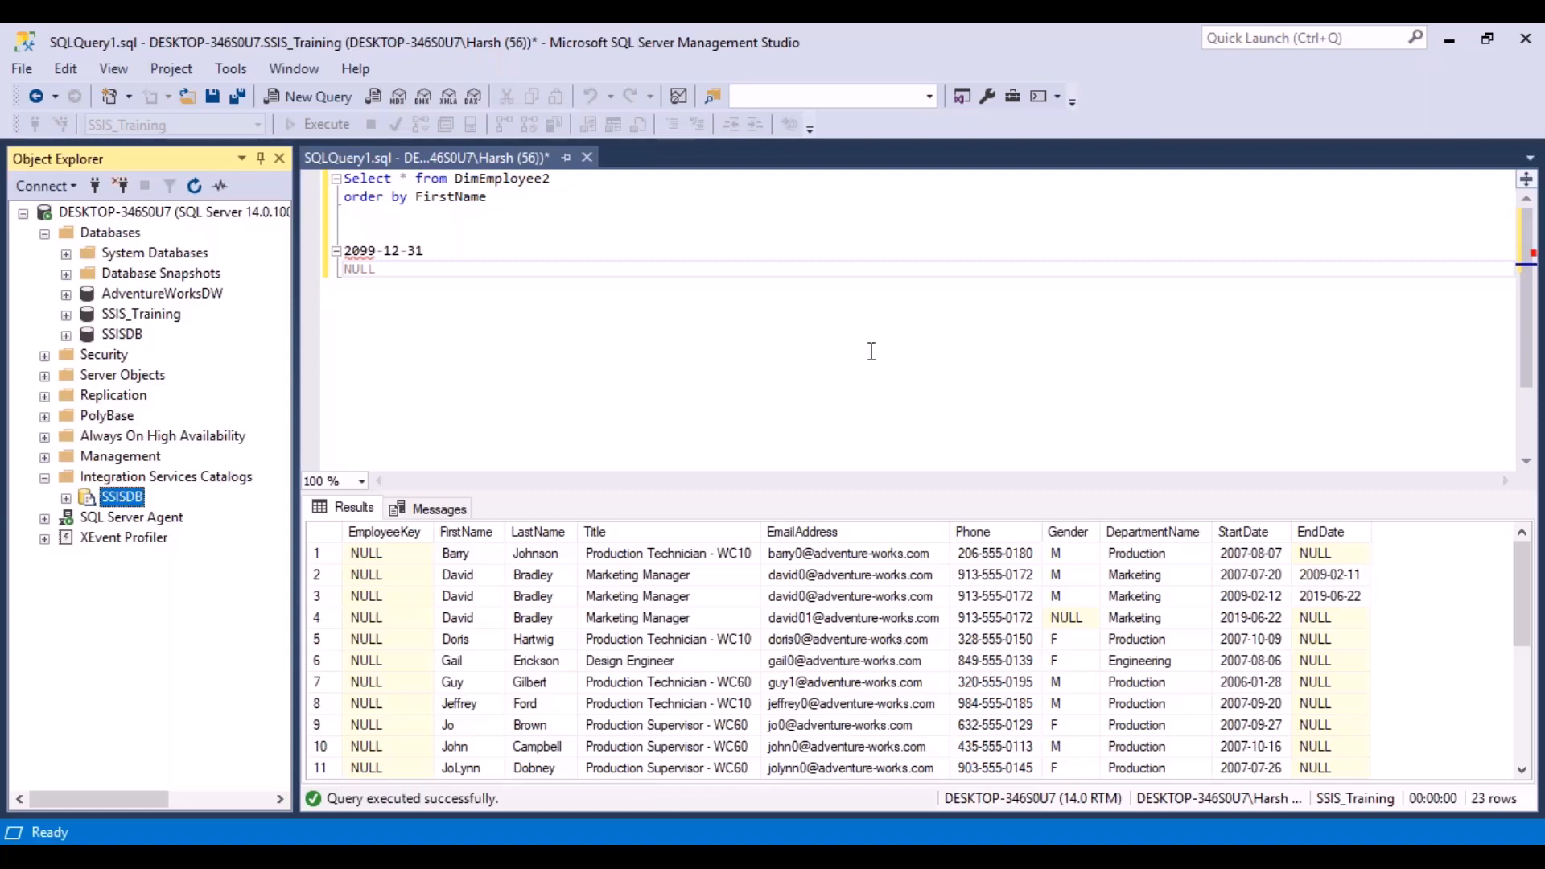
click(238, 479)
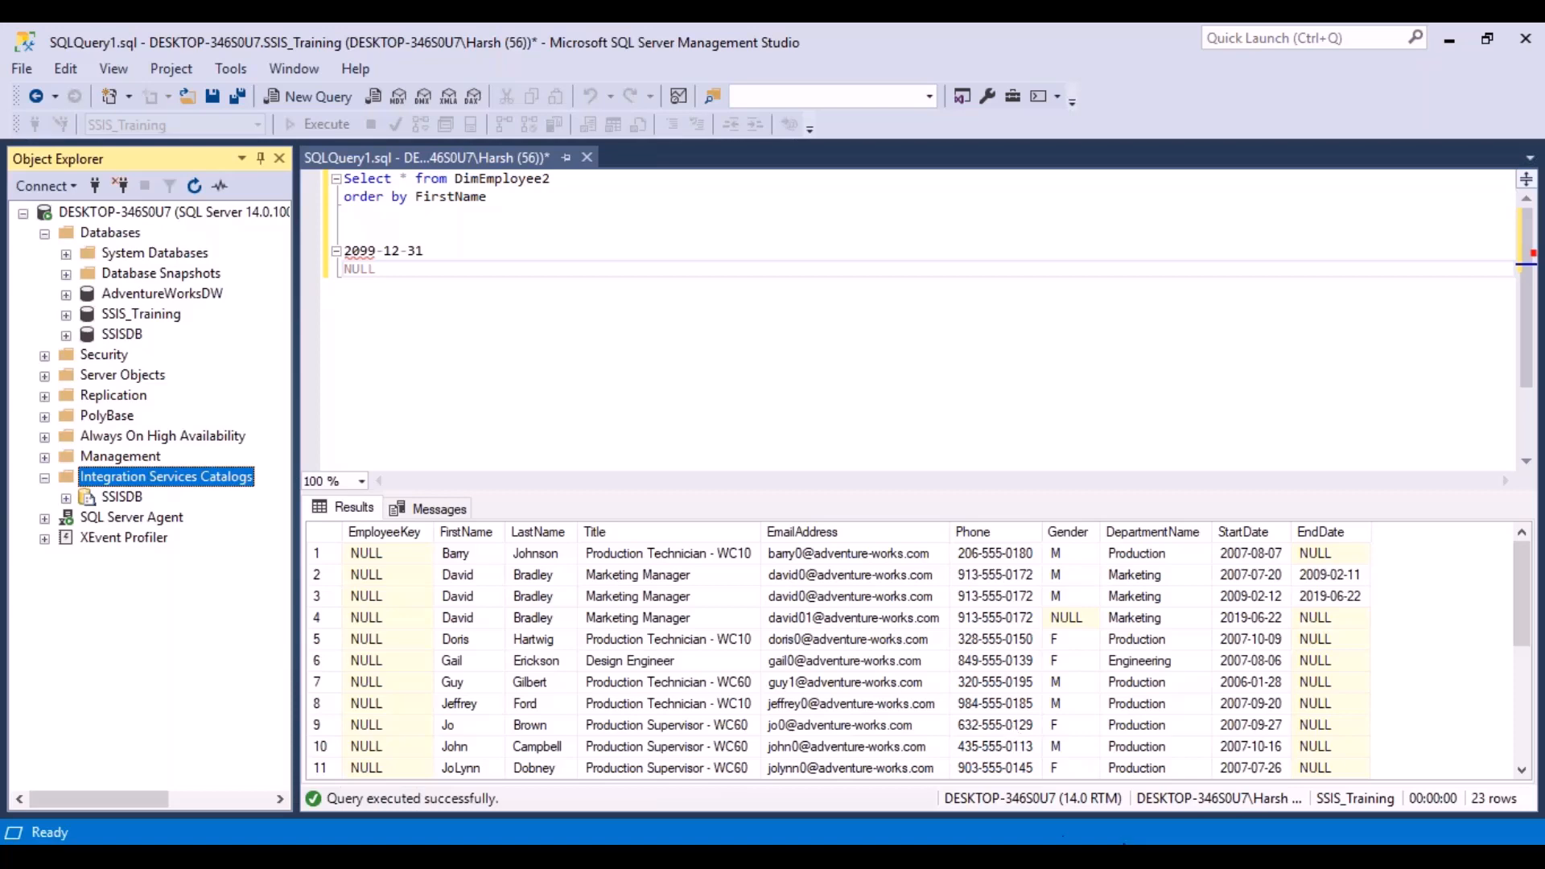
- Review the SQL Server Installation Center's options, and recheck the available commands for Integration Services Catalogs in Management Studio
click(1084, 856)
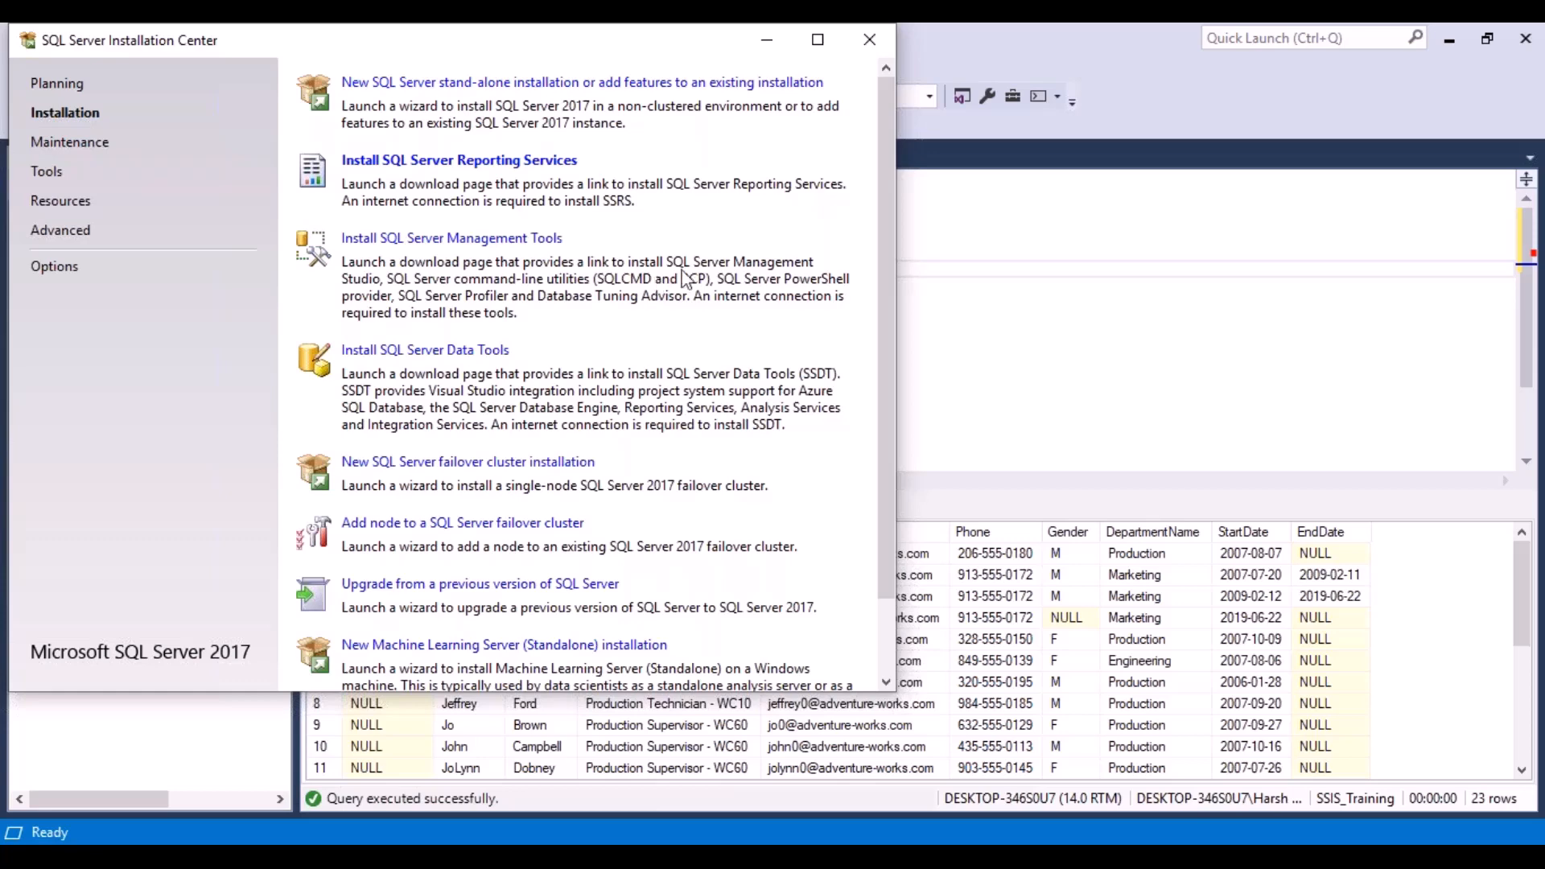
click(1028, 314)
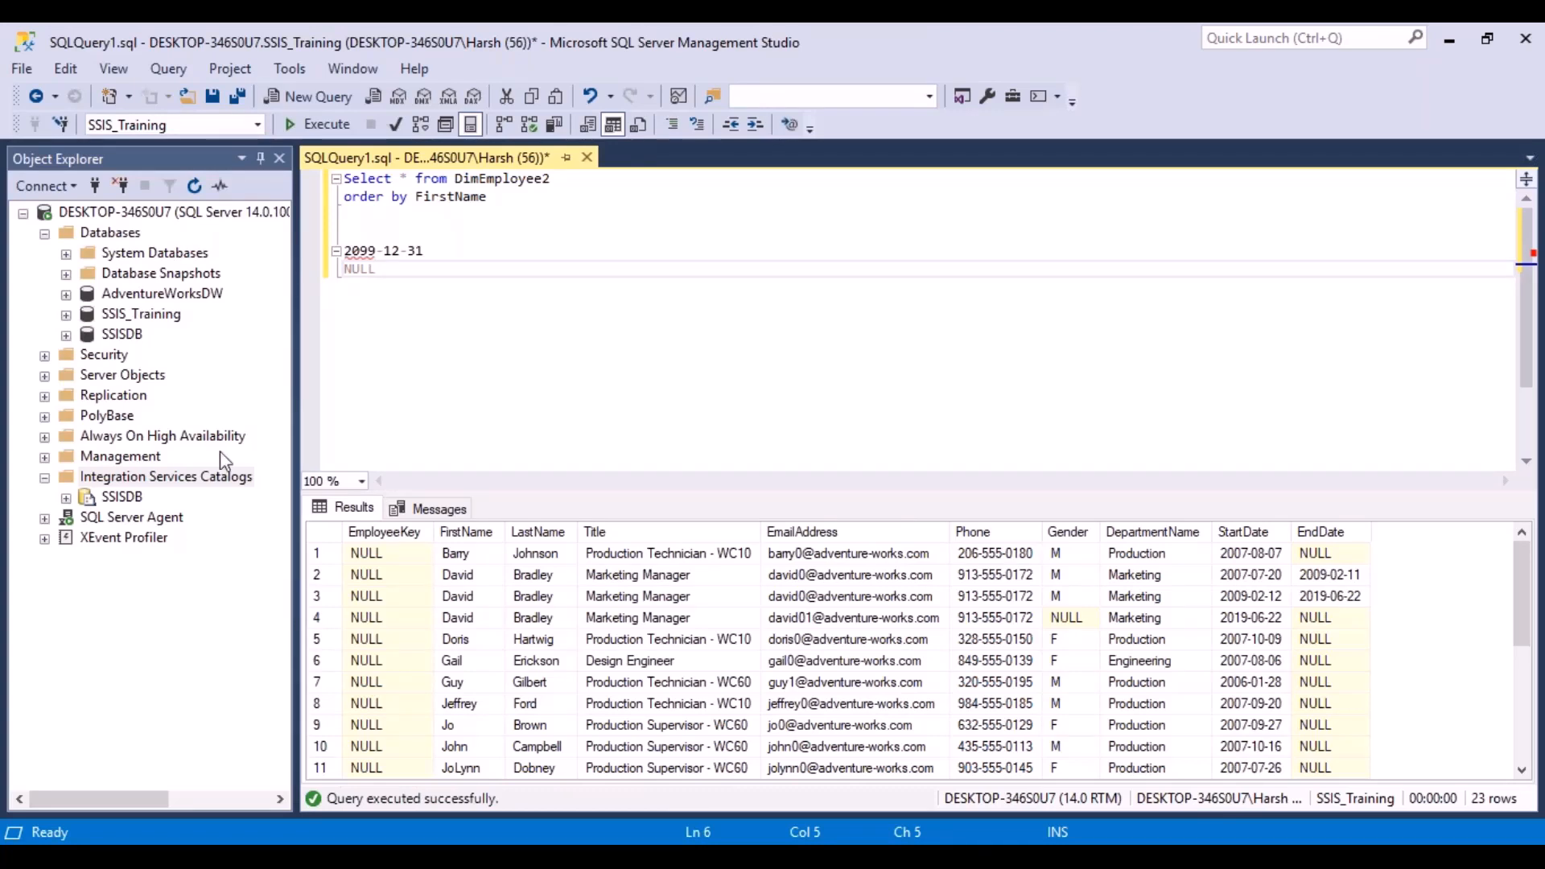
click(187, 482)
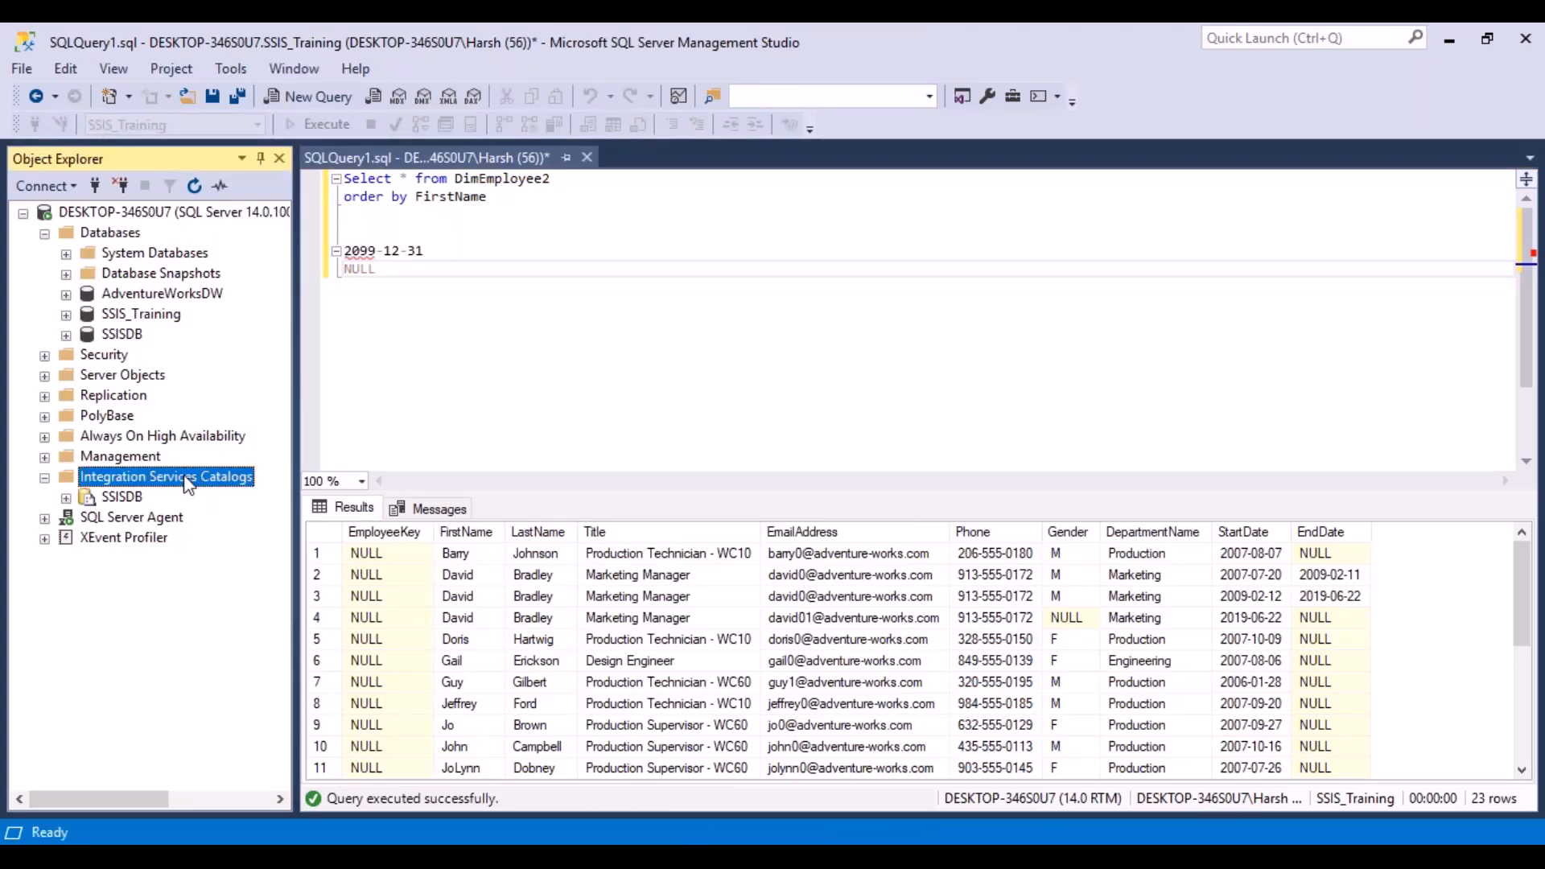
right_click(186, 483)
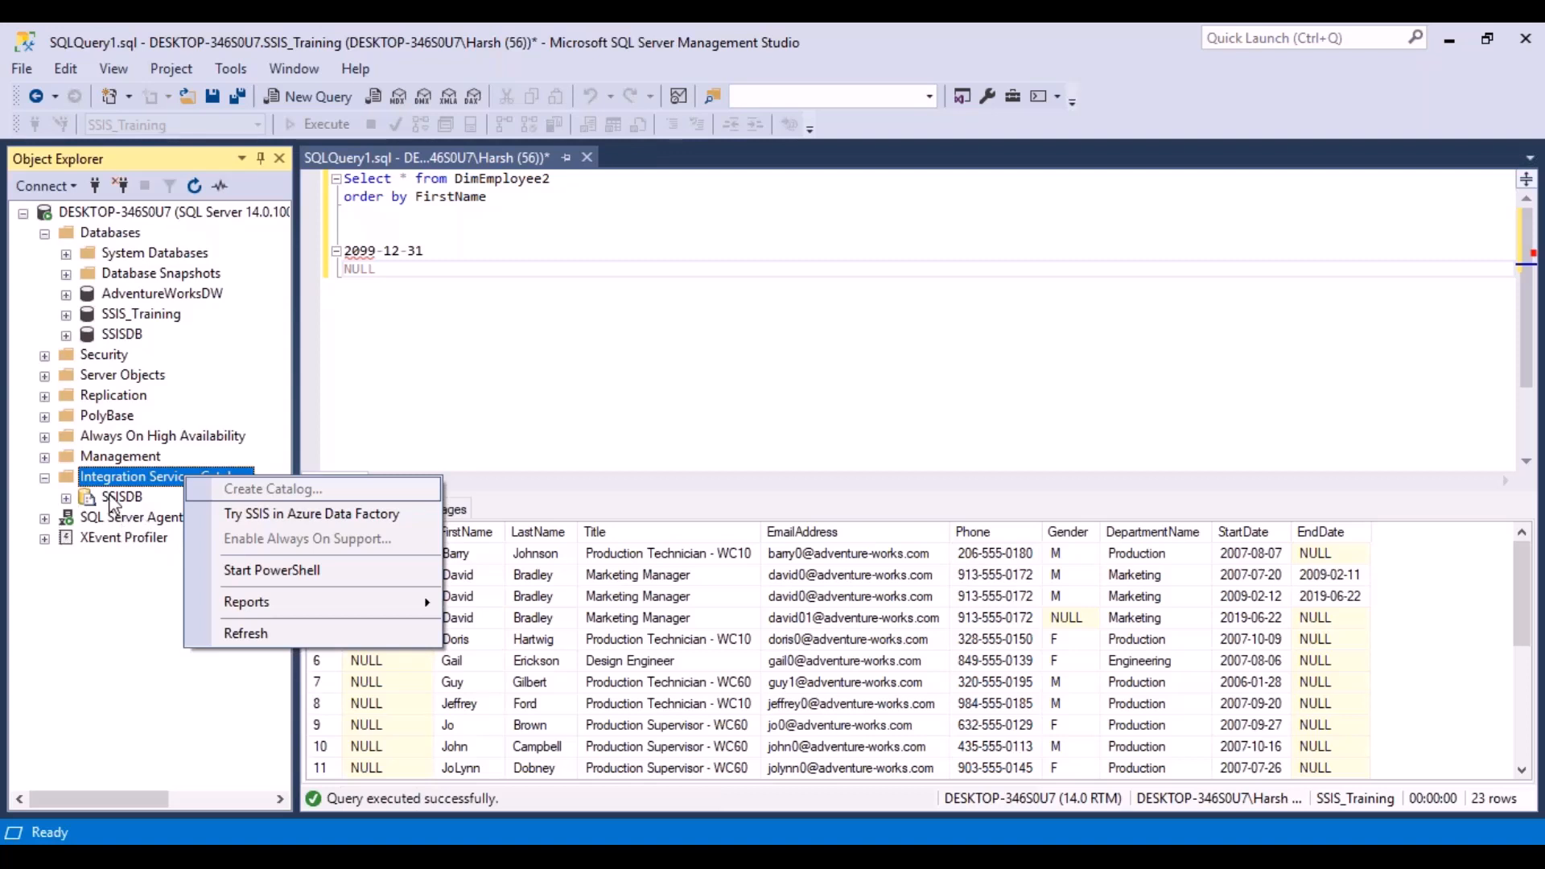
click(131, 499)
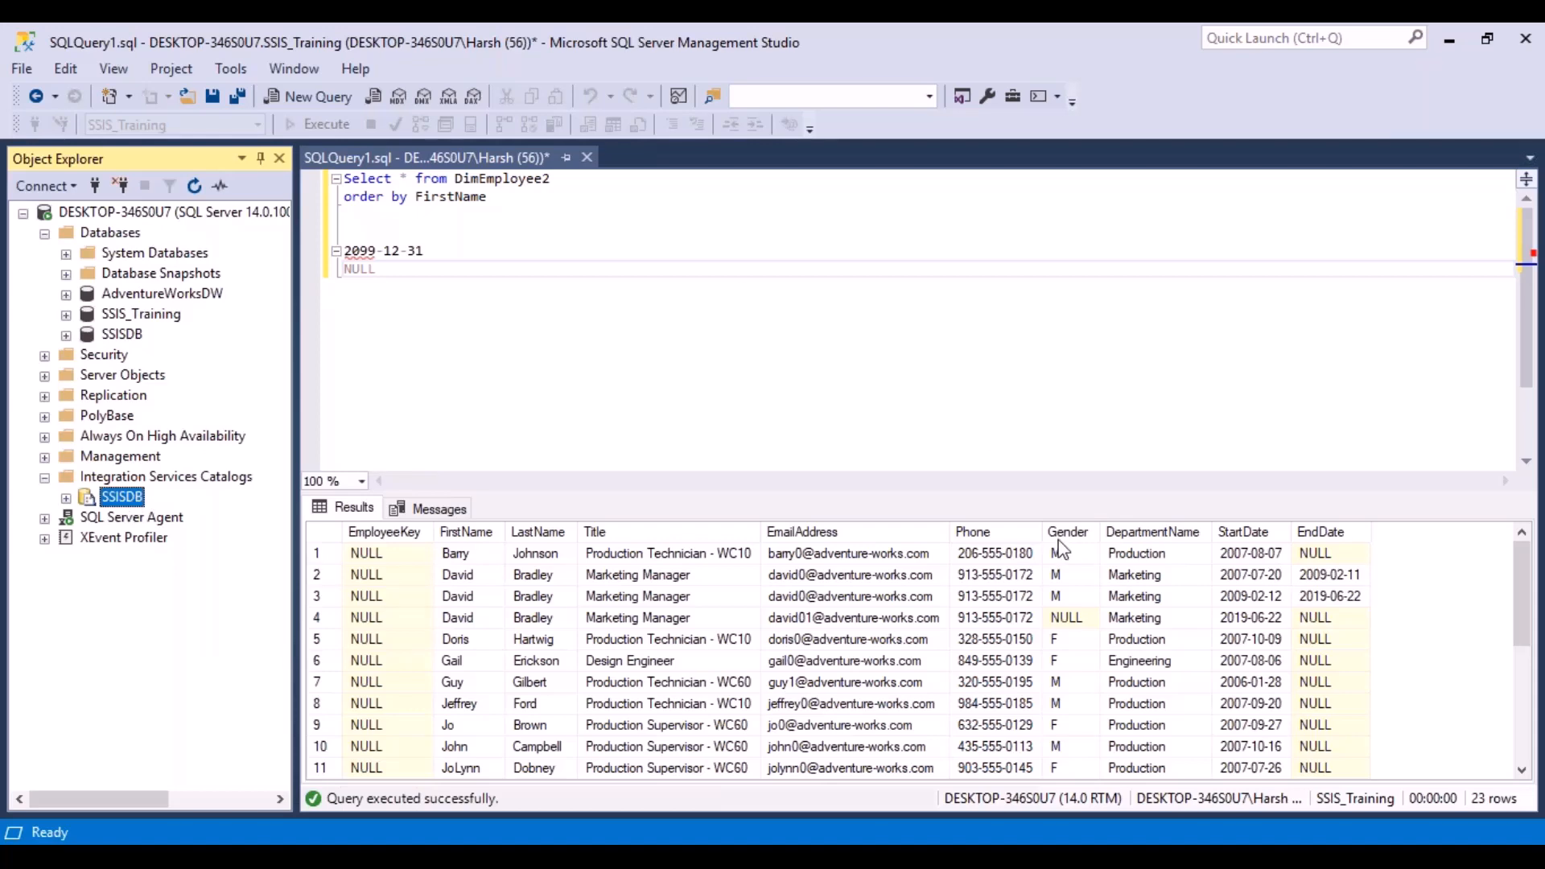
- Switch to the SSIS_Training project in Visual Studio and open the Integration Services Deployment Wizard for the Foreachloop.dtsx package
mouse_move(948, 839)
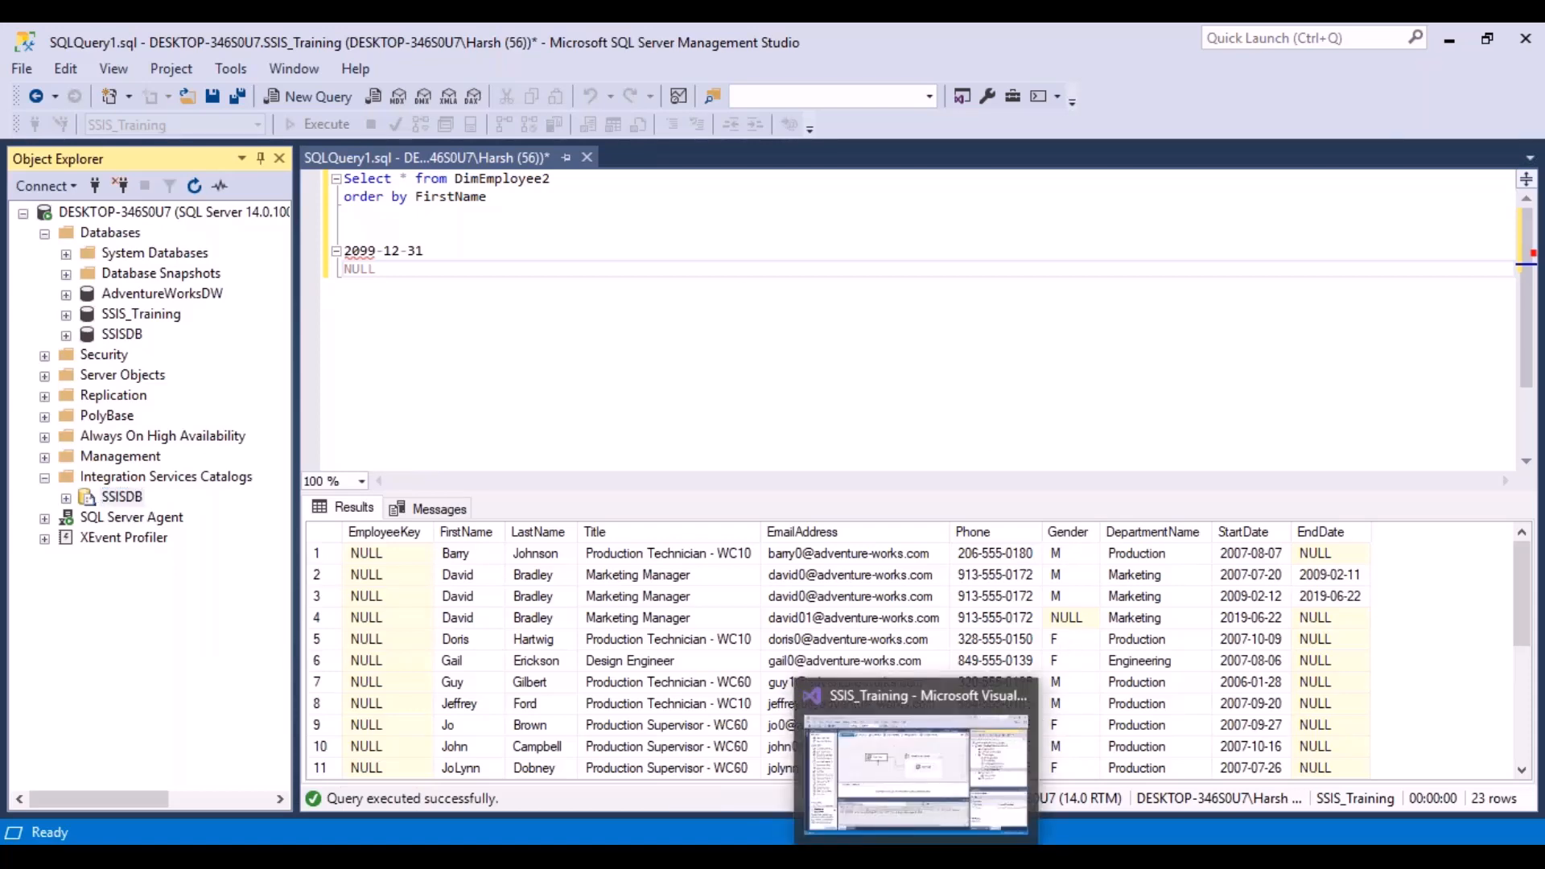
click(917, 760)
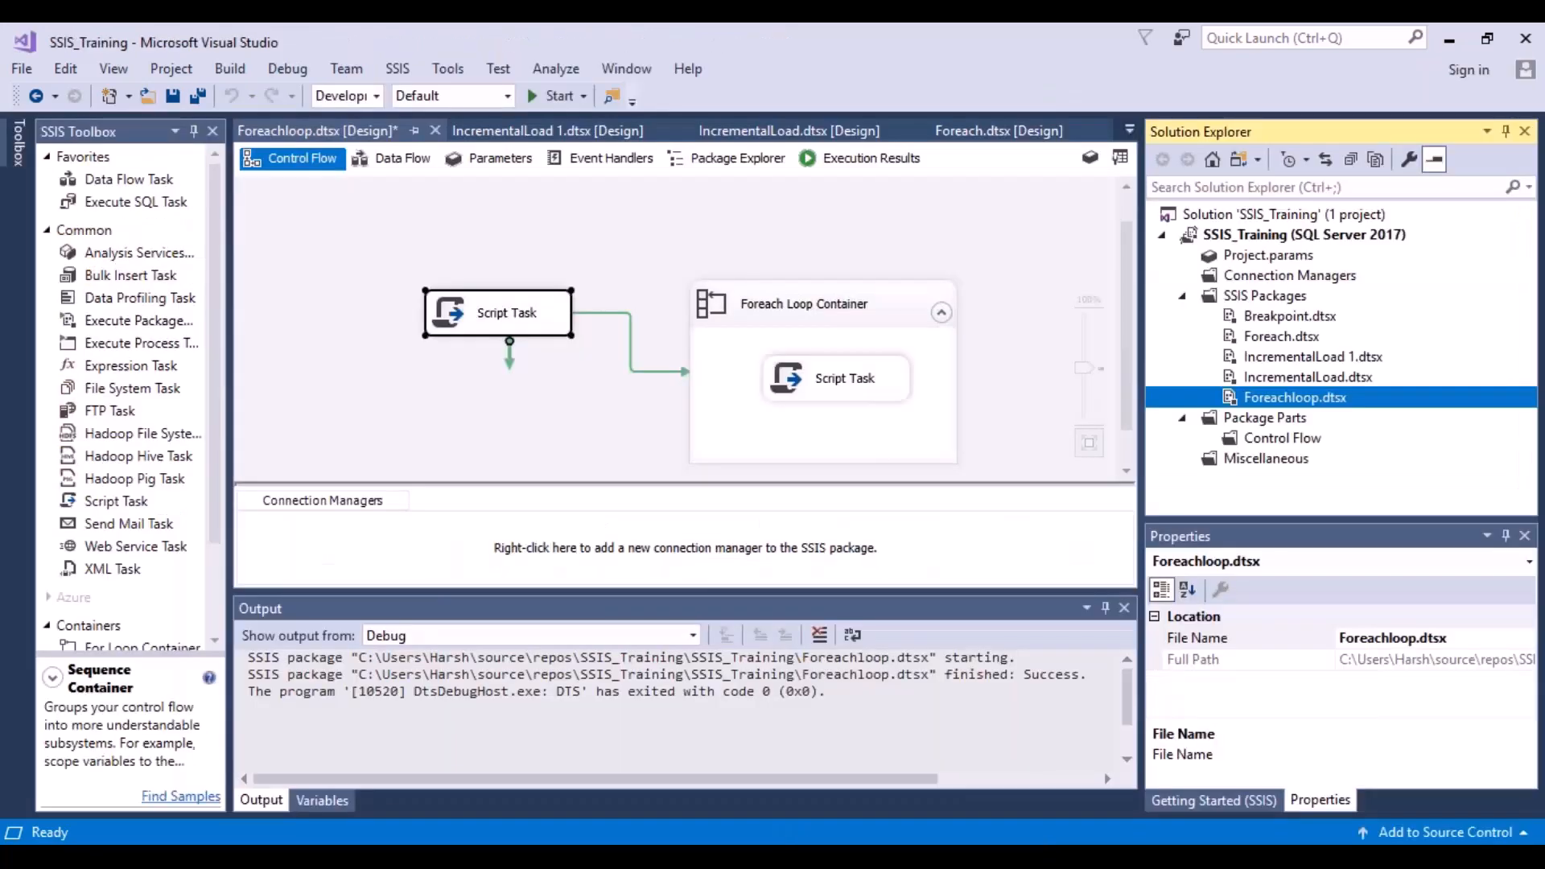
right_click(1317, 408)
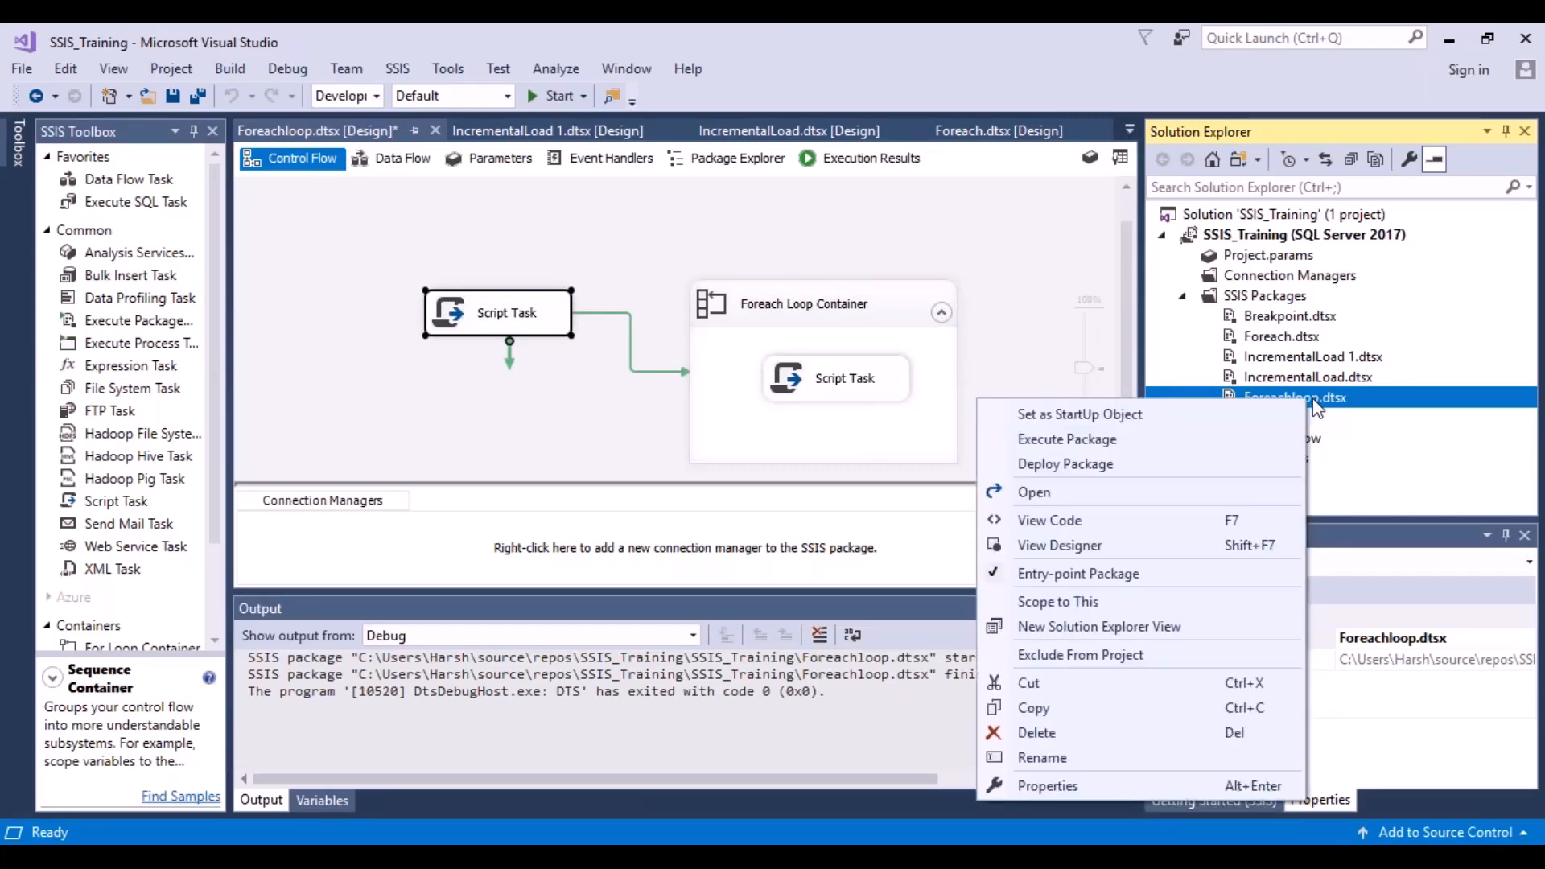
click(1105, 464)
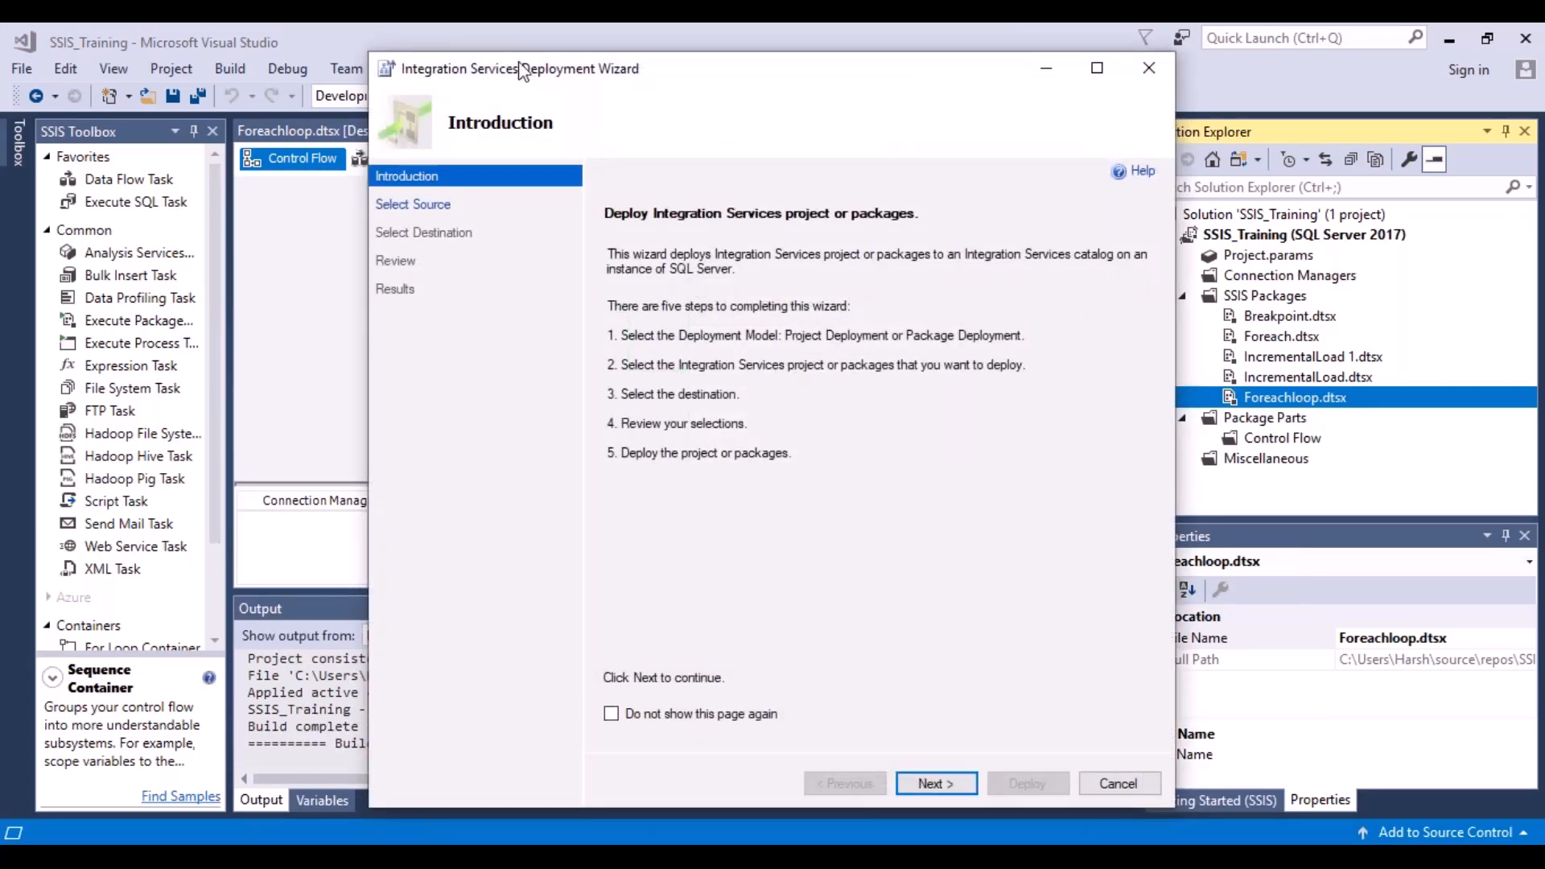
drag(490, 71, 407, 73)
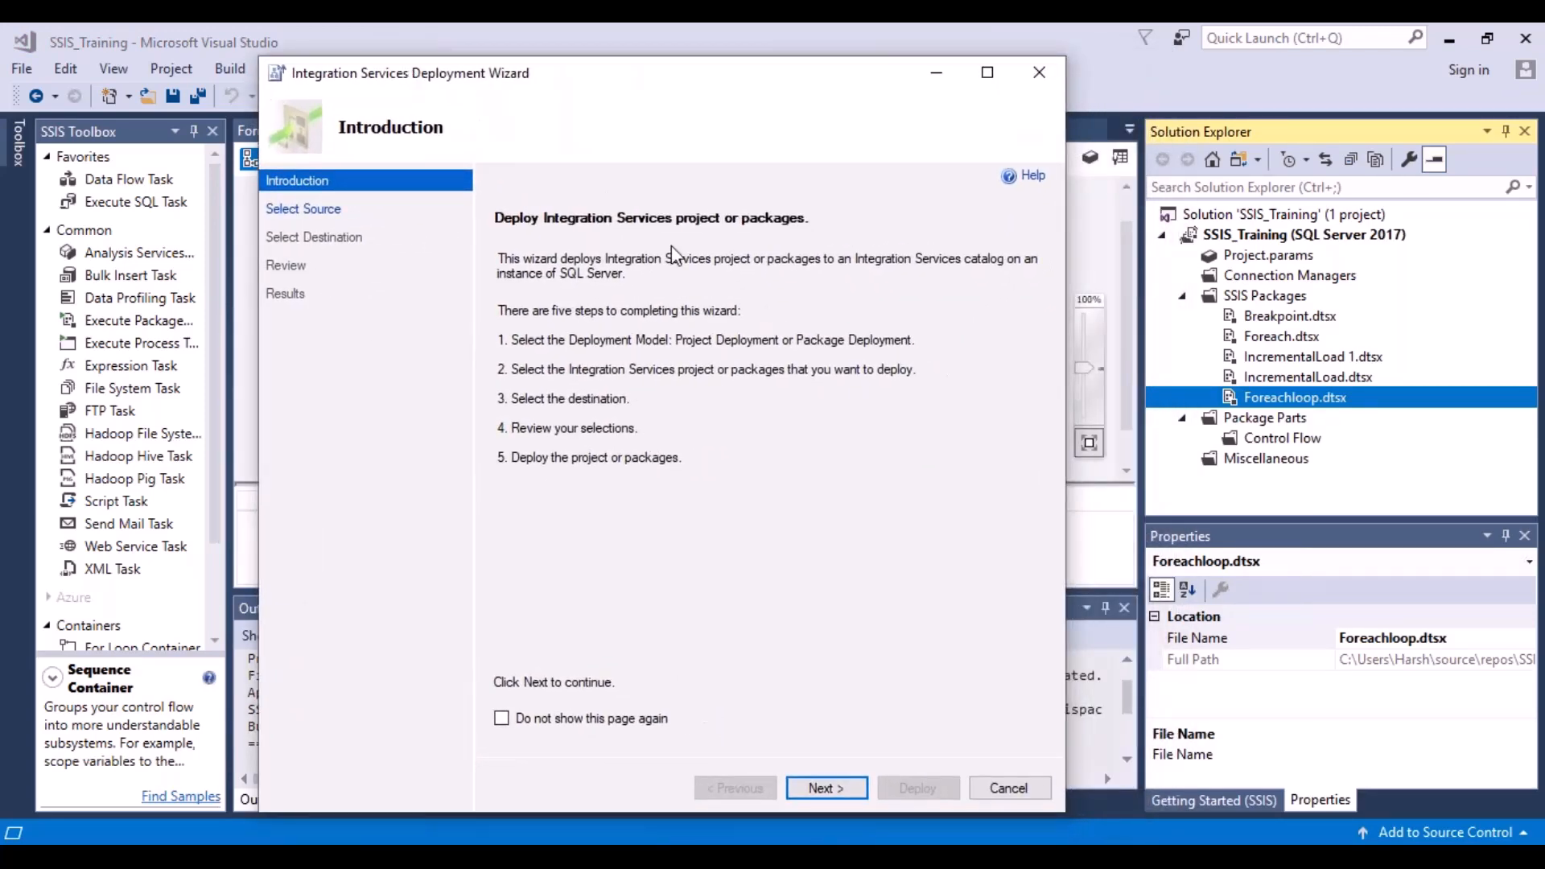
- Advance the deployment wizard to the destination selection, highlight the server name, and switch to SQL Server Management Studio
click(823, 788)
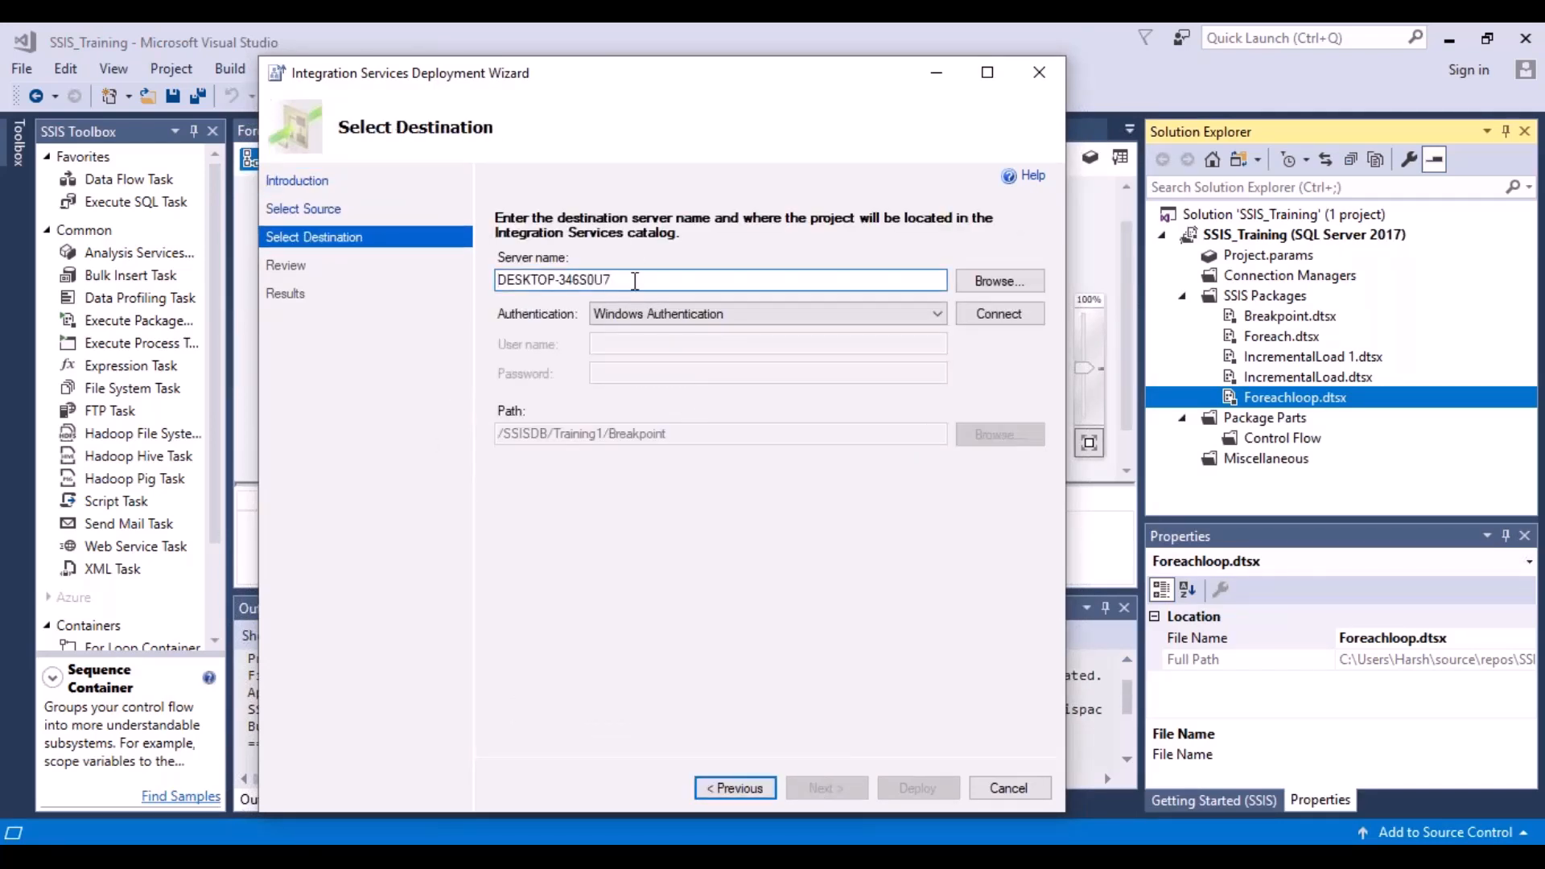
drag(634, 281, 480, 285)
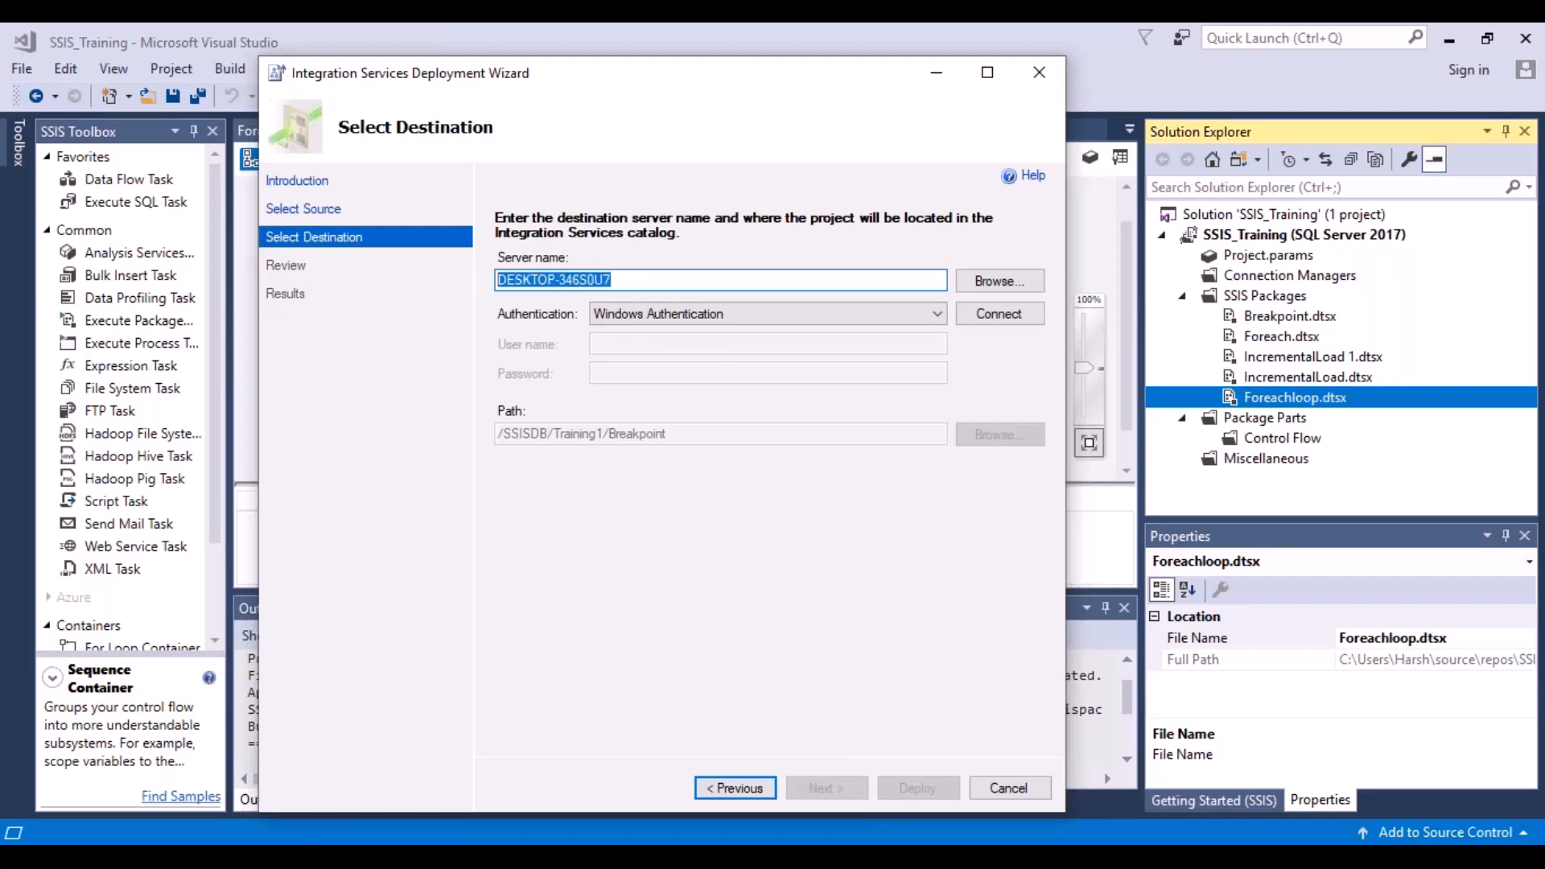
click(1028, 768)
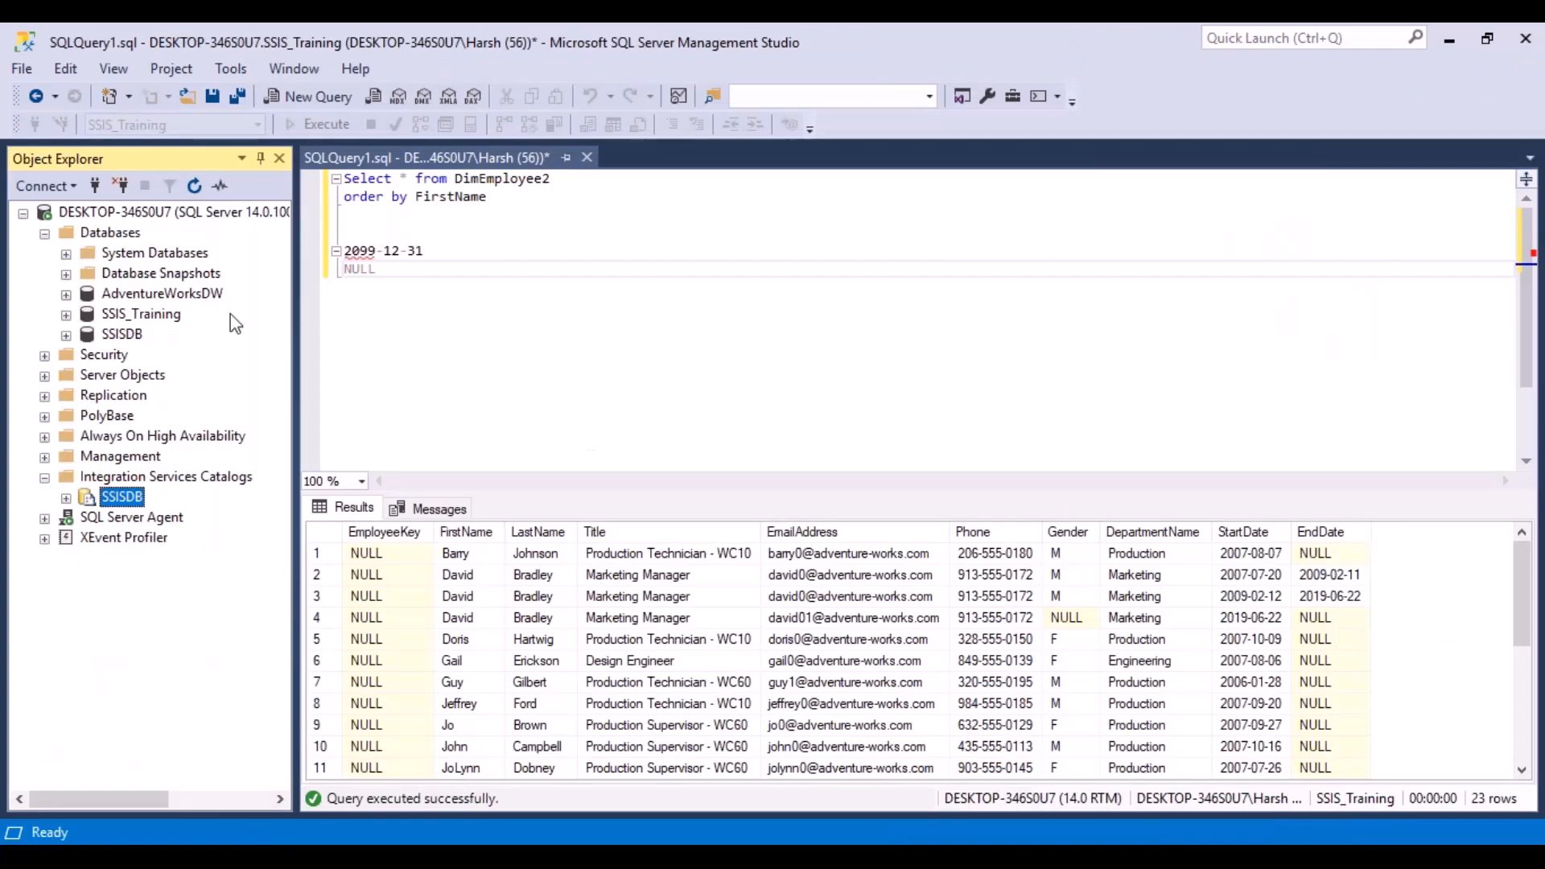
click(441, 283)
key(Return)
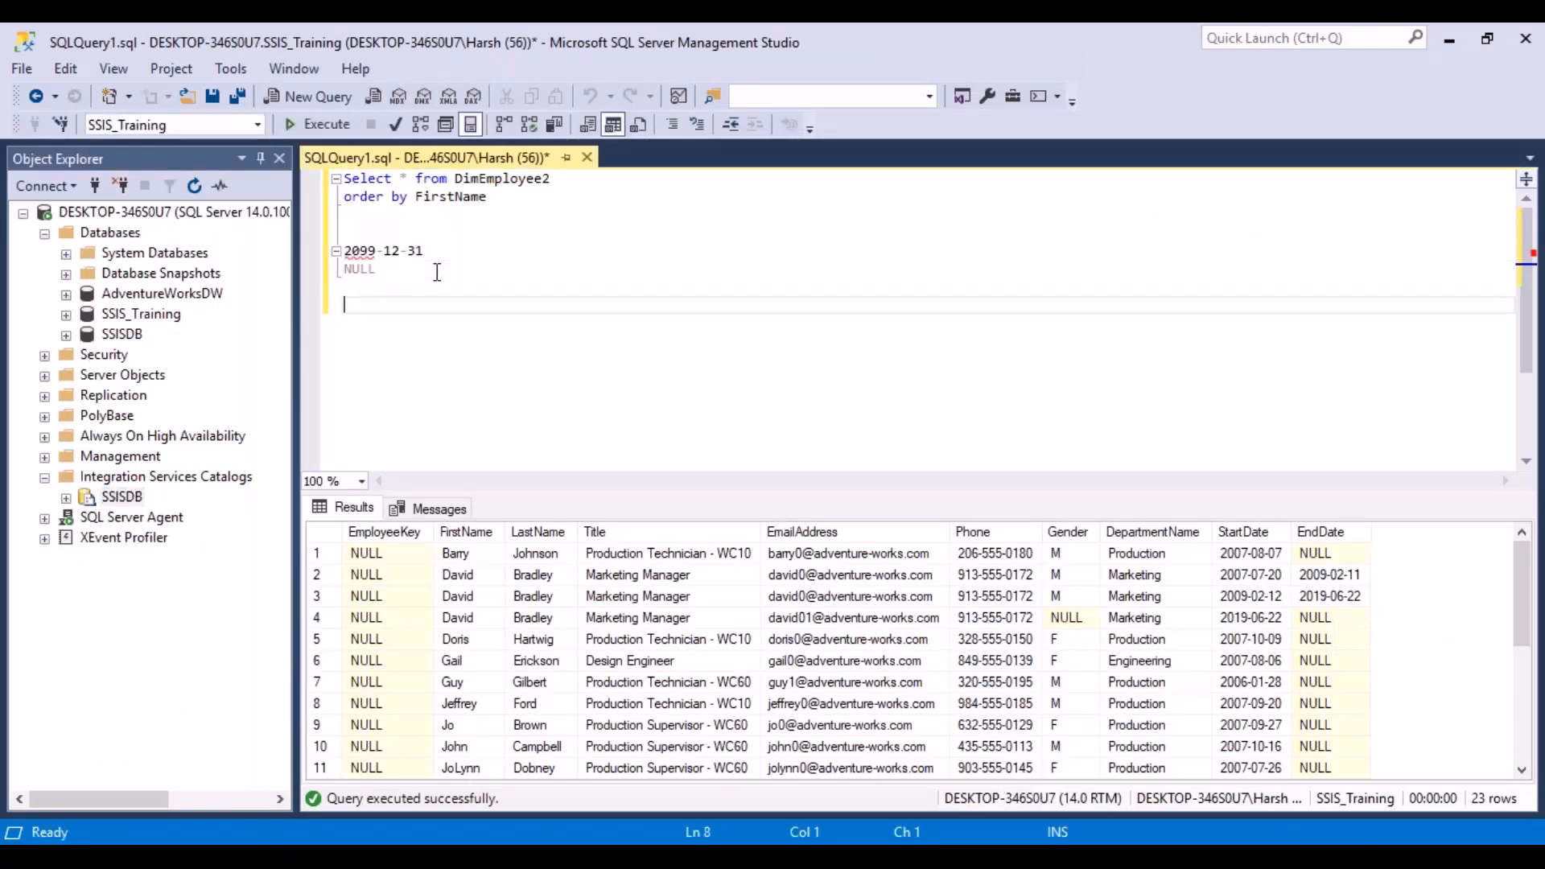
text(select)
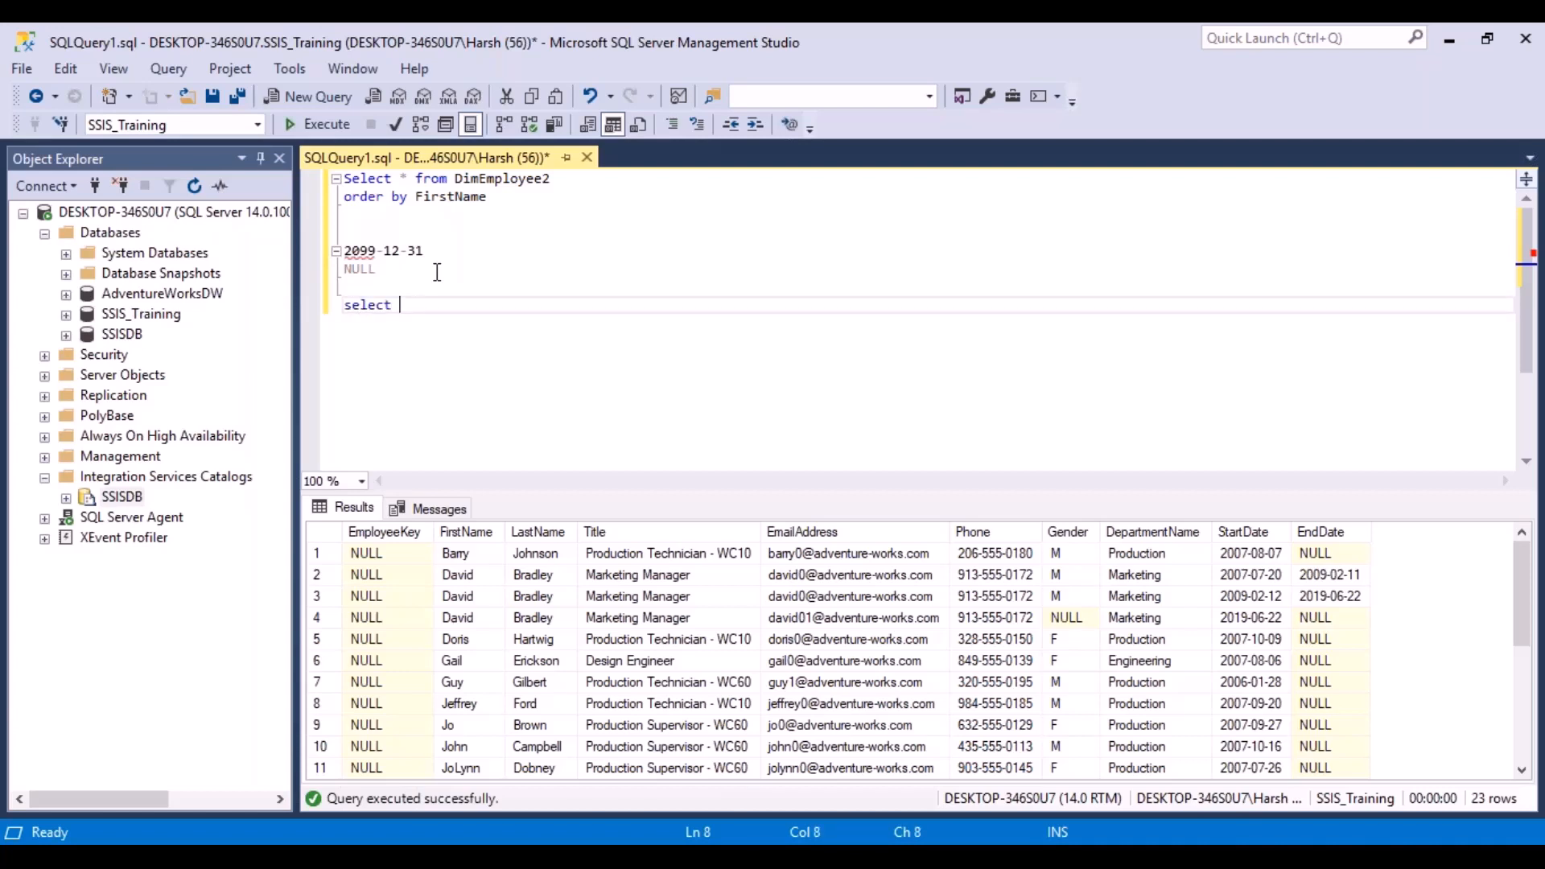
text( @@se)
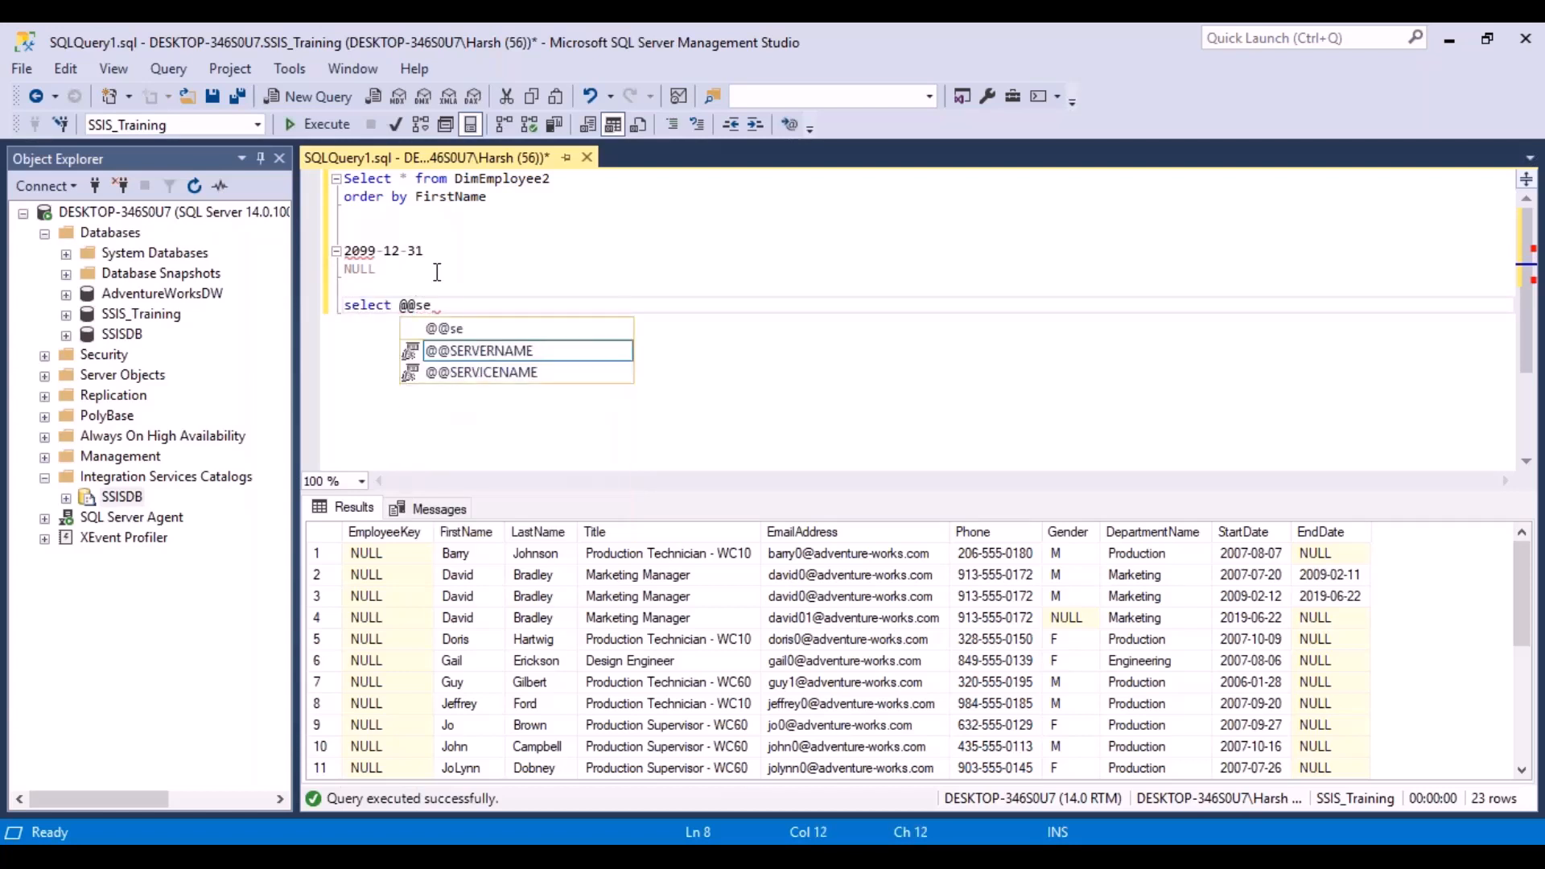
text(rvername)
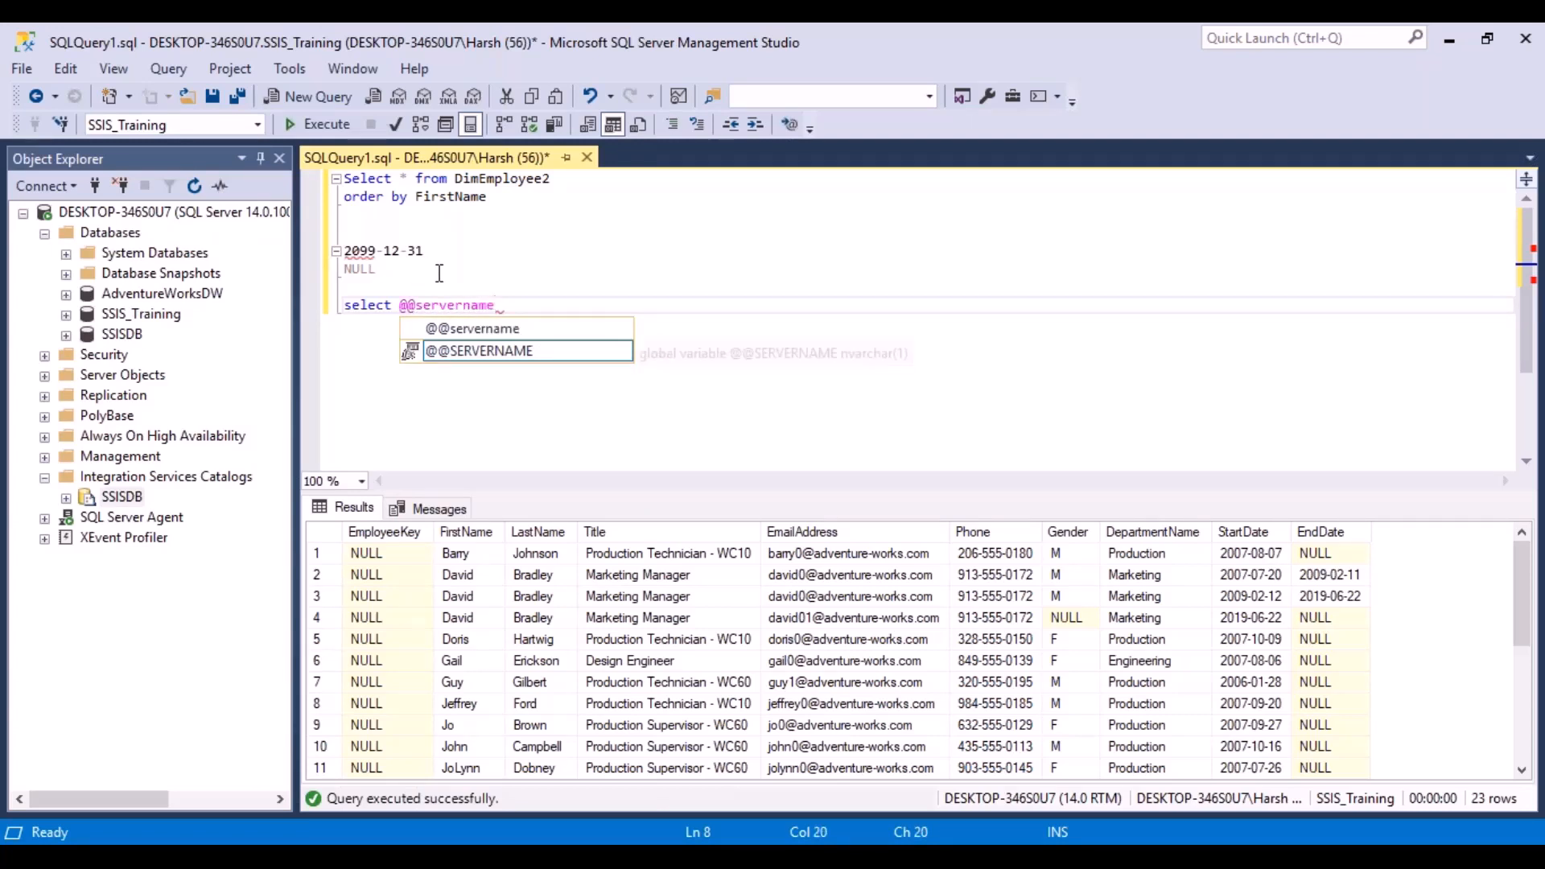
key(Escape)
key(shift+Home)
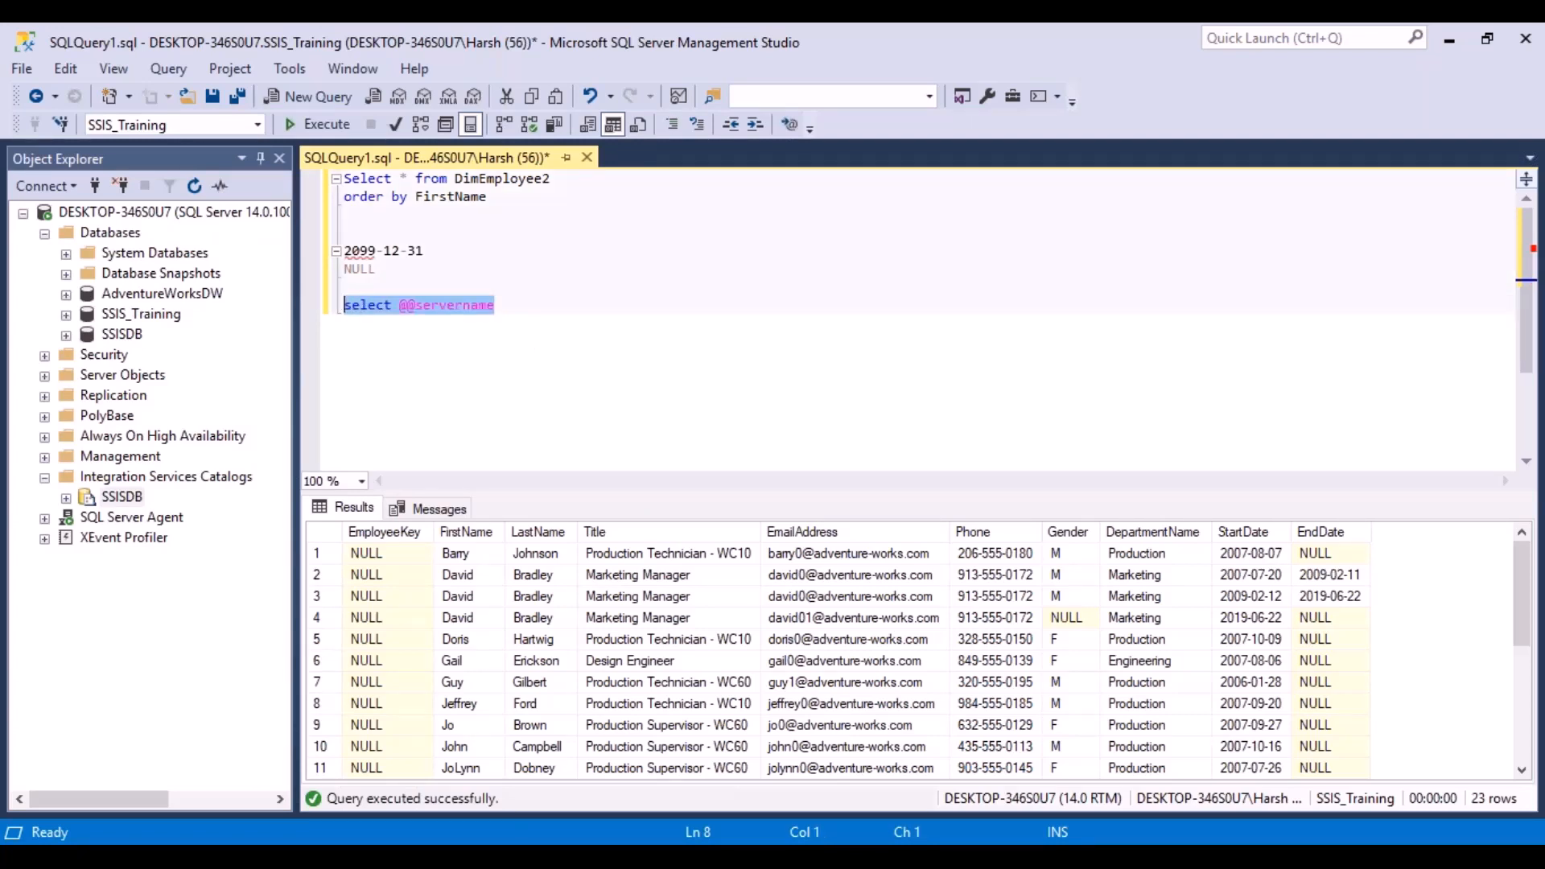
click(325, 125)
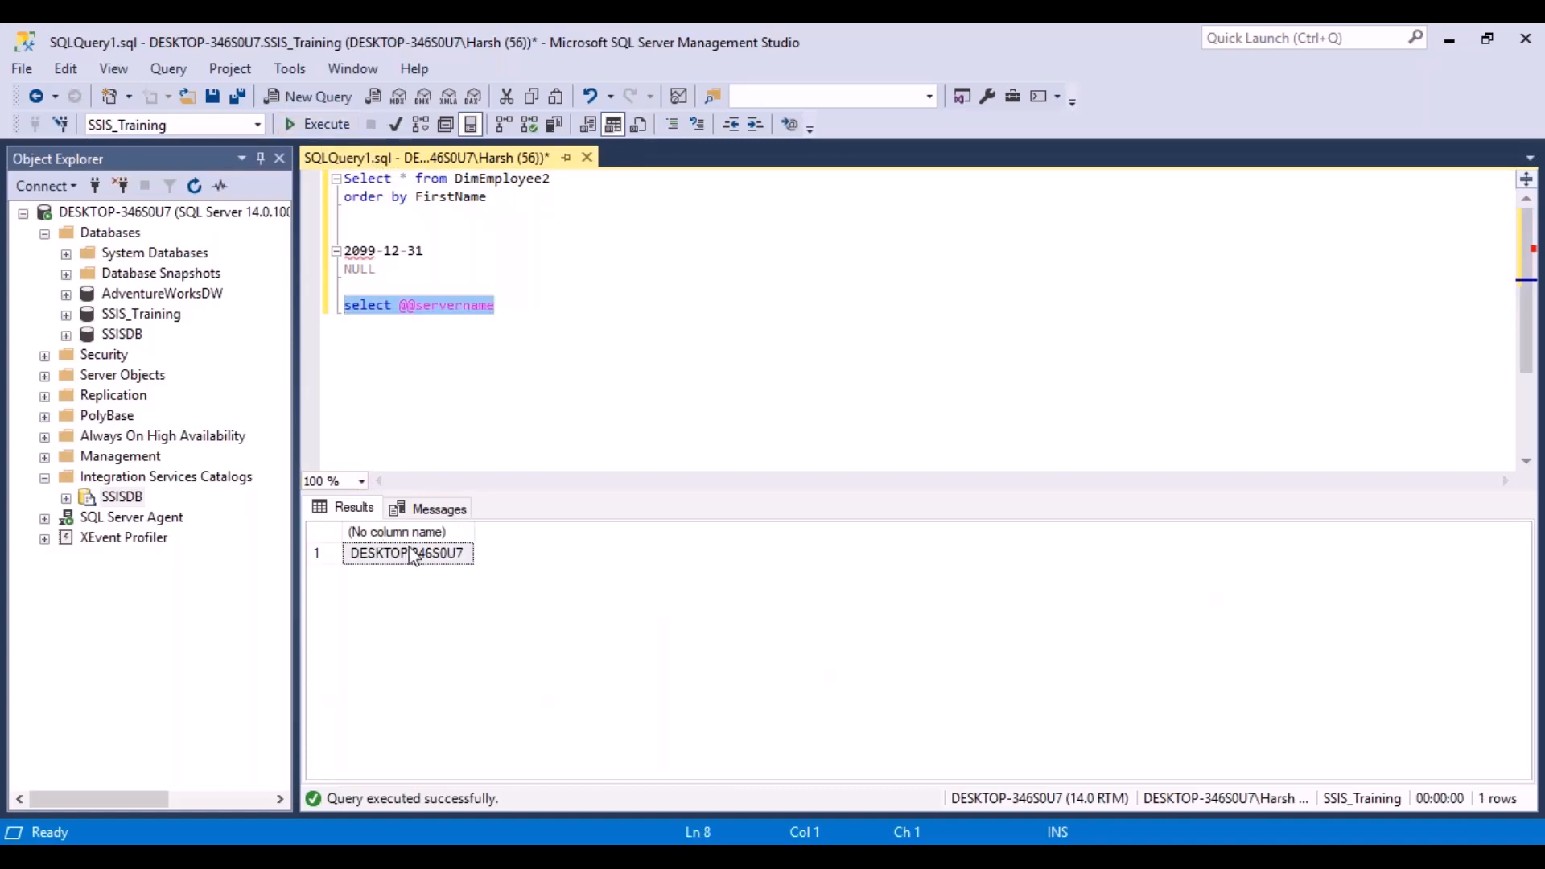
click(433, 560)
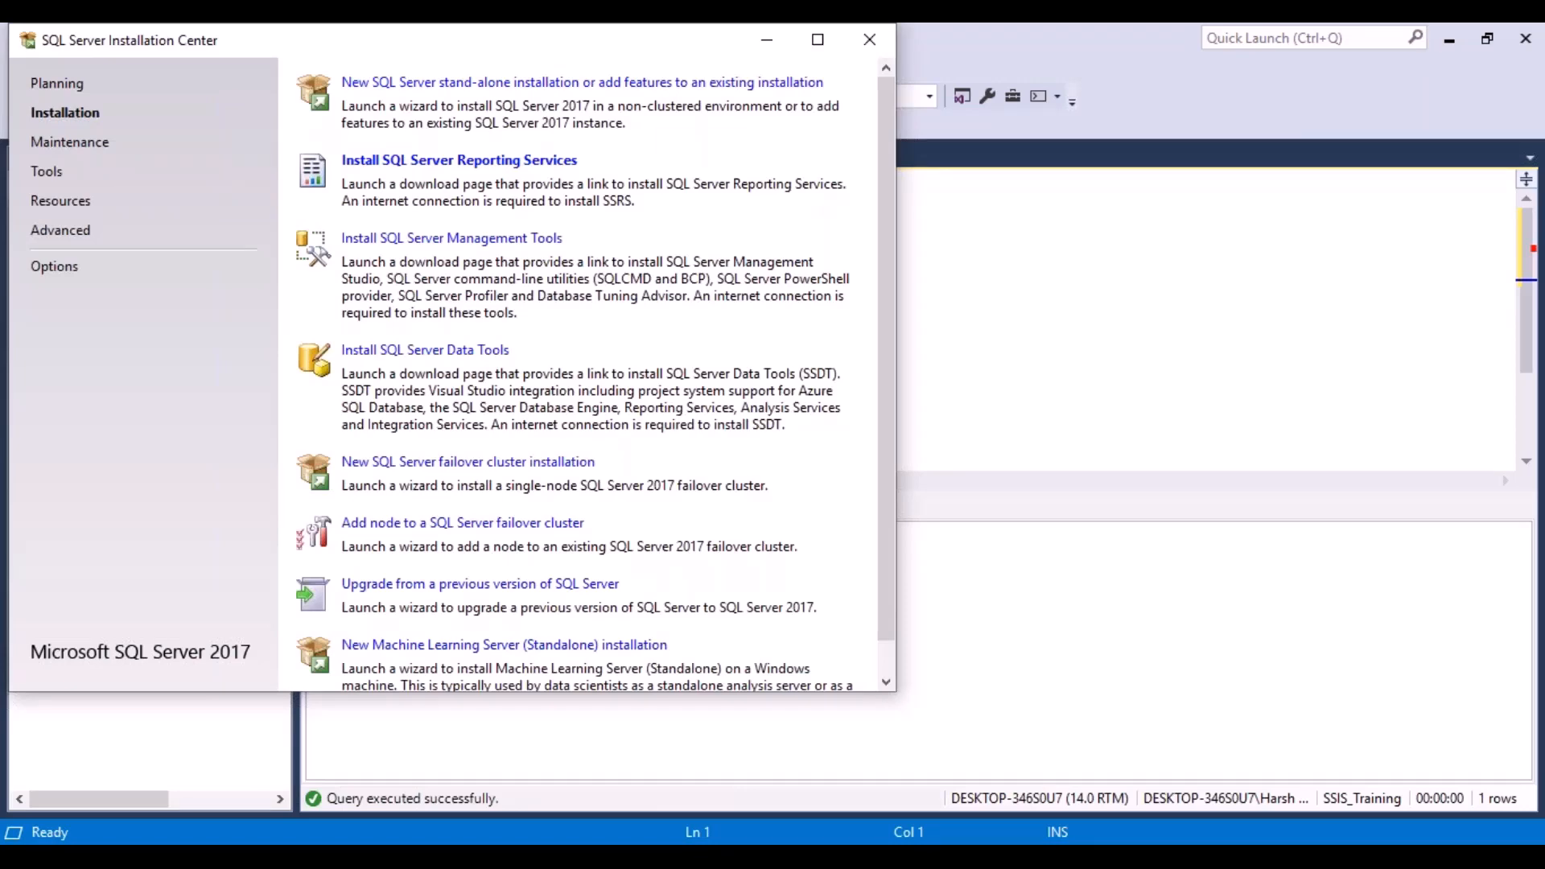
- Return to the Integration Services Deployment Wizard and connect to the destination server using Windows Authentication
key(alt+Tab)
mouse_move(917, 841)
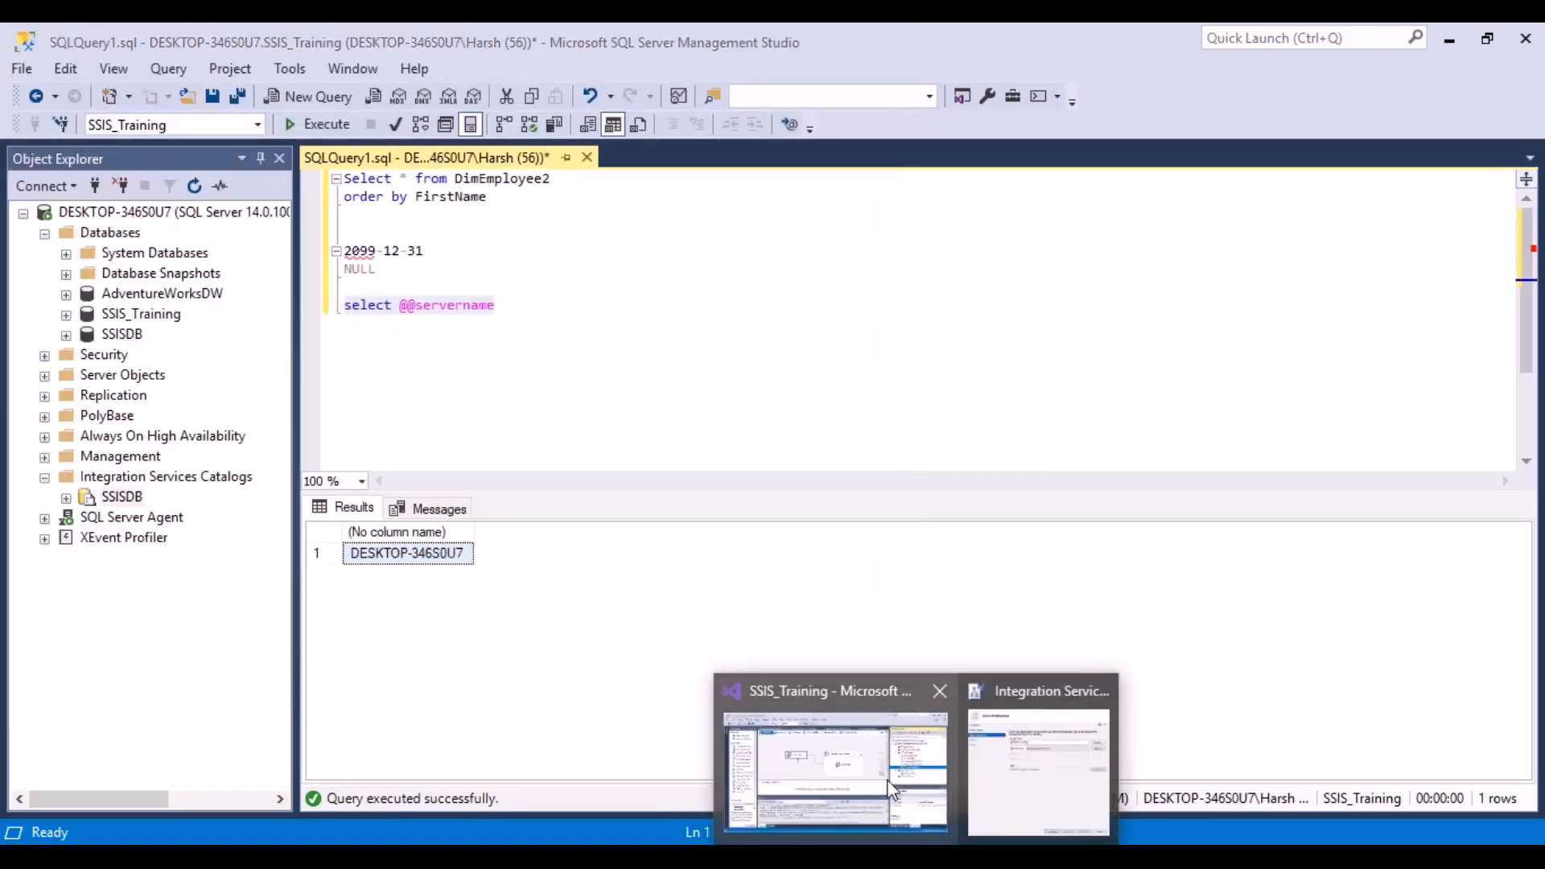
click(1006, 786)
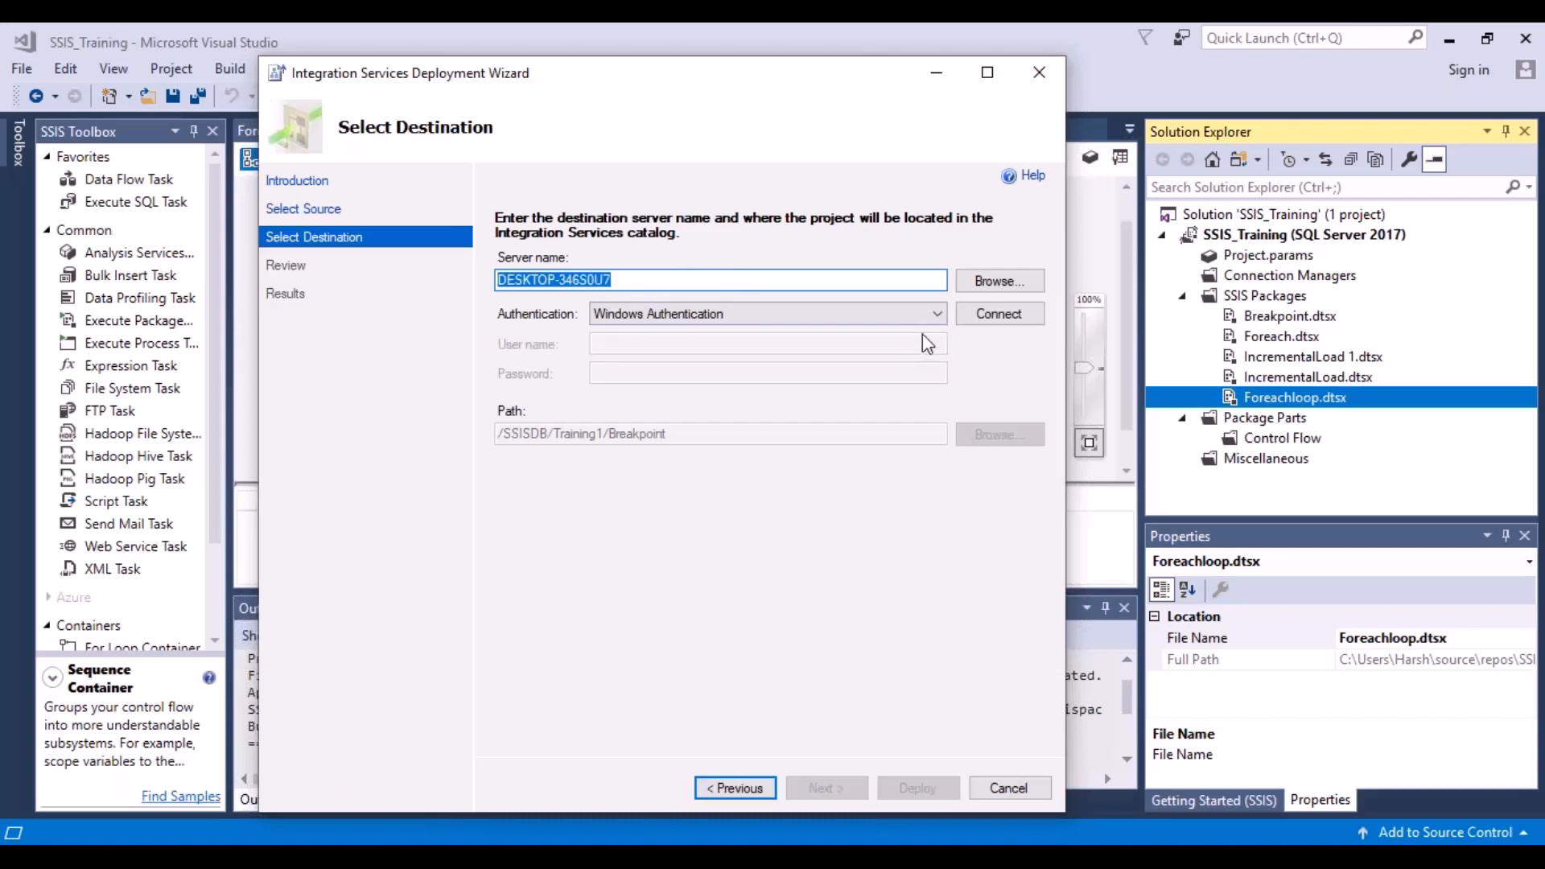
click(986, 316)
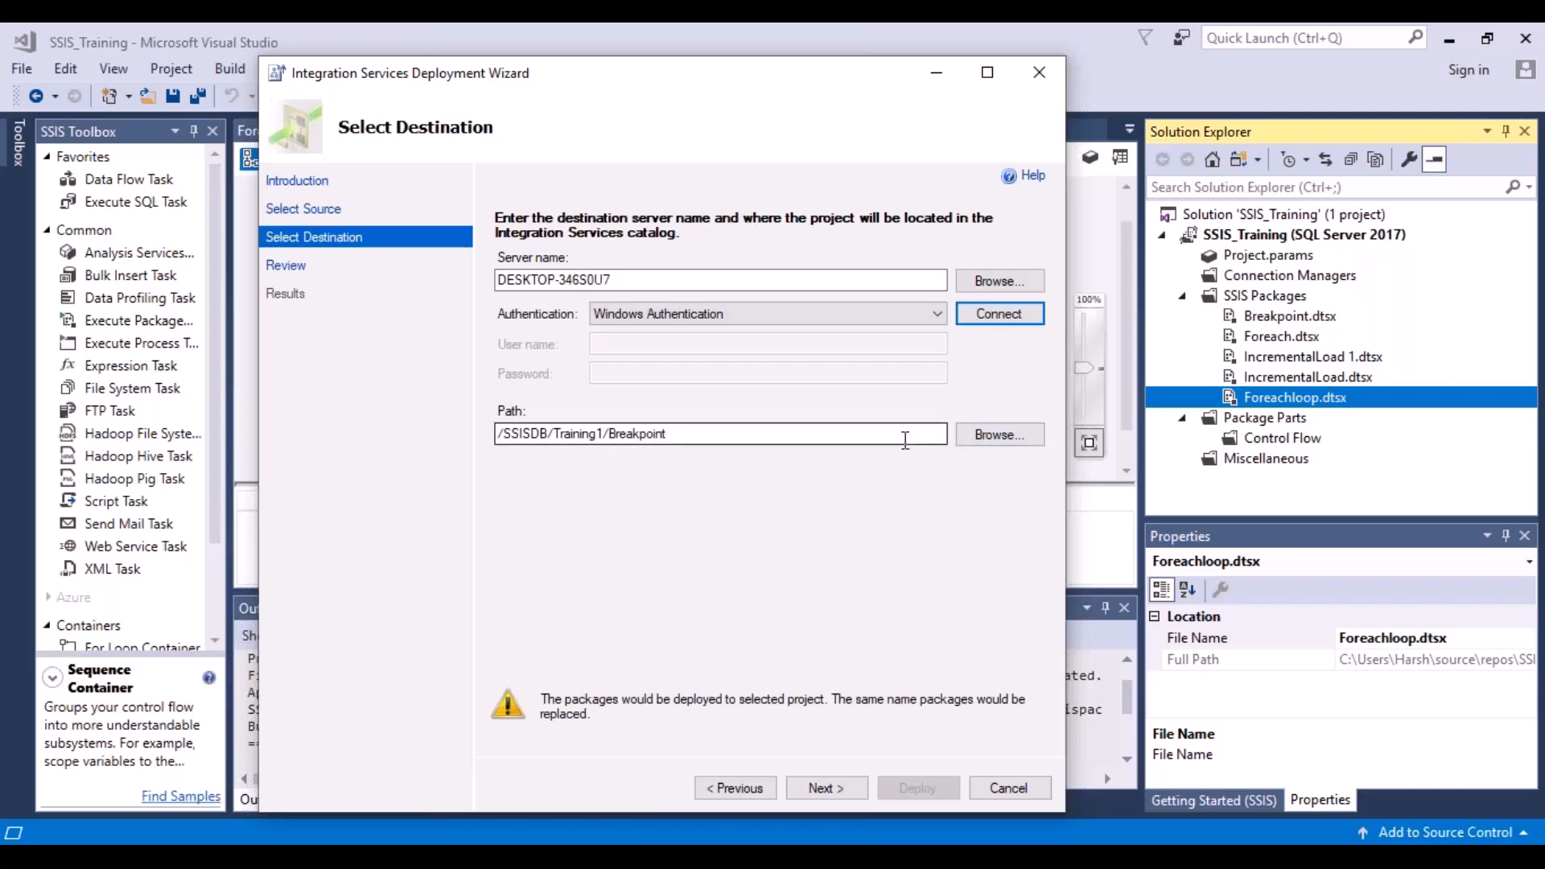
- Browse the destination projects in the SSISDB catalog, expanding the Training1 folder to view the Breakpoint project
click(997, 439)
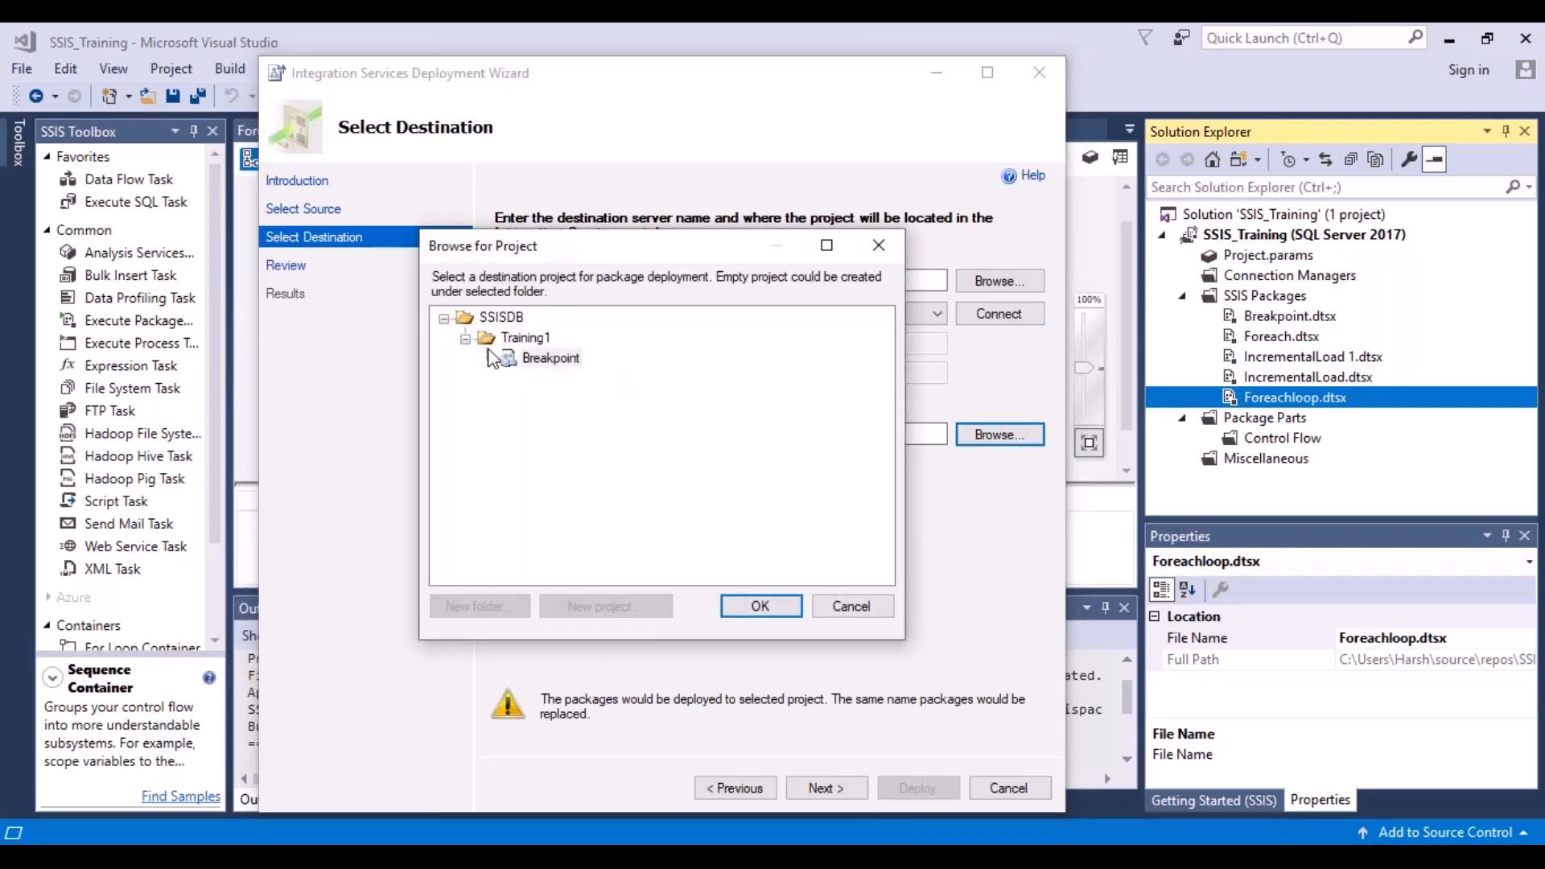
click(465, 339)
click(443, 319)
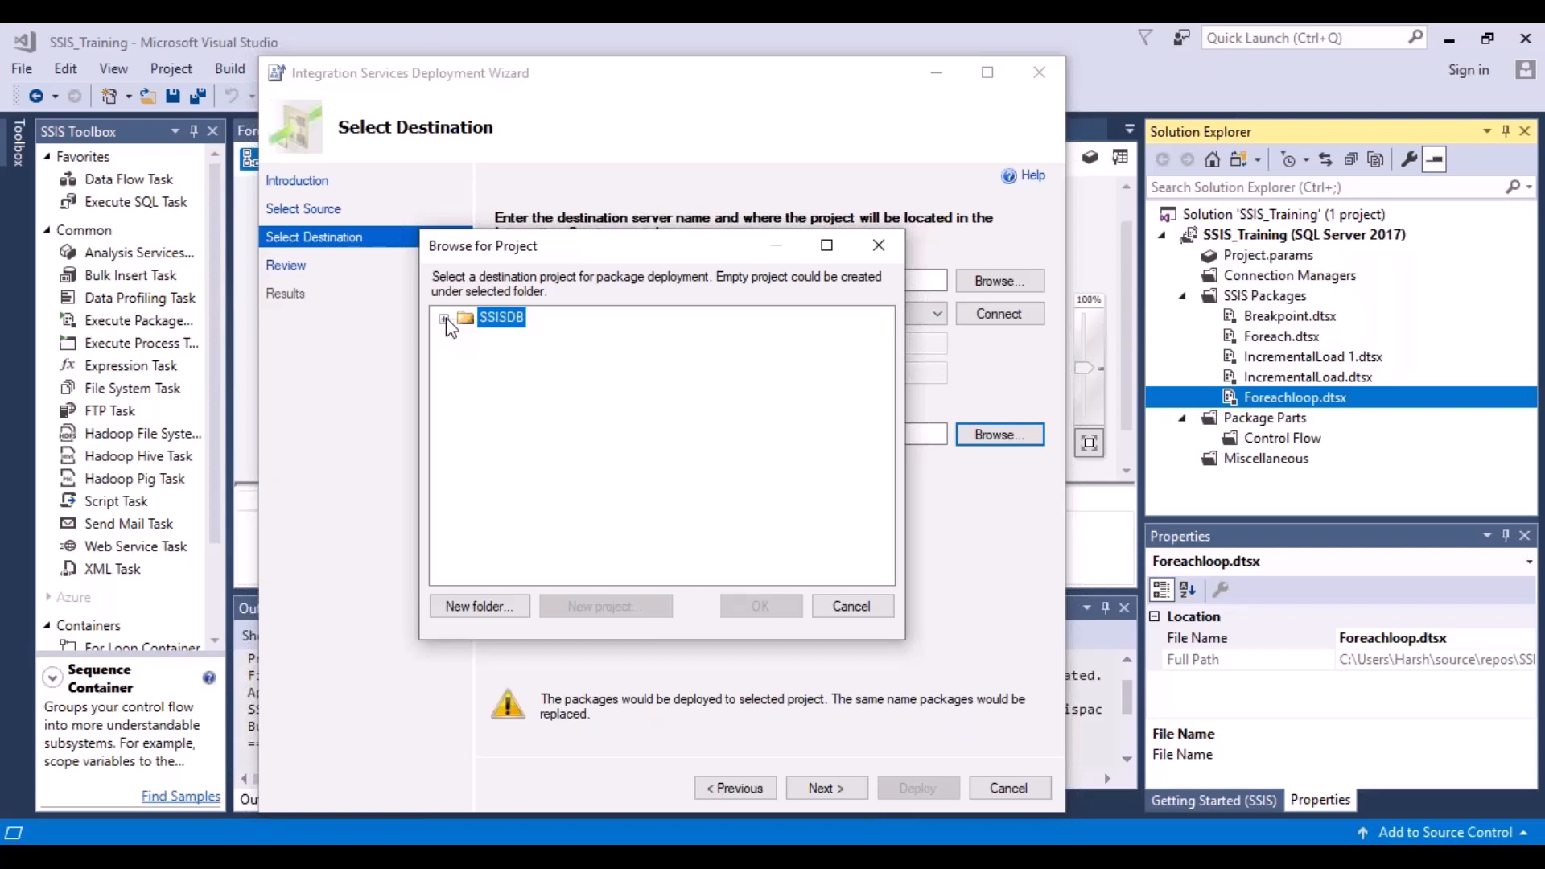
click(444, 319)
click(524, 339)
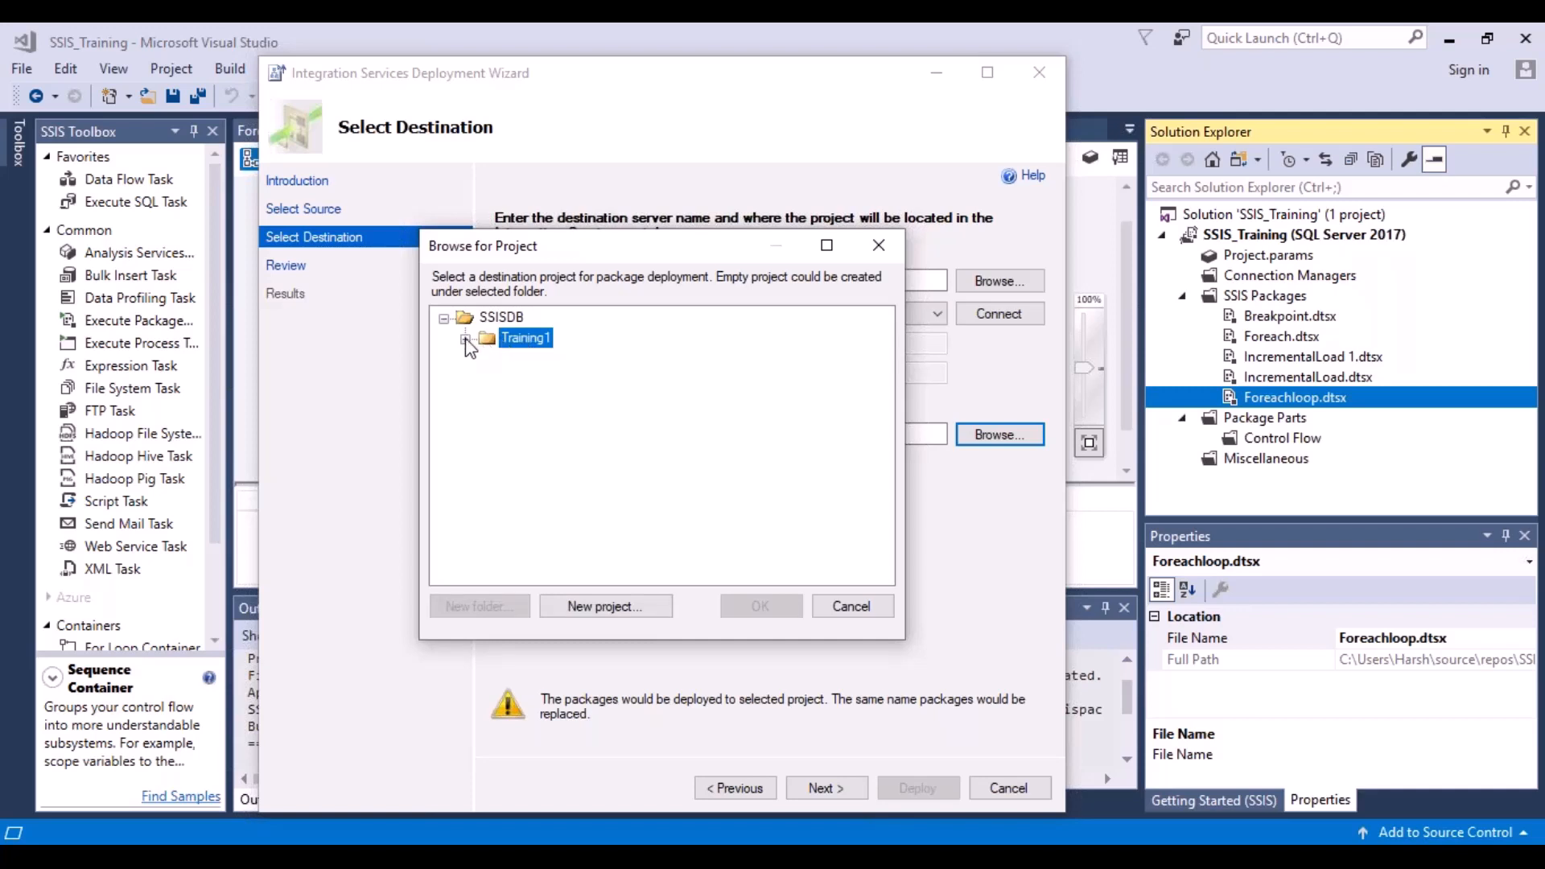
click(465, 339)
click(528, 360)
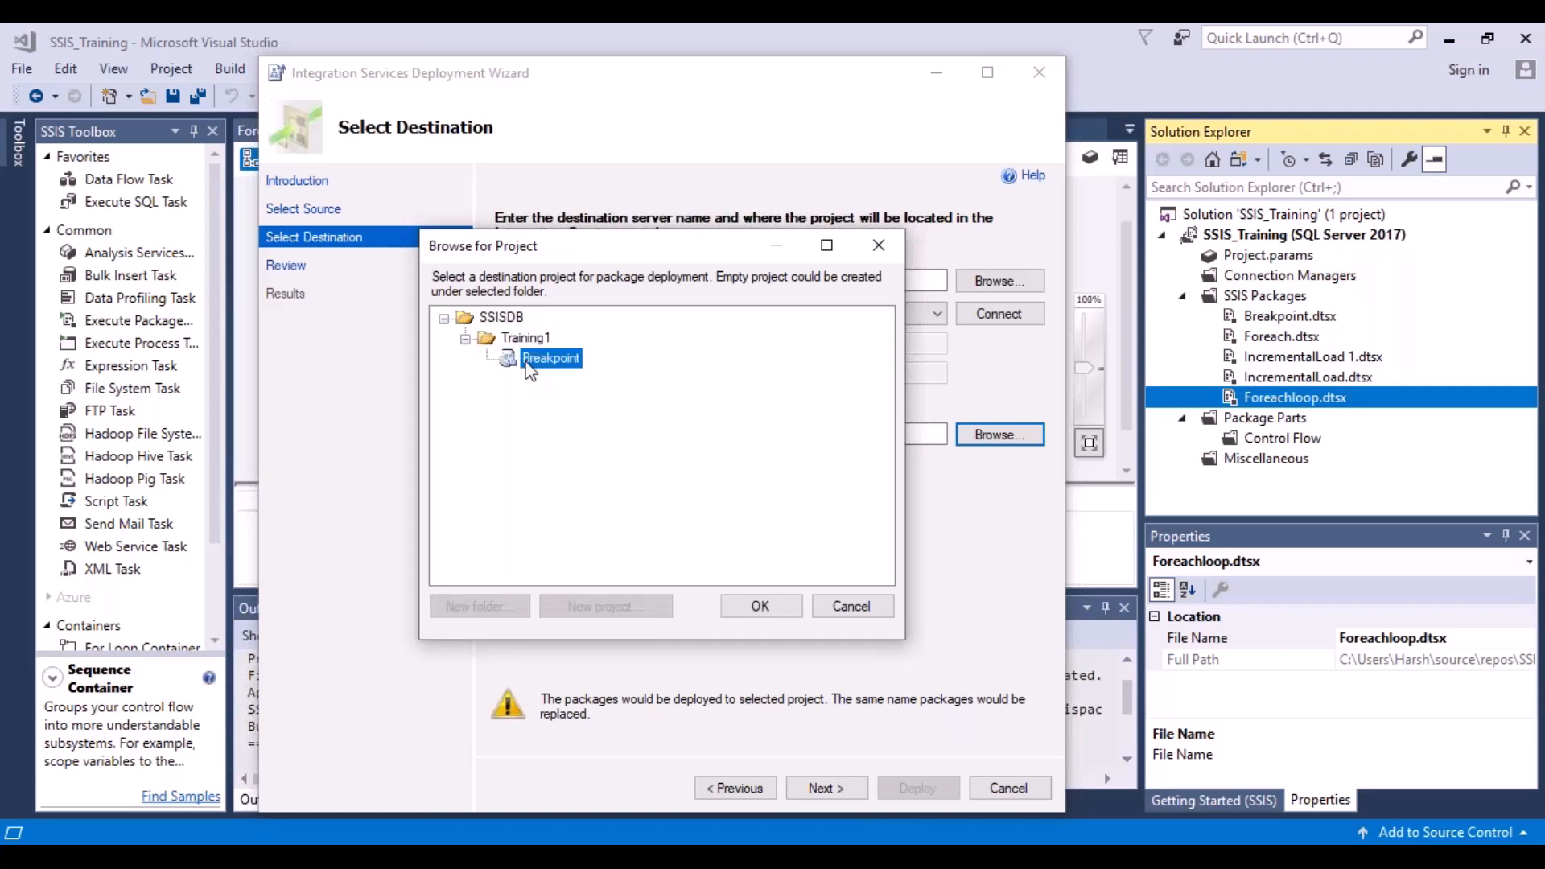
- Create a new project named Foreachloop in the Training1 folder and choose it as the deployment destination
click(527, 340)
click(625, 605)
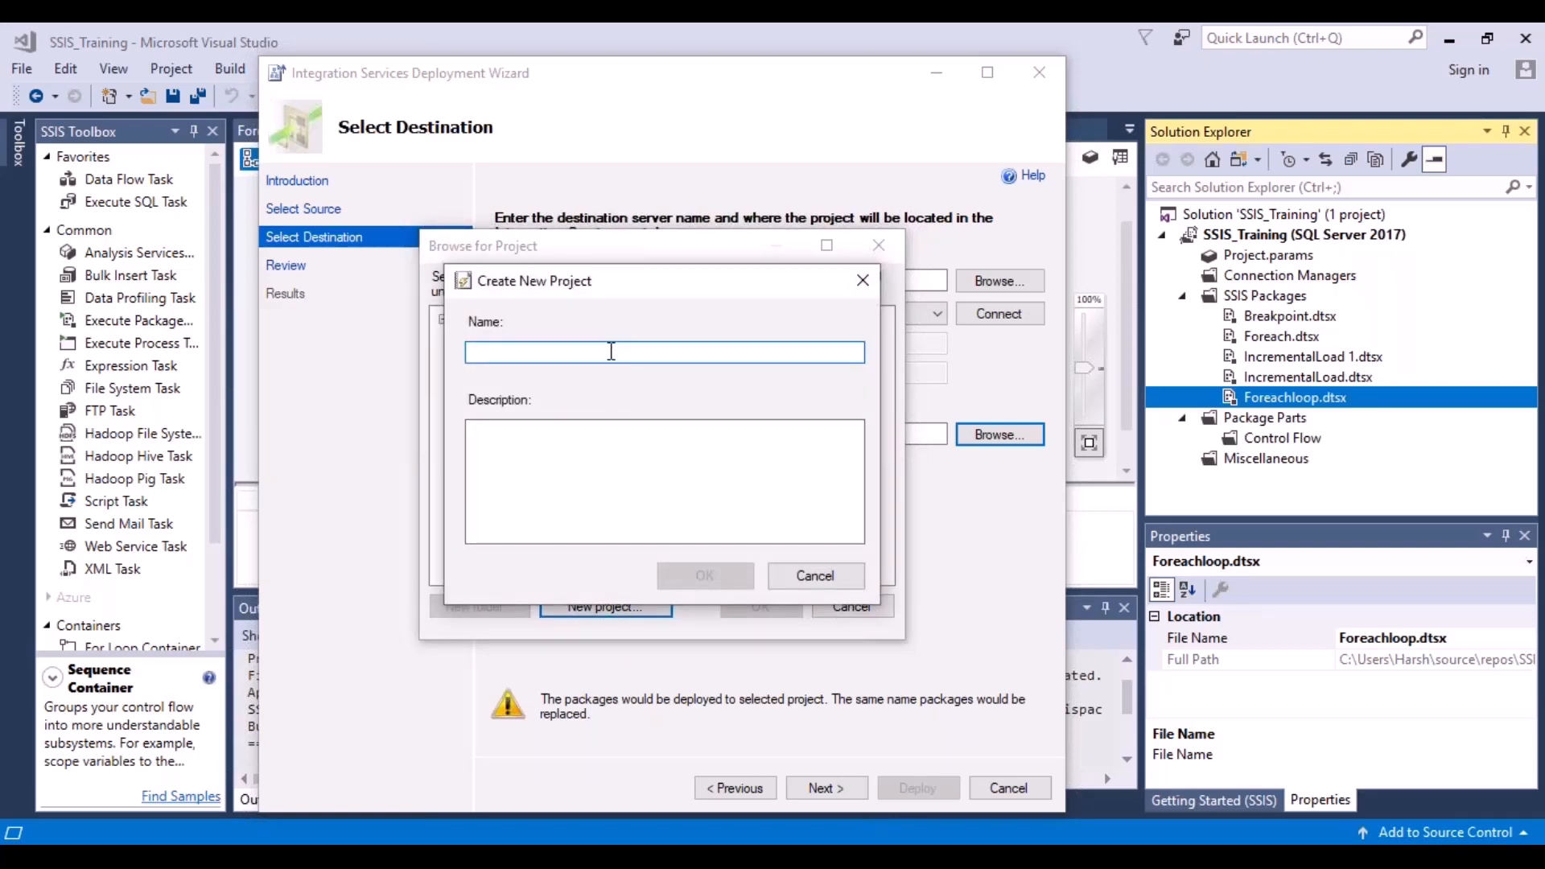
text(Foreachloop)
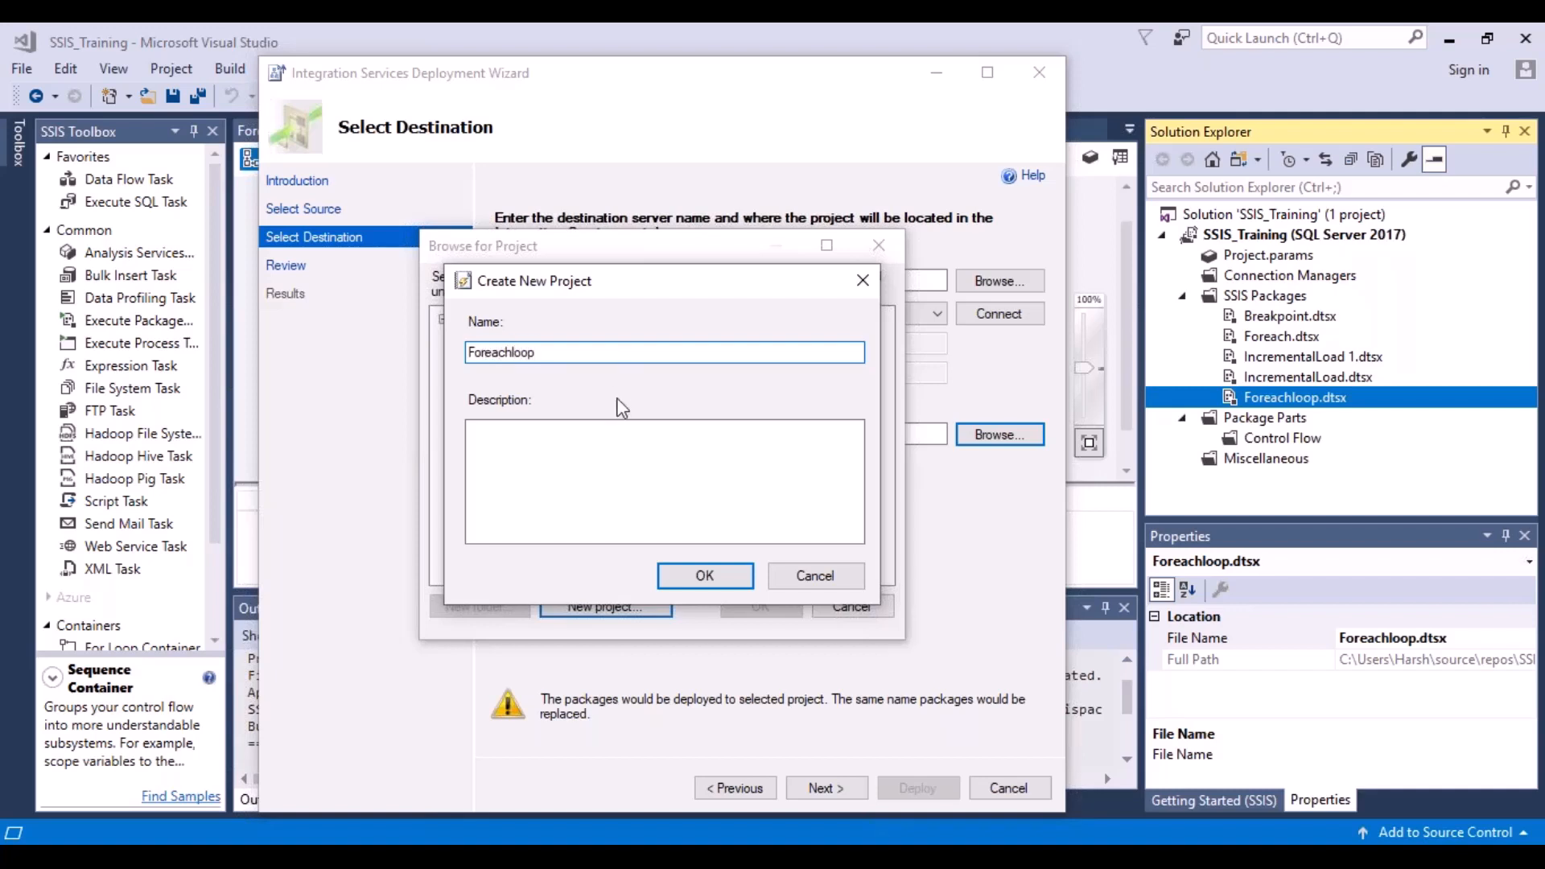
click(711, 584)
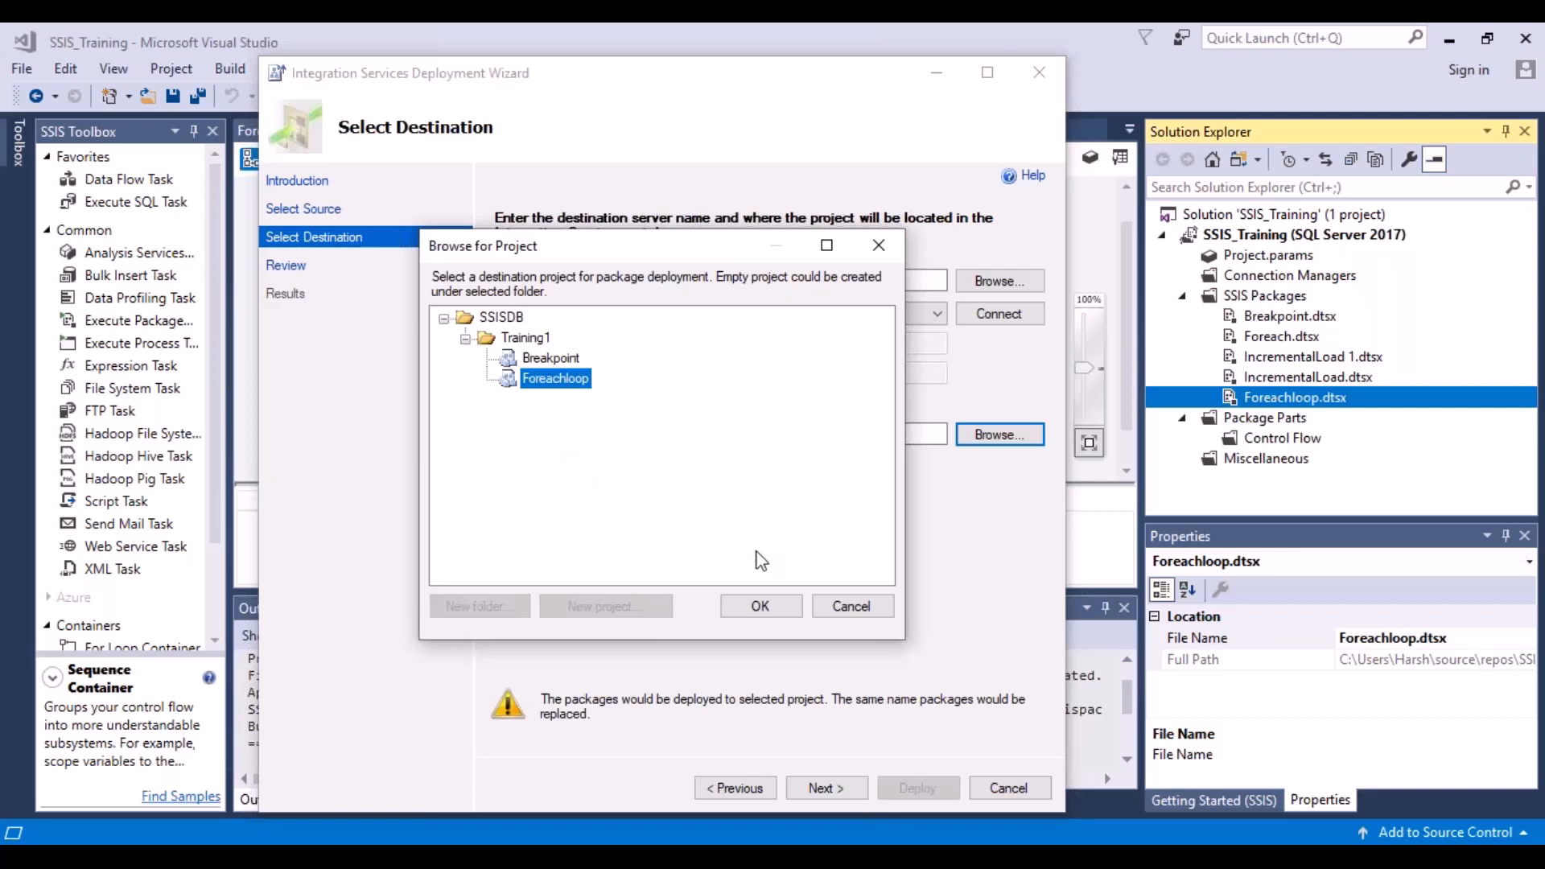
click(769, 617)
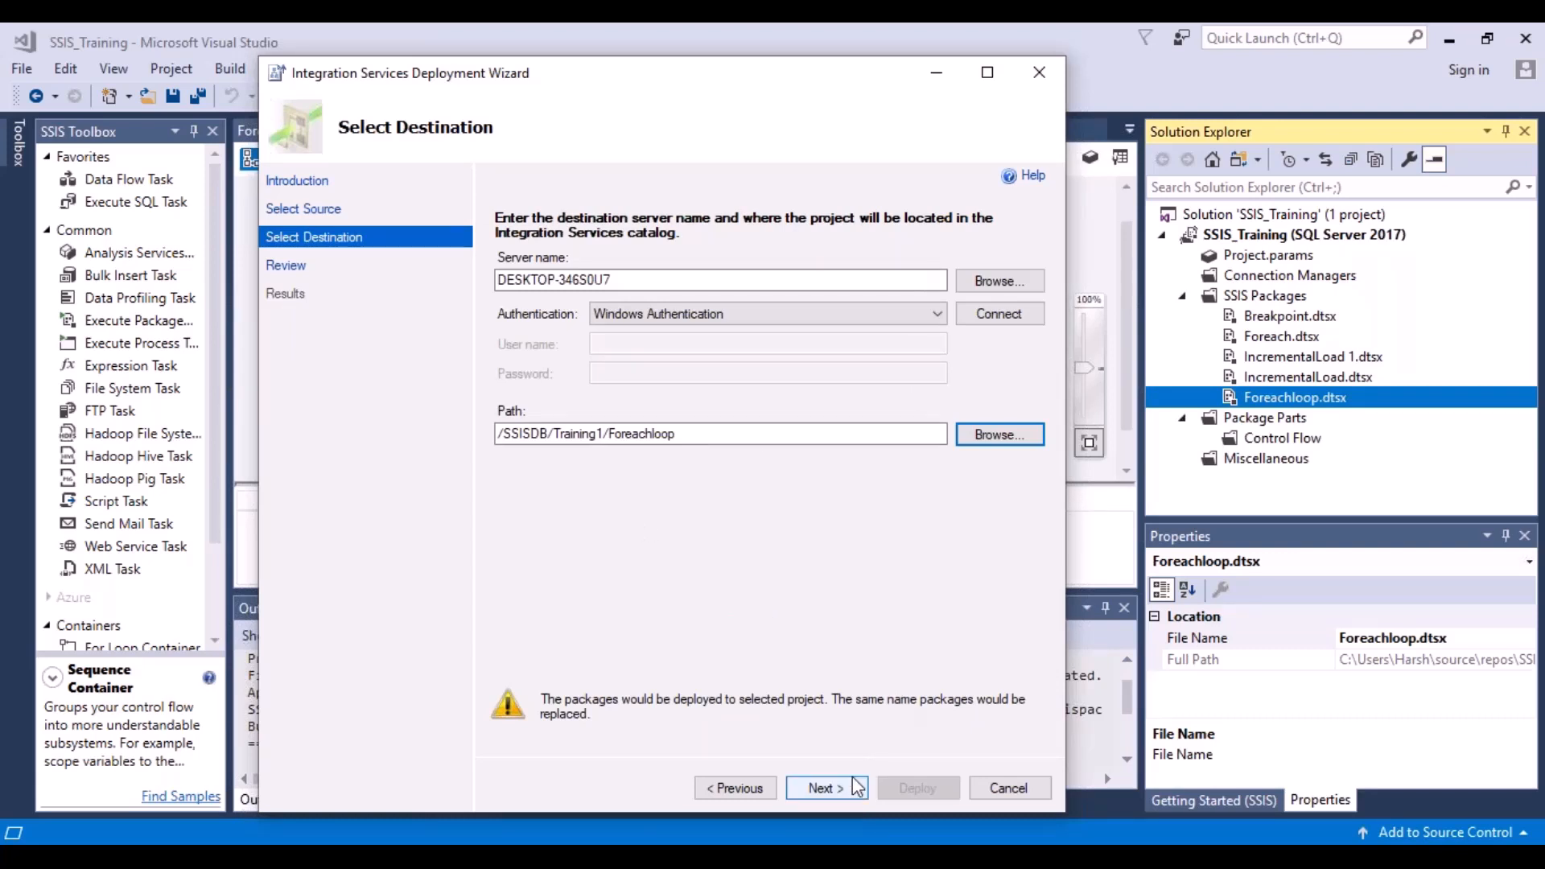
- Proceed to the review of the selections, deploy the Foreachloop.dtsx package, and close the wizard
click(828, 789)
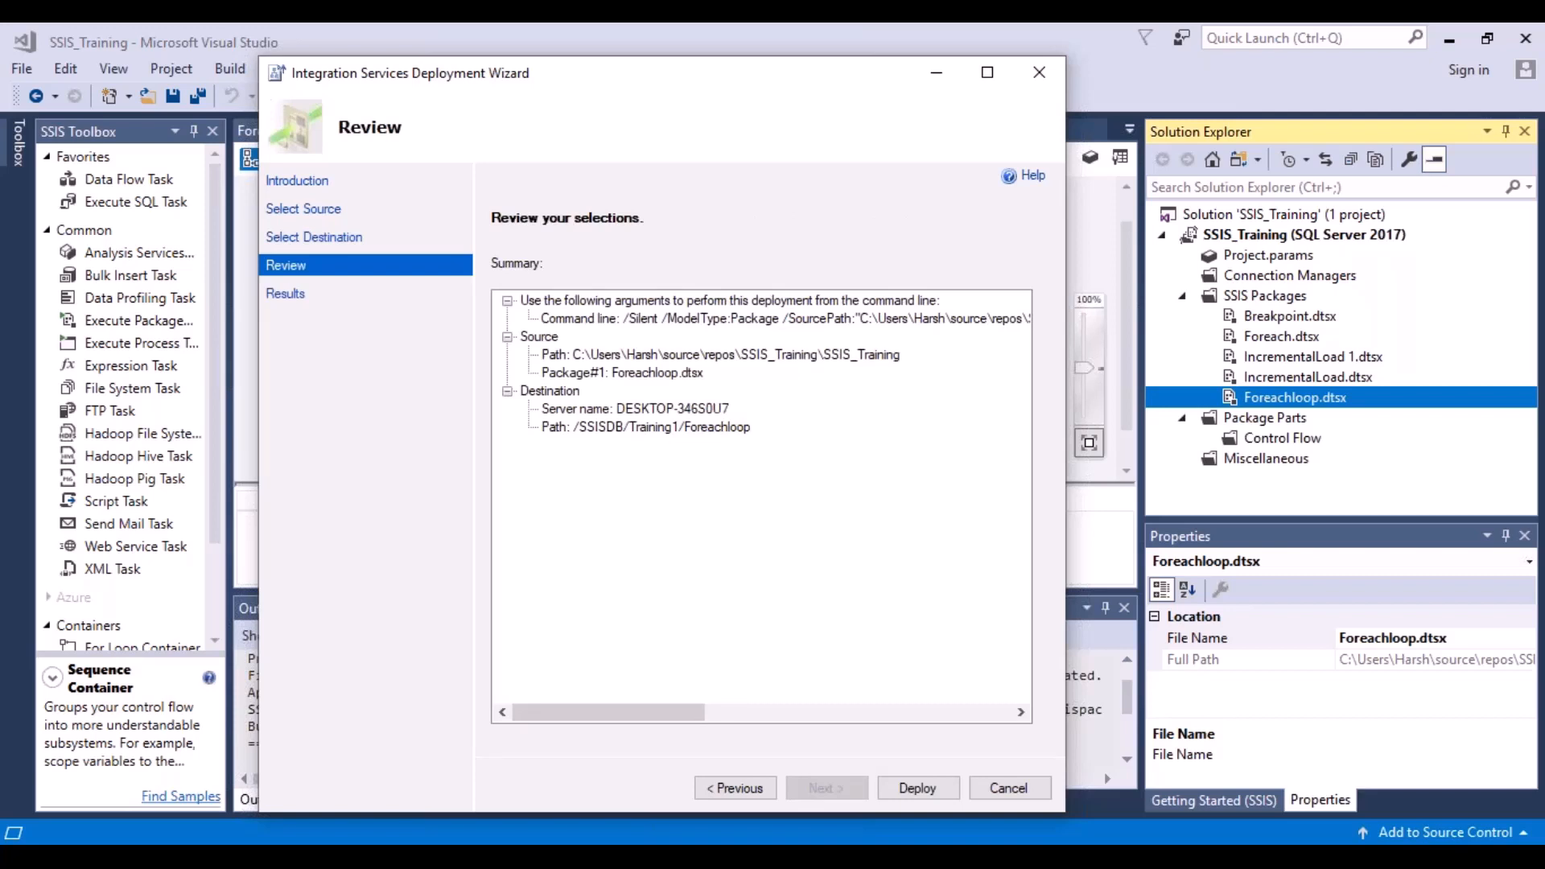
click(911, 790)
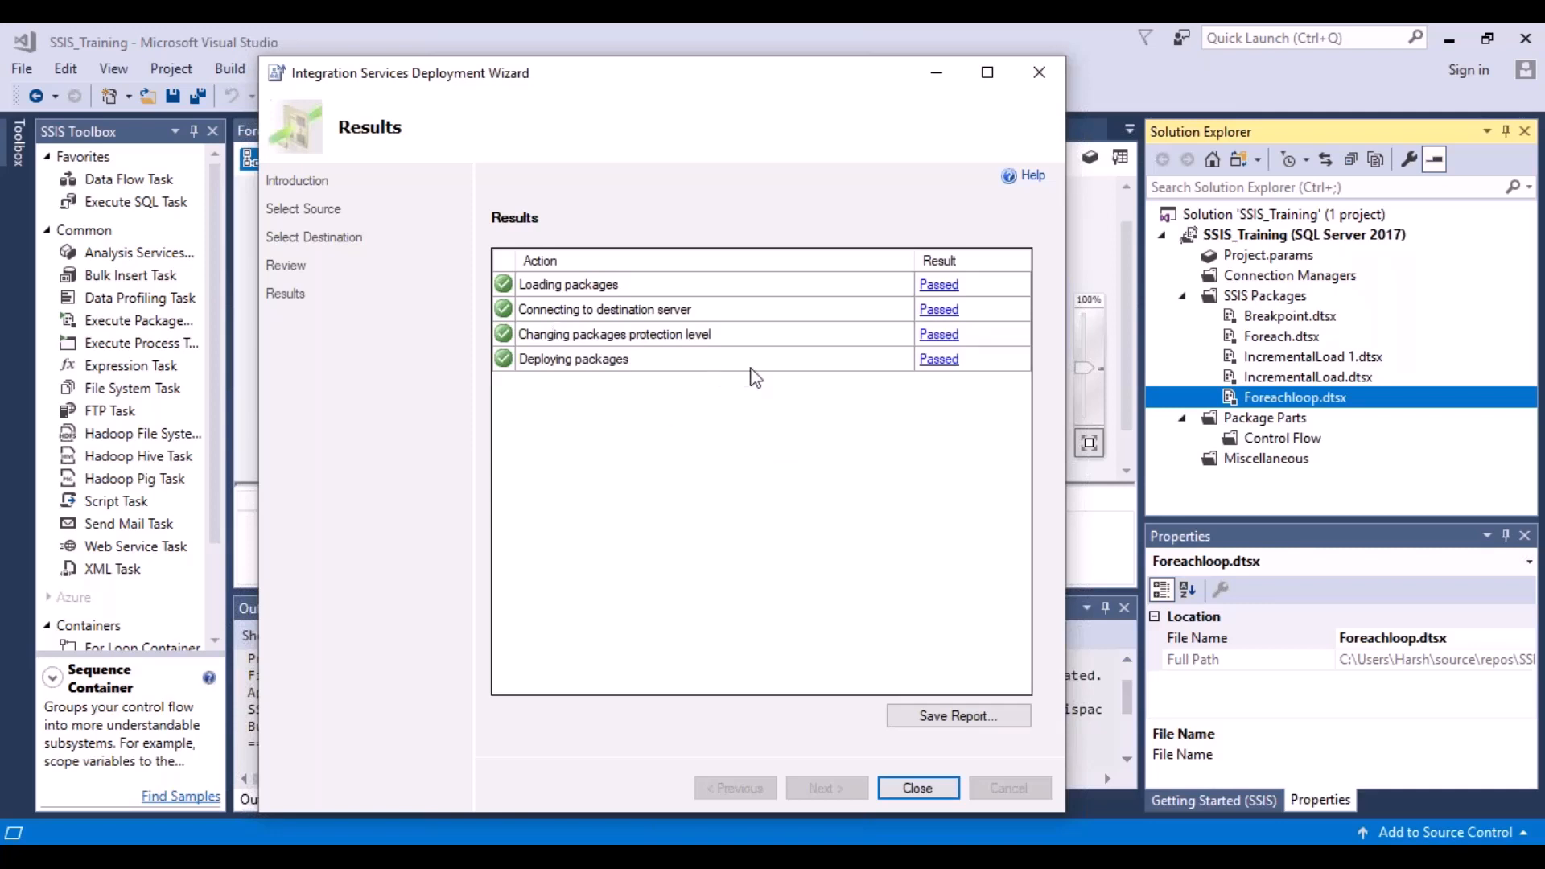
click(933, 790)
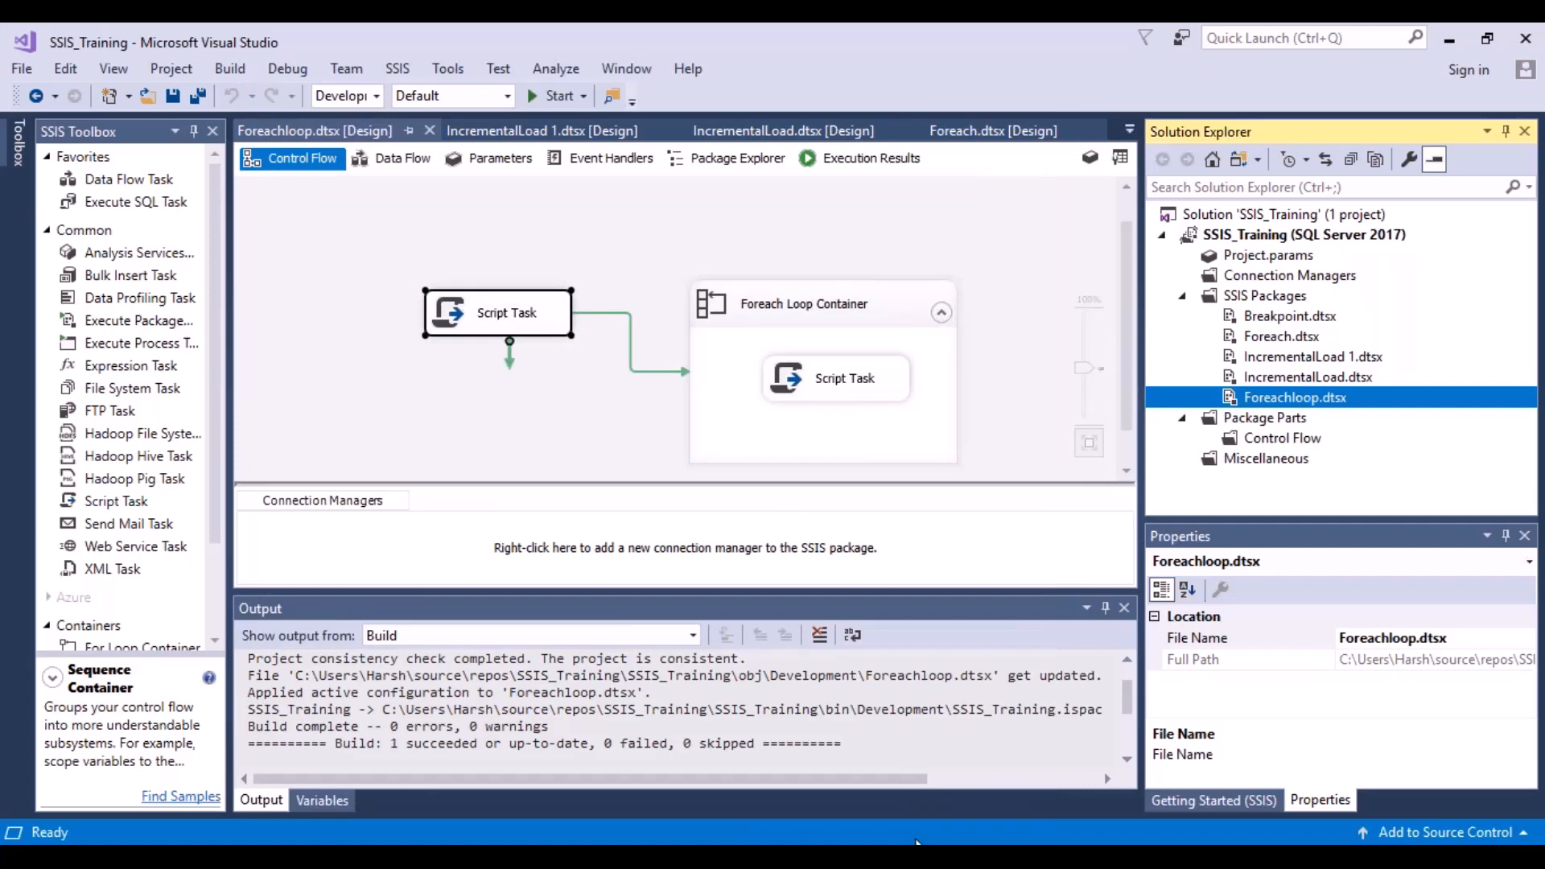
- Switch to SQL Server Management Studio, refresh the SSISDB catalog, and expand it through Training1 to its Projects
key(alt+Tab)
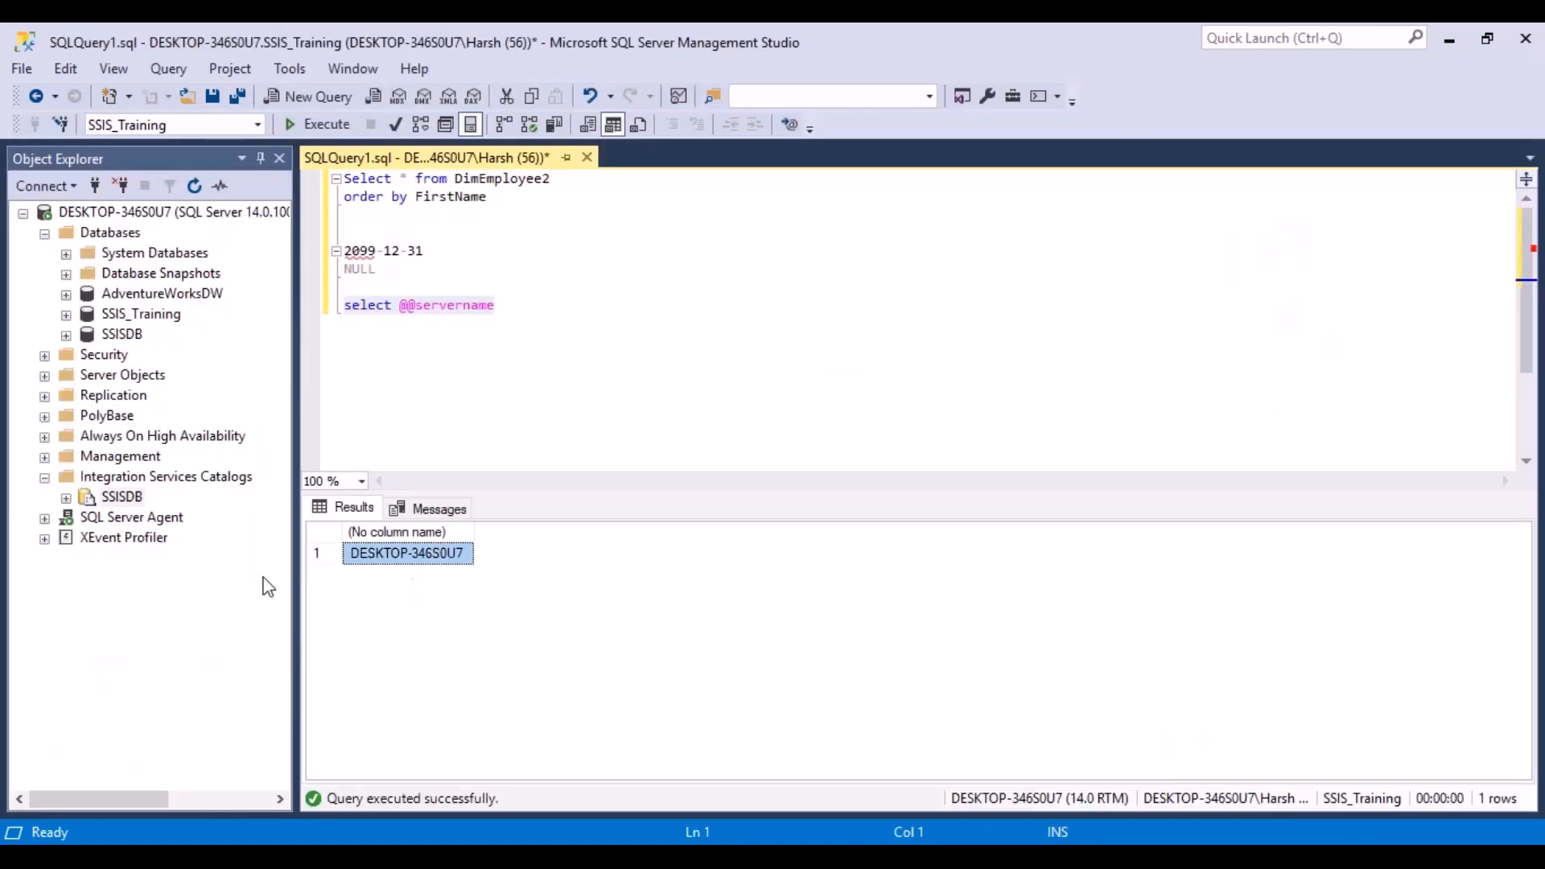
right_click(130, 499)
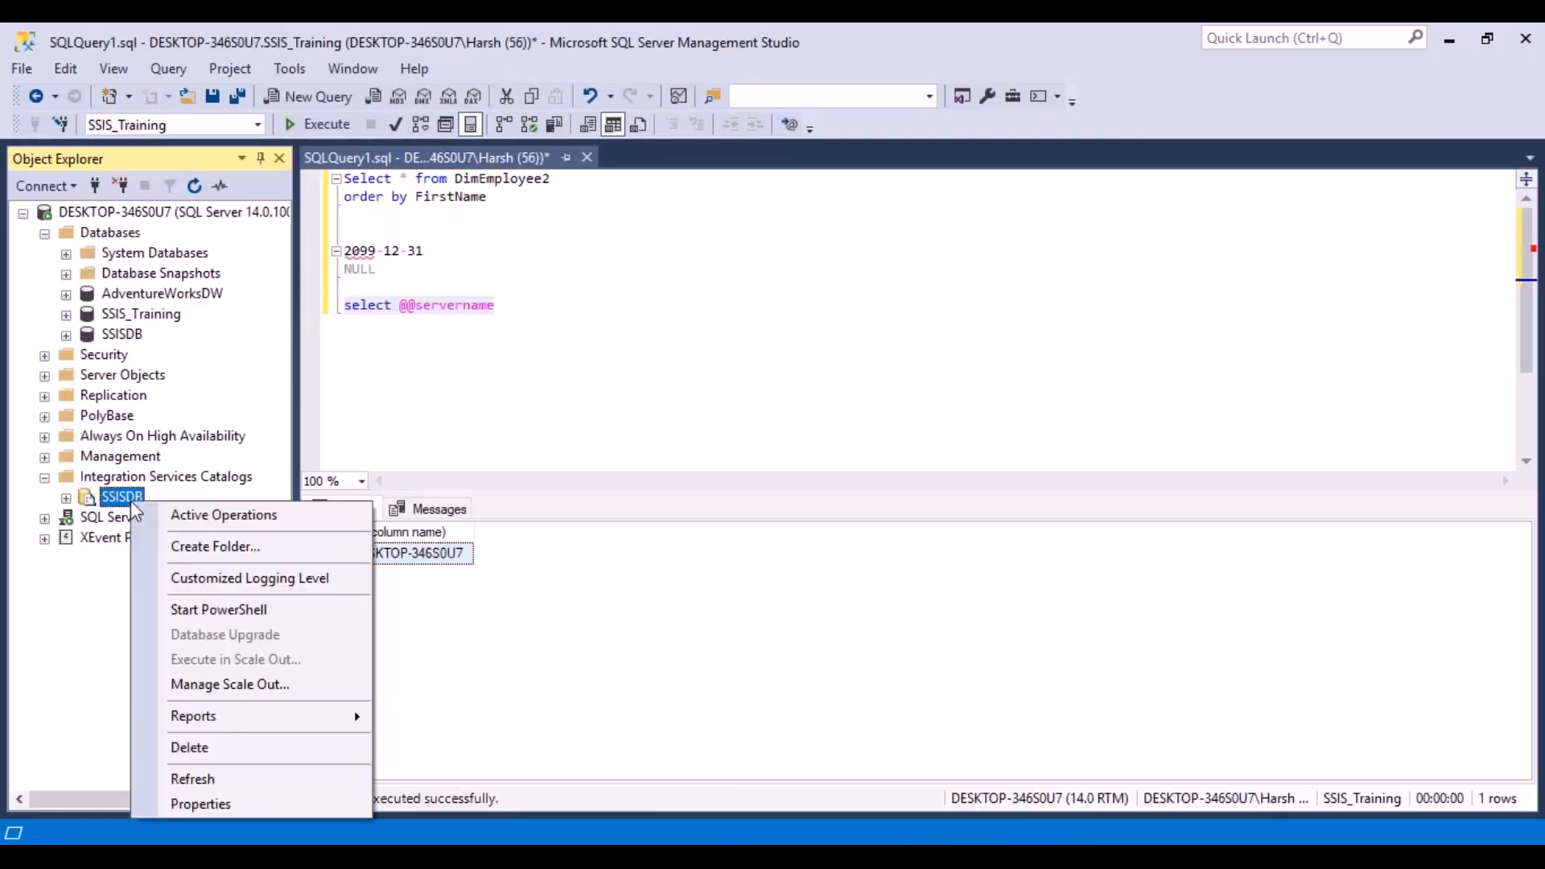
click(252, 776)
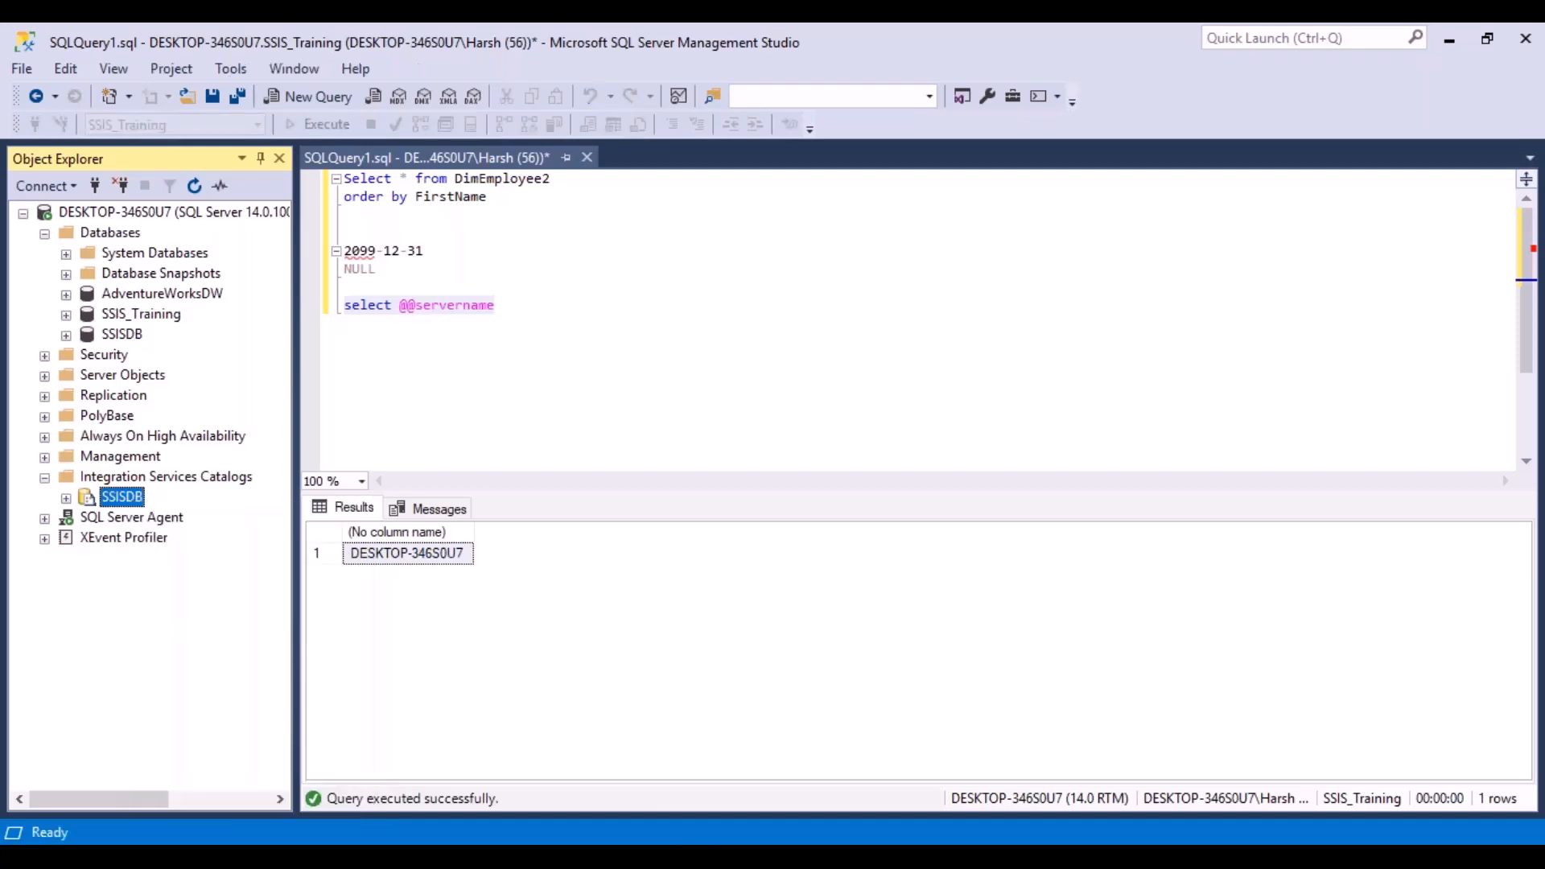
click(66, 498)
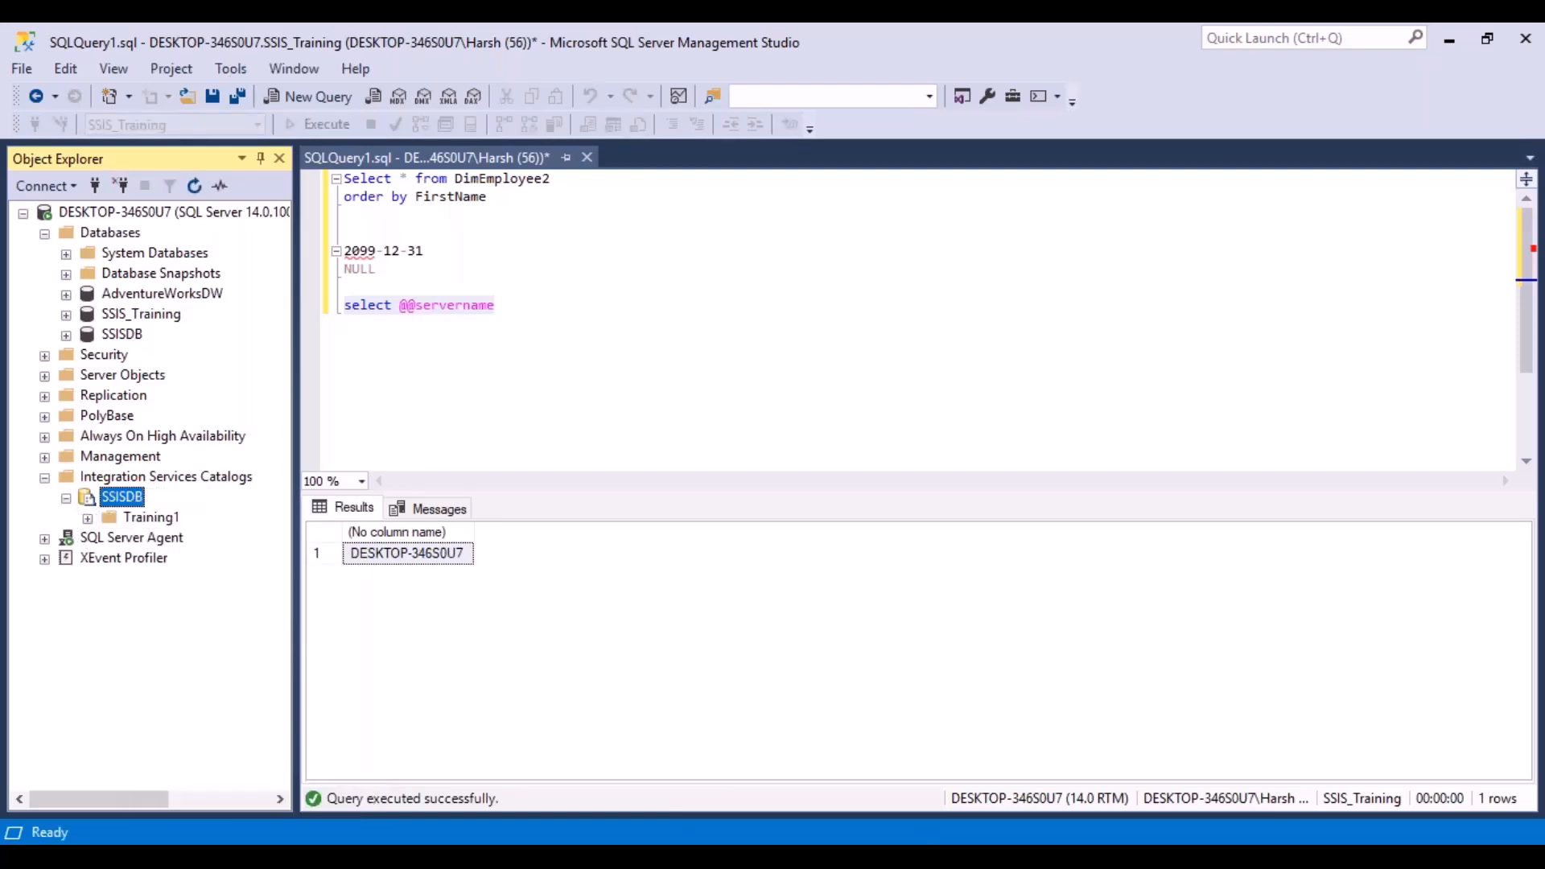
click(87, 518)
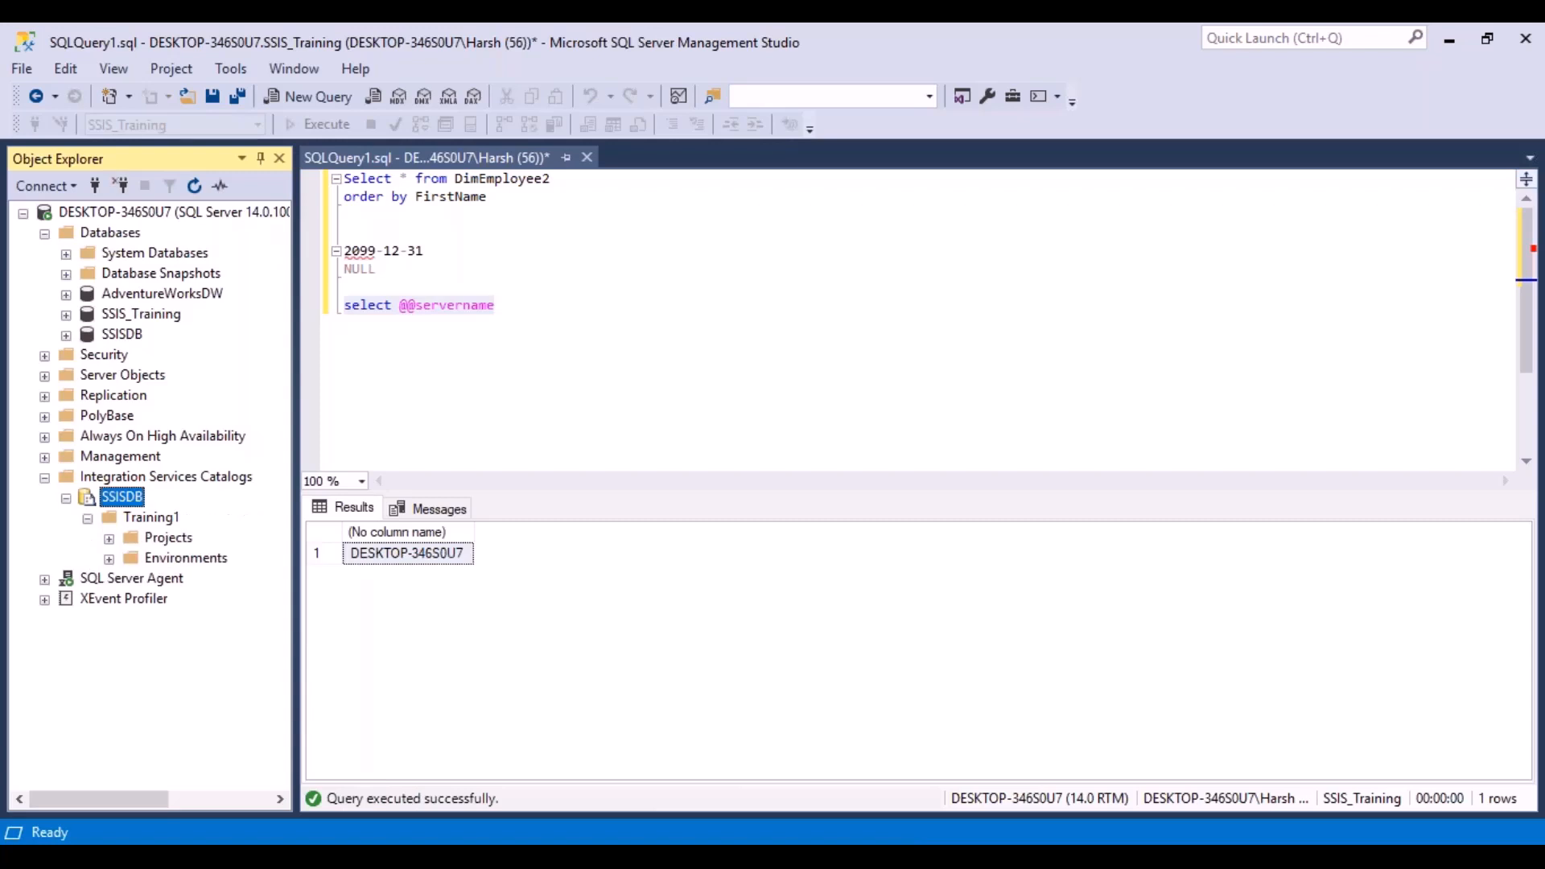
click(109, 539)
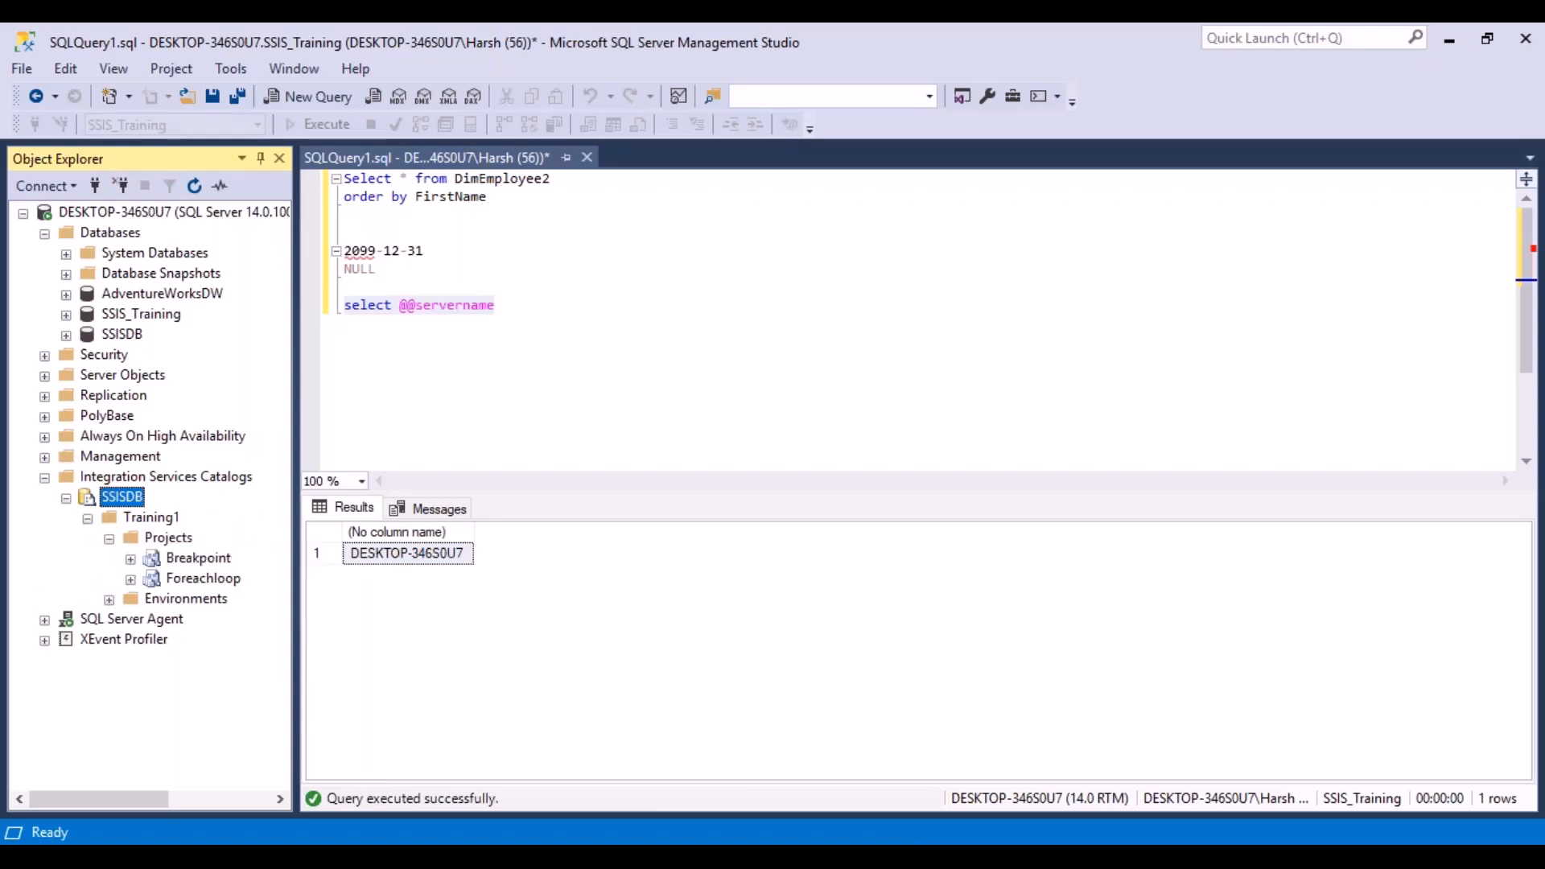
- Expand the Foreachloop project down to its Packages and select the Foreachloop.dtsx package
click(214, 583)
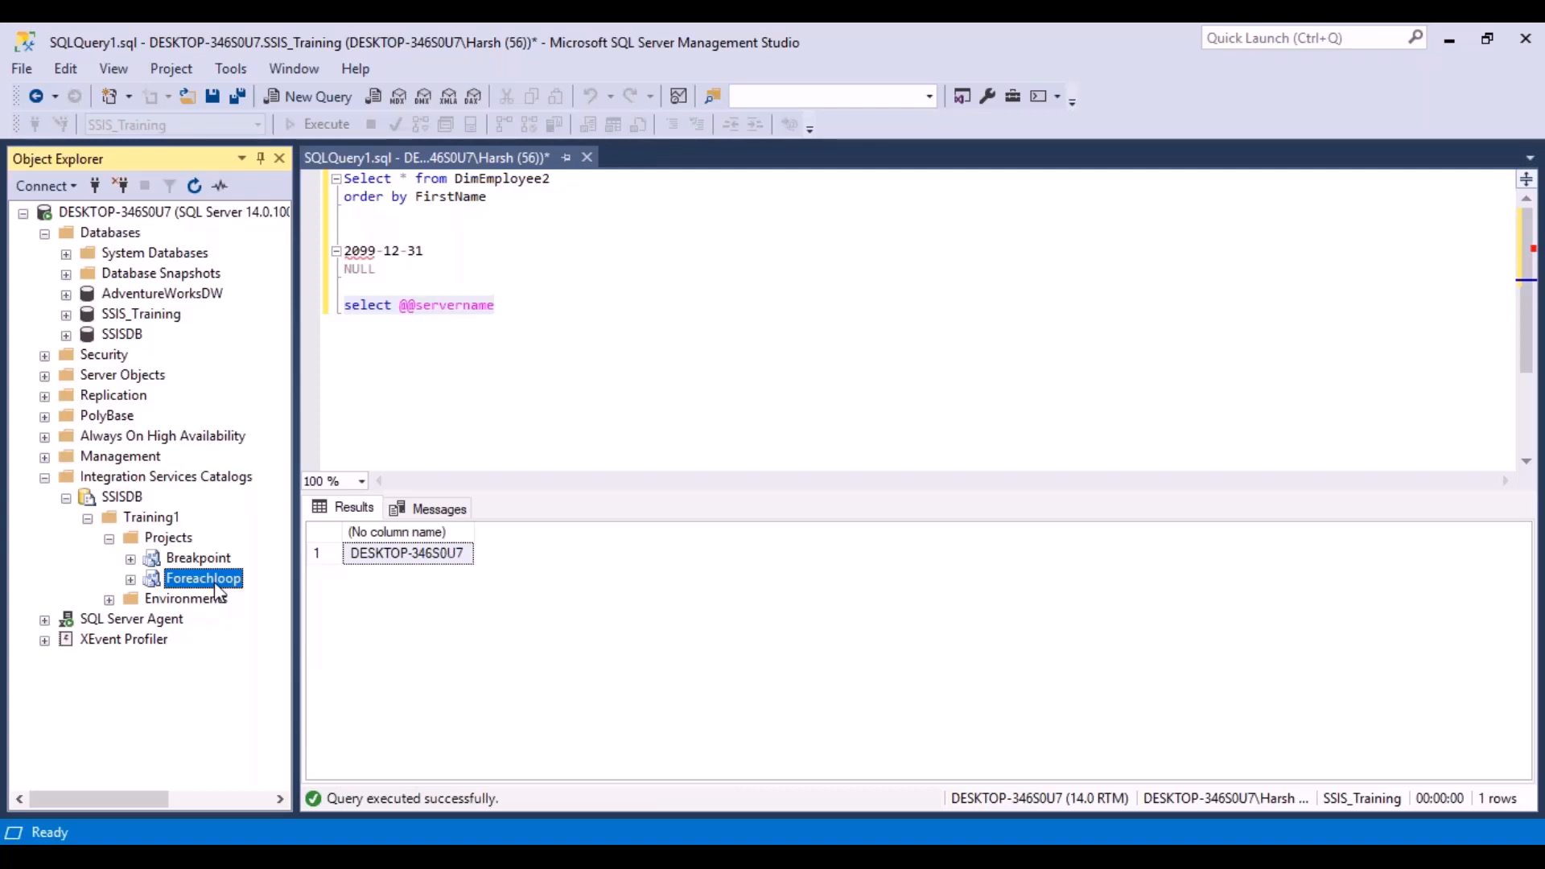
click(131, 580)
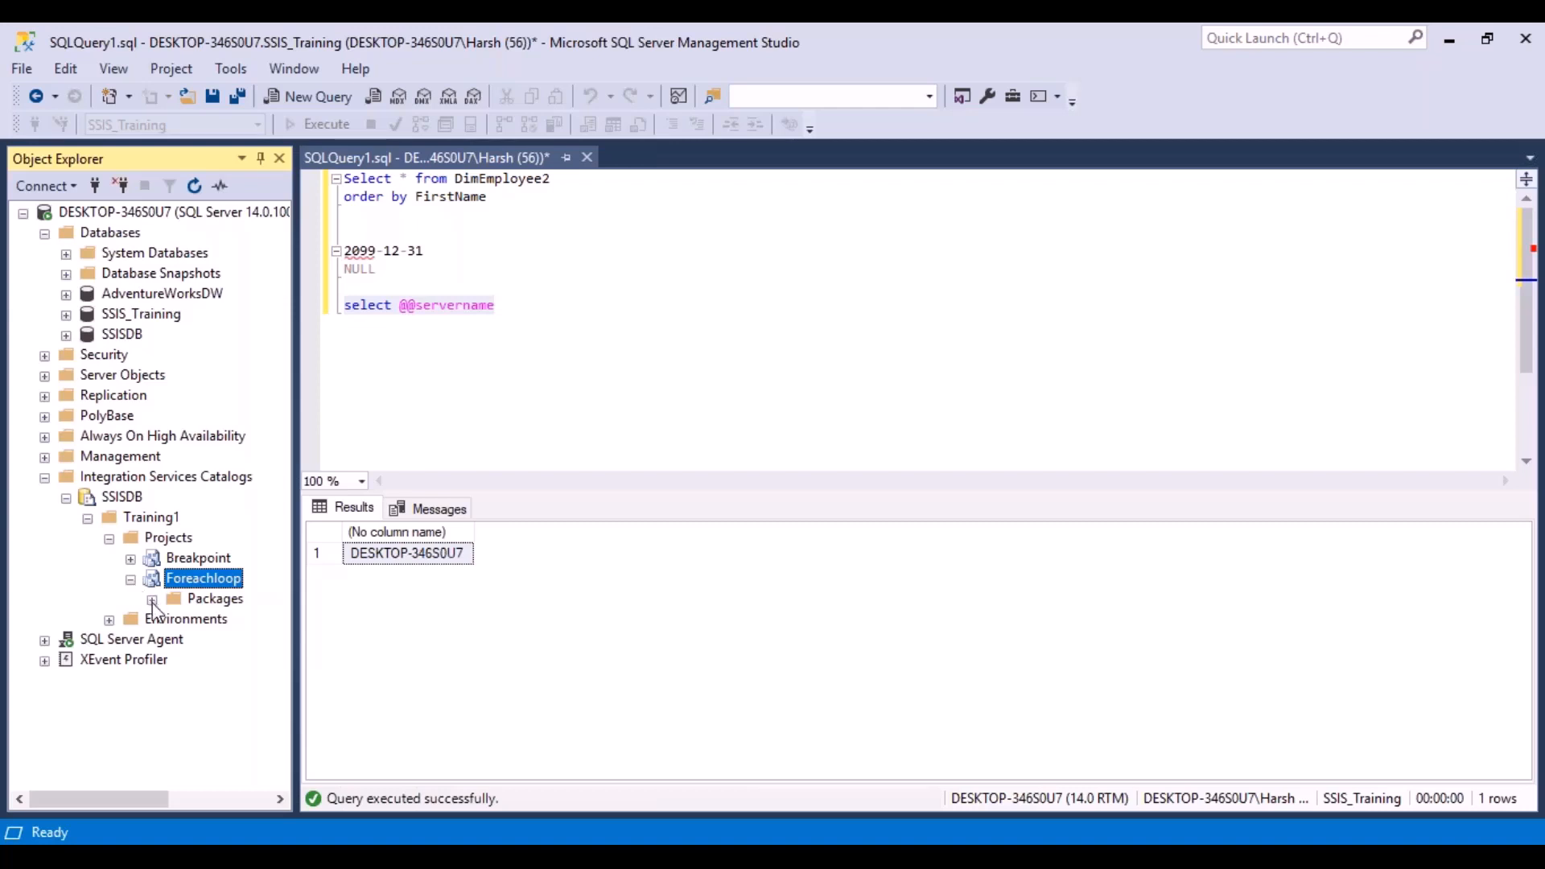
click(152, 601)
click(246, 627)
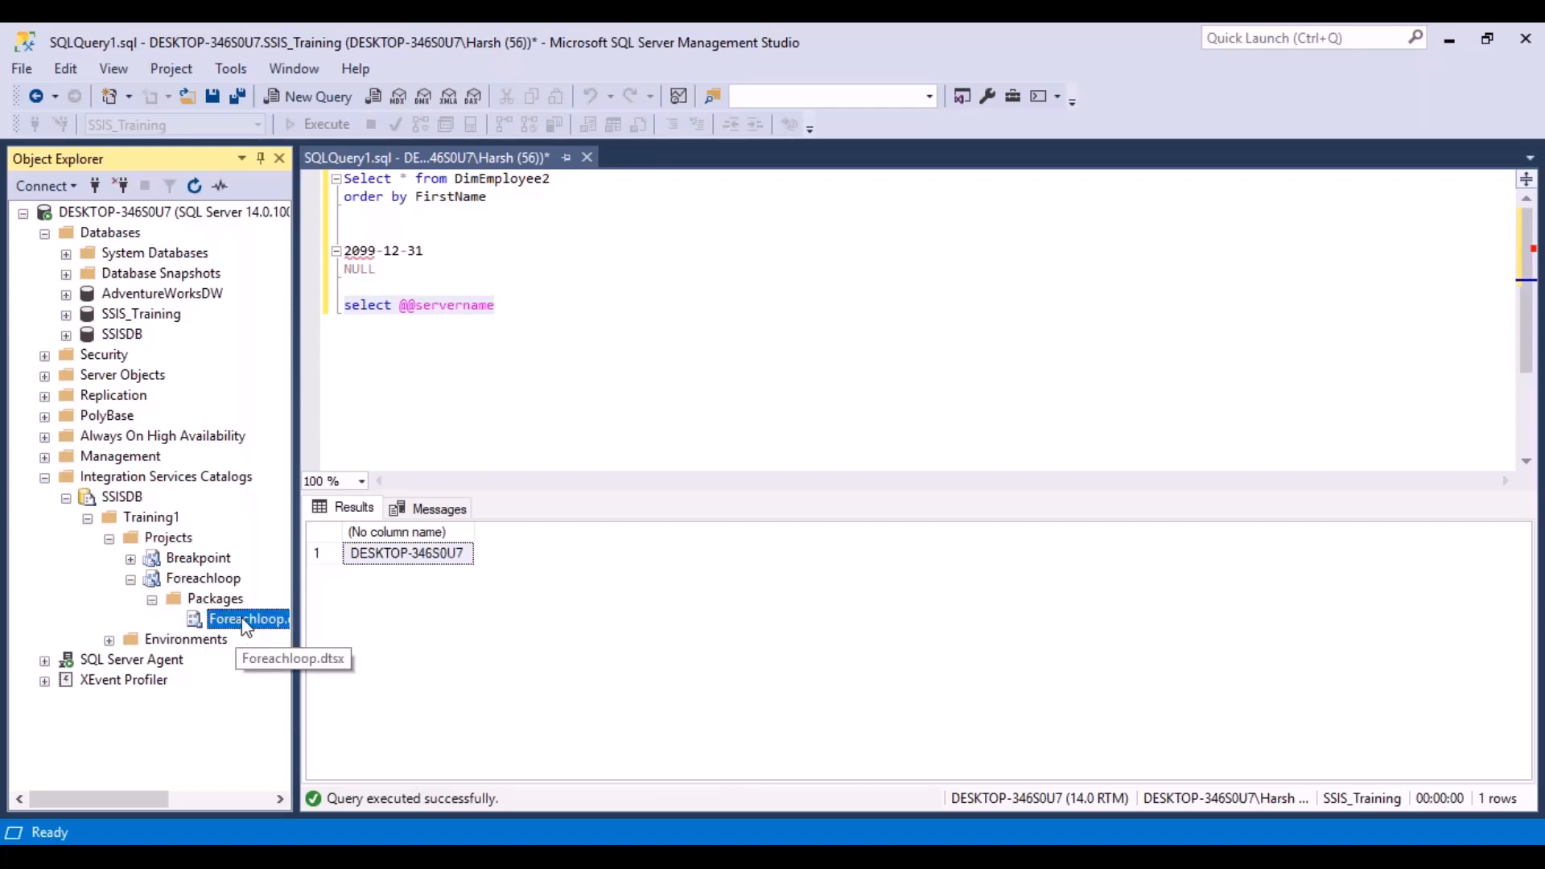
- Execute the deployed Foreachloop.dtsx package from the catalog without changing any execution settings
mouse_move(119, 800)
mouse_down()
mouse_move(170, 793)
mouse_move(147, 792)
mouse_up()
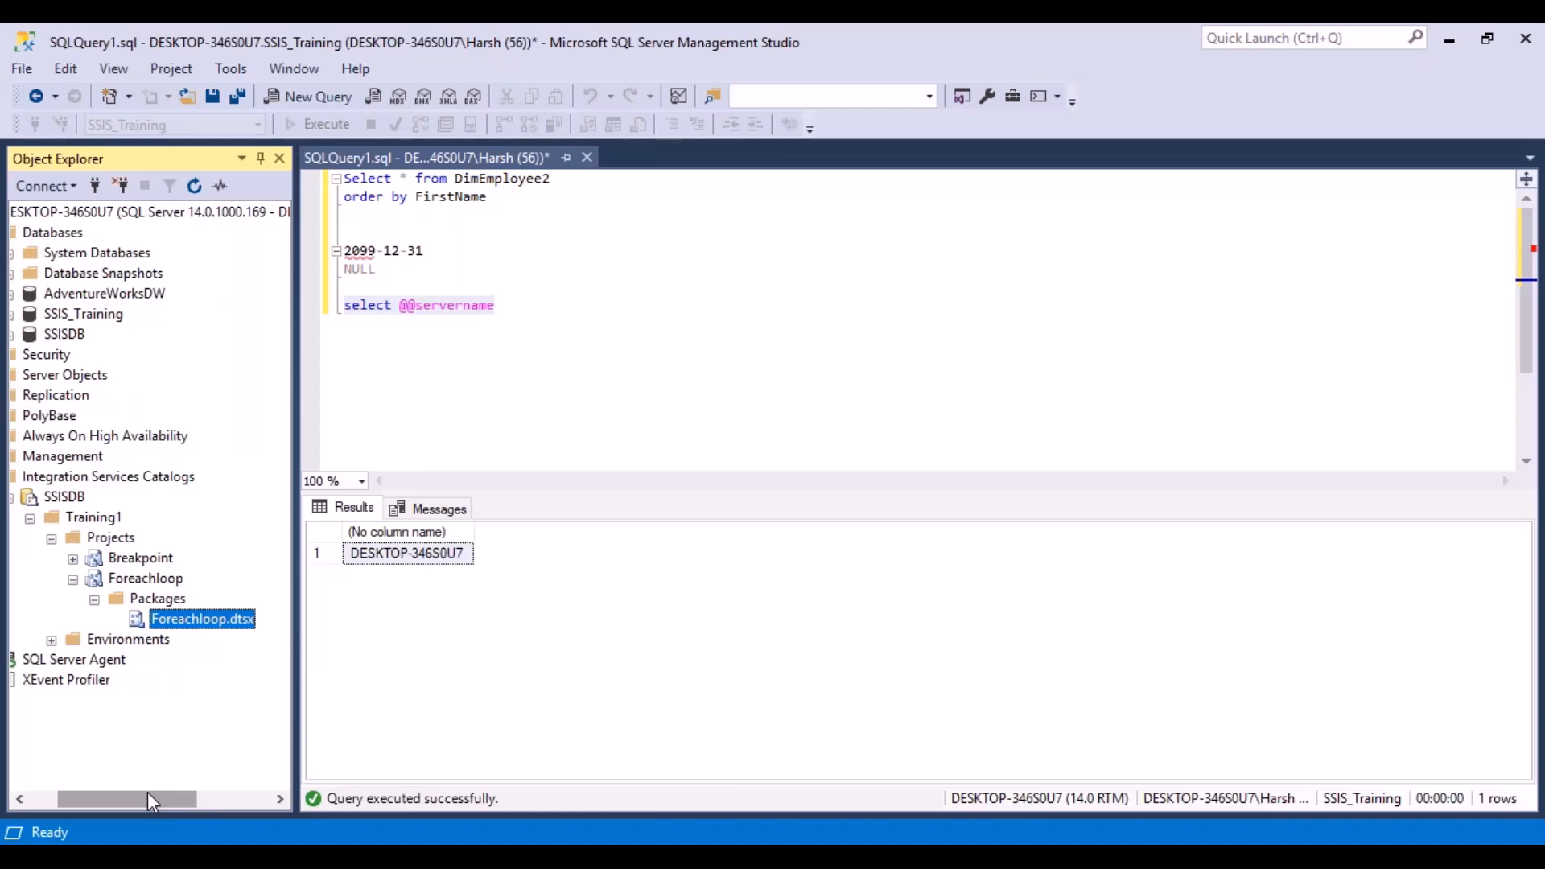
right_click(220, 634)
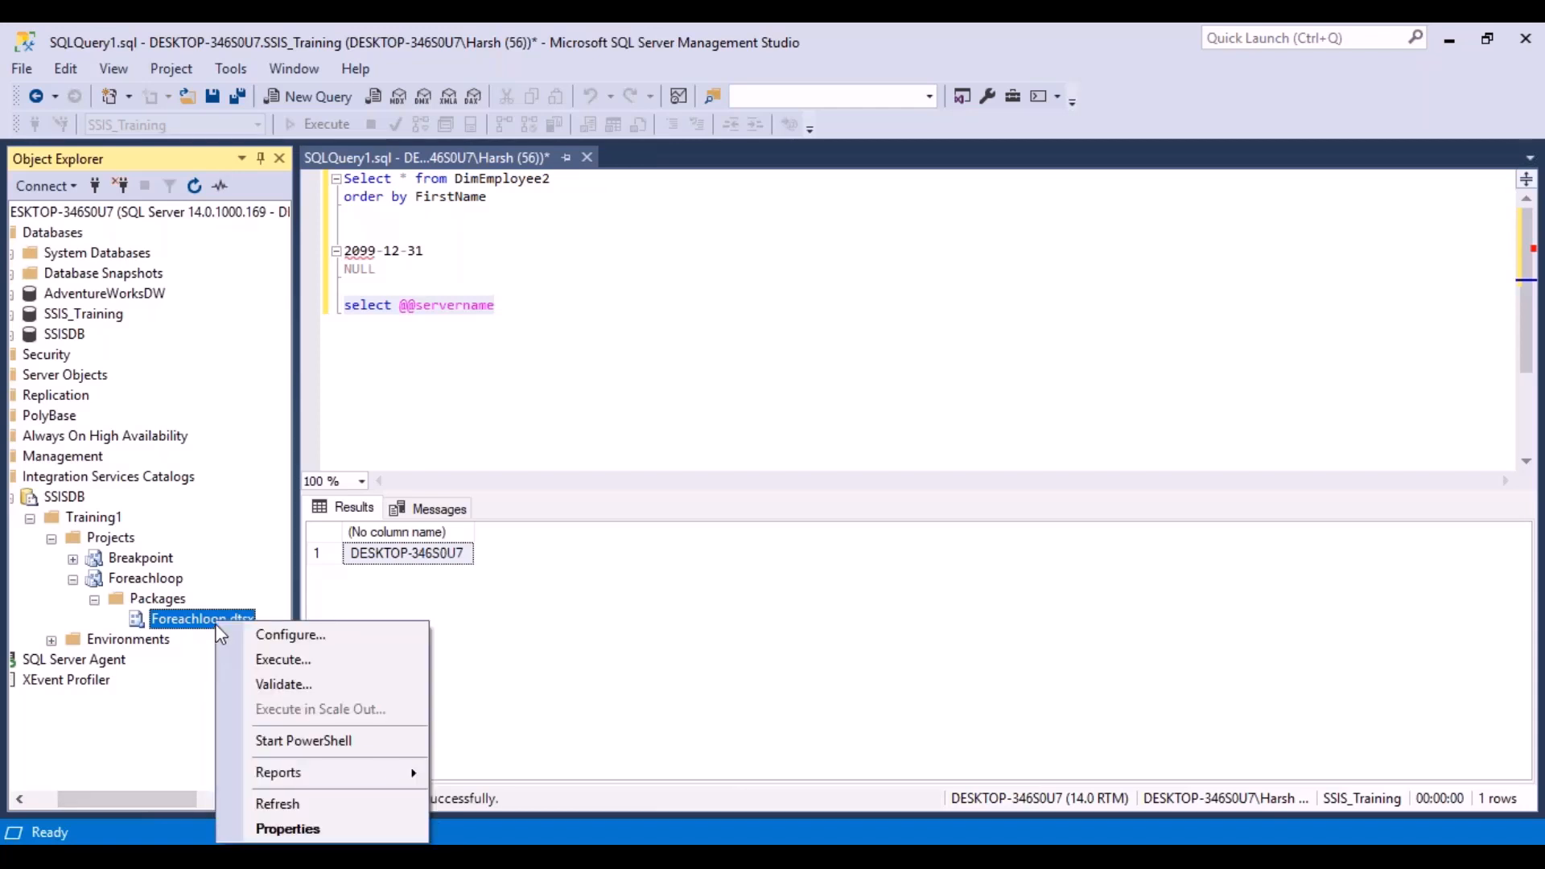
click(311, 662)
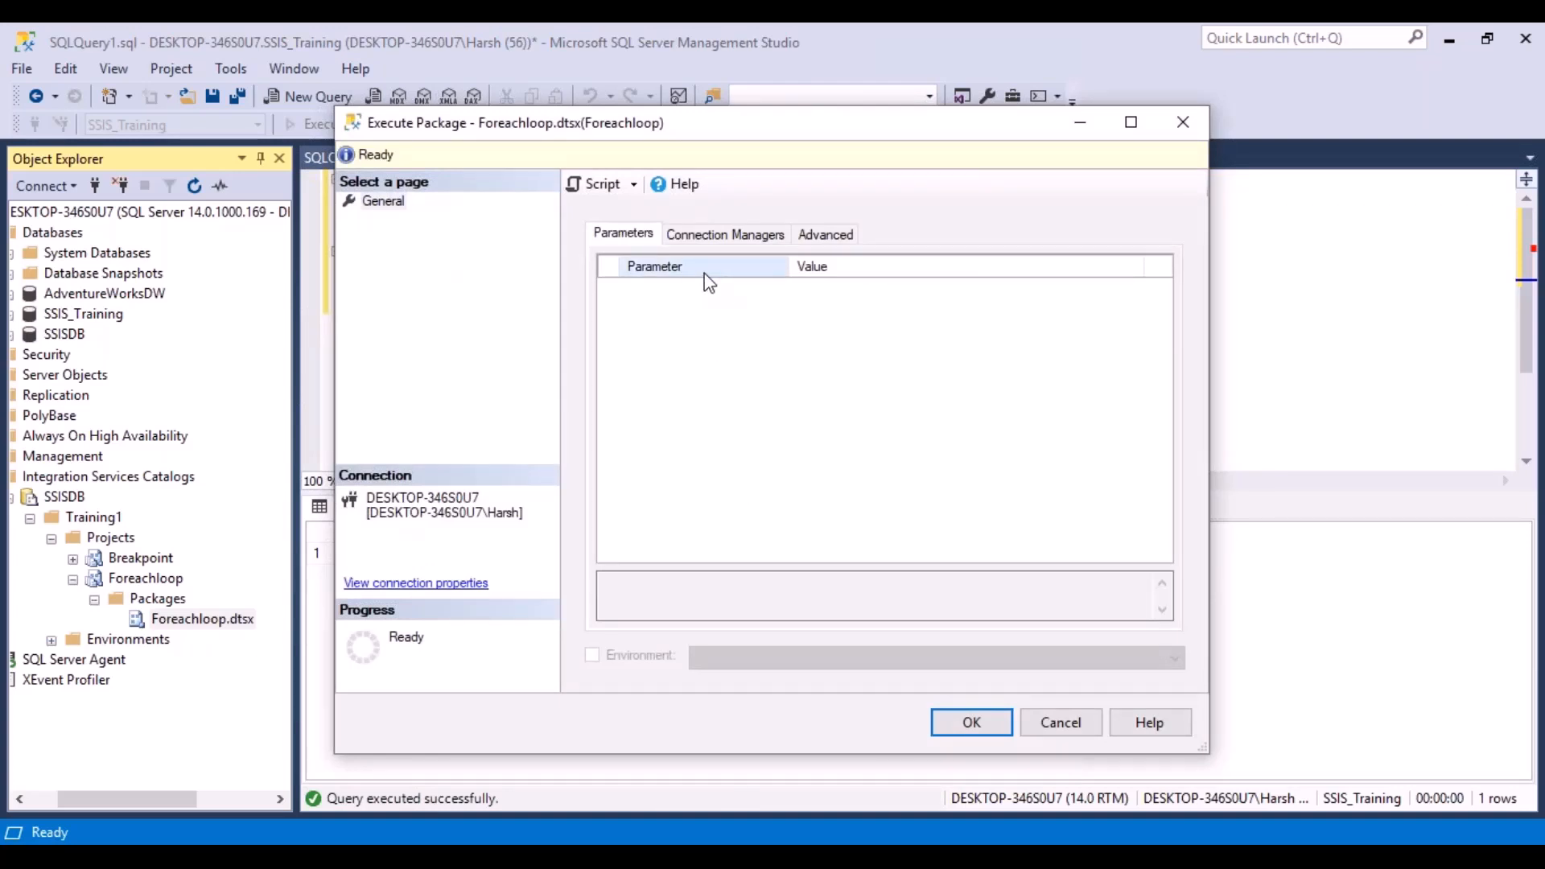
click(975, 722)
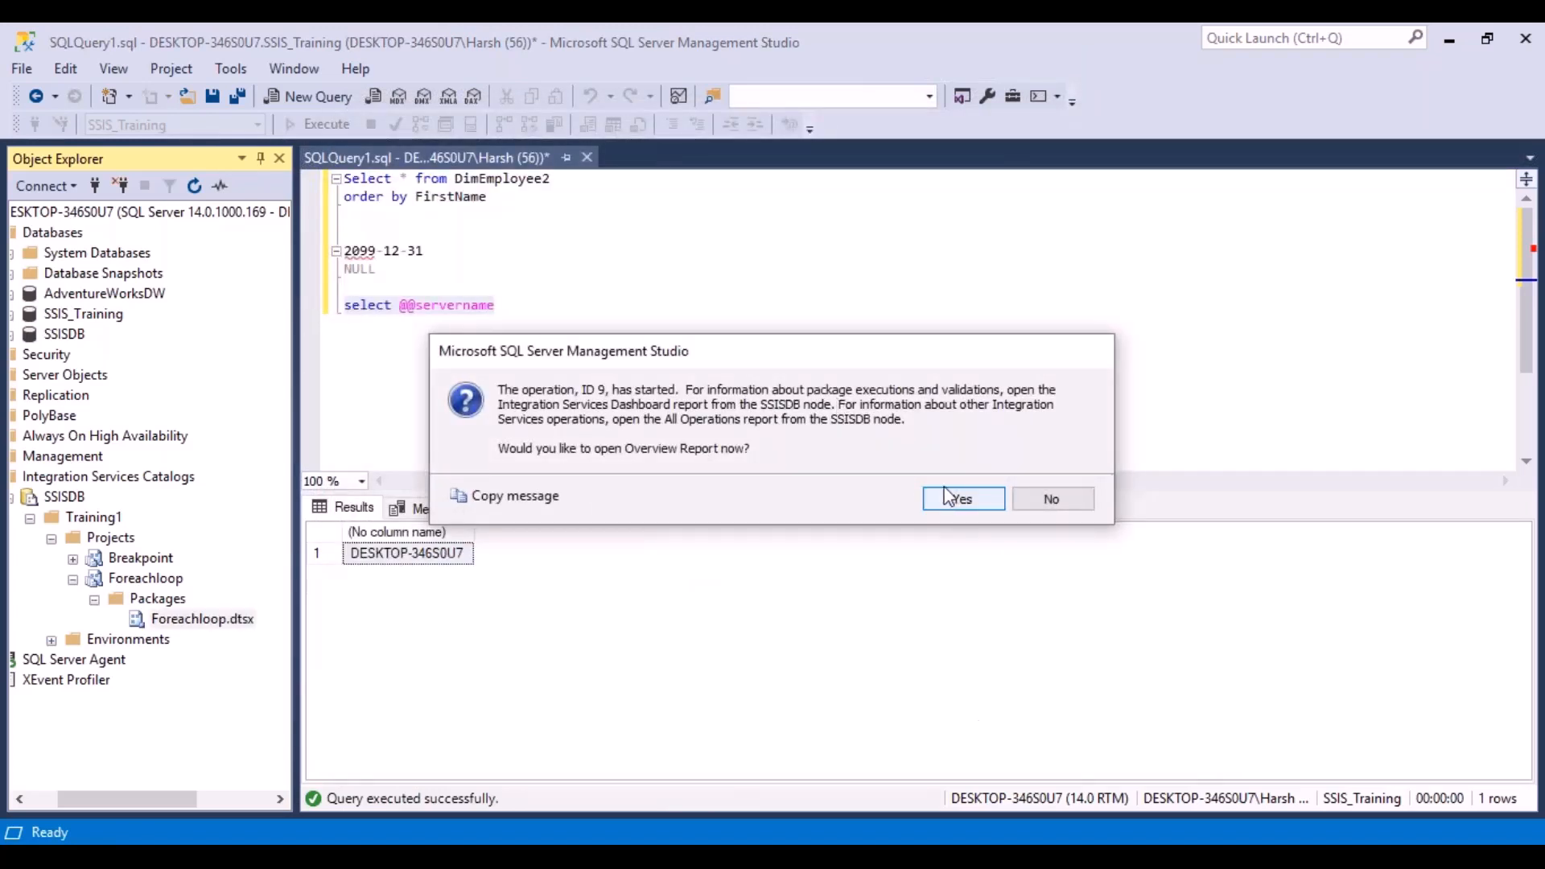
- Open the Overview report of the package execution, review its execution information and parameters used, and close it
click(972, 503)
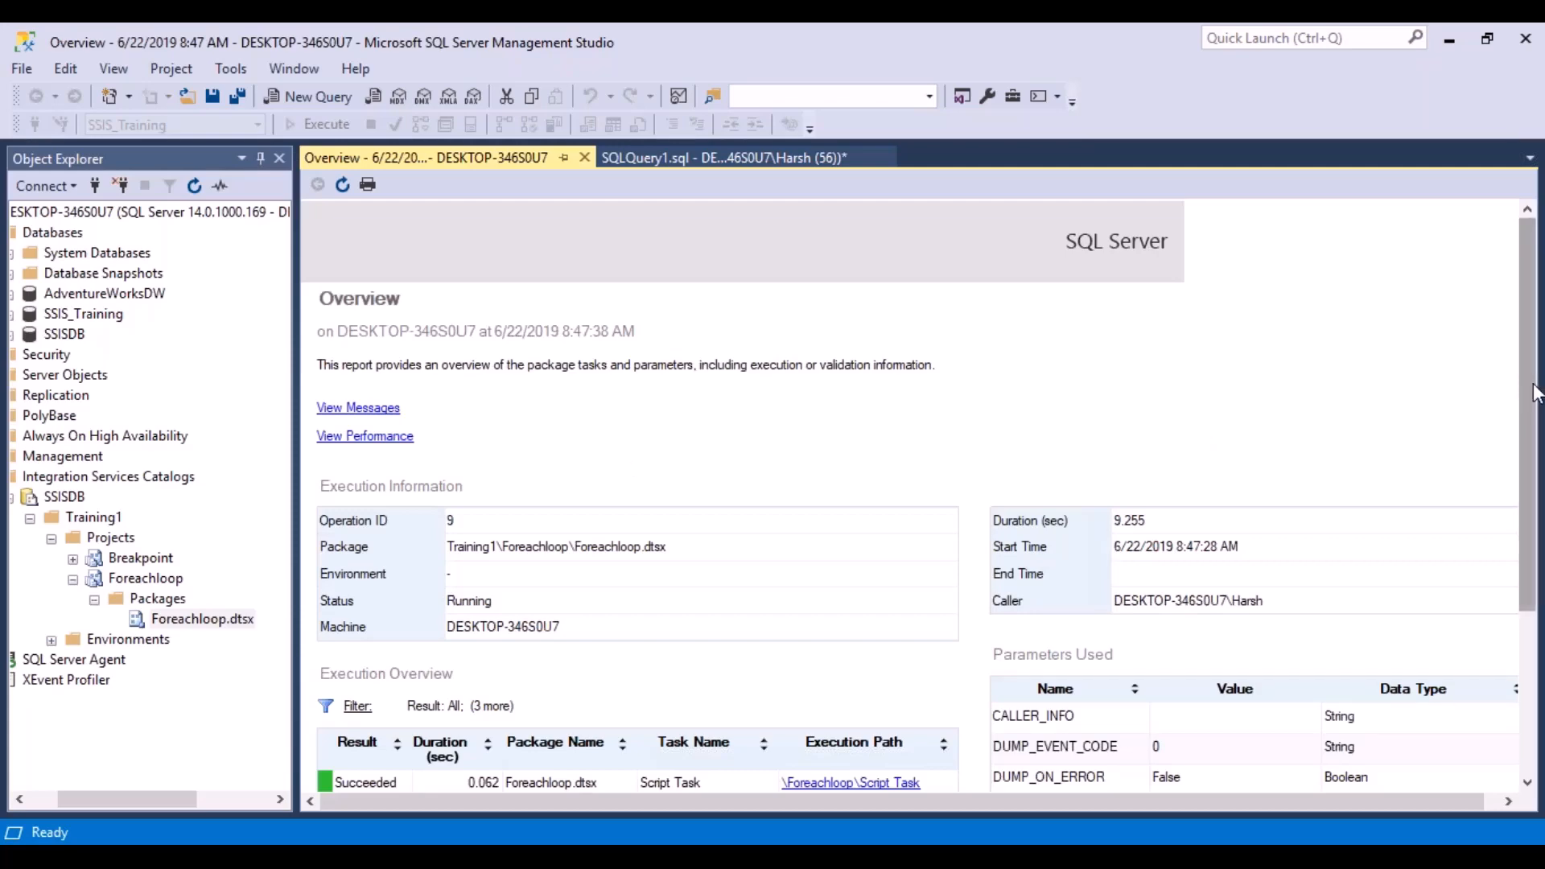
drag(1533, 389, 1534, 550)
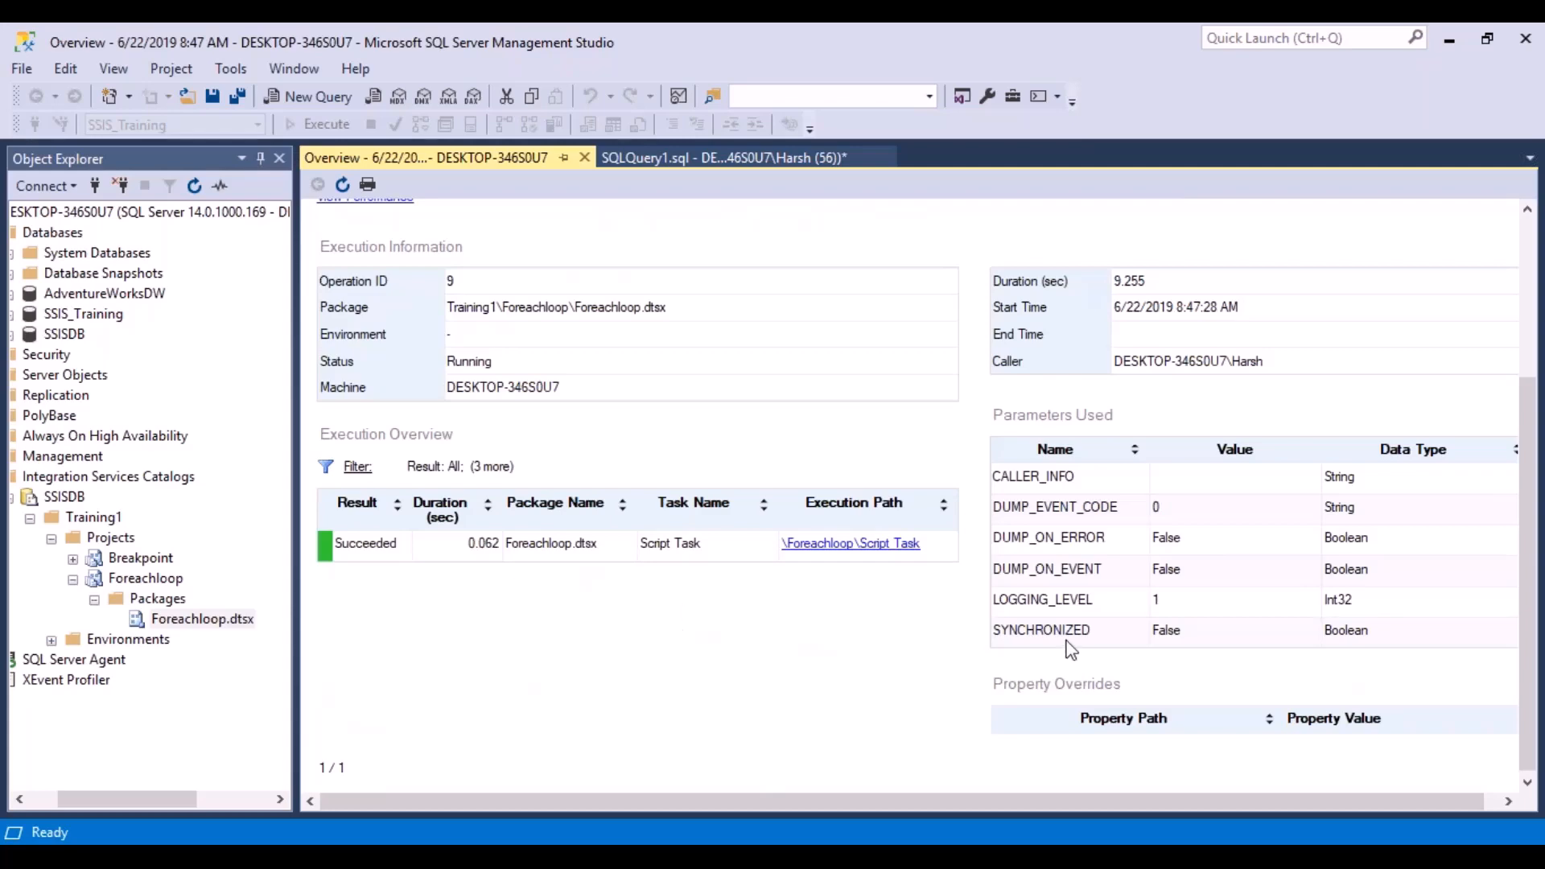
scroll(1536, 655, up, 5)
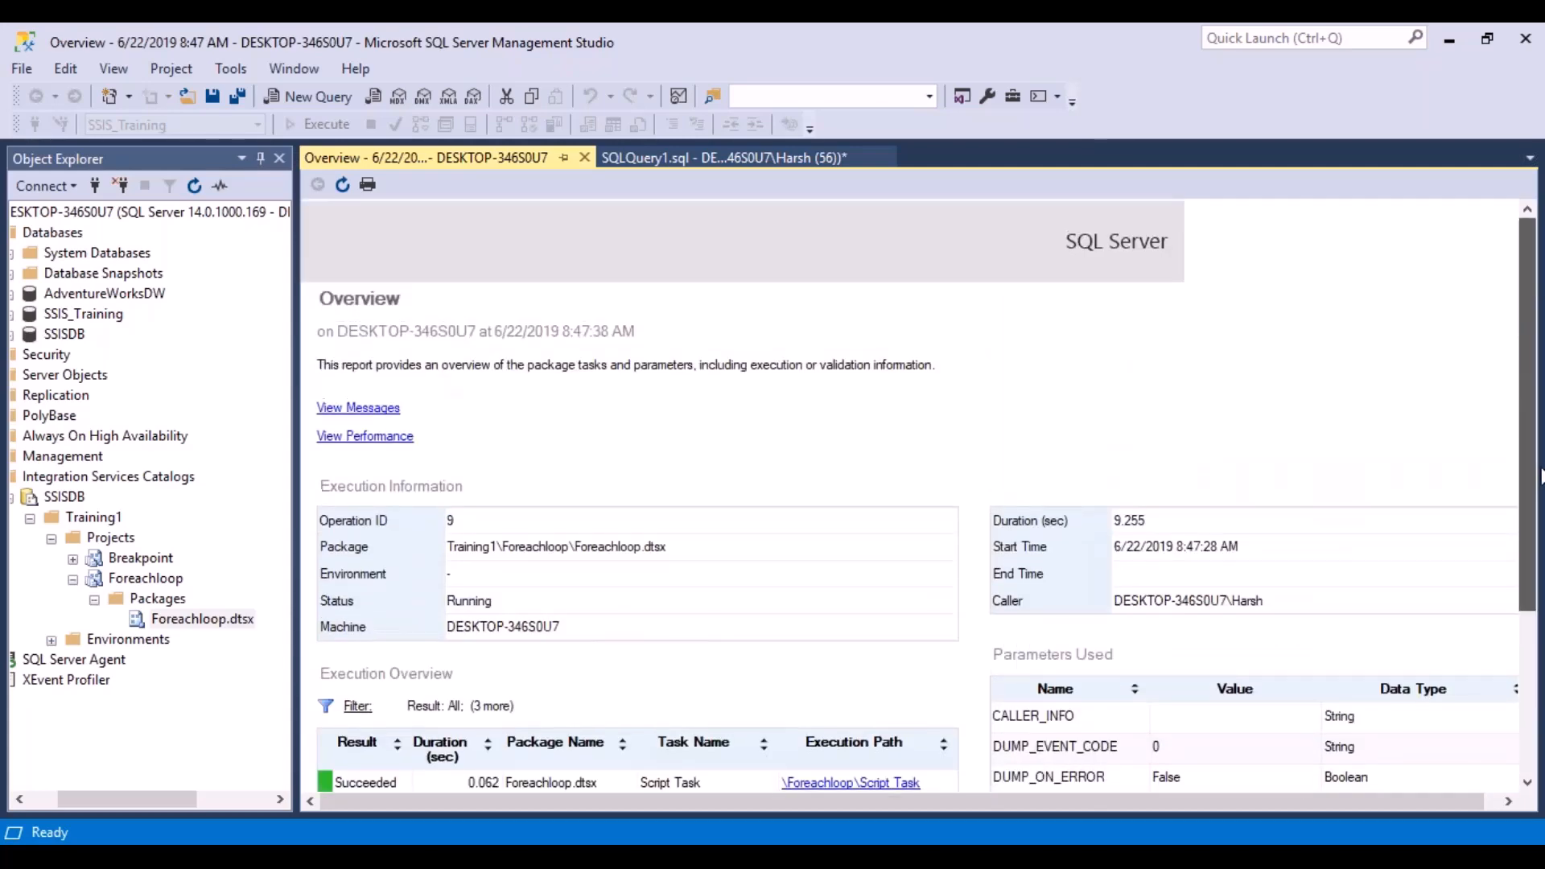
click(584, 157)
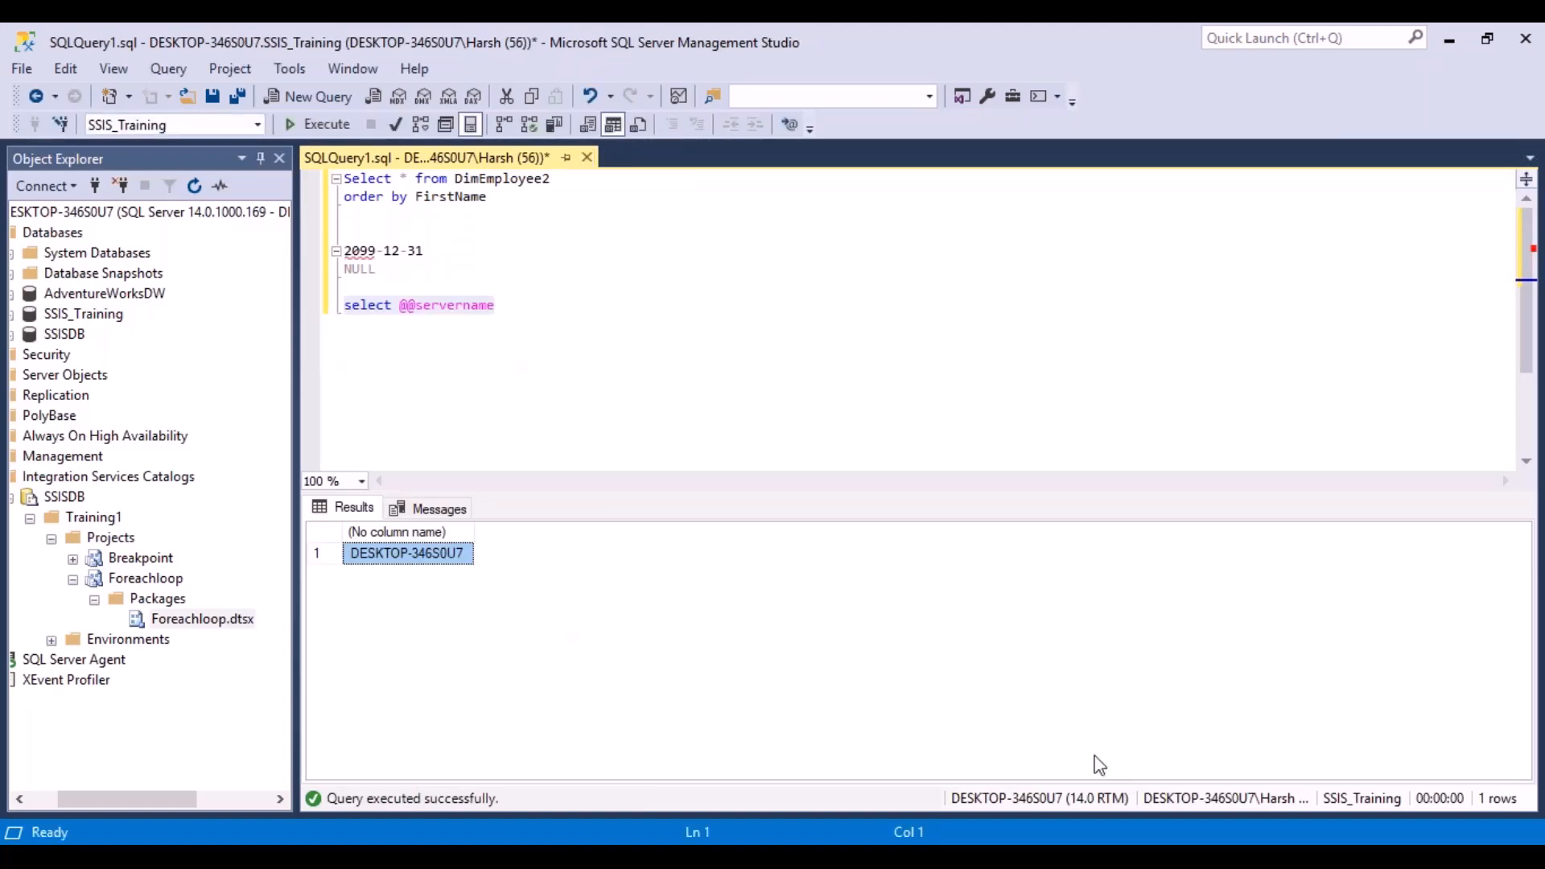
- Switch to Visual Studio and add a String variable named varFileName to the Foreachloop package
key(alt+Tab)
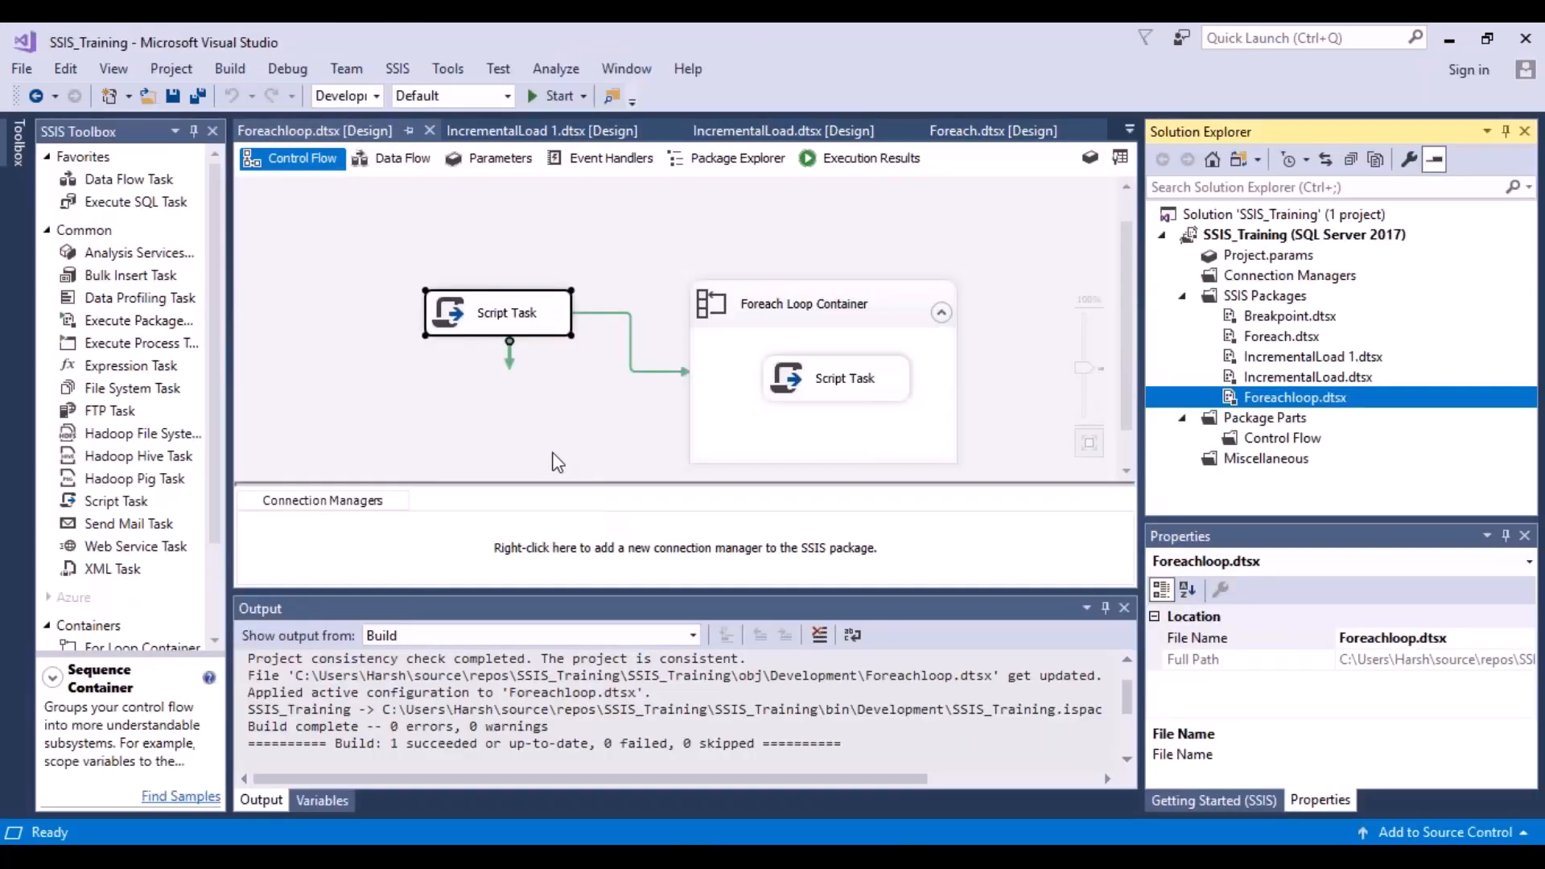
click(1089, 159)
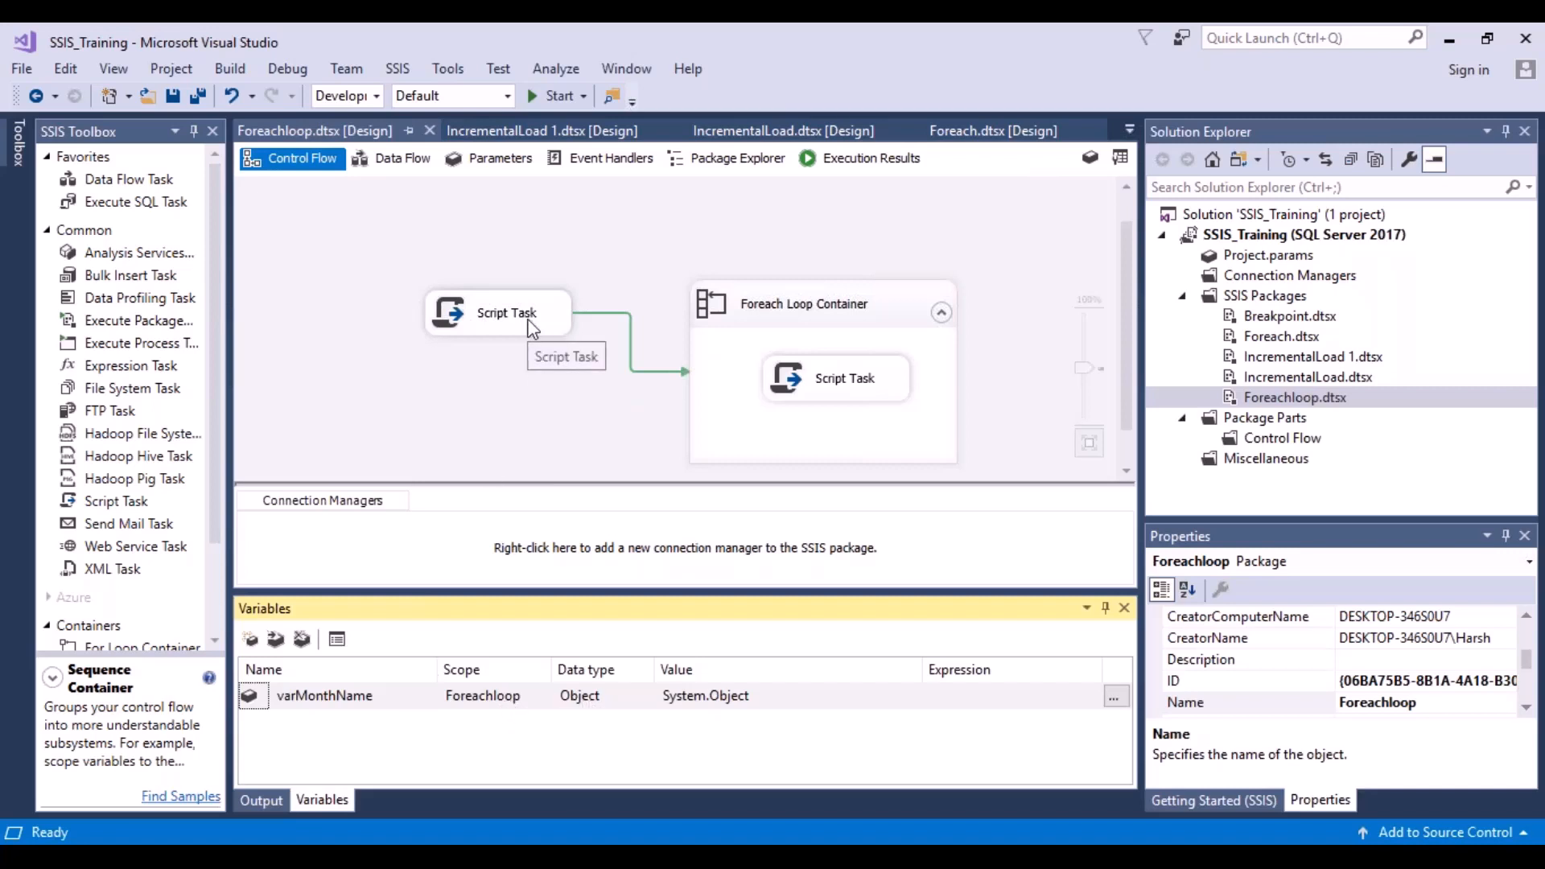
click(253, 640)
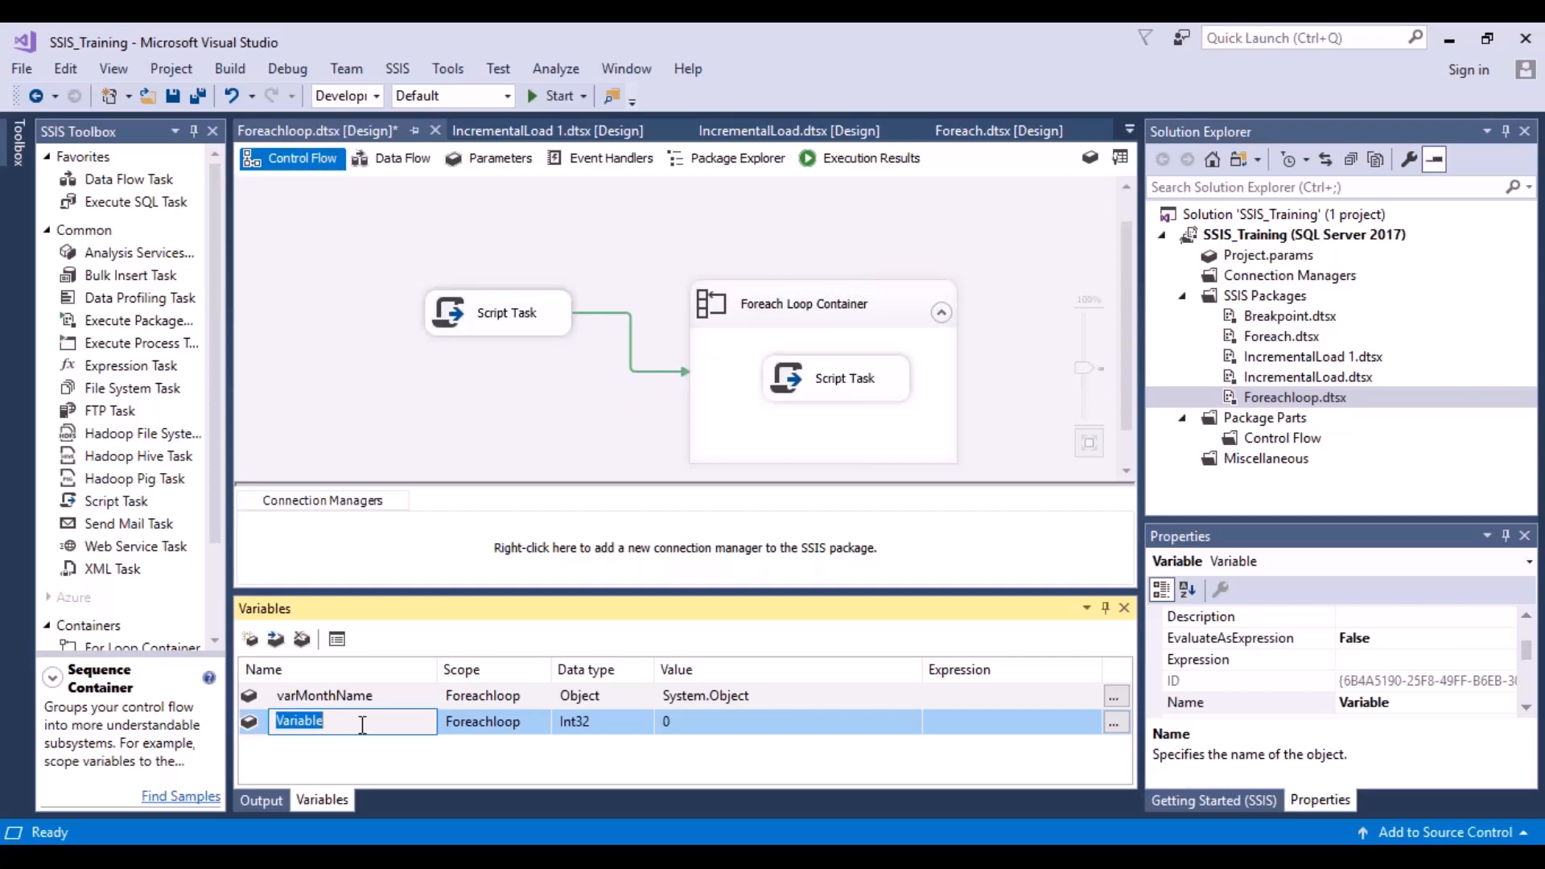
text(varFileName)
click(635, 724)
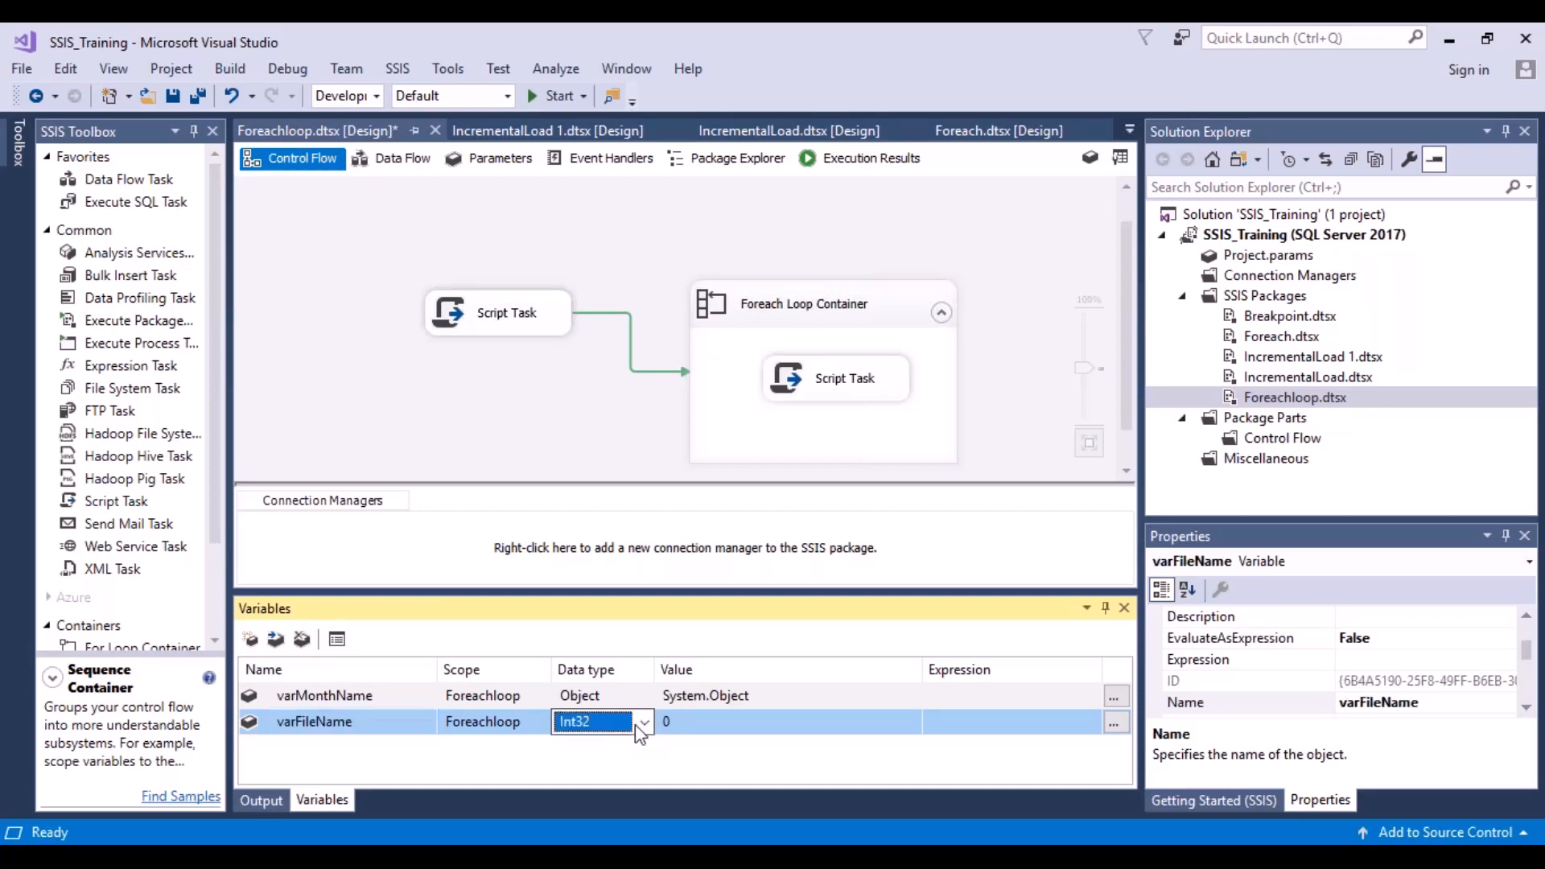
click(642, 722)
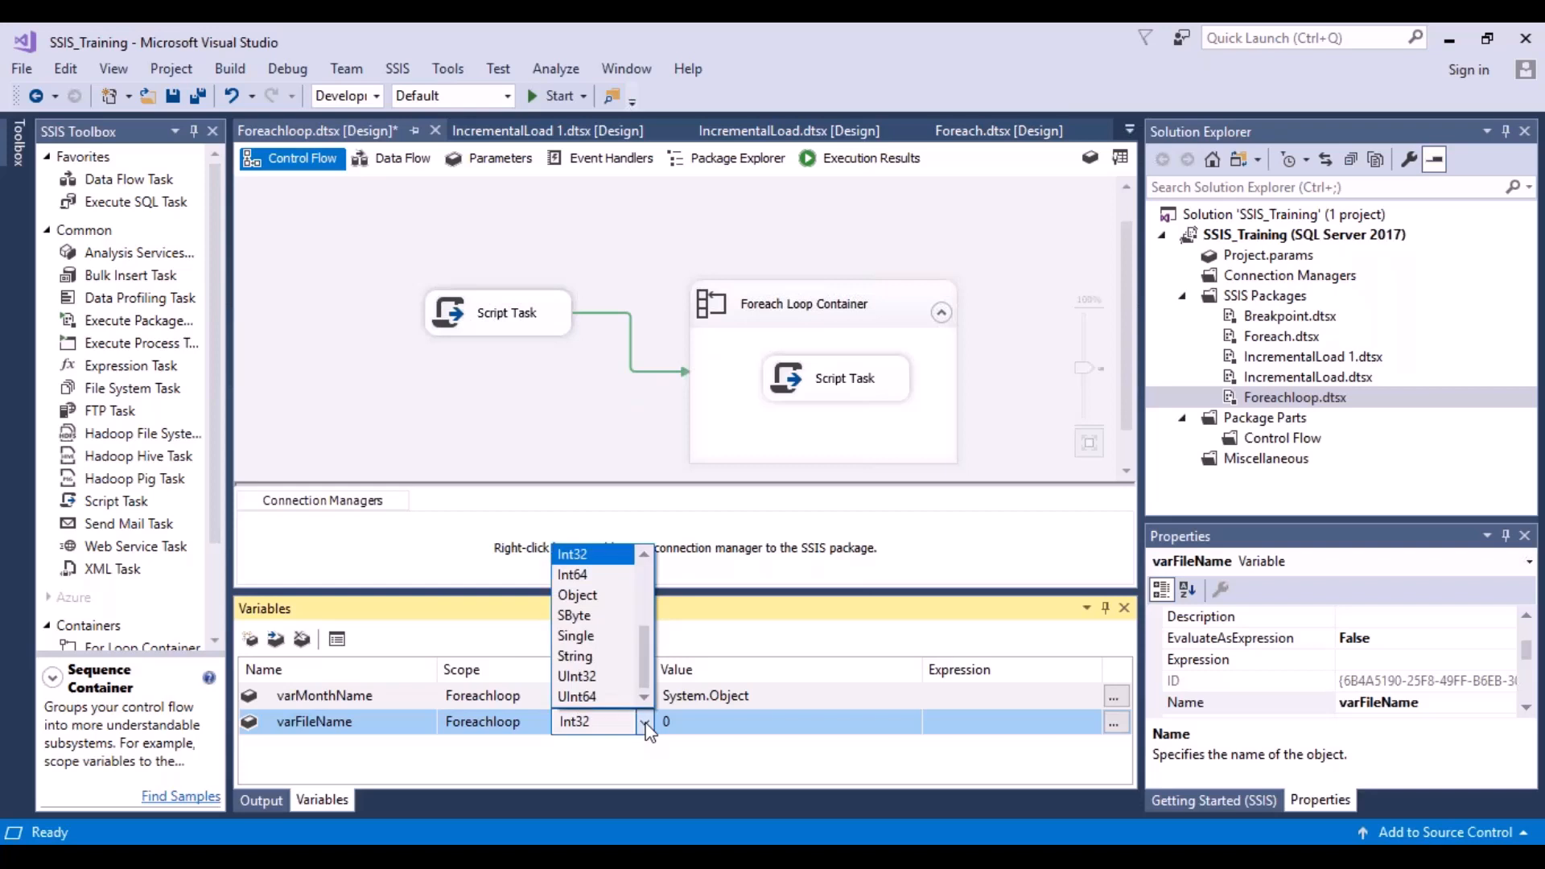
click(592, 656)
- Set the value of the varFileName variable to EmployeeData
click(700, 722)
key(BackSpace)
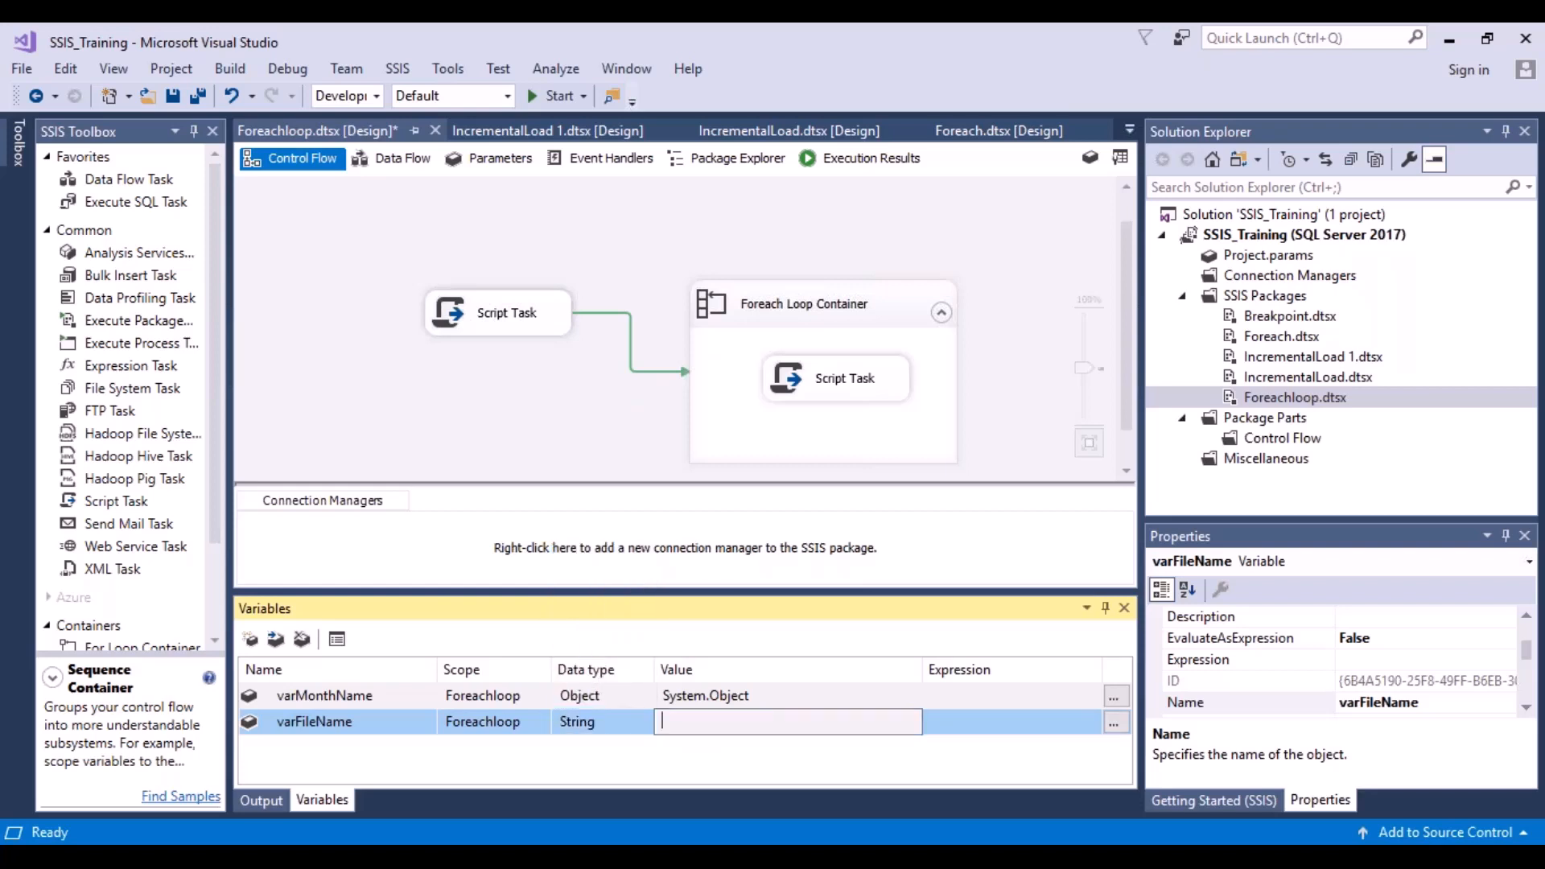
text(EmployeeData)
key(Return)
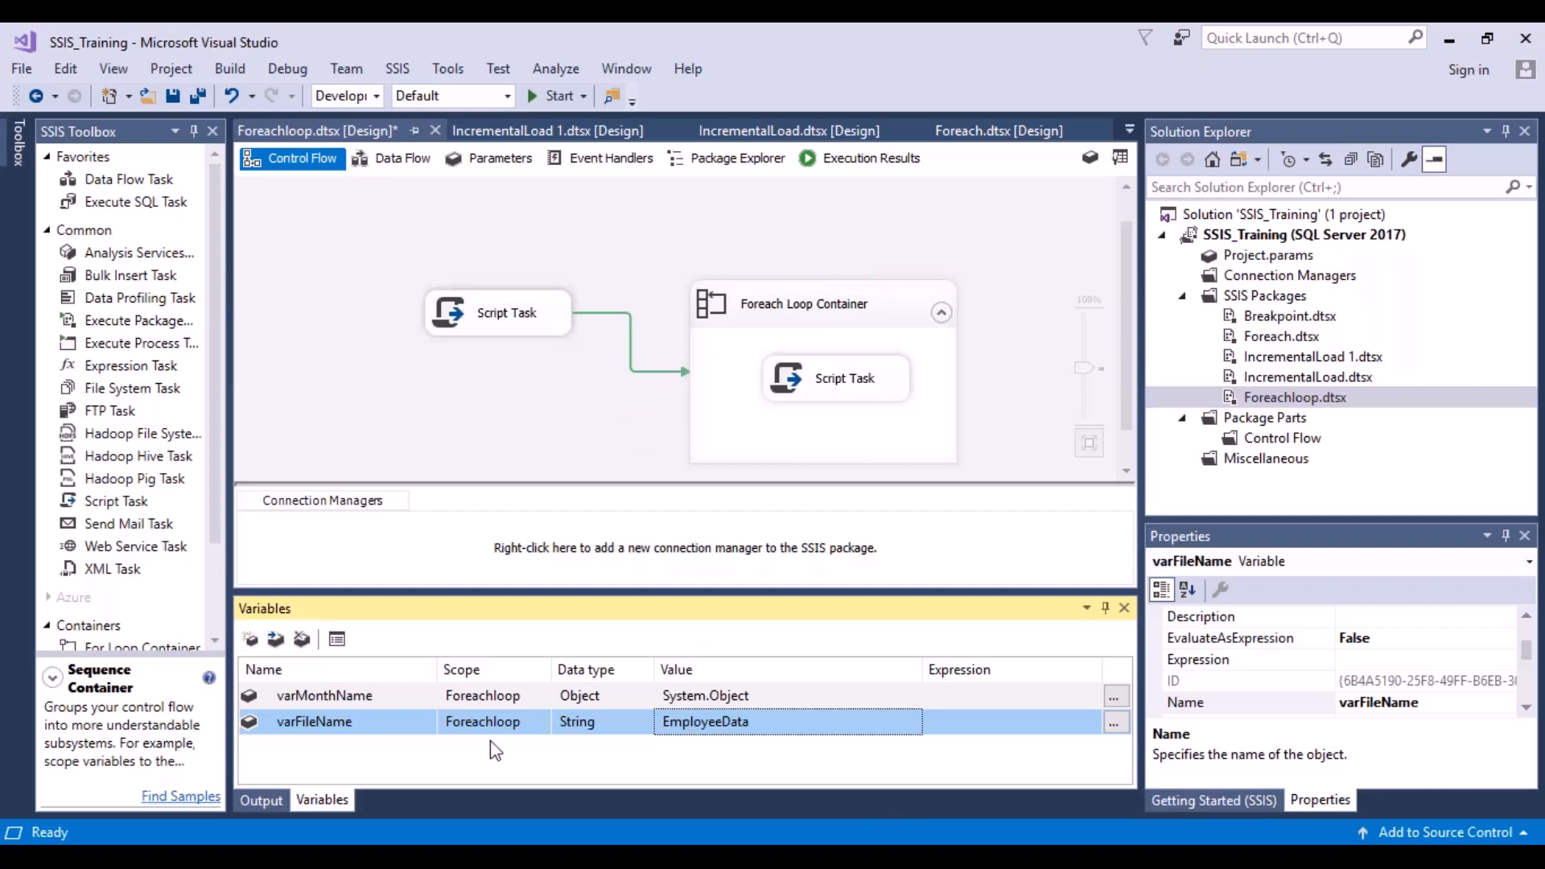
- Rename the varFileName variable as varFilePath
click(385, 722)
key(BackSpace)
key(BackSpace)
key(BackSpace)
key(BackSpace)
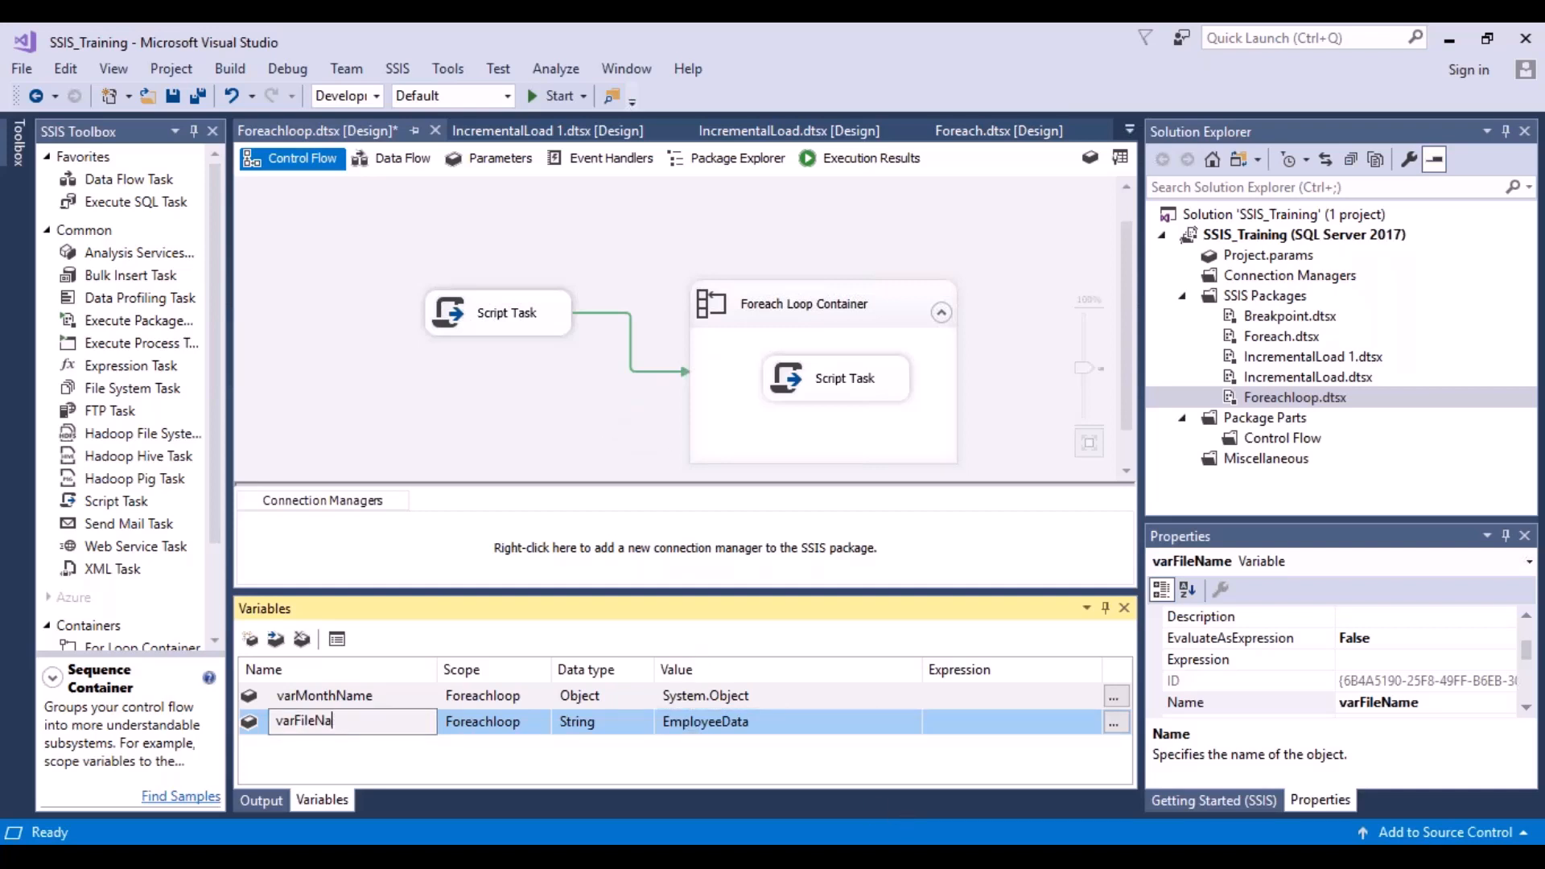
text(Path)
- Replace the value of the varFilePath variable with the path C:/Developement/Test.txt
click(780, 721)
key(shift+Left)
key(shift+Left)
key(shift+Left)
key(shift+Left)
key(shift+Left)
key(shift+Left)
key(shift+Left)
key(shift+Left)
key(shift+Left)
key(shift+Left)
key(shift+Left)
key(shift+Left)
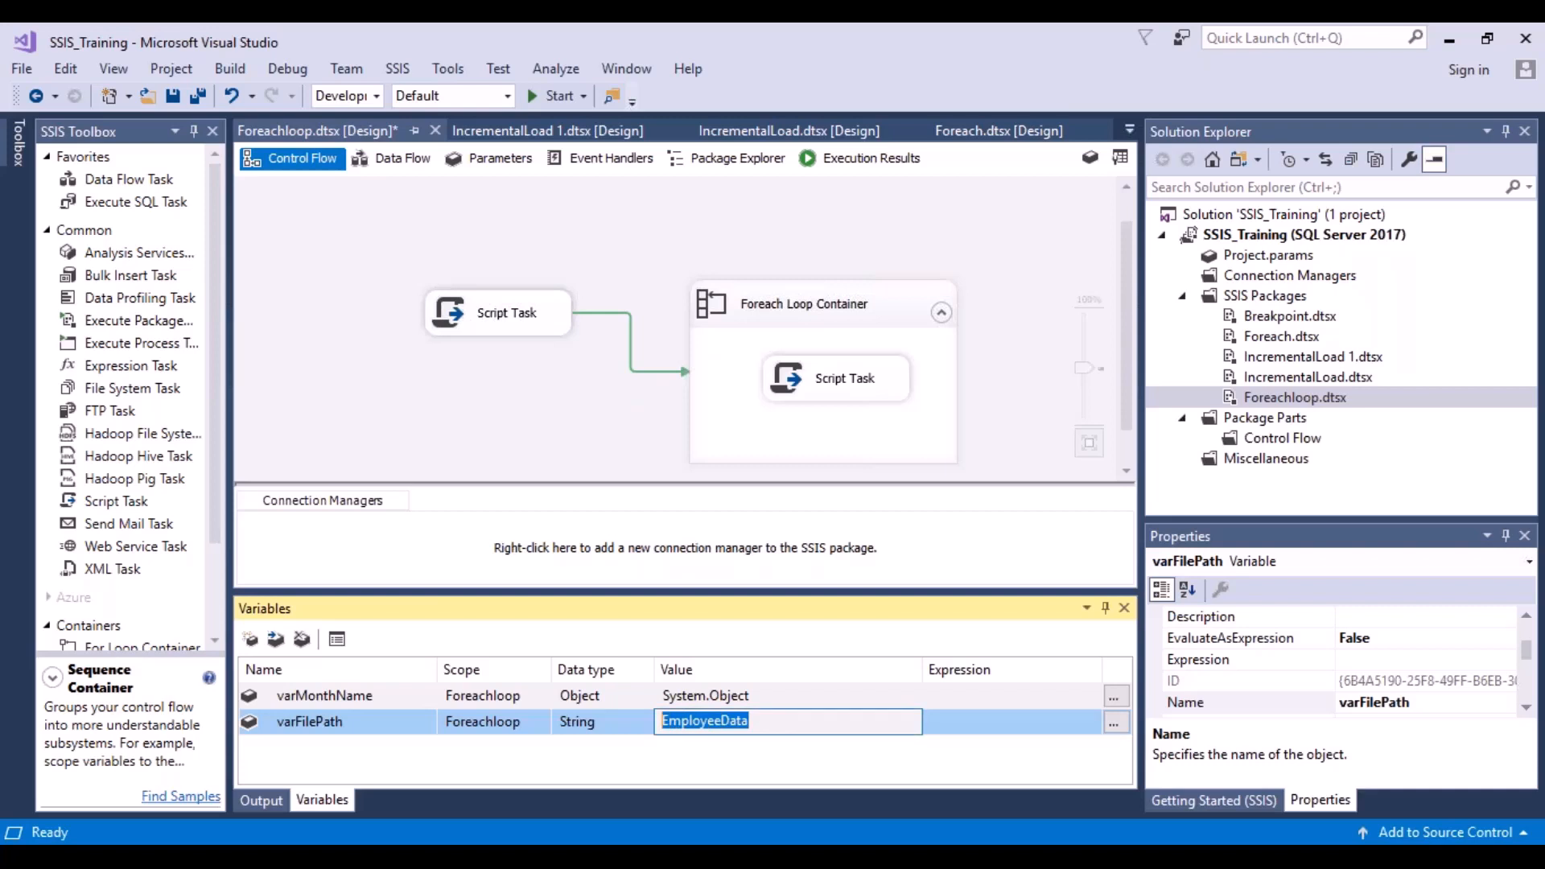
text(C:/)
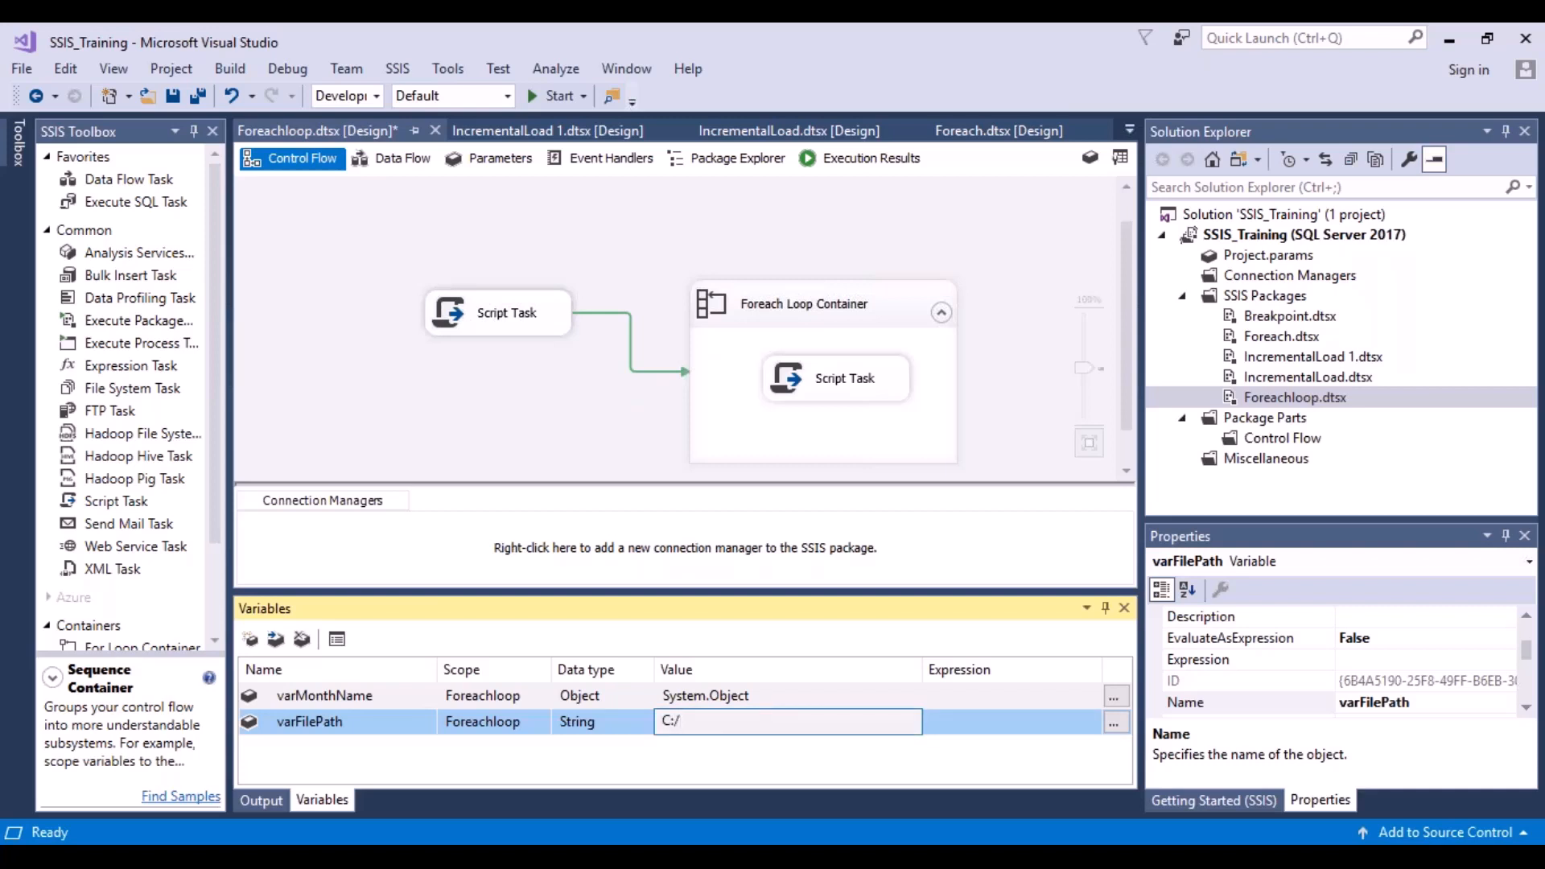
text(Developemnt/Test.txt)
click(753, 721)
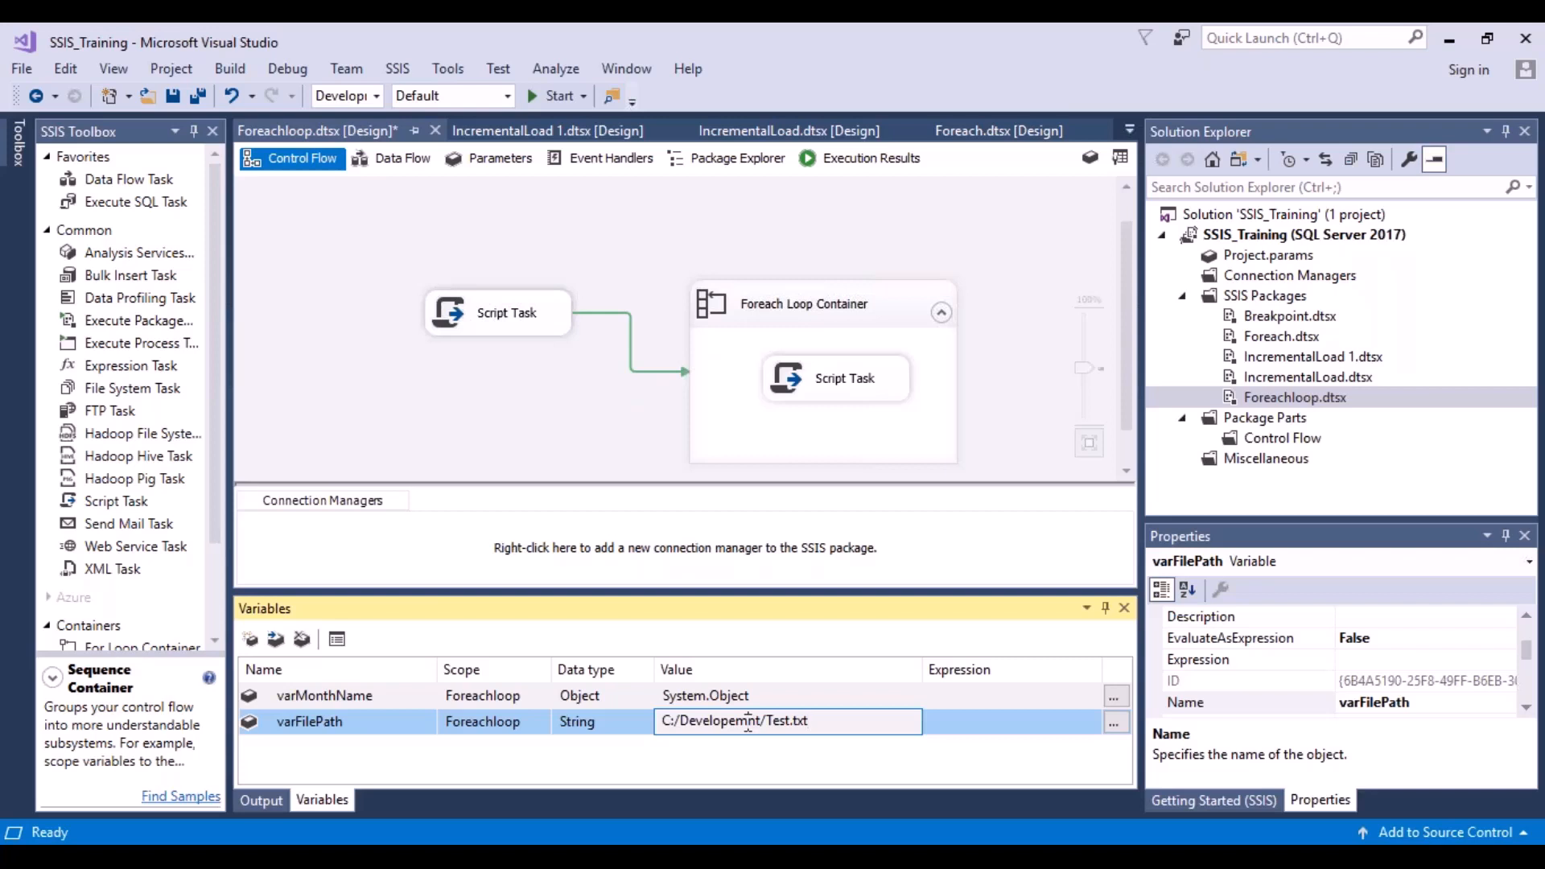
text(e)
click(751, 755)
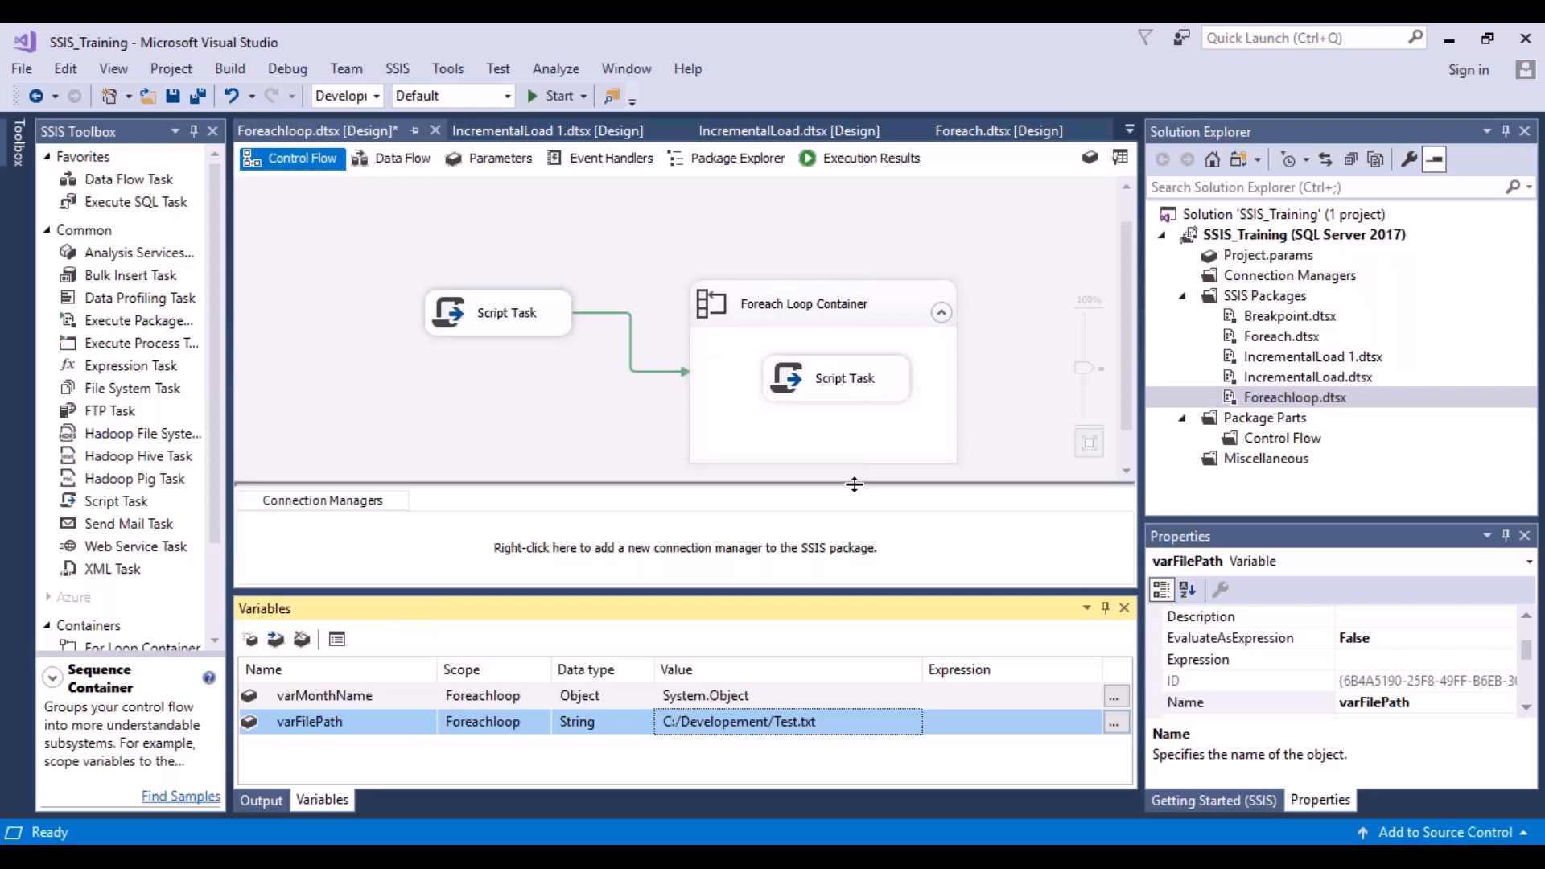
- Change the folder in the varFilePath value so that the path reads C:/Testing/Test.txt
click(762, 721)
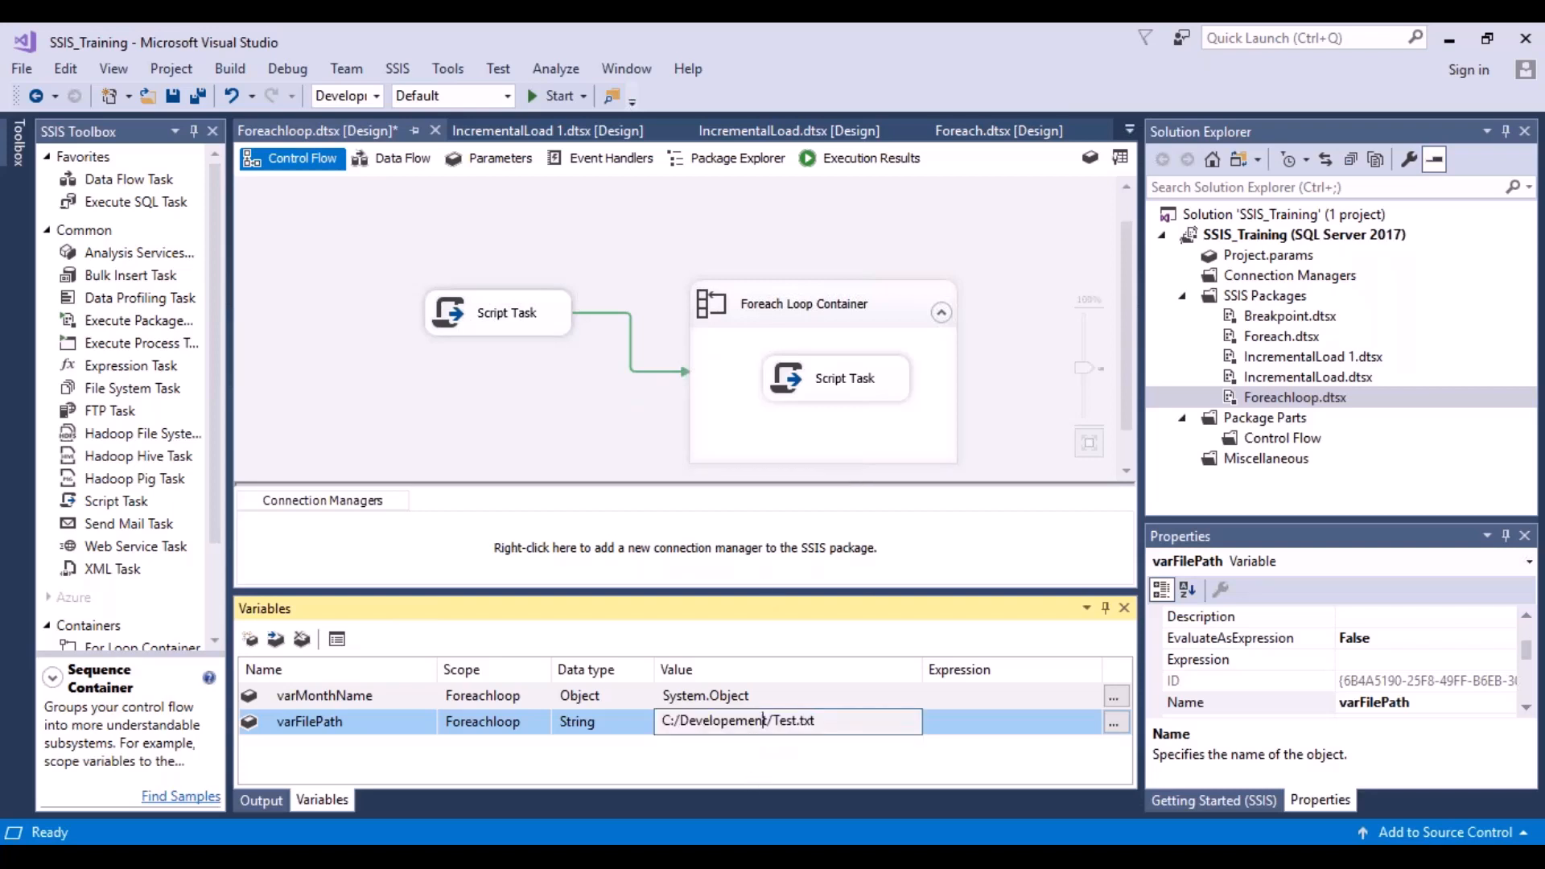
drag(768, 721, 682, 720)
text(Testing)
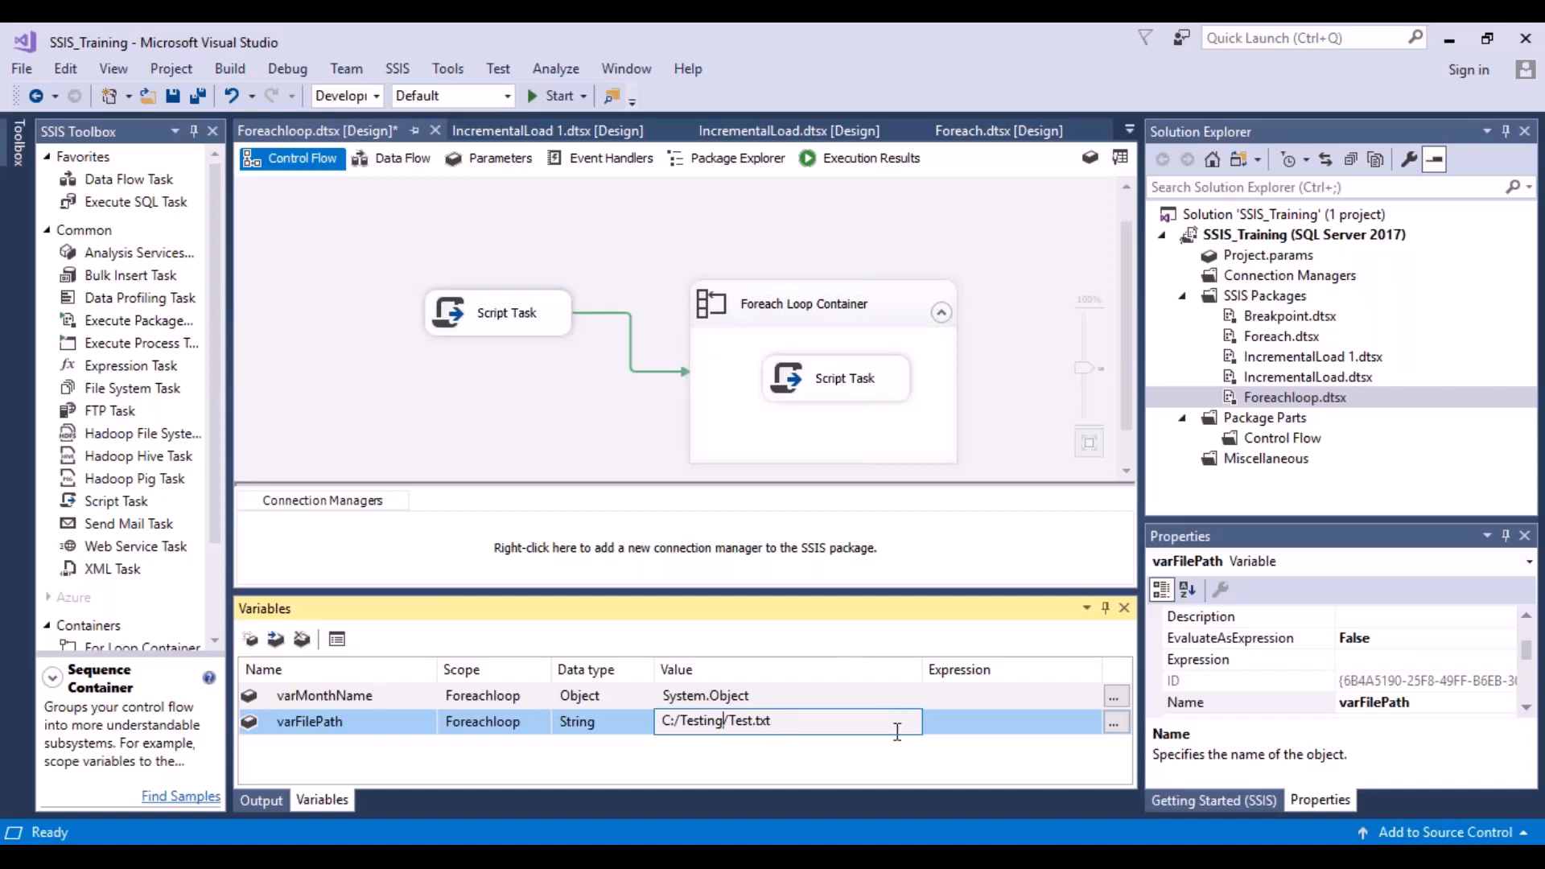
click(851, 760)
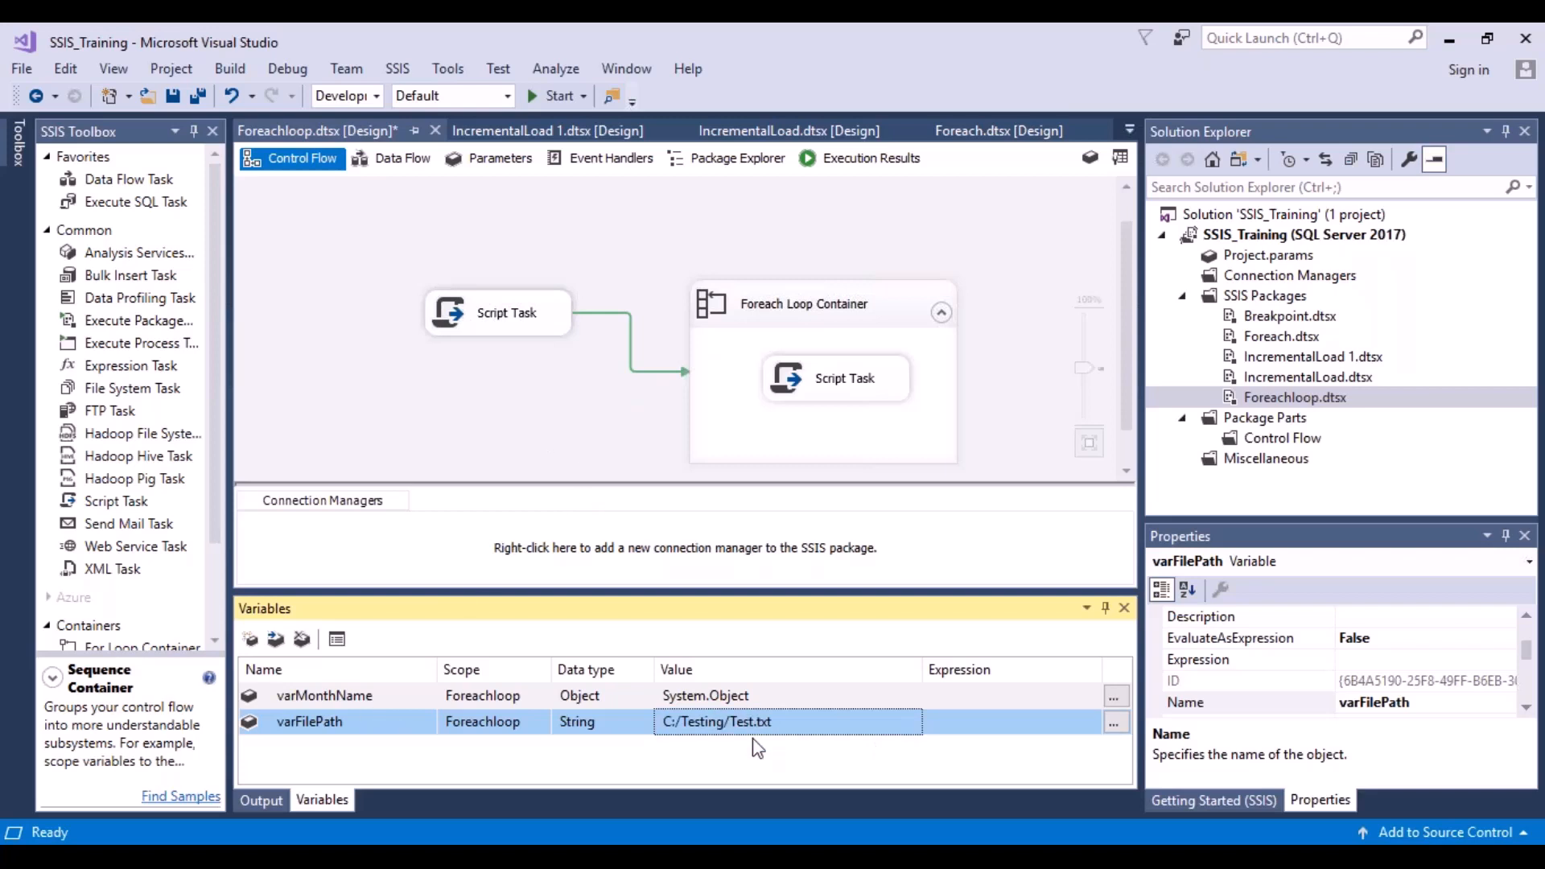
- Show the Foreachloop package's parameters and add a new parameter named par
click(531, 428)
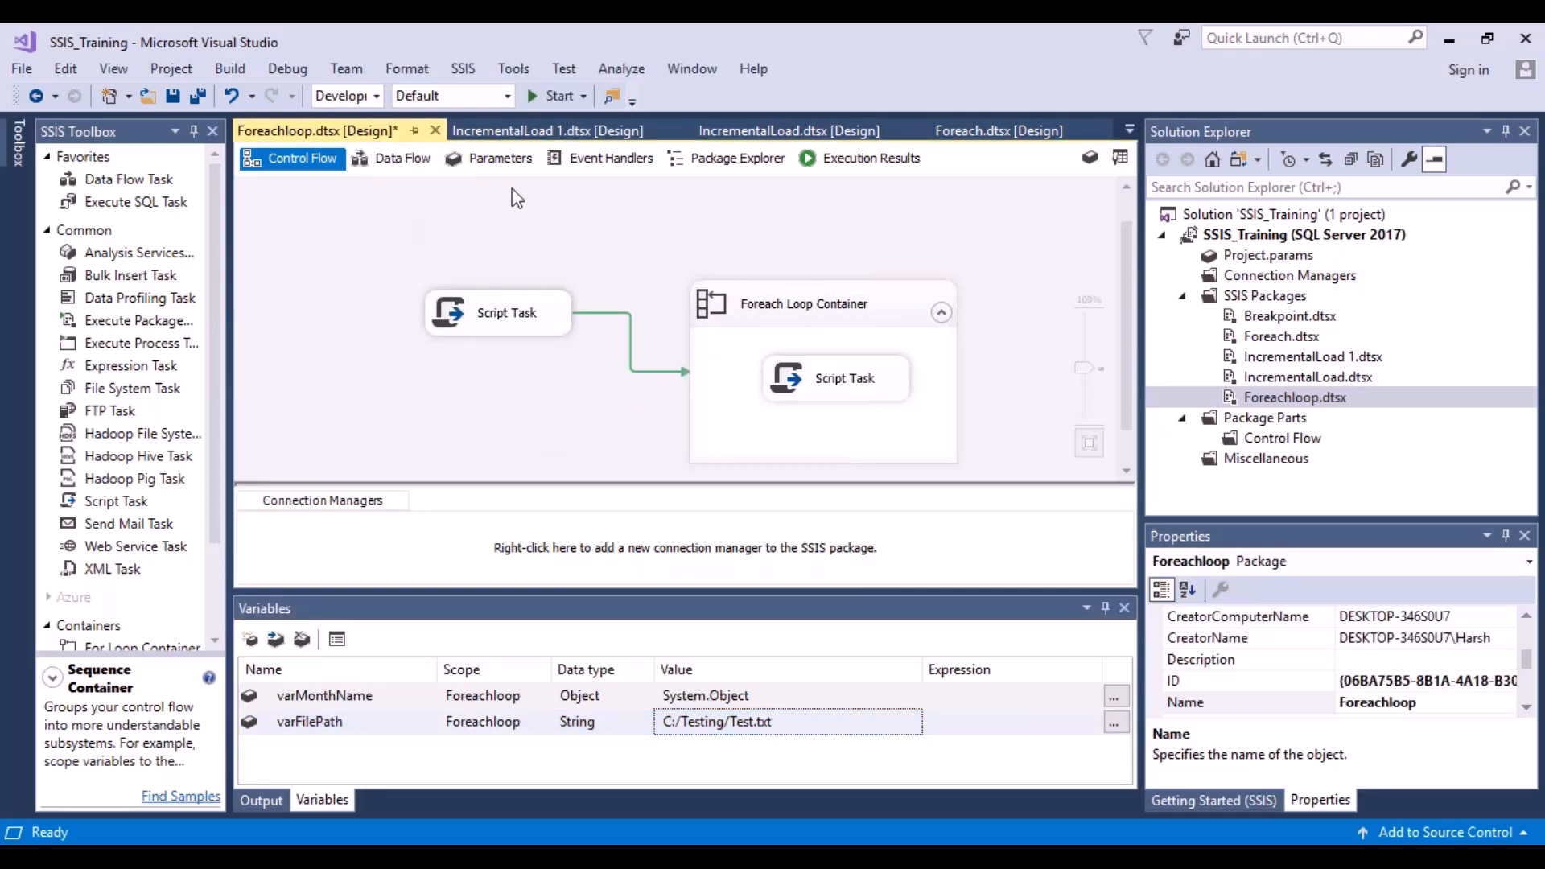
click(494, 165)
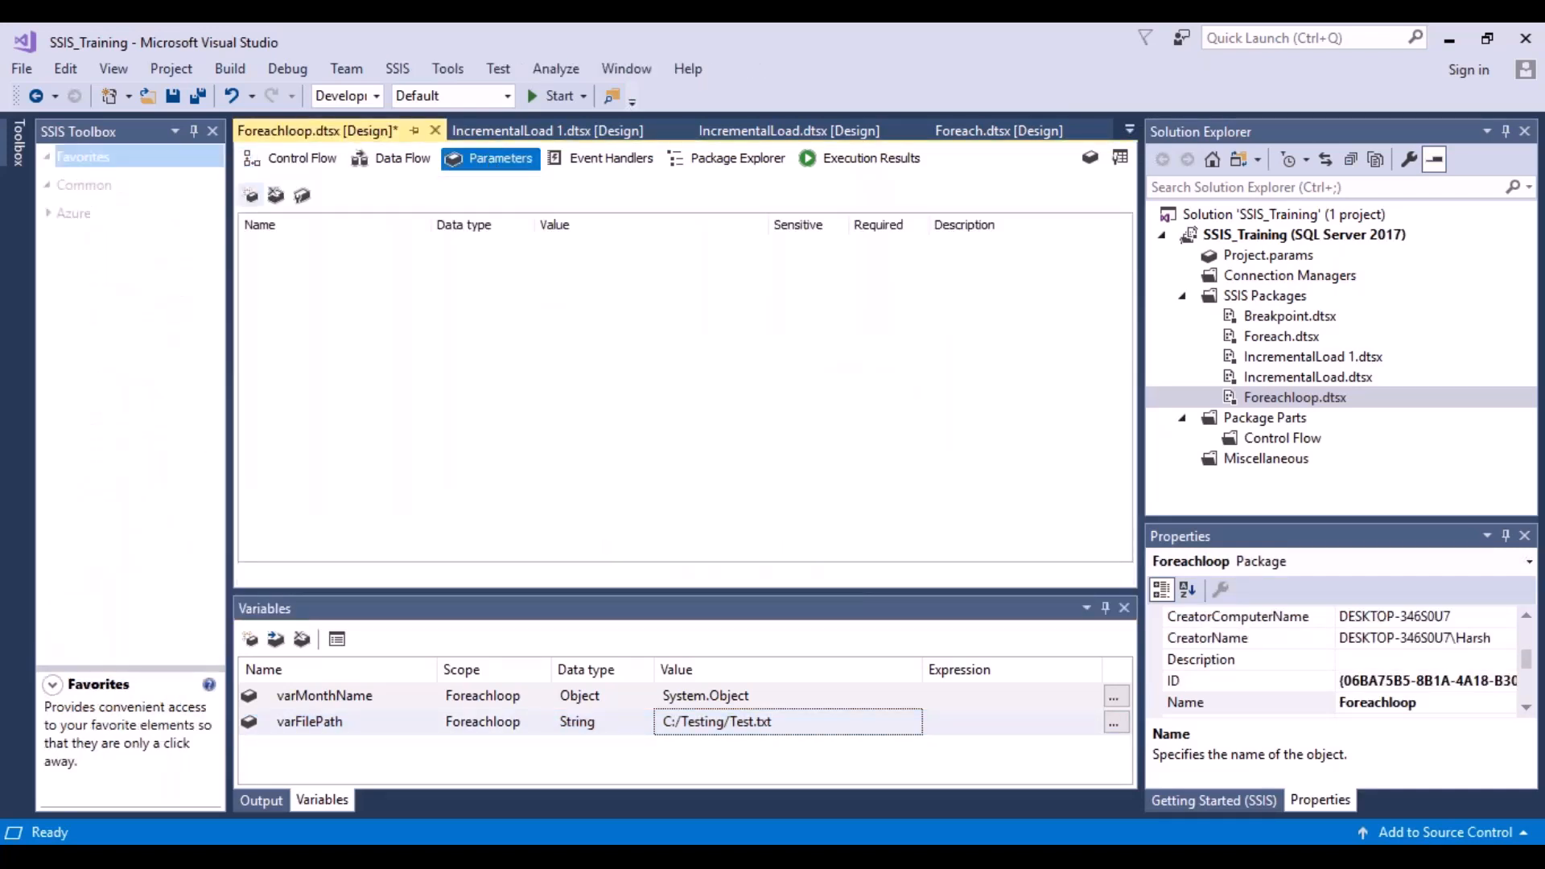
click(251, 196)
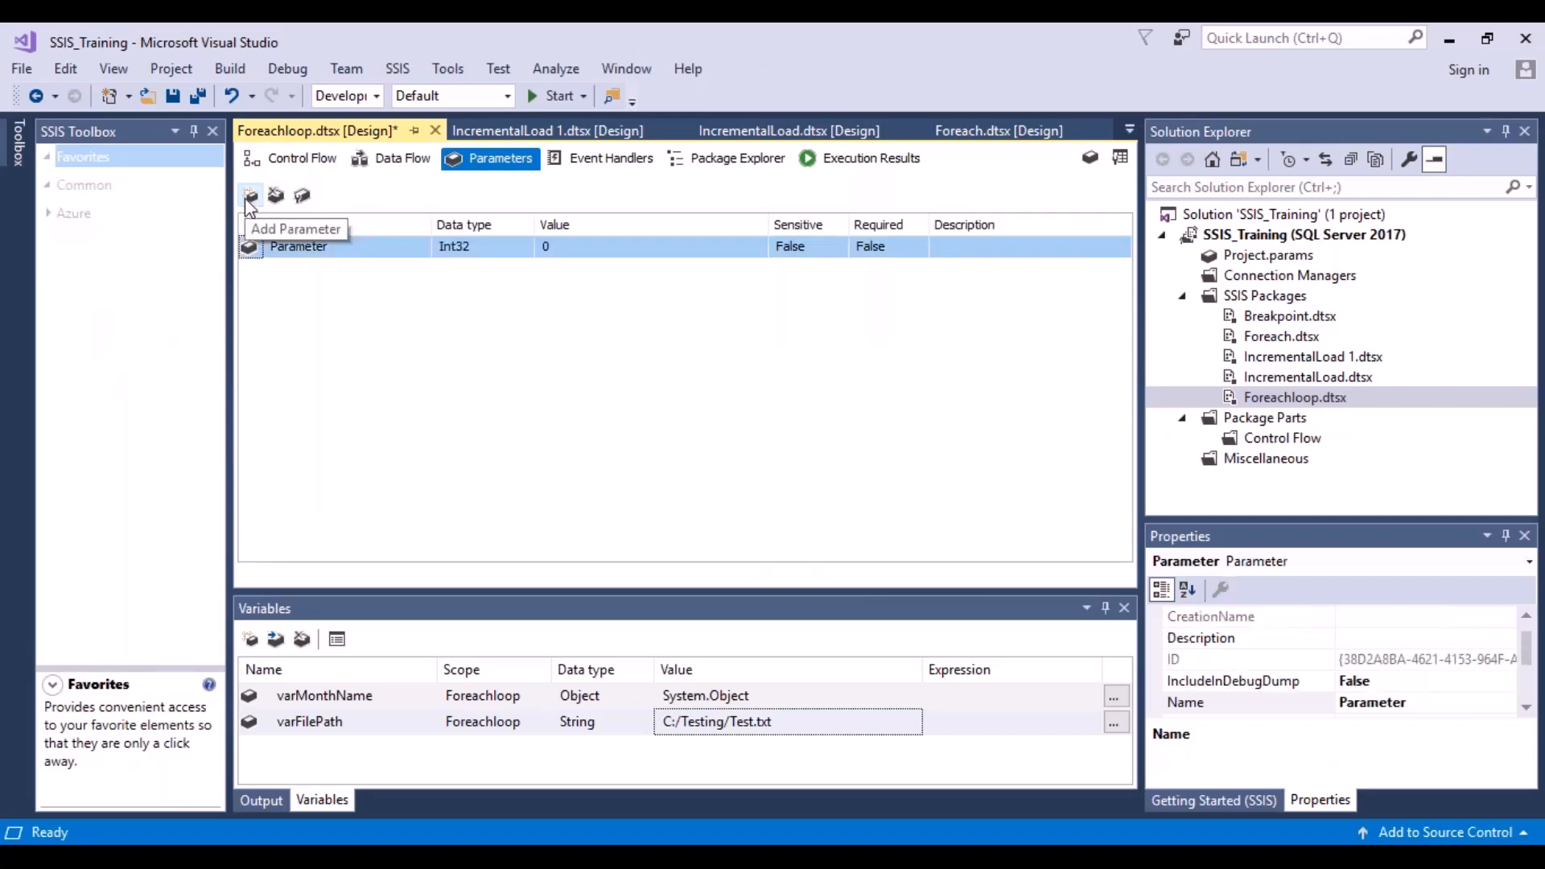
click(359, 249)
drag(327, 247, 257, 246)
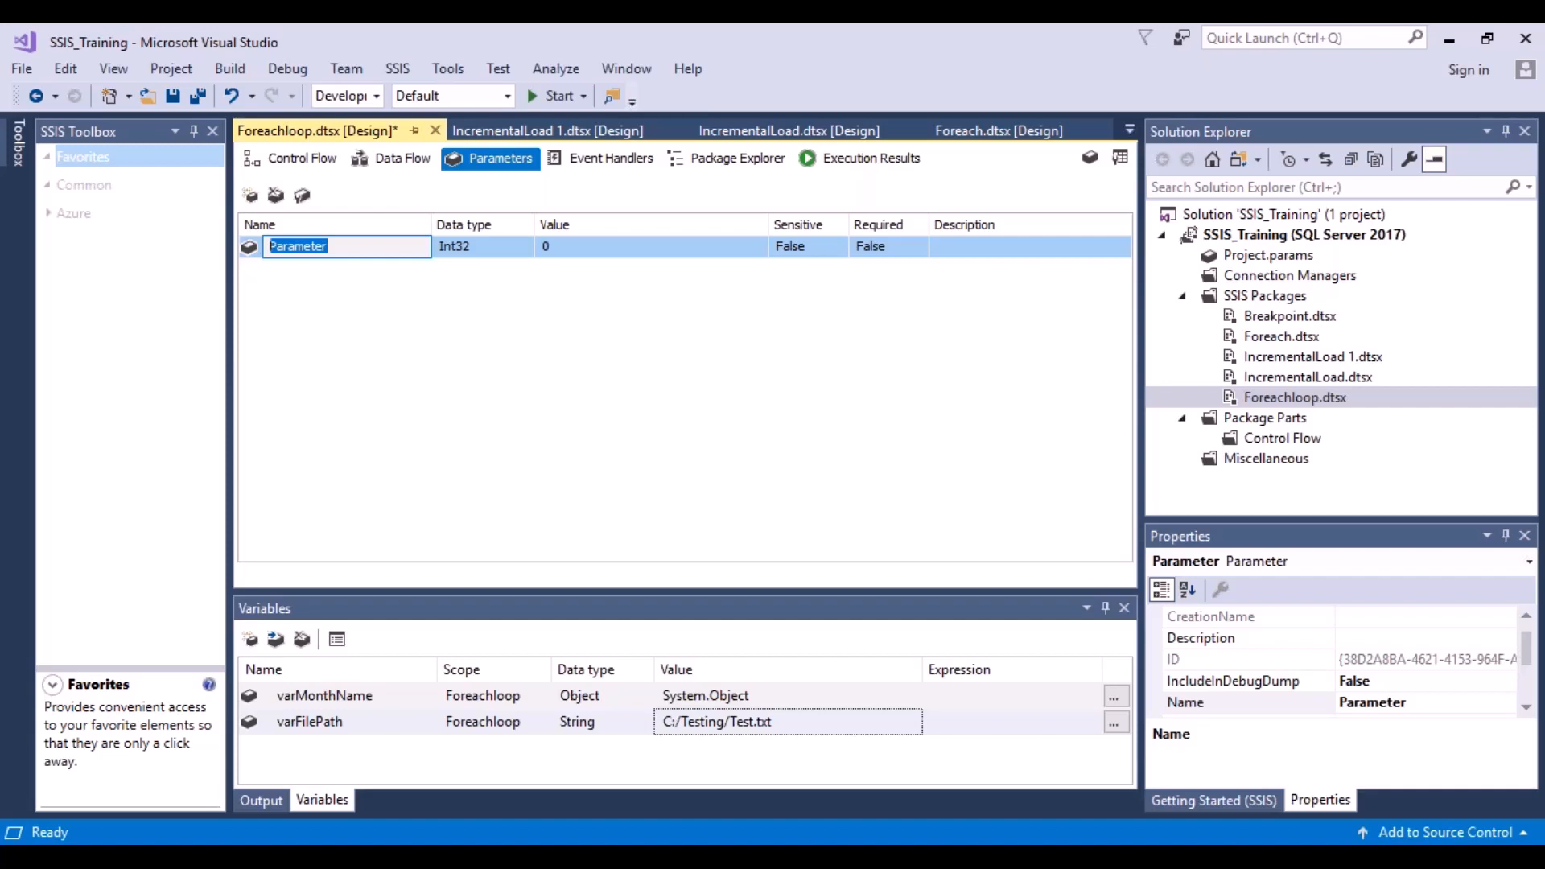
text(par)
click(437, 428)
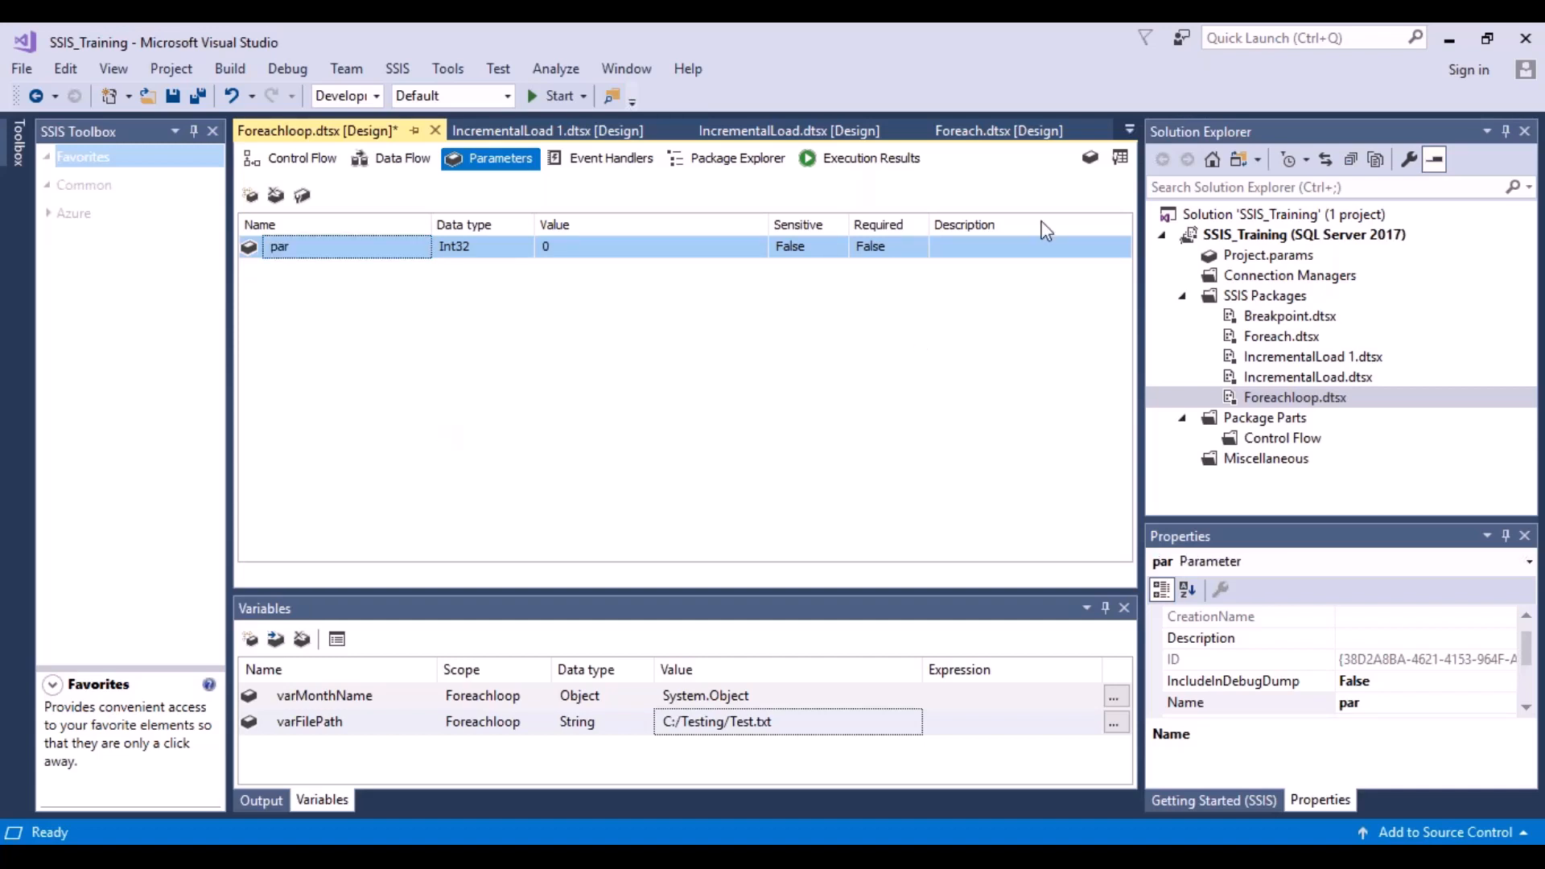
- Open the Breakpoint.dtsx package and duplicate it within the project's SSIS Packages folder
double_click(1265, 317)
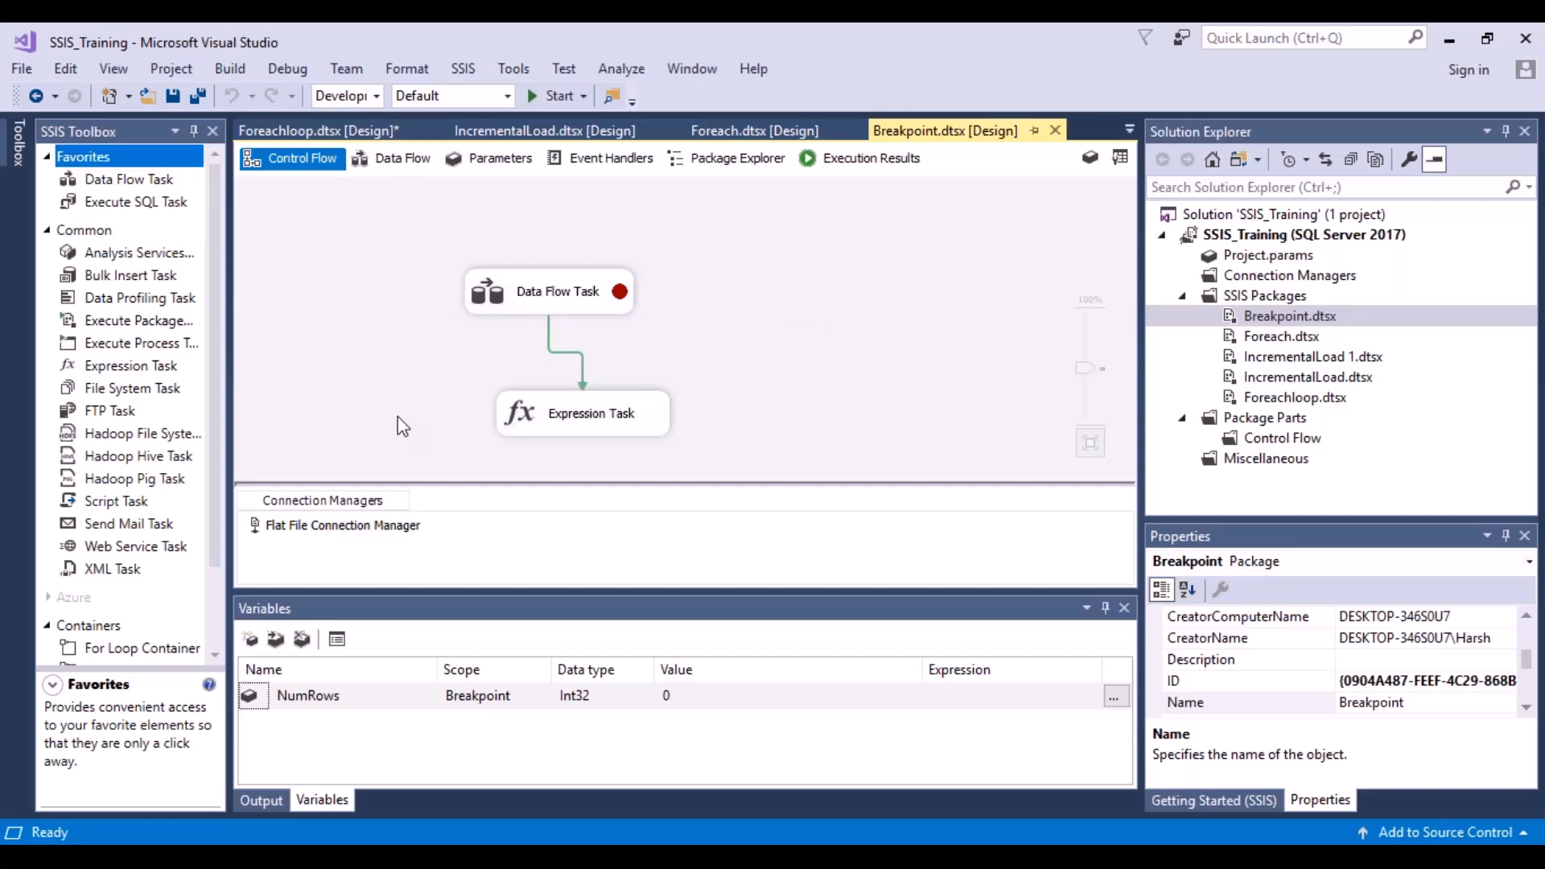
click(328, 708)
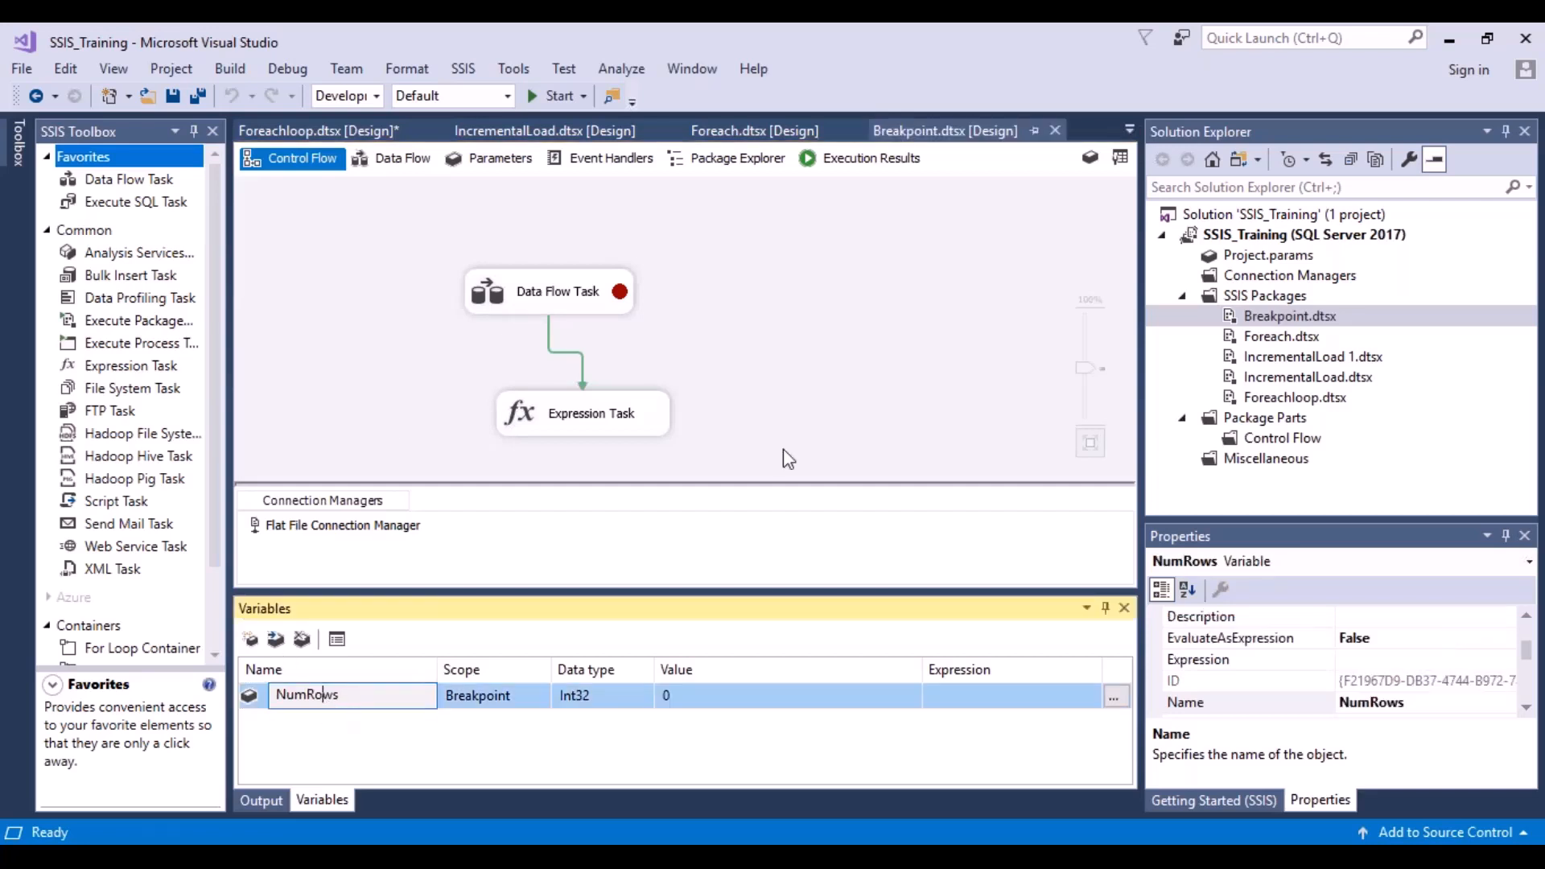
click(918, 311)
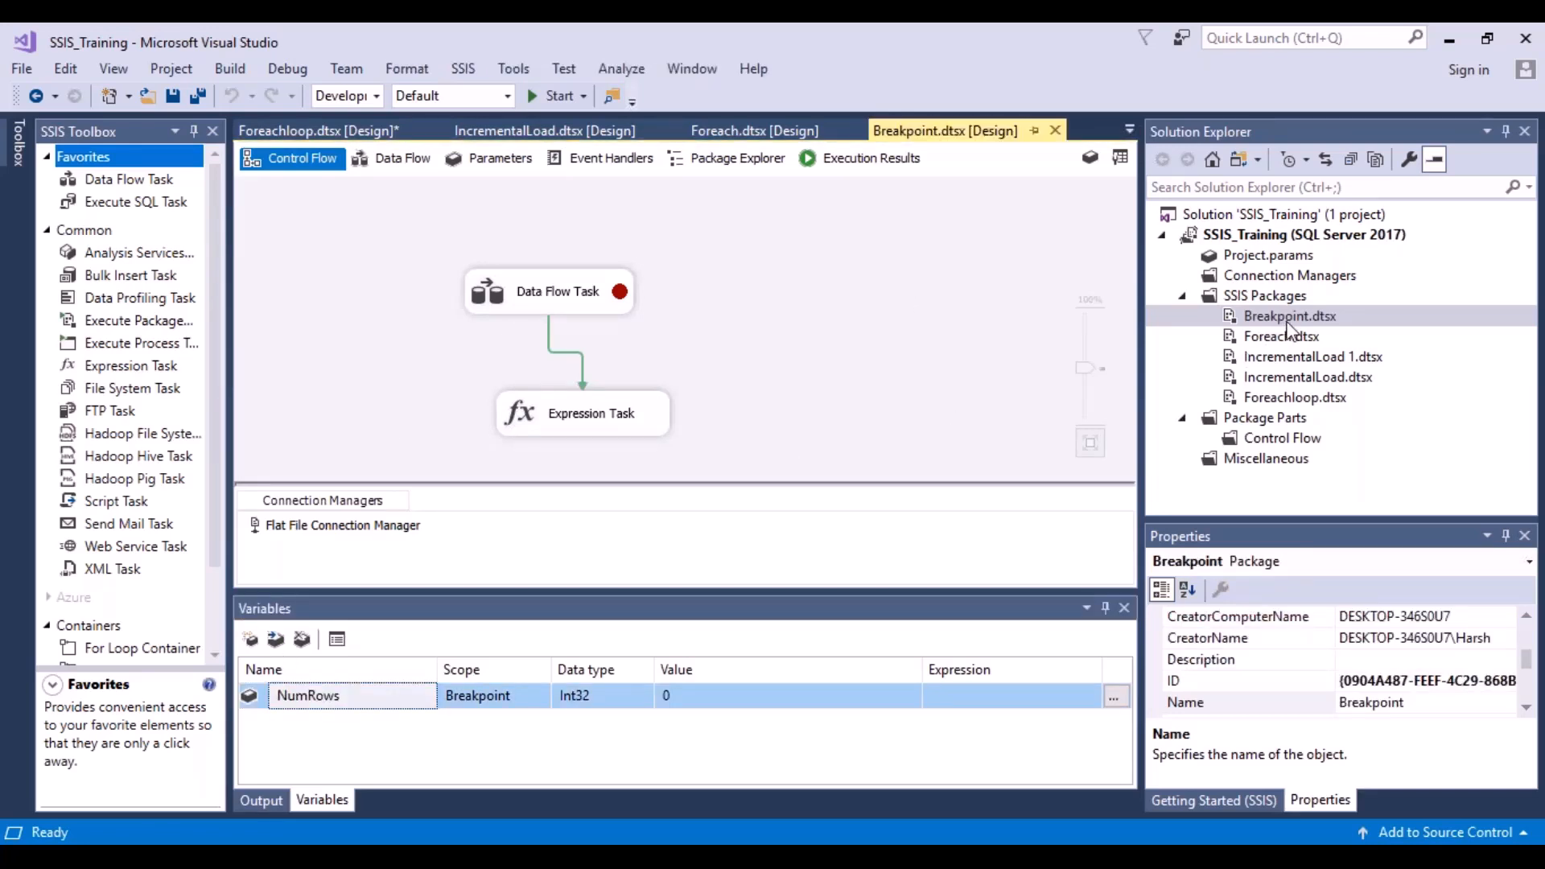
right_click(1287, 319)
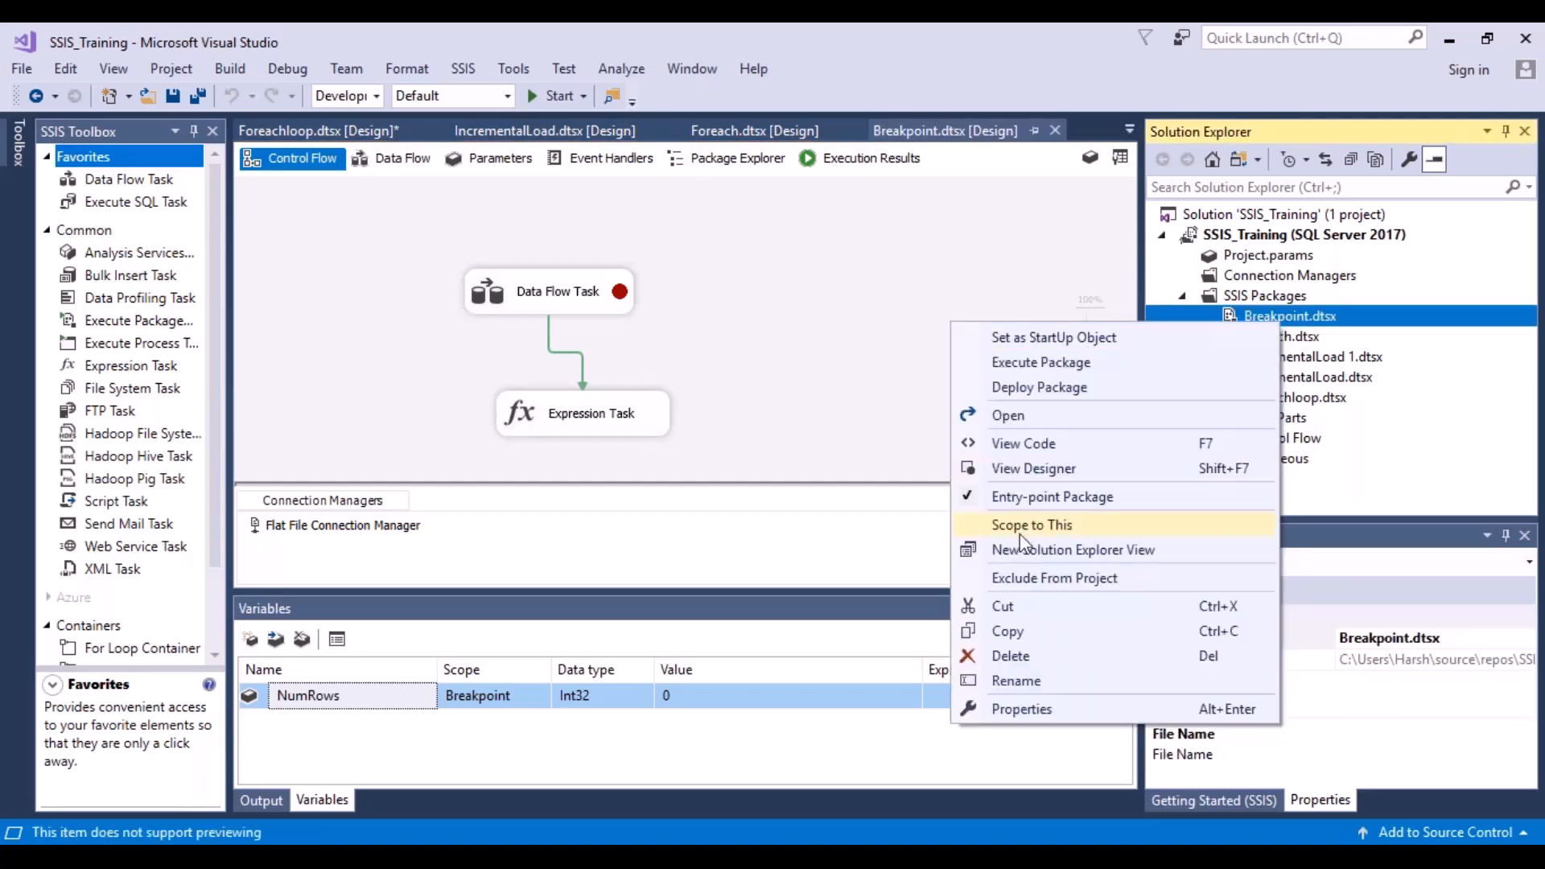
click(1016, 633)
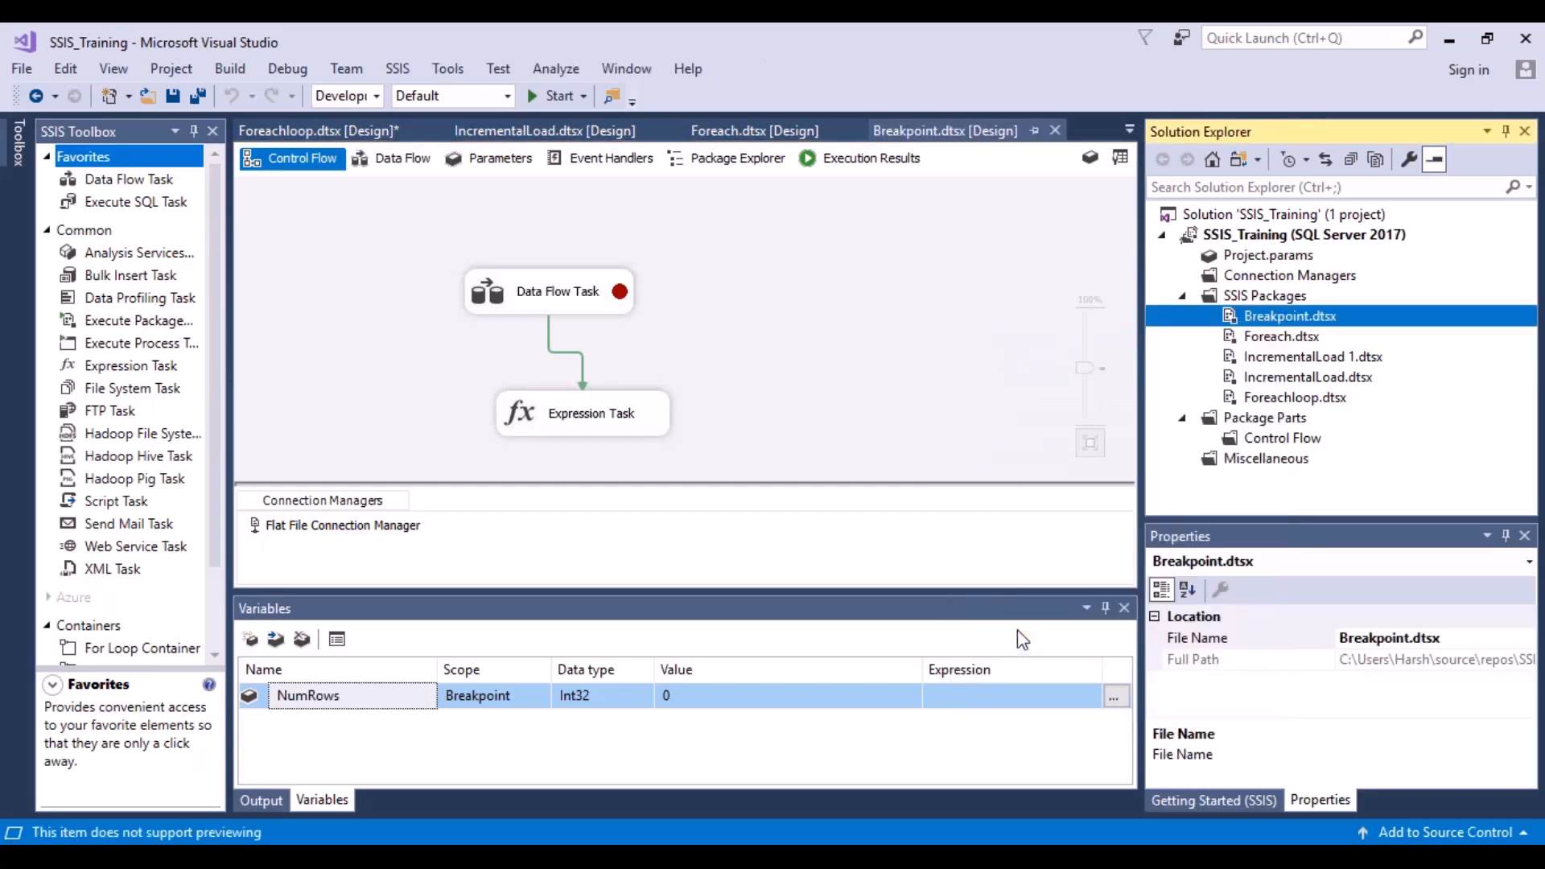
click(1282, 297)
right_click(1282, 297)
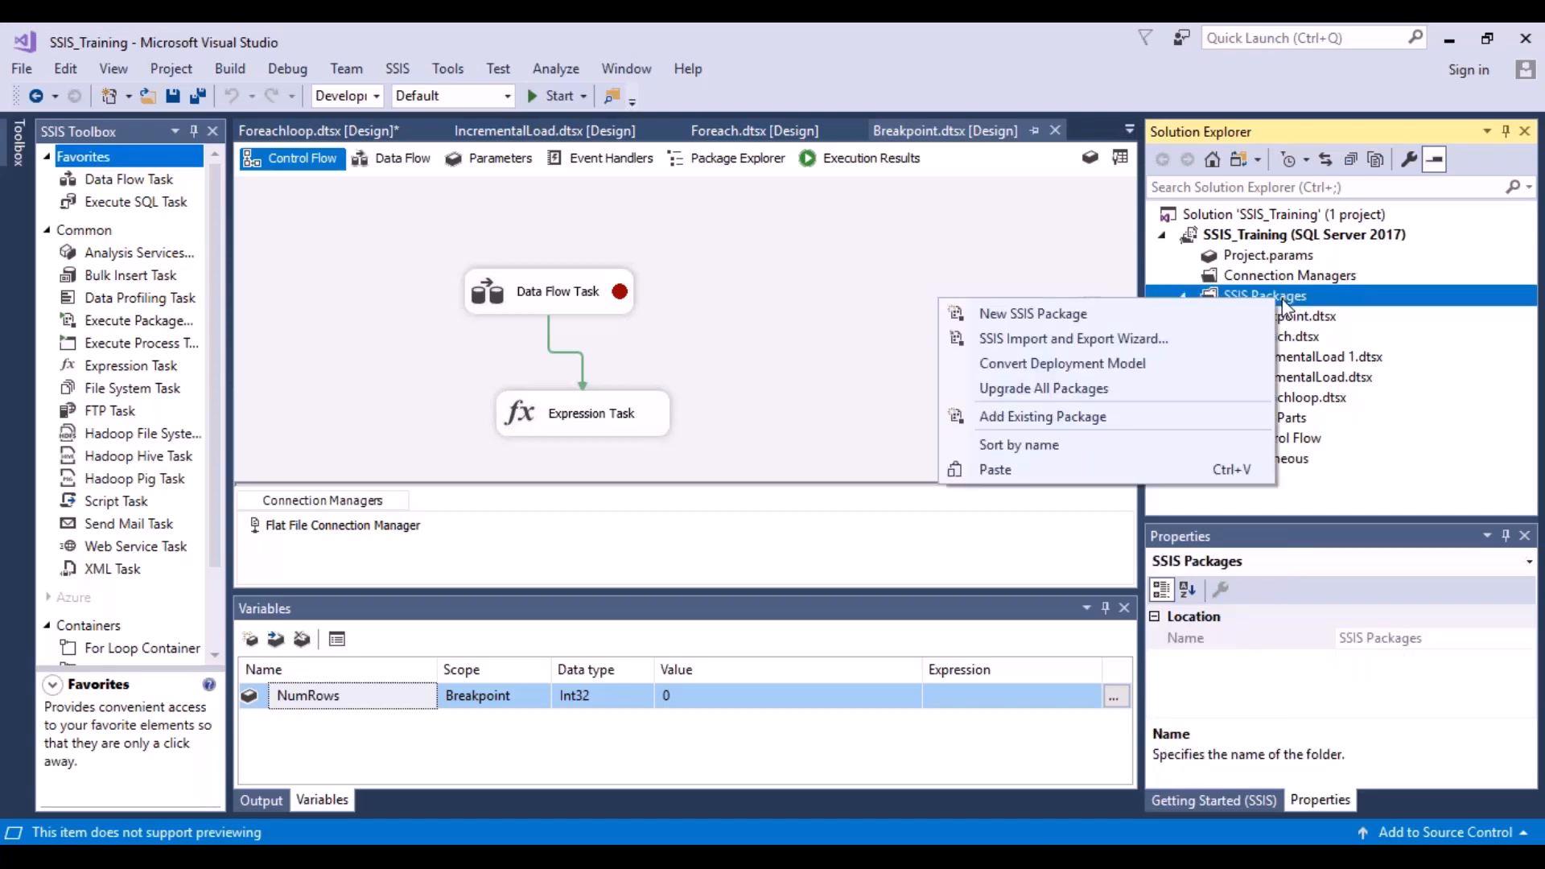
click(997, 471)
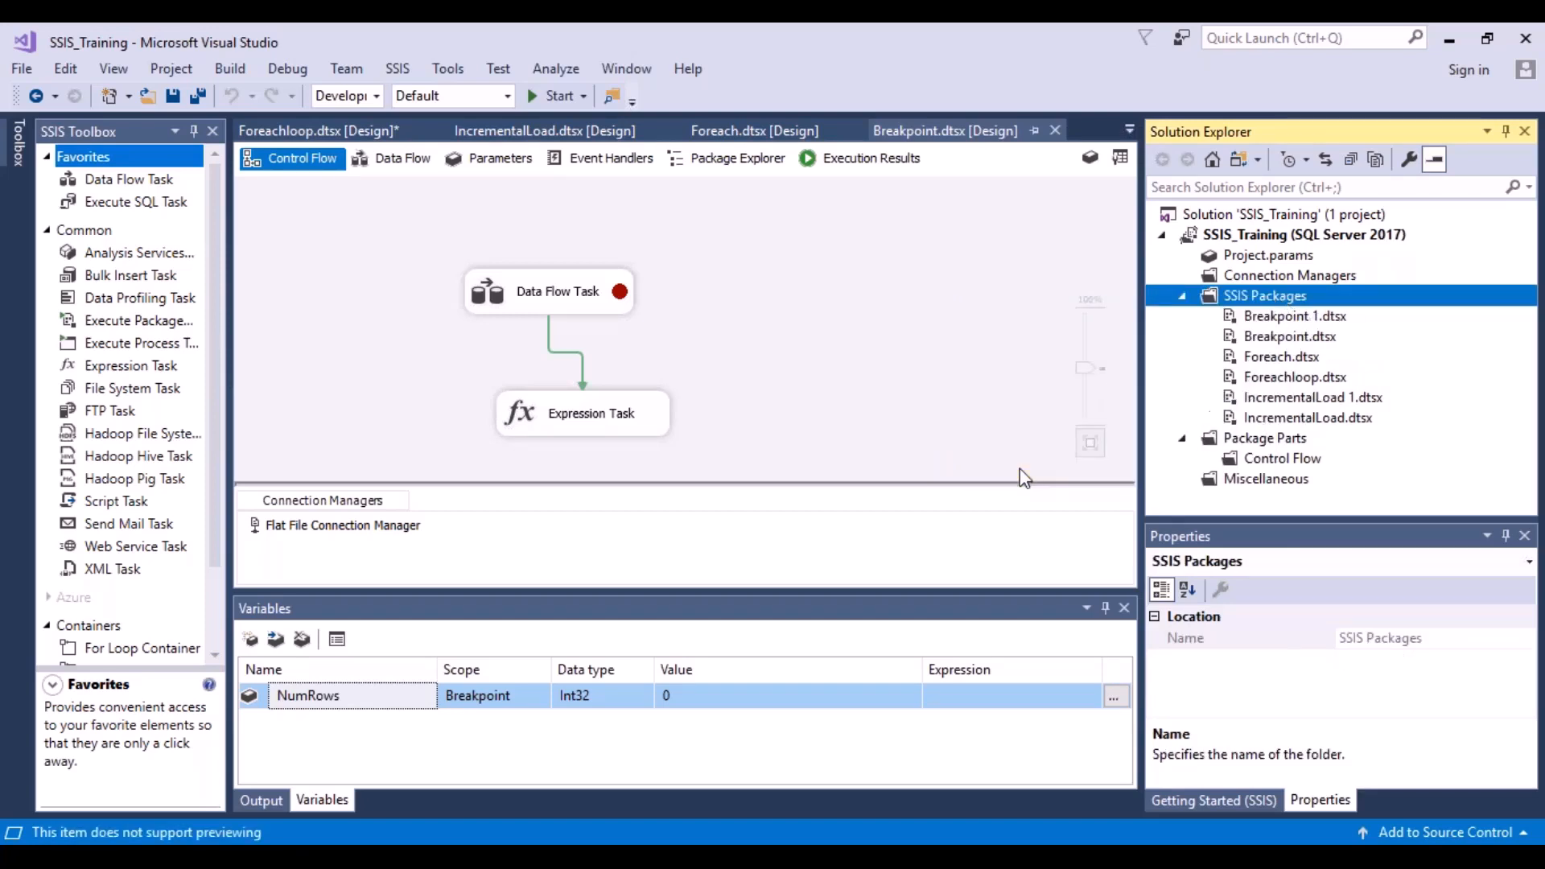
- Rename the copied package Breakpoint 1.dtsx as ParameterDemo.dtsx
click(1310, 318)
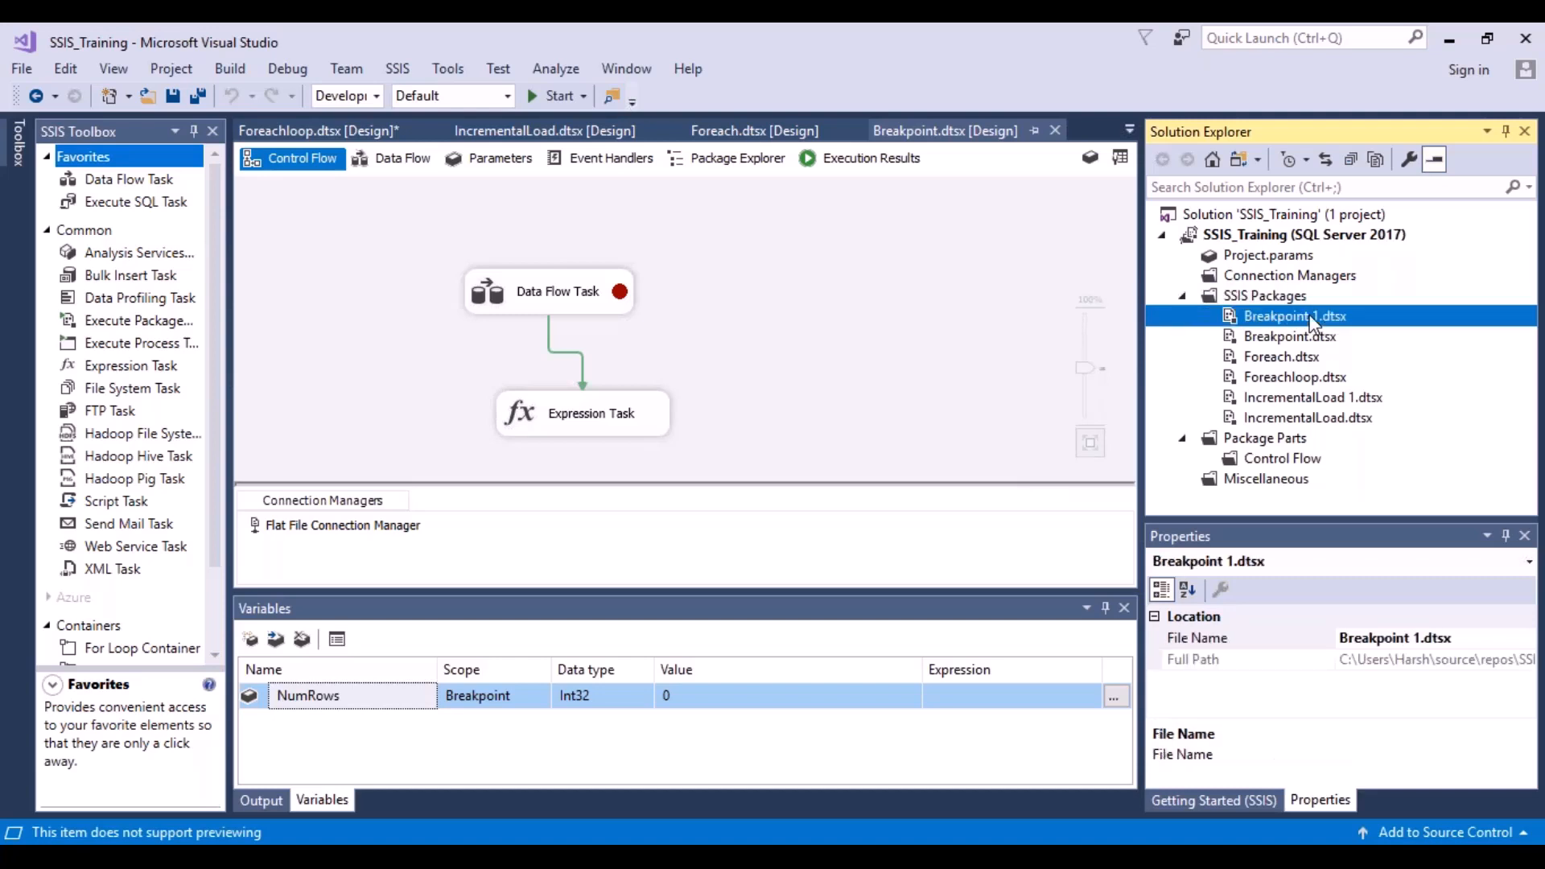
right_click(1311, 321)
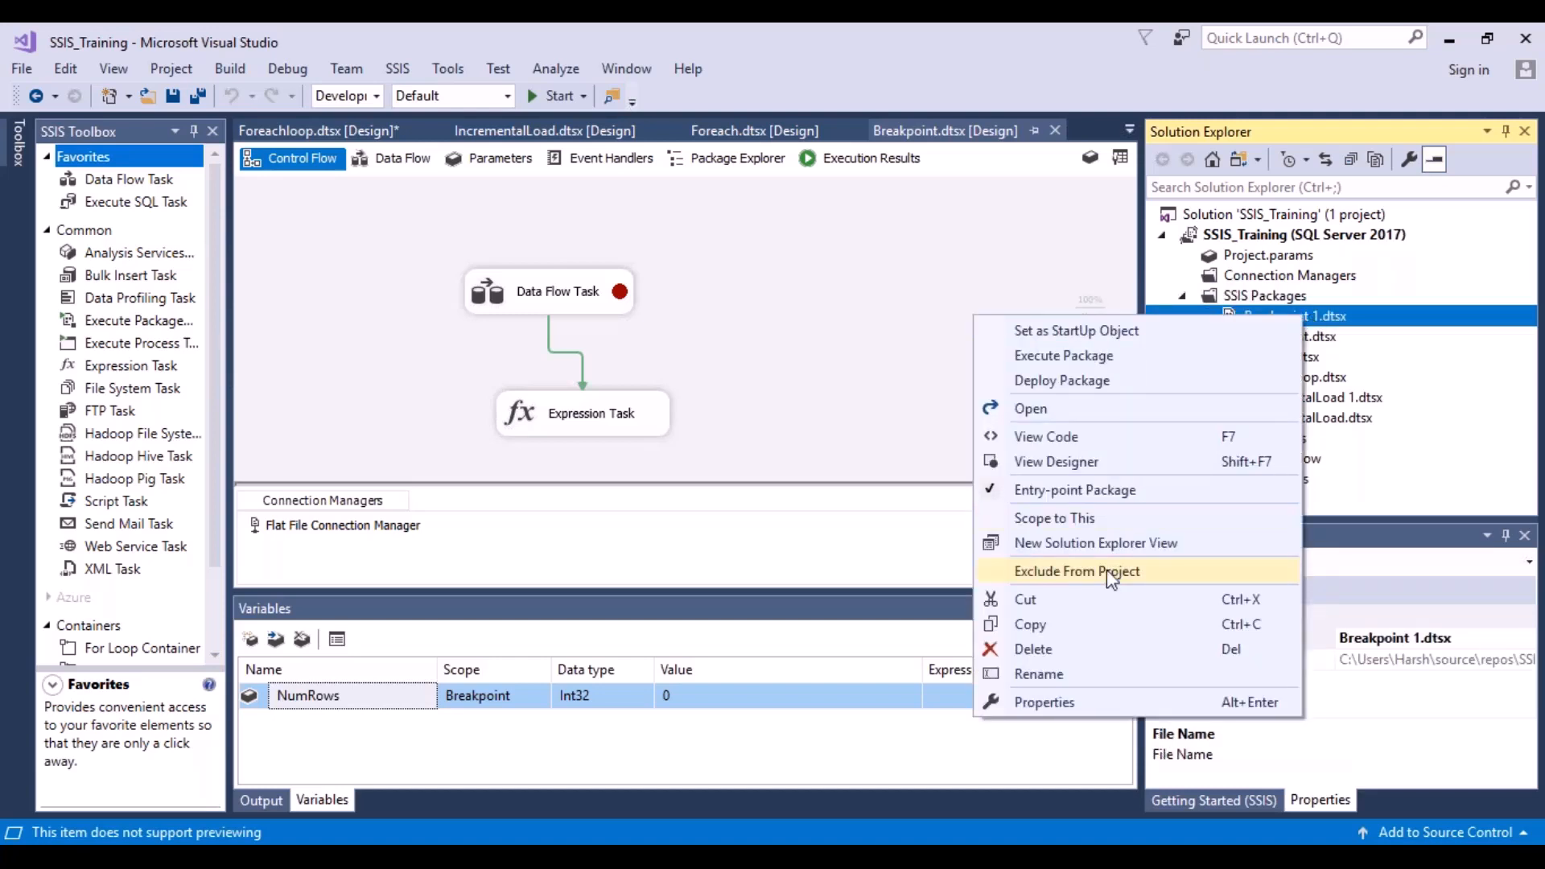
click(1078, 674)
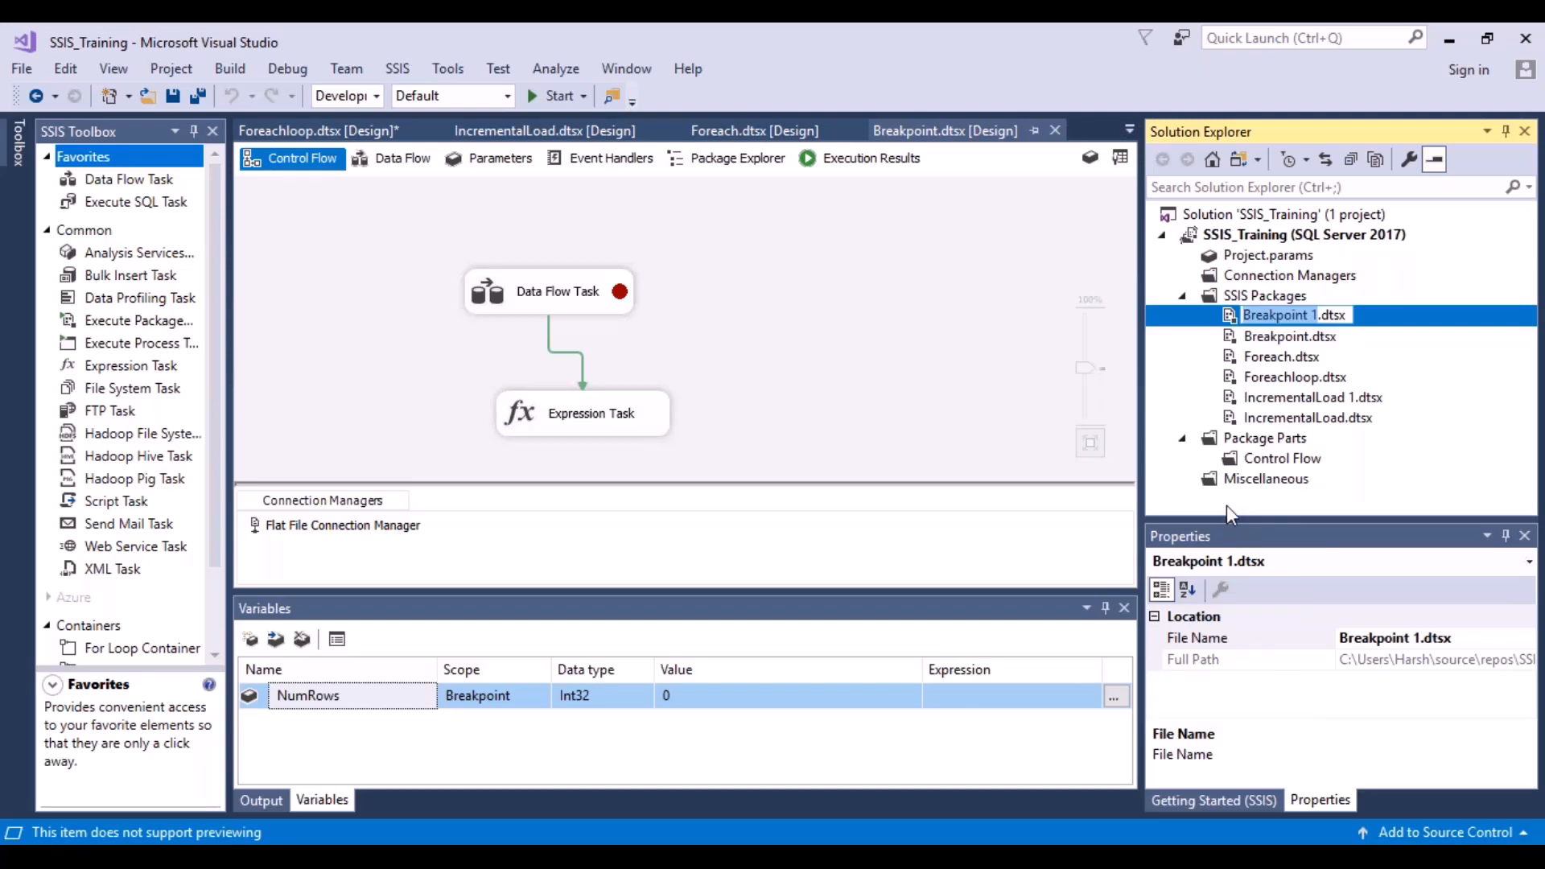
text(Parameter)
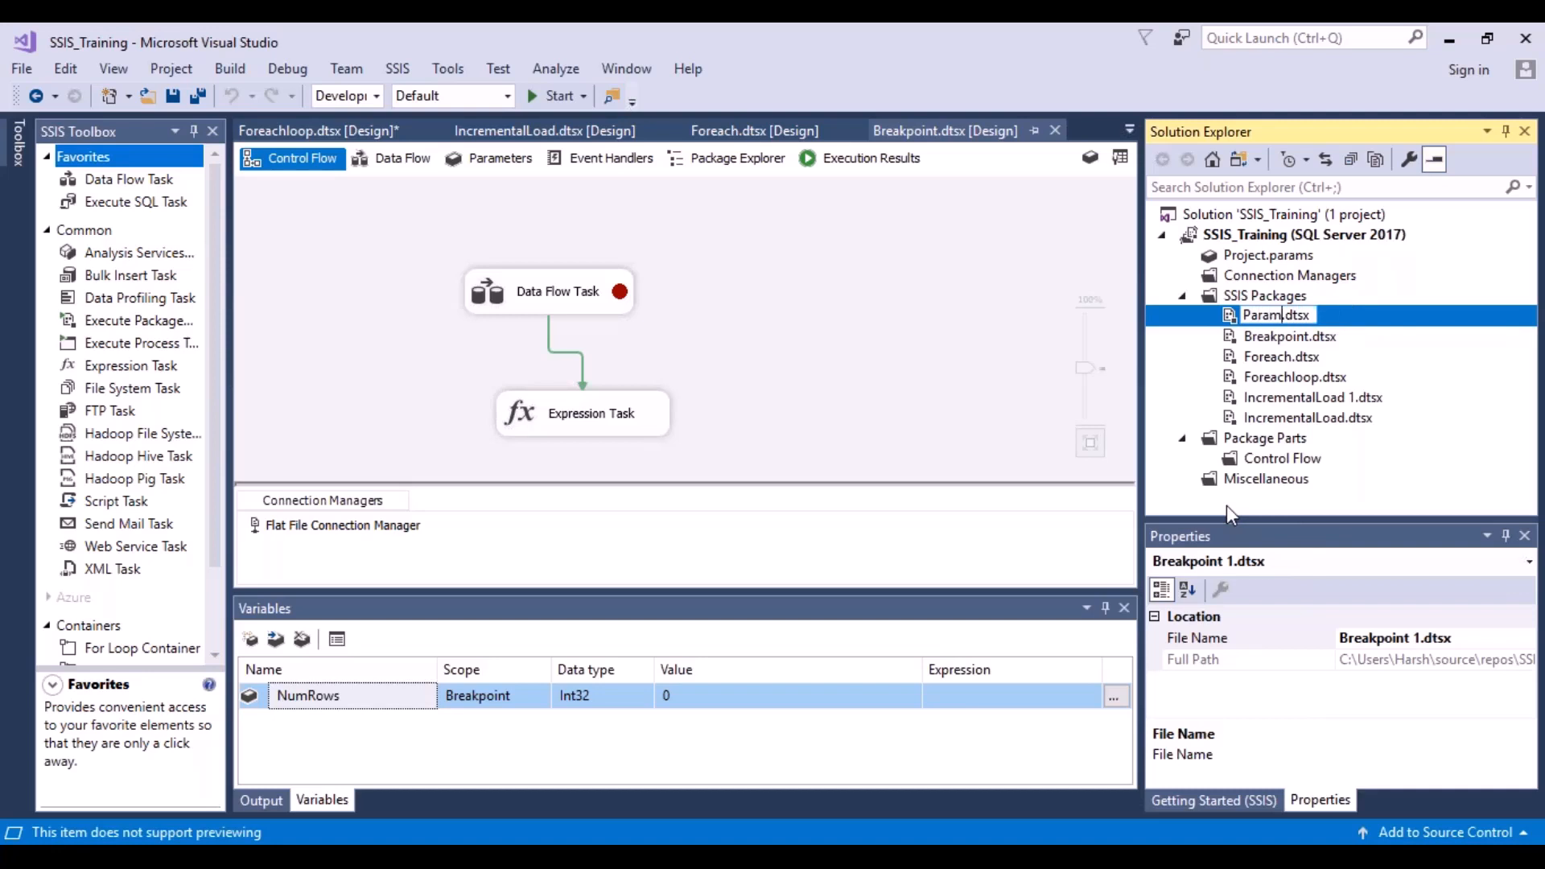
text(Demo)
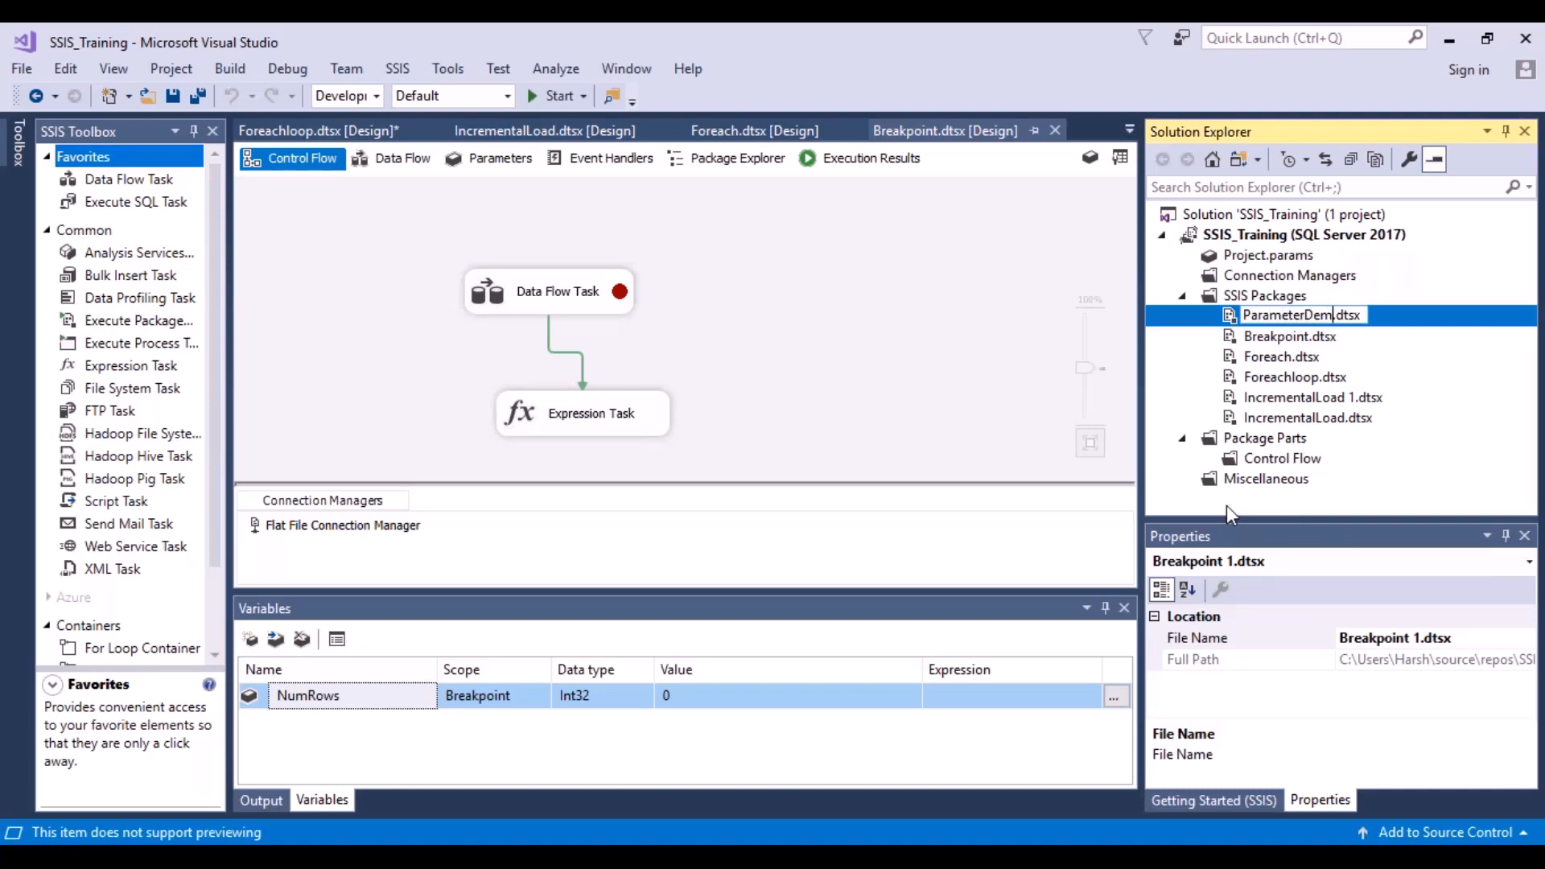
key(Return)
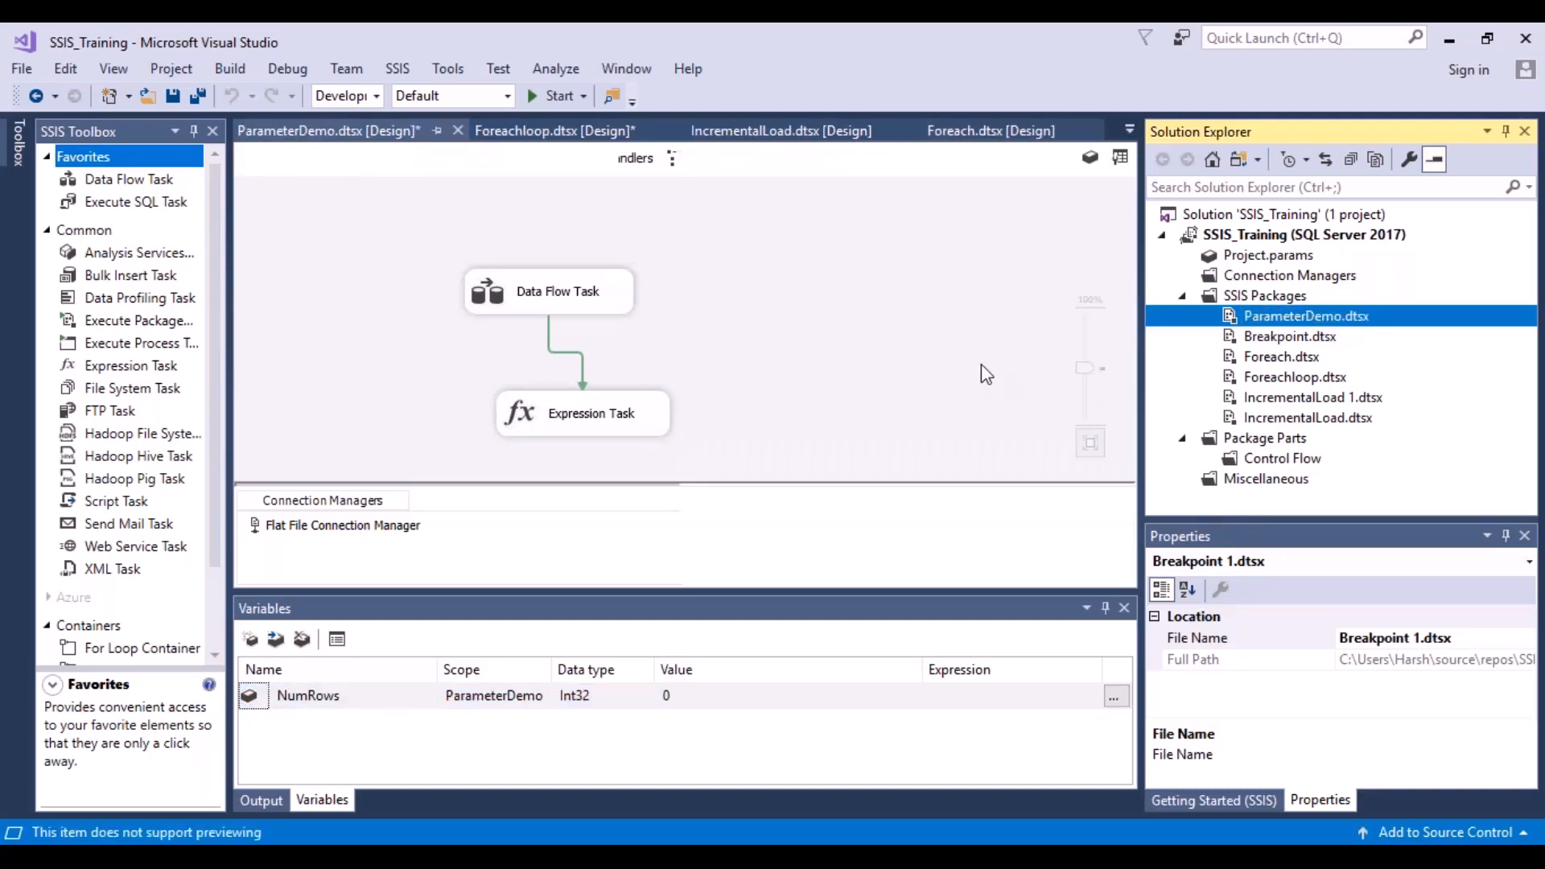
- Delete the Expression Task from the ParameterDemo package's control flow, keeping only the Data Flow Task
double_click(1300, 319)
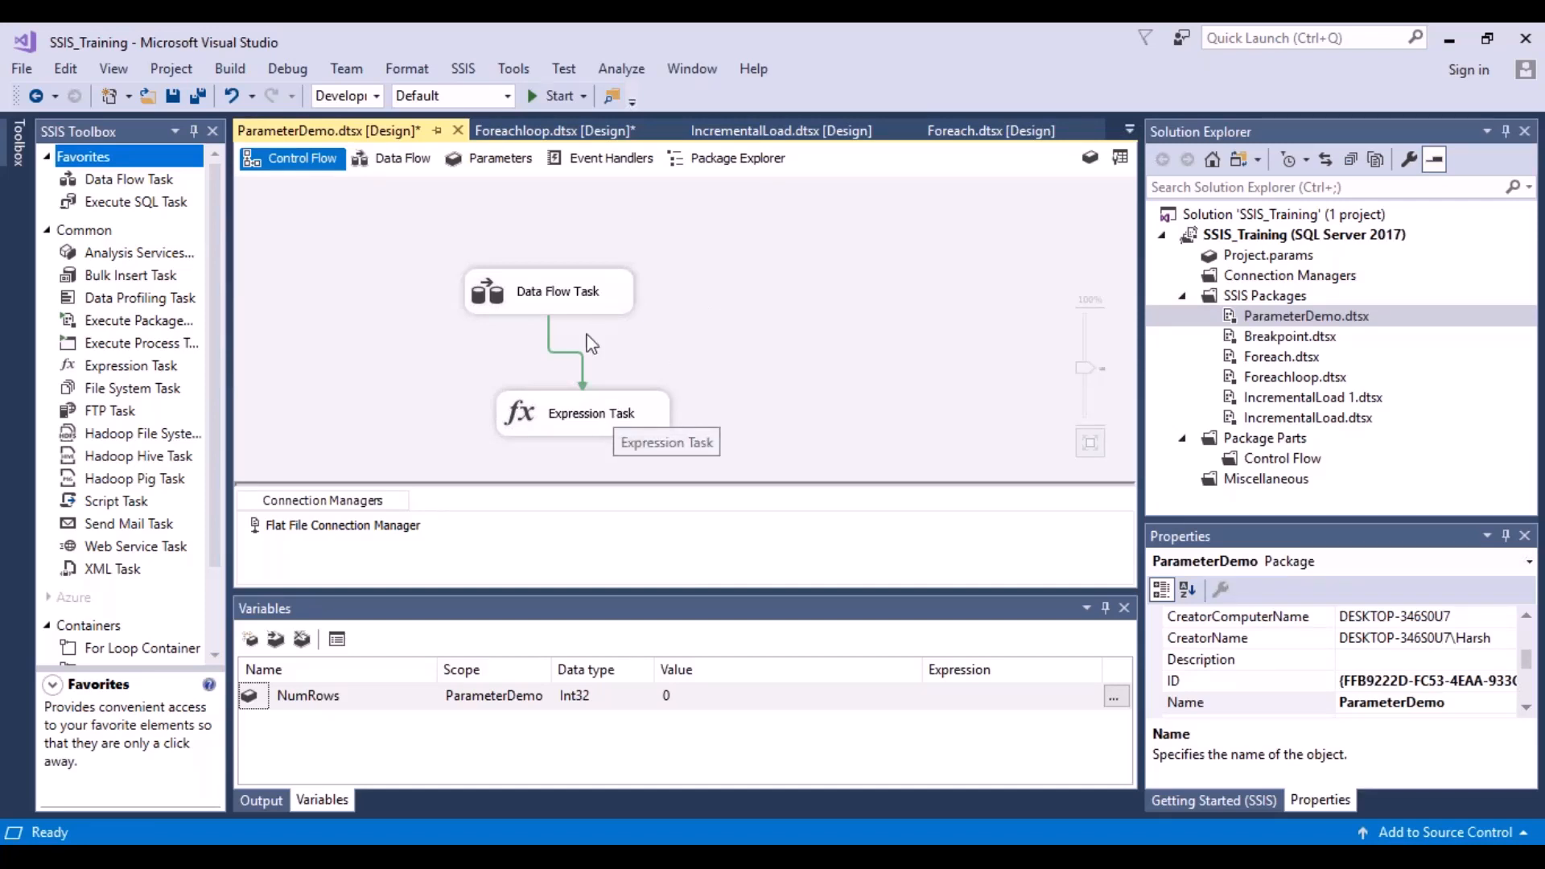
double_click(578, 304)
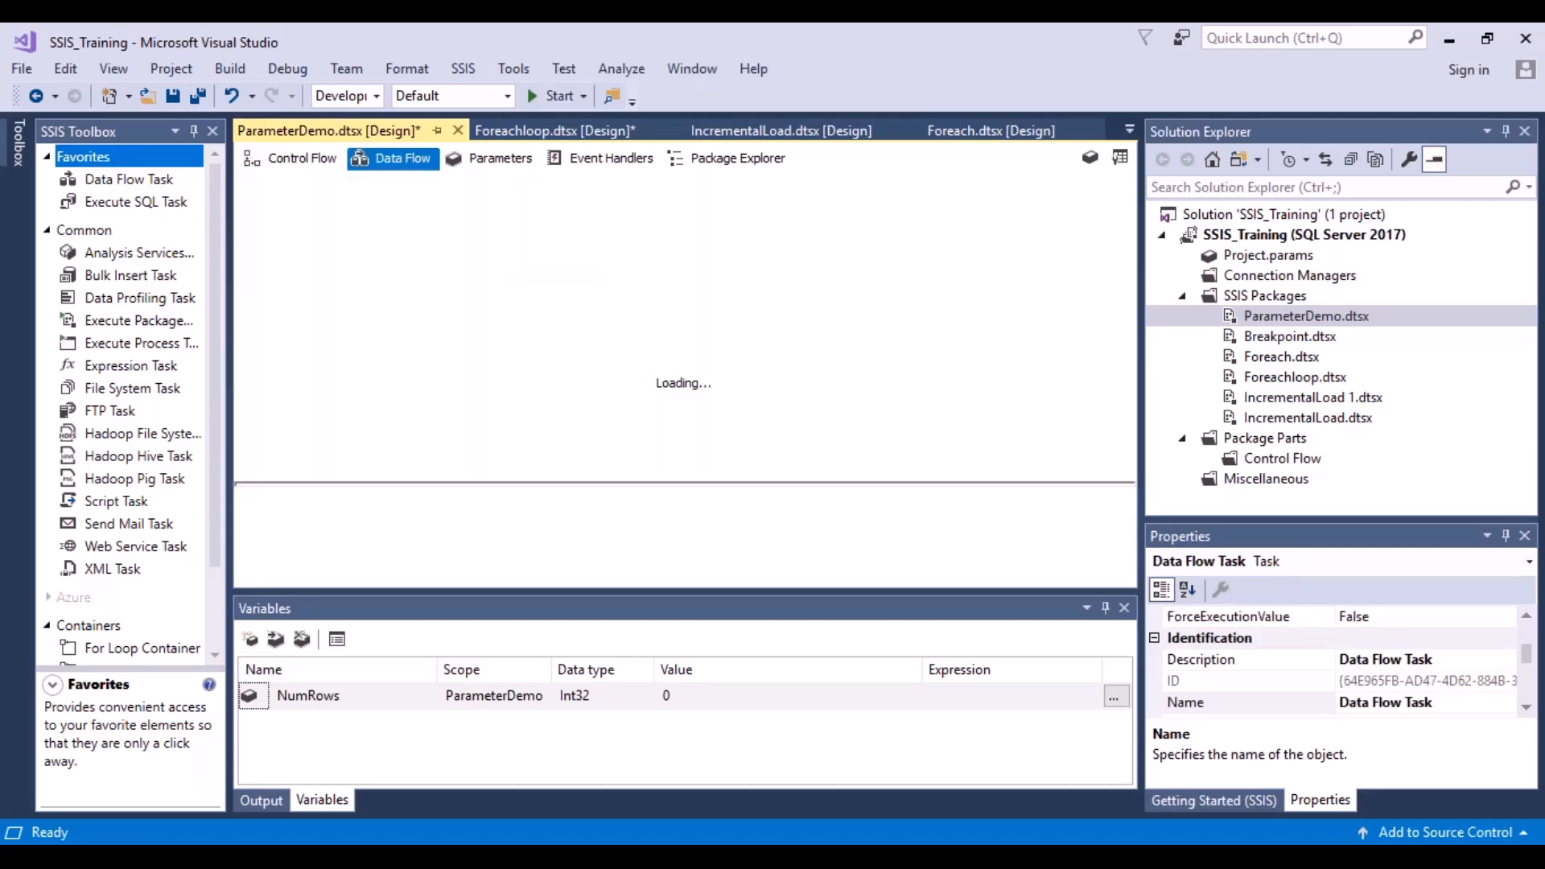
click(293, 158)
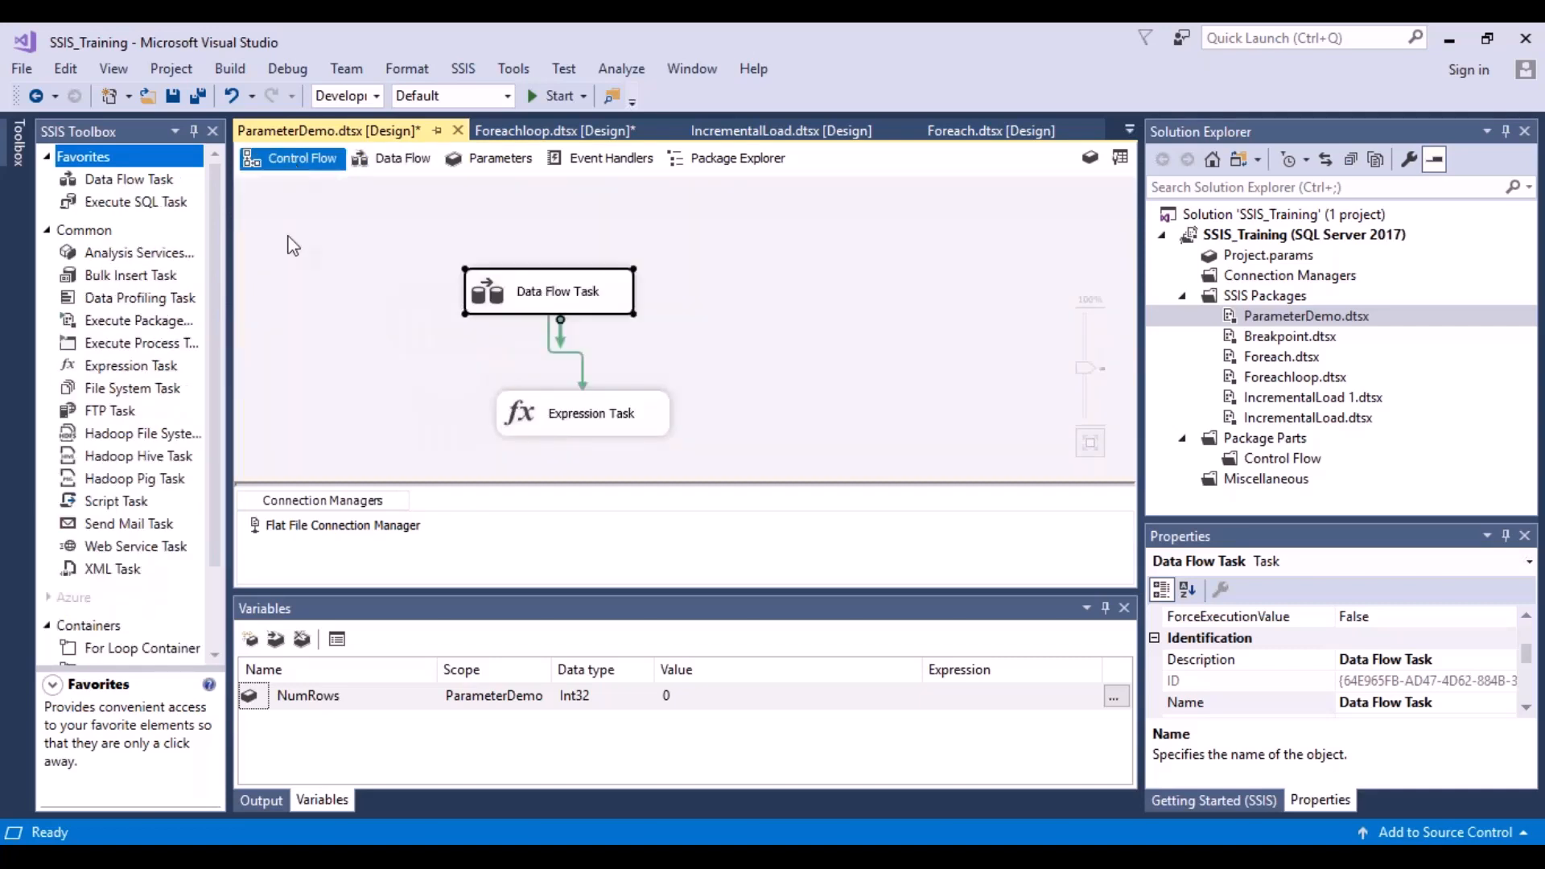
click(617, 414)
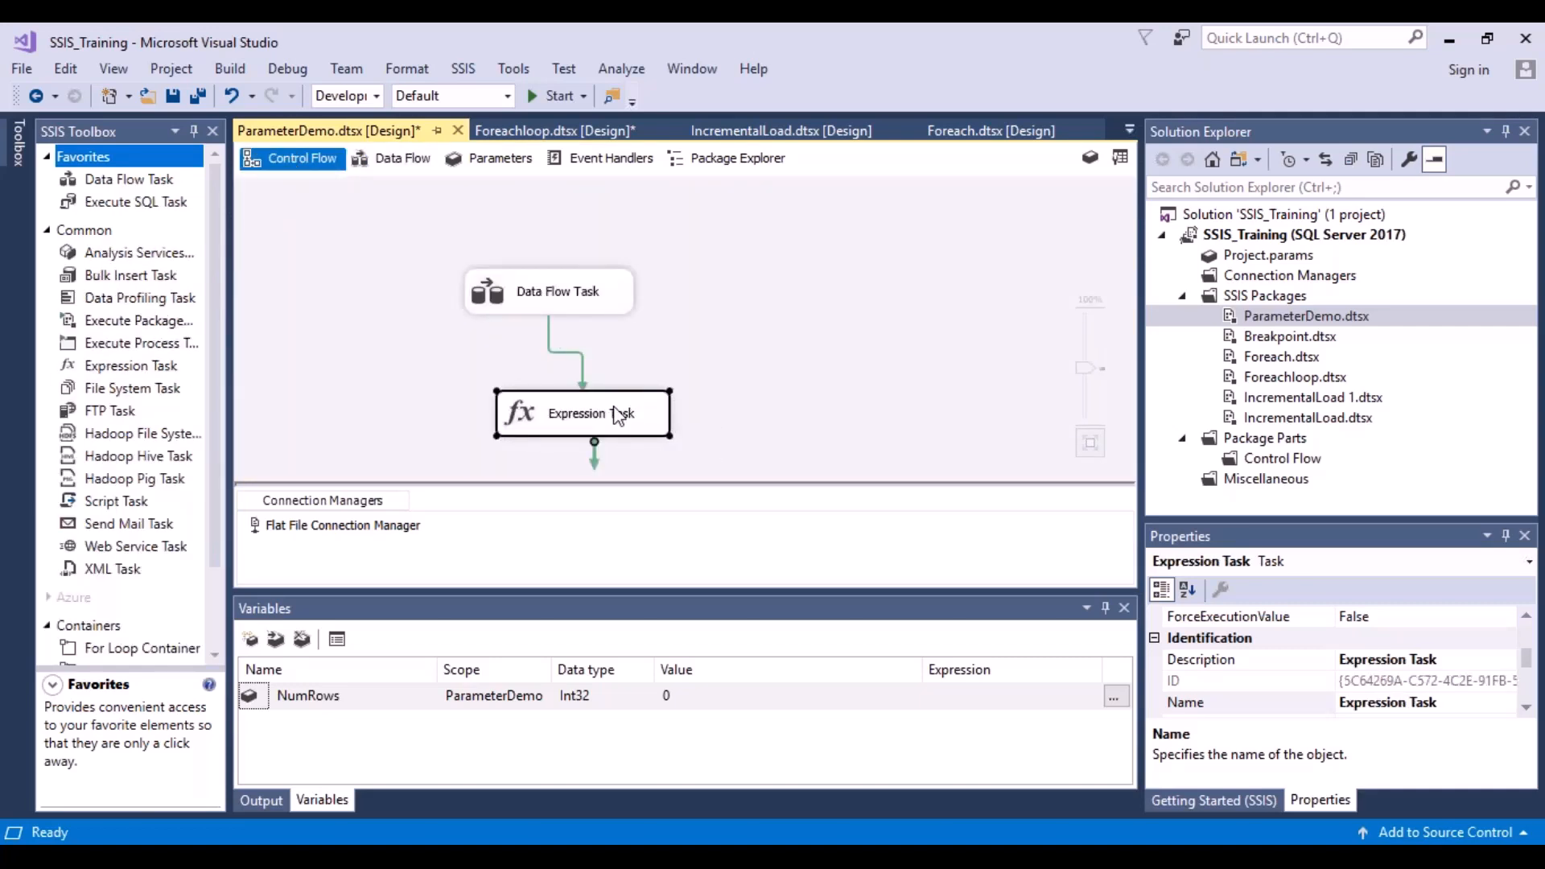
key(Delete)
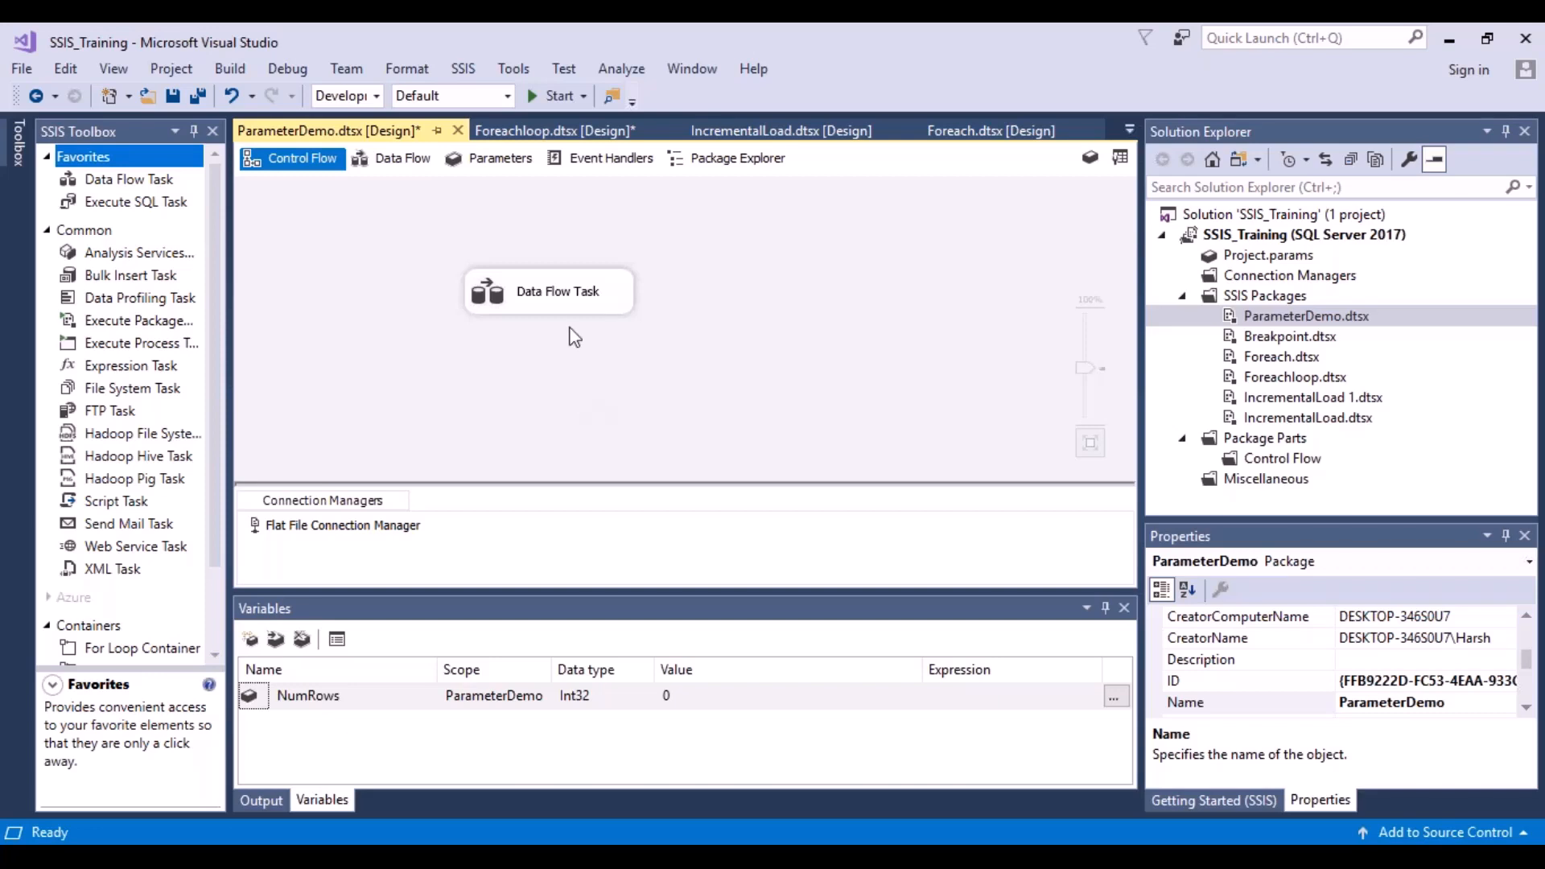
- Inspect the Data Flow Task's contents and check which variable the Row Count component uses
click(567, 297)
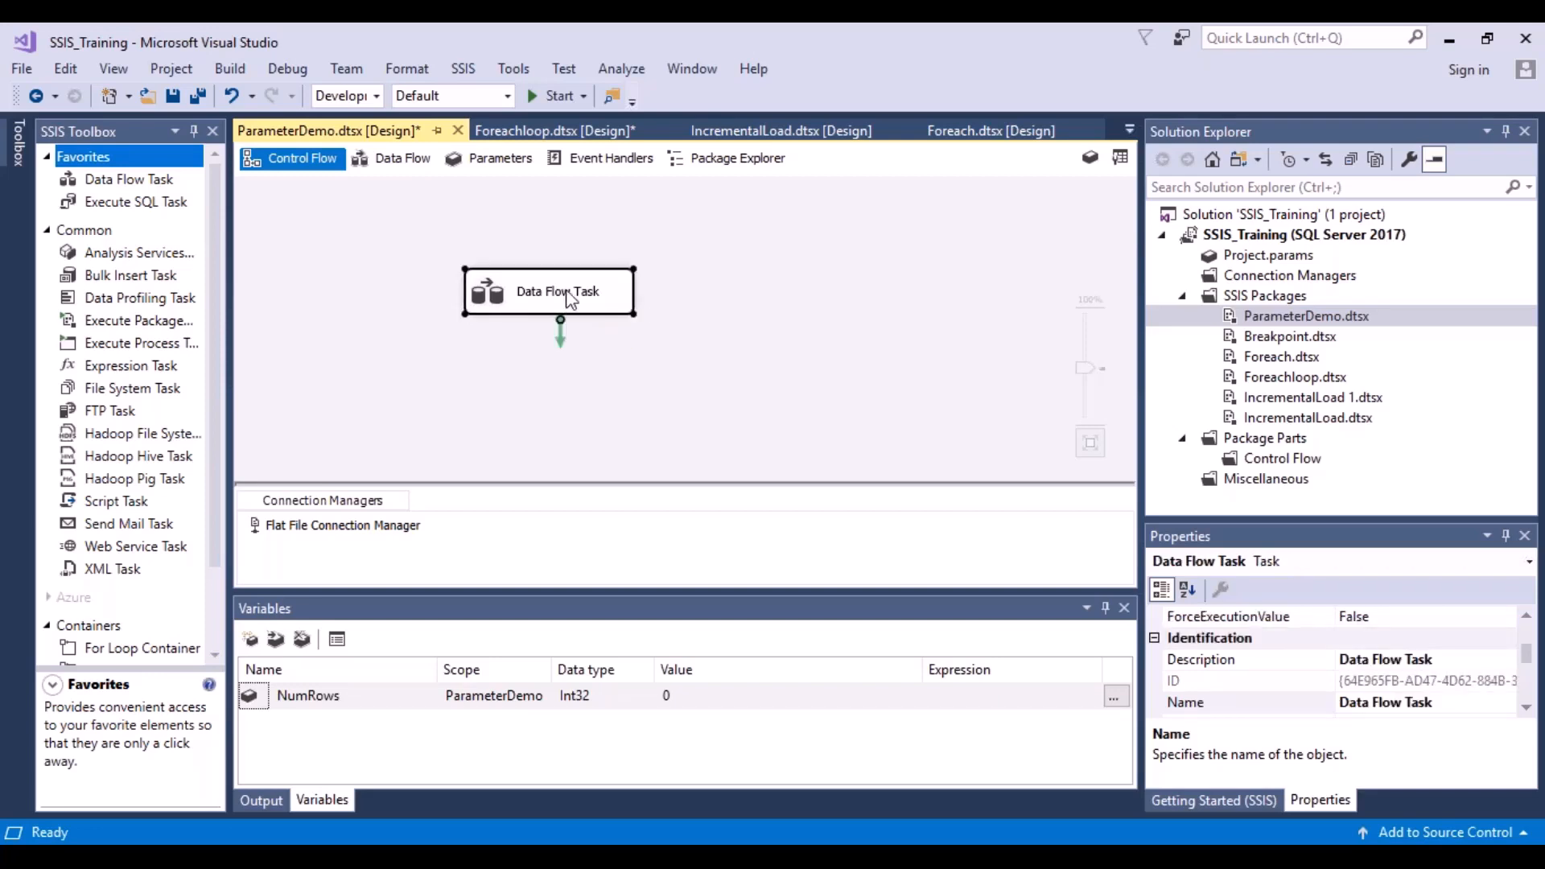
double_click(569, 299)
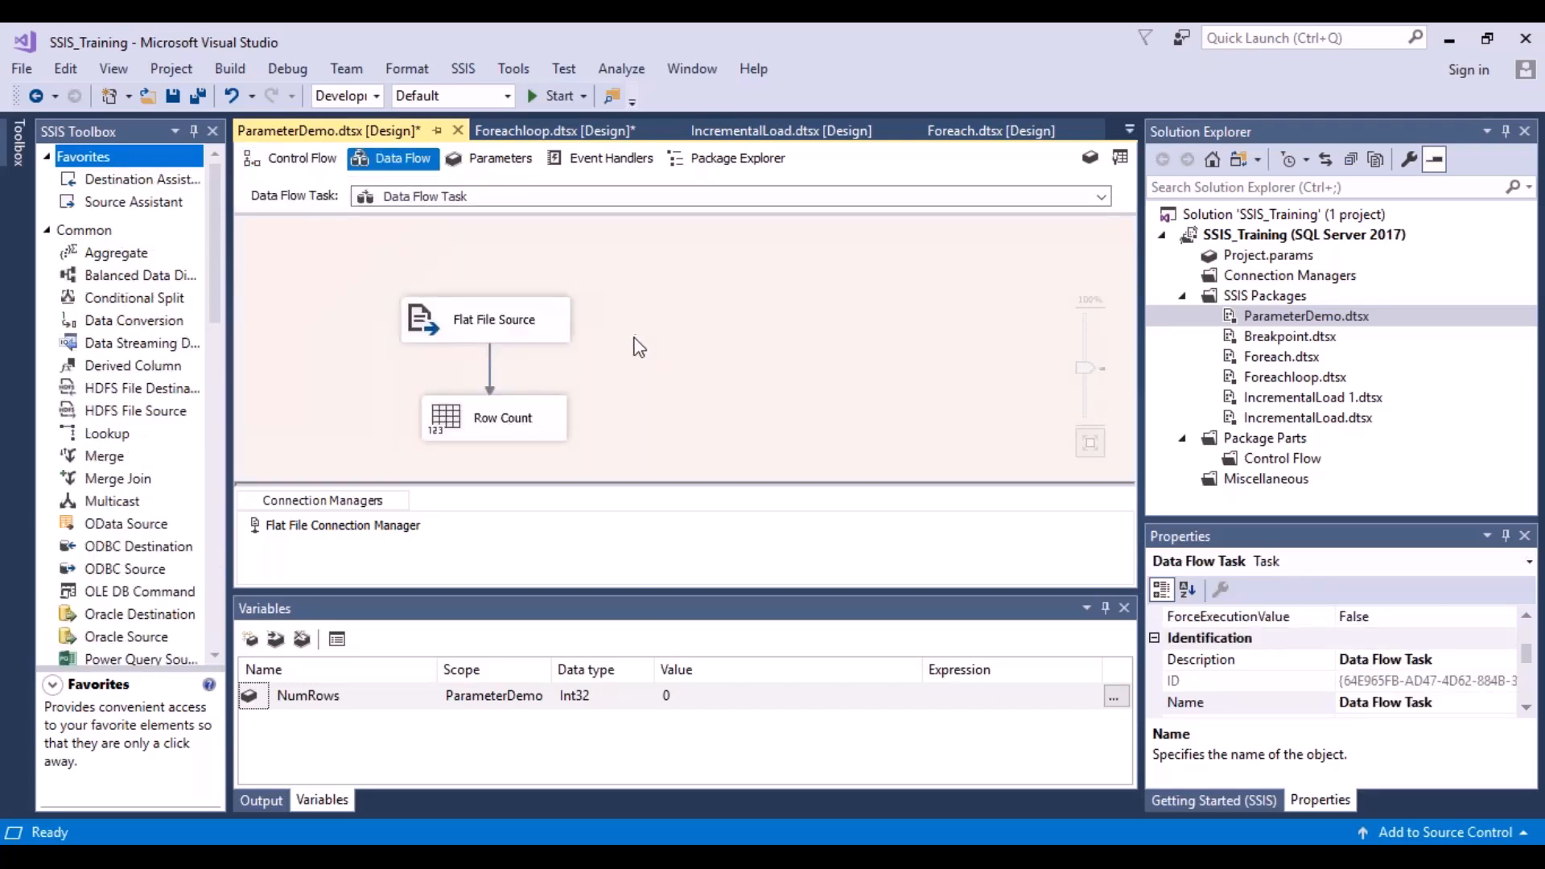
click(525, 328)
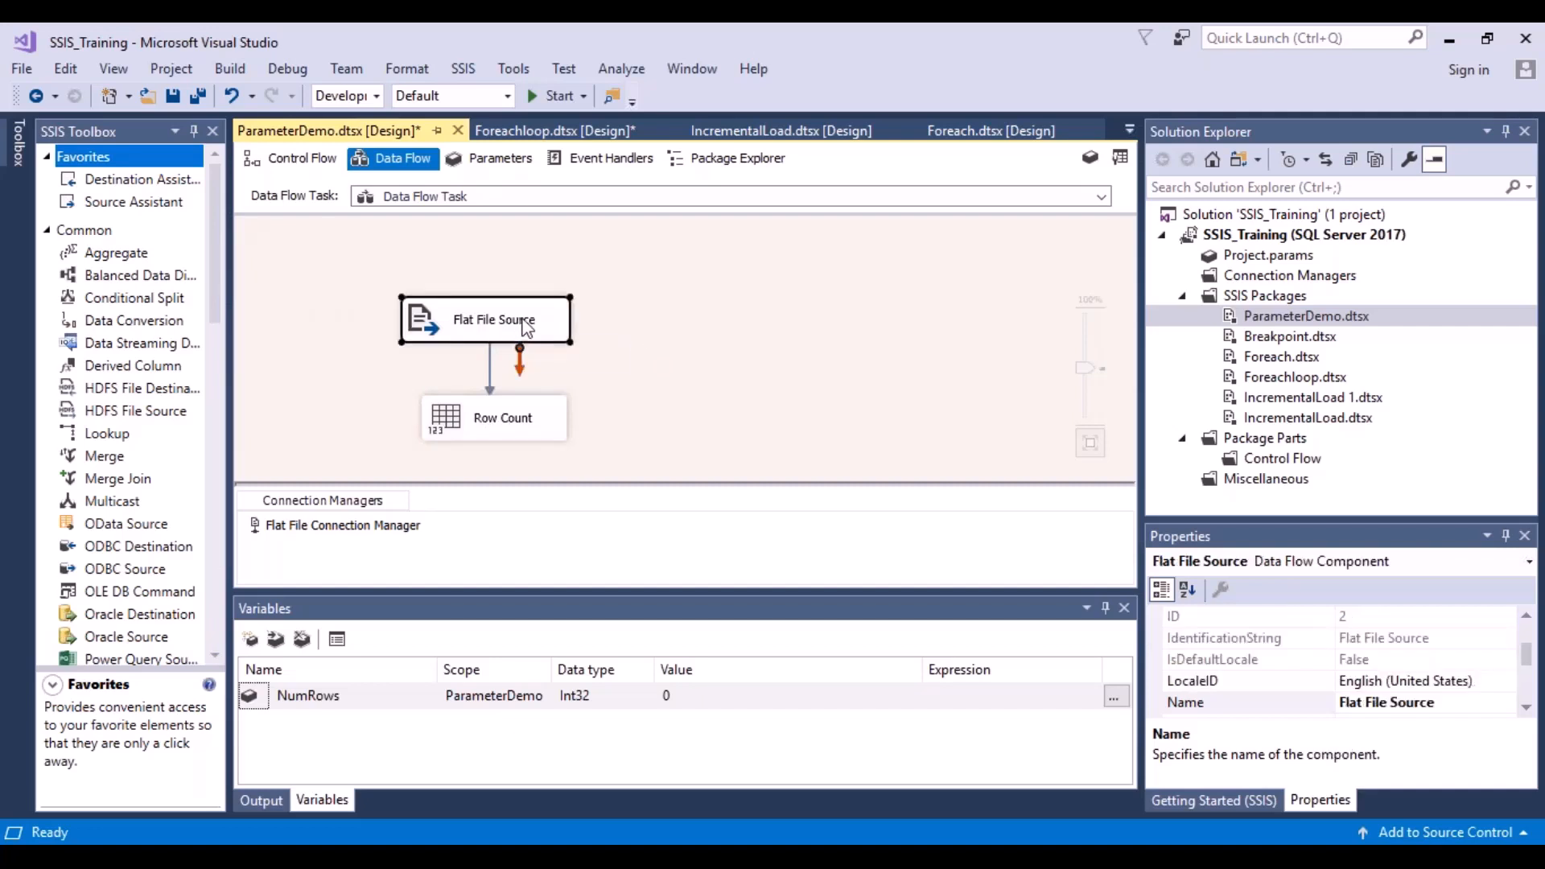
double_click(495, 428)
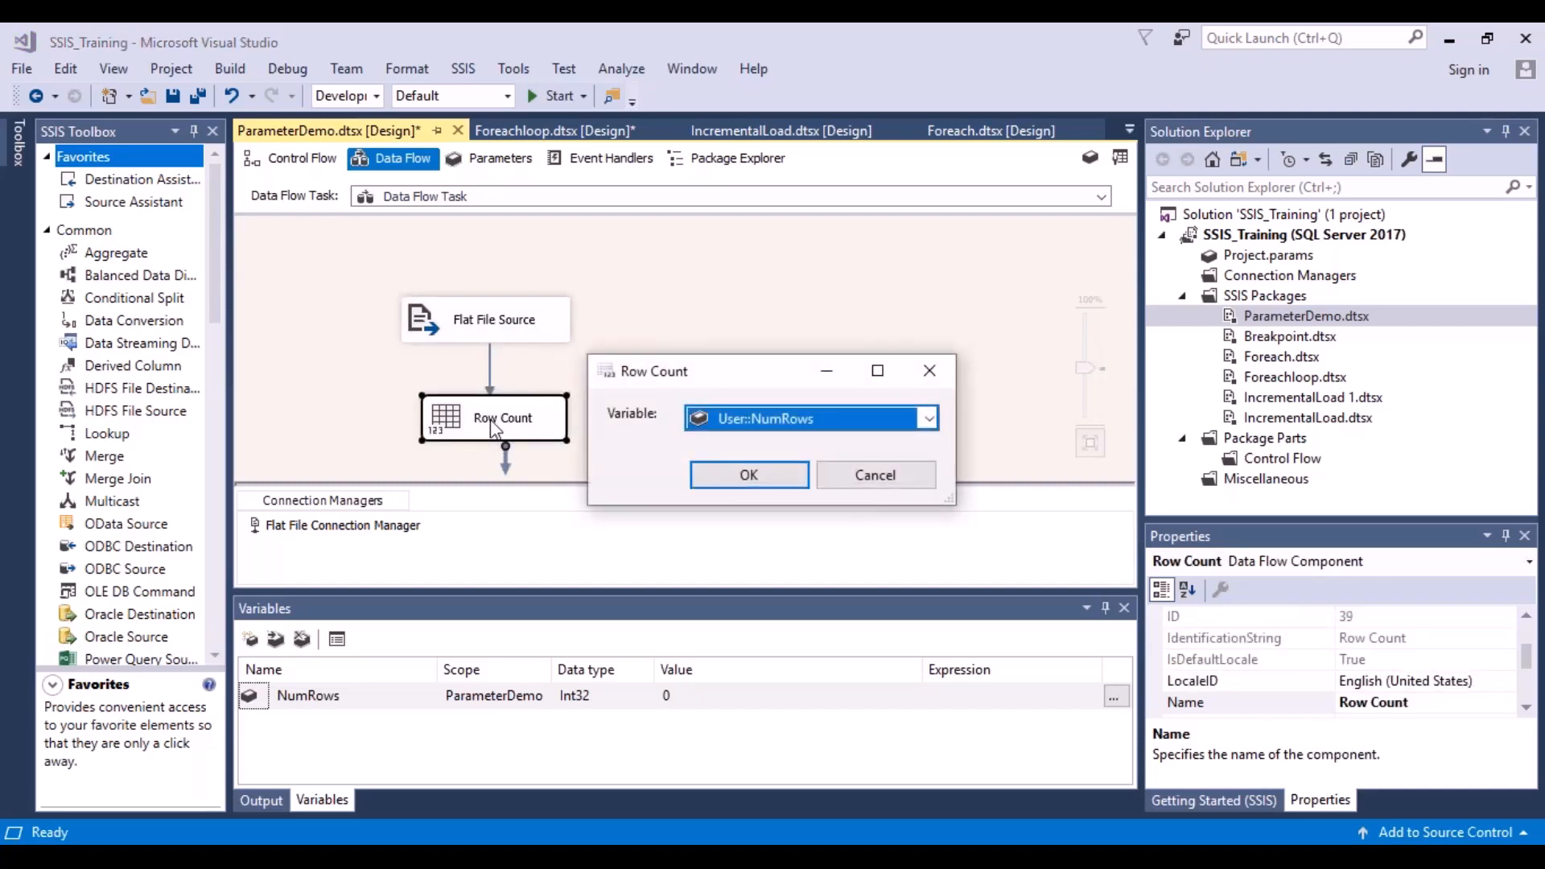
click(785, 472)
click(710, 341)
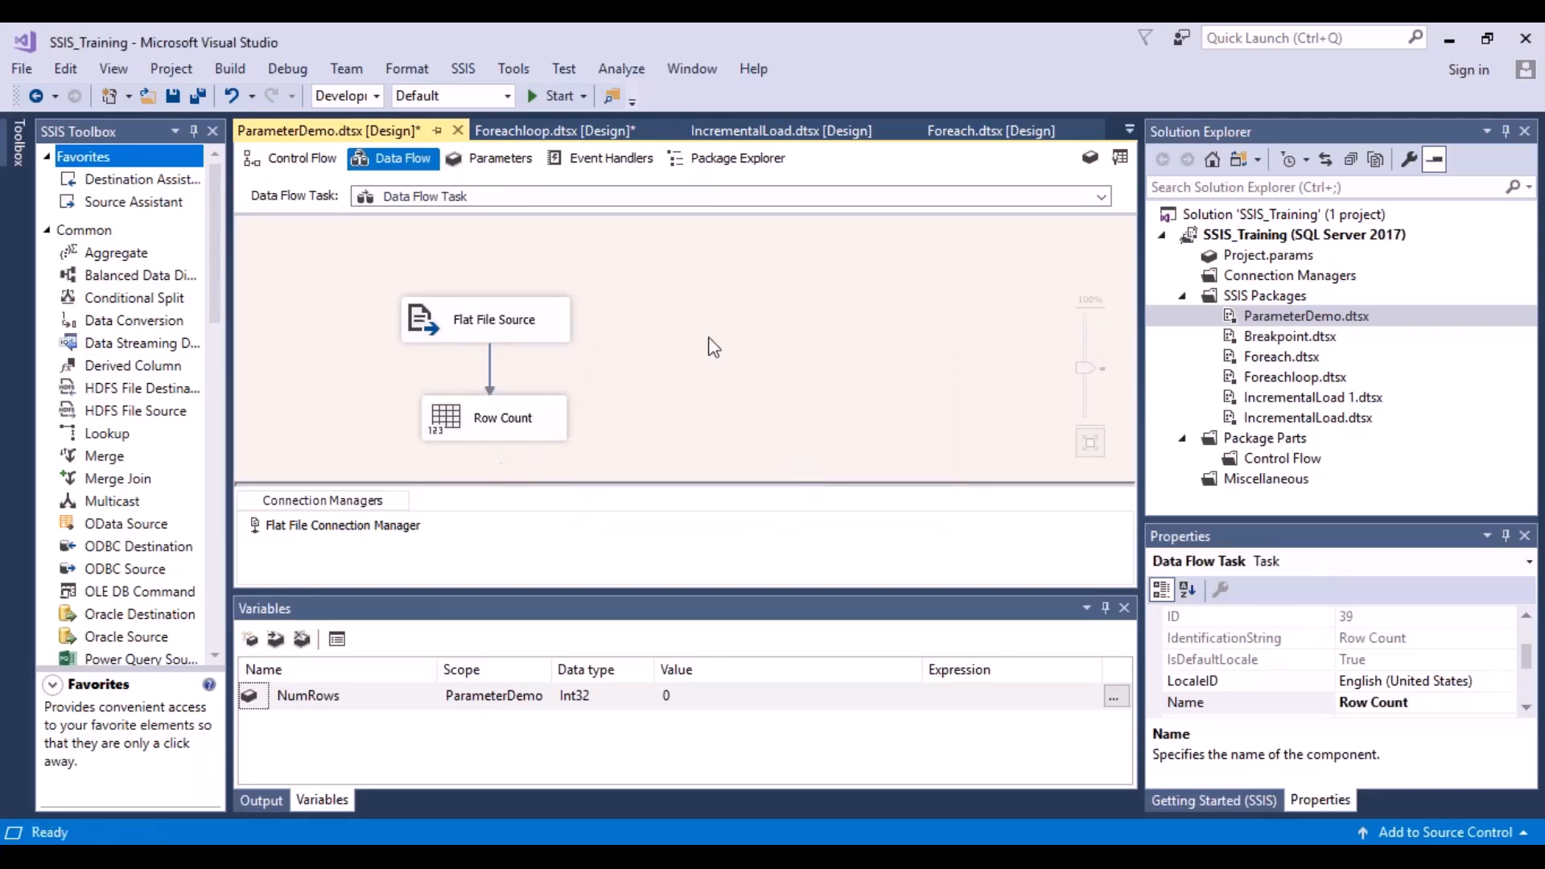
- Set the value of the ParameterDemo package's NumRows variable to 1
double_click(346, 697)
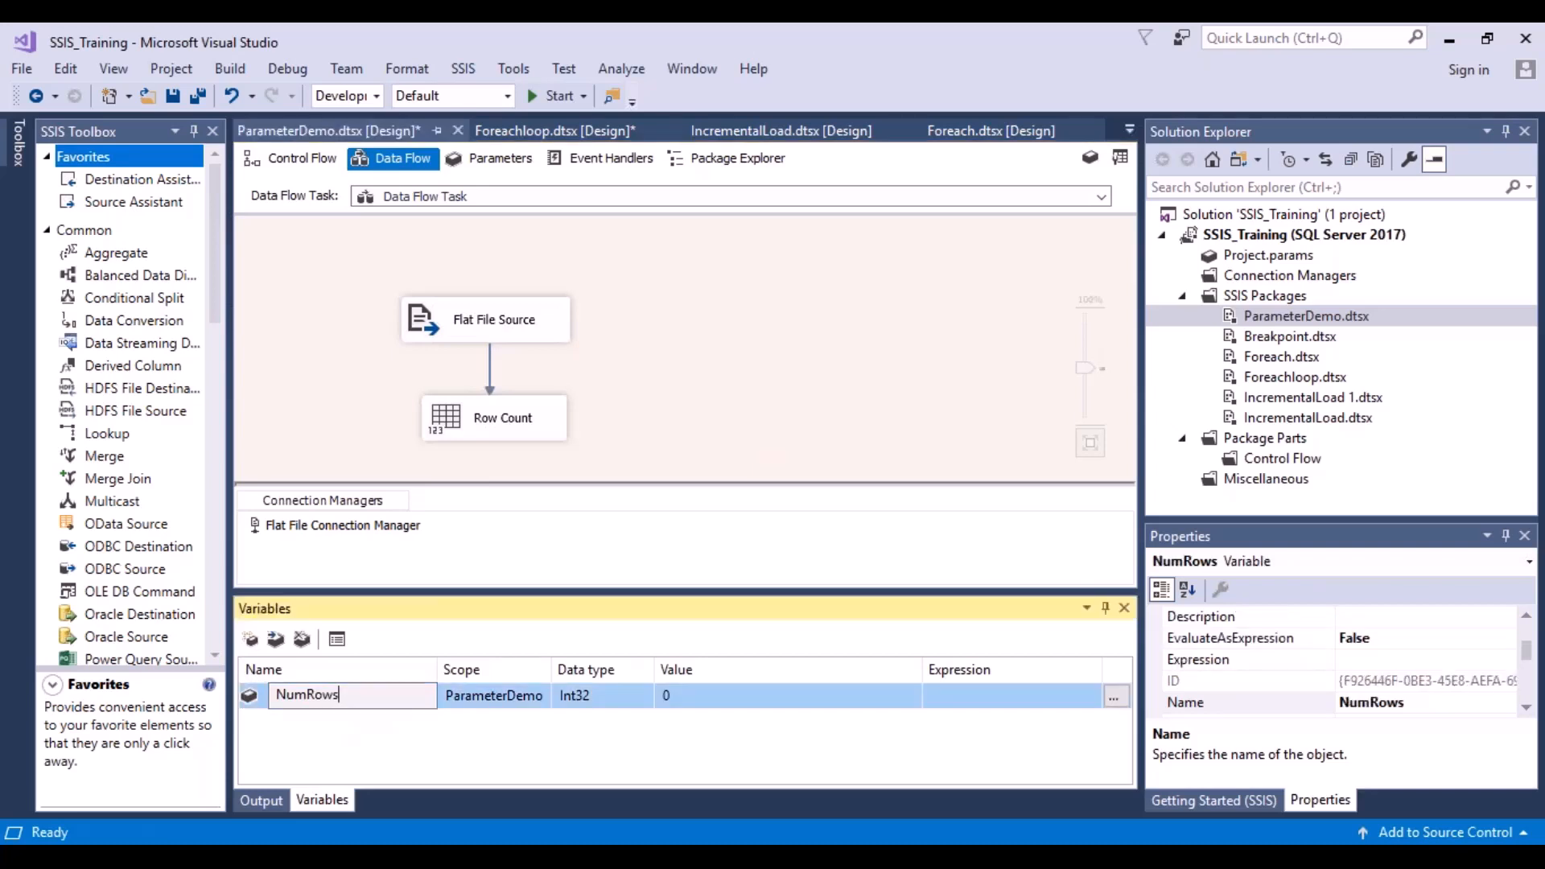
click(506, 696)
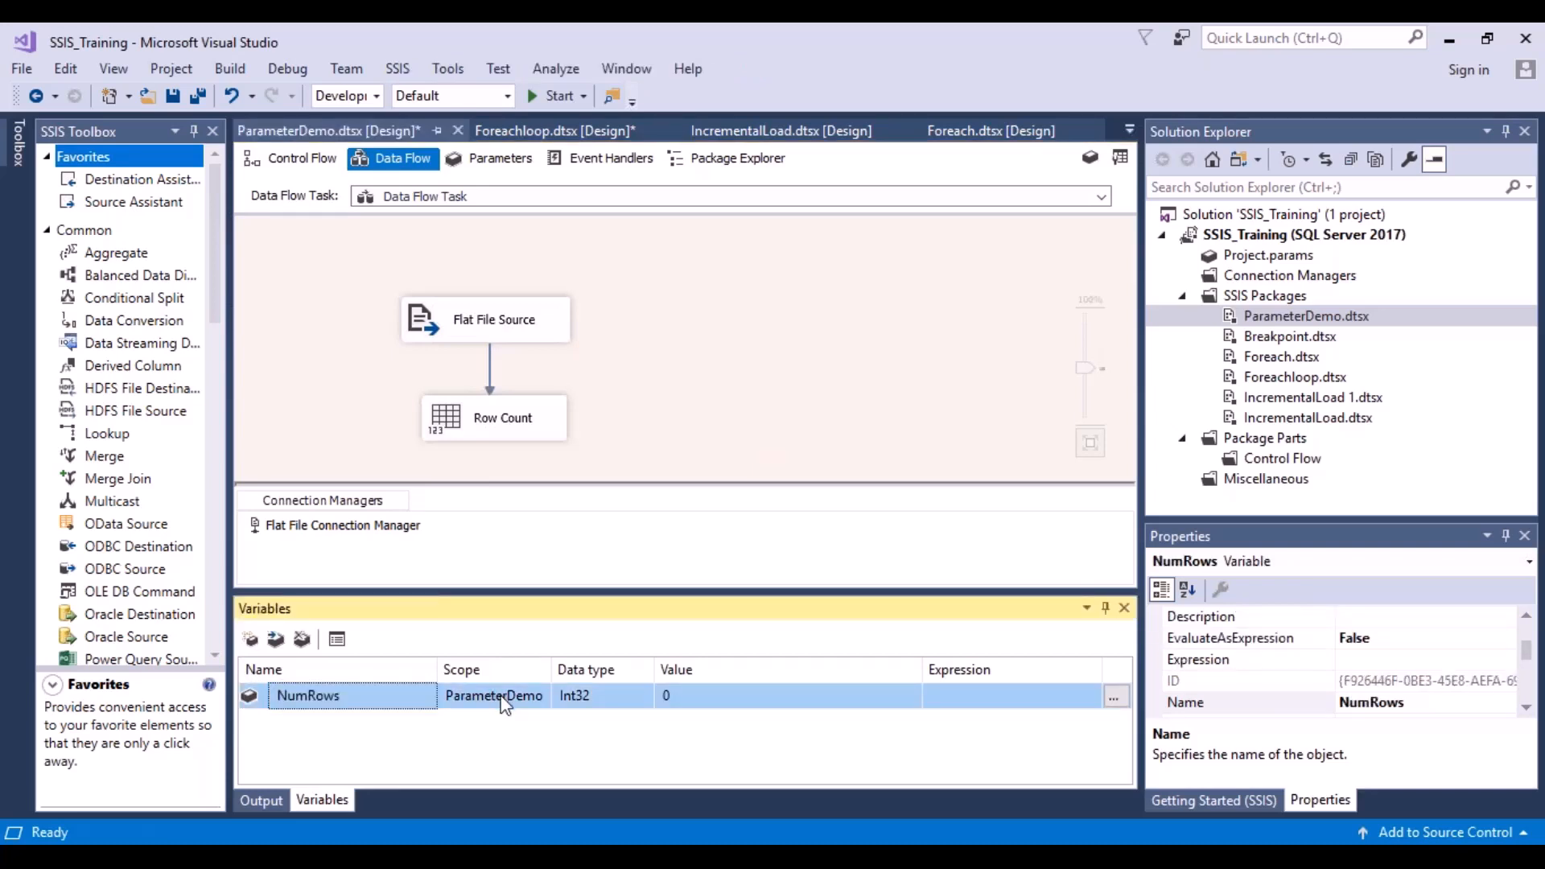
click(688, 706)
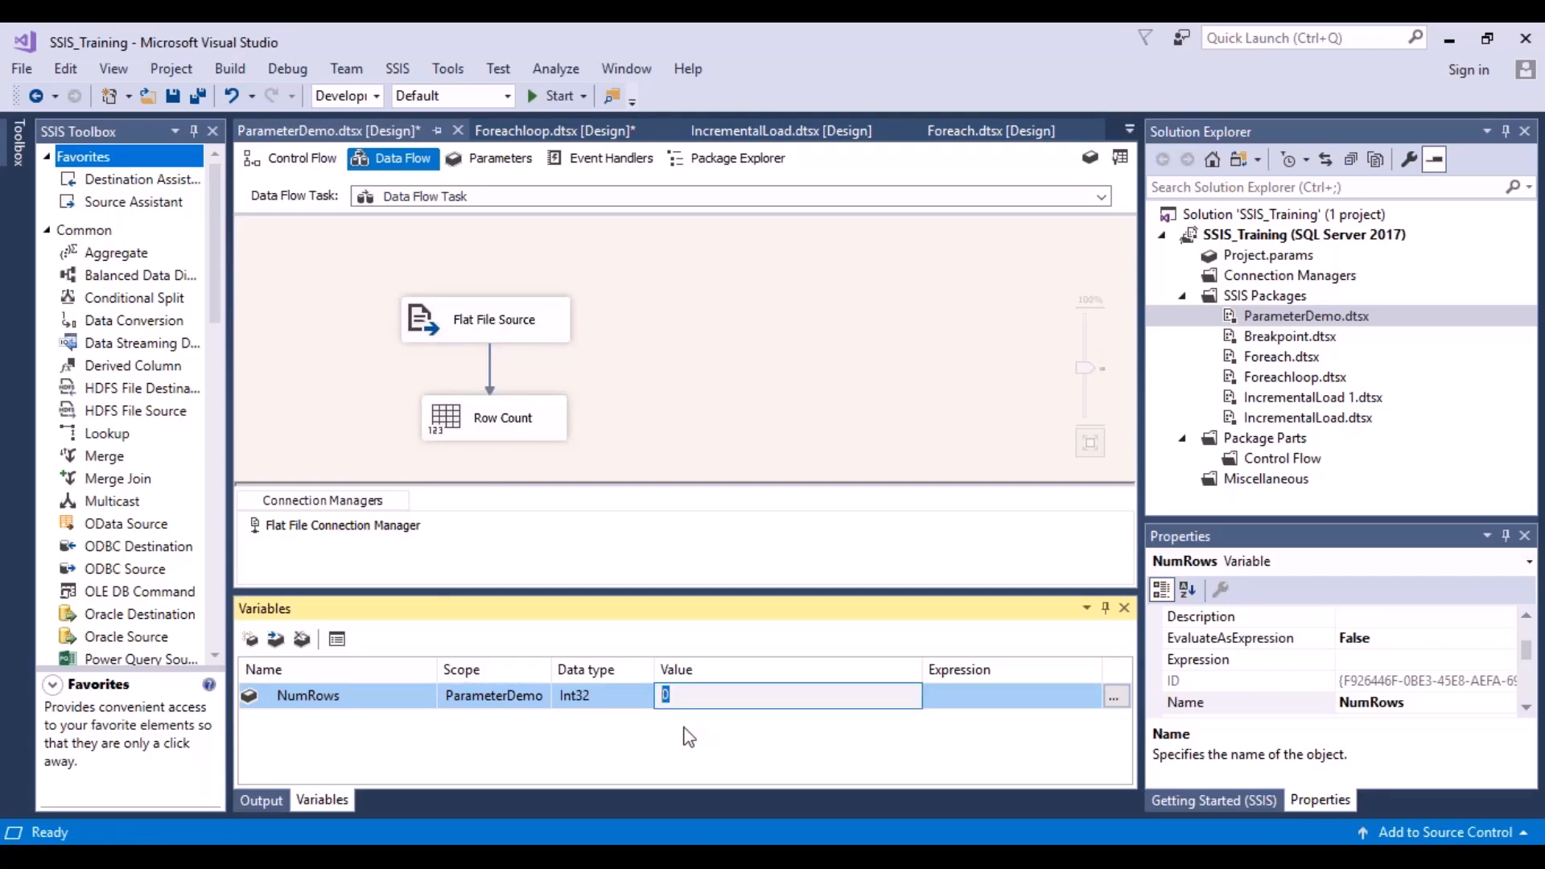
text(1)
click(760, 370)
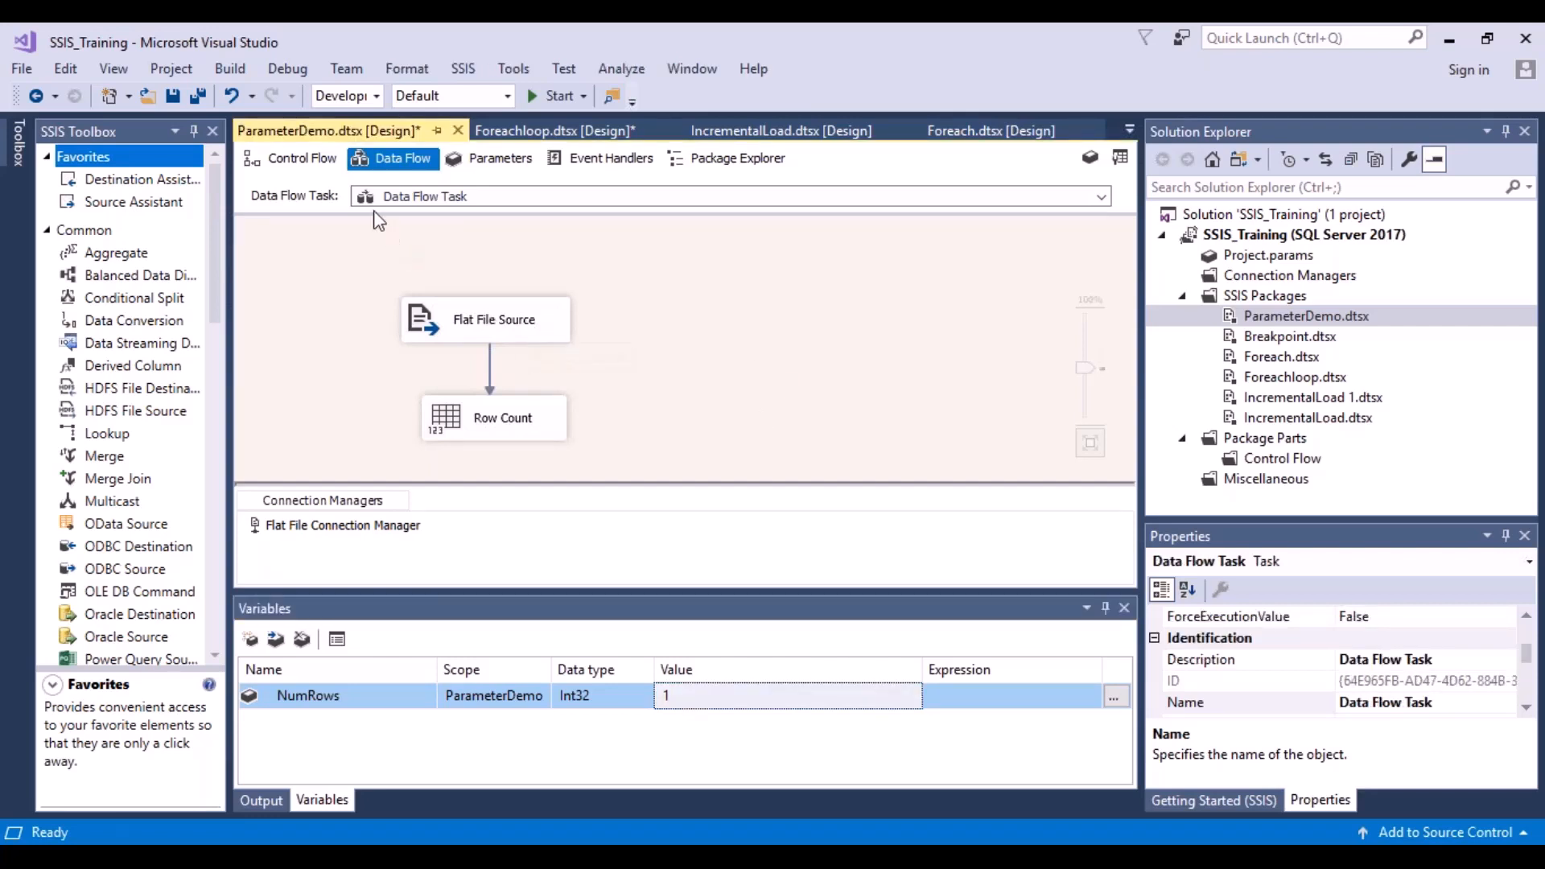
- Review the NumRows parameter of the ParameterDemo package, and add an extra parameter and delete it again
click(502, 160)
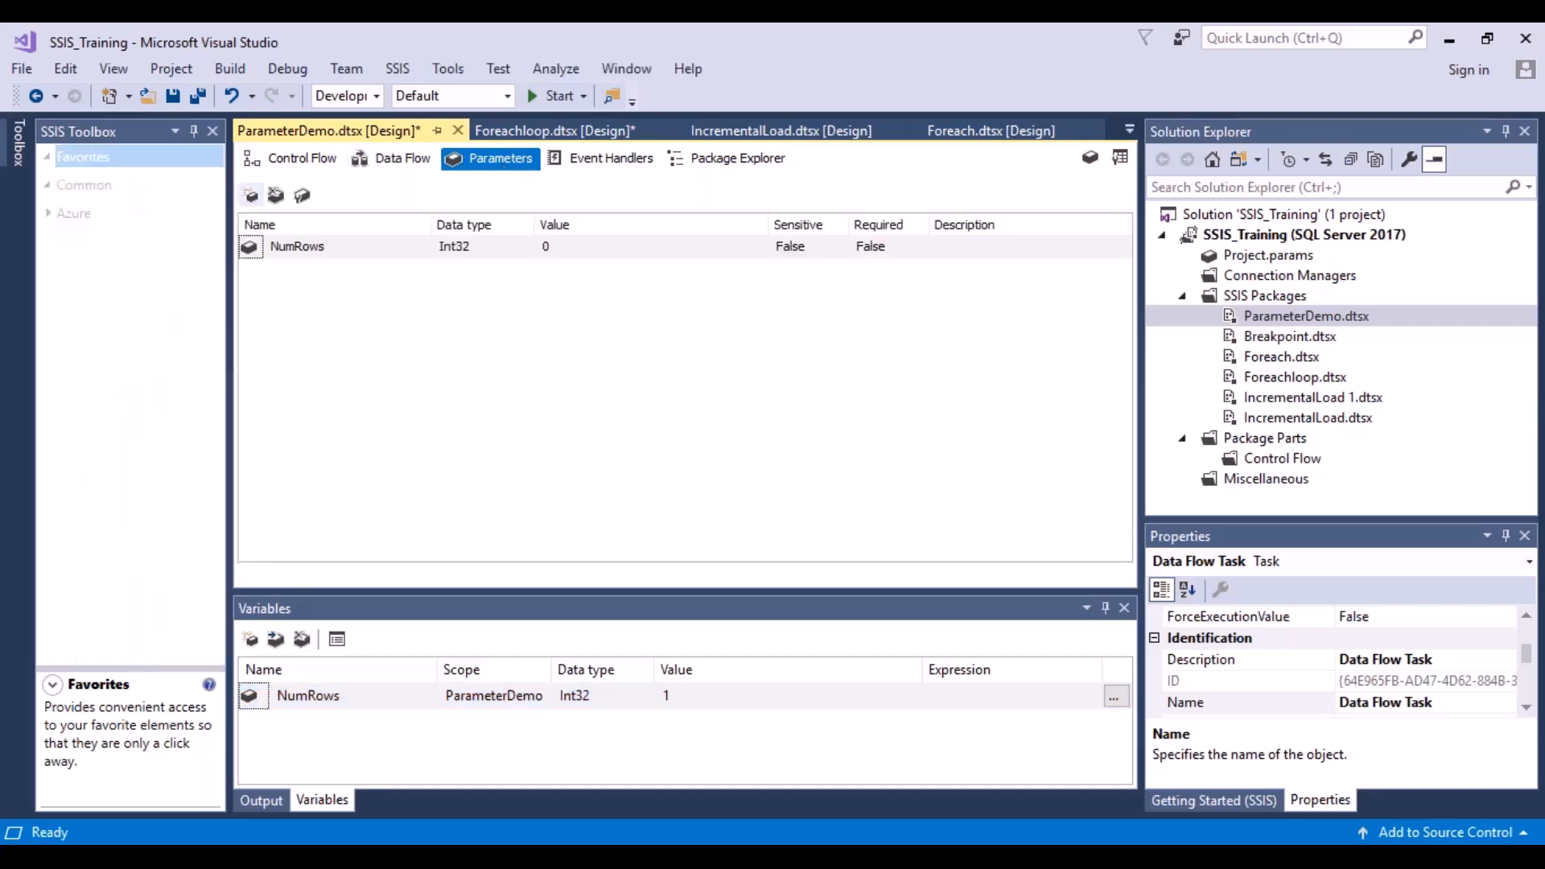
click(370, 249)
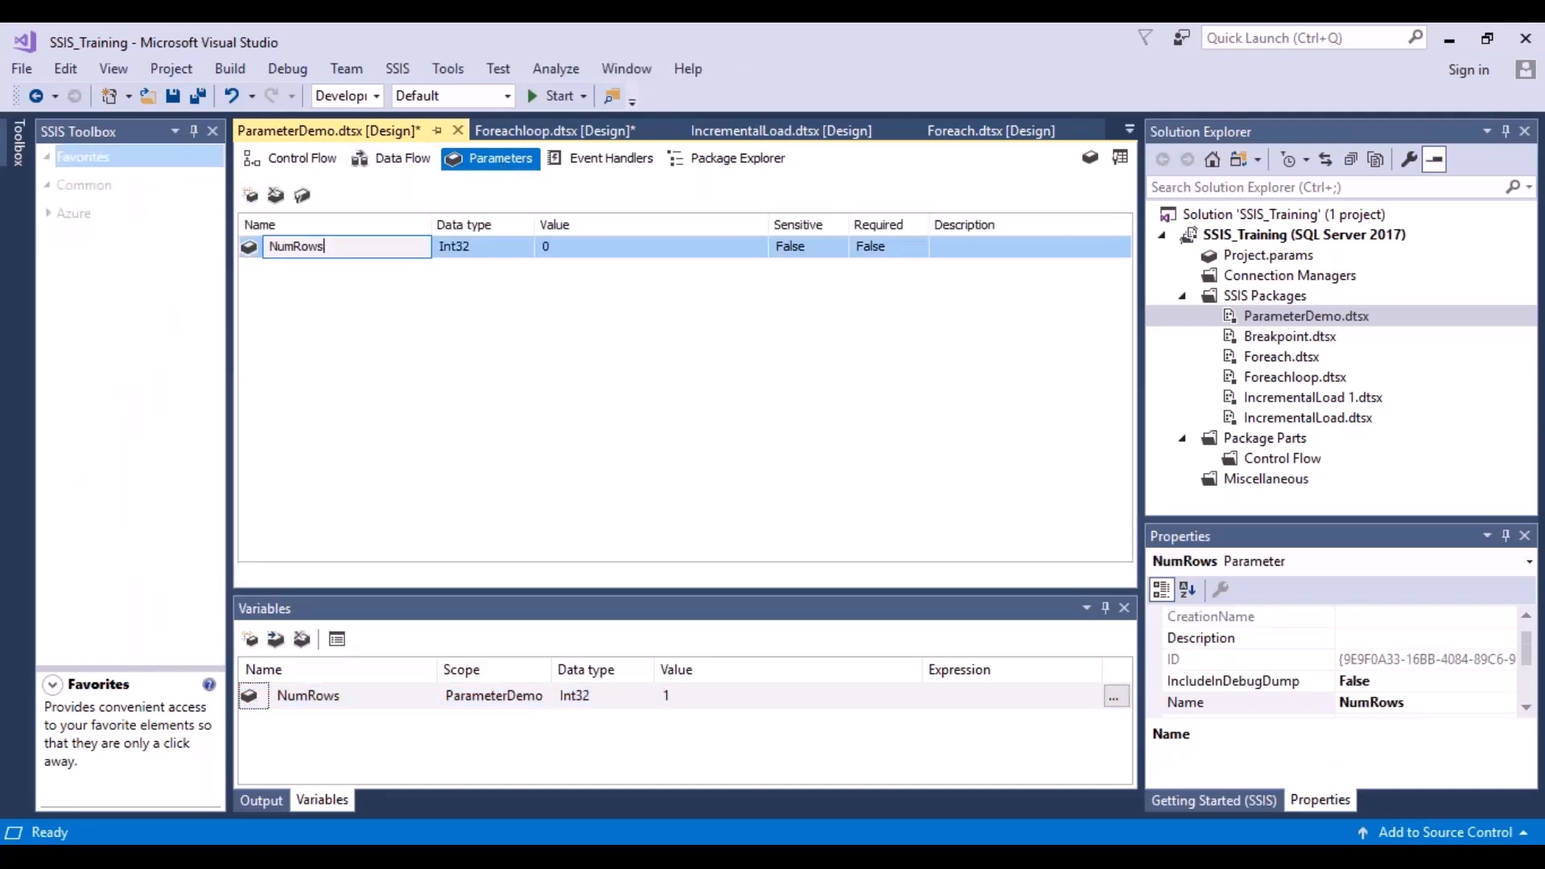
drag(344, 248, 269, 248)
click(506, 257)
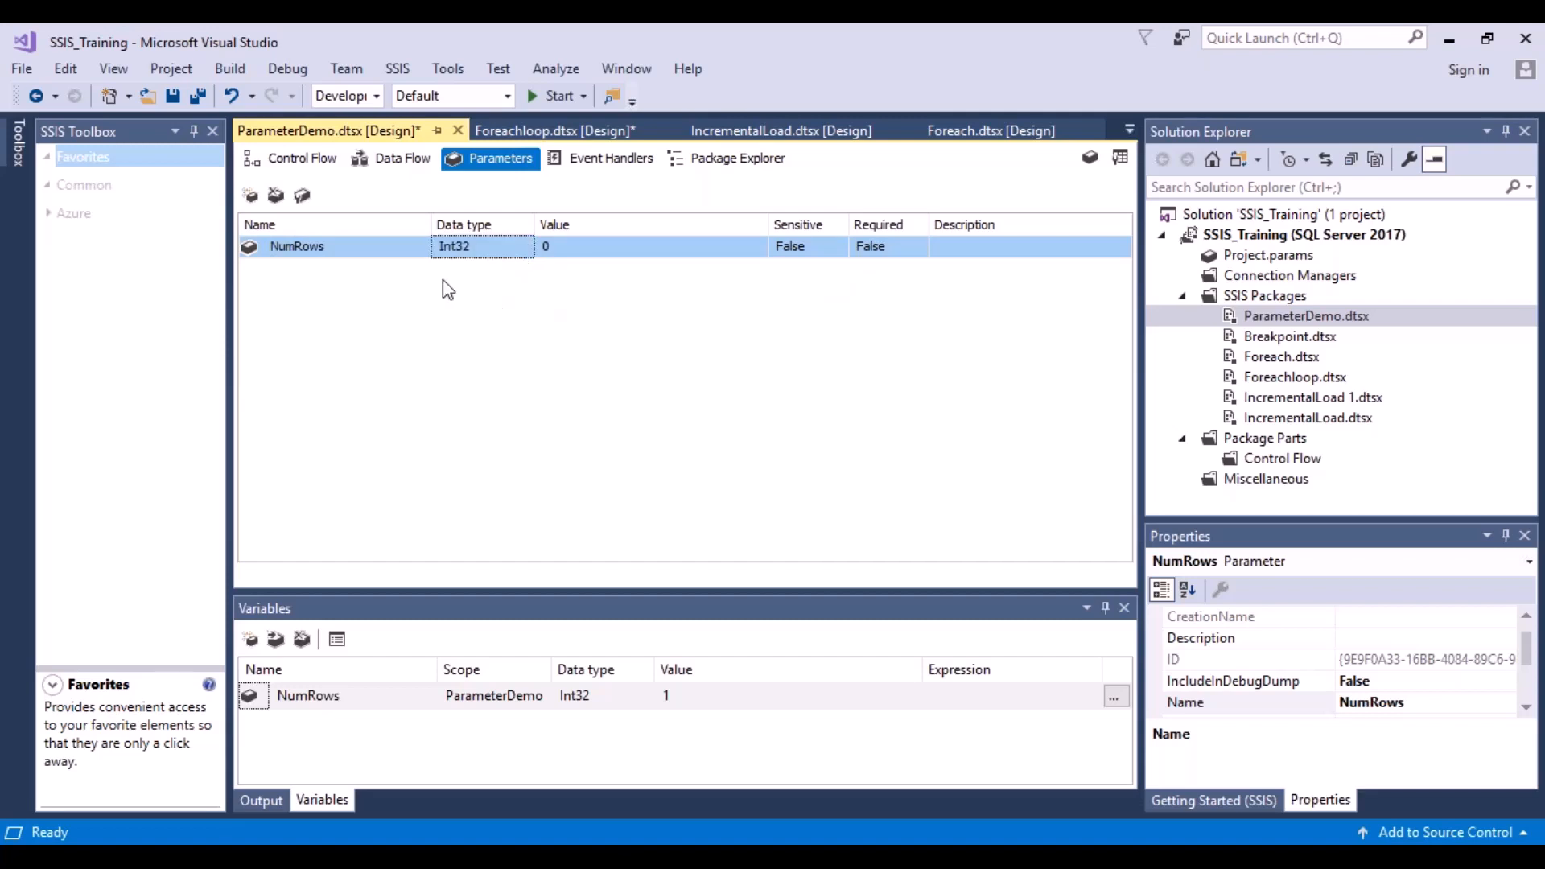
click(251, 195)
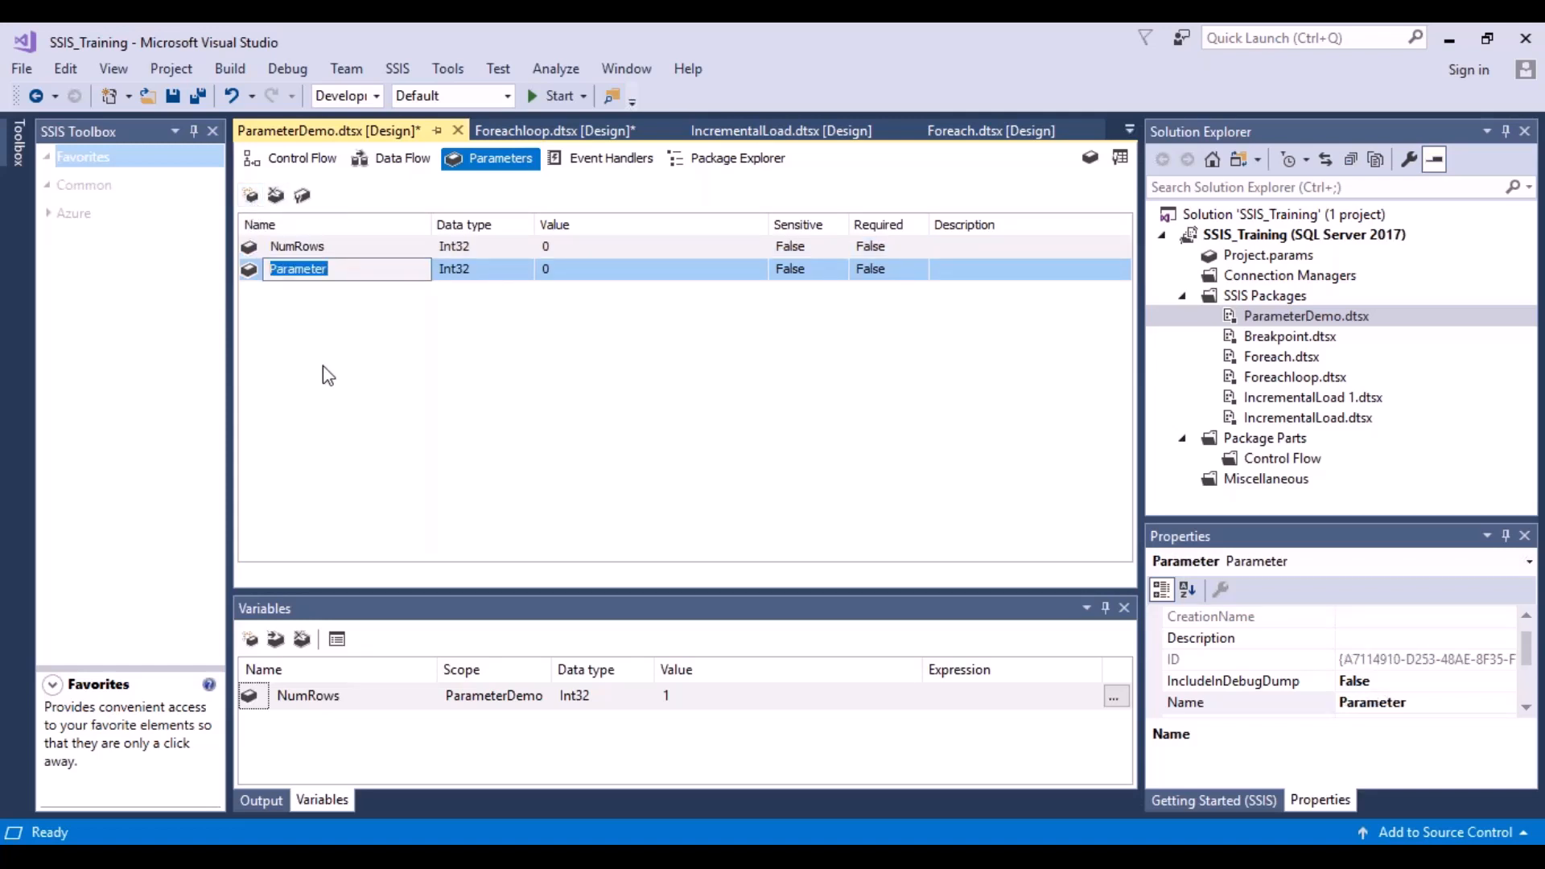
click(276, 196)
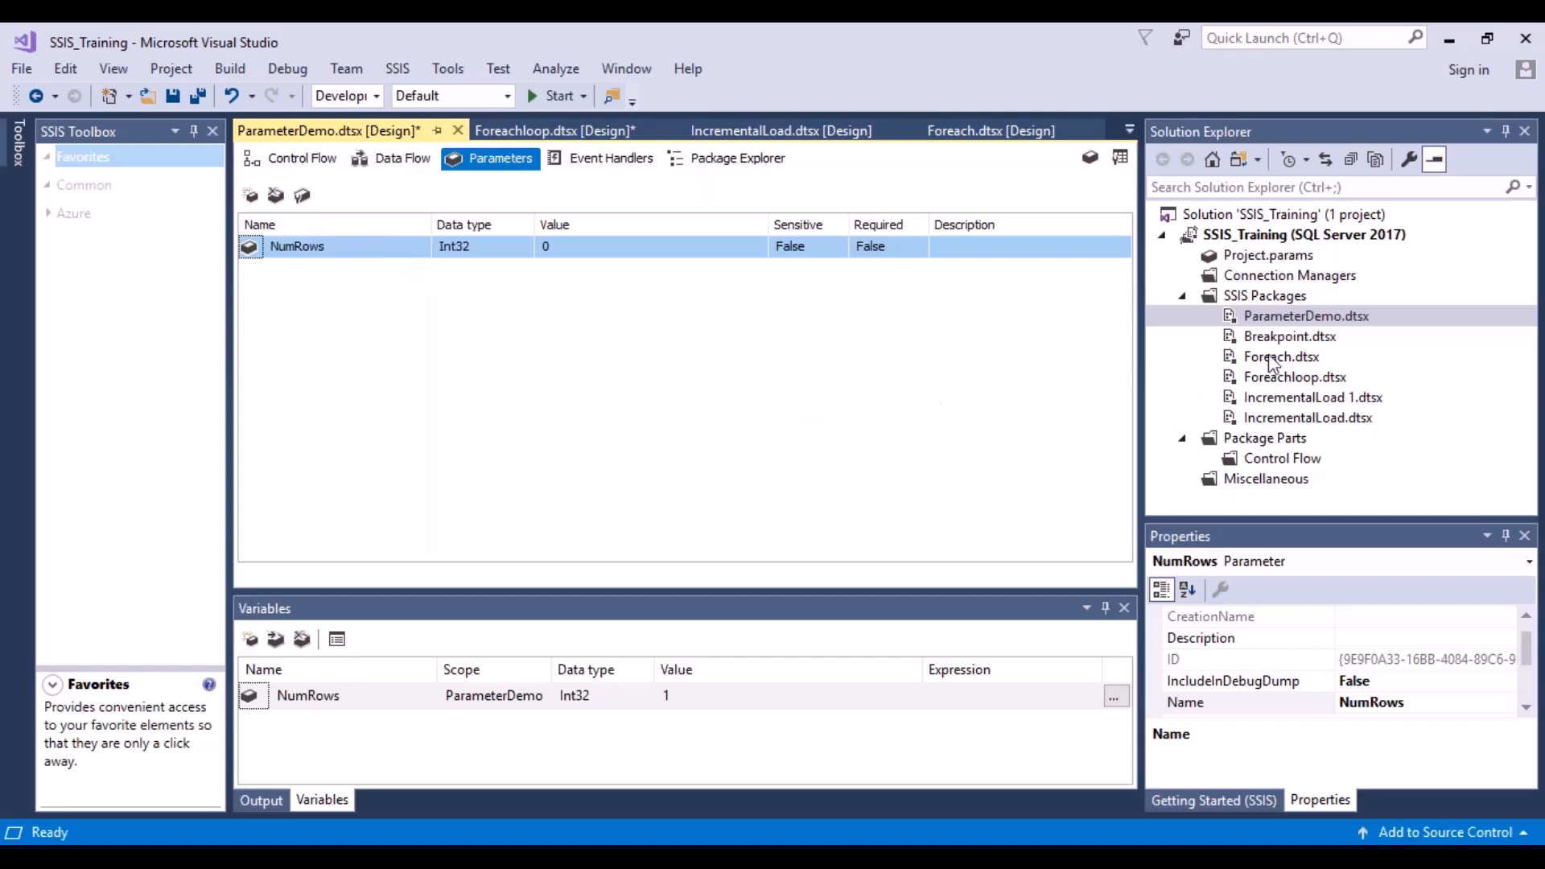
- Save the ParameterDemo package and start its deployment, connecting to destination server DESKTOP-346S0U7 with Windows Authentication
click(173, 95)
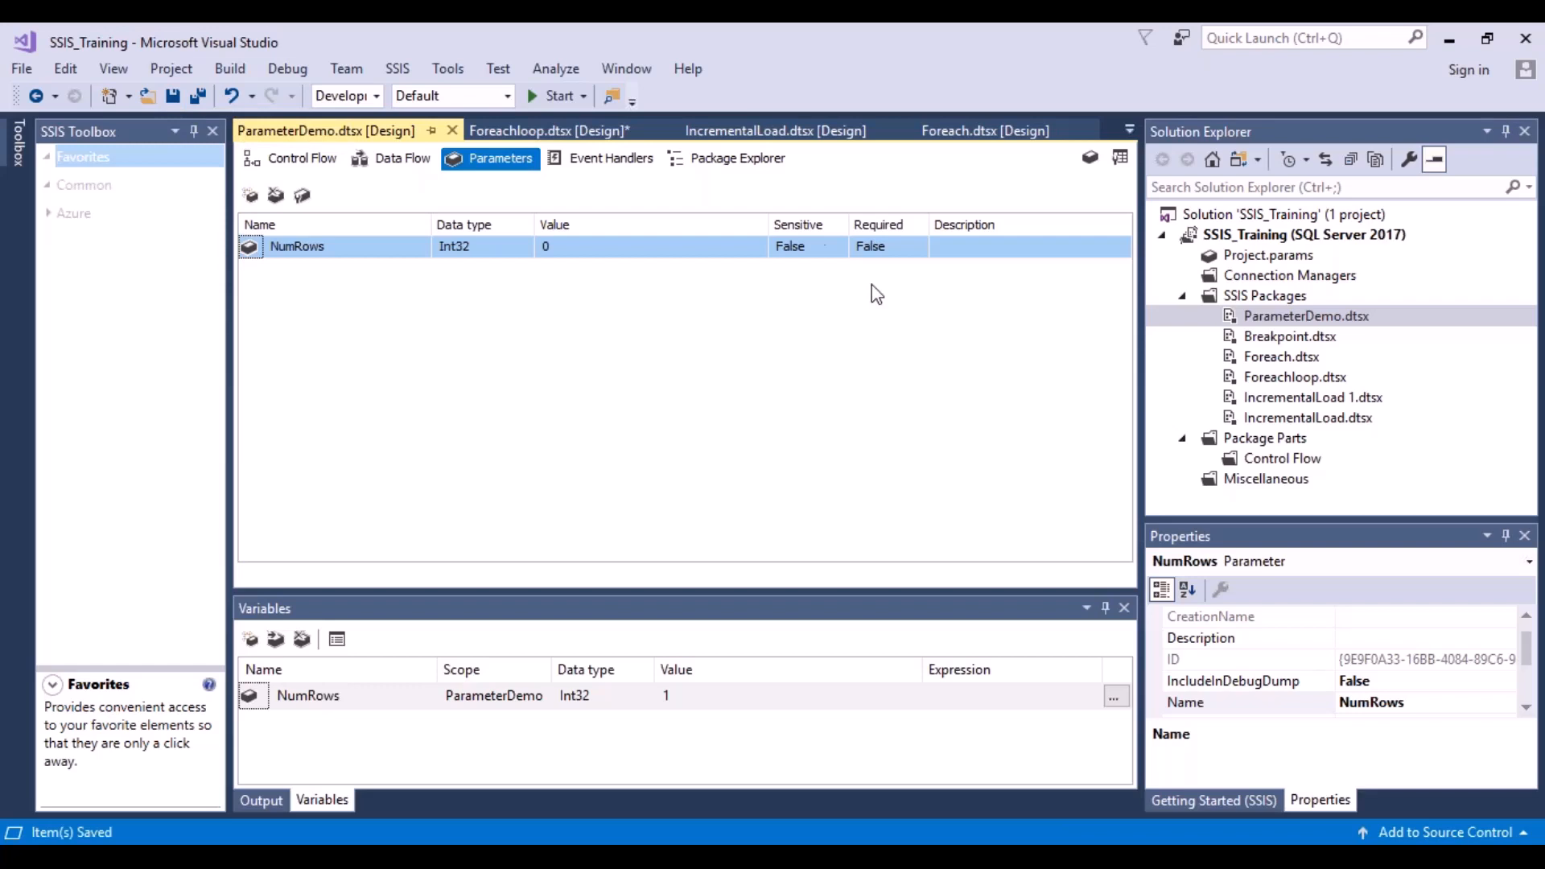
right_click(1298, 323)
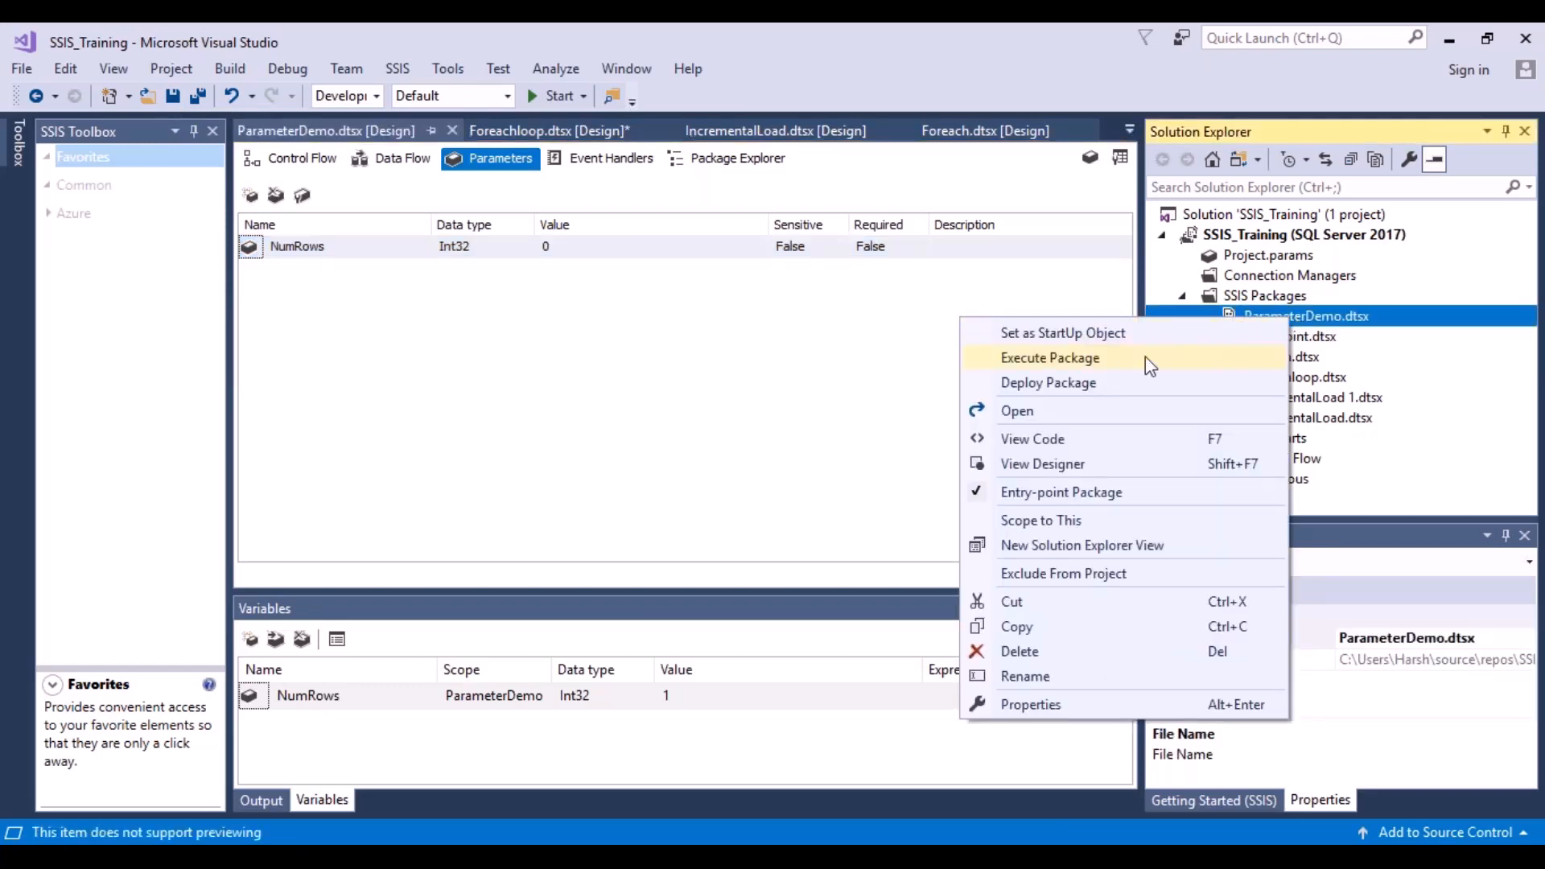
click(1090, 383)
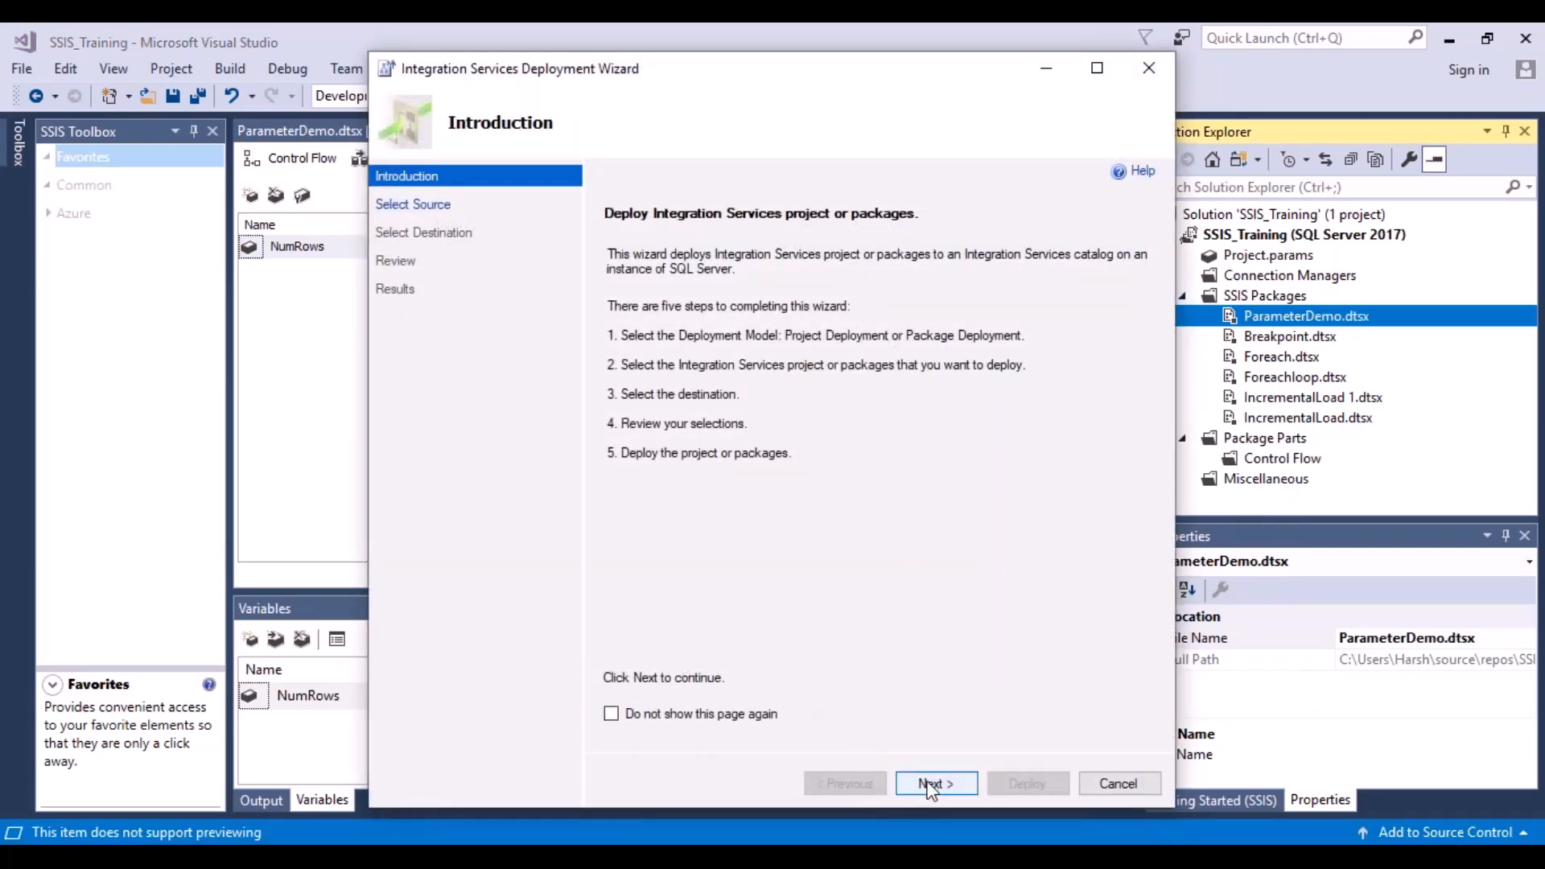
click(933, 779)
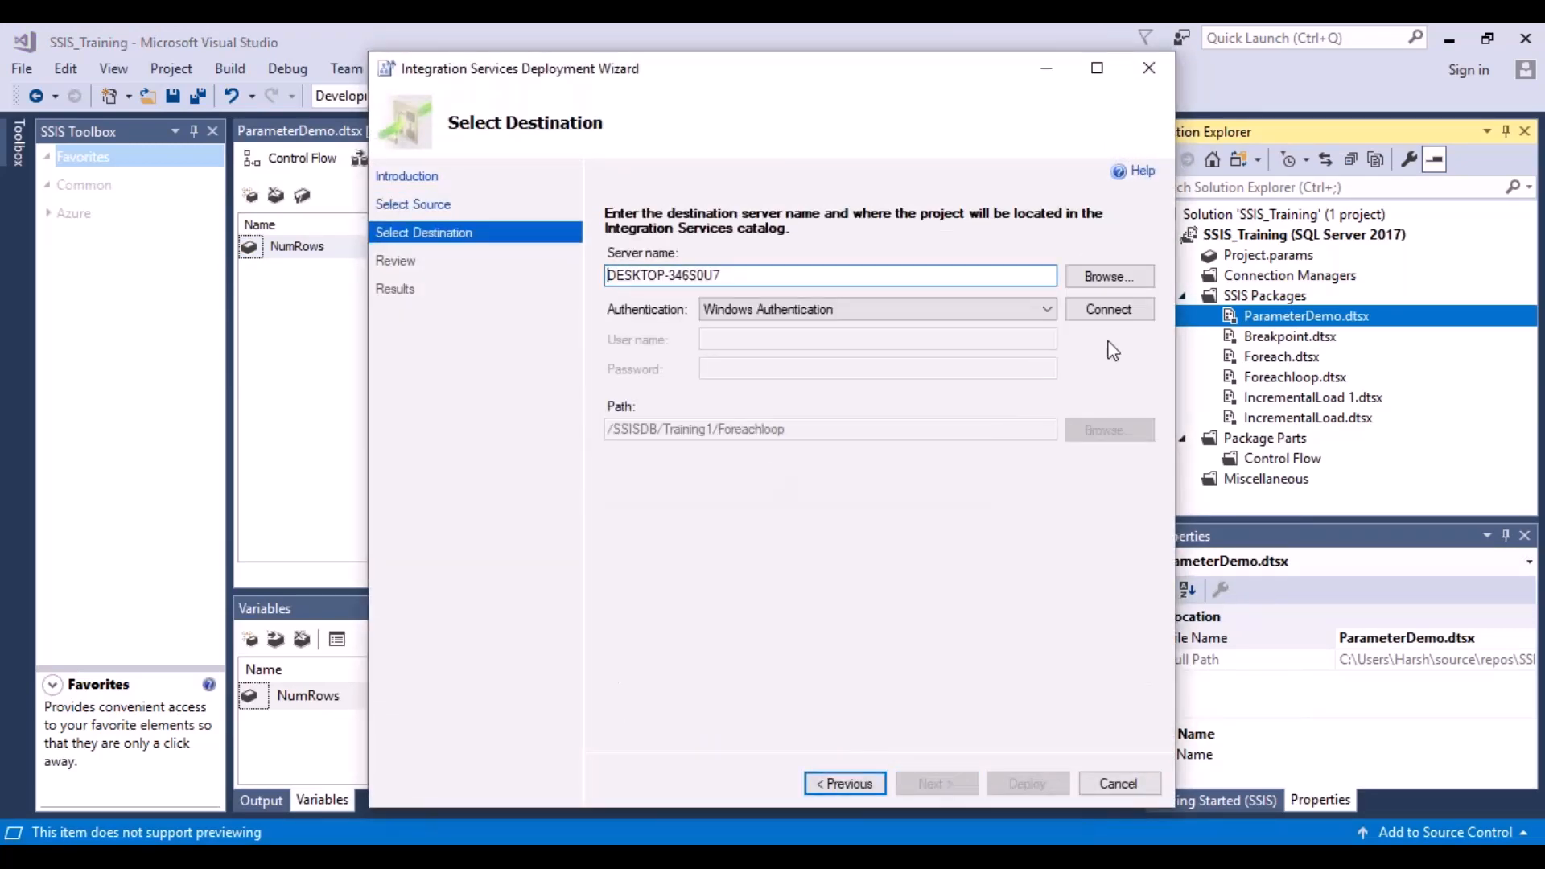
click(1126, 308)
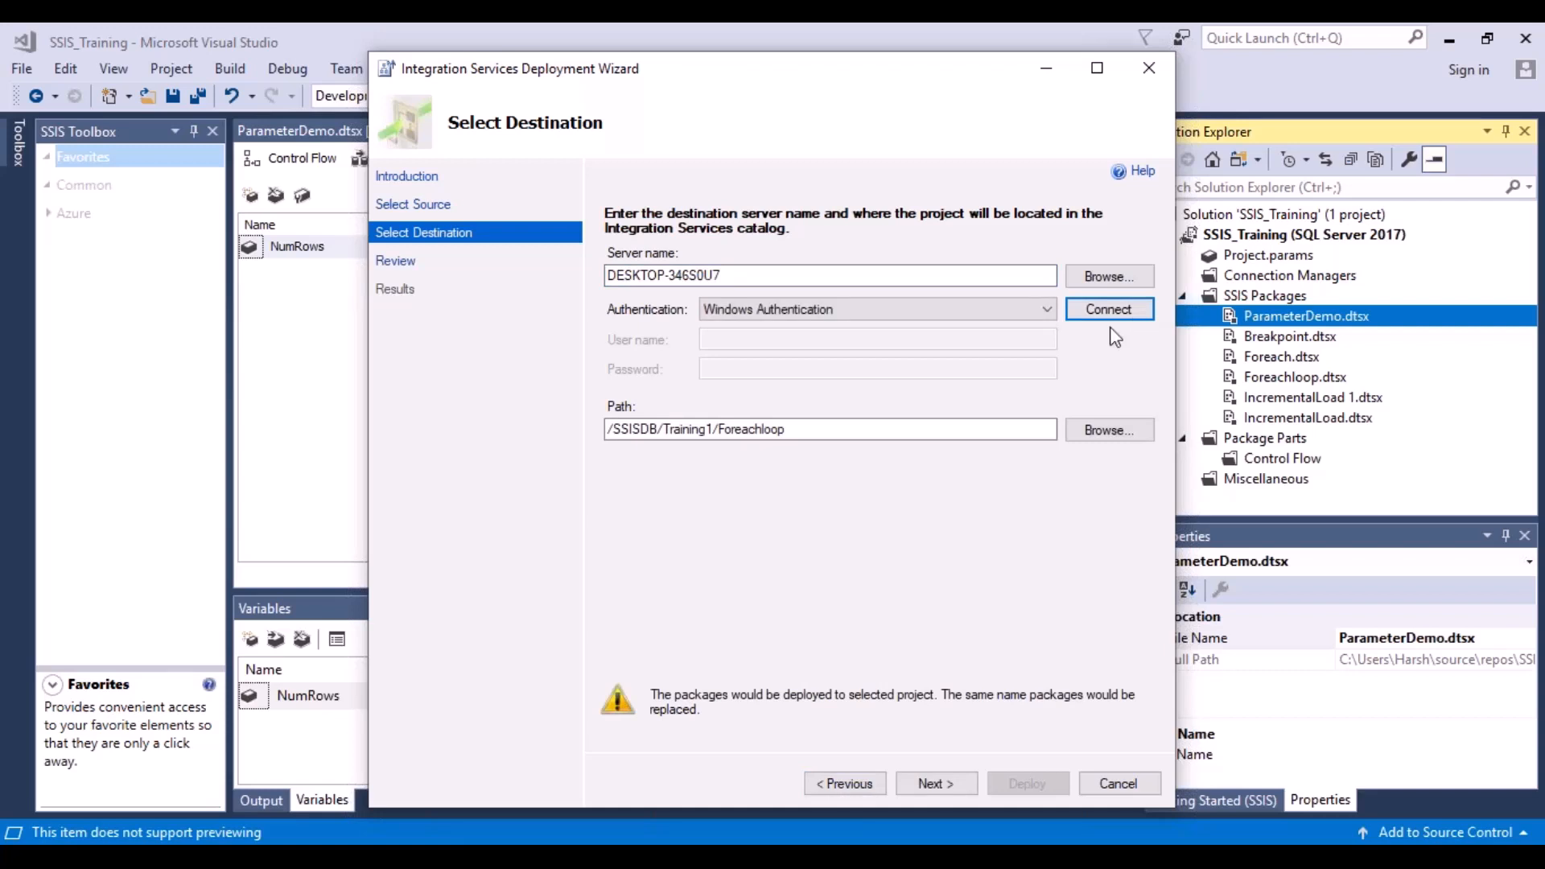
- Create a new project named ParameterDemo in the Training1 folder of SSISDB and choose it as the deployment destination
click(1104, 435)
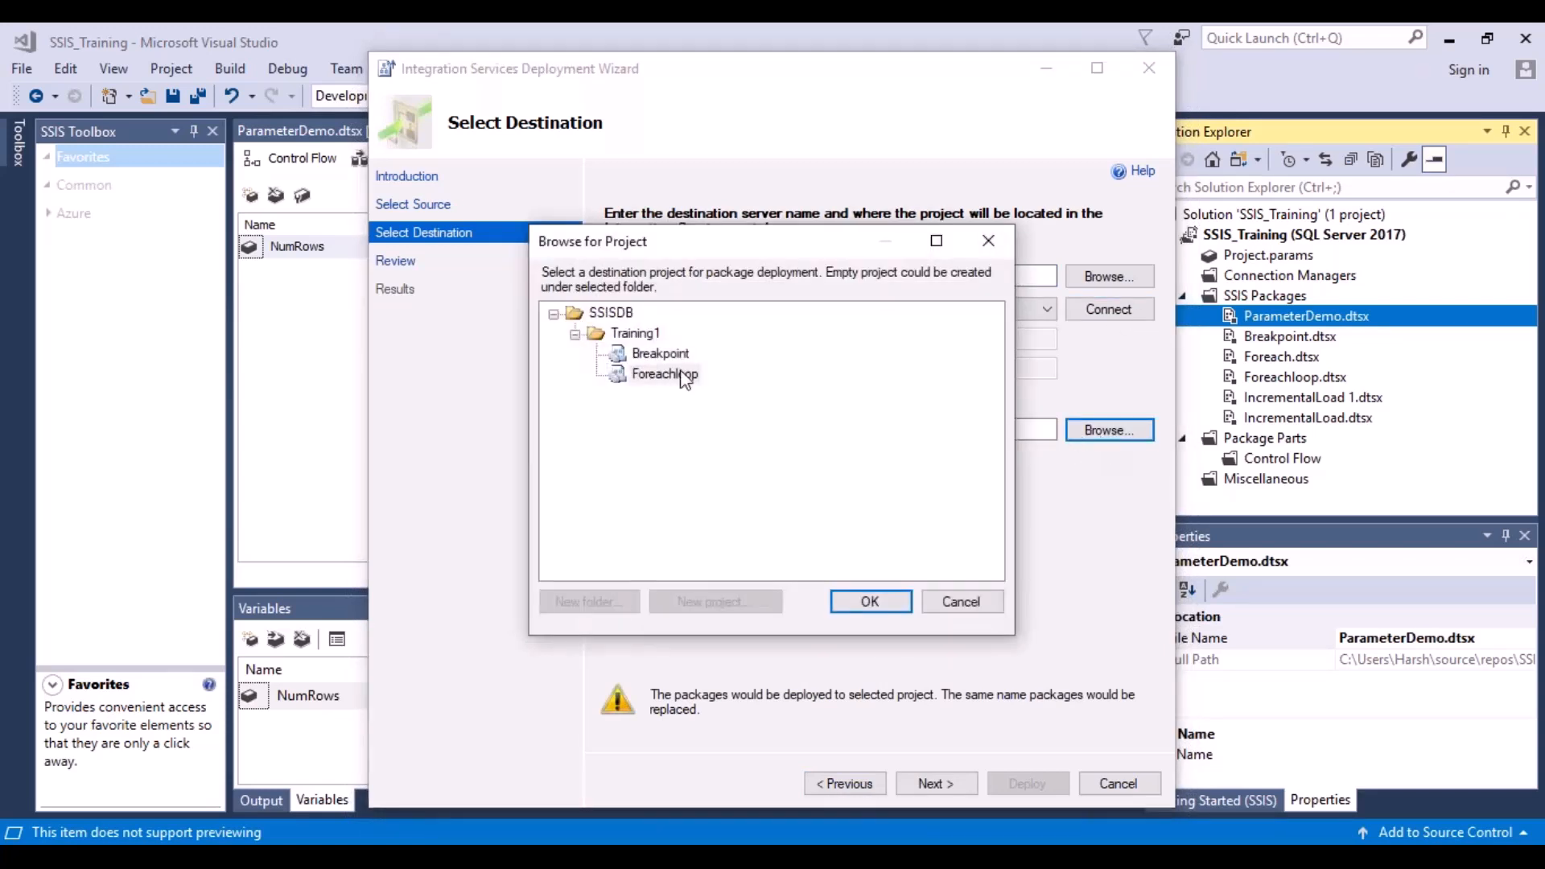
click(635, 335)
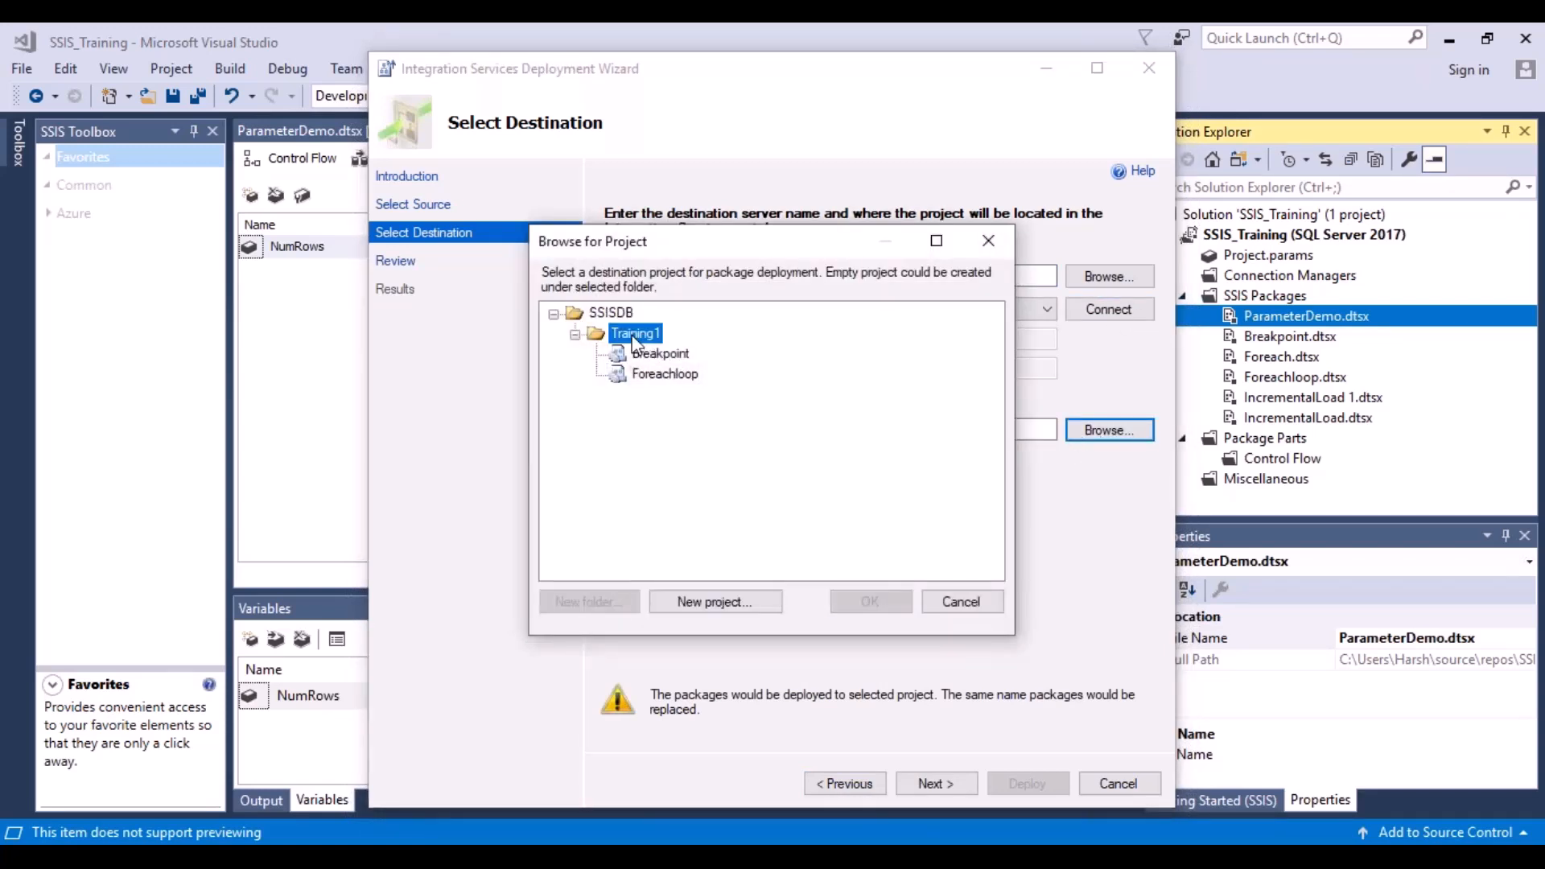
click(727, 603)
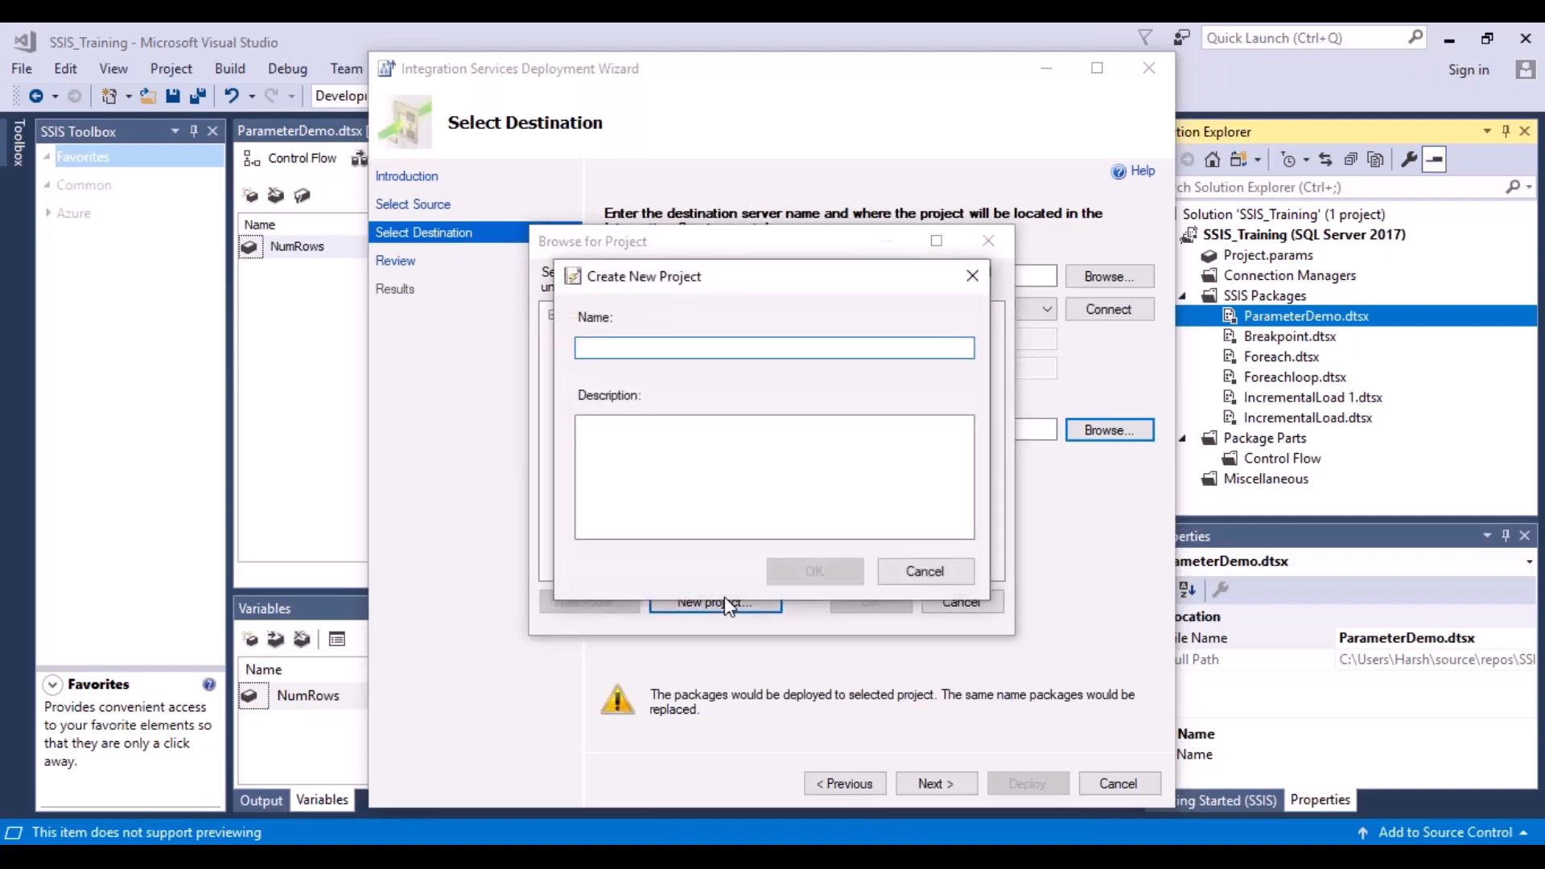
text(Parame)
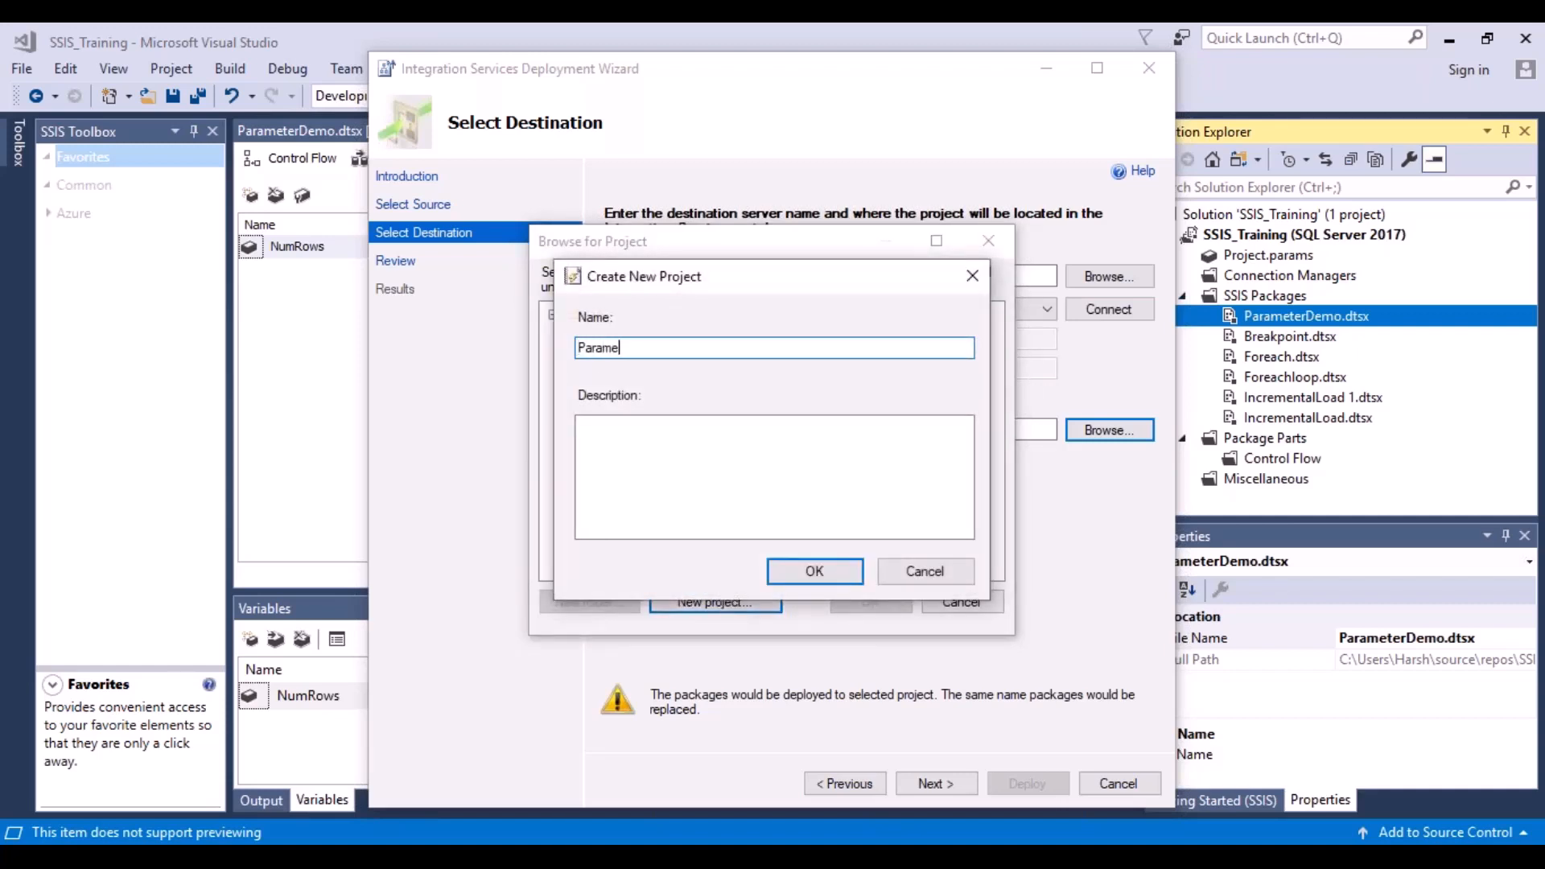
text(terDemo)
click(817, 573)
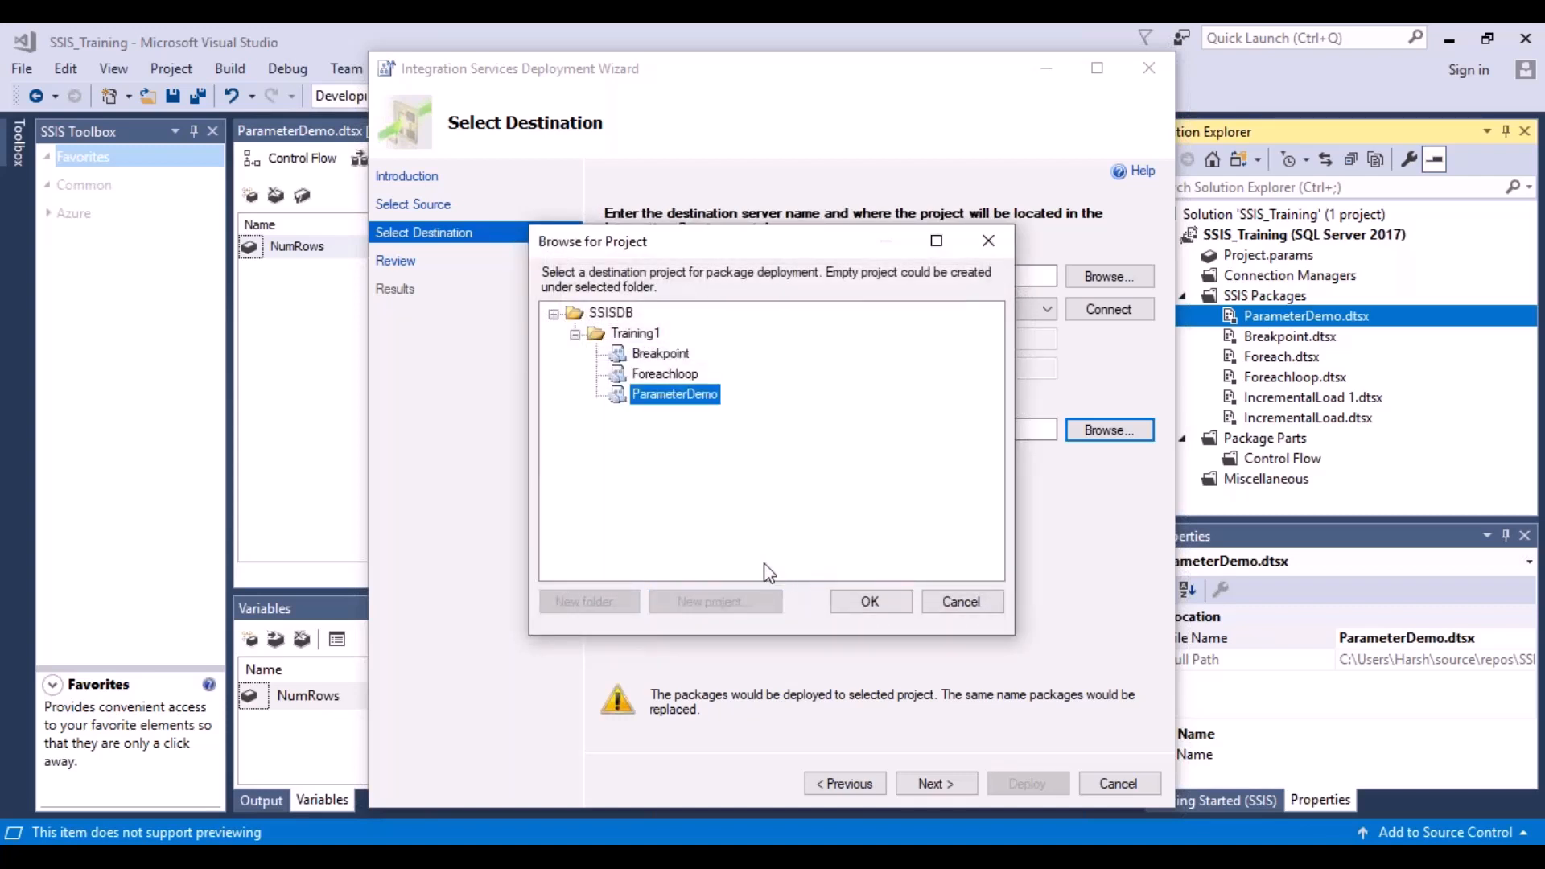
click(890, 601)
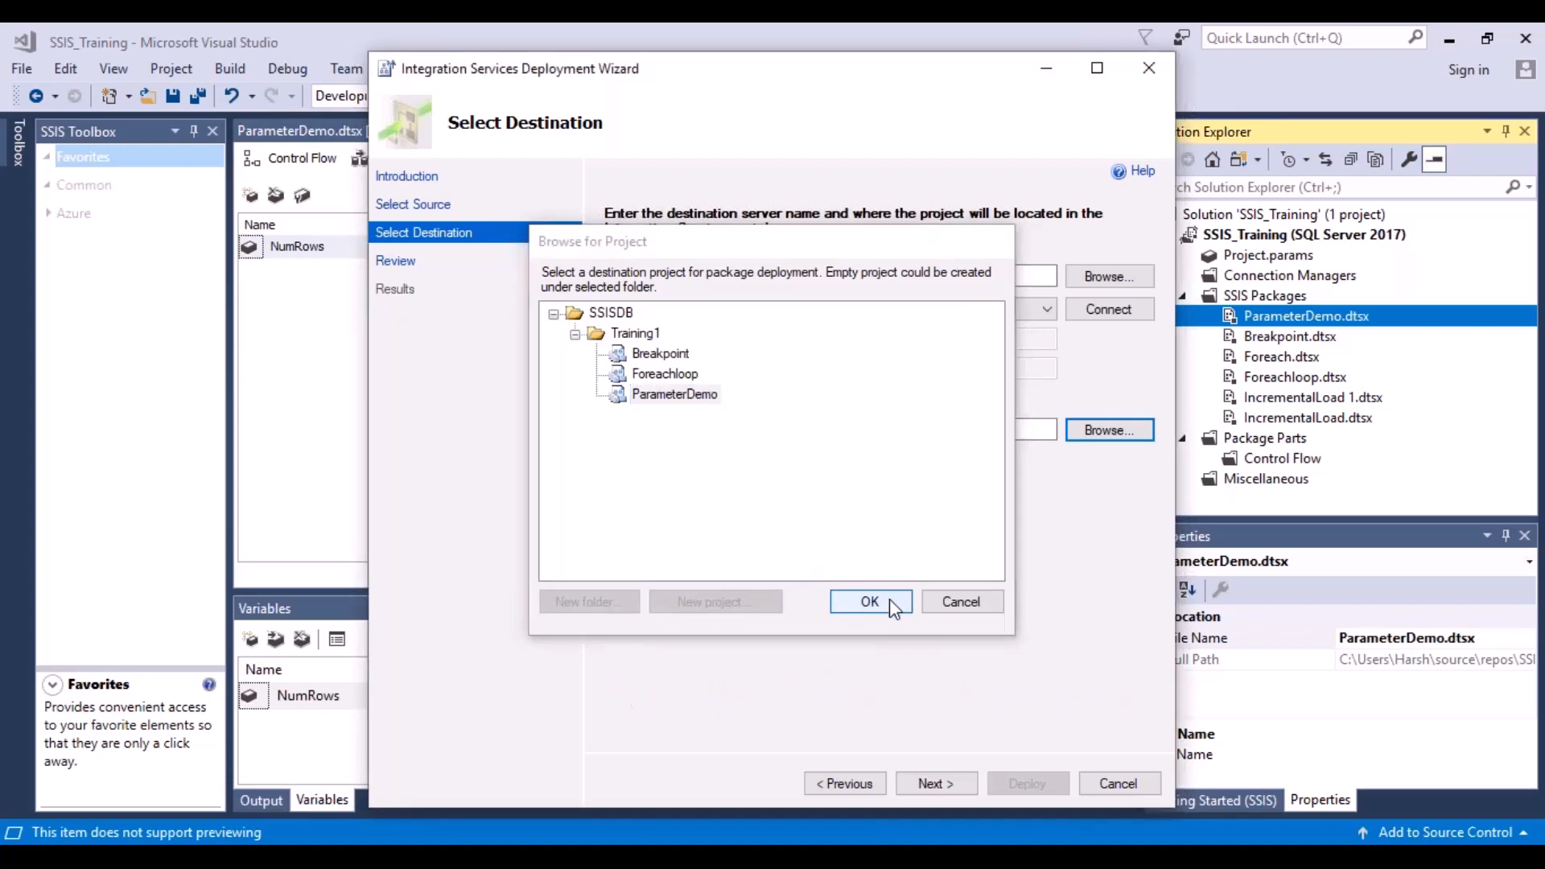
- Deploy the ParameterDemo package to /SSISDB/Training1/ParameterDemo and close the deployment wizard
click(936, 785)
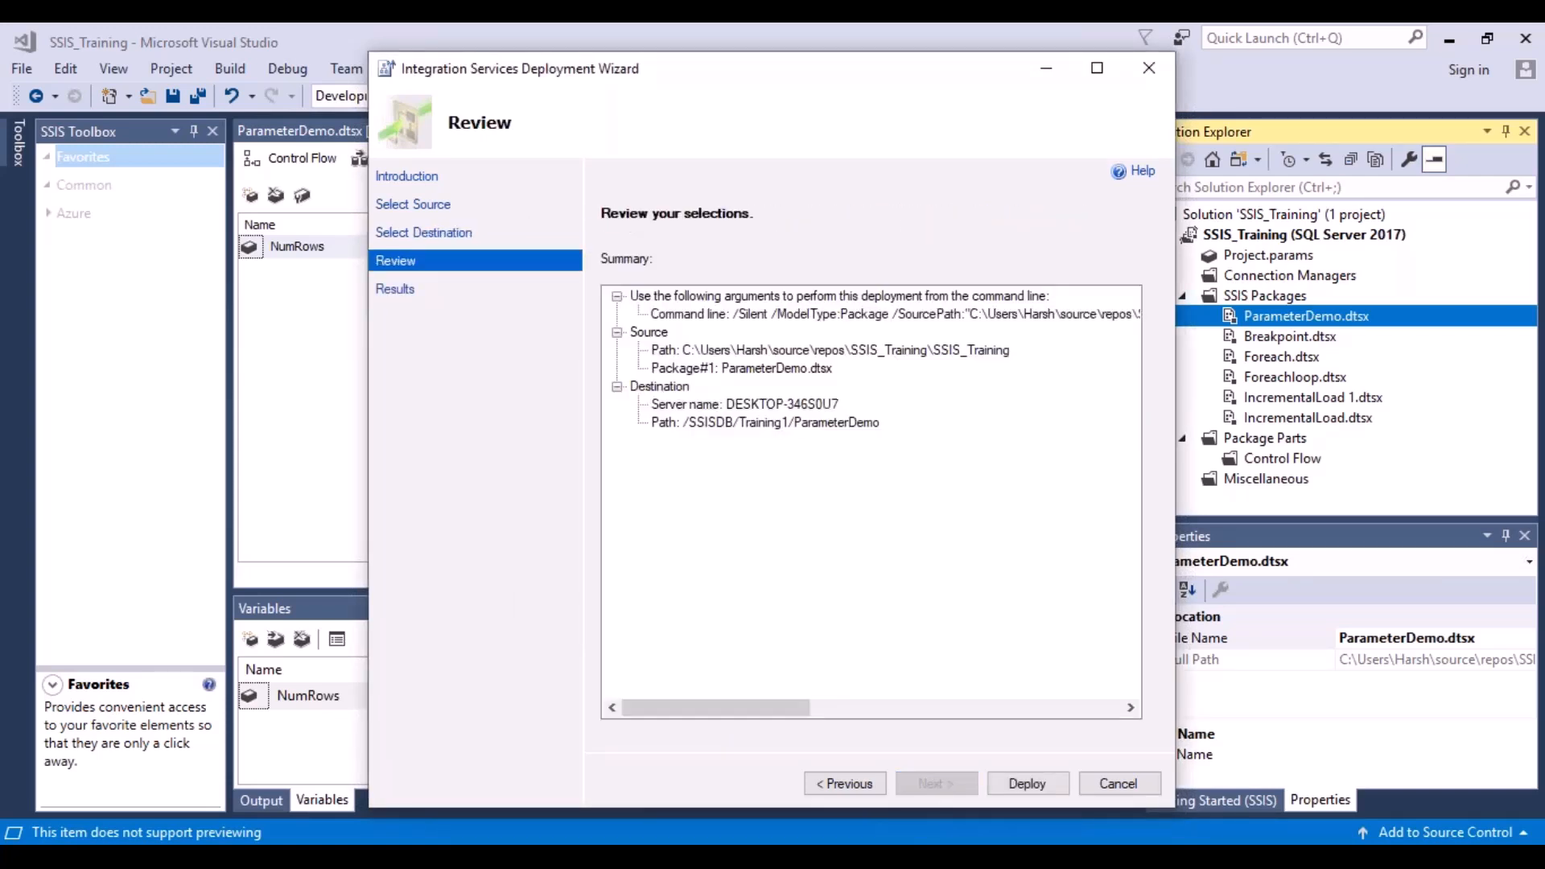
click(1020, 787)
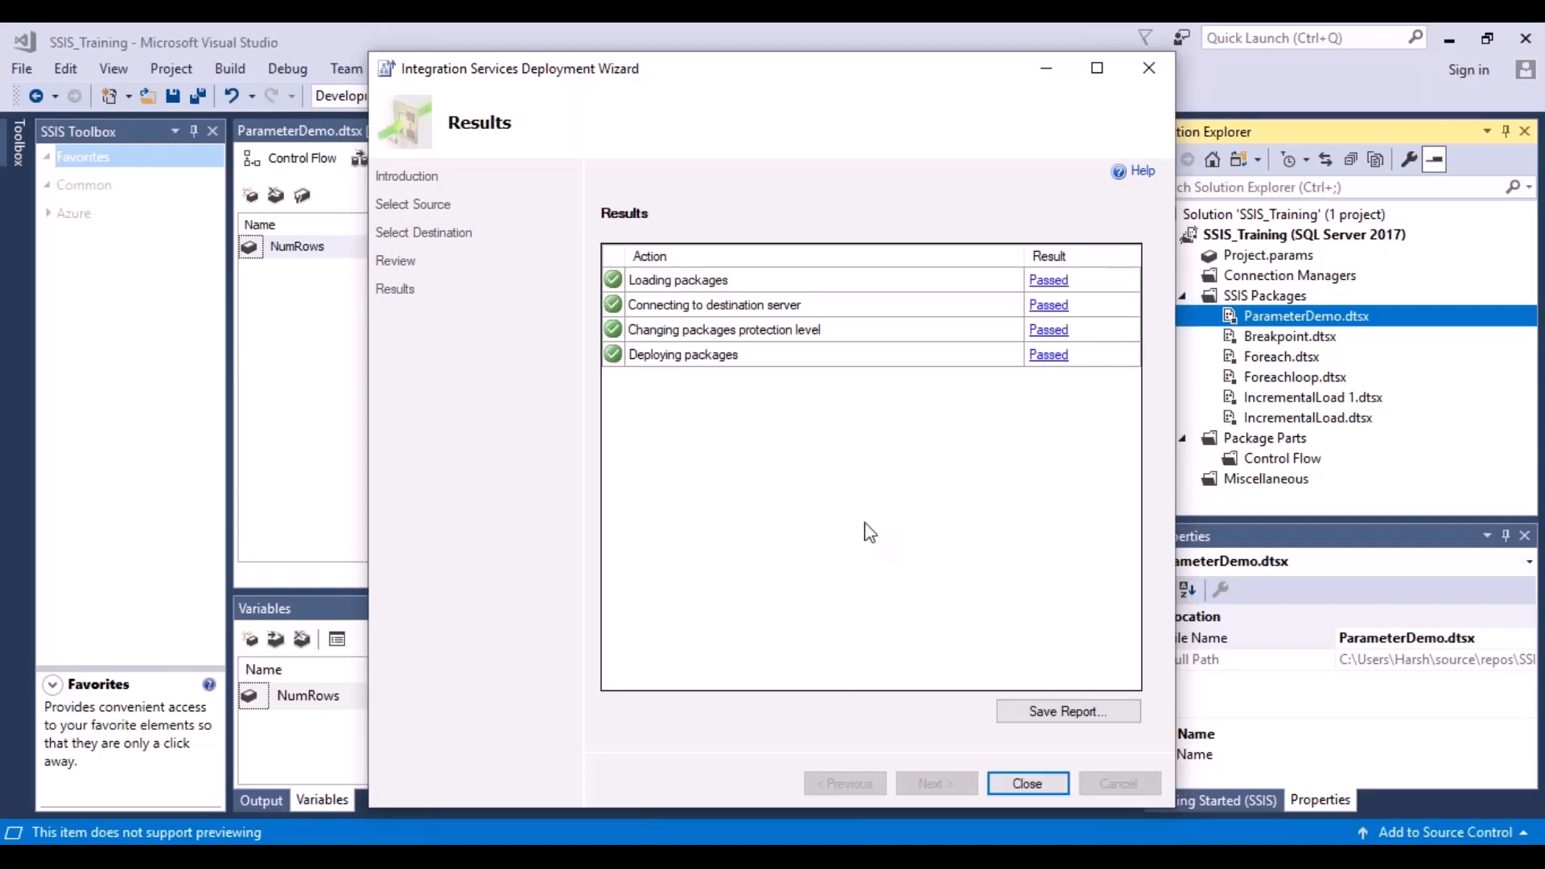
click(1047, 782)
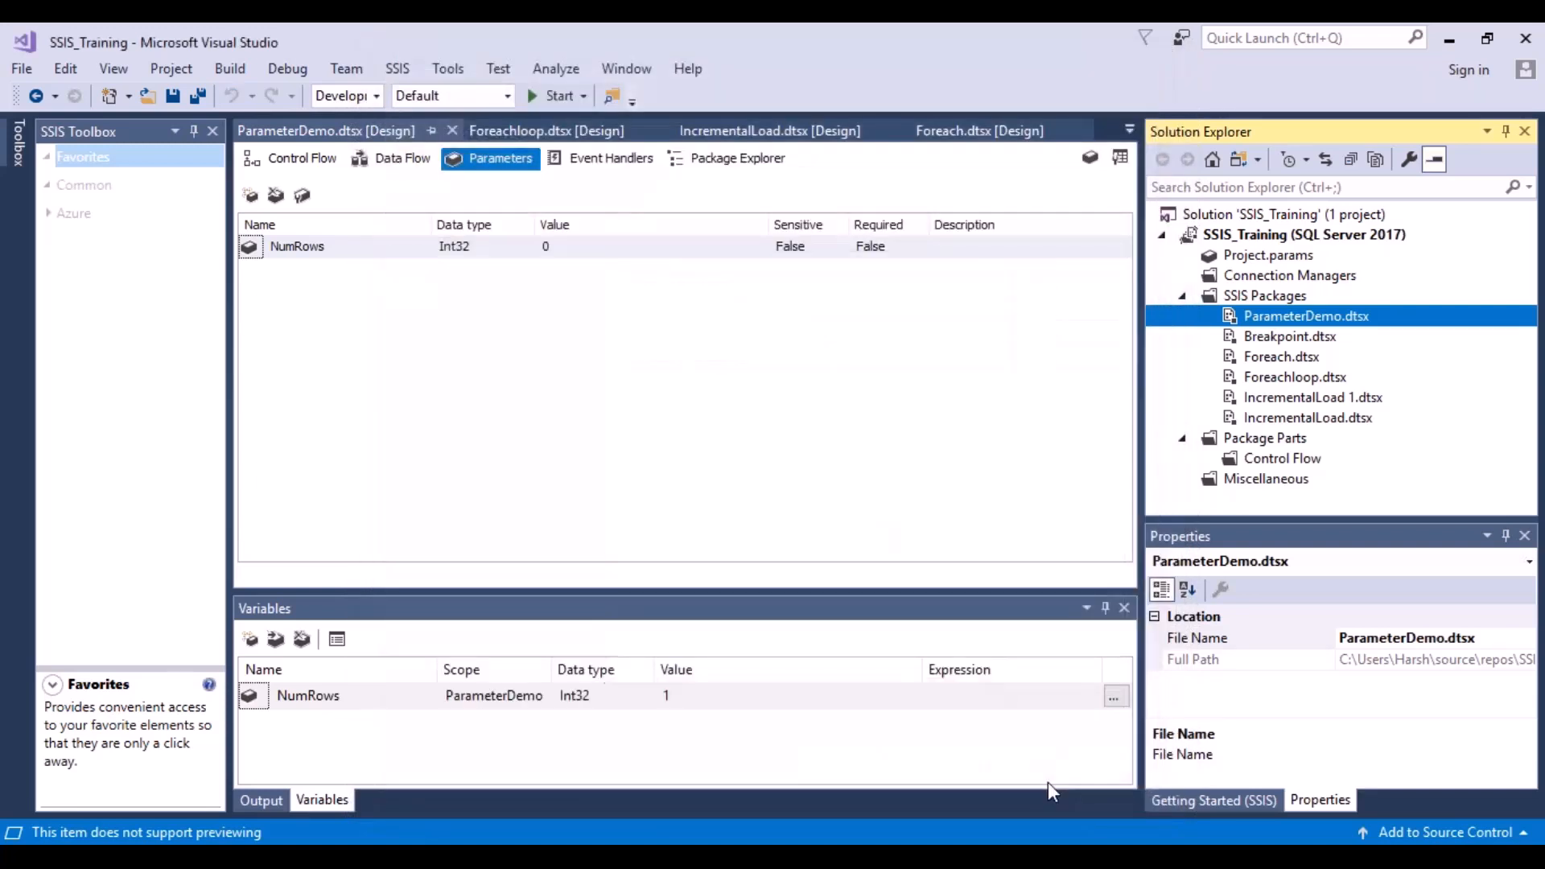
- Switch to SQL Server Management Studio, refresh the Training1 catalog folder, and expand the ParameterDemo project down to its packages
key(alt+Tab)
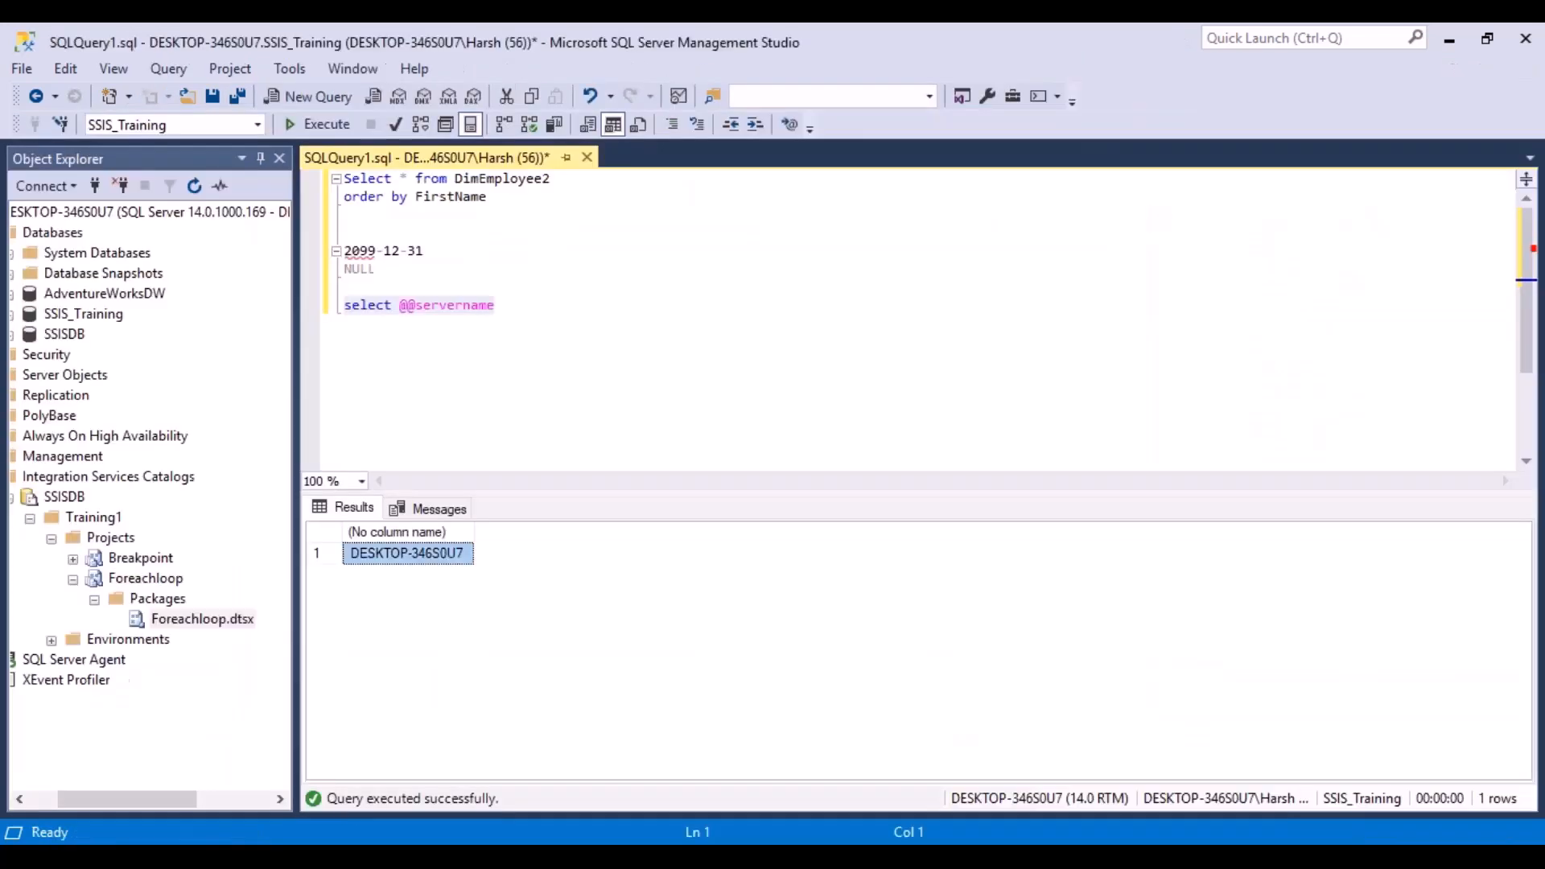
right_click(104, 520)
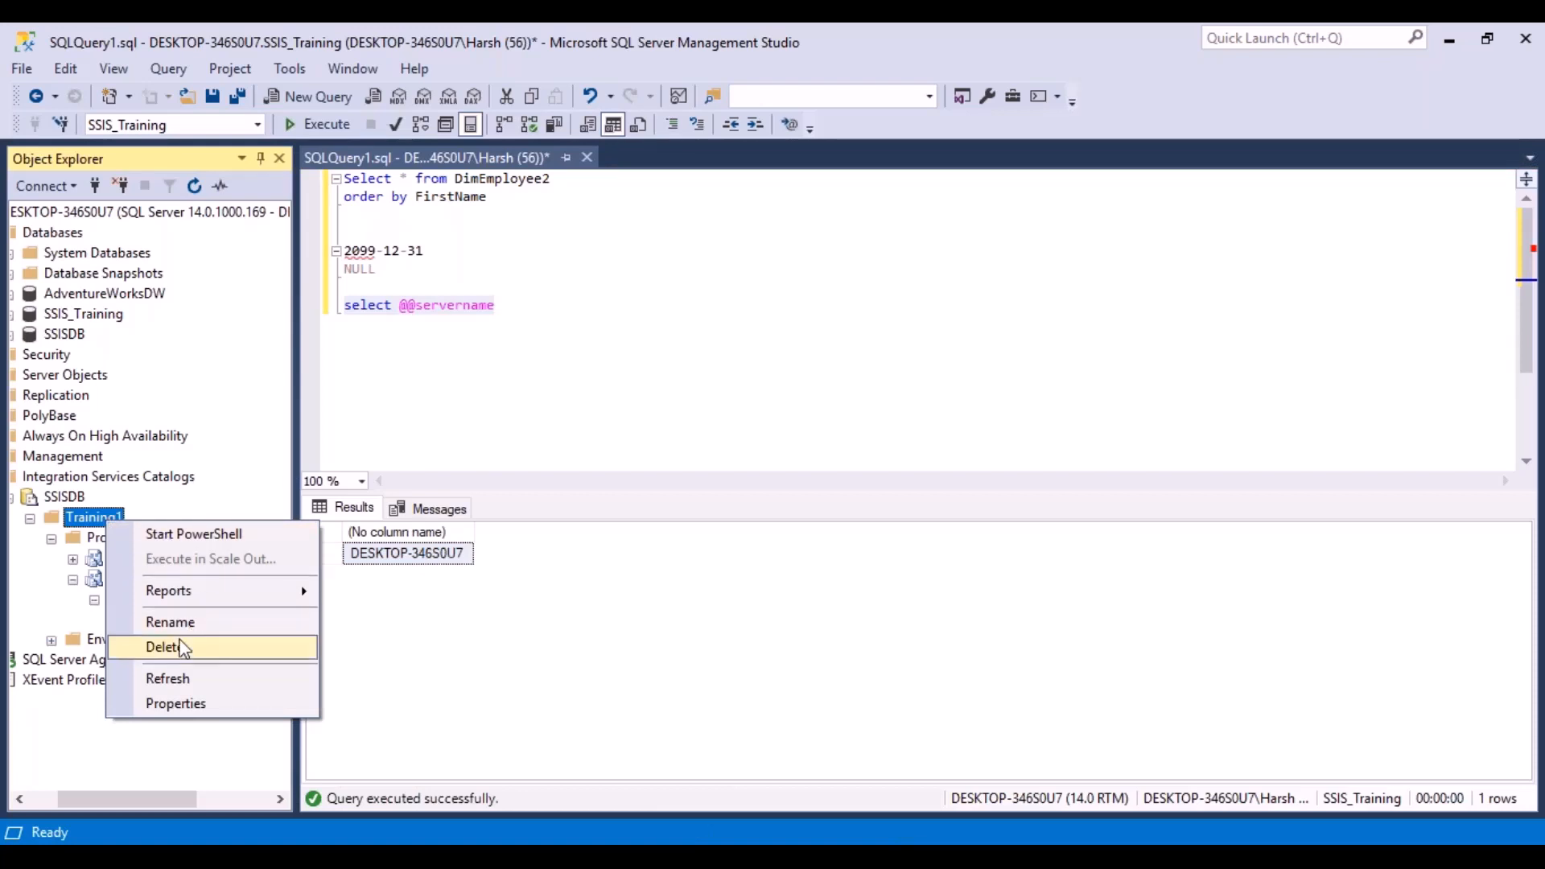
click(167, 678)
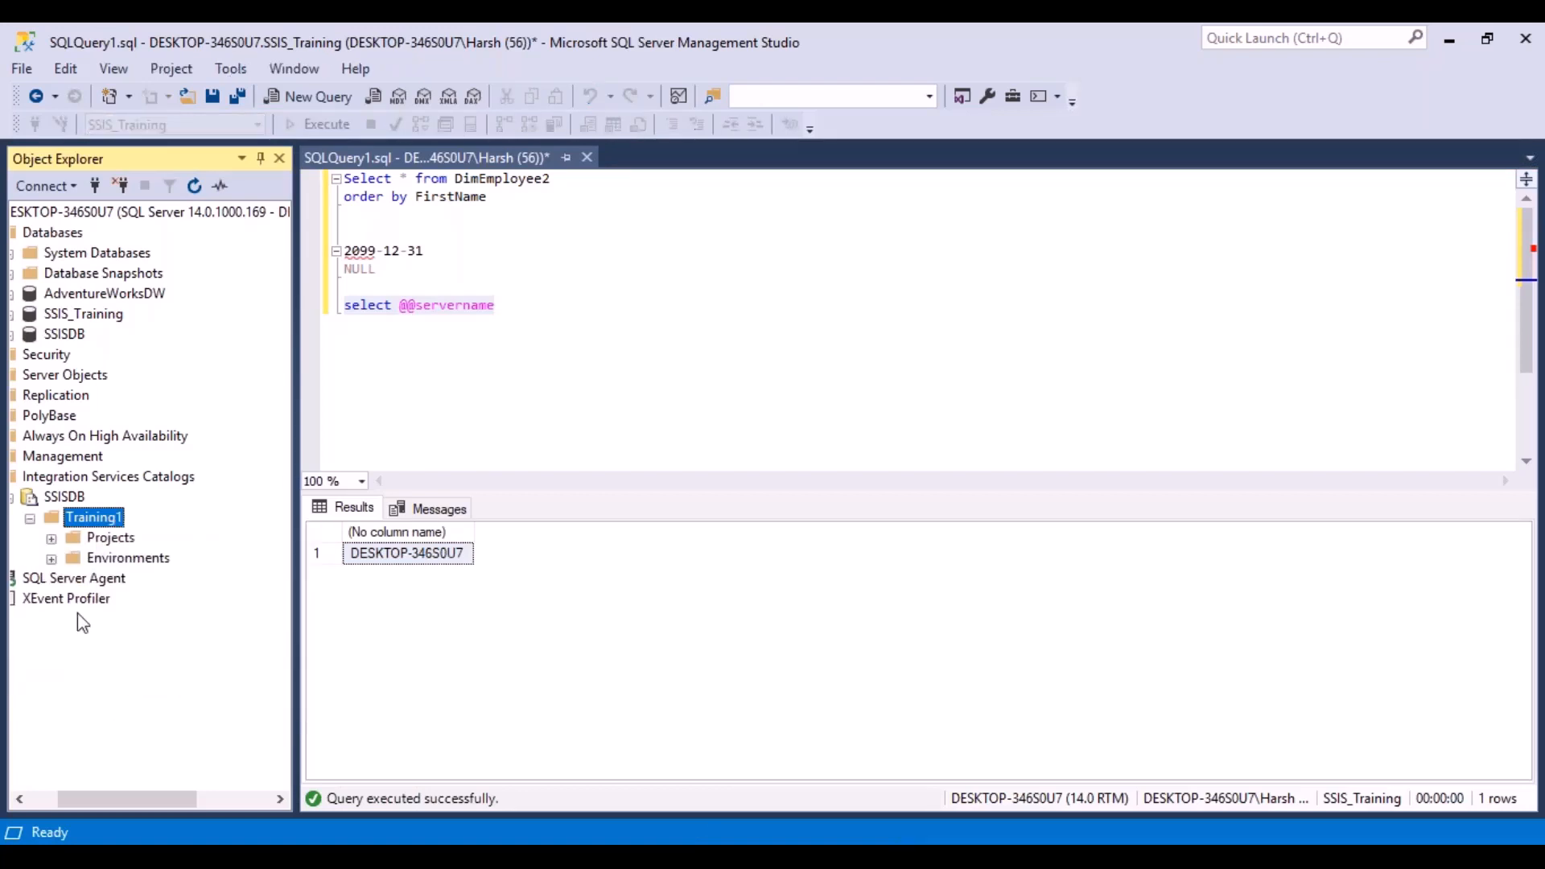
click(50, 537)
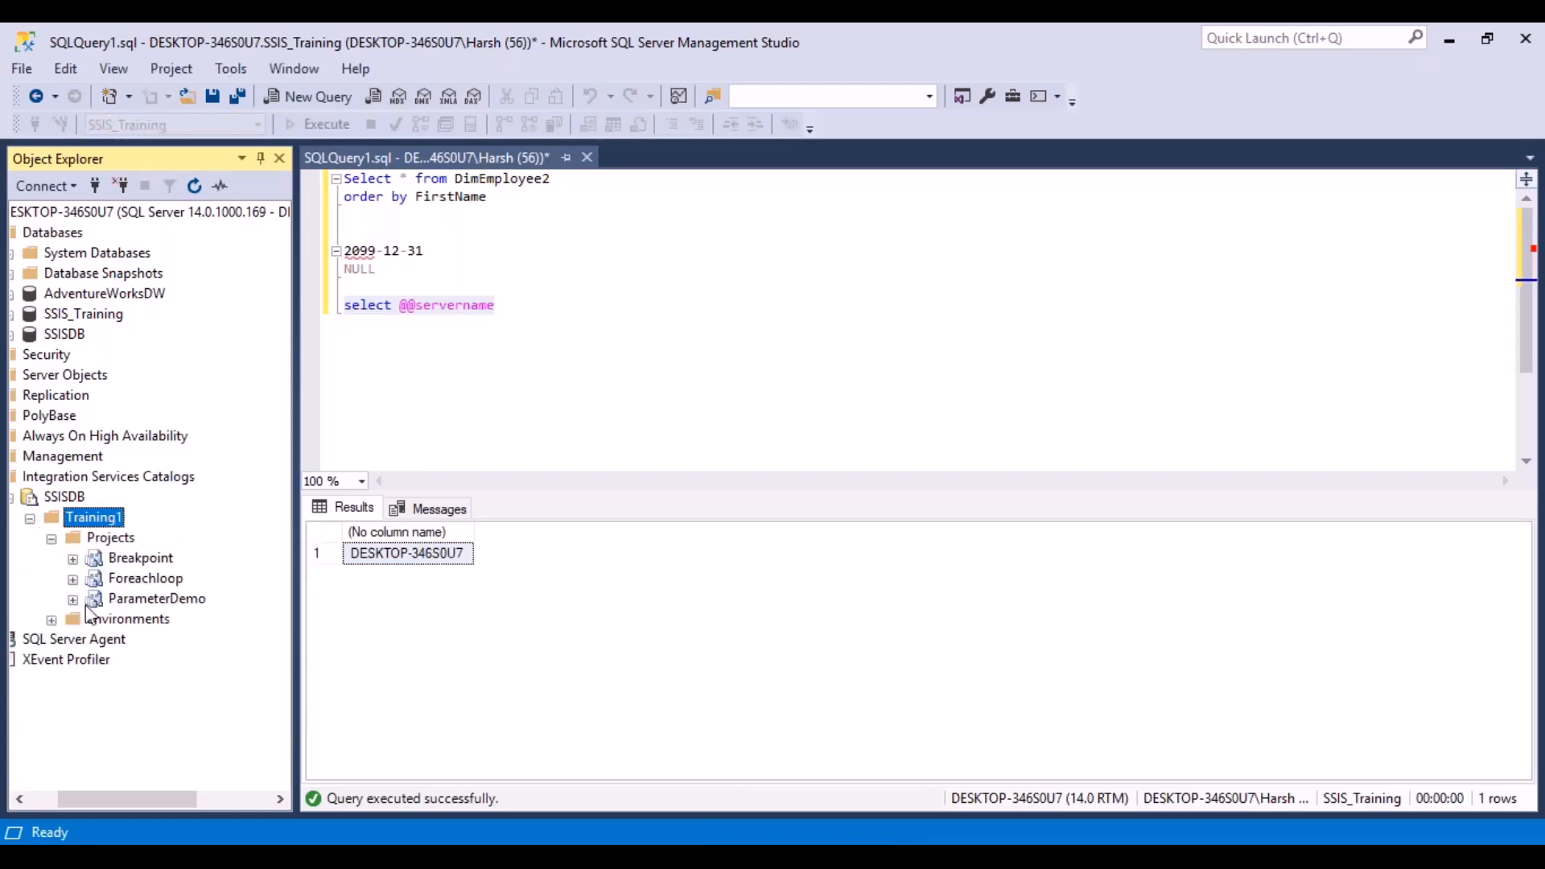
click(73, 599)
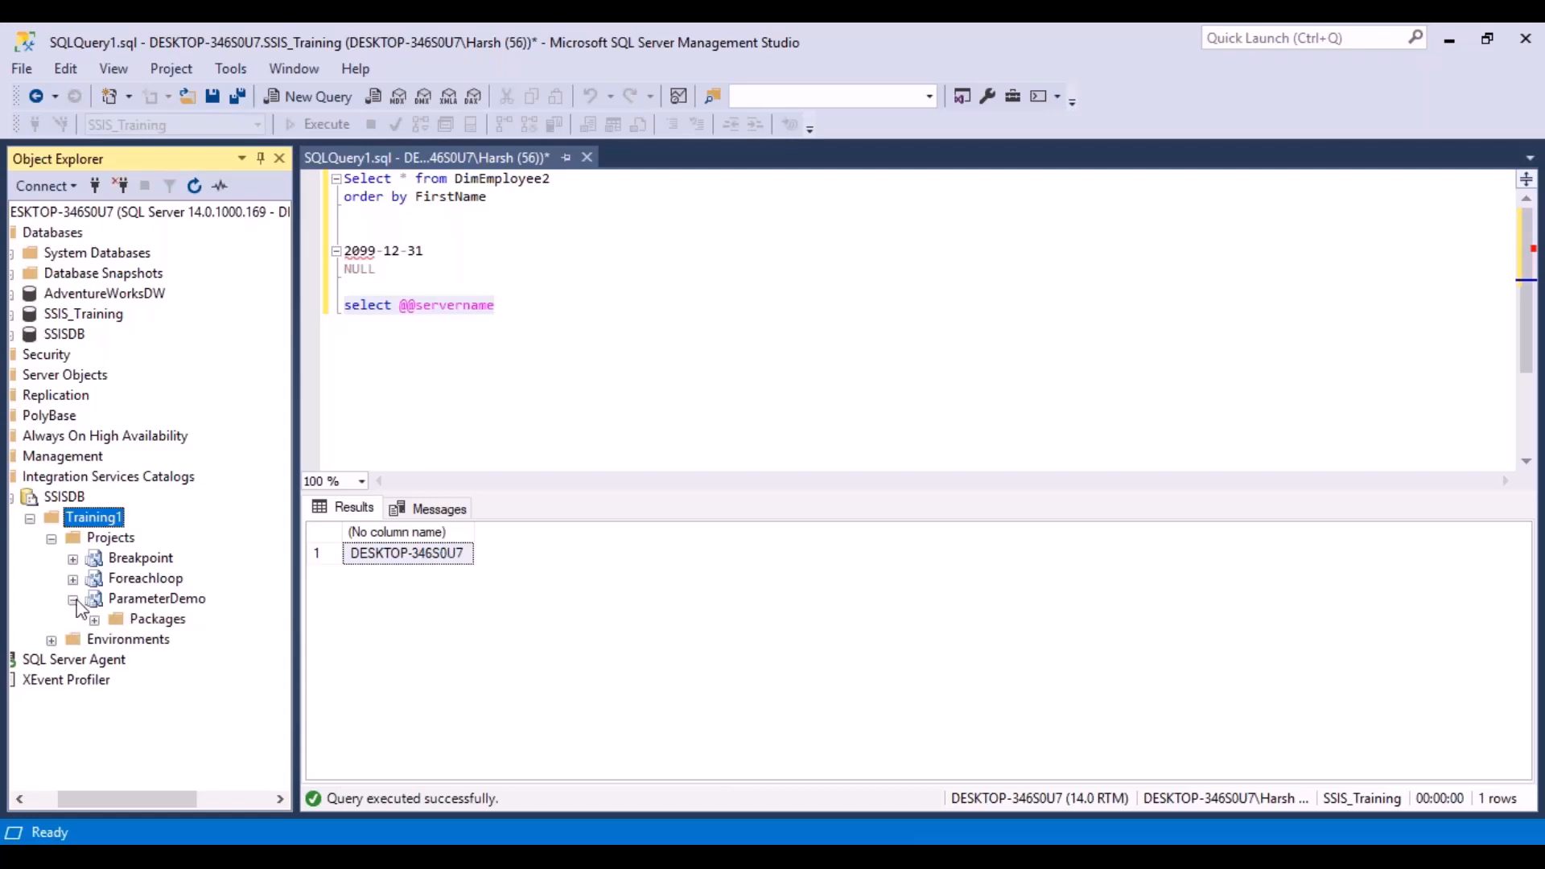
click(95, 620)
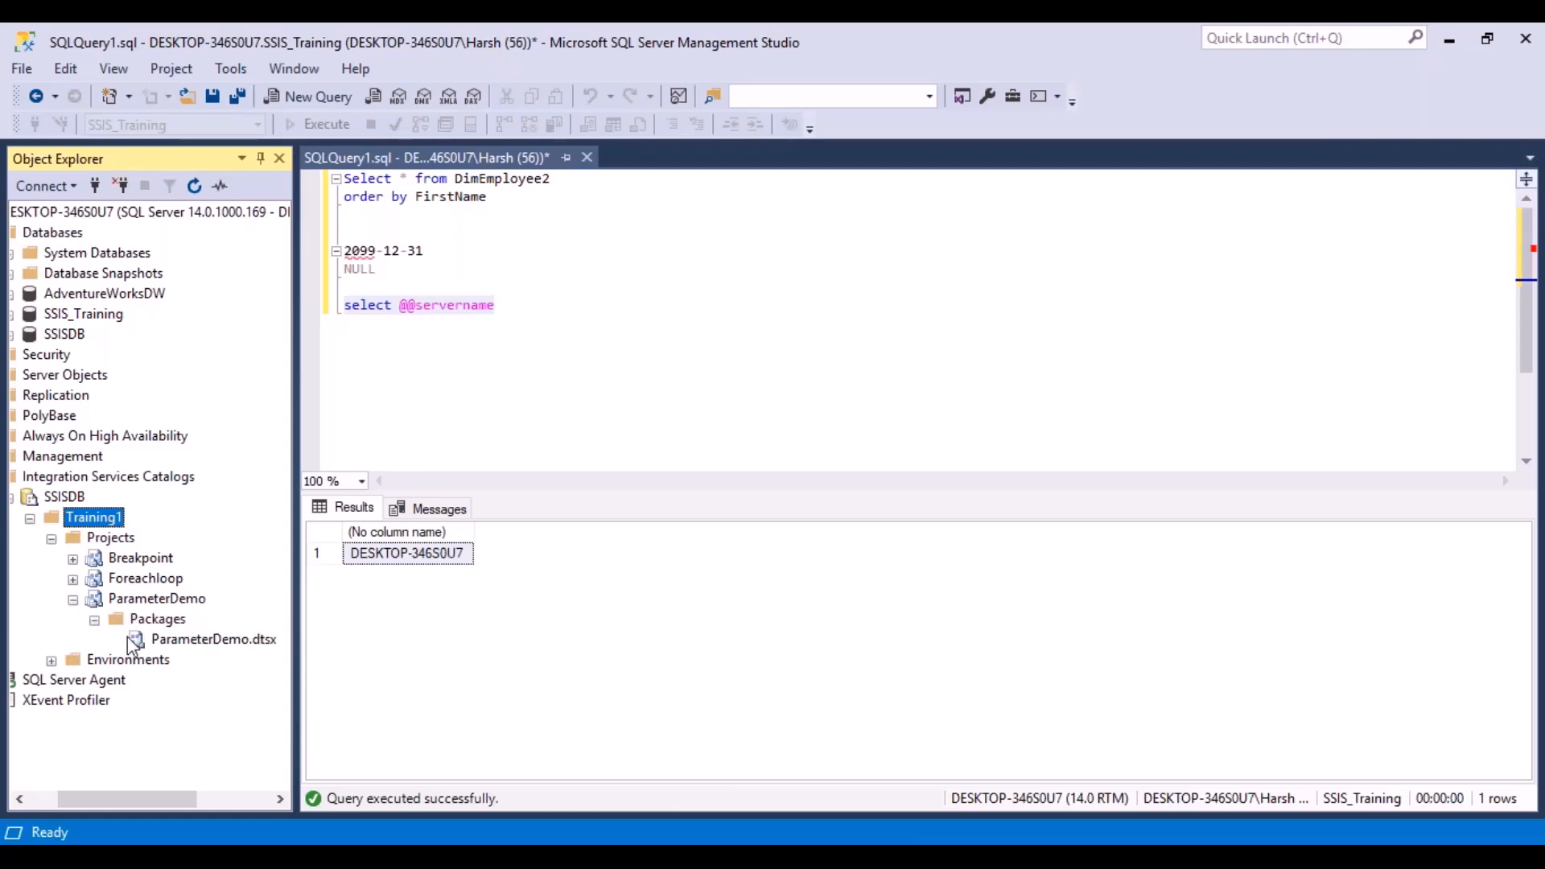
- Check the execution parameters of the deployed ParameterDemo.dtsx package without running it
click(182, 643)
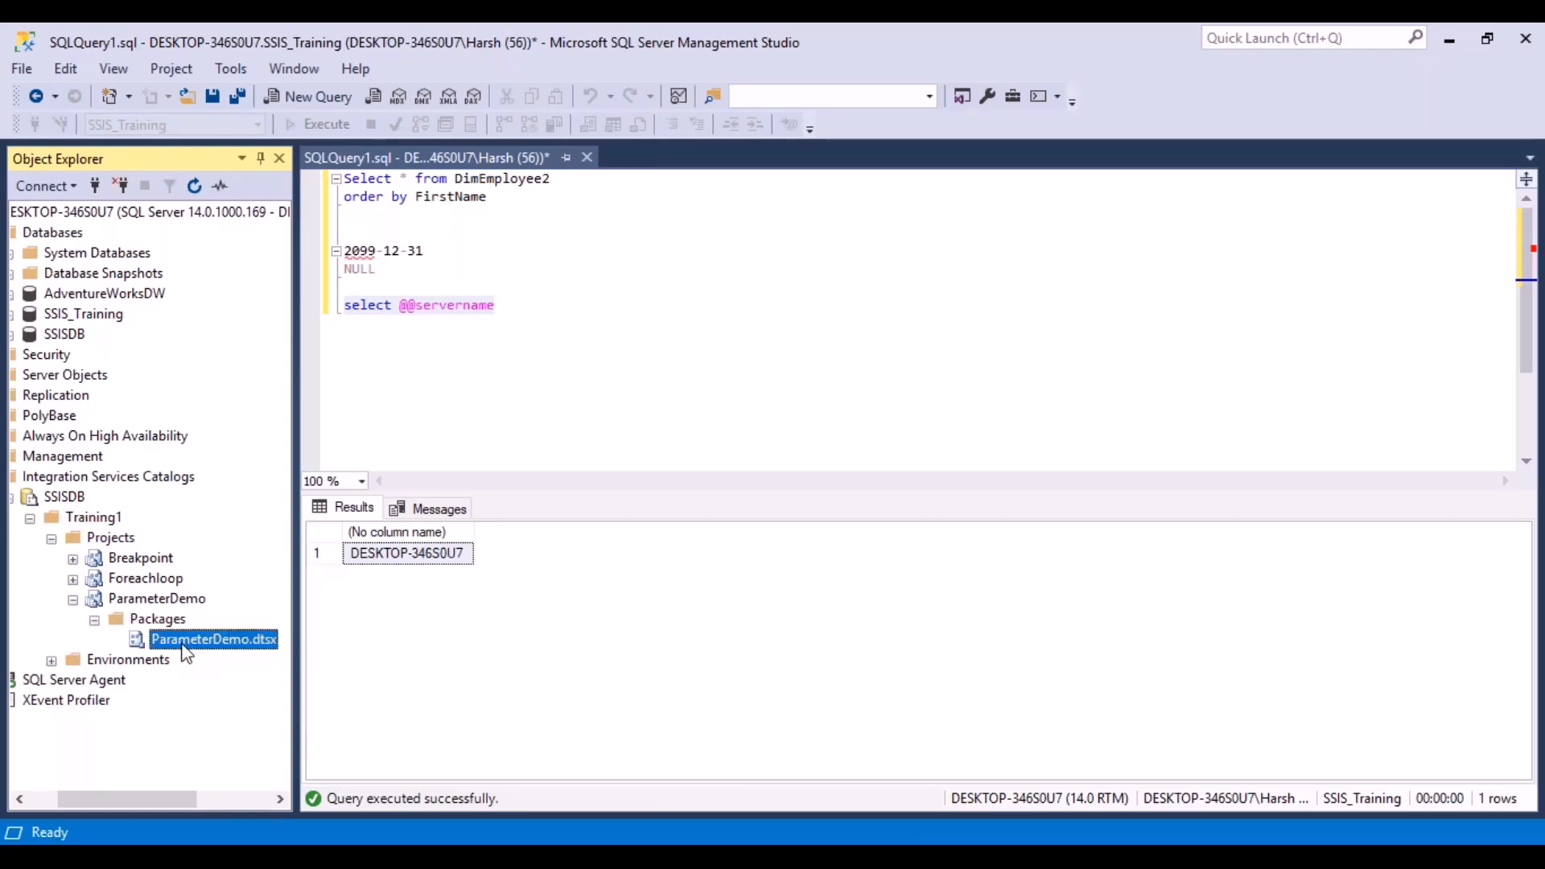
right_click(182, 645)
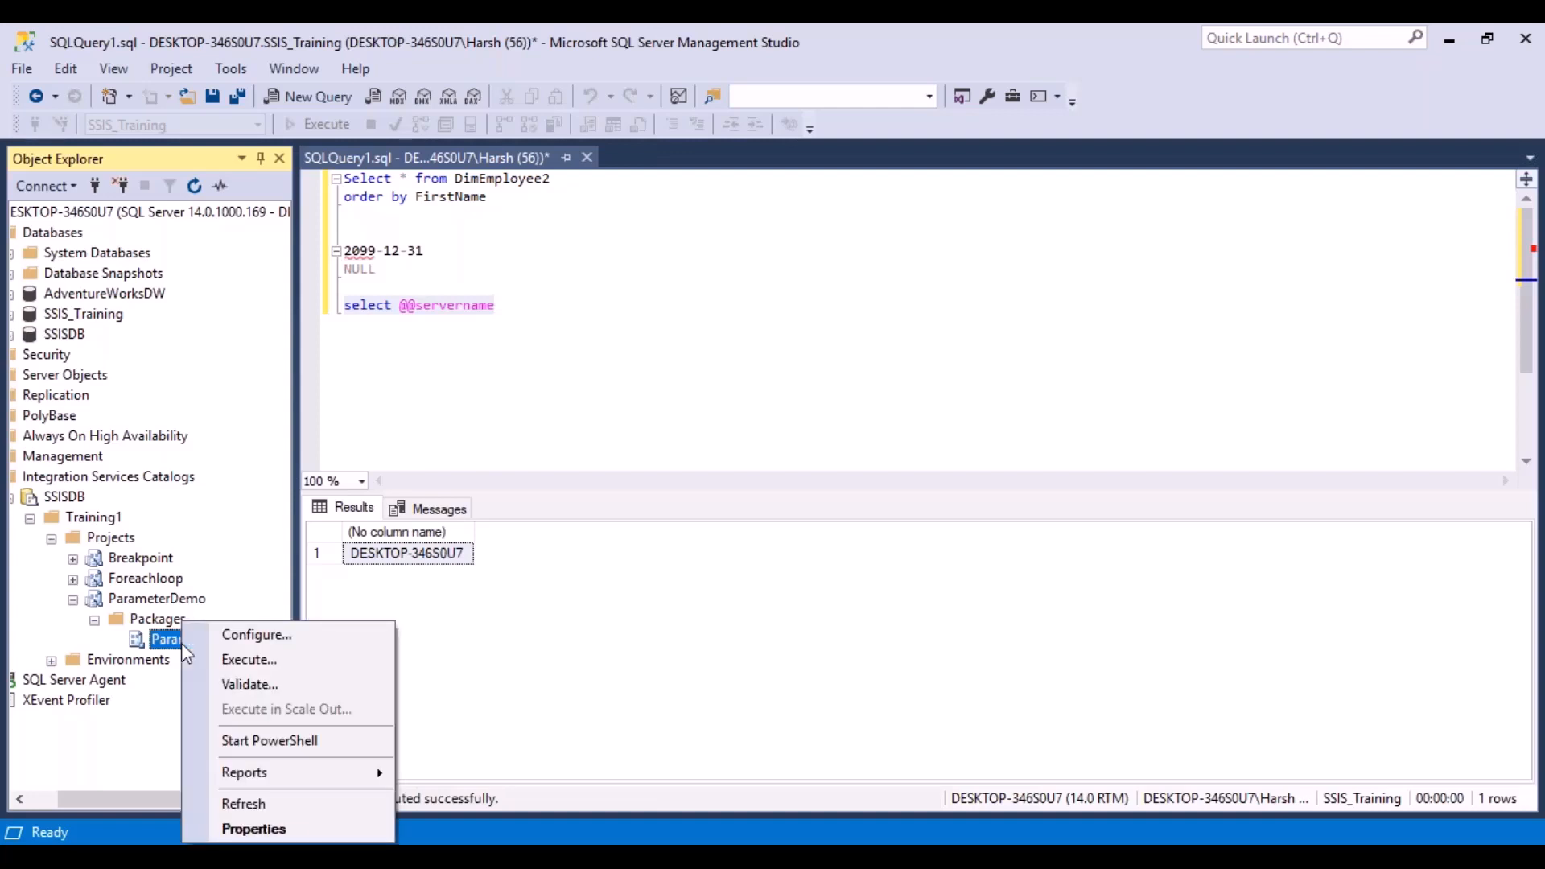
click(268, 662)
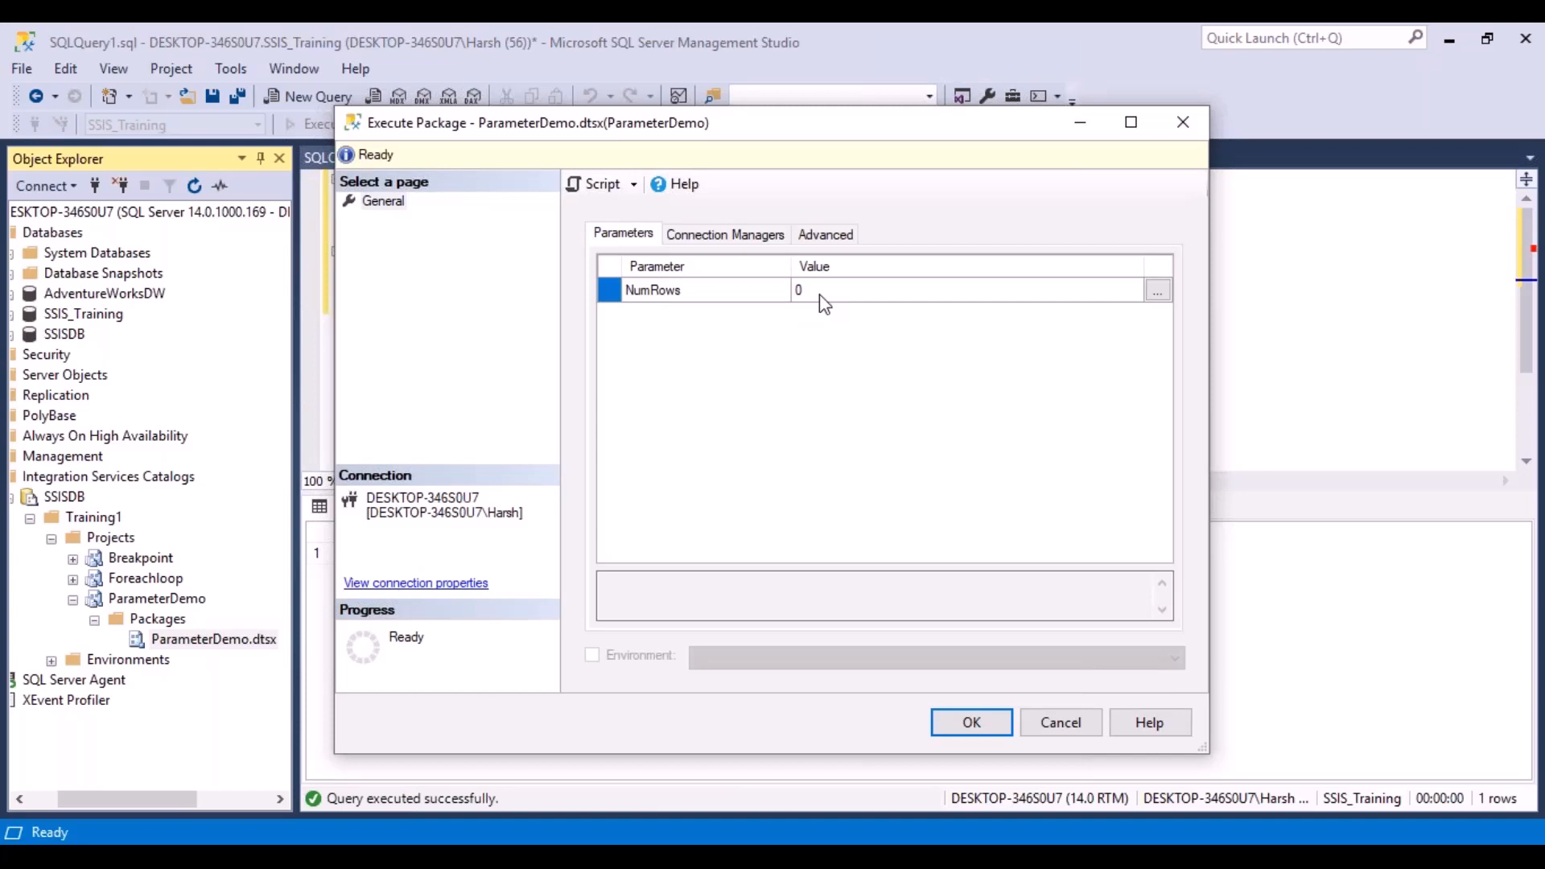
click(1060, 722)
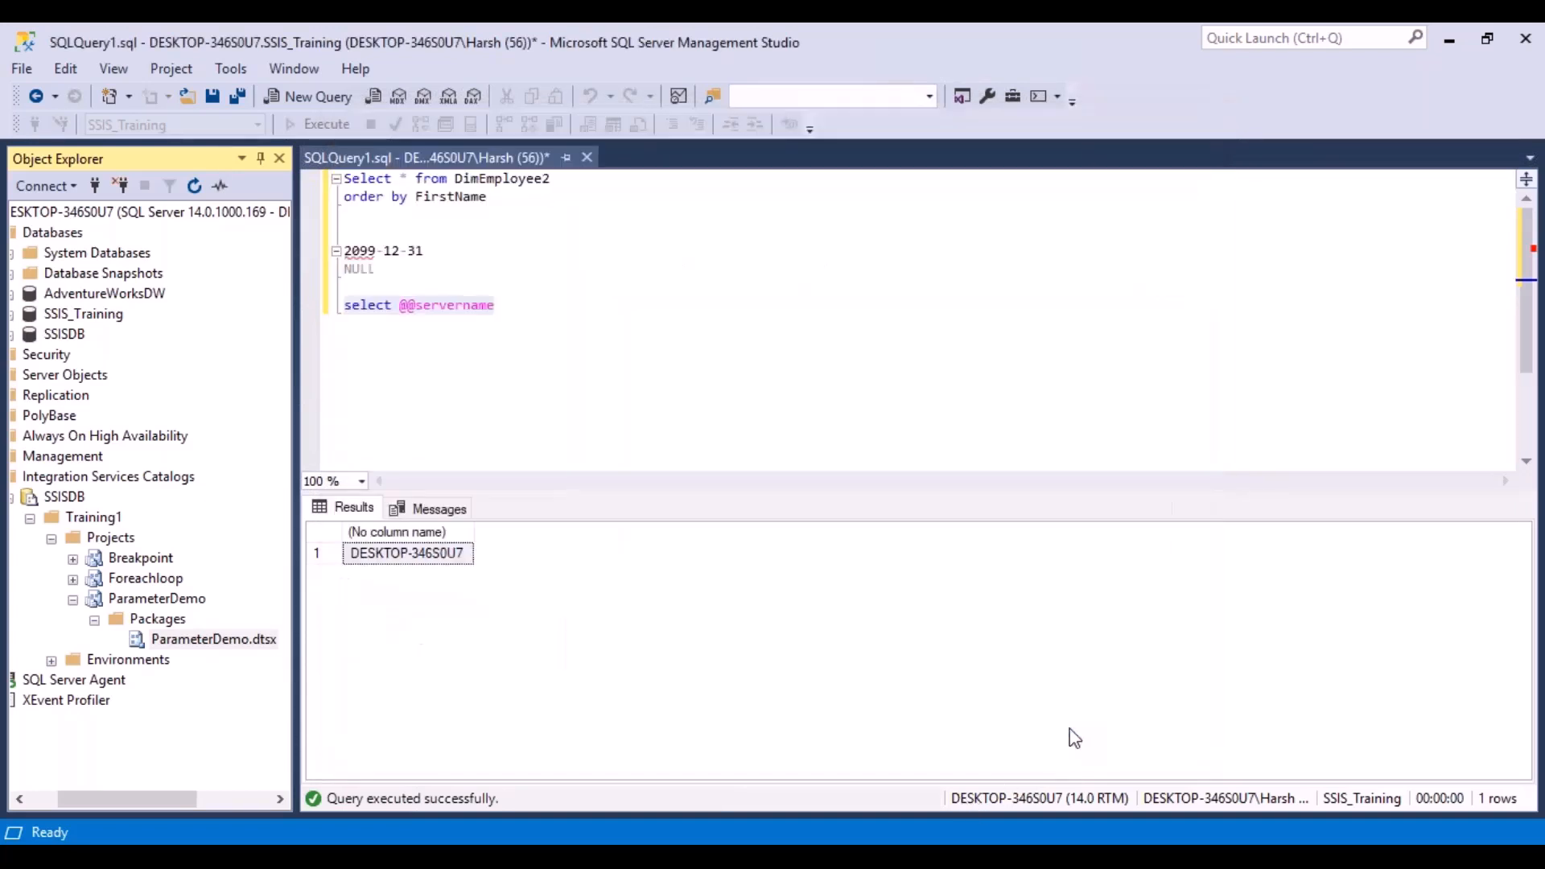
- Expand the Foreachloop project and check the execution parameters of Foreachloop.dtsx without running it
click(72, 579)
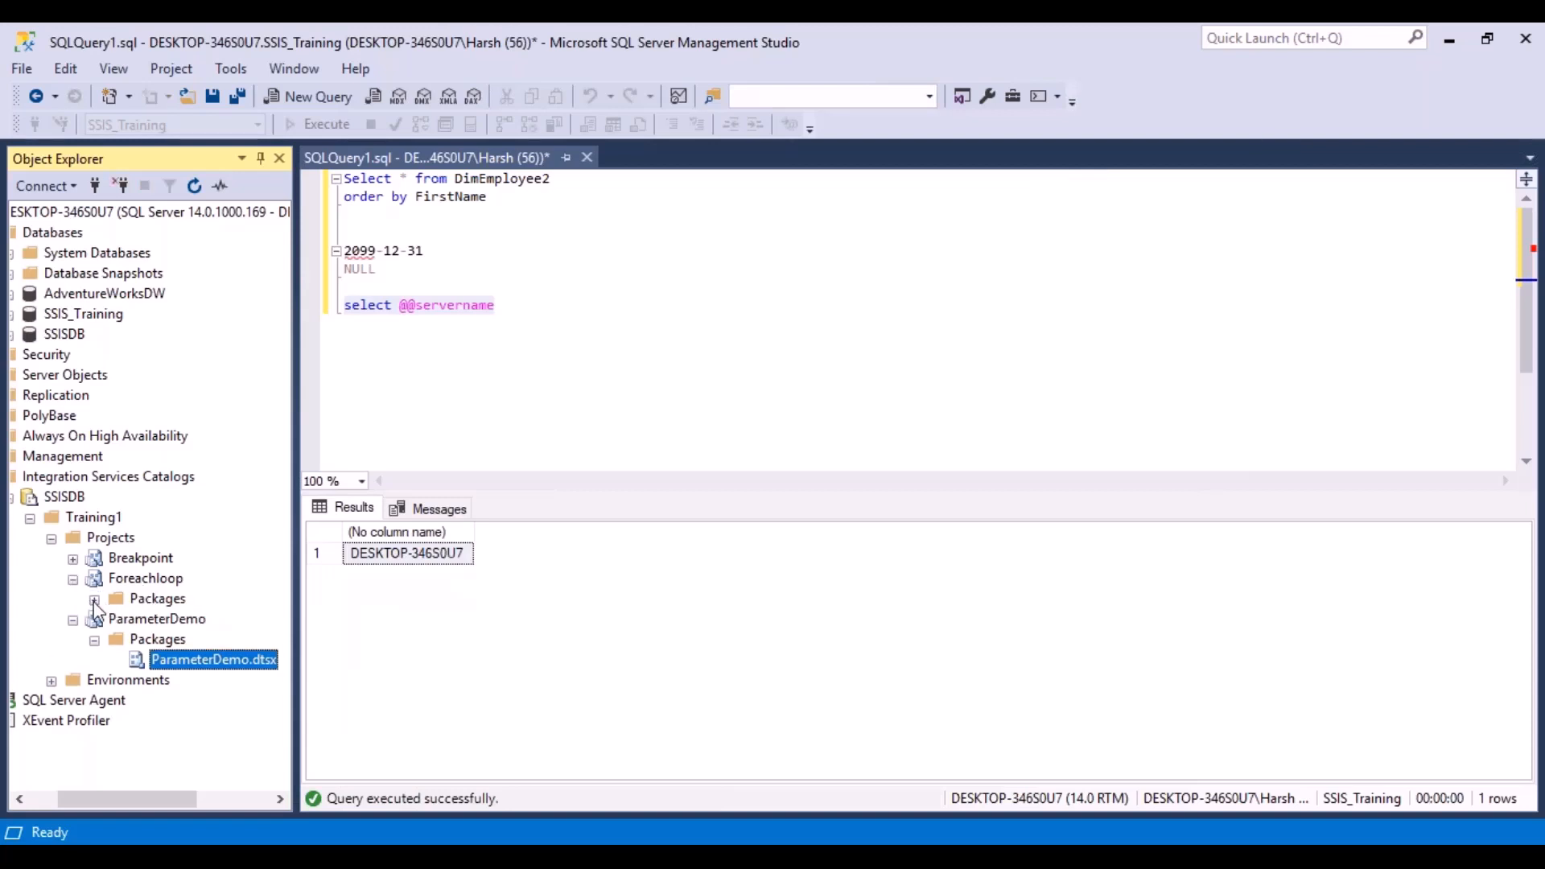
click(94, 601)
click(193, 621)
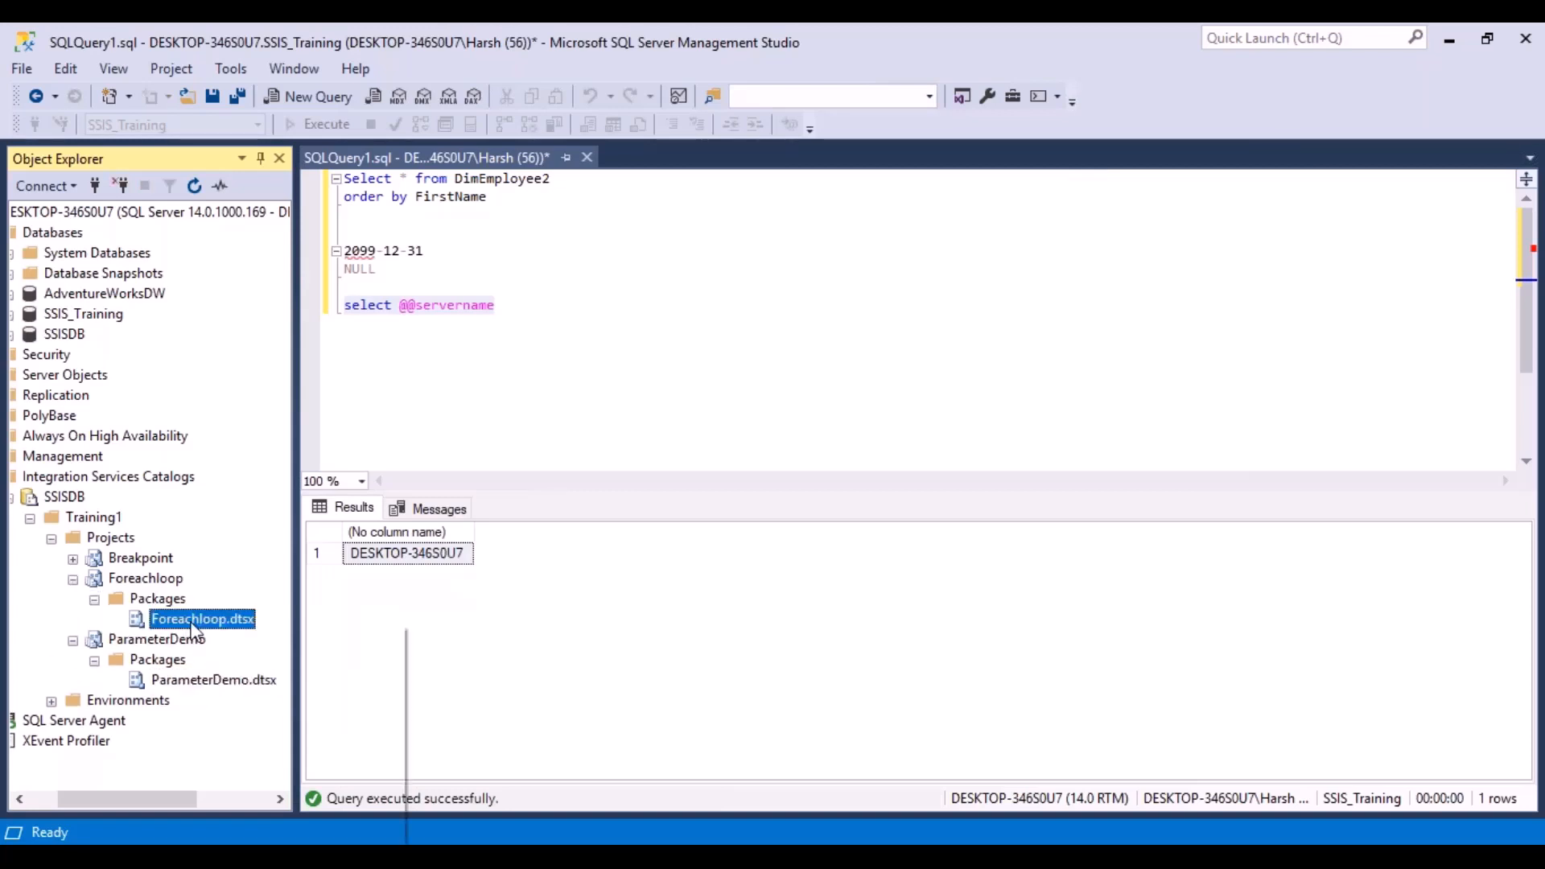
right_click(194, 622)
click(275, 651)
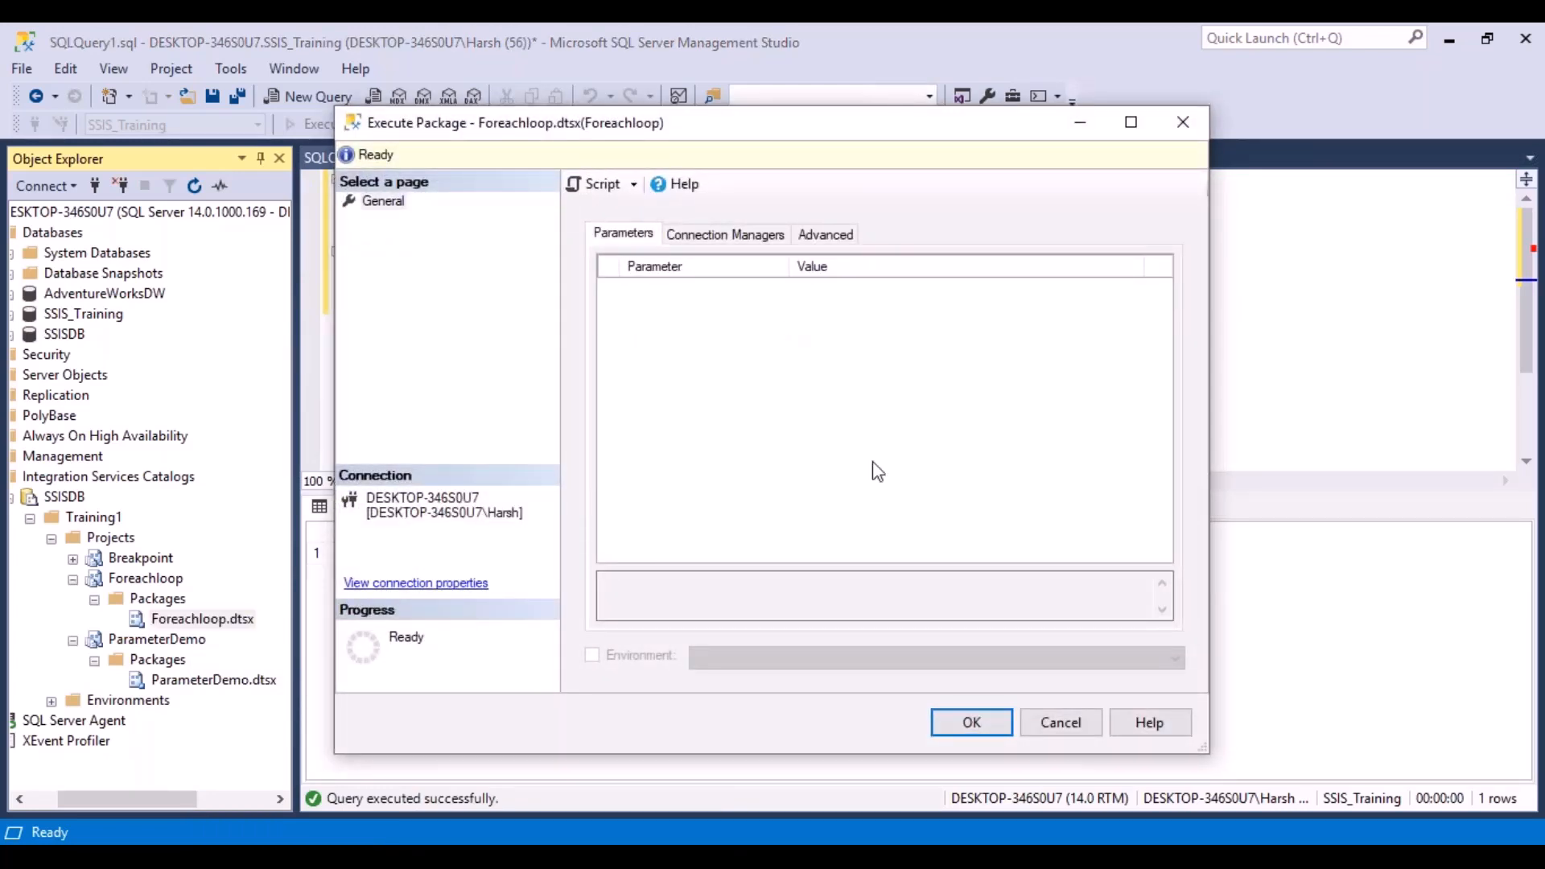
click(1063, 731)
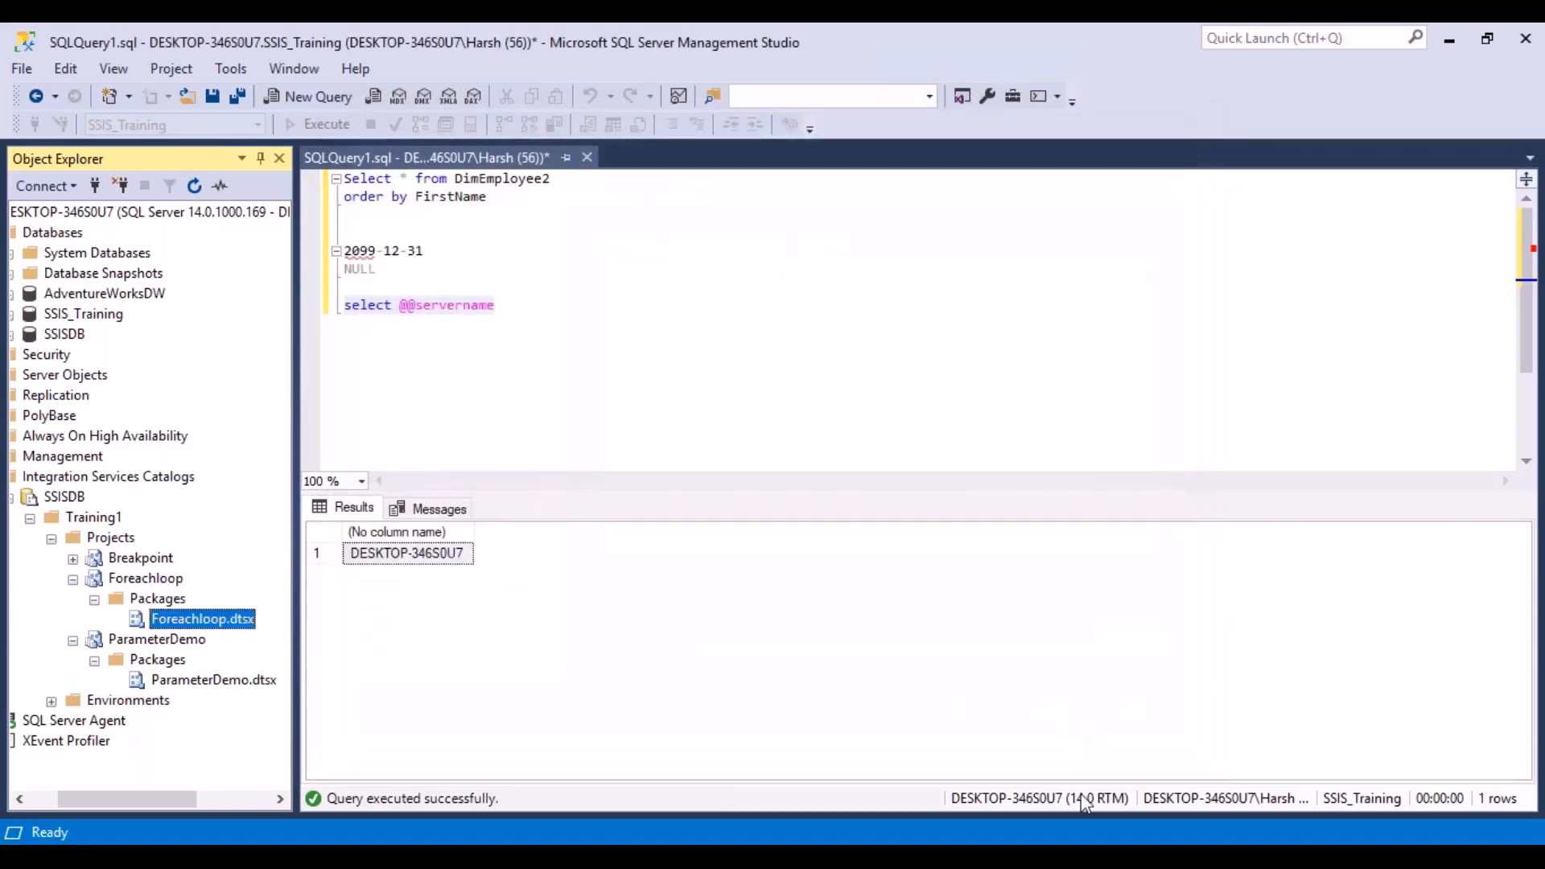
- Switch to Visual Studio and review the ParameterDemo package's data flow alongside its NumRows variable
click(950, 858)
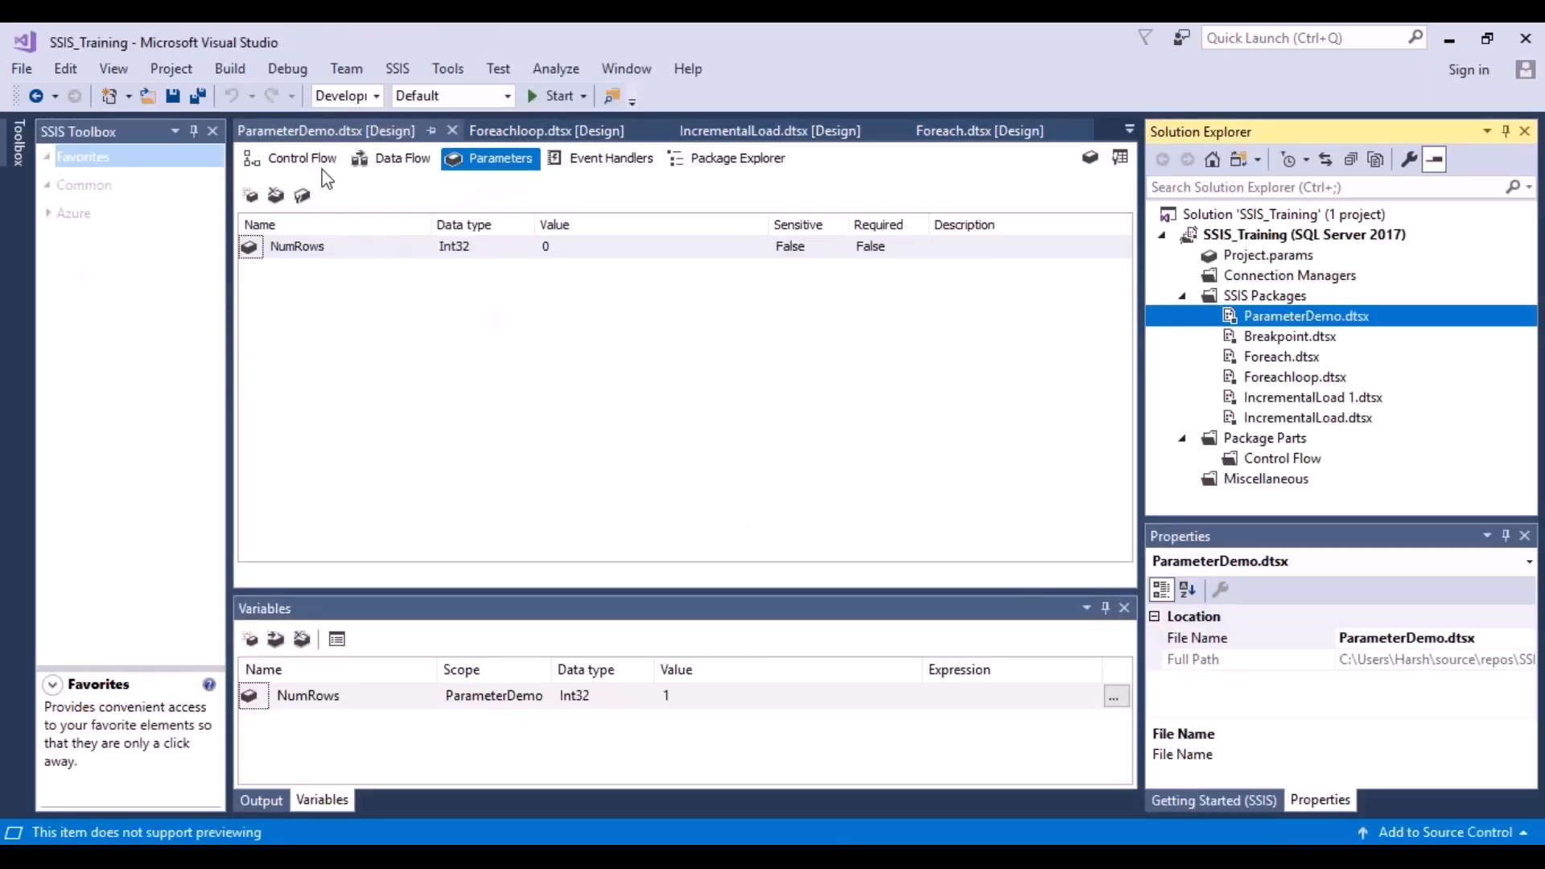
click(398, 175)
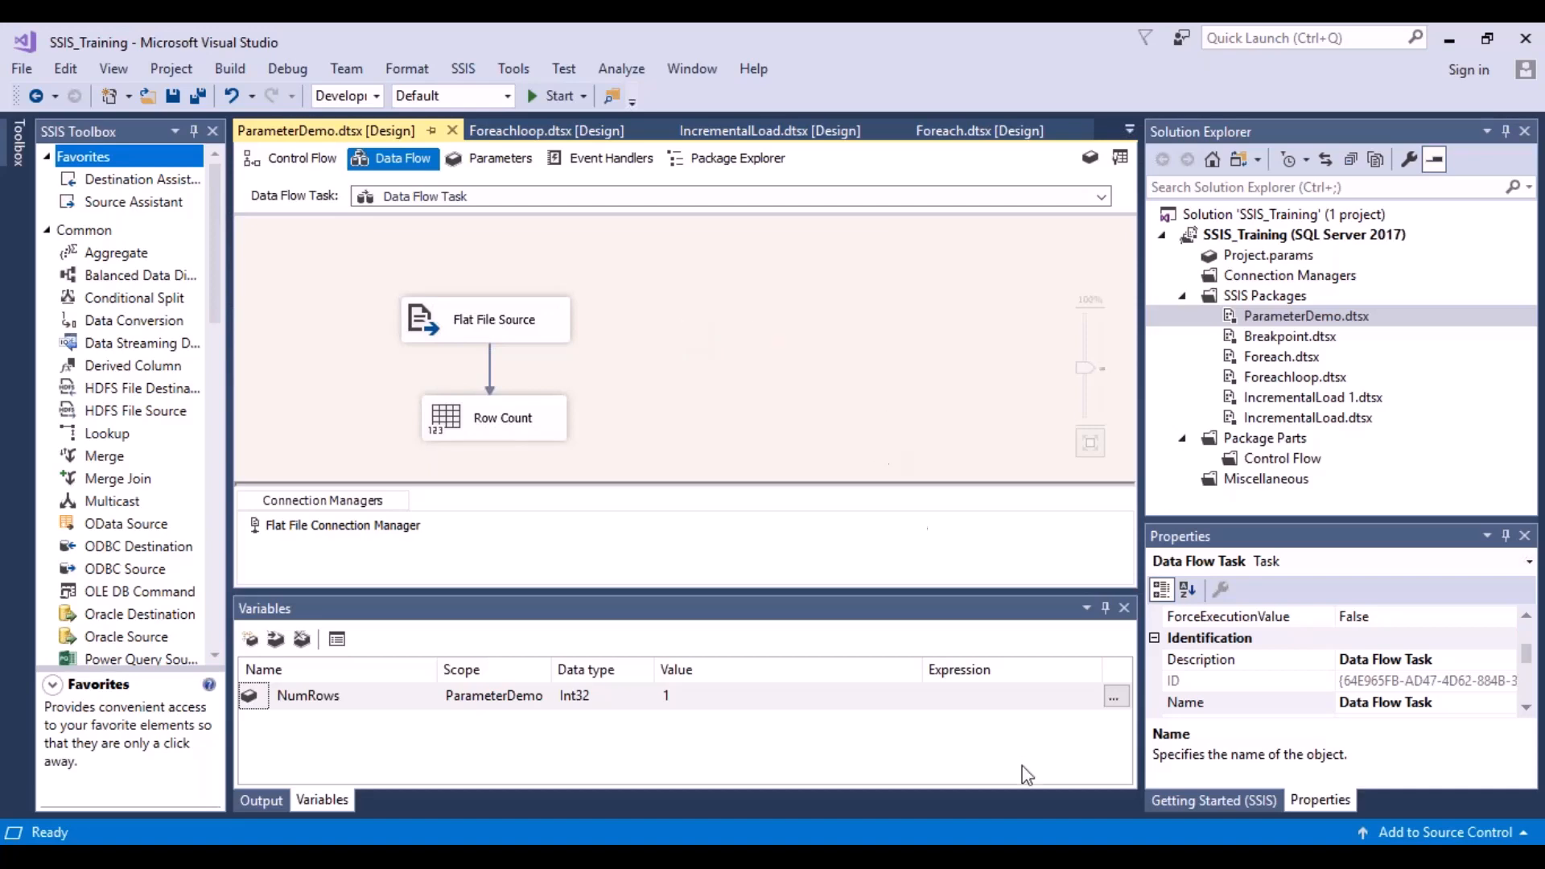
- Switch to SQL Server Management Studio and try an execution value of 1 for NumRows in ParameterDemo.dtsx, cancelling without running the package
click(1032, 841)
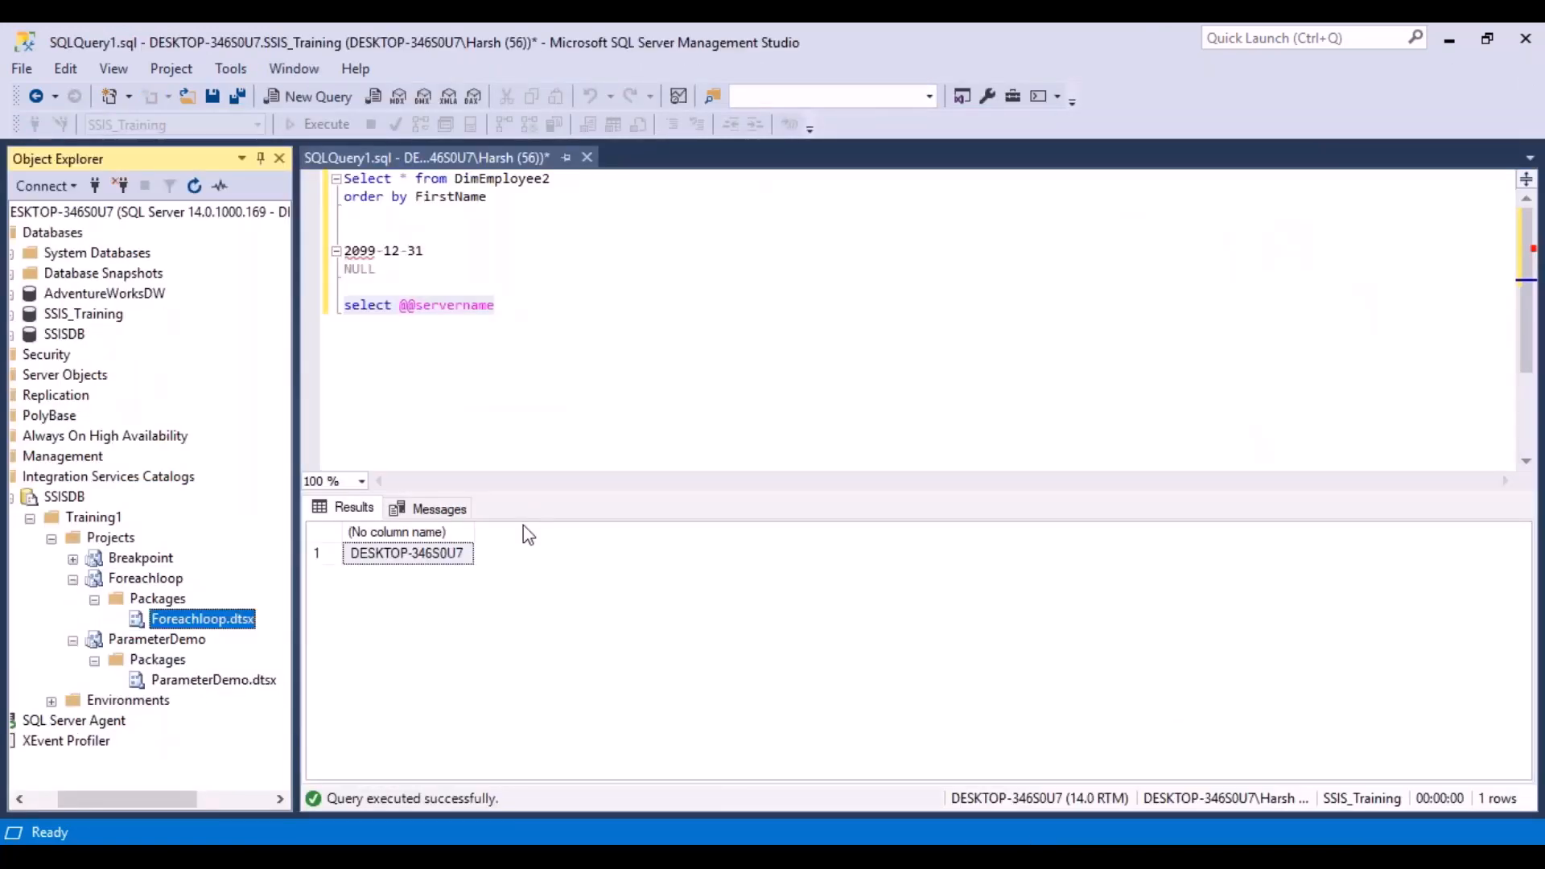
click(214, 684)
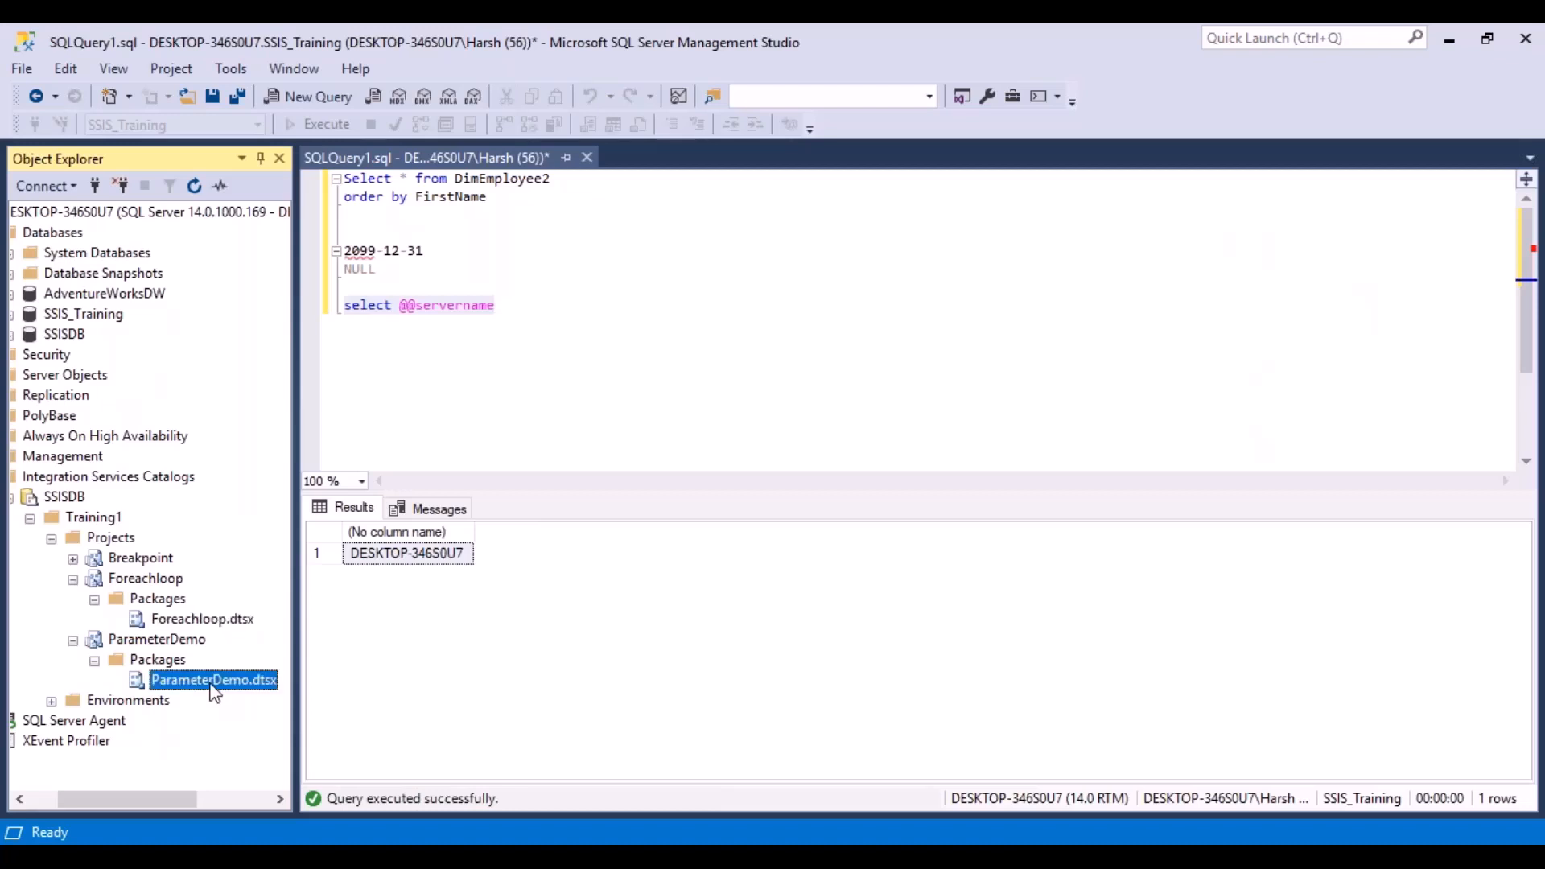
right_click(211, 686)
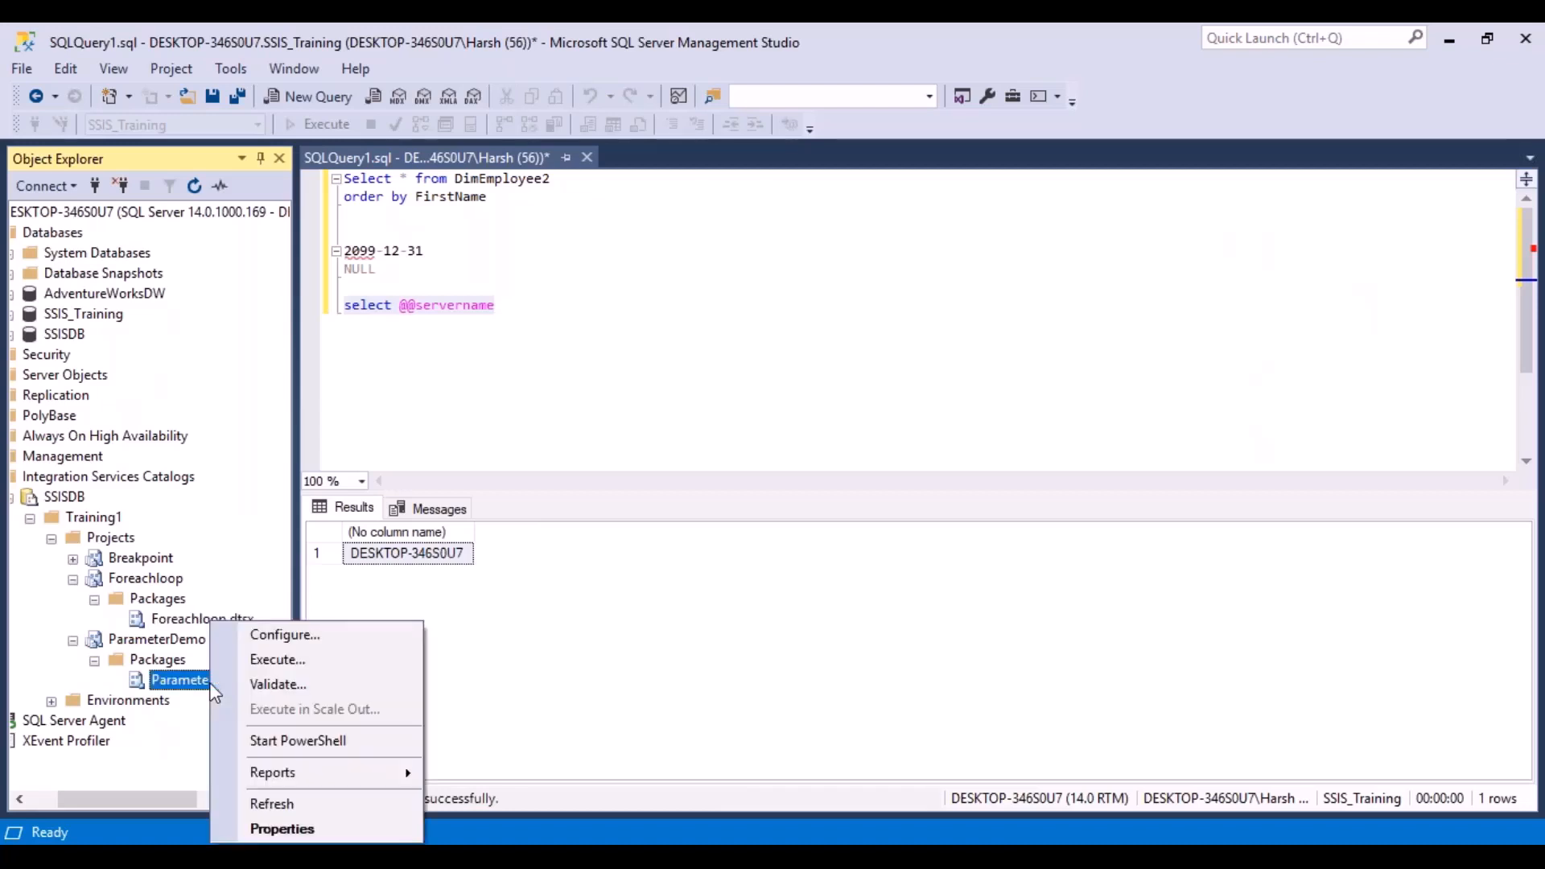
click(269, 658)
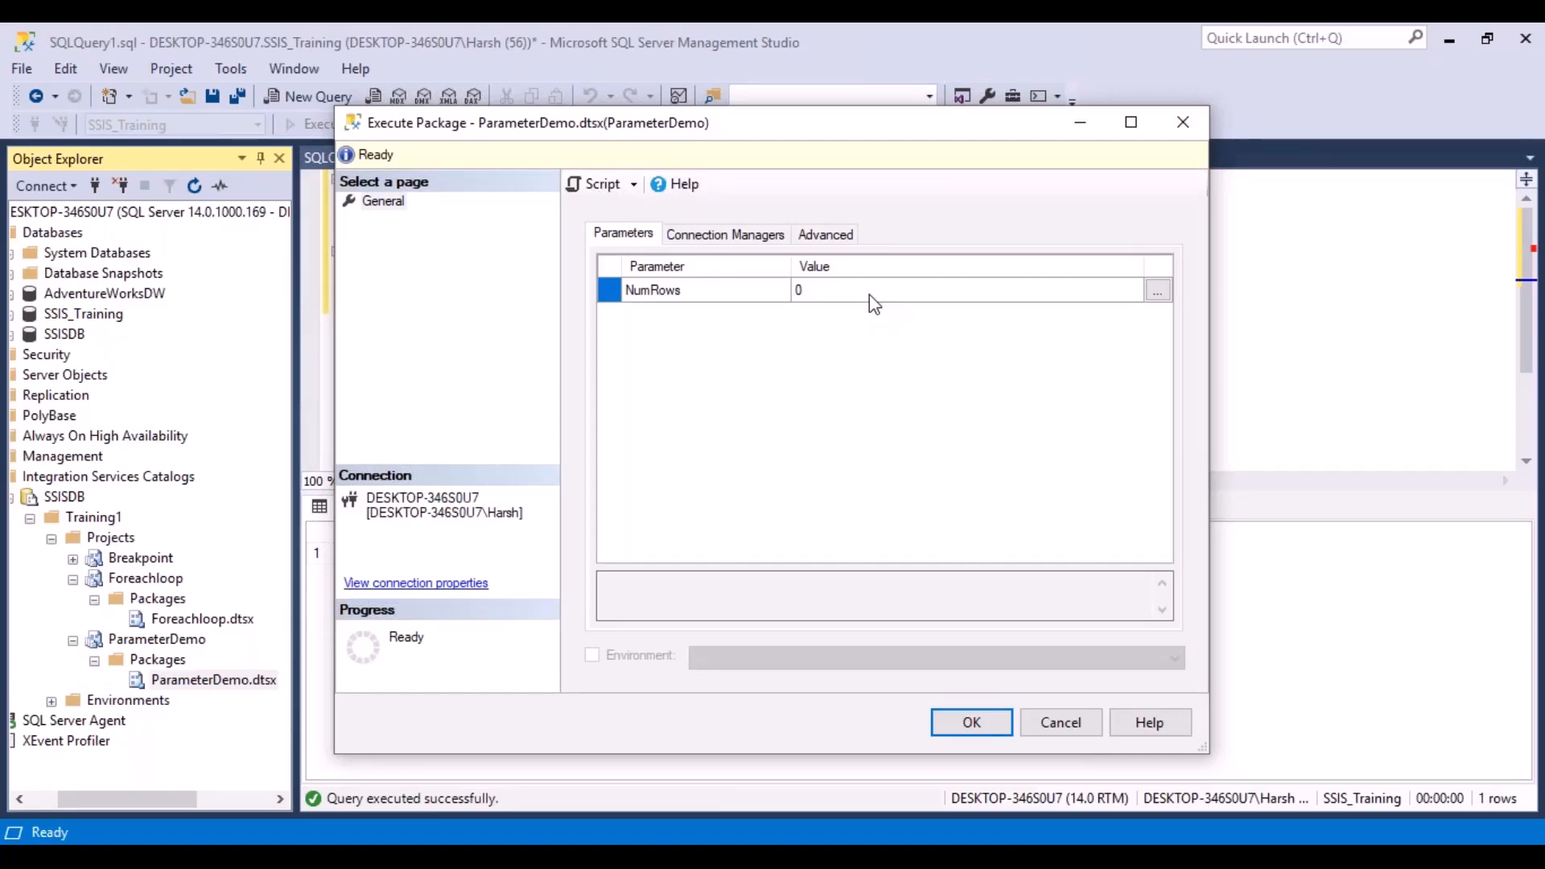
click(869, 295)
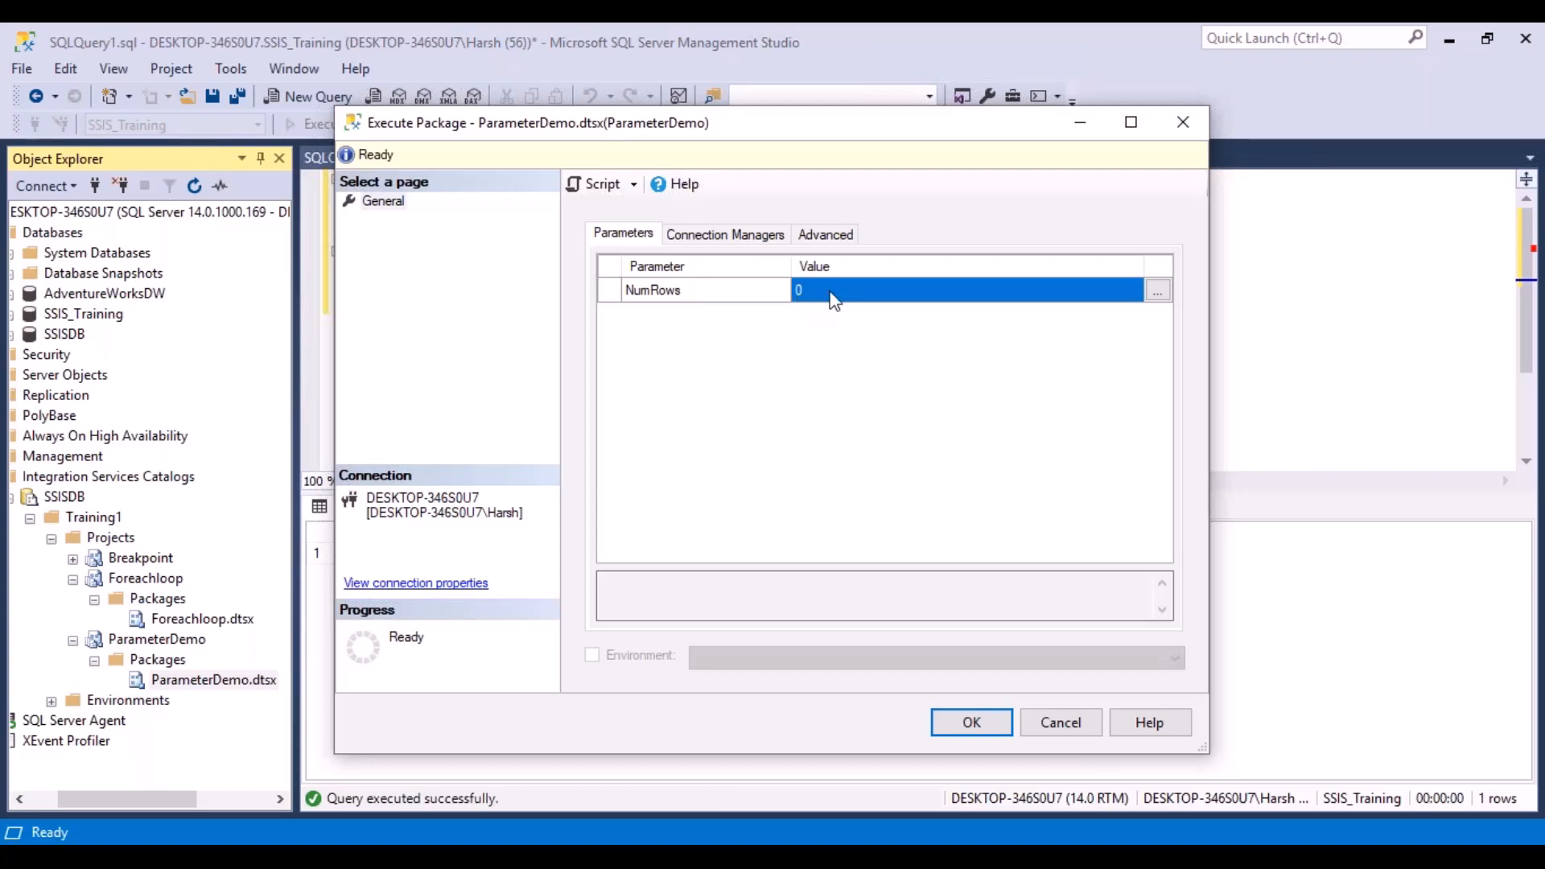
click(1157, 291)
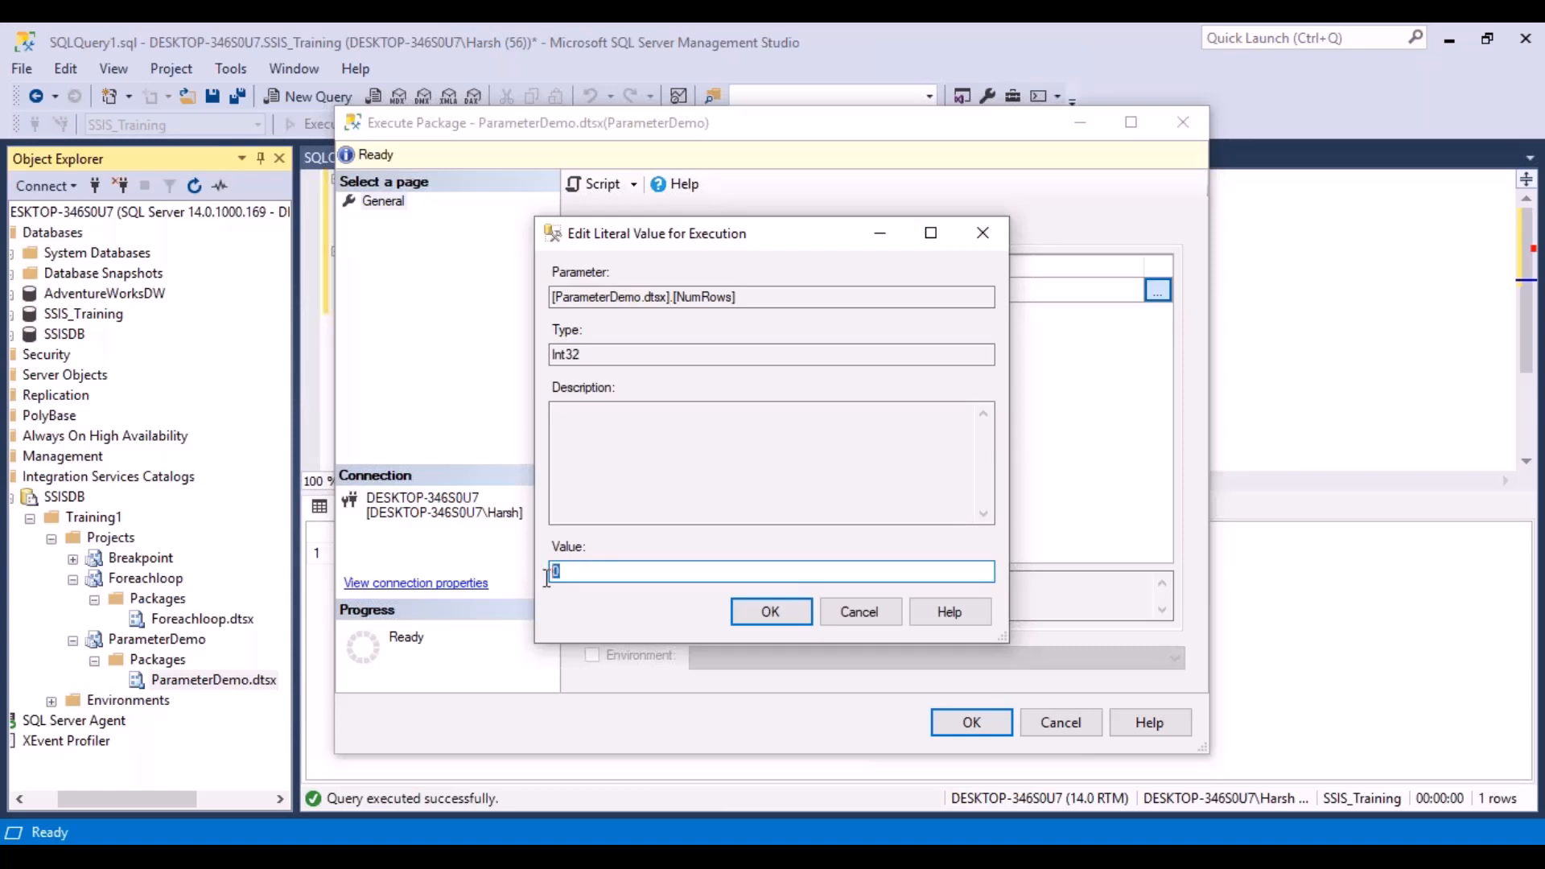
text(1)
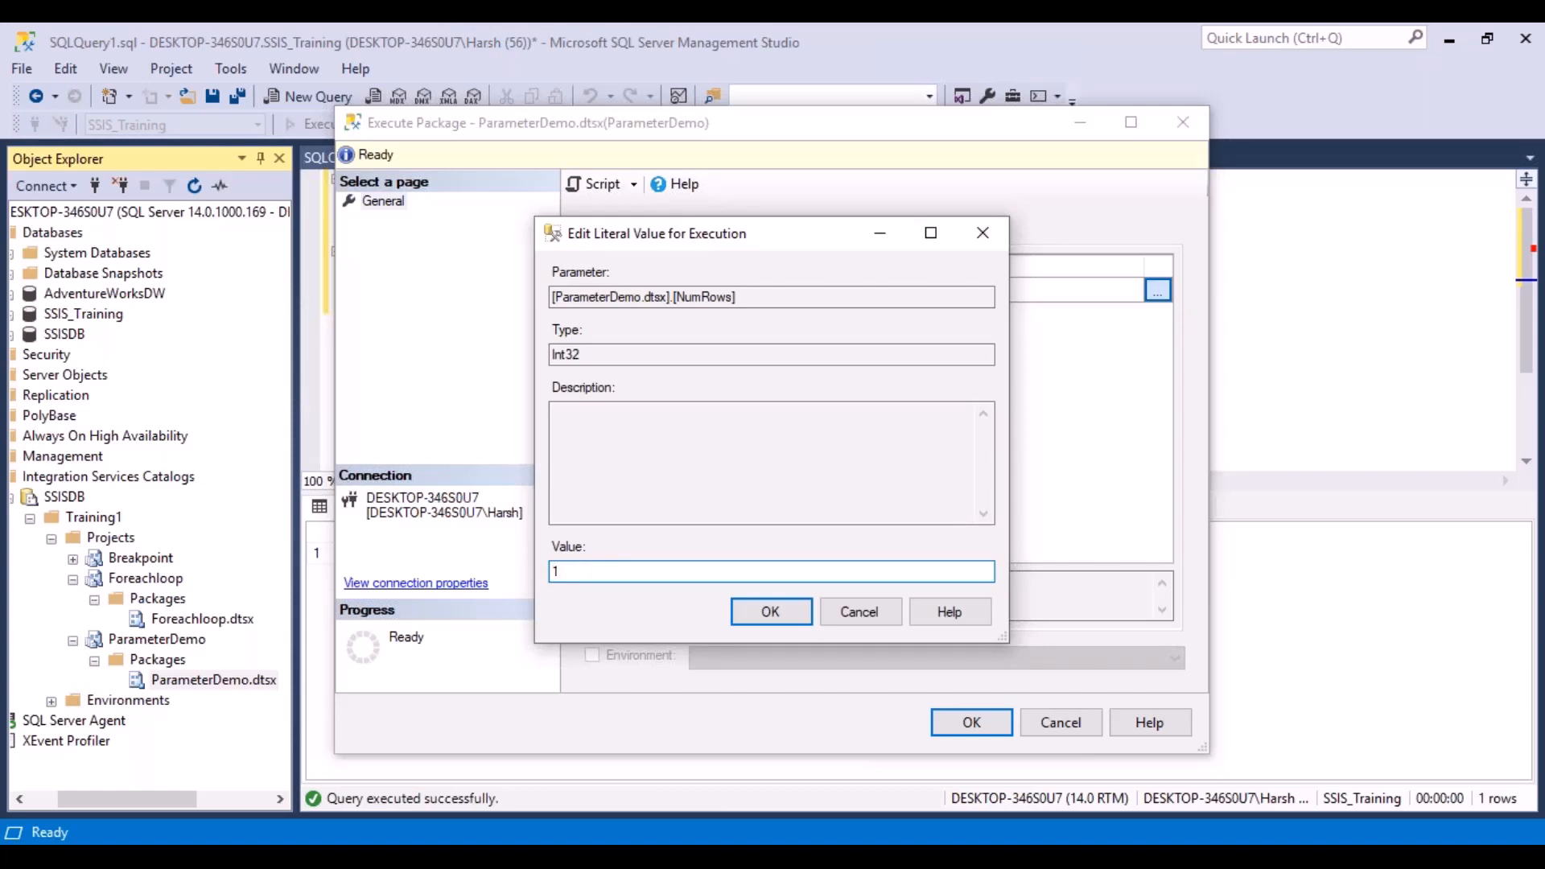
click(768, 613)
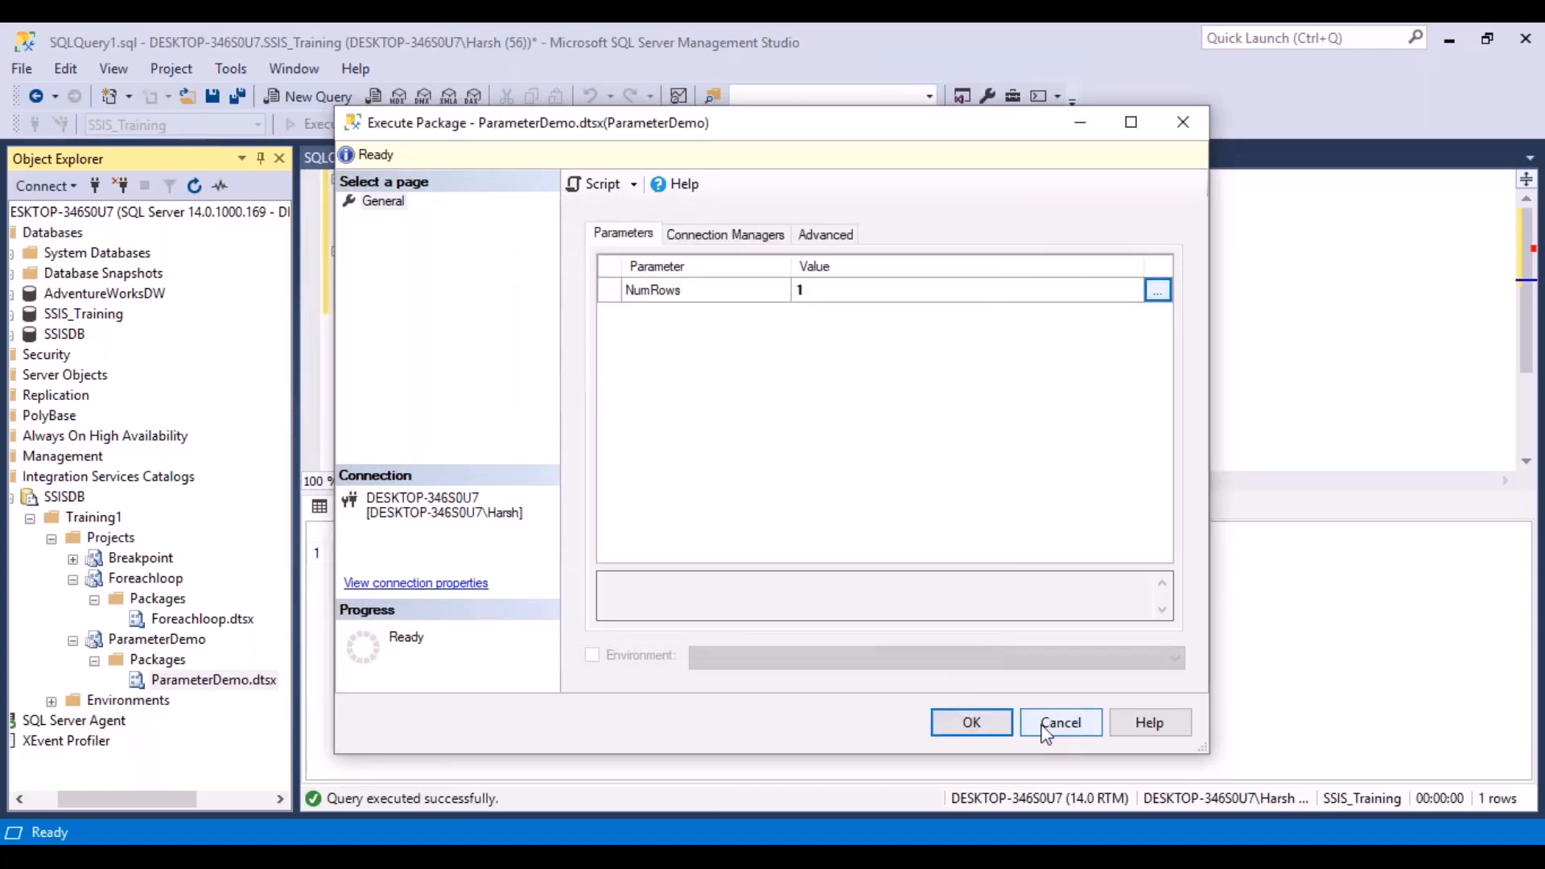
click(1044, 724)
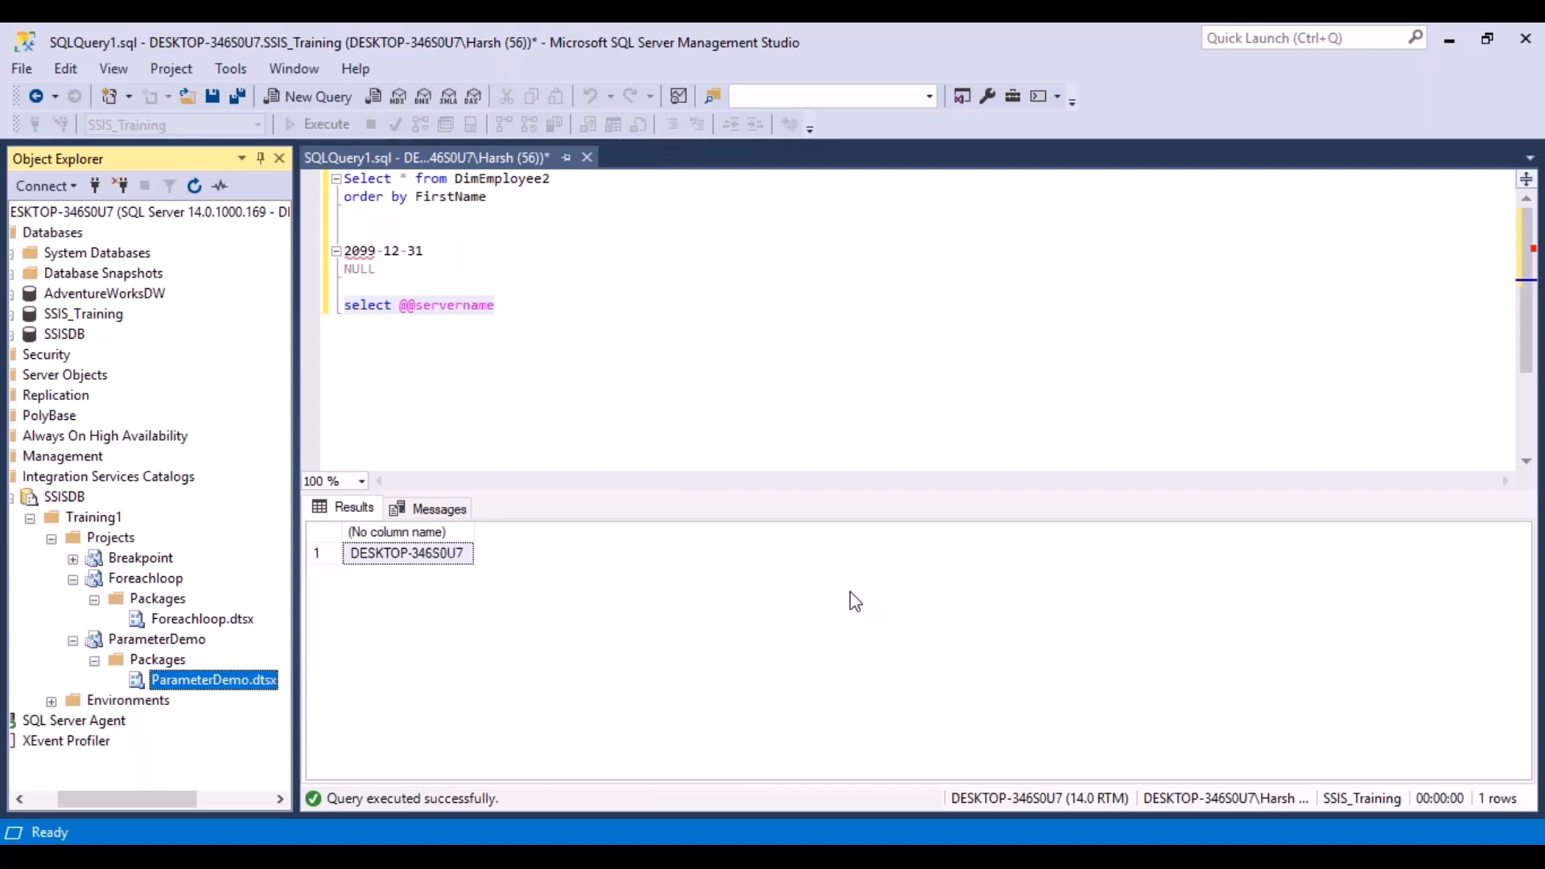
- Create a new environment named Demo in the Training1 folder's Environments
click(50, 701)
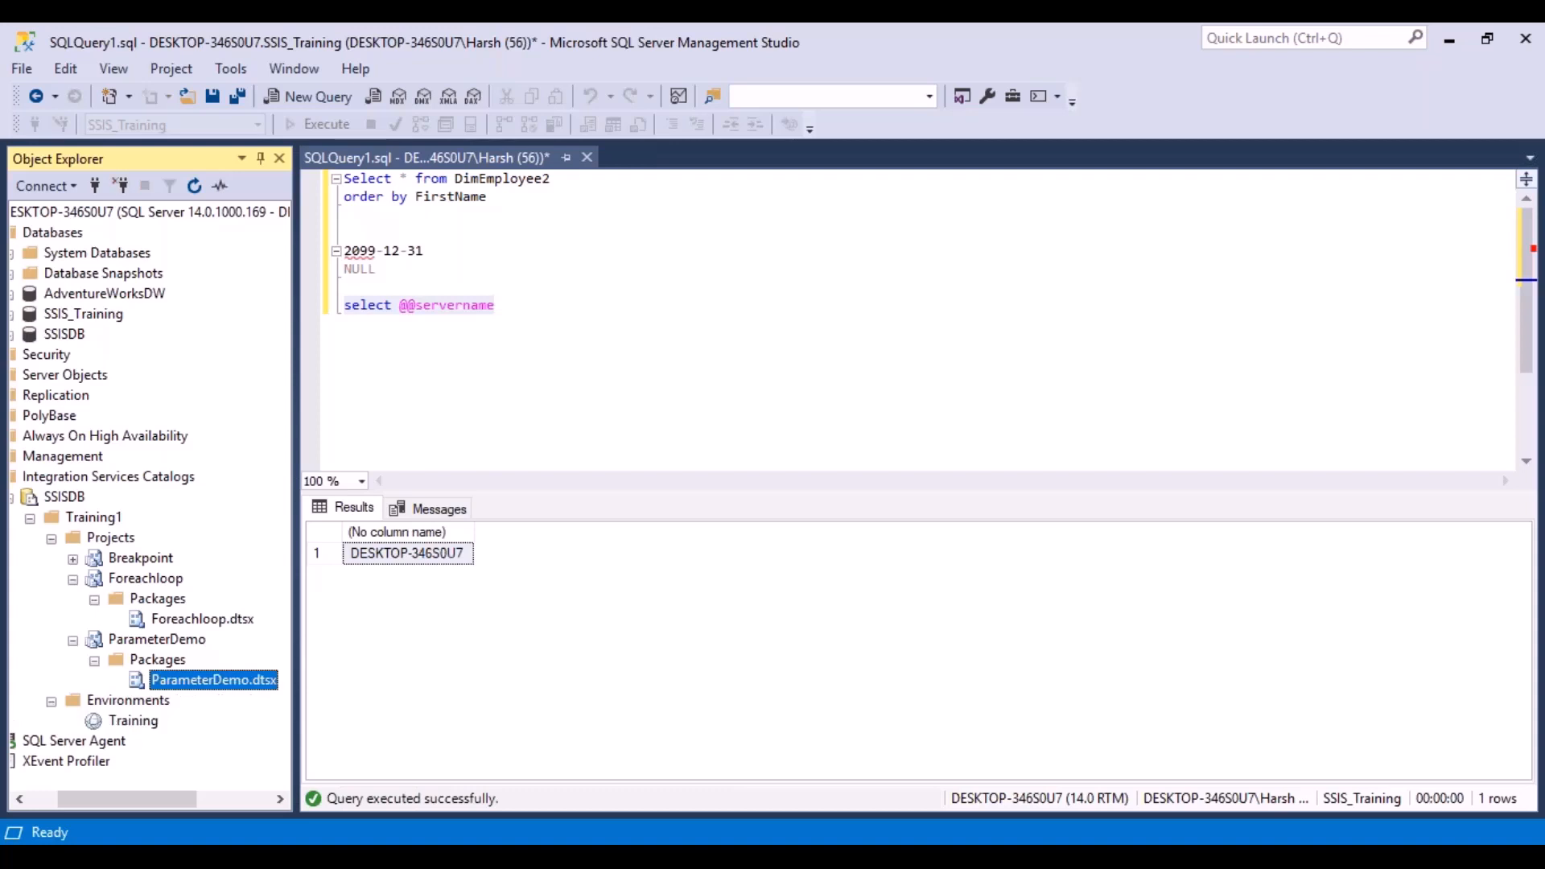
click(133, 701)
right_click(136, 707)
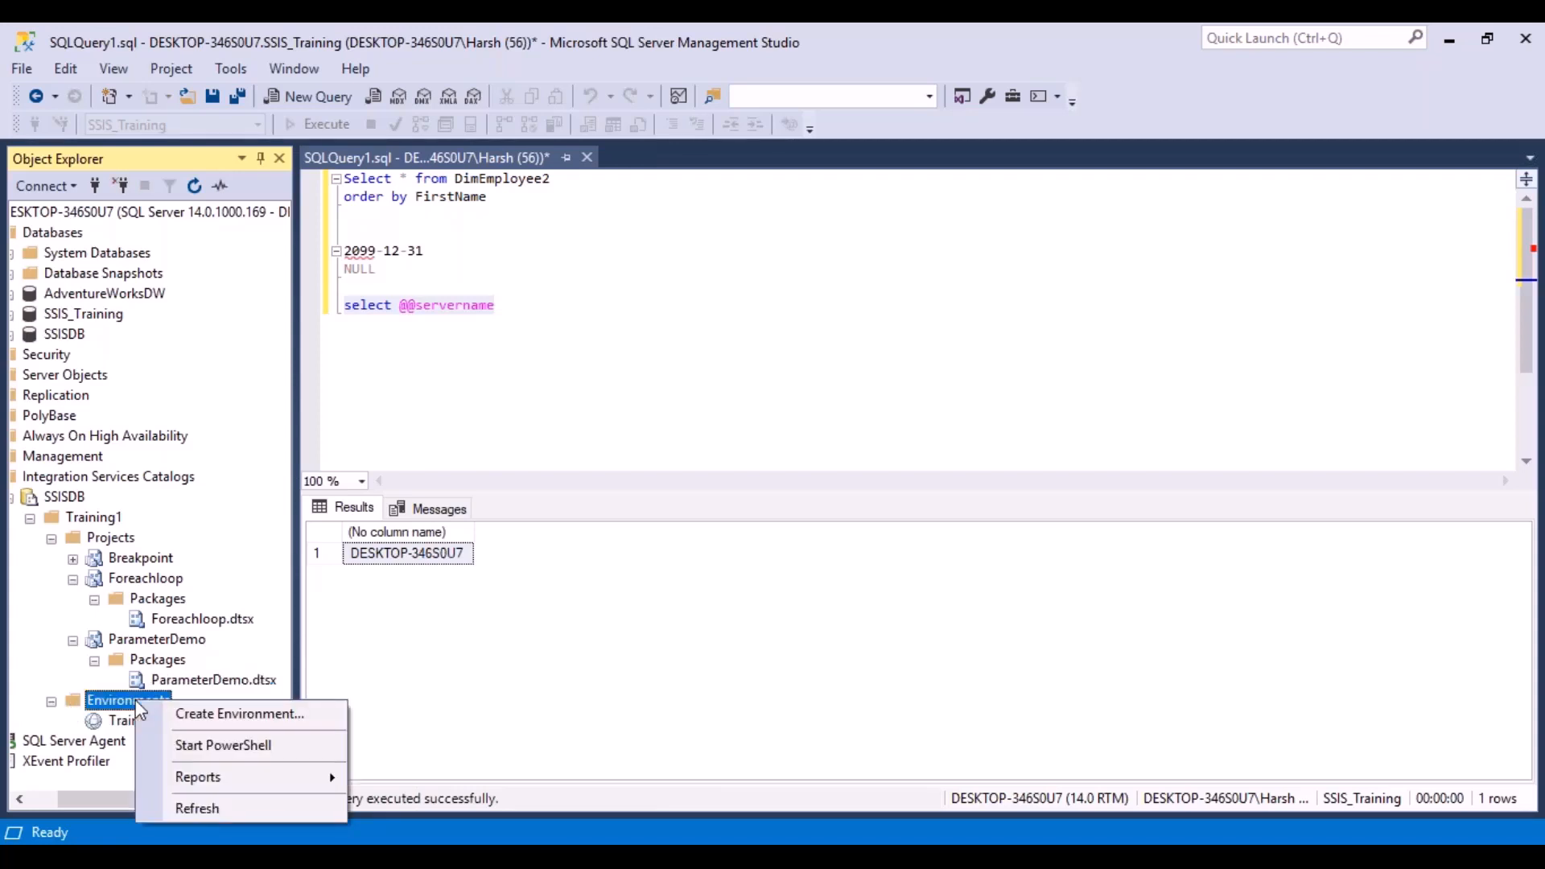
click(51, 700)
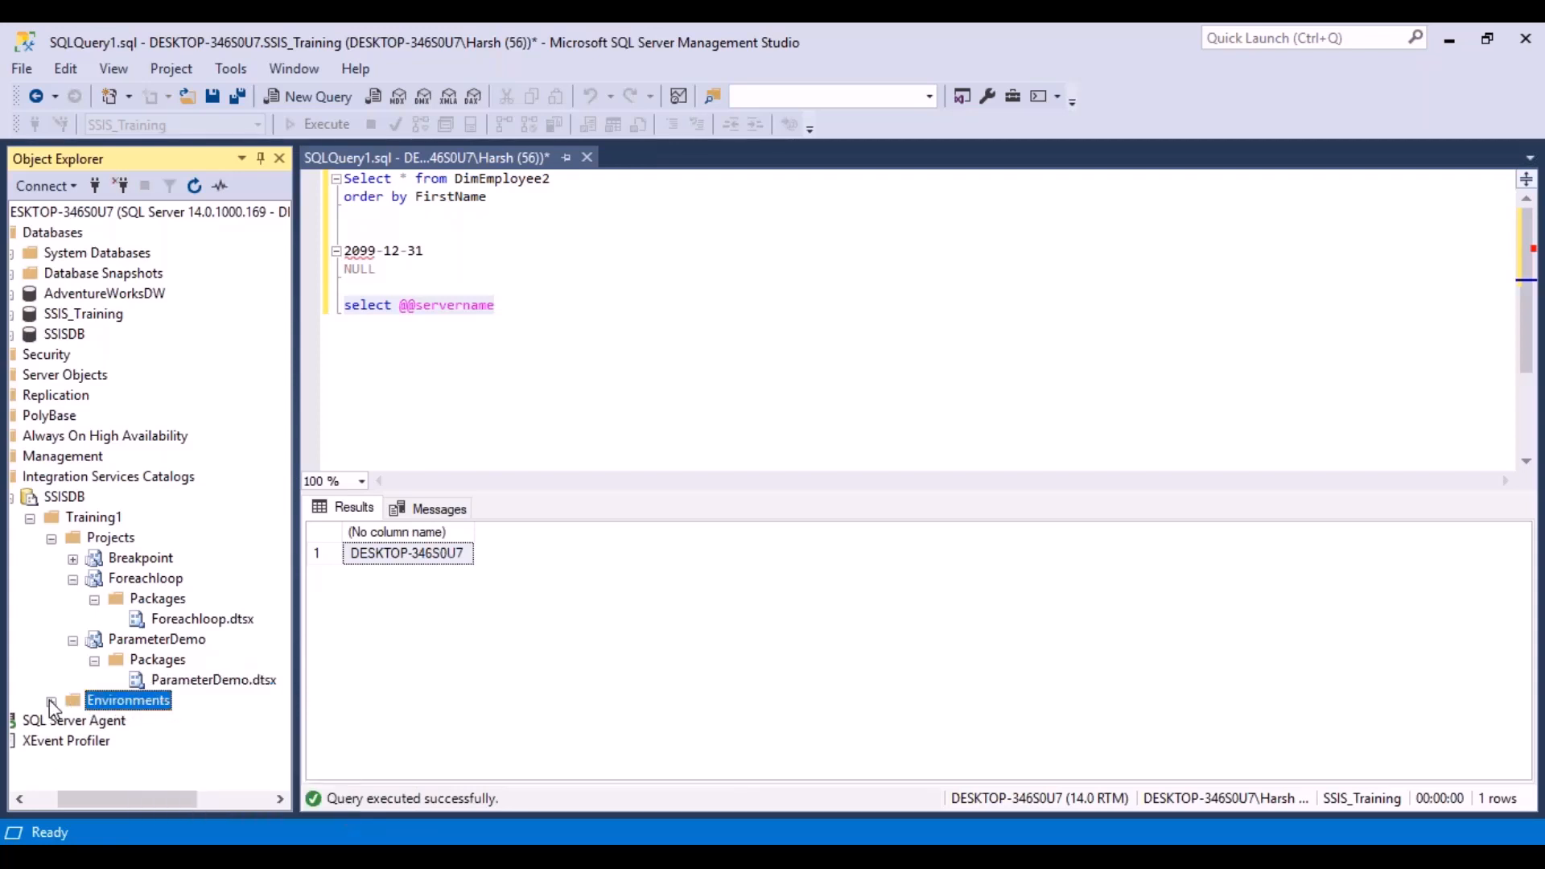
right_click(129, 707)
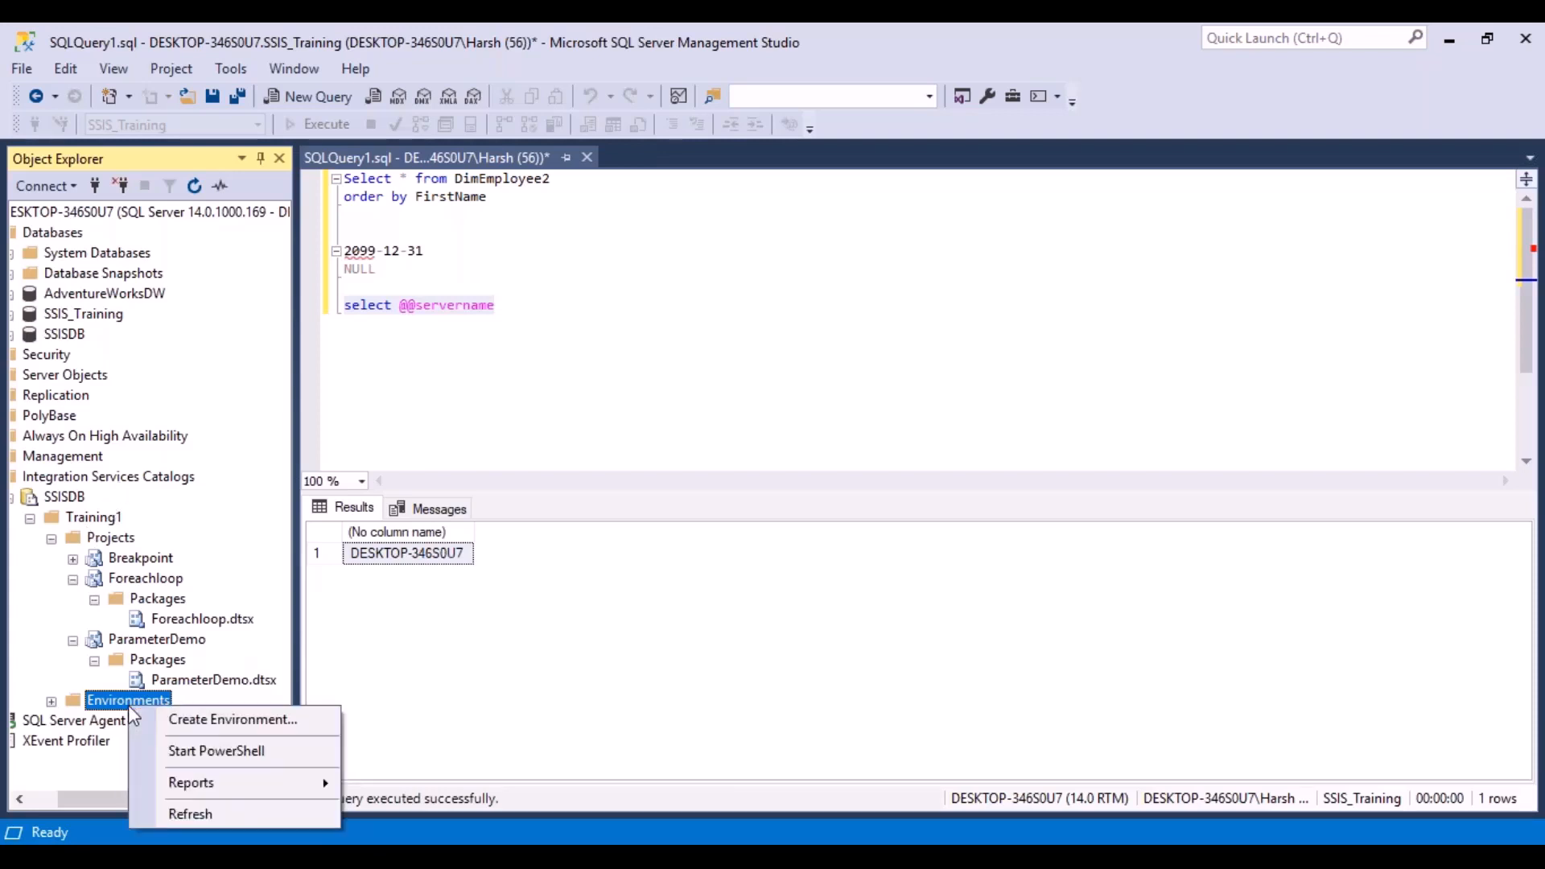
click(206, 719)
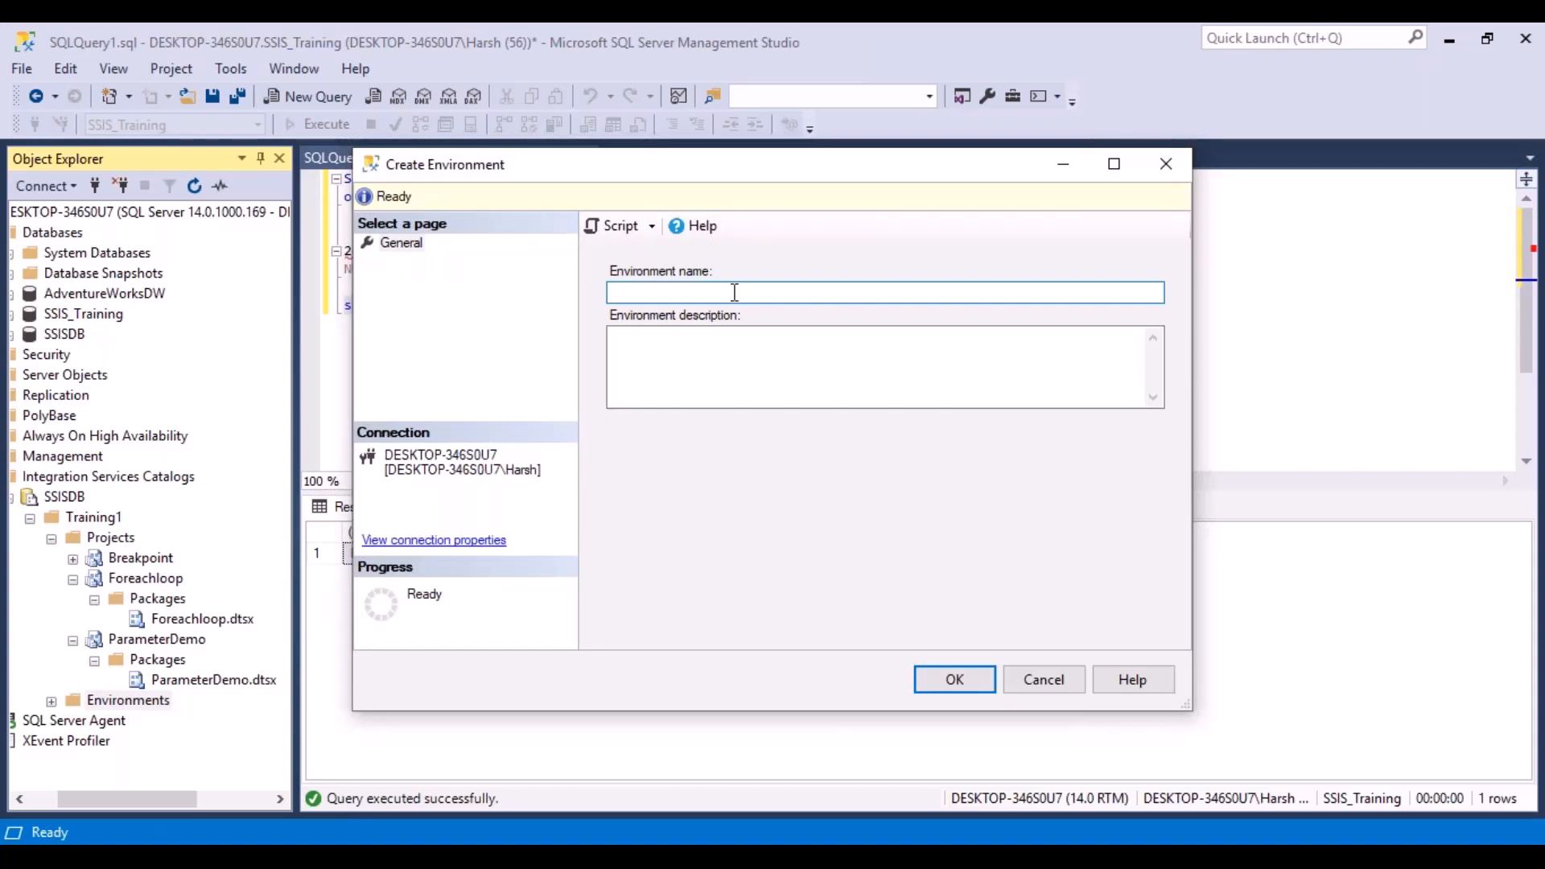
text(Demo)
click(988, 686)
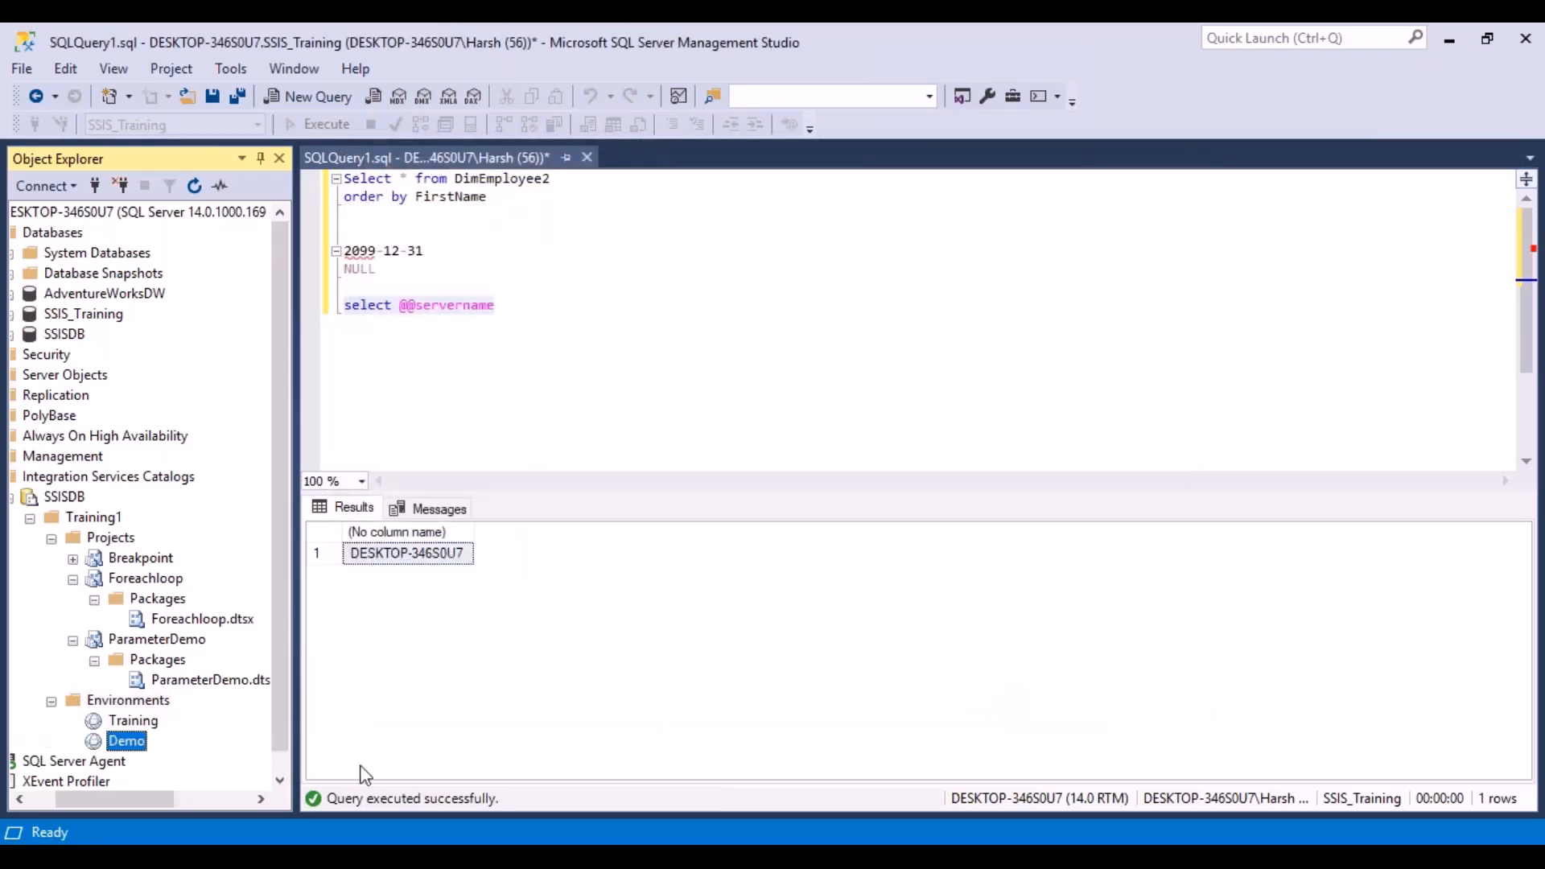
- Open the Demo environment's properties and add an environment variable named NumRows
right_click(137, 741)
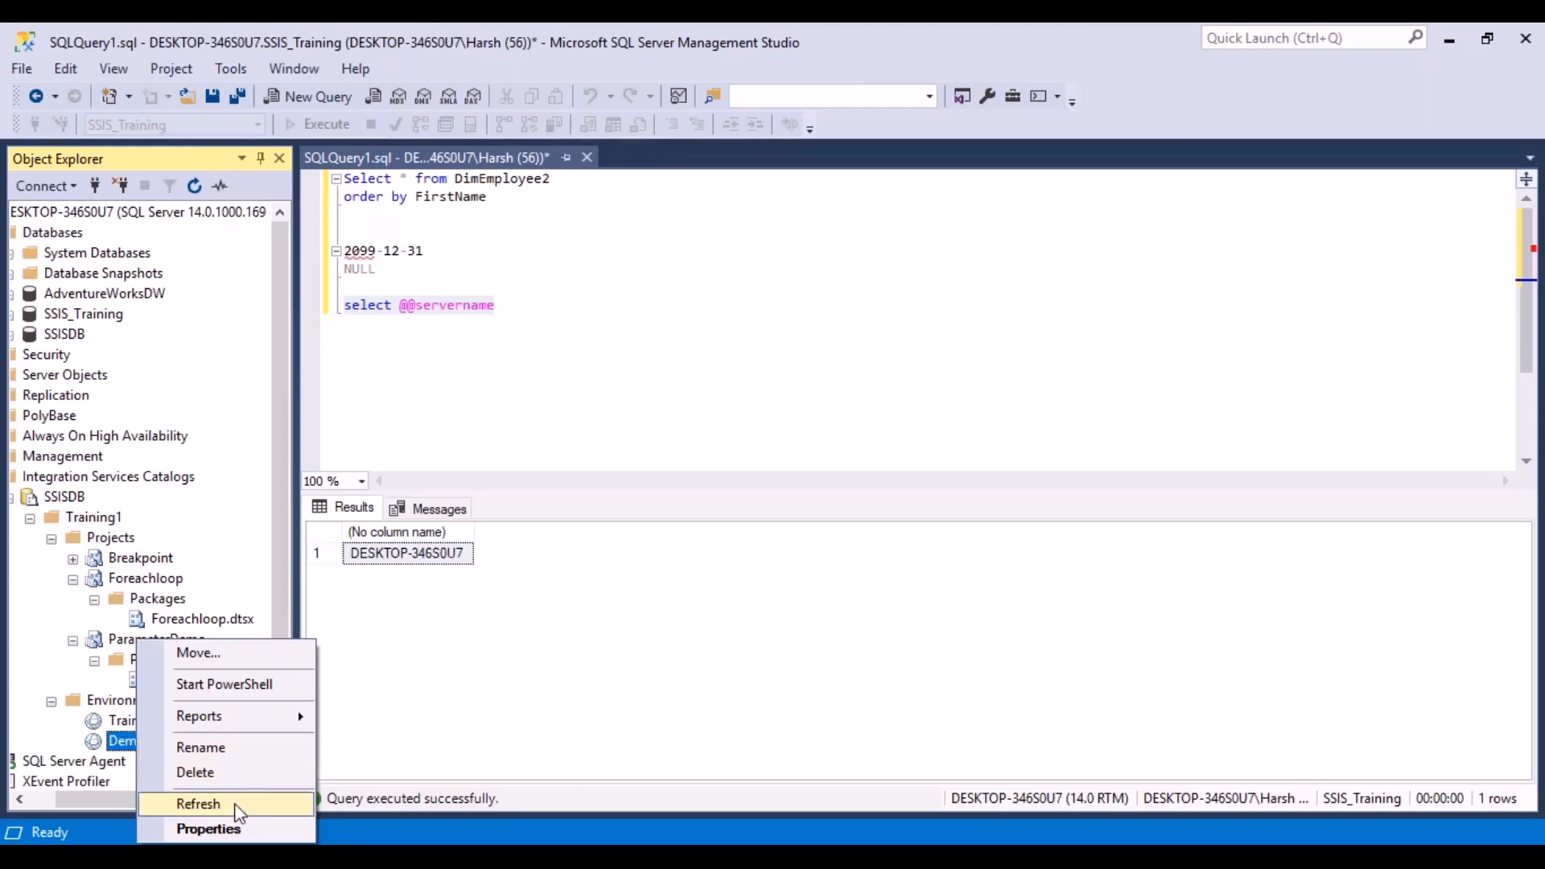
click(239, 826)
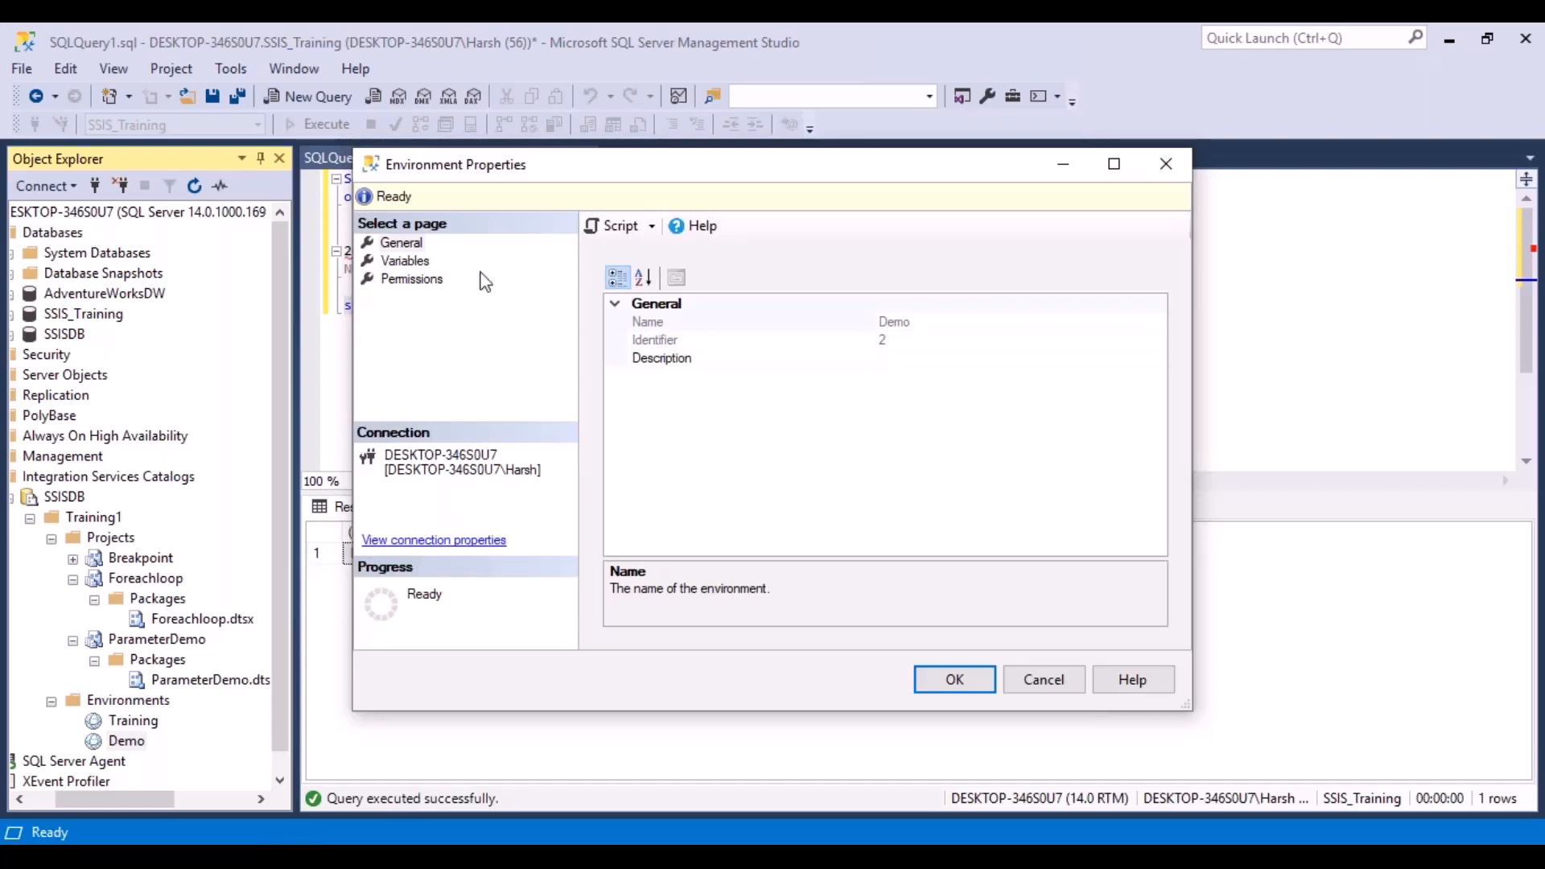
click(404, 261)
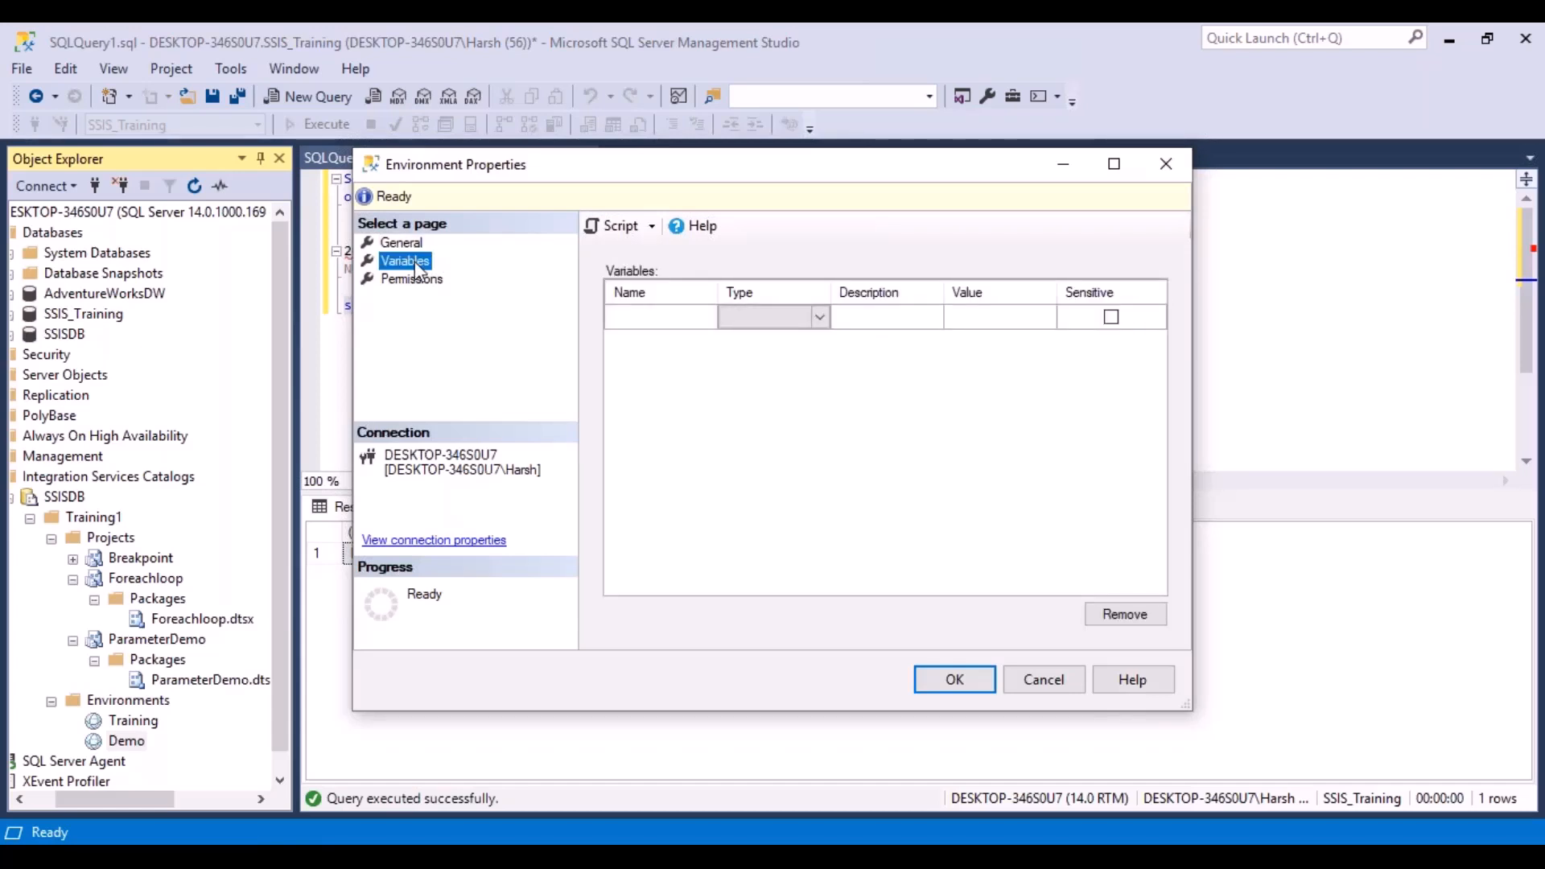
click(828, 320)
click(828, 320)
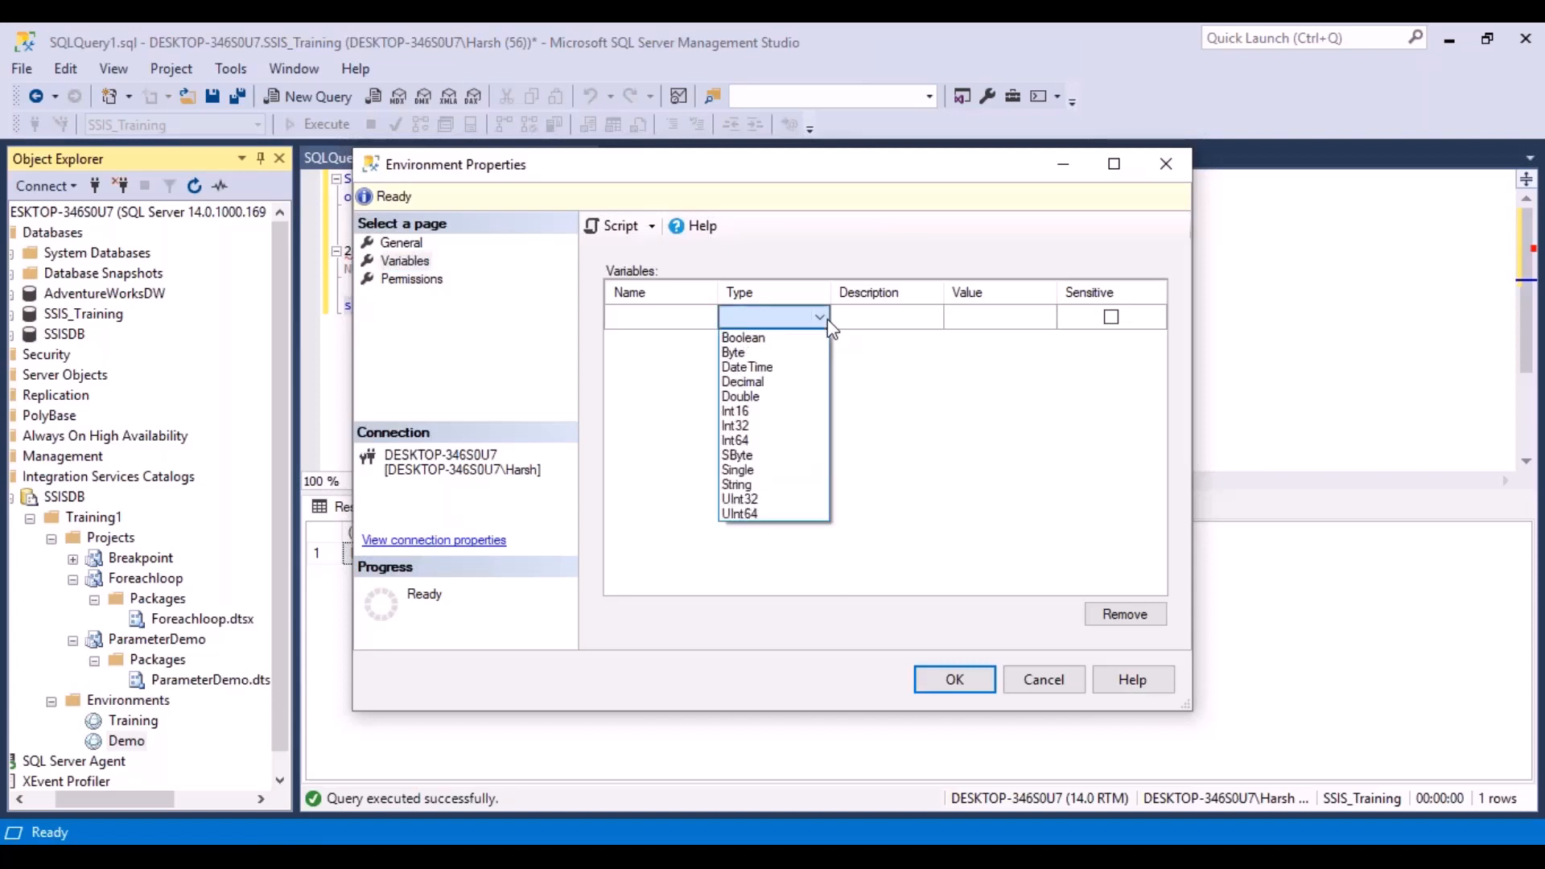
click(831, 326)
click(700, 326)
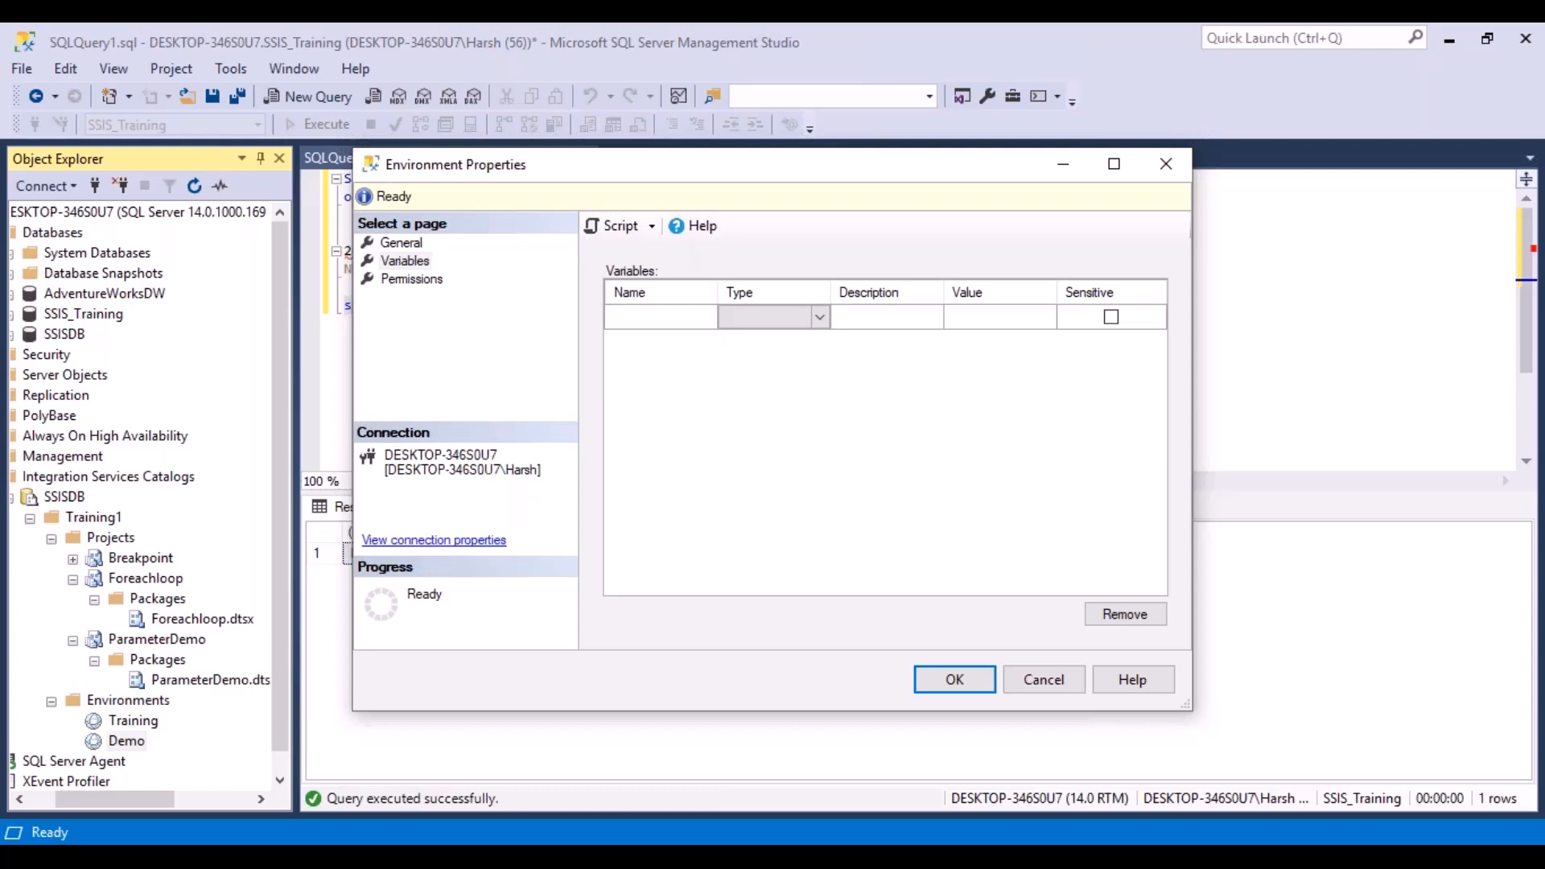
text(NumR)
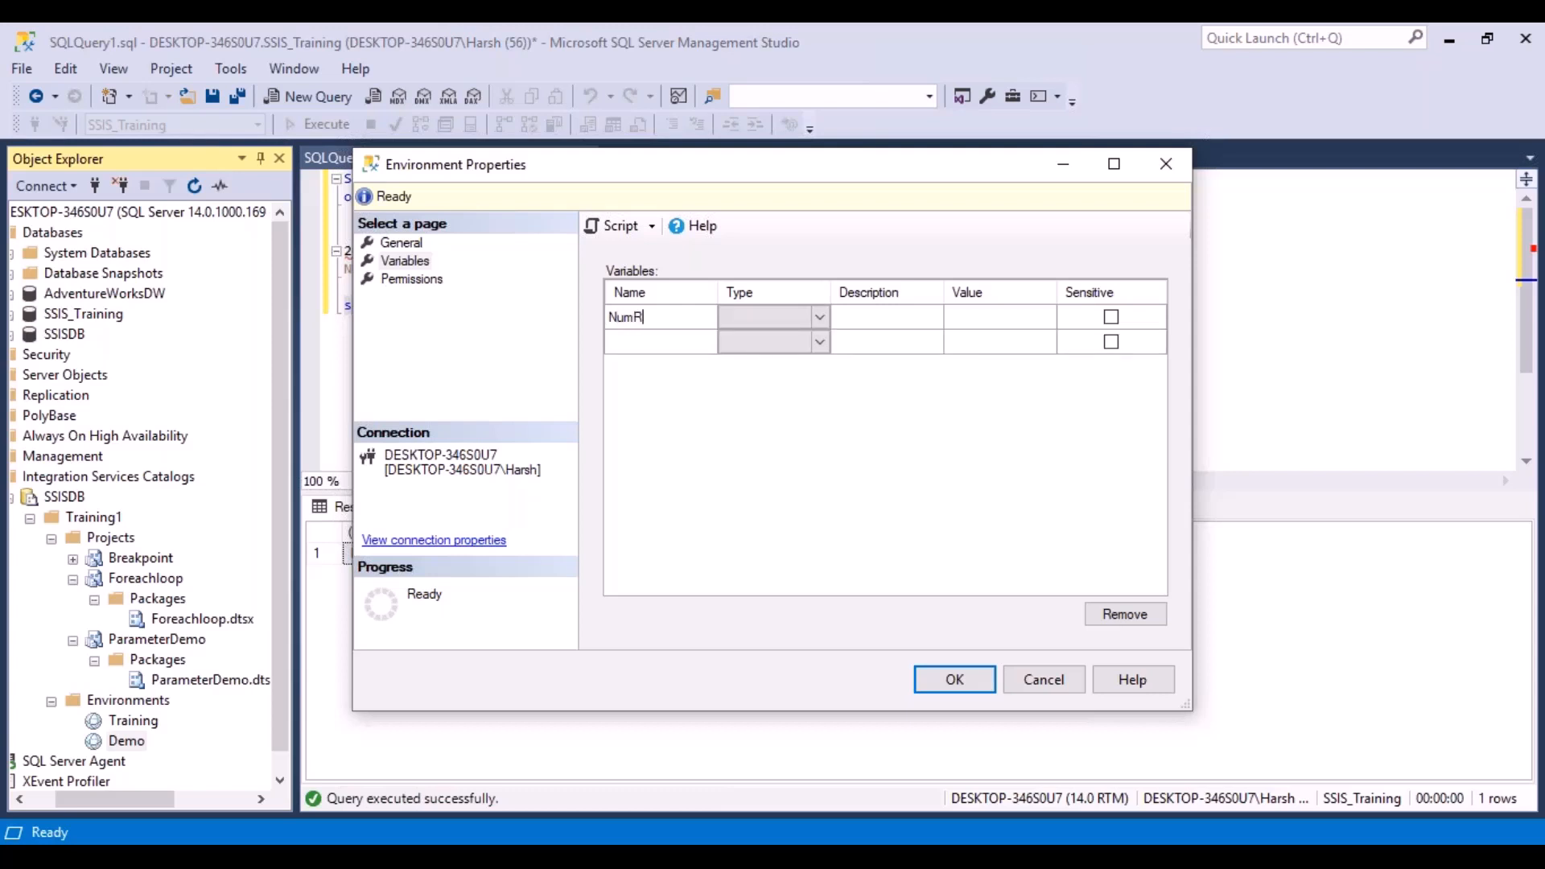
text(ows)
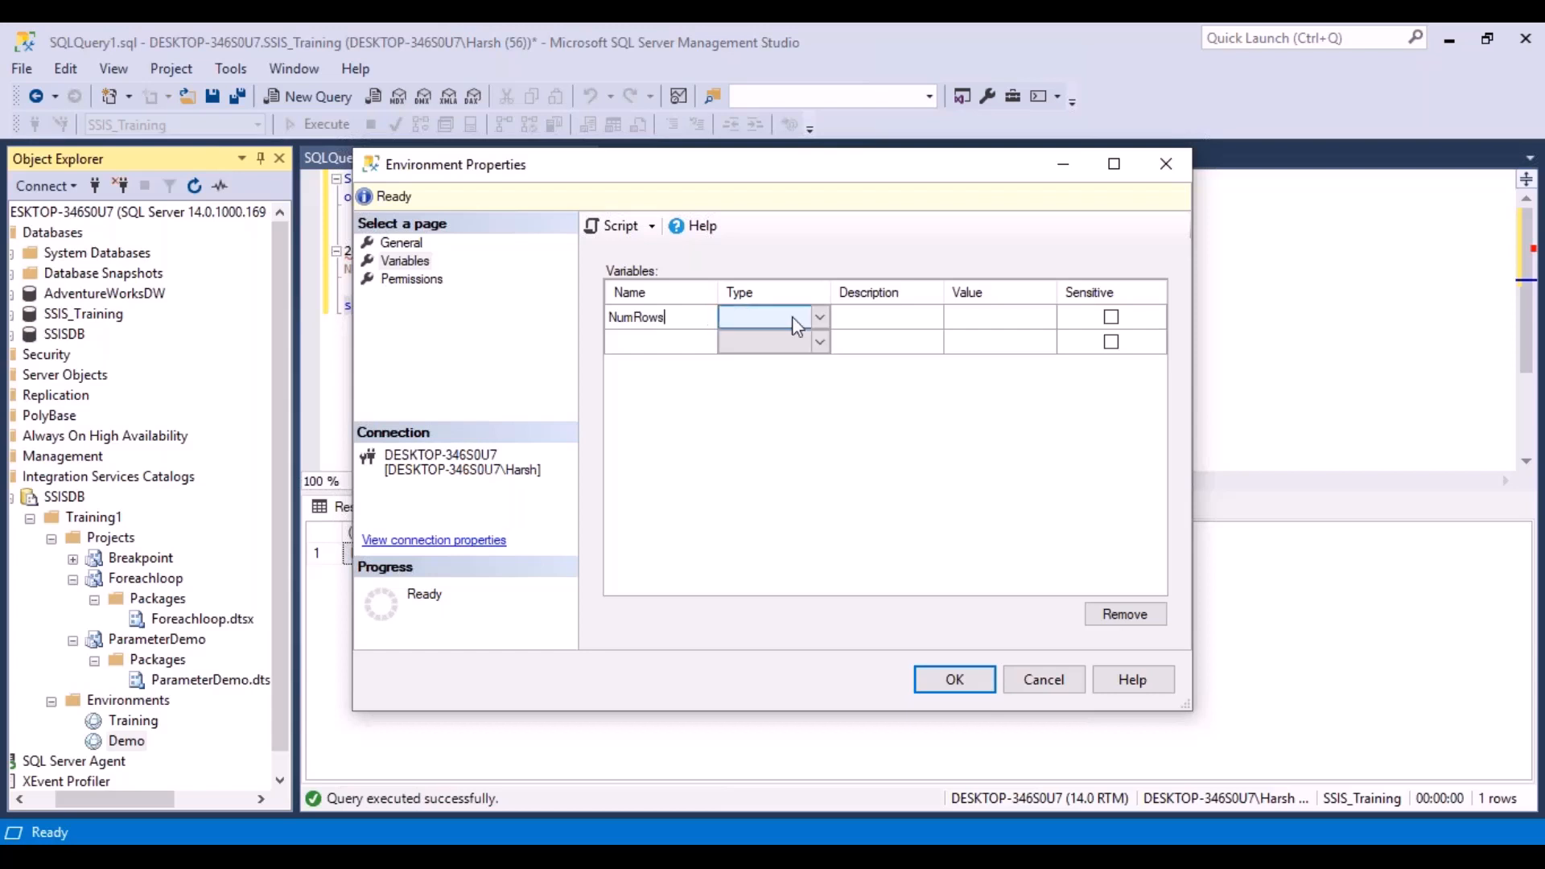
- Set the NumRows environment variable's type to Int32 and its value to 0
click(813, 320)
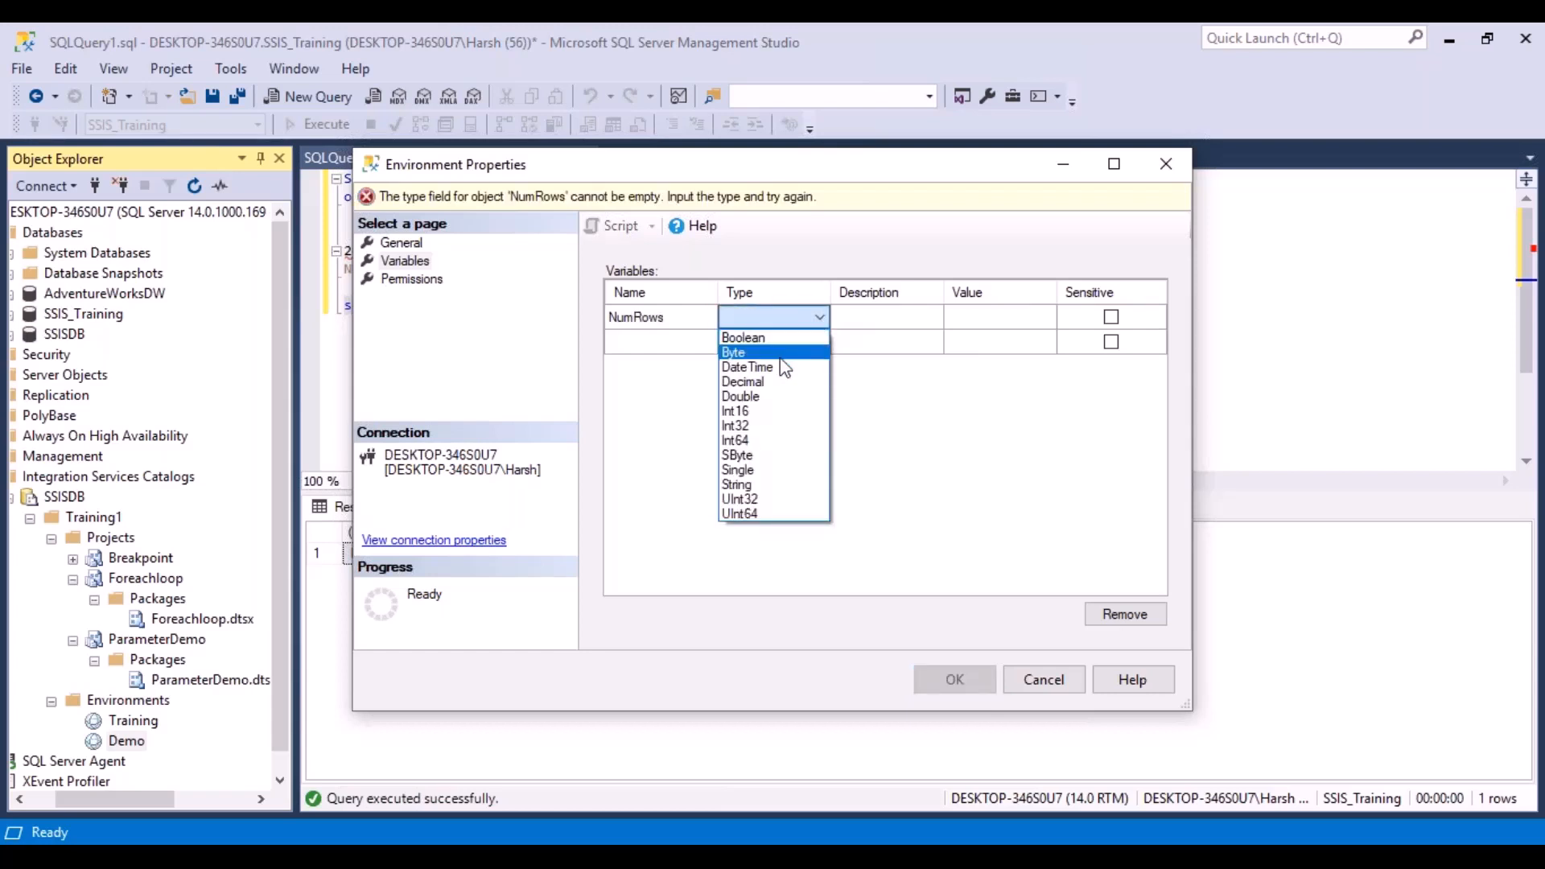
click(735, 425)
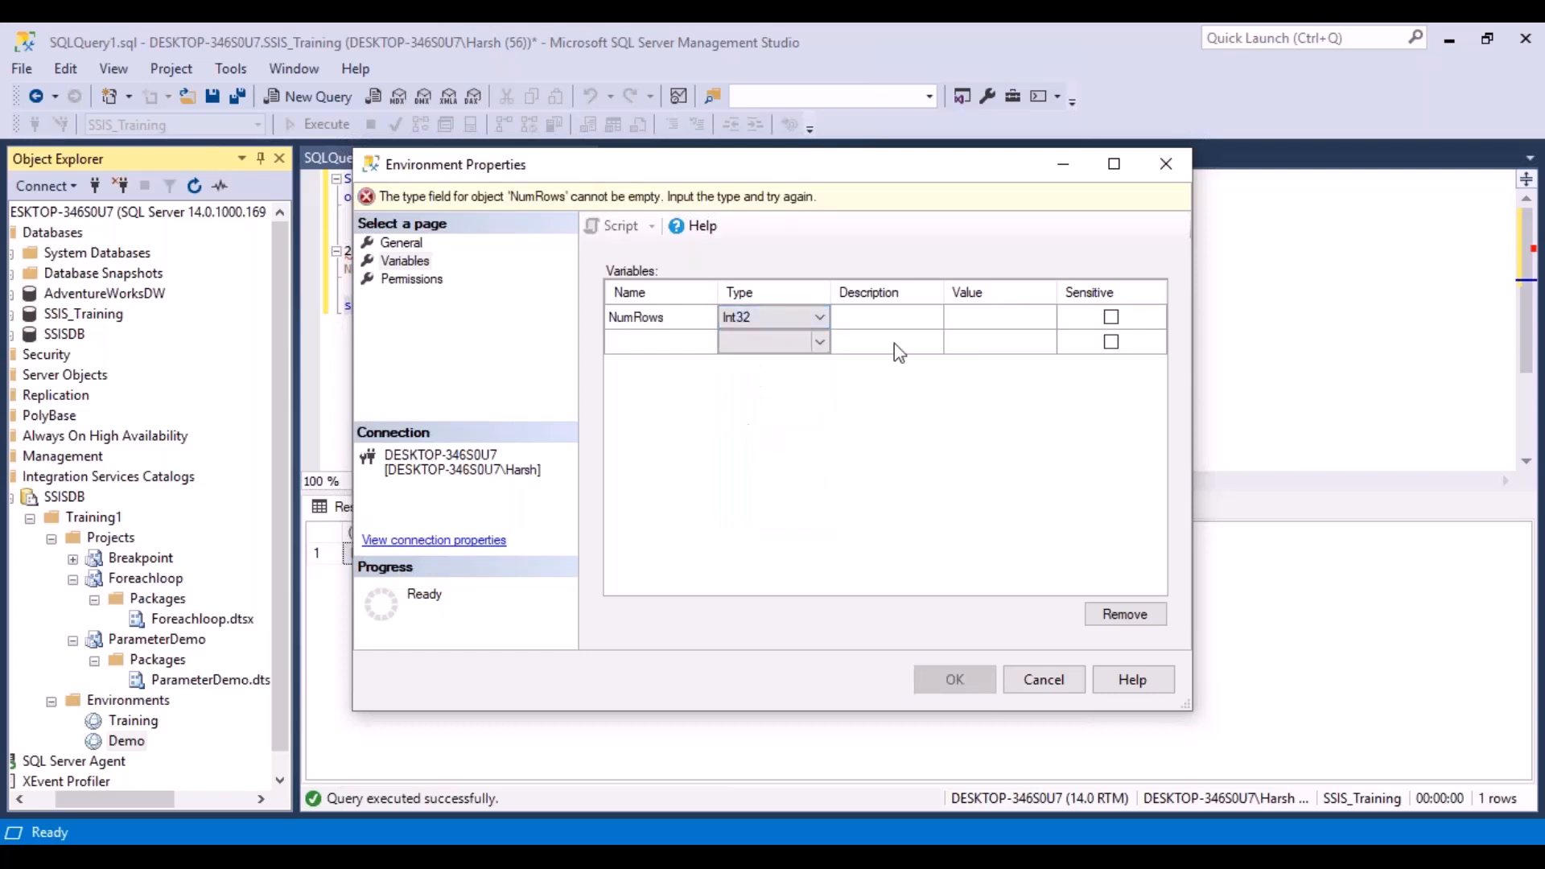
click(1007, 320)
text(0)
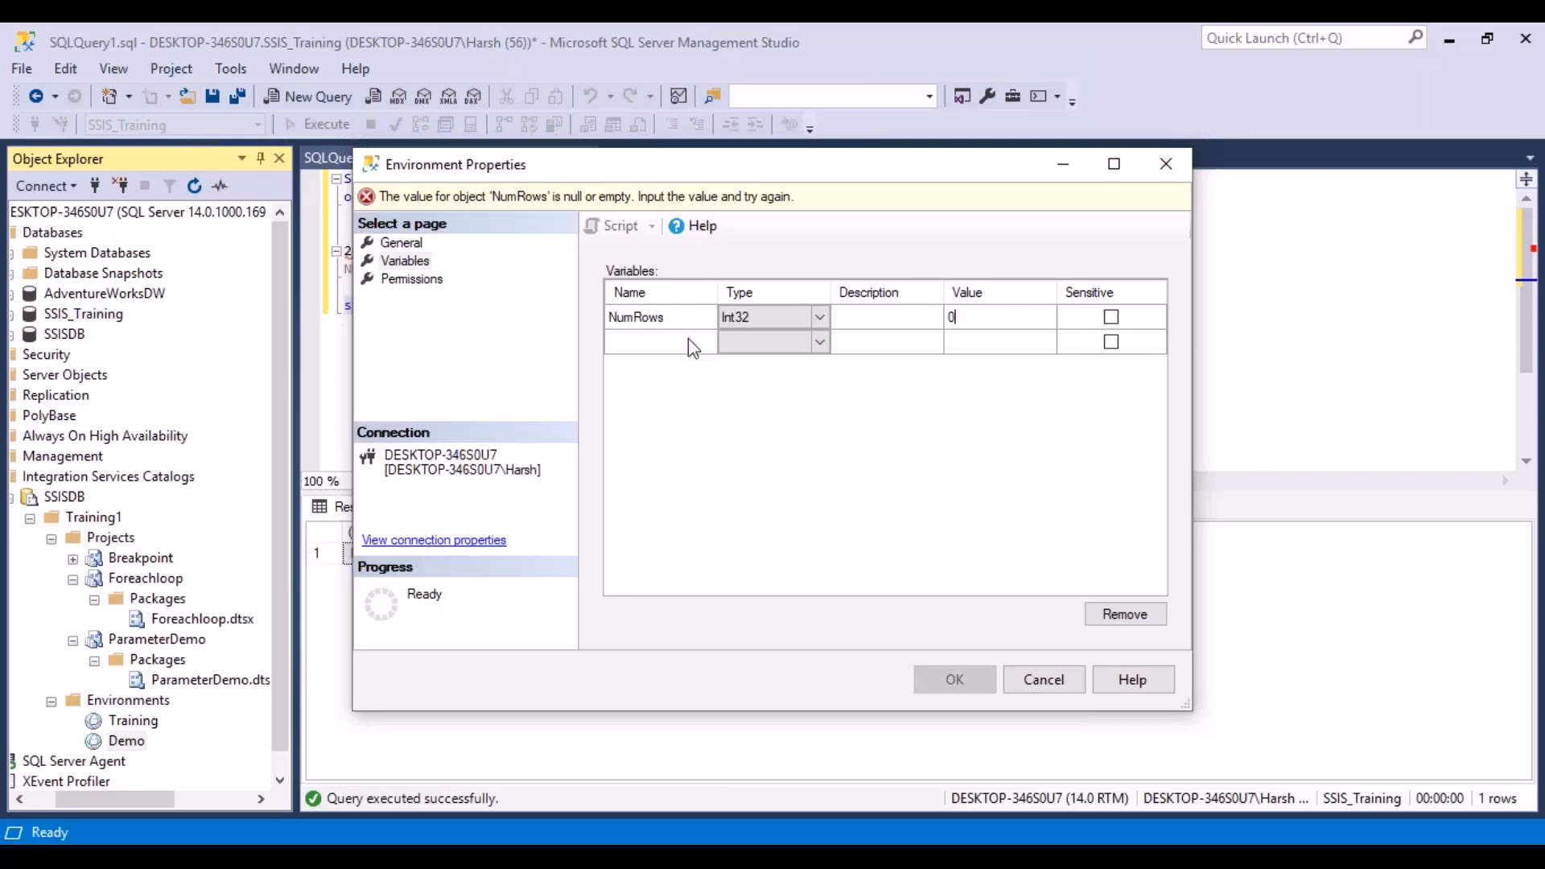
key(Escape)
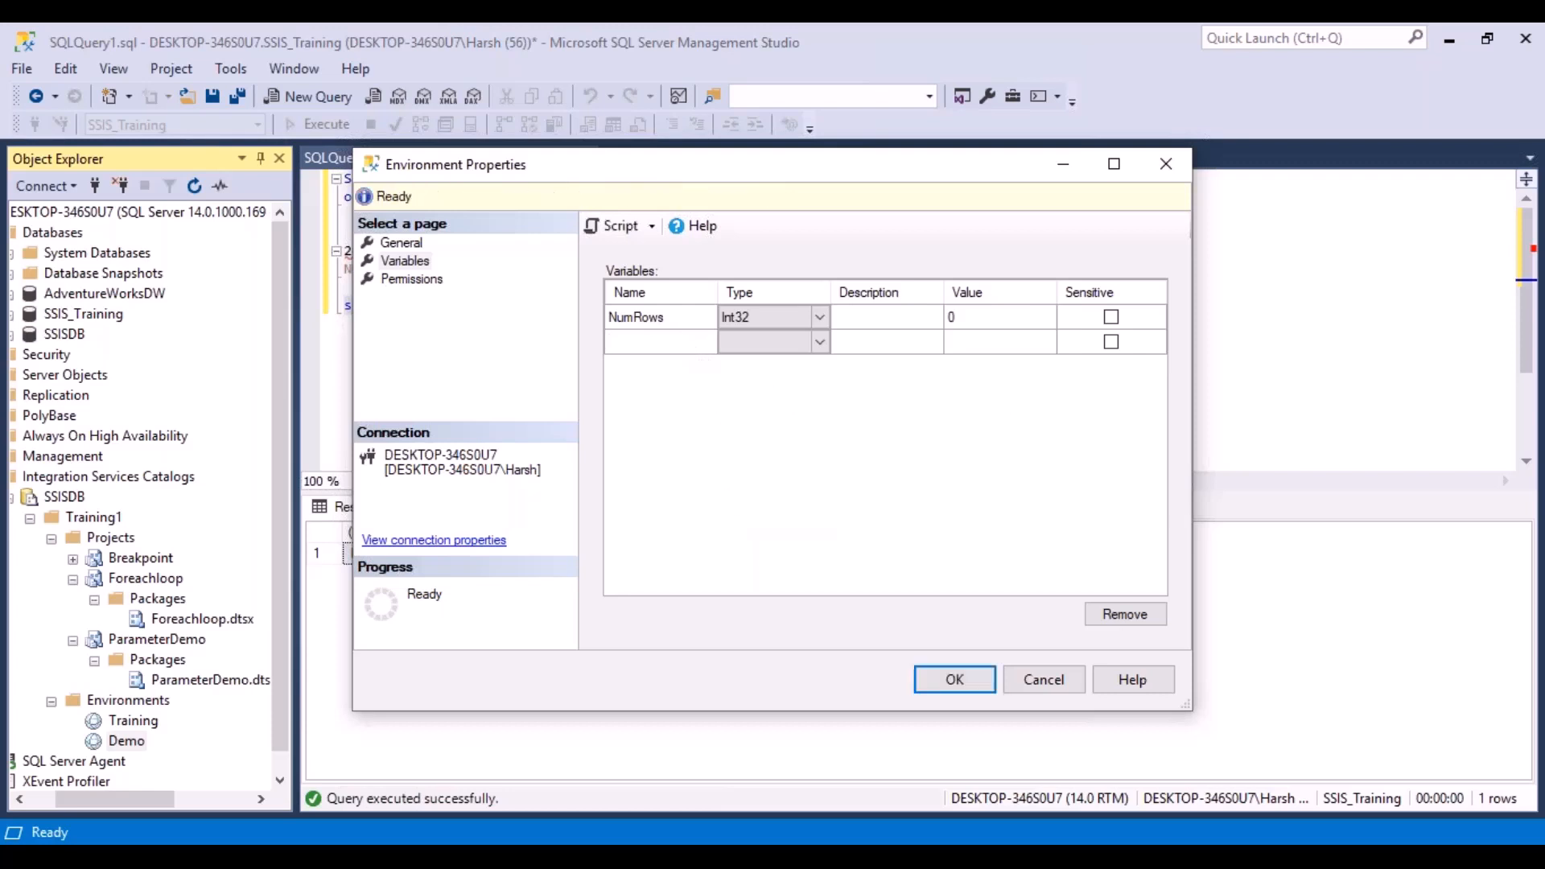
- Add a second environment variable named FilePath with the type String
text(FilePath)
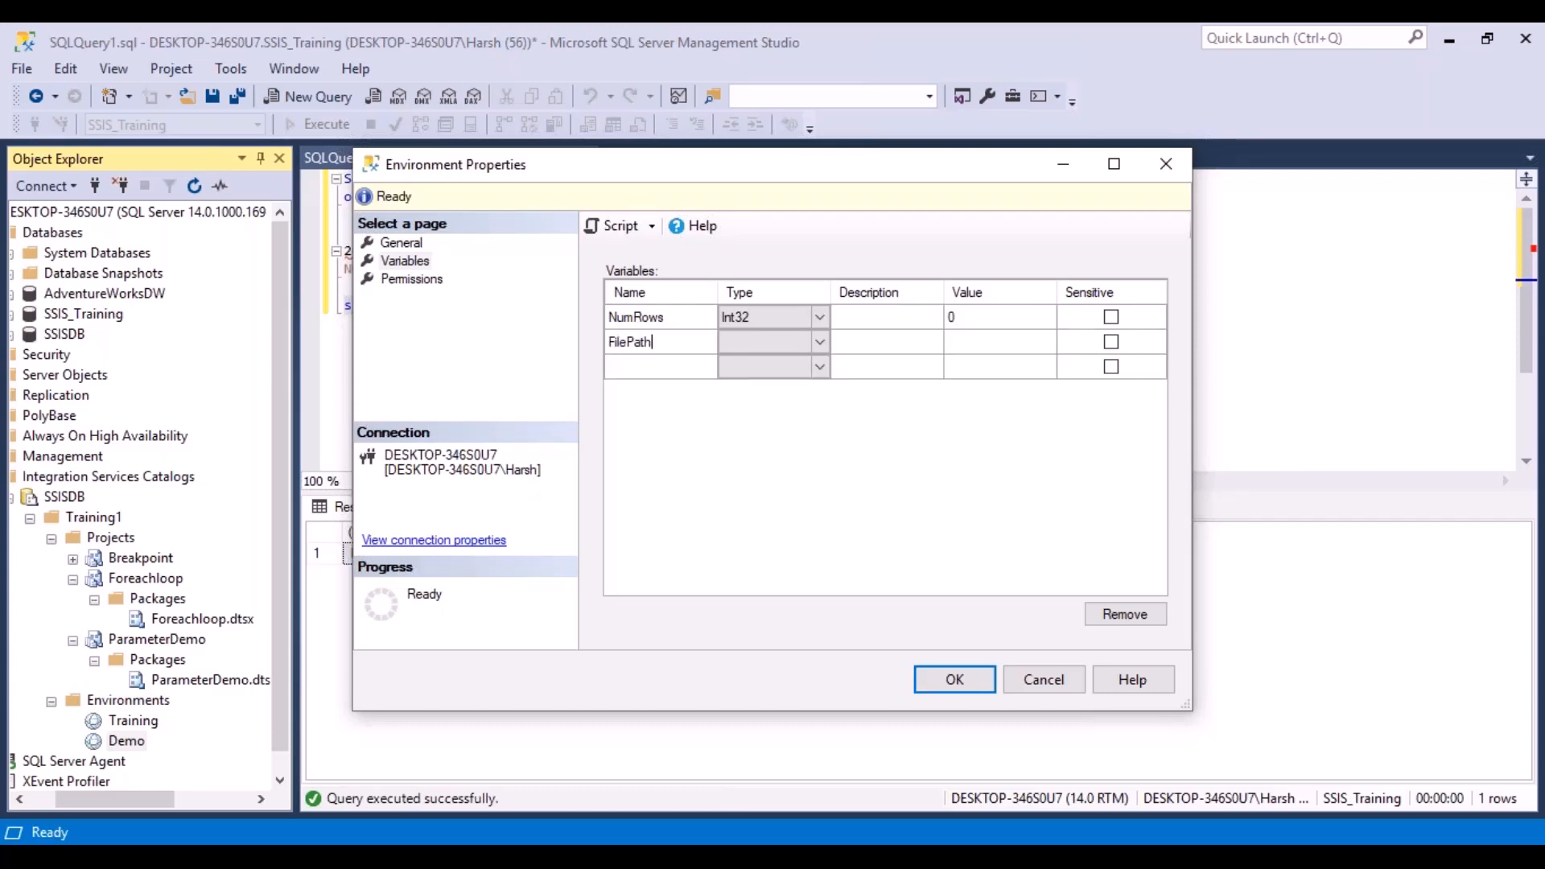
click(766, 341)
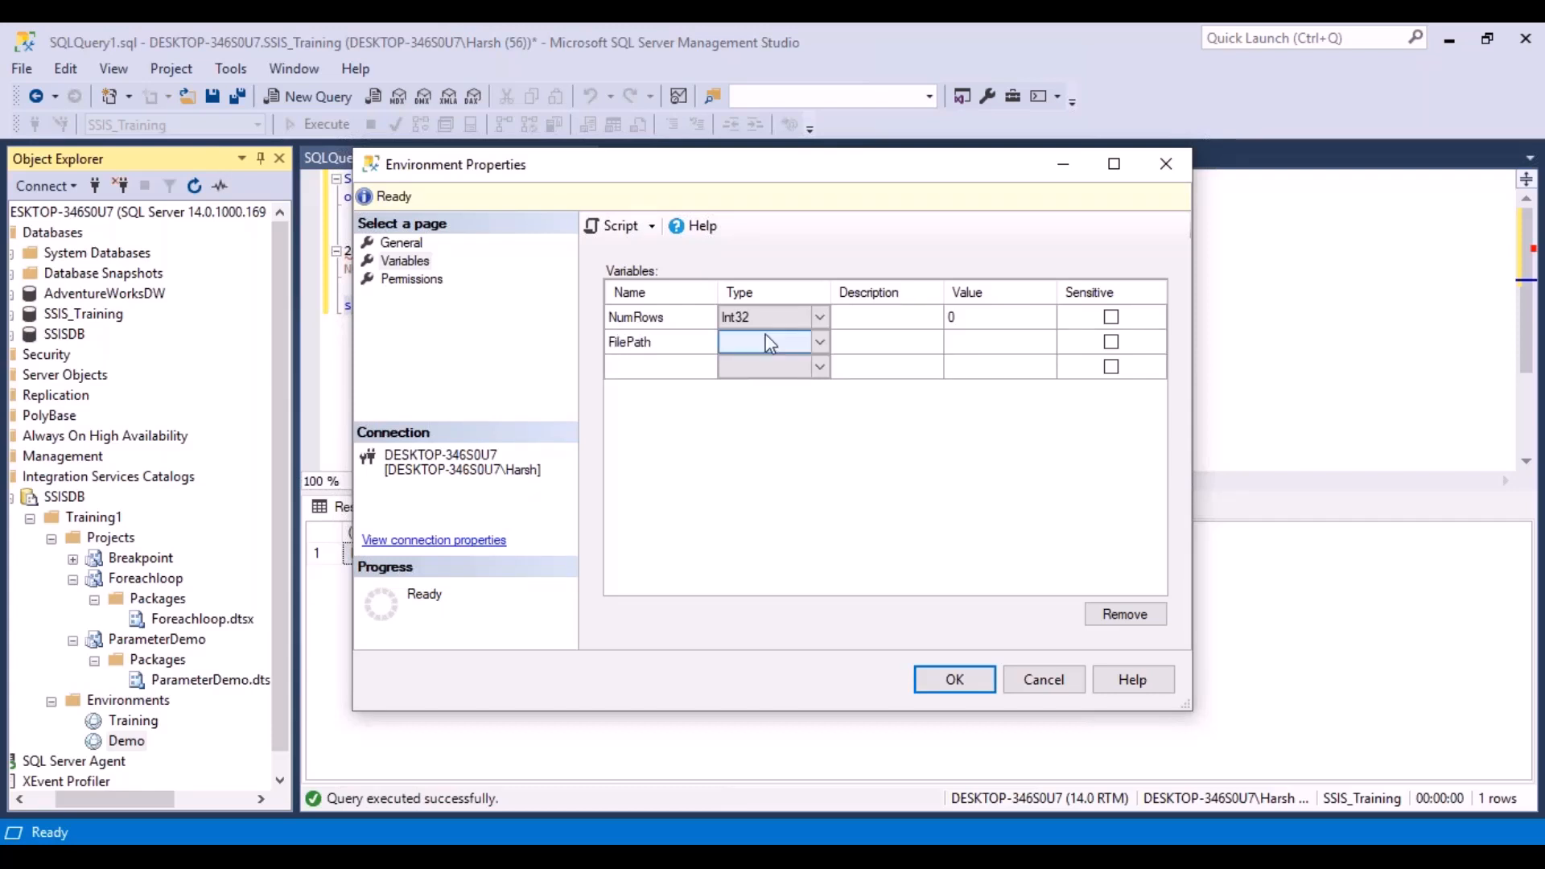
click(815, 340)
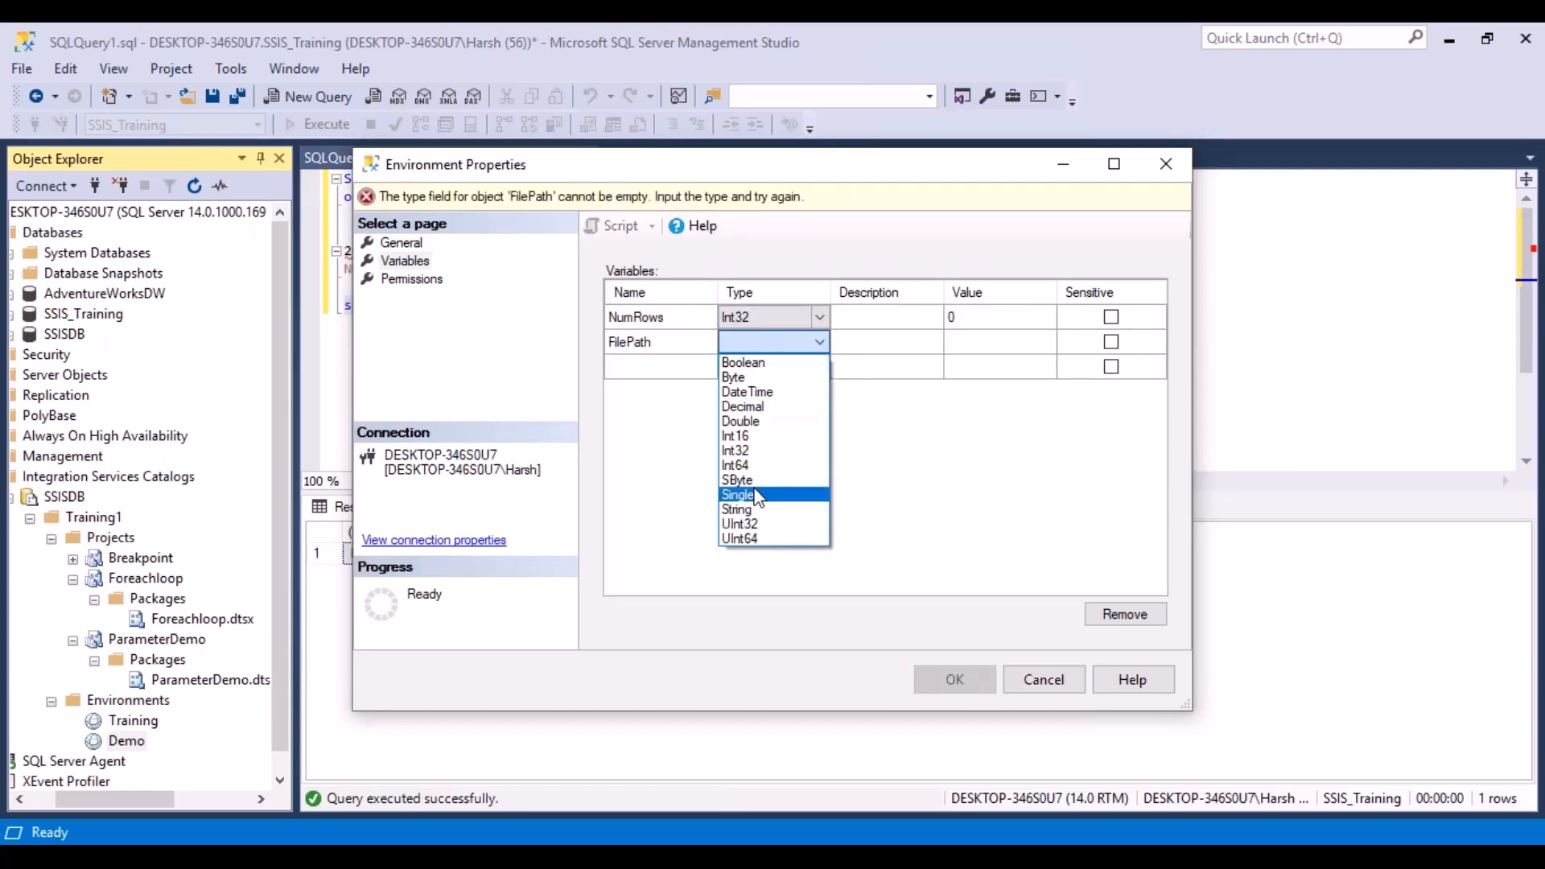
click(752, 510)
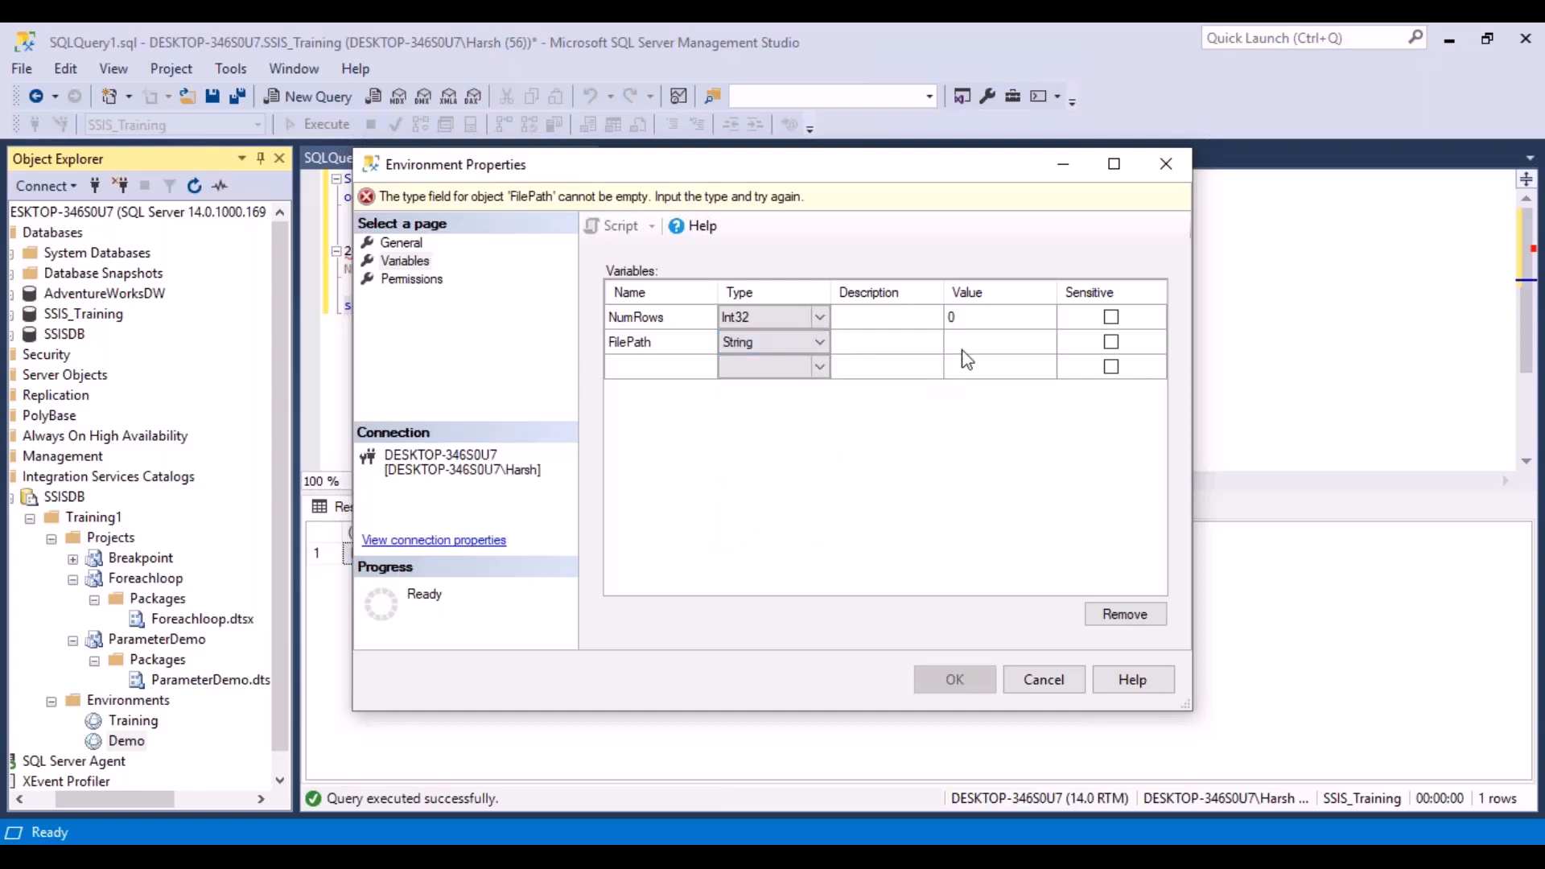
- Get the Downloads folder location from File Explorer and enter Downloads as the FilePath variable's value in the Demo environment's properties
click(963, 351)
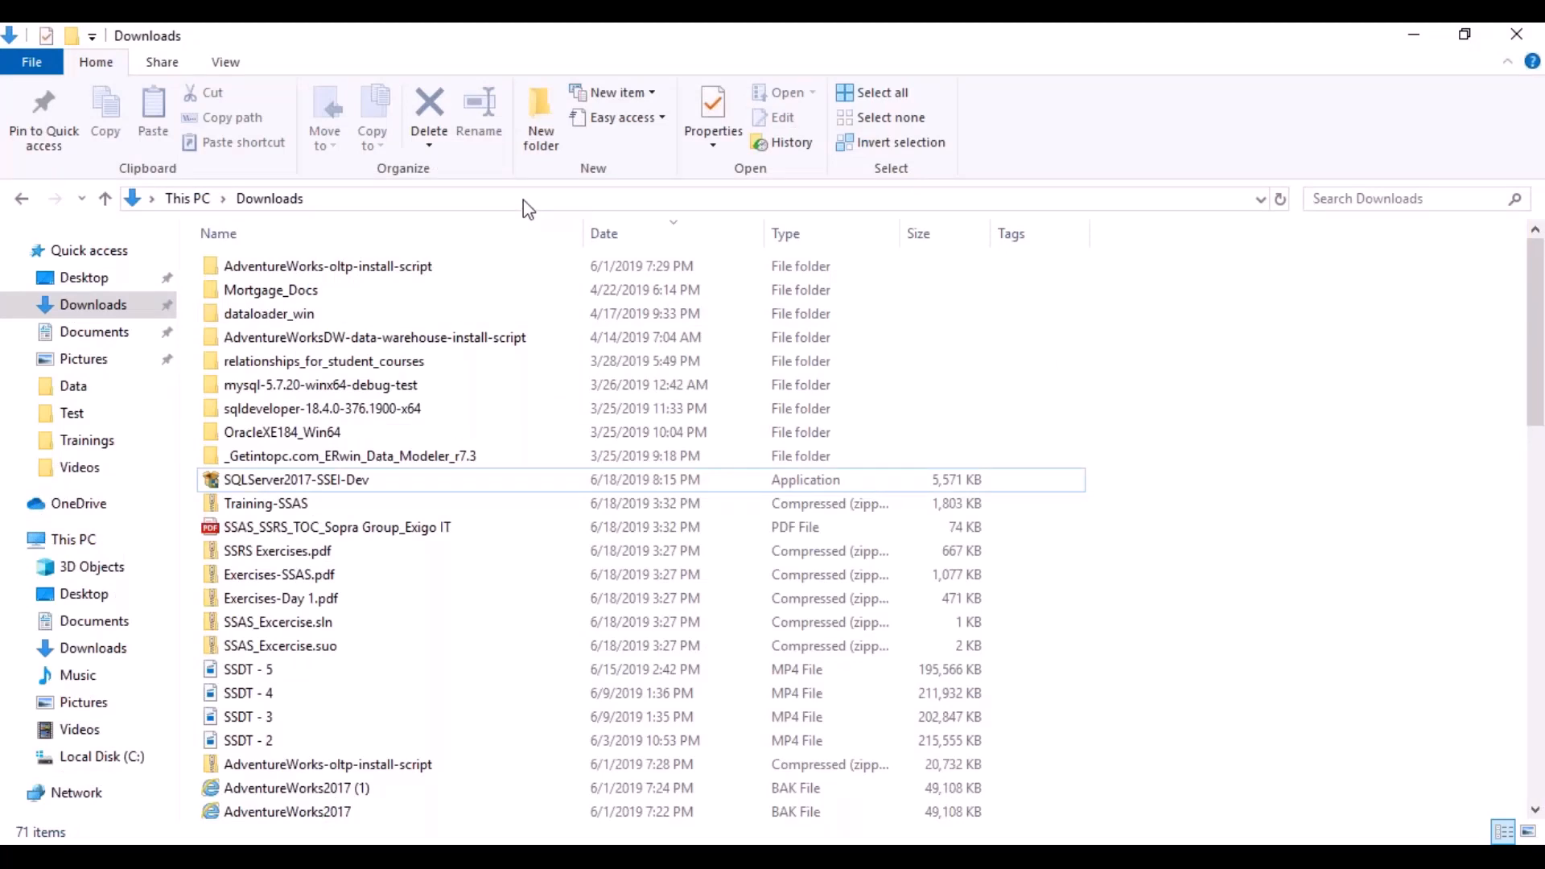
click(523, 199)
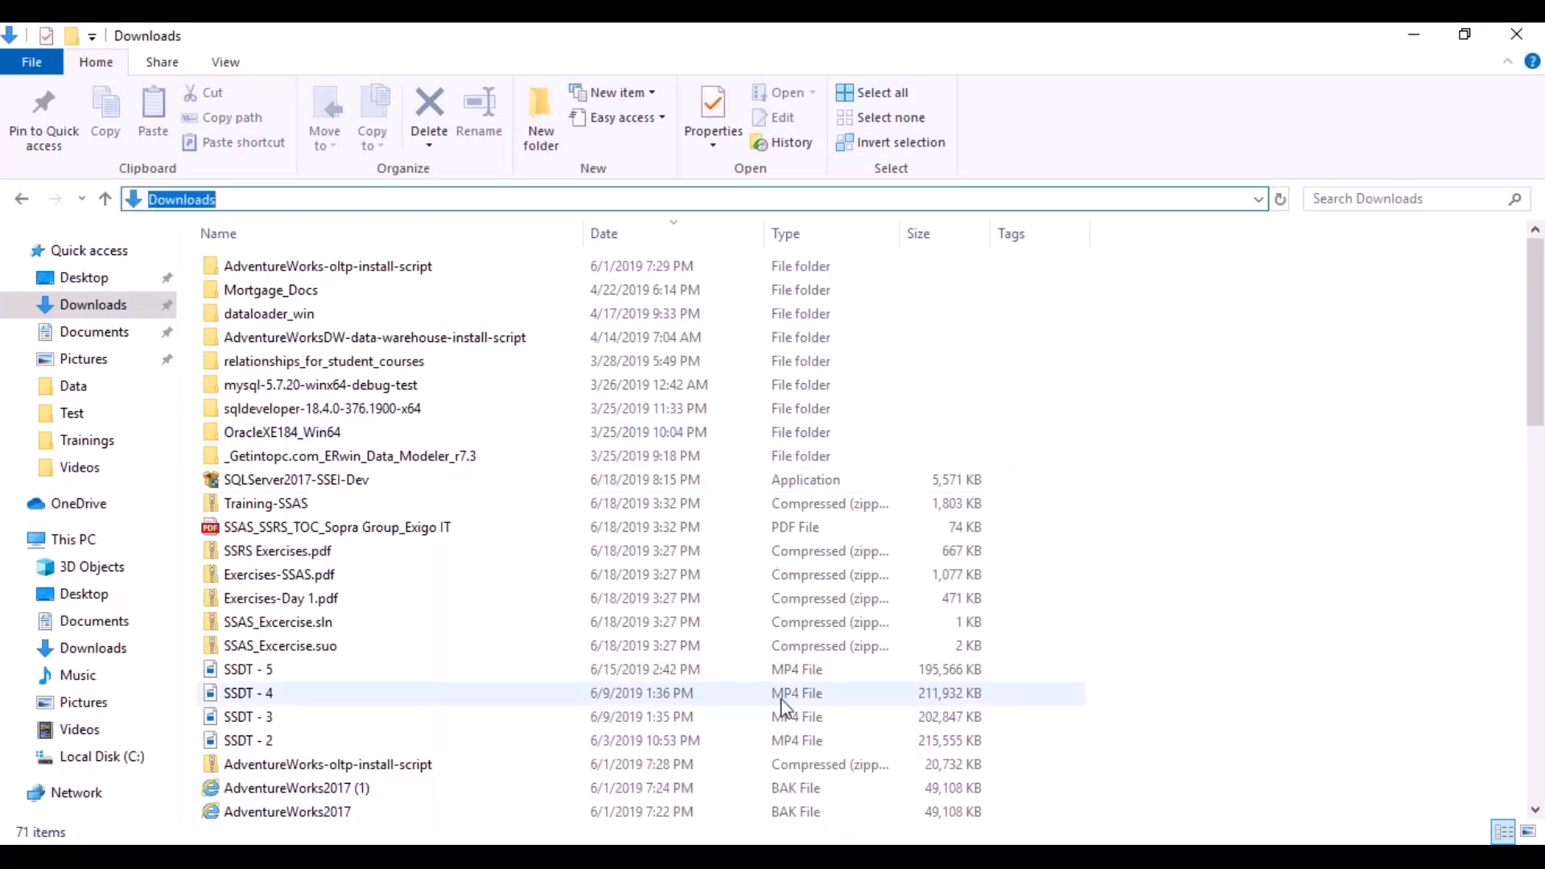
key(alt+Tab)
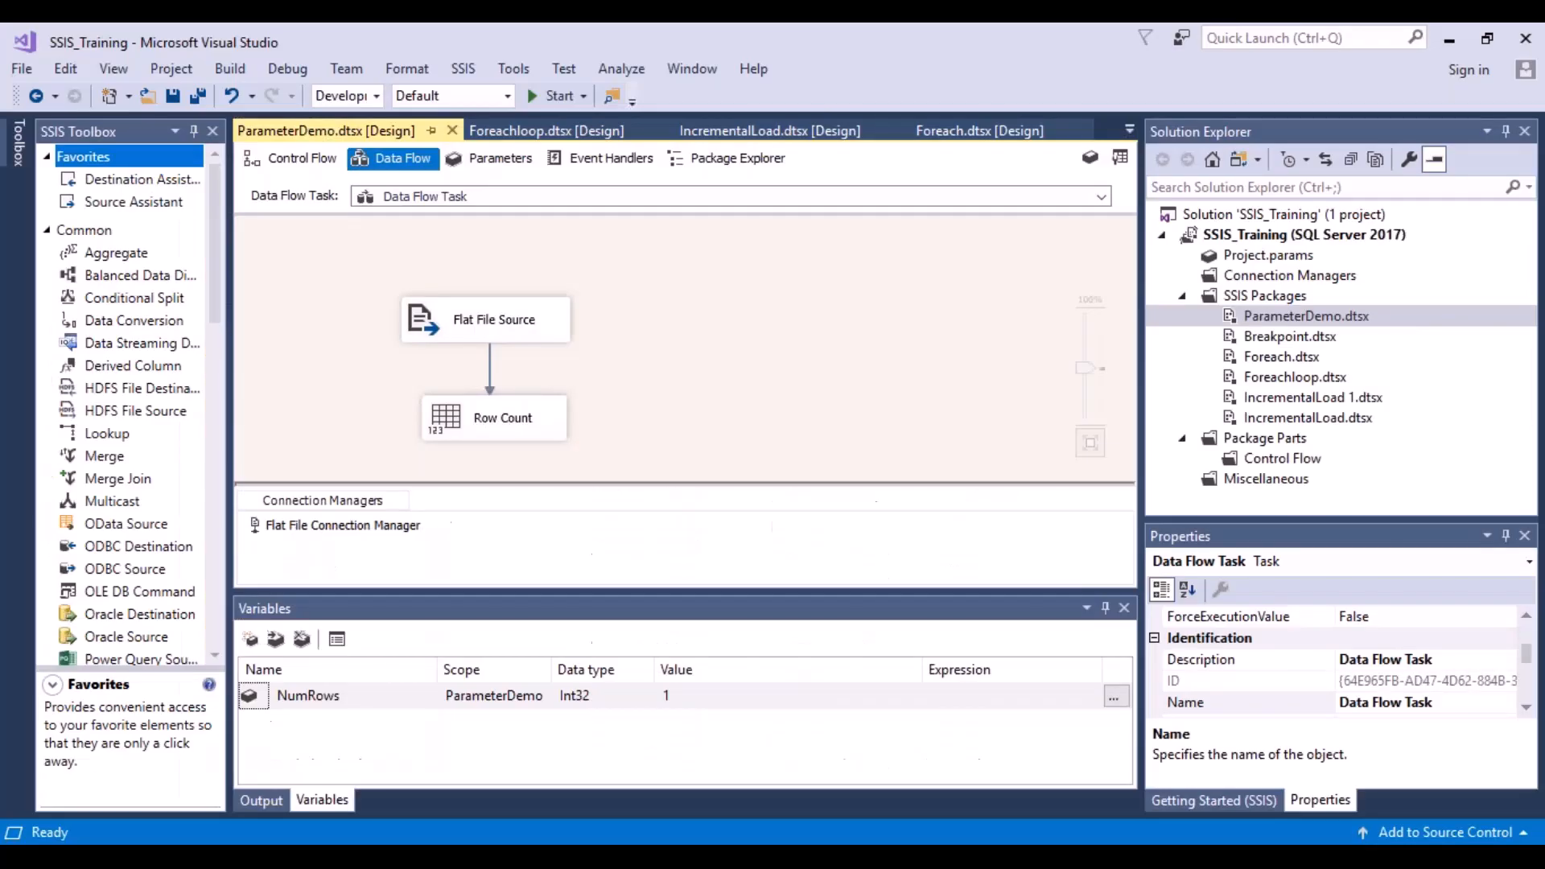
mouse_move(1023, 857)
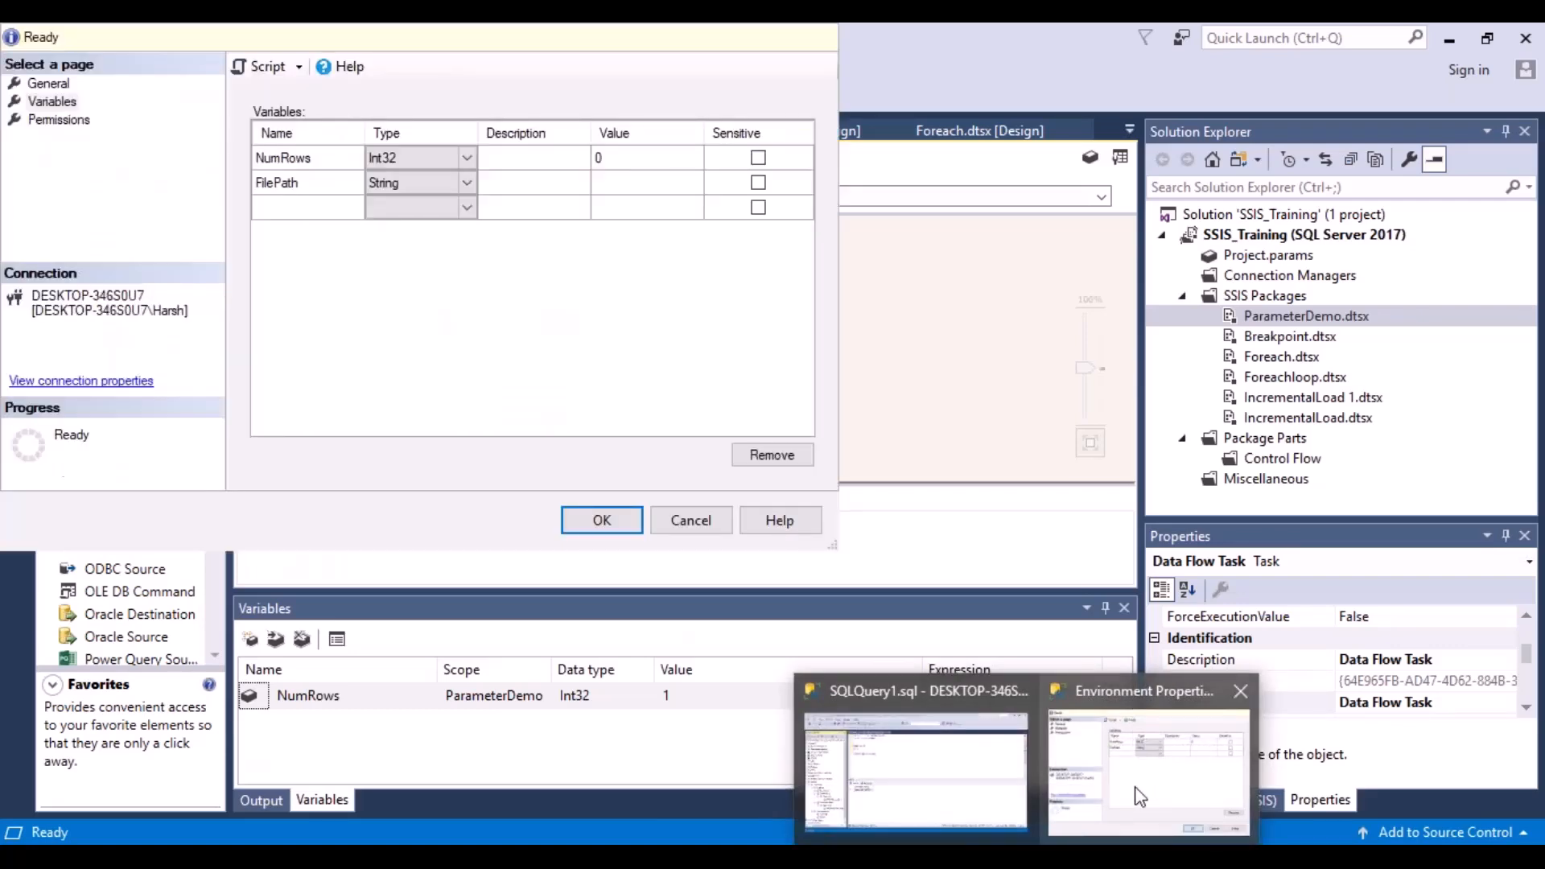
click(1134, 796)
click(977, 343)
text(Downloads)
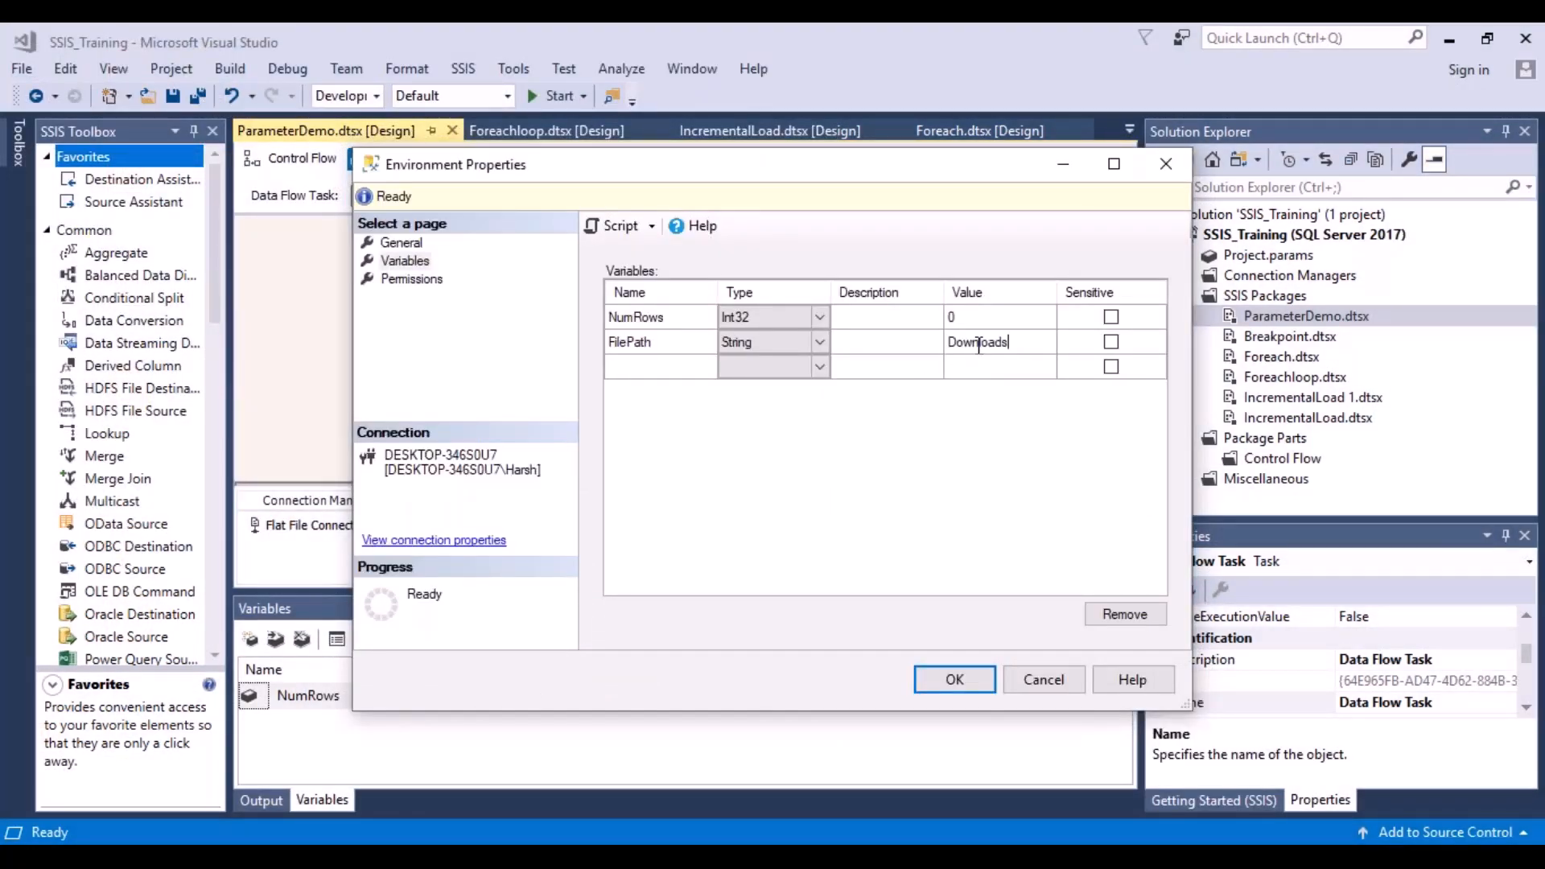
- Prefix the FilePath variable's value with /Dev/ and save the Demo environment's properties
click(950, 342)
text(/Dev/)
click(971, 688)
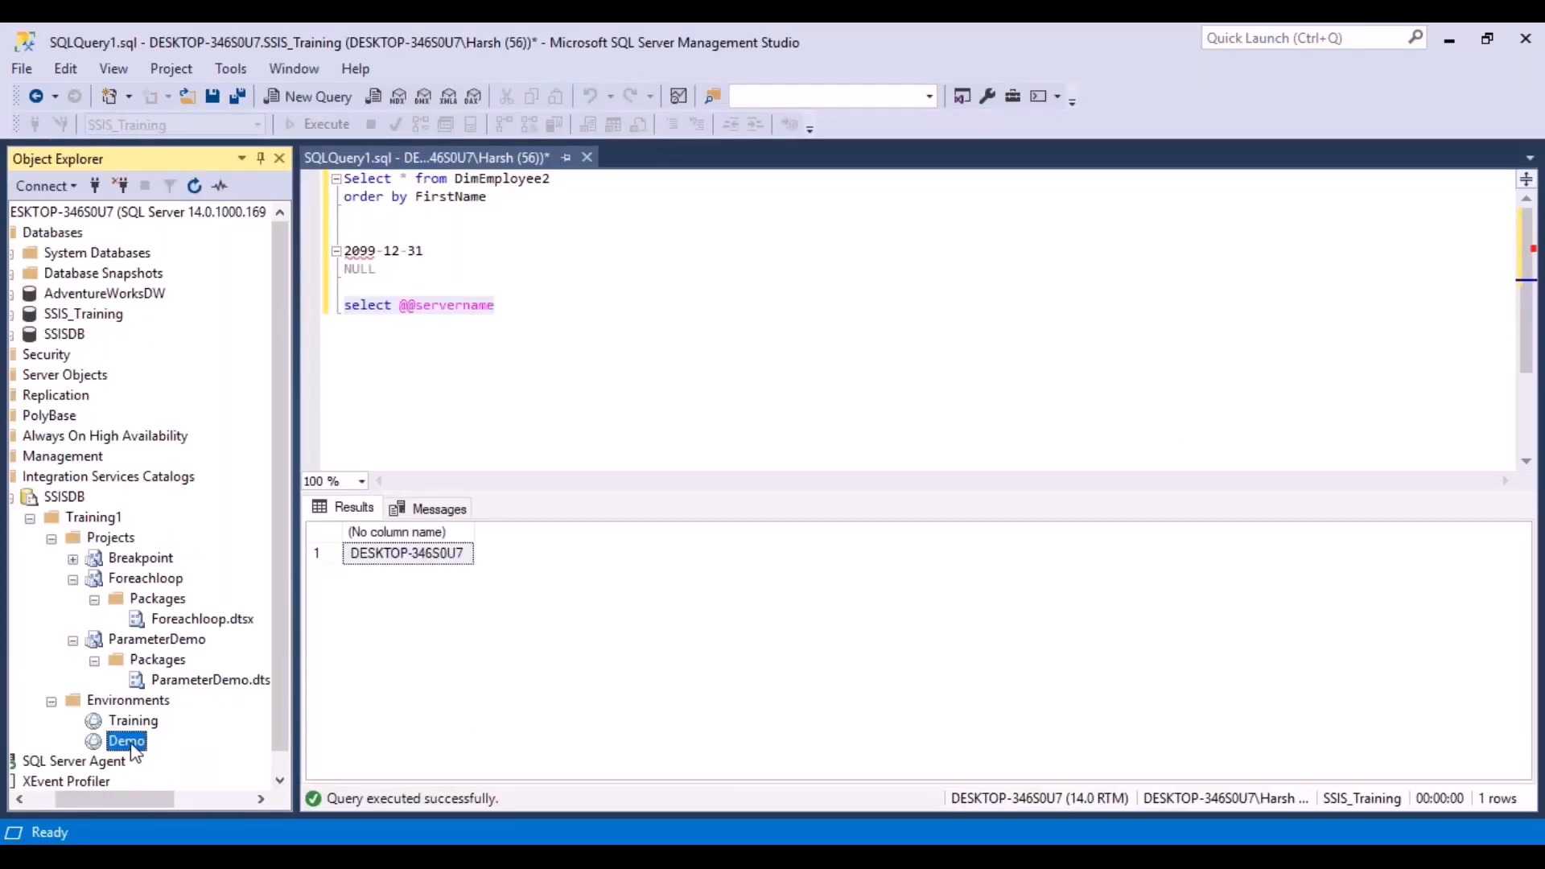
- Open the configuration of the deployed ParameterDemo.dtsx package in the Training1 folder
click(193, 684)
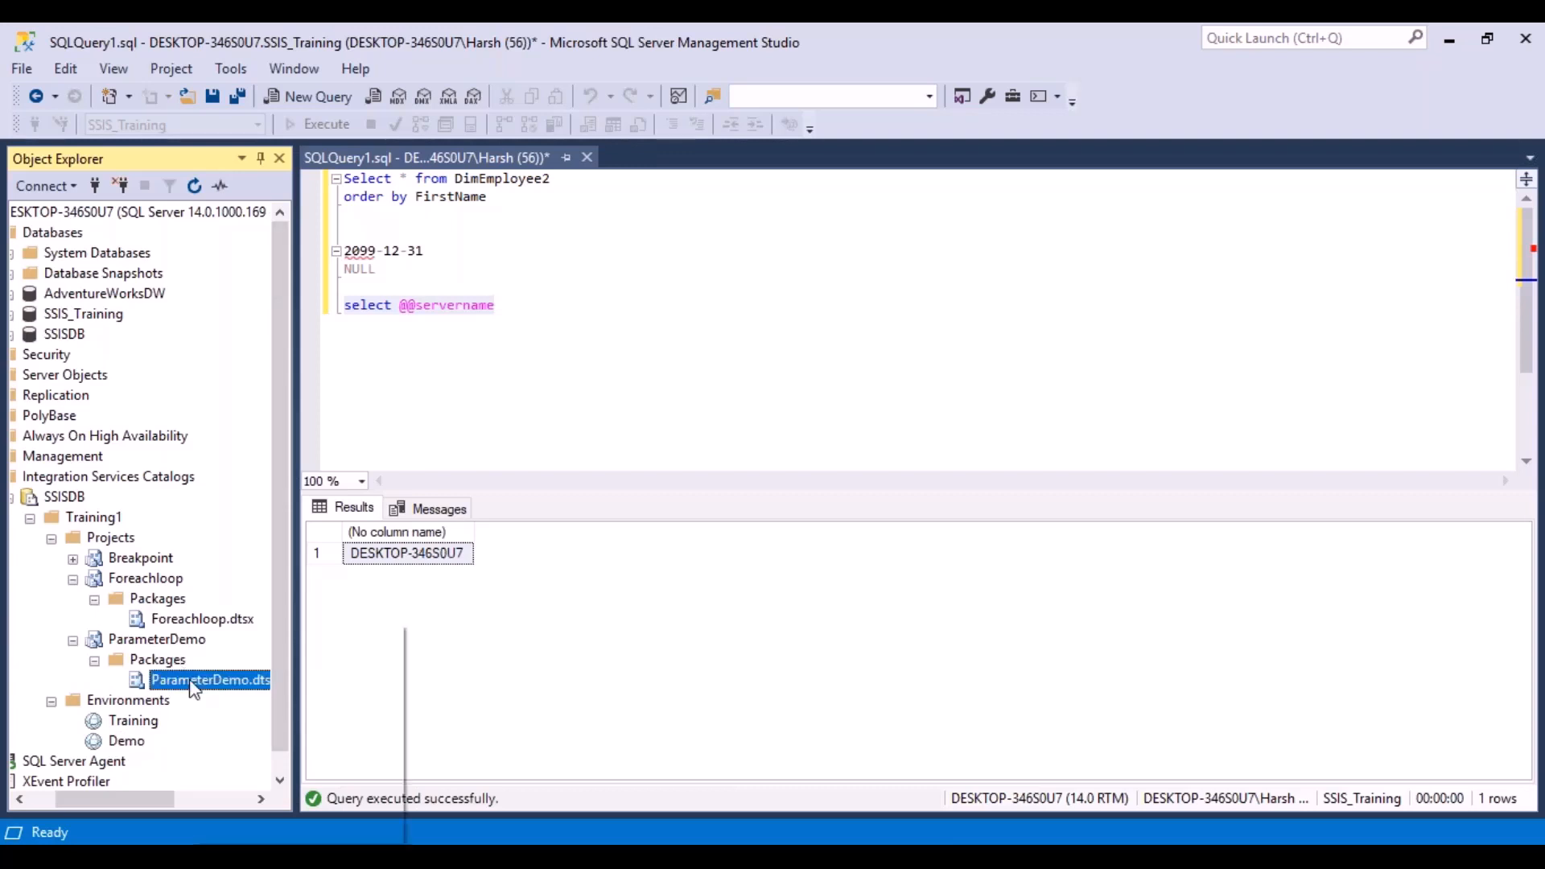
right_click(191, 681)
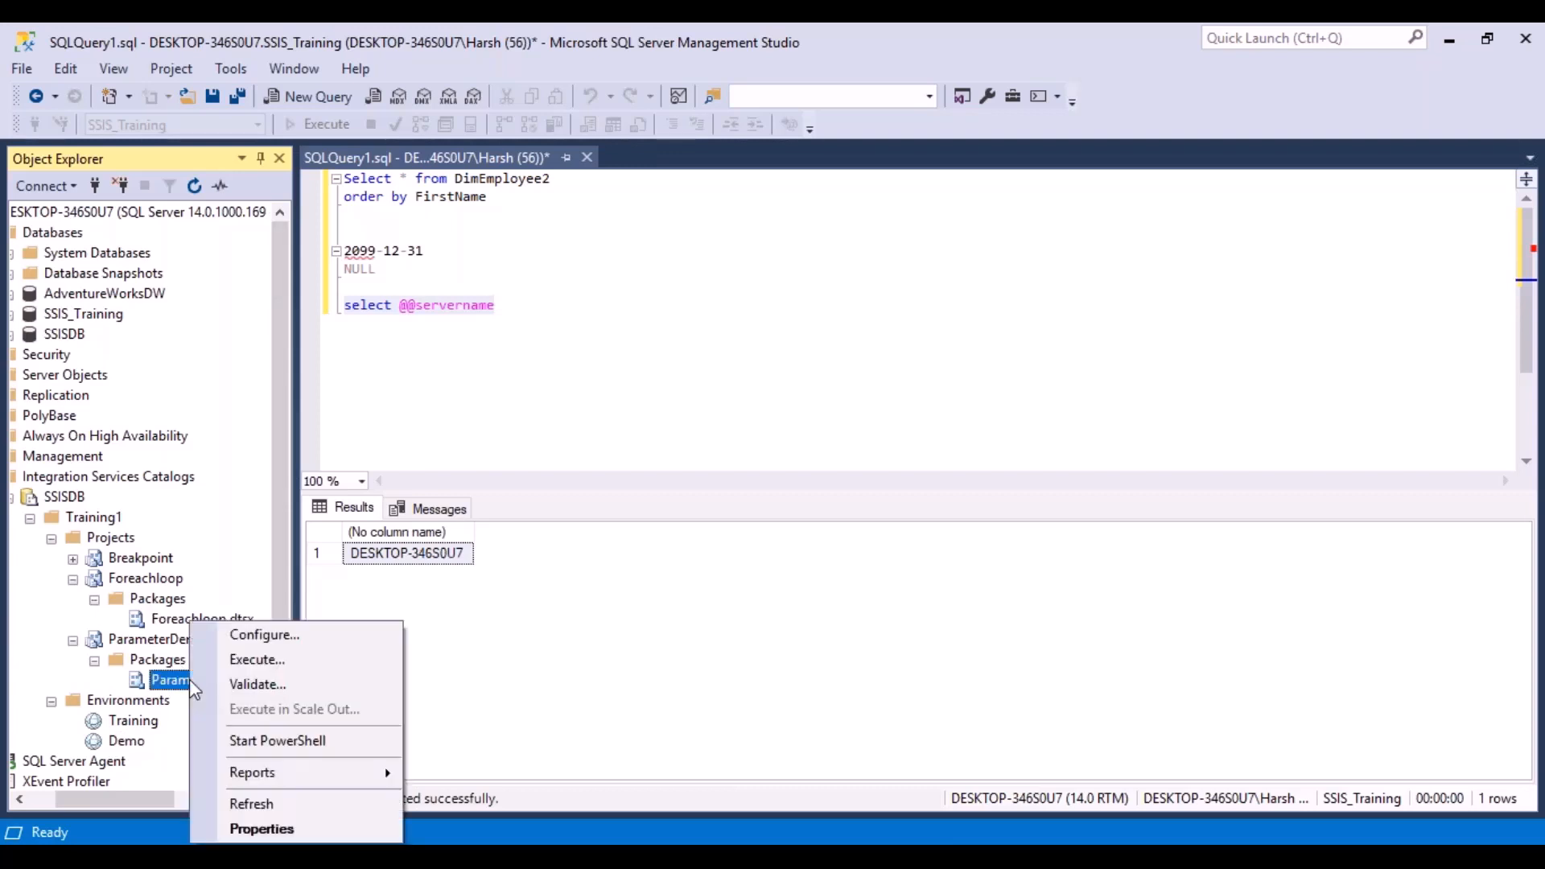
click(279, 636)
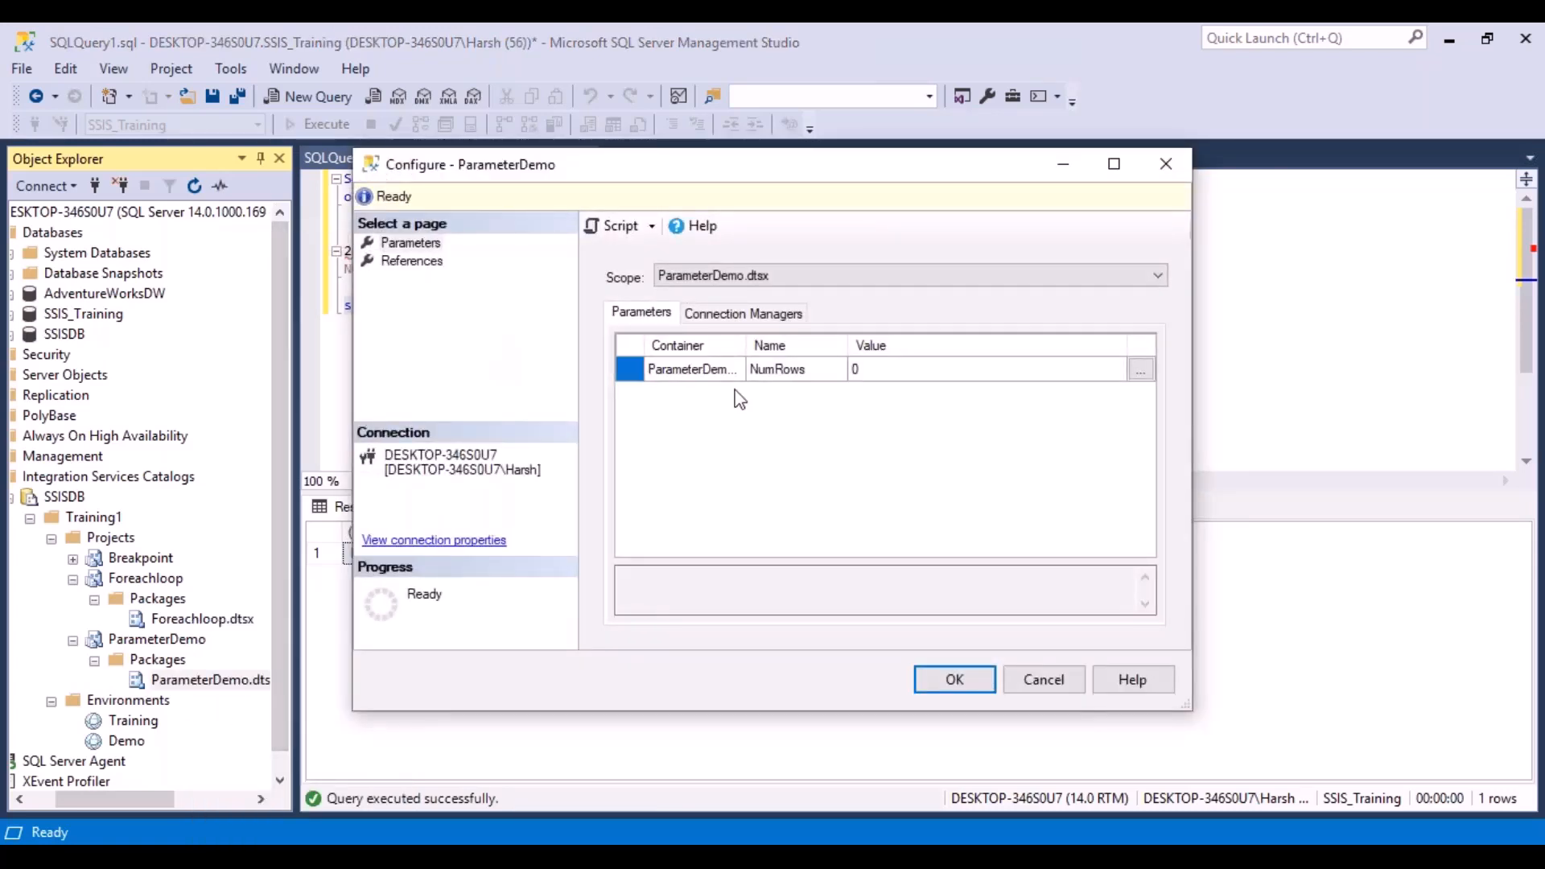
- Examine which value sources are available for the package's NumRows parameter, leaving them unedited
click(805, 377)
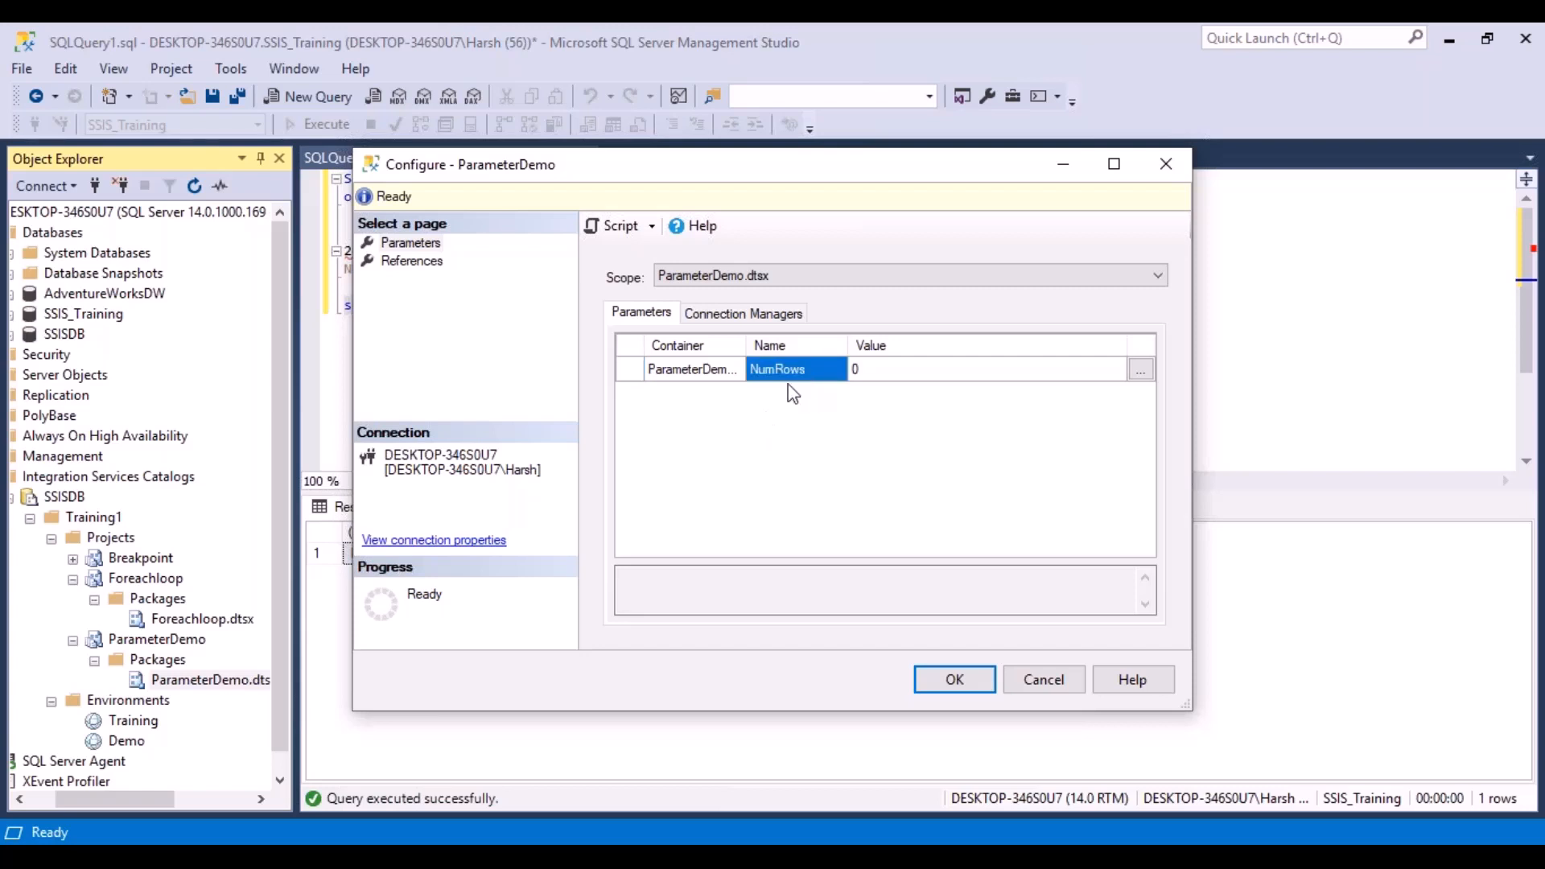
click(1145, 375)
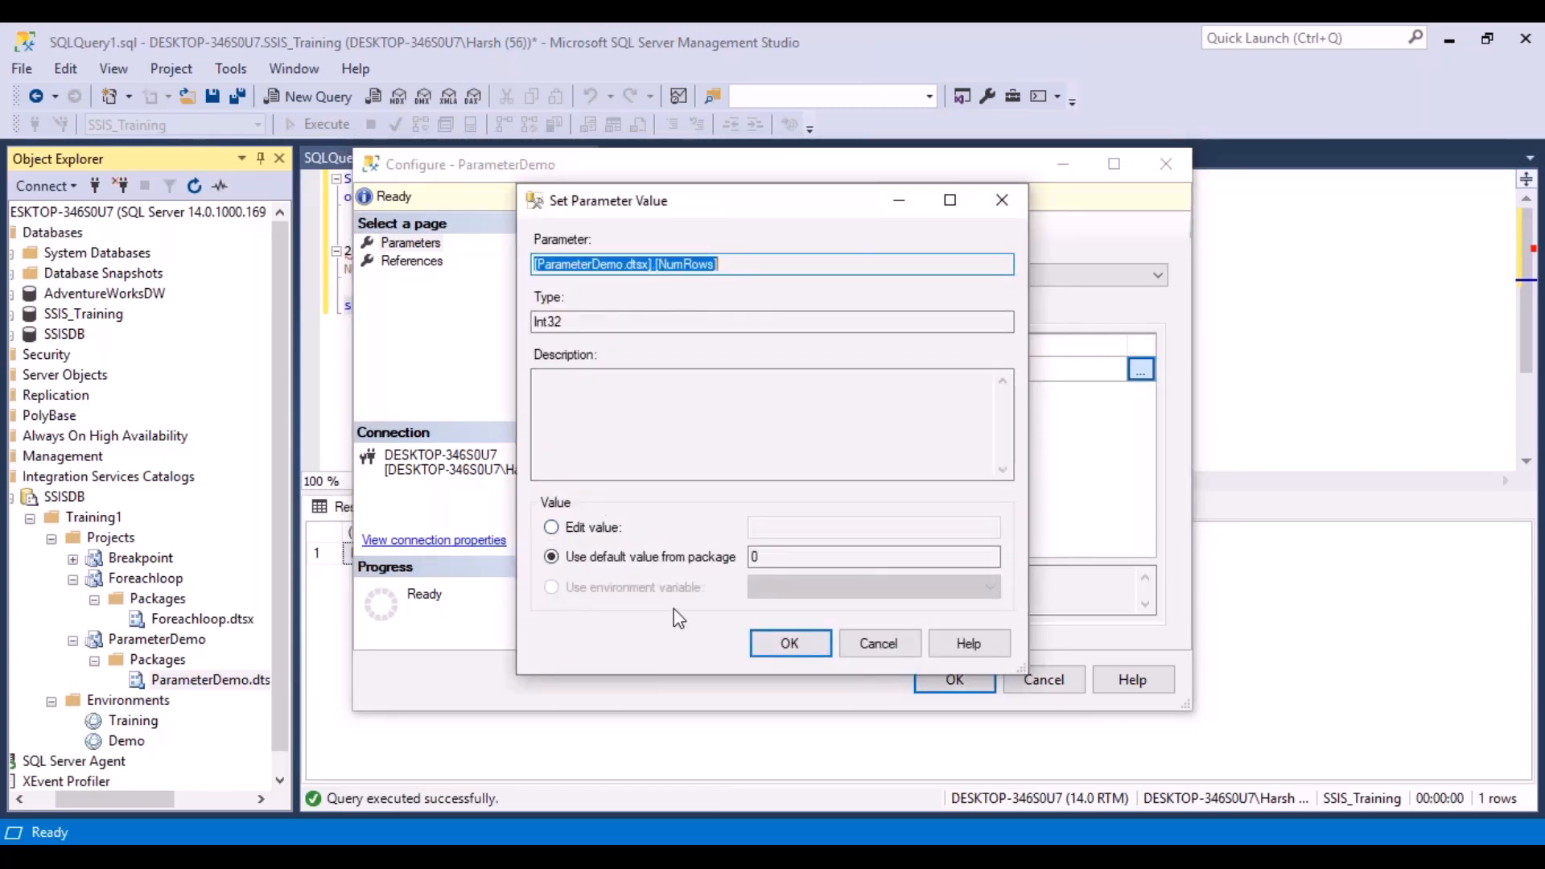
click(877, 644)
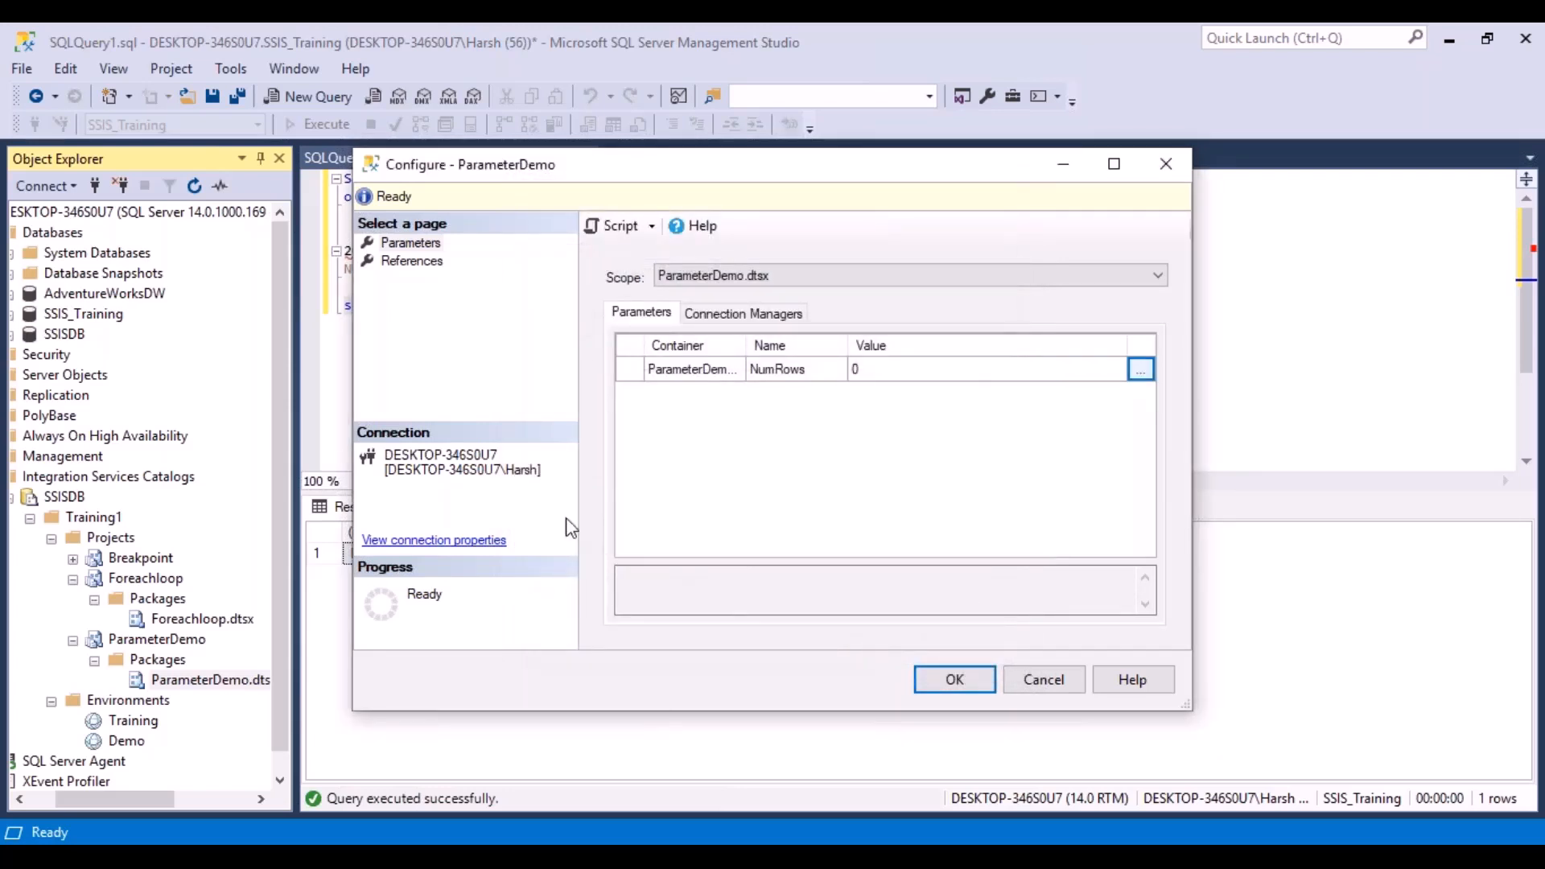
- Add the Demo environment from the local Training1 folder to the package's references
click(413, 264)
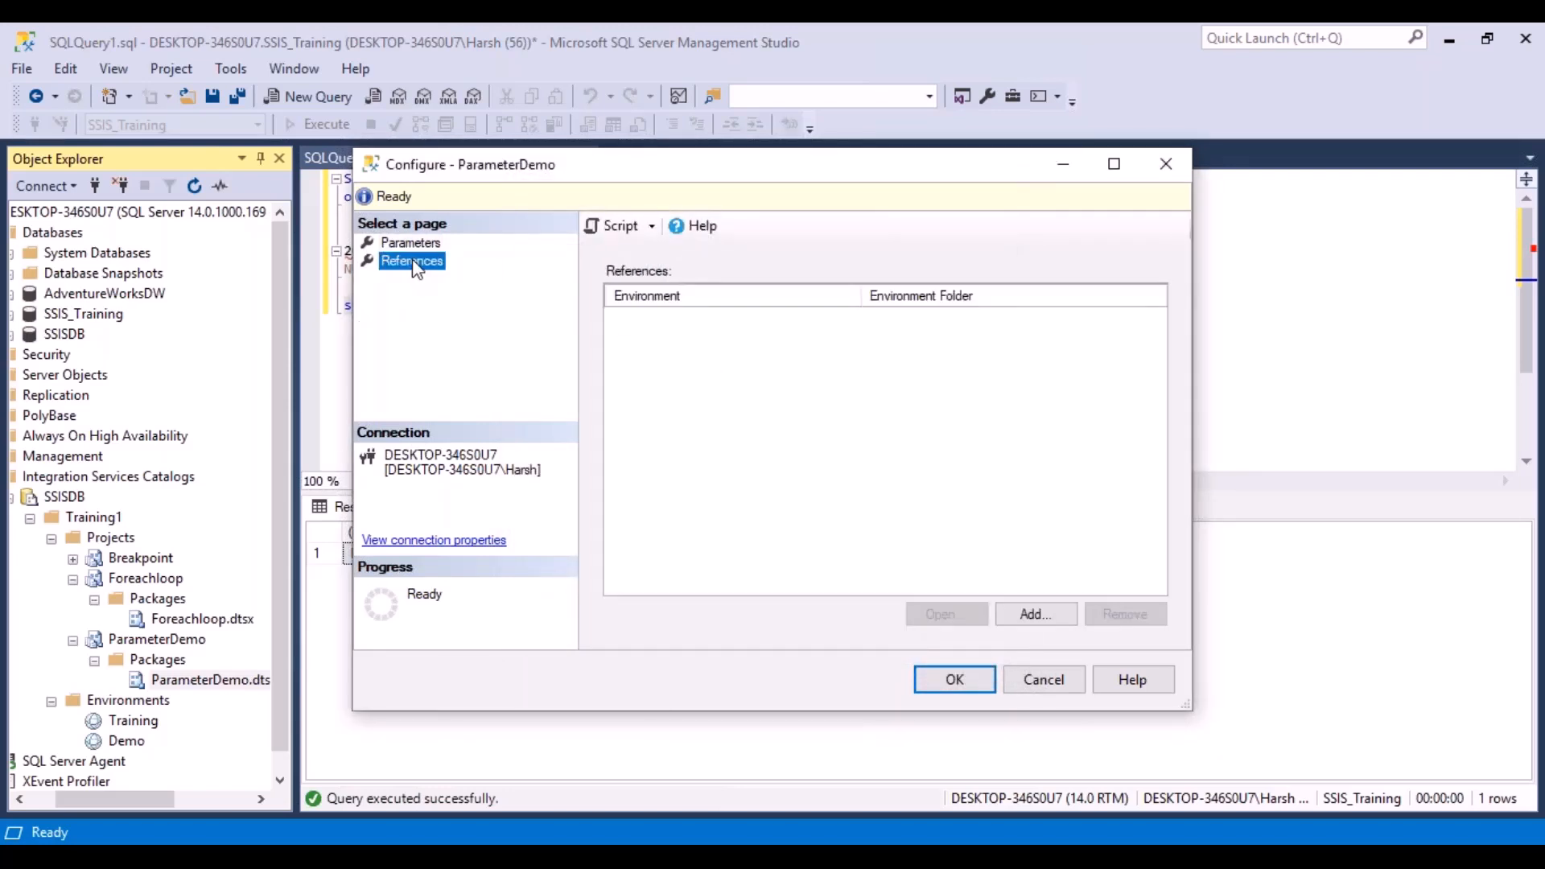
click(1046, 618)
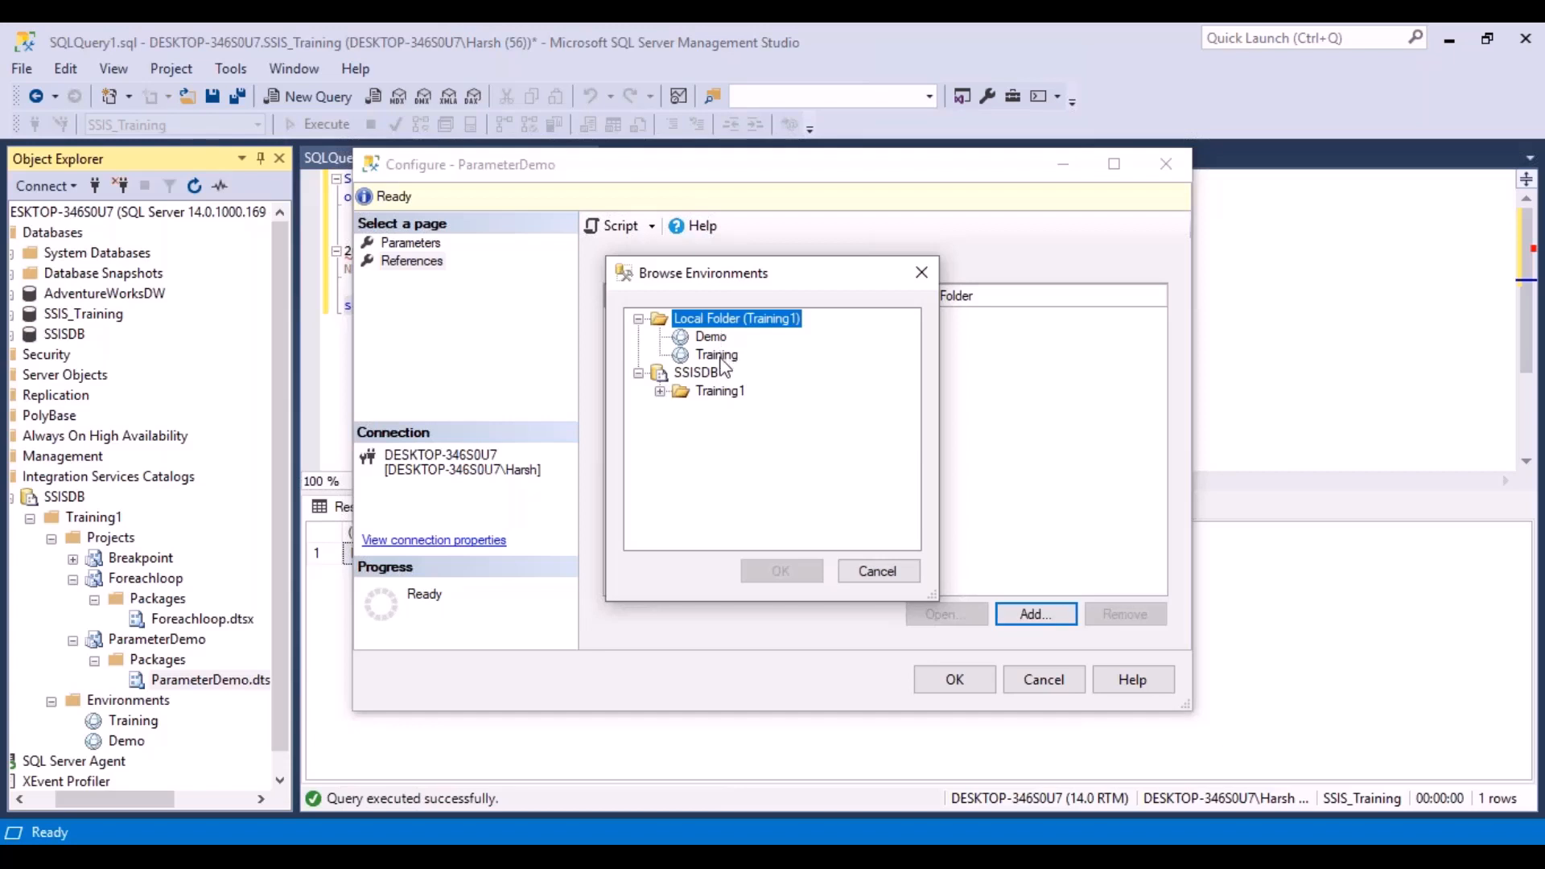
click(718, 339)
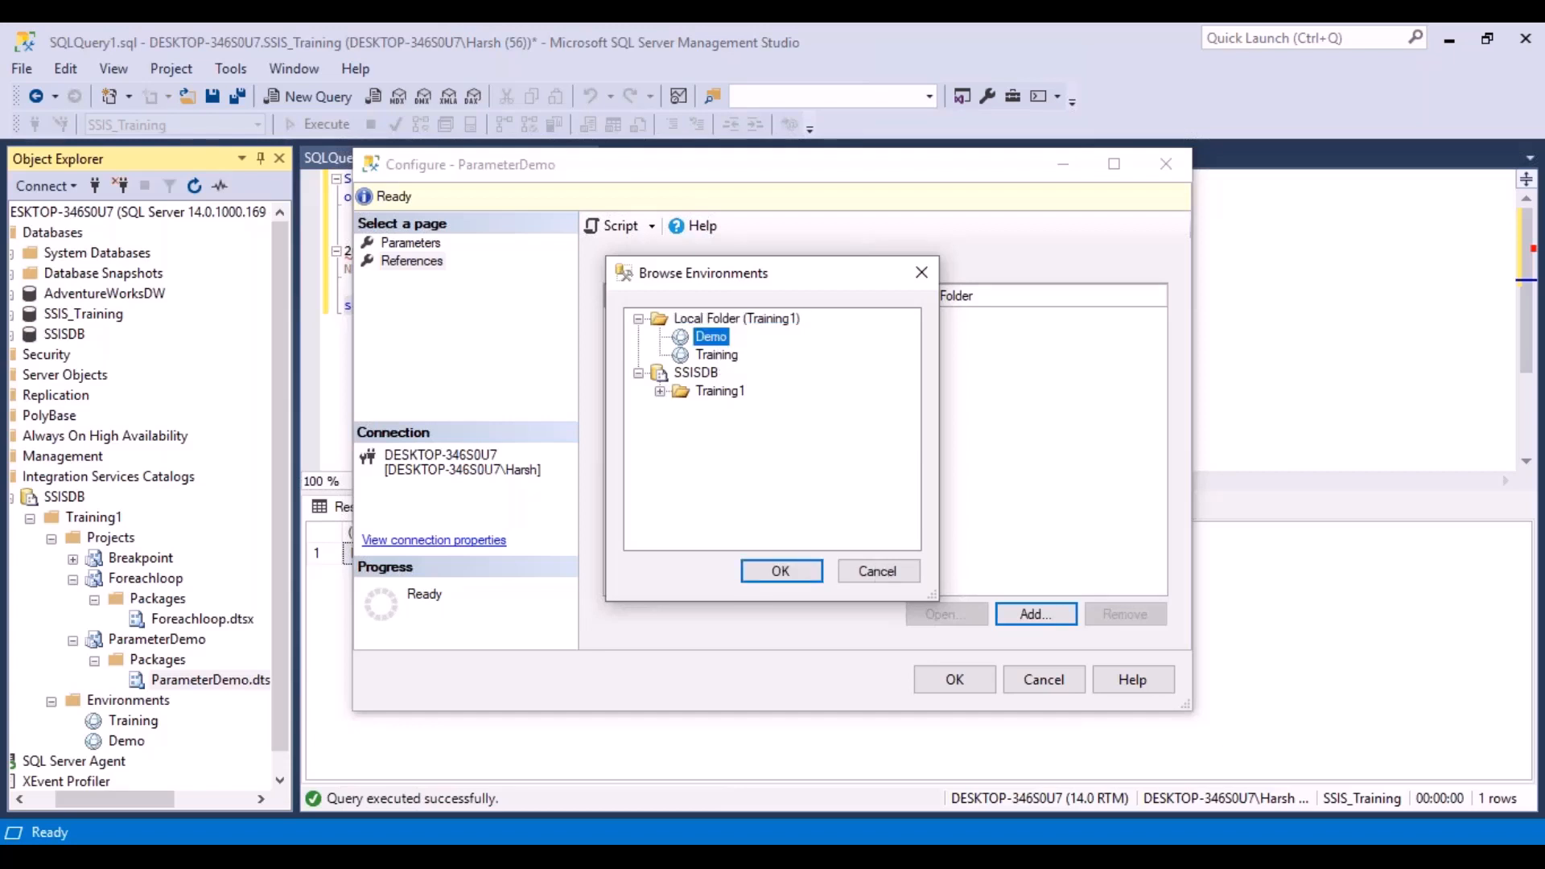
click(803, 573)
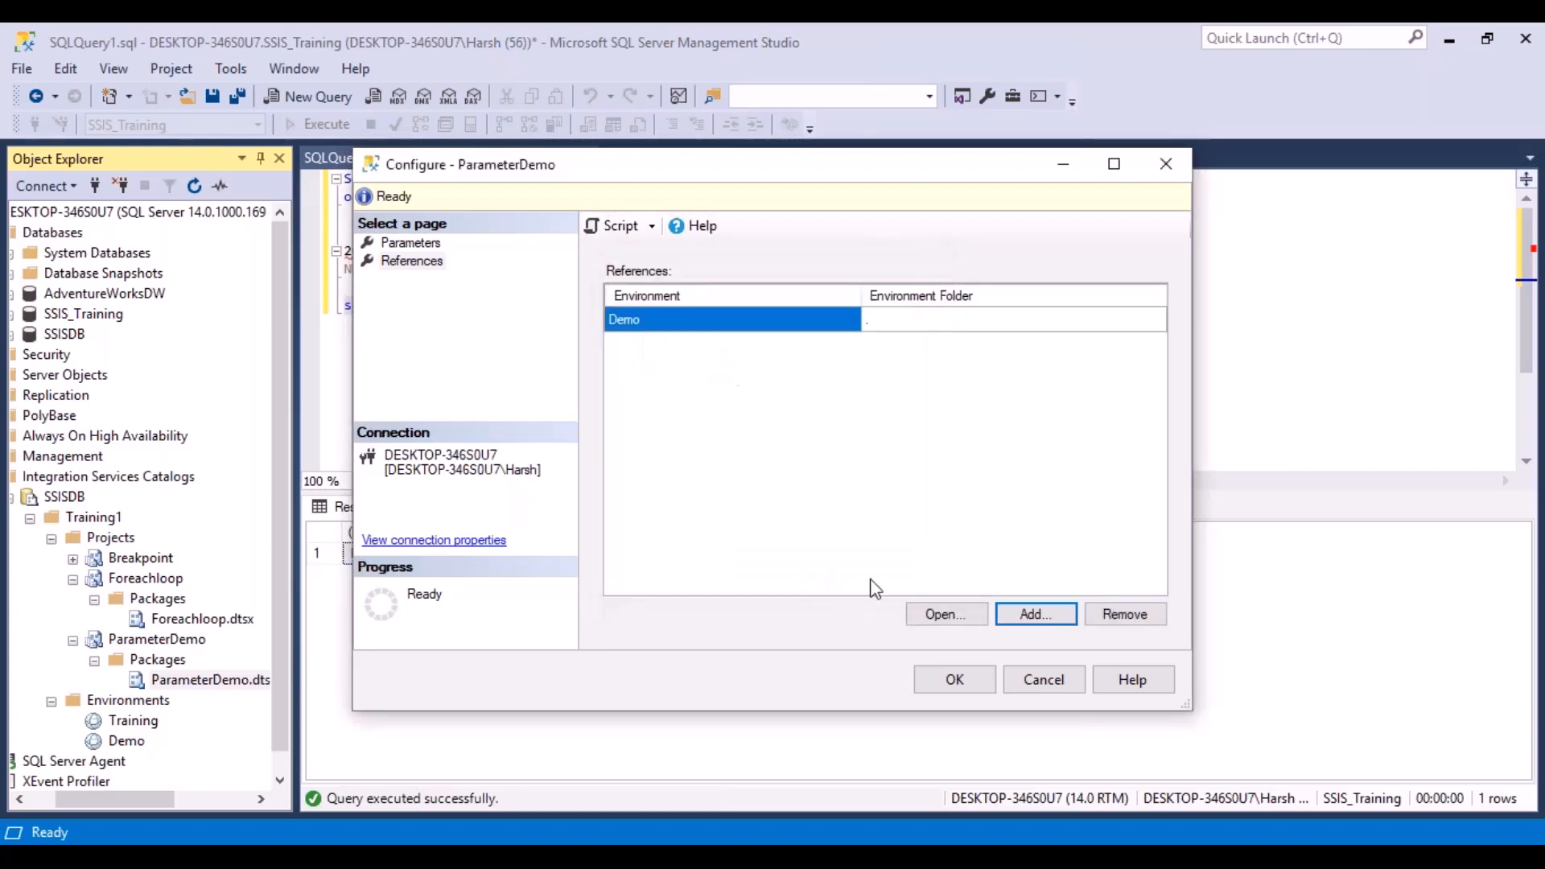
- Add the Training environment from the local folder as a second reference
click(1029, 618)
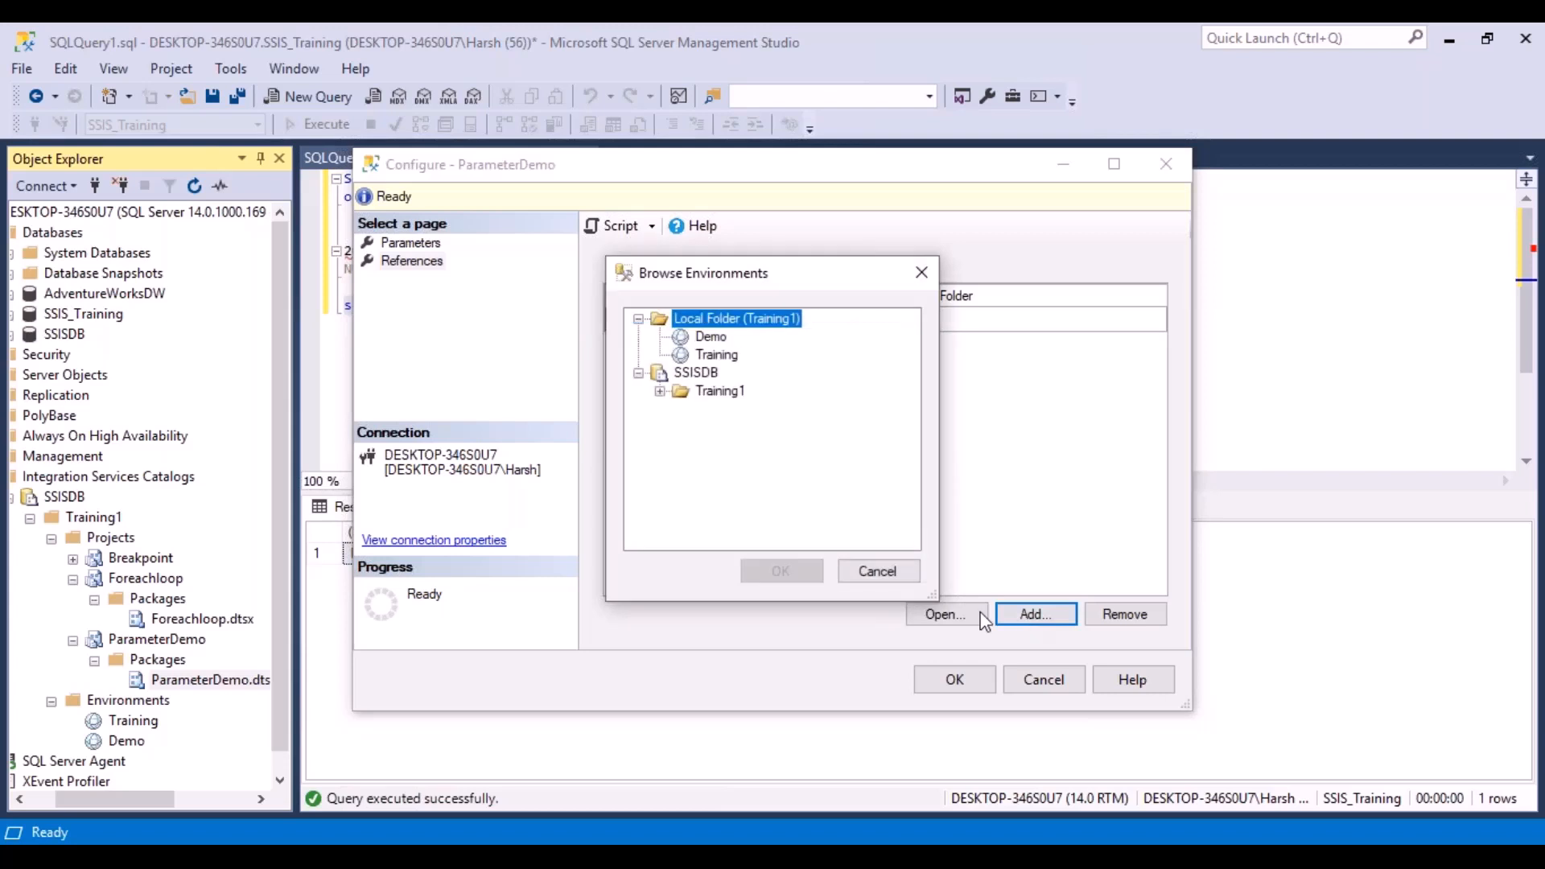
click(724, 358)
click(788, 572)
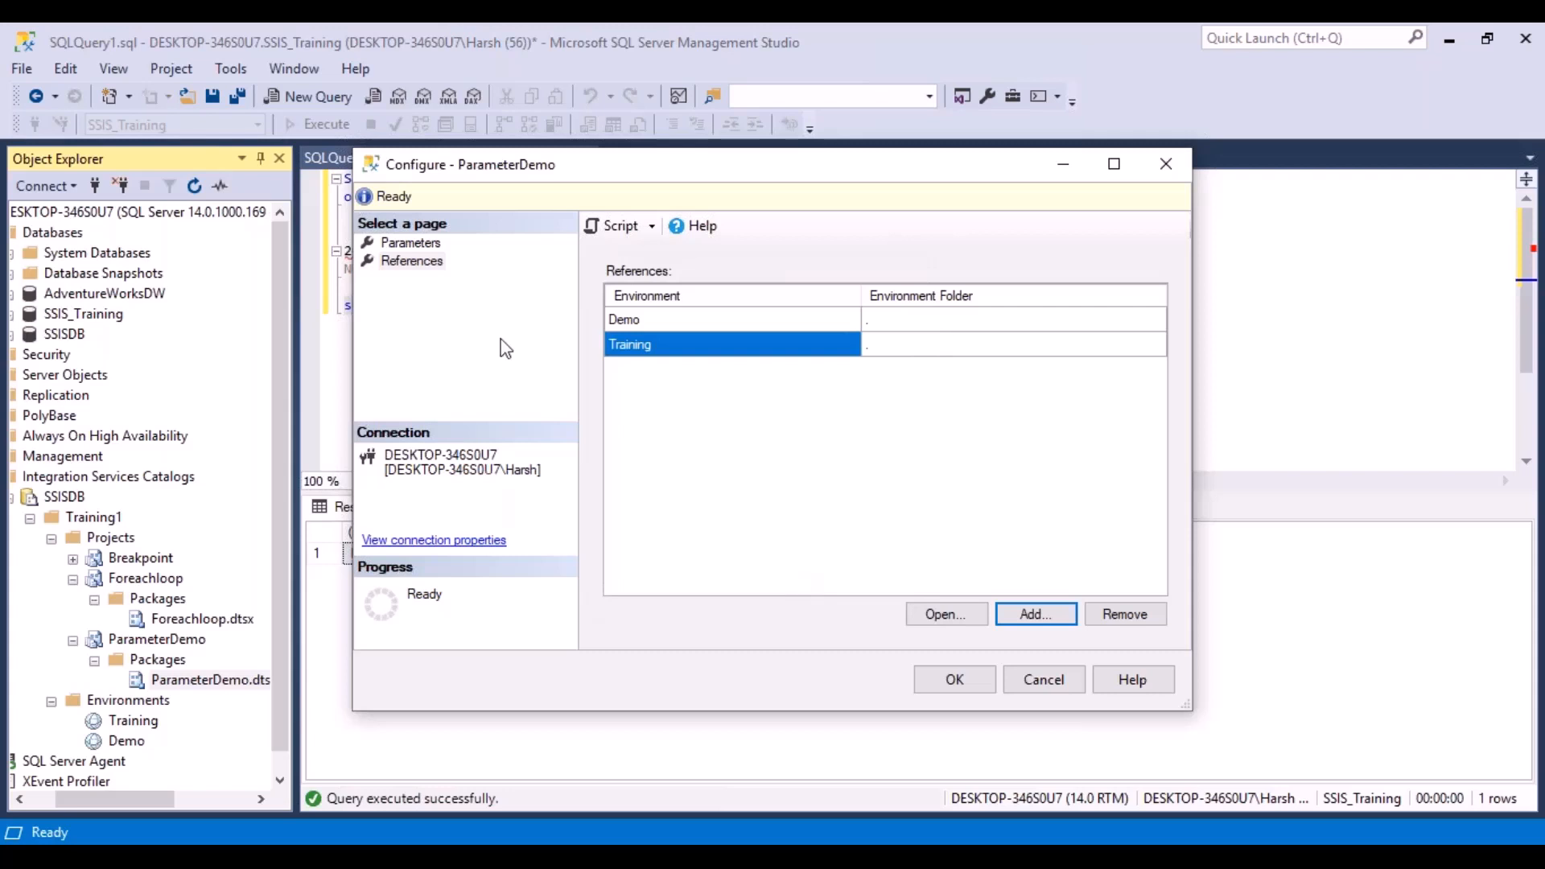
- Set the NumRows parameter to take its value from the NumRows environment variable
click(429, 247)
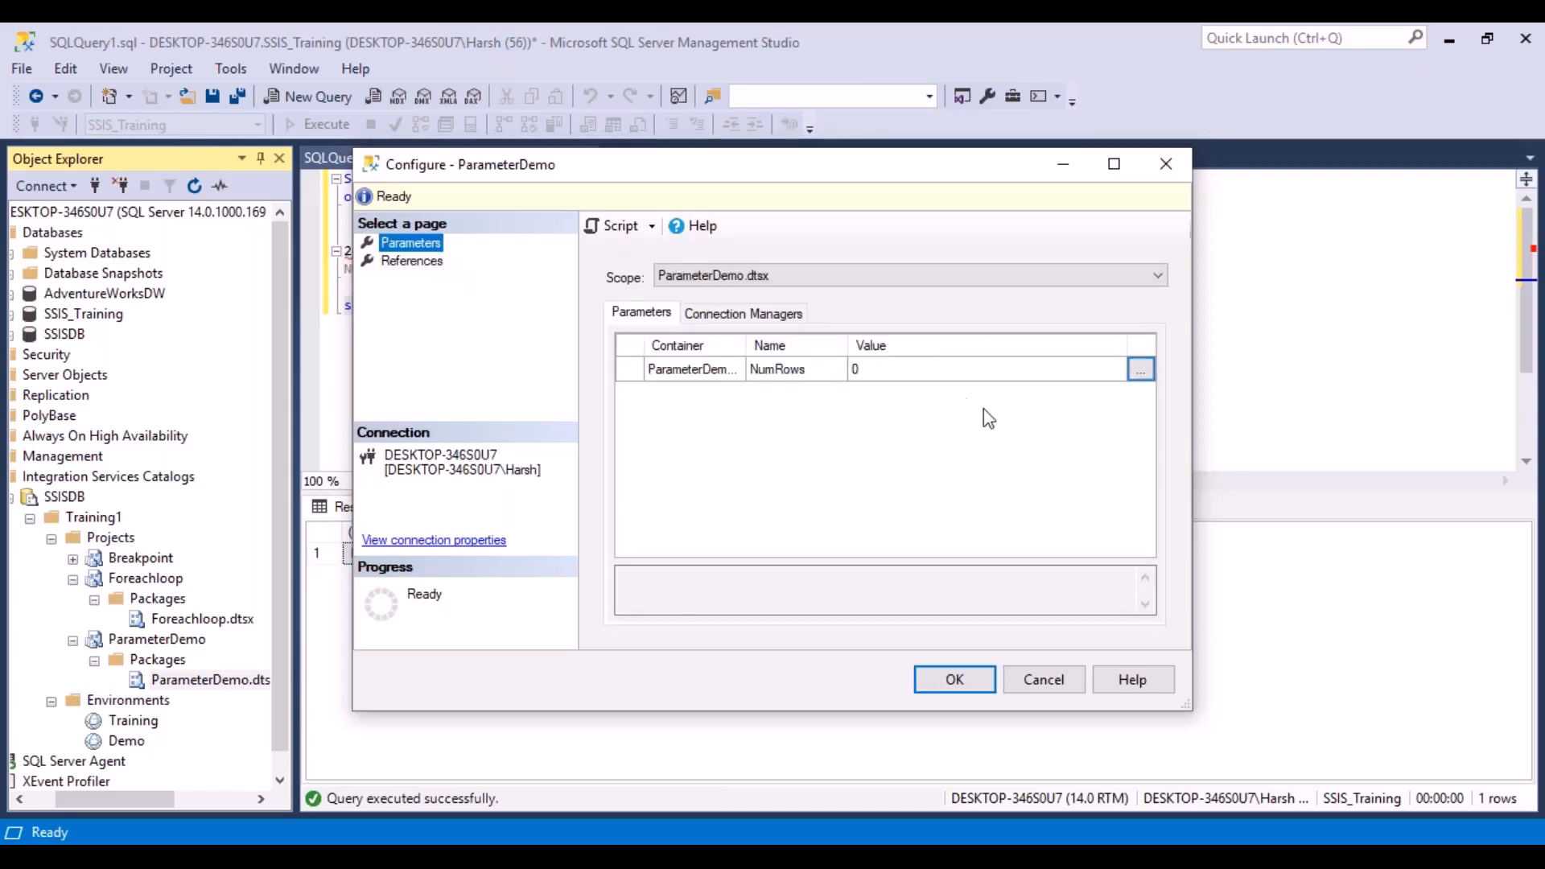
click(1141, 372)
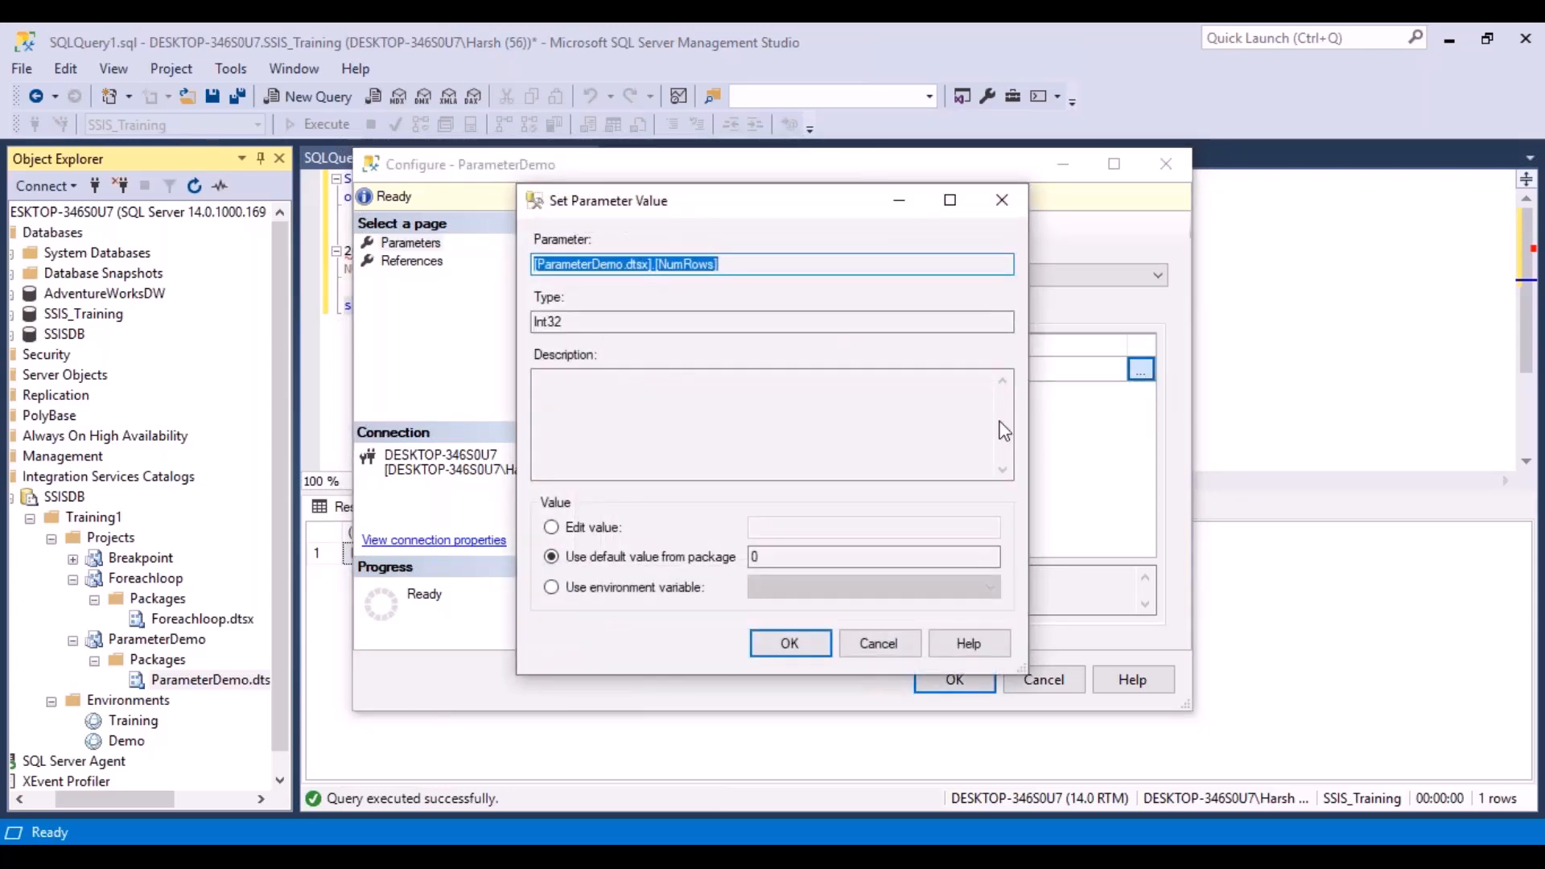
click(551, 586)
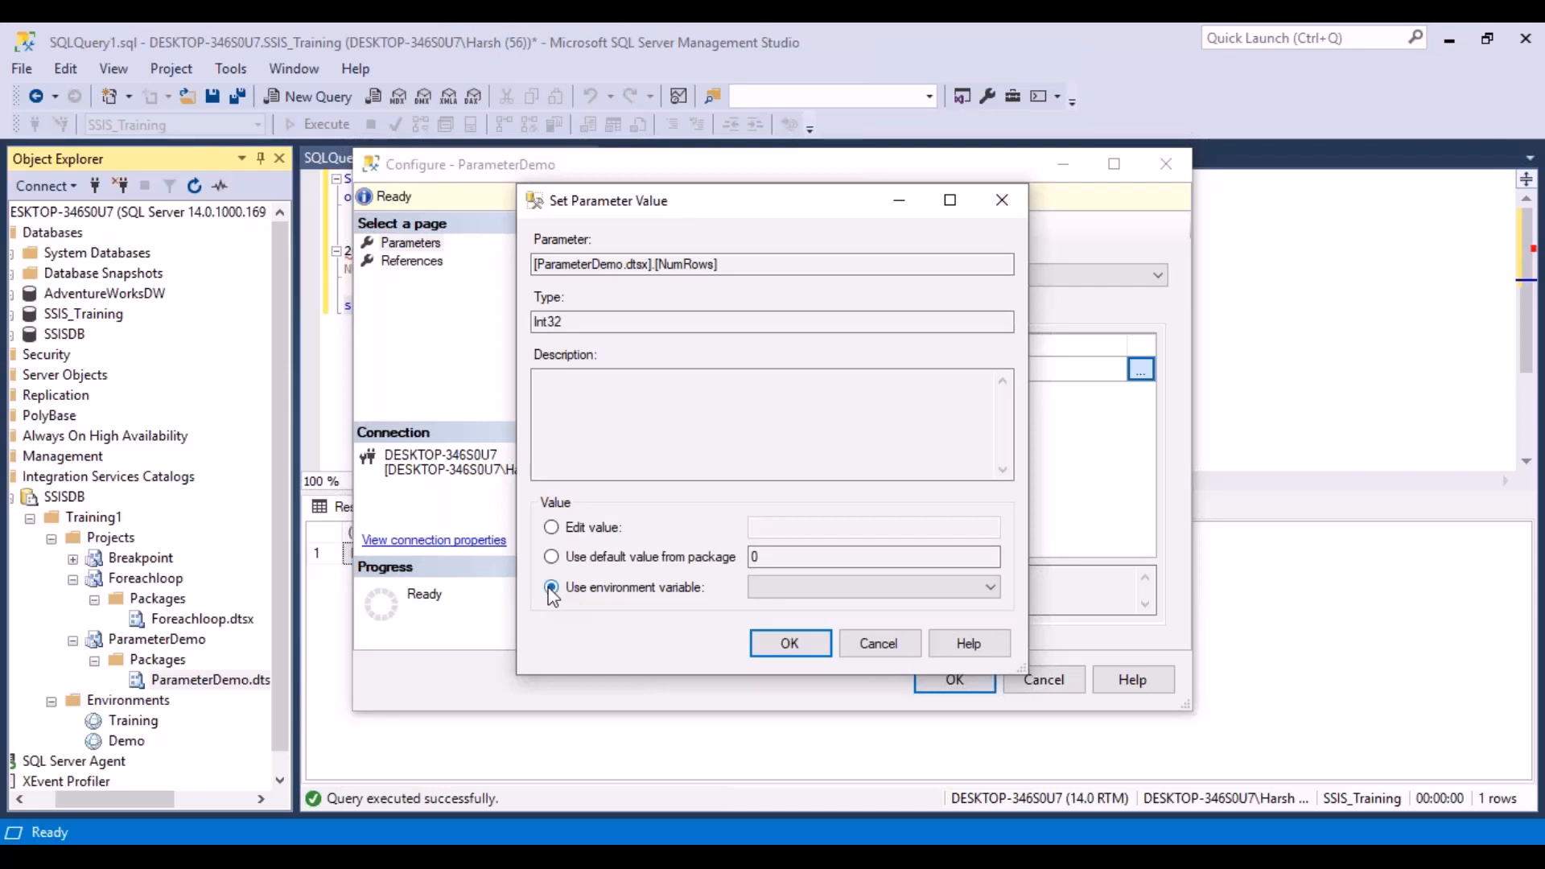
click(991, 586)
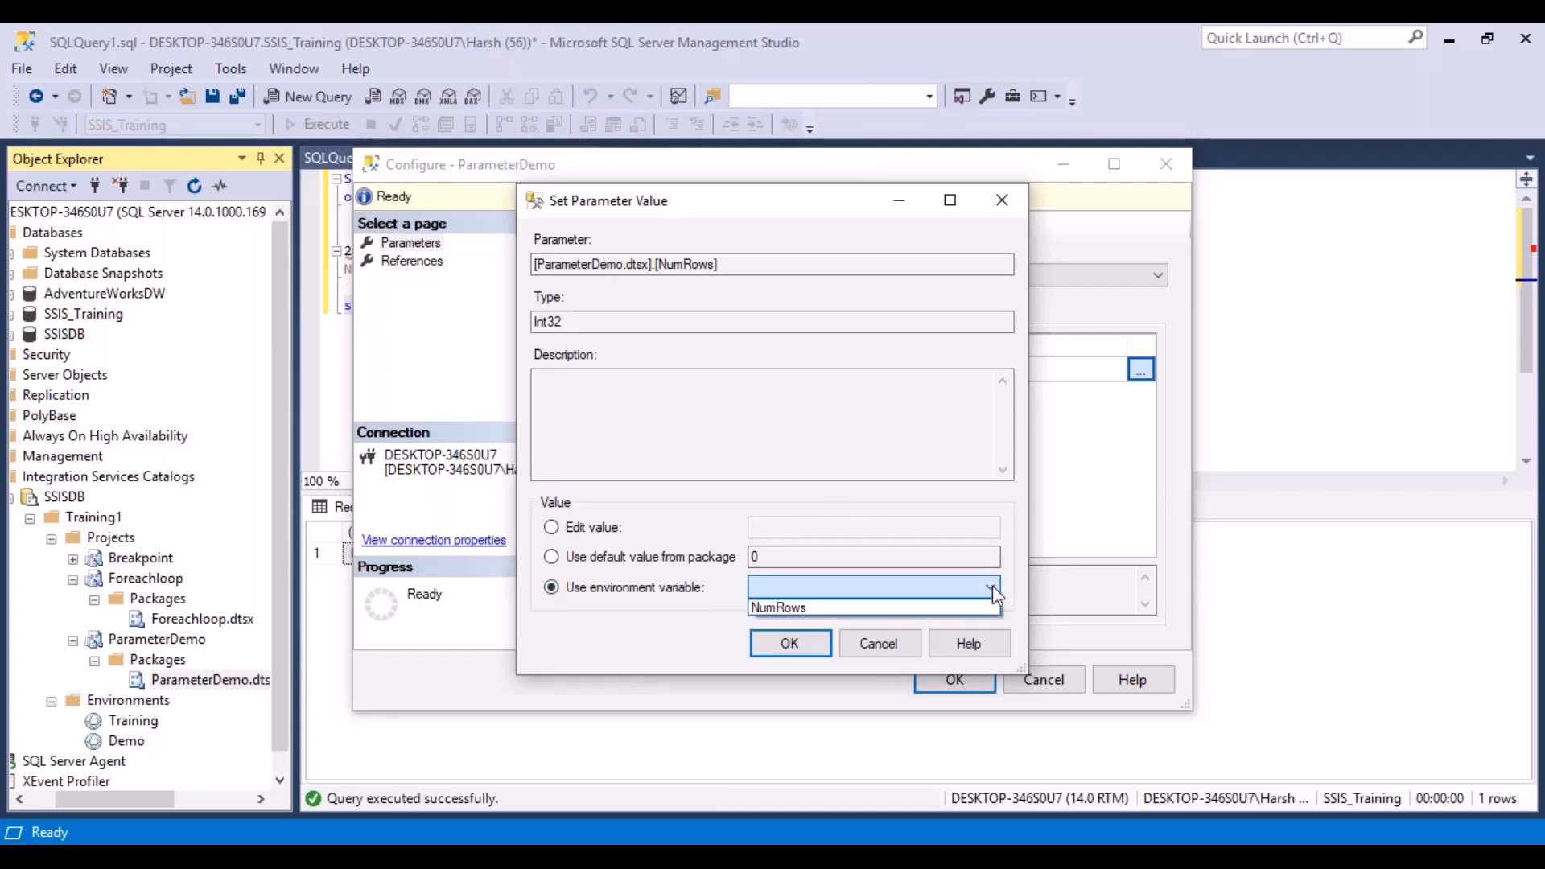
click(814, 609)
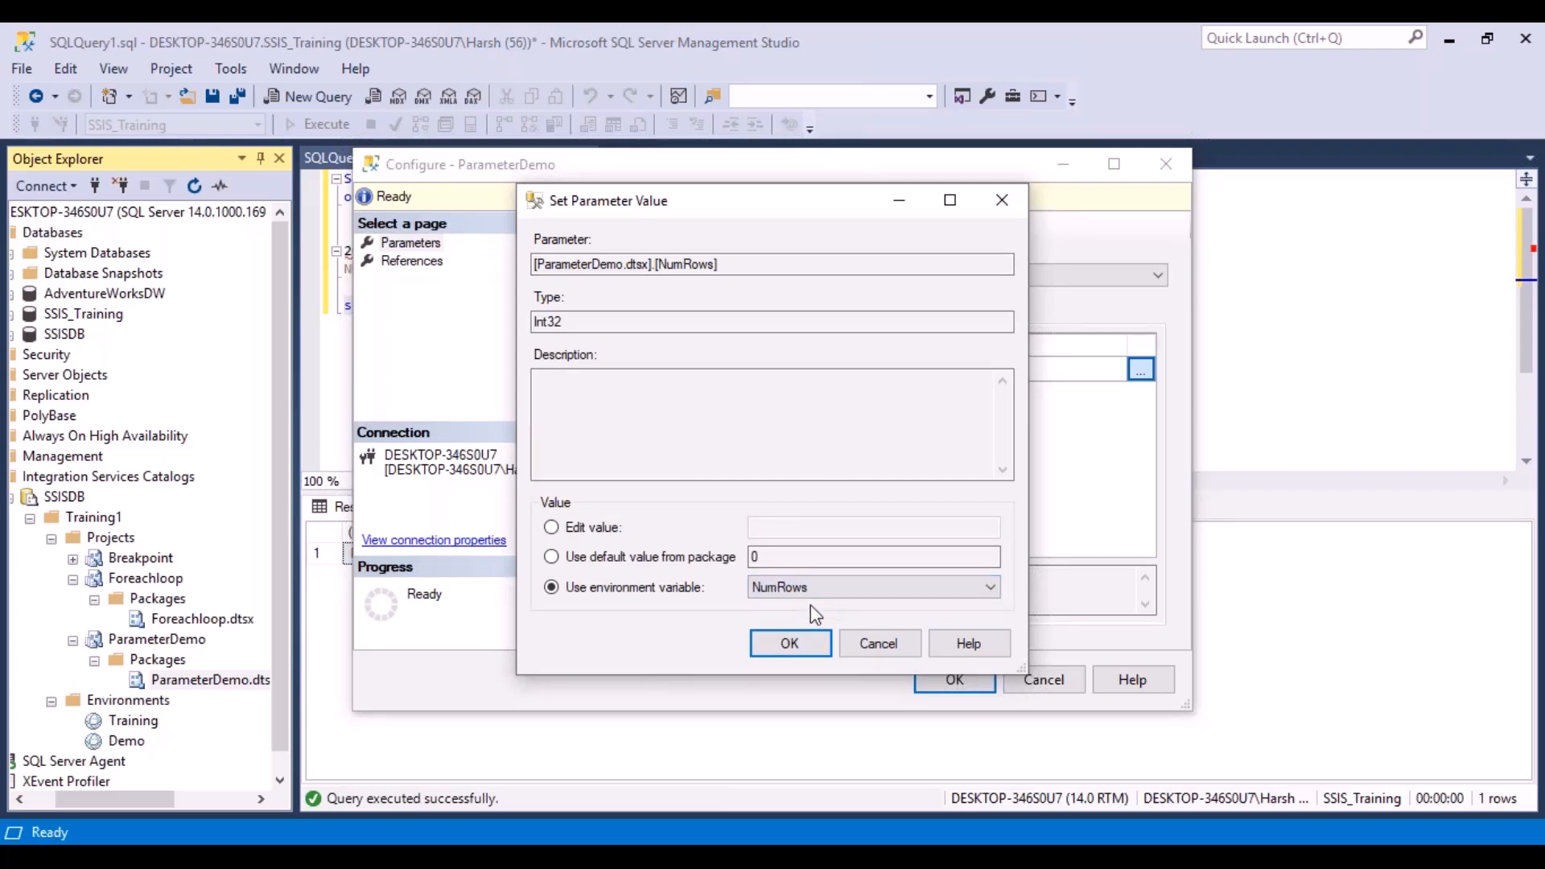
click(788, 643)
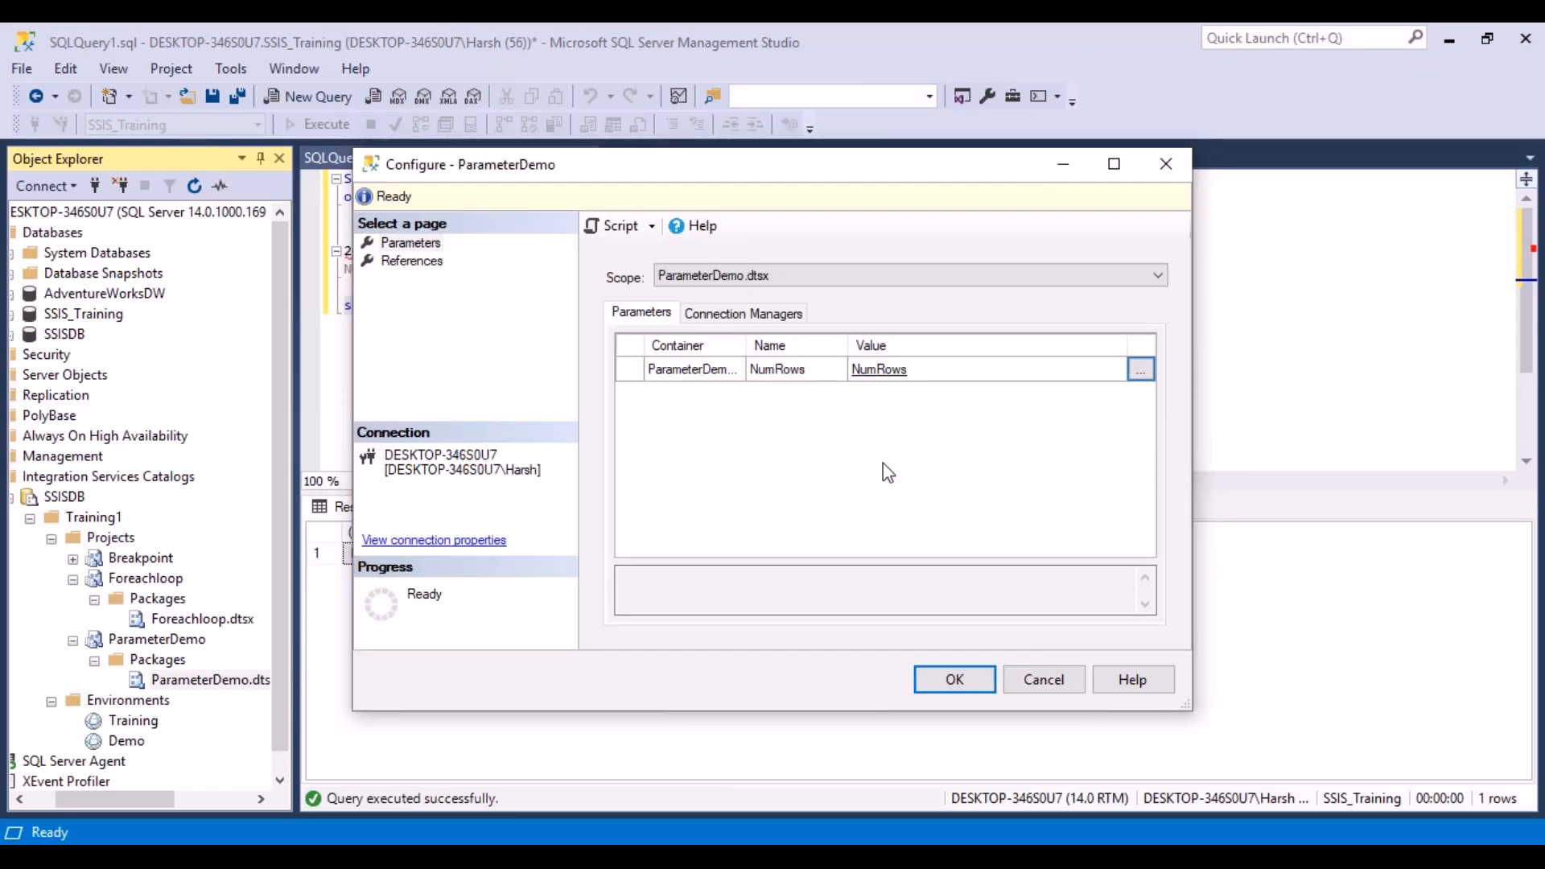
- Remove the Training environment from the references, keeping only Demo, and save the ParameterDemo configuration
click(422, 264)
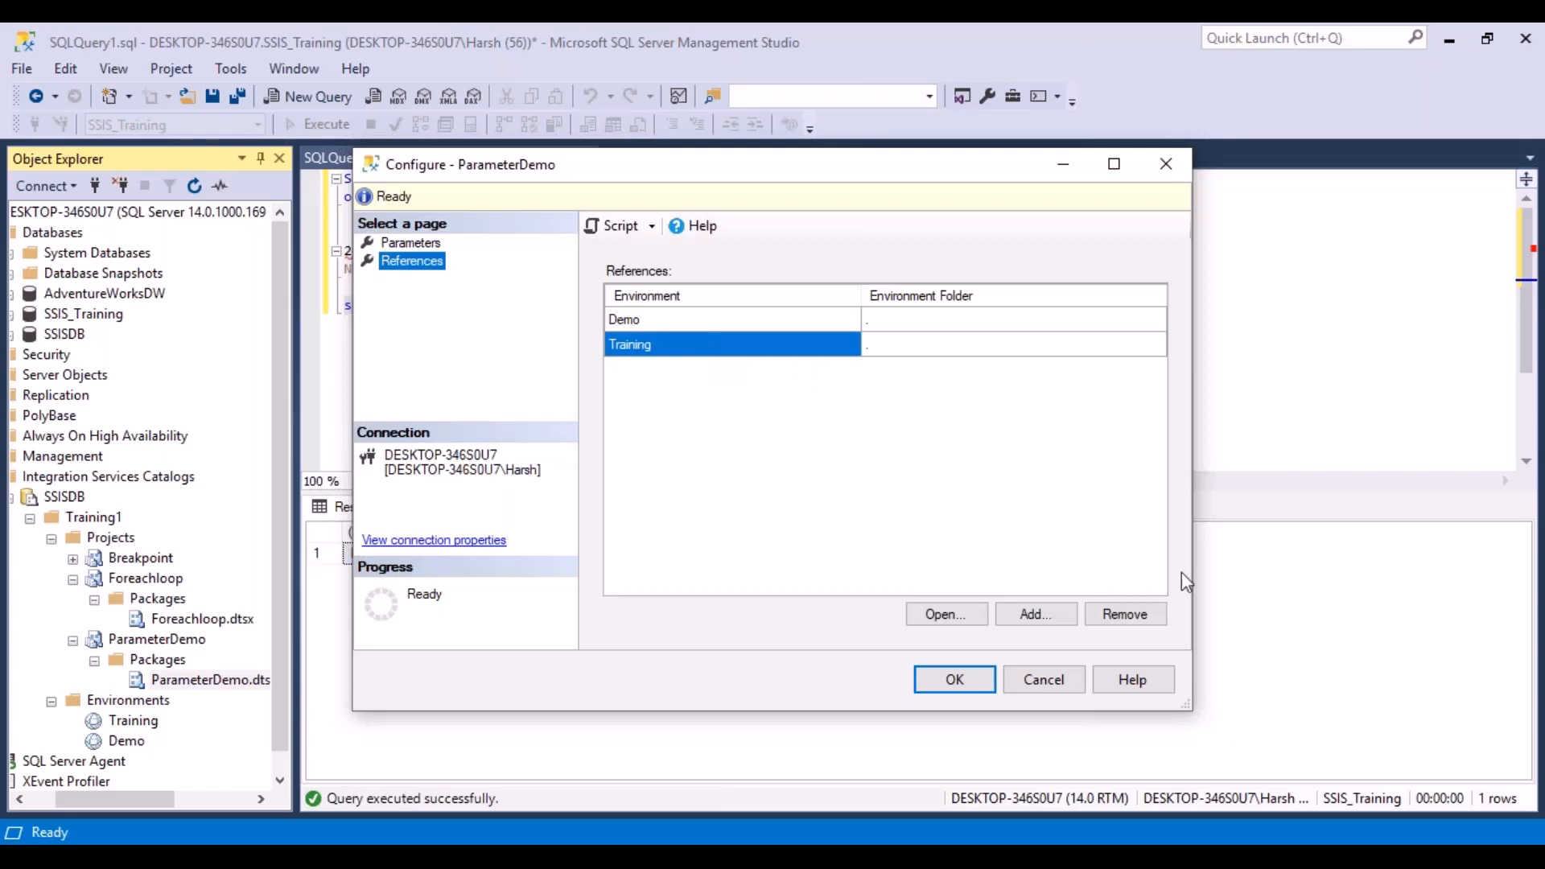
click(1143, 614)
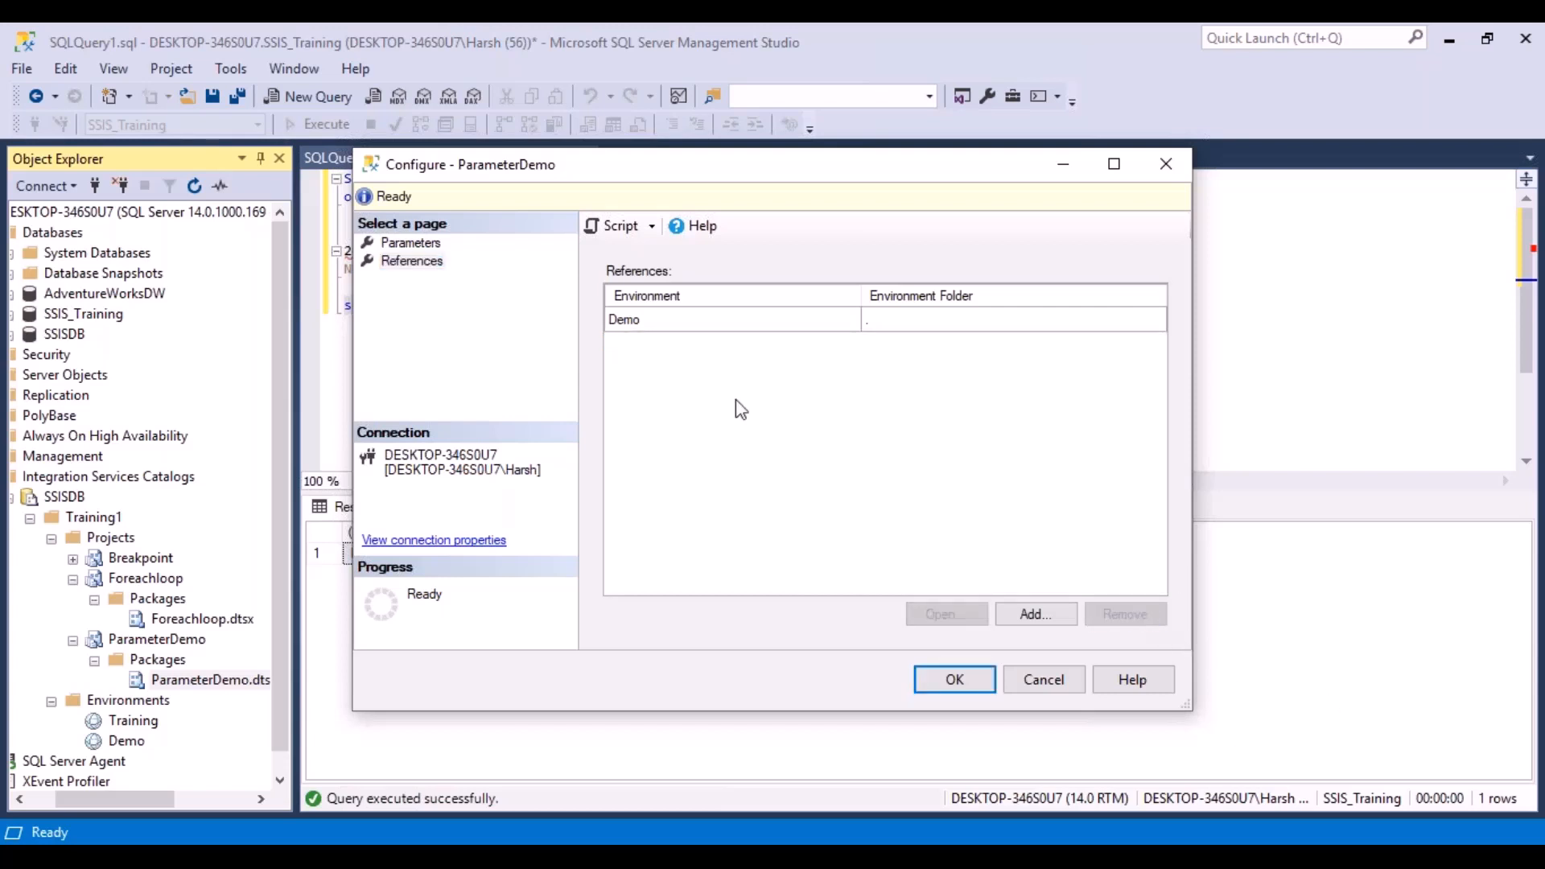
click(673, 328)
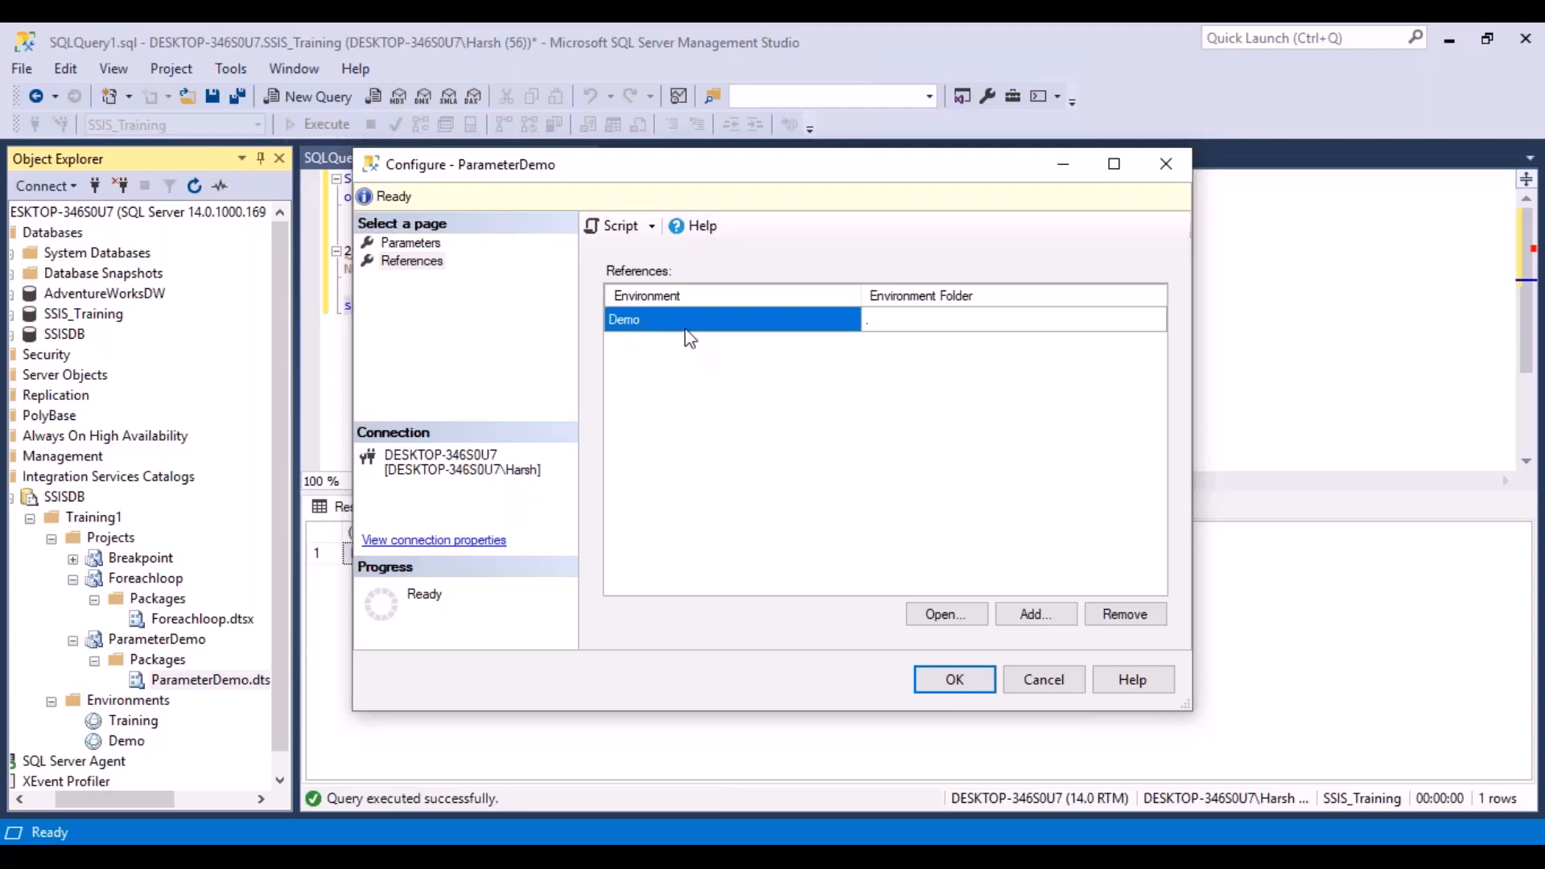
click(425, 243)
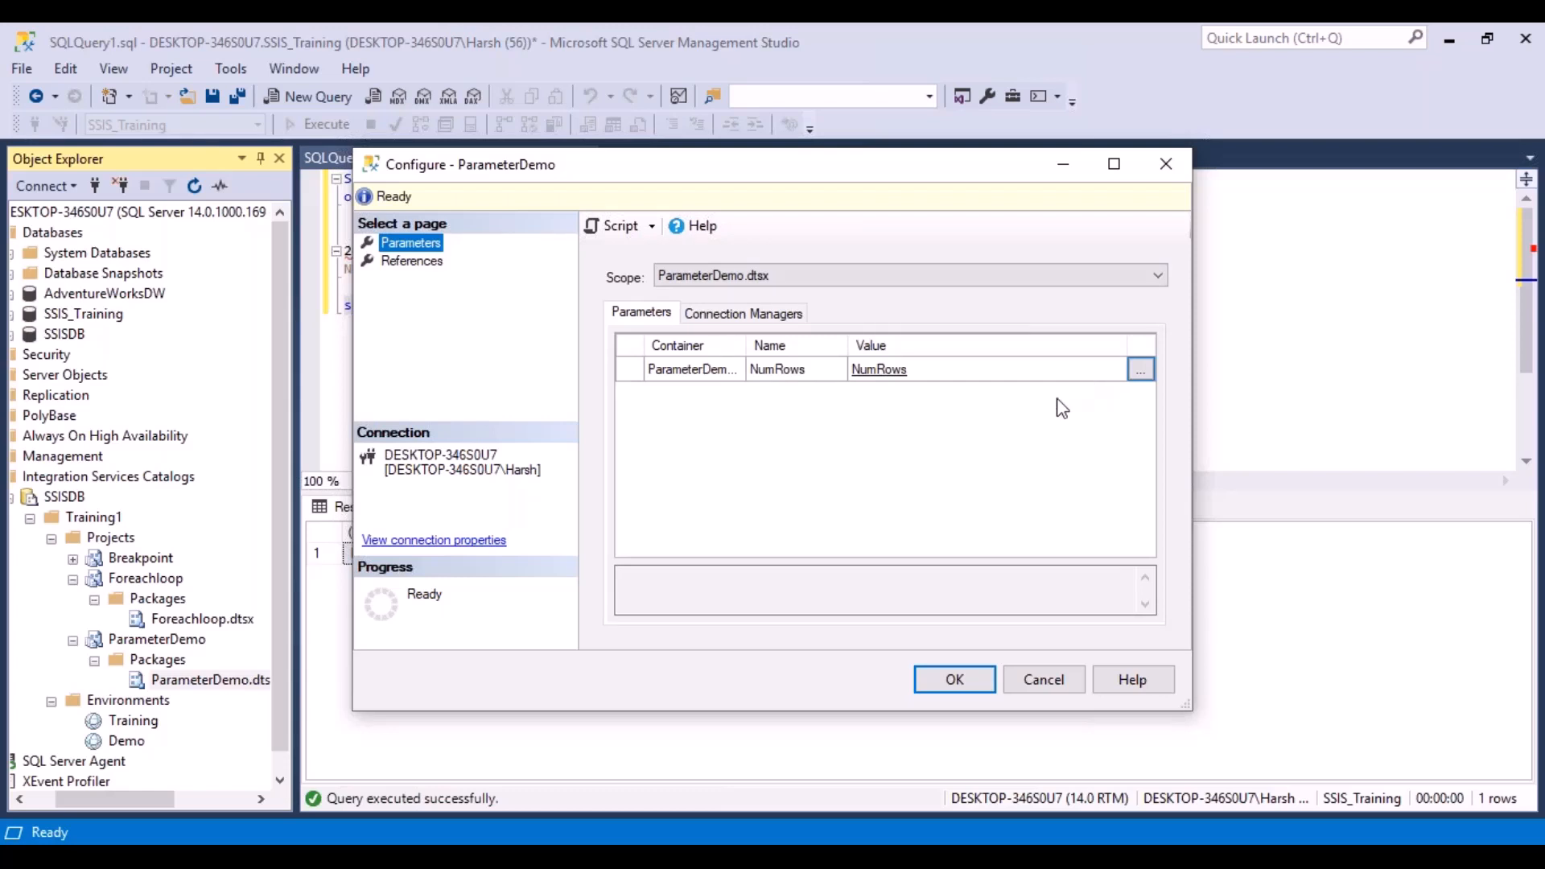
click(412, 262)
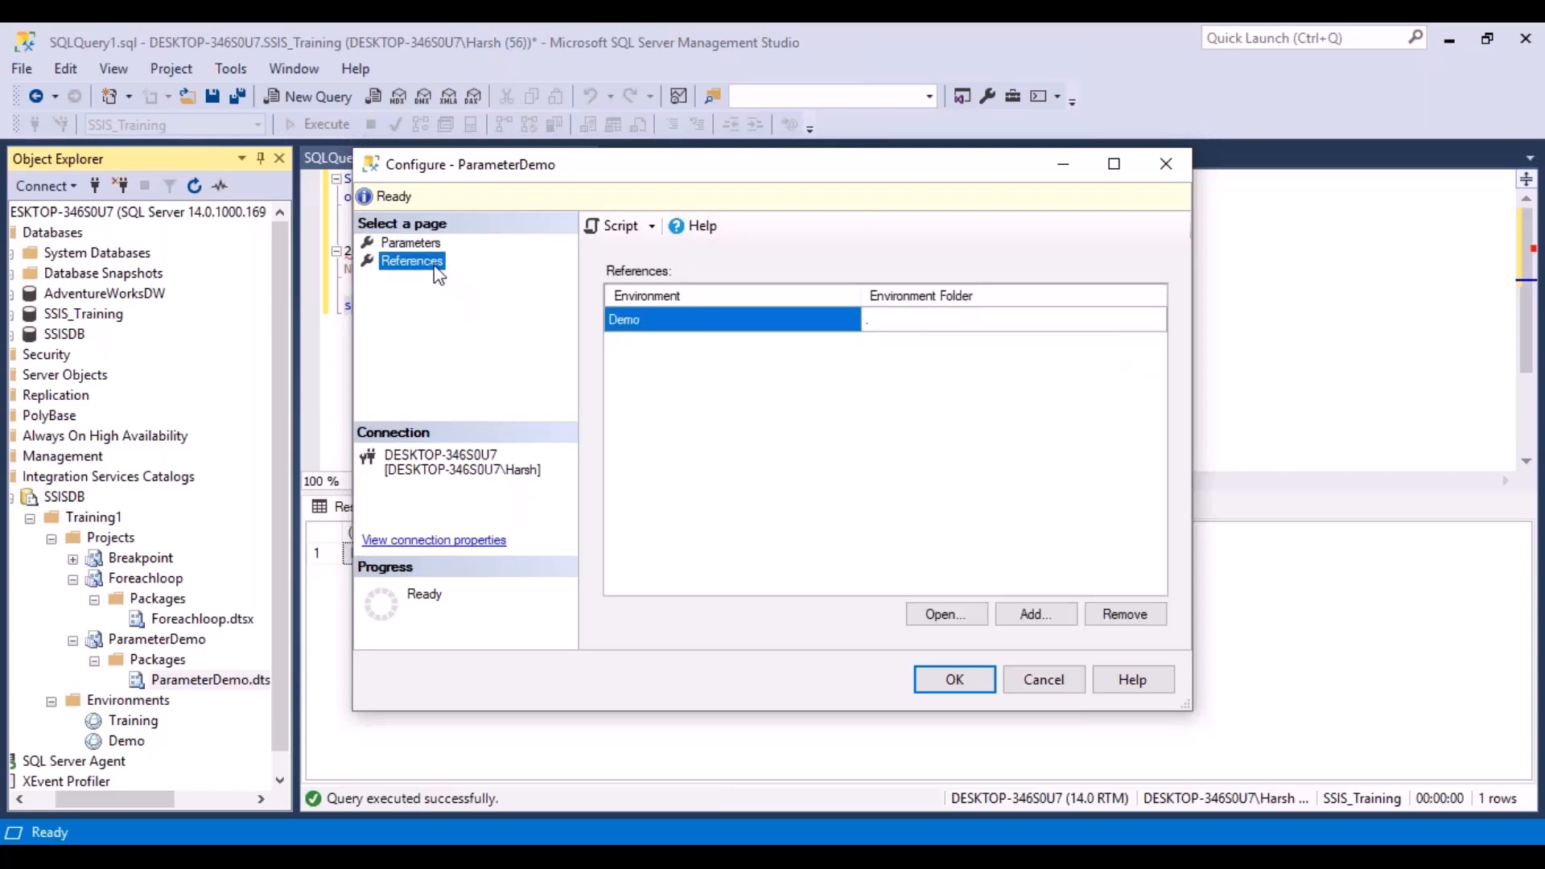
click(961, 684)
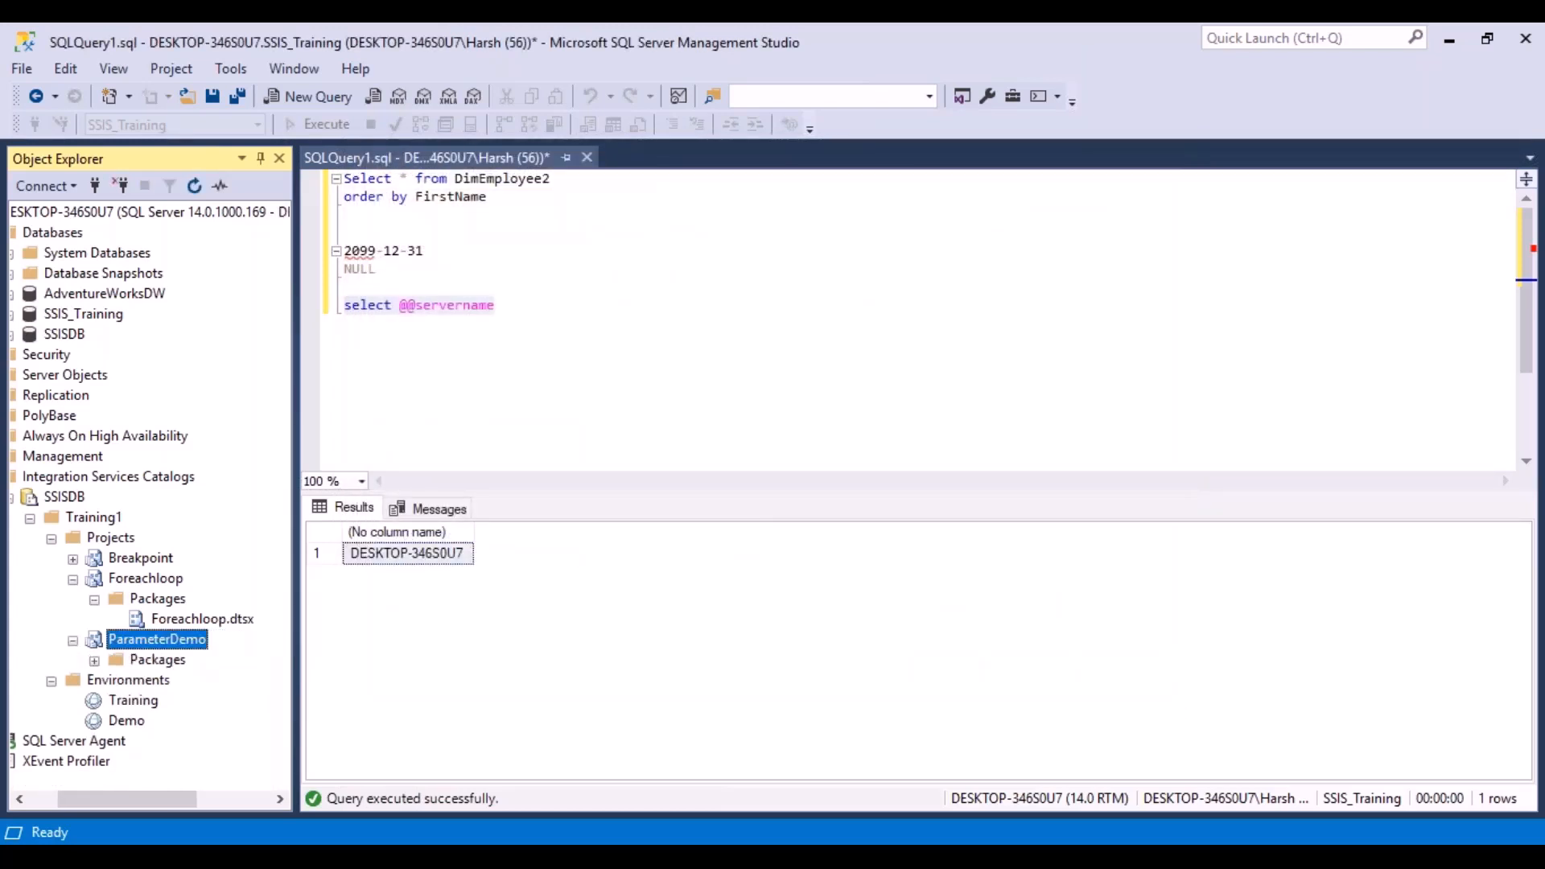
- Open the execution settings of the deployed ParameterDemo.dtsx package
click(136, 700)
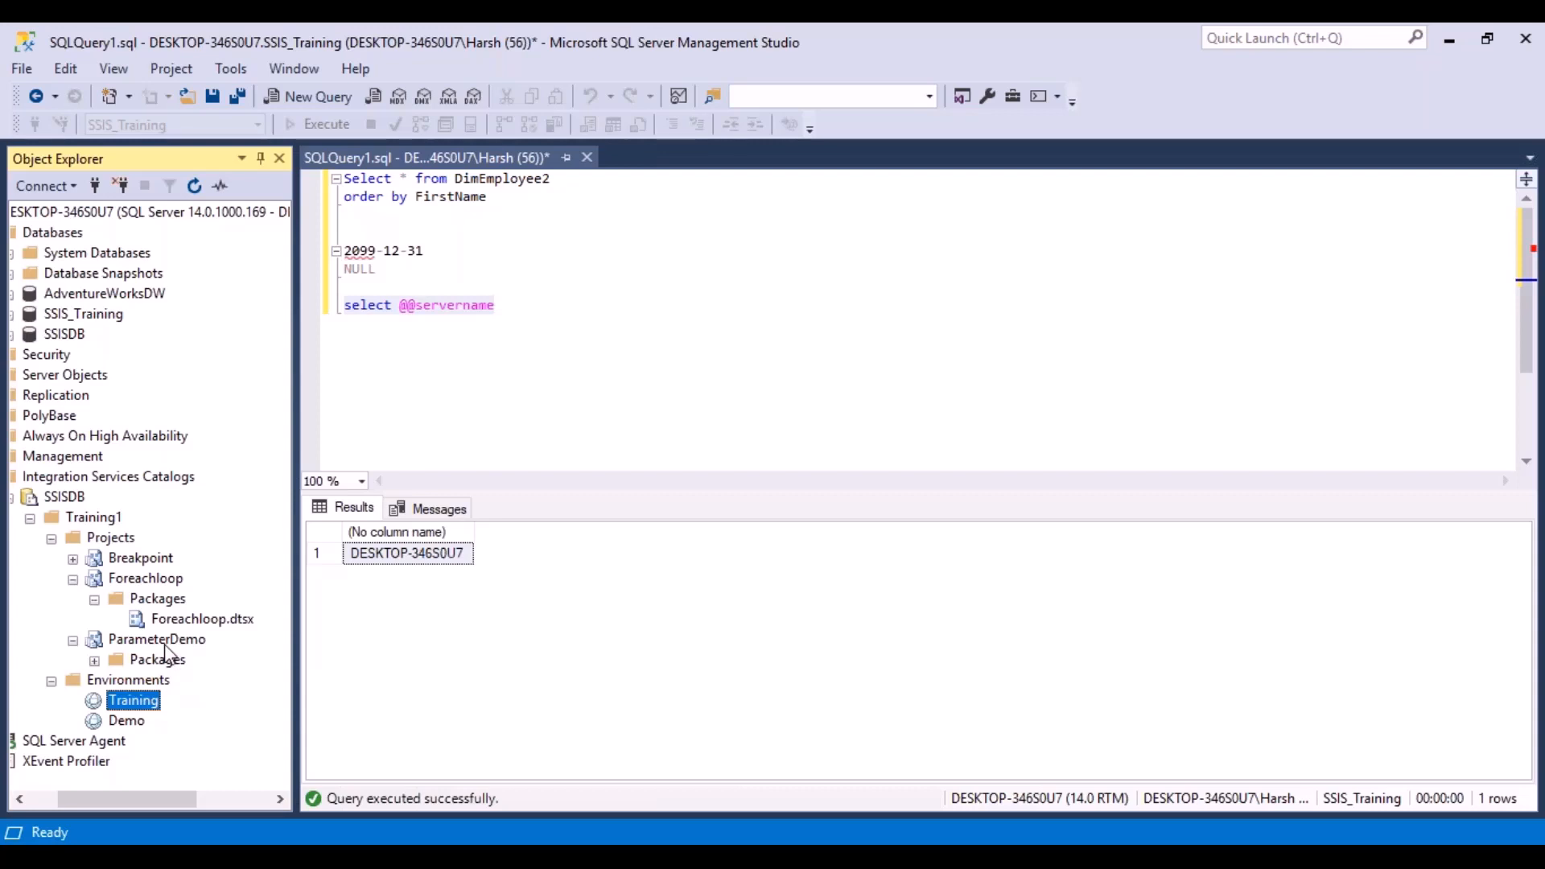
click(95, 662)
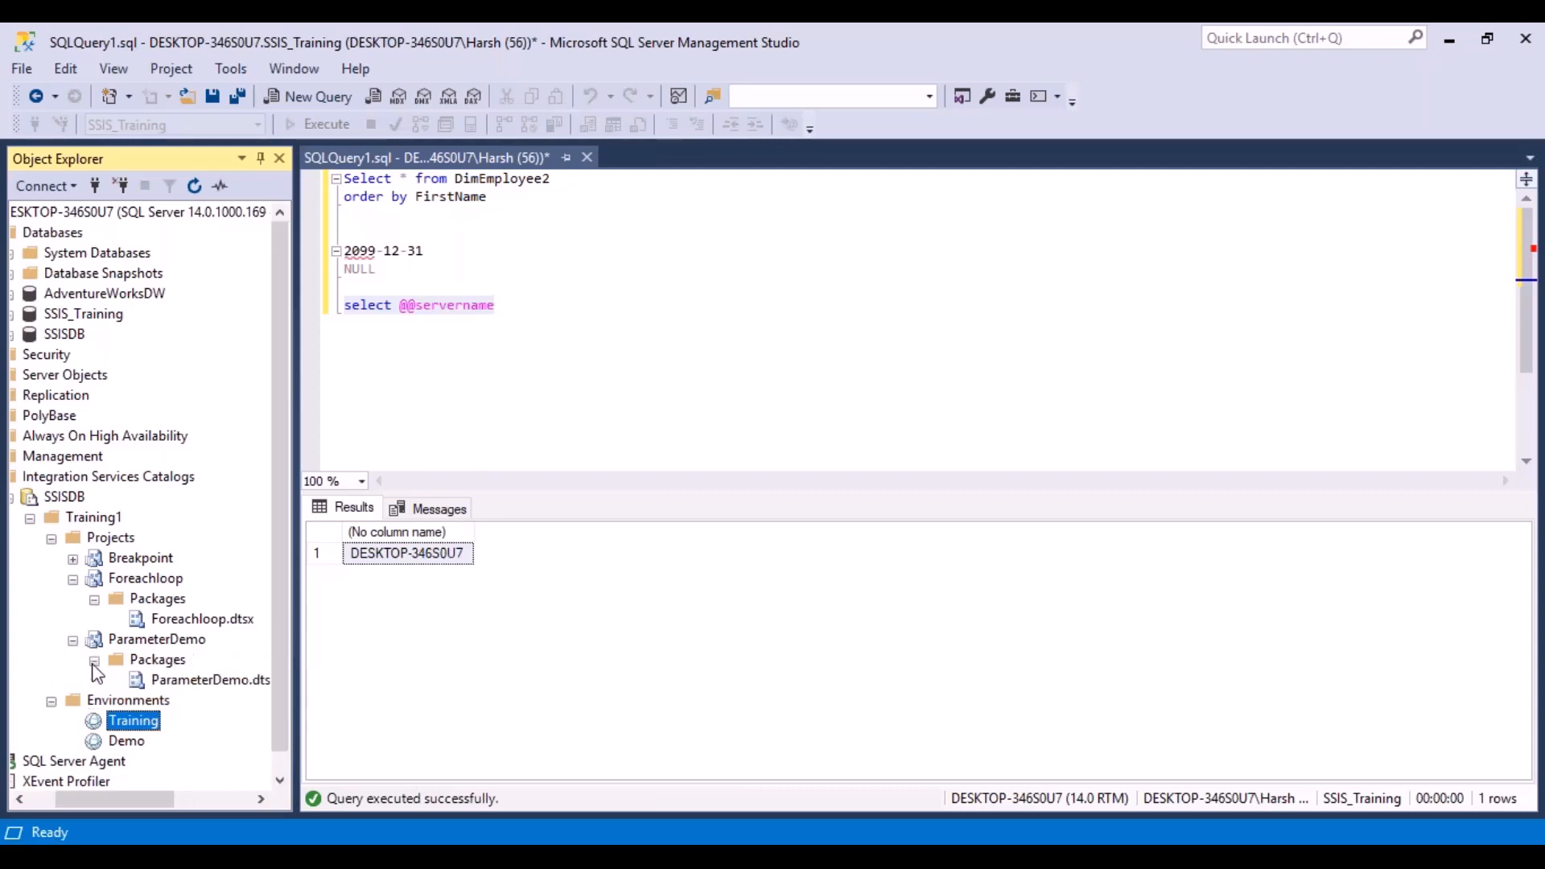
click(210, 681)
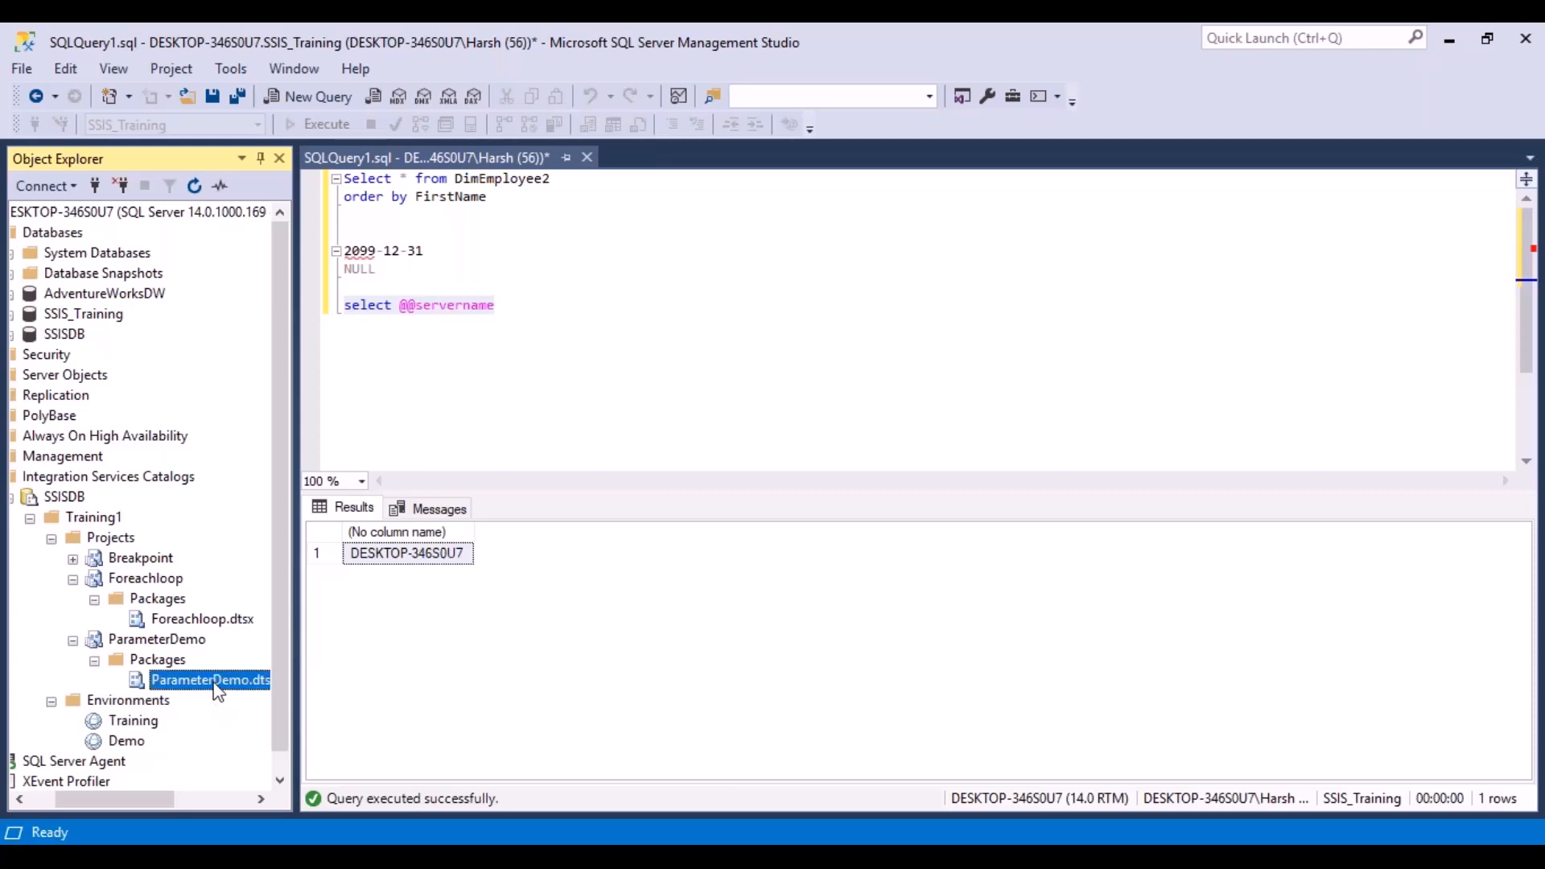
right_click(217, 690)
click(283, 662)
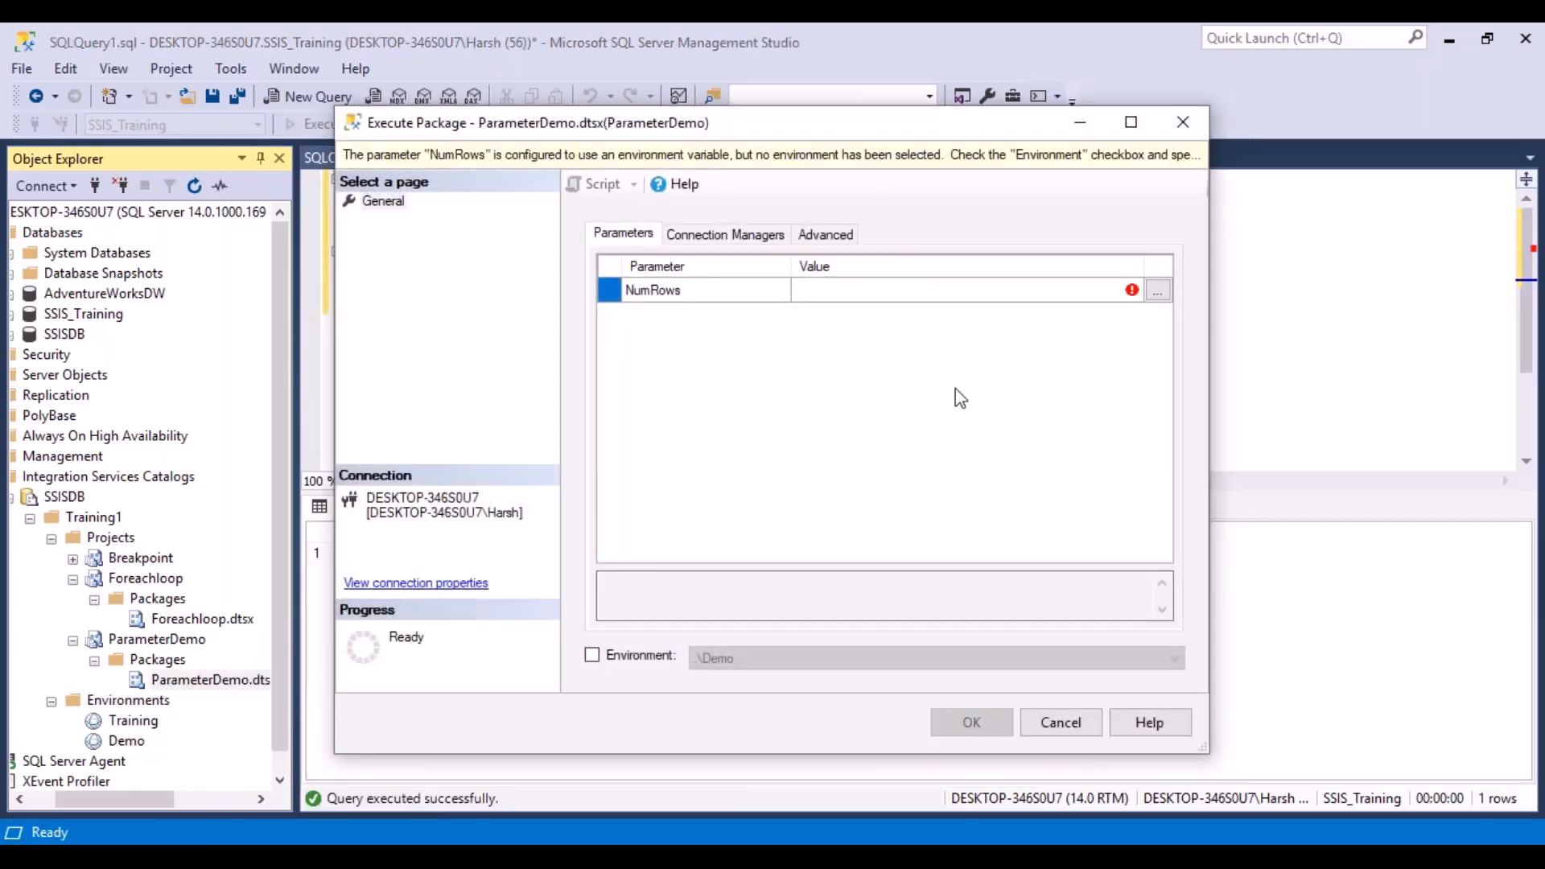
- Examine the error on the NumRows parameter and its literal value editor without entering a value
mouse_move(1139, 300)
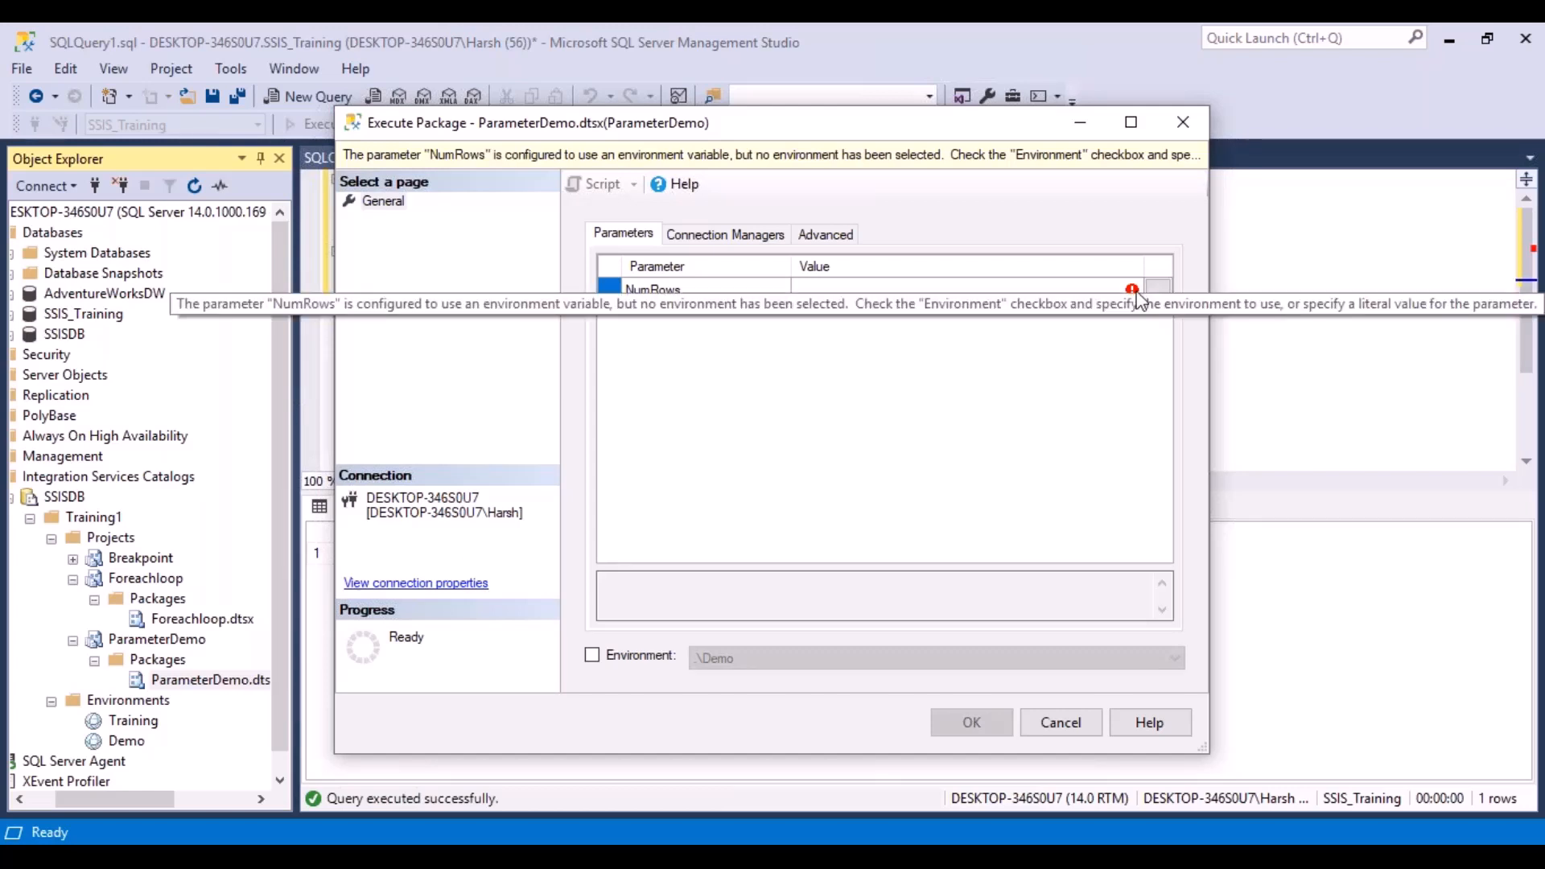
click(1138, 289)
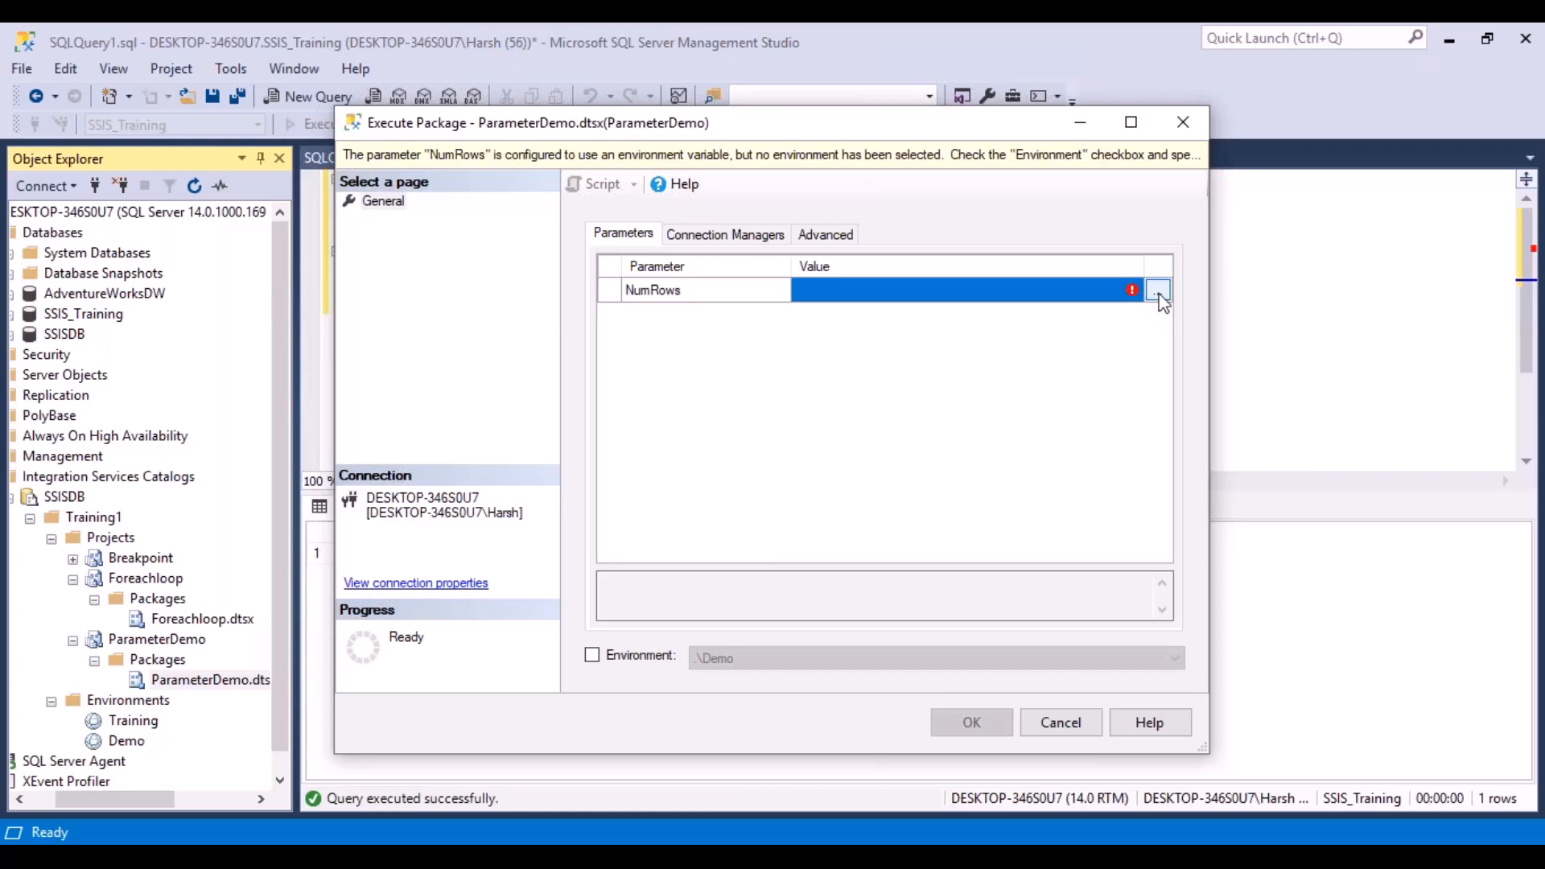
click(1158, 294)
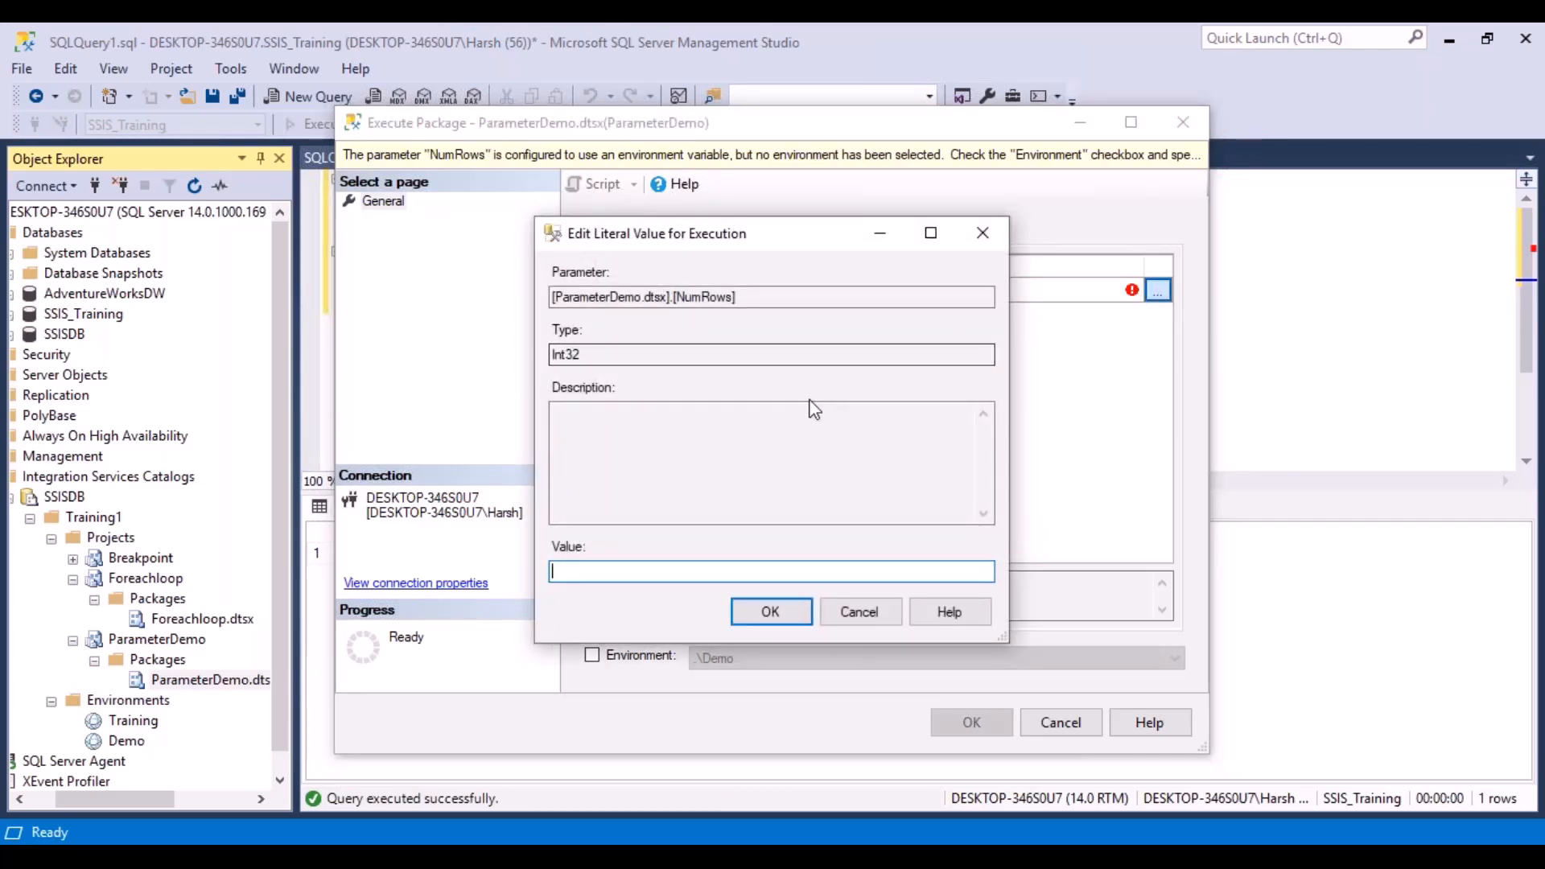
click(857, 611)
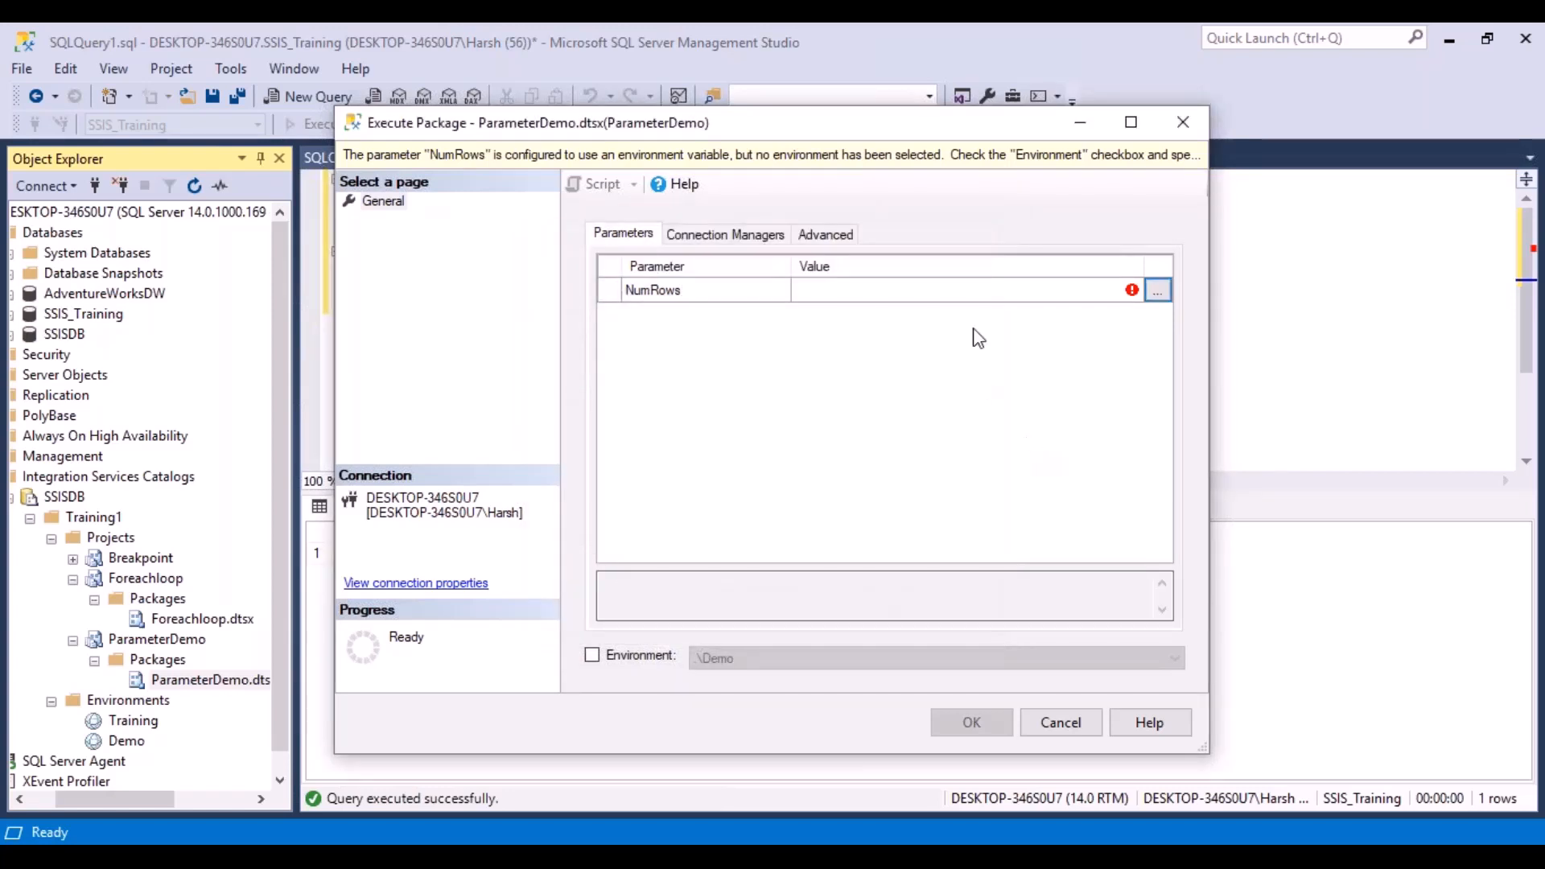
- Enable the .\Demo environment for this execution so it supplies the NumRows parameter's value
click(1134, 296)
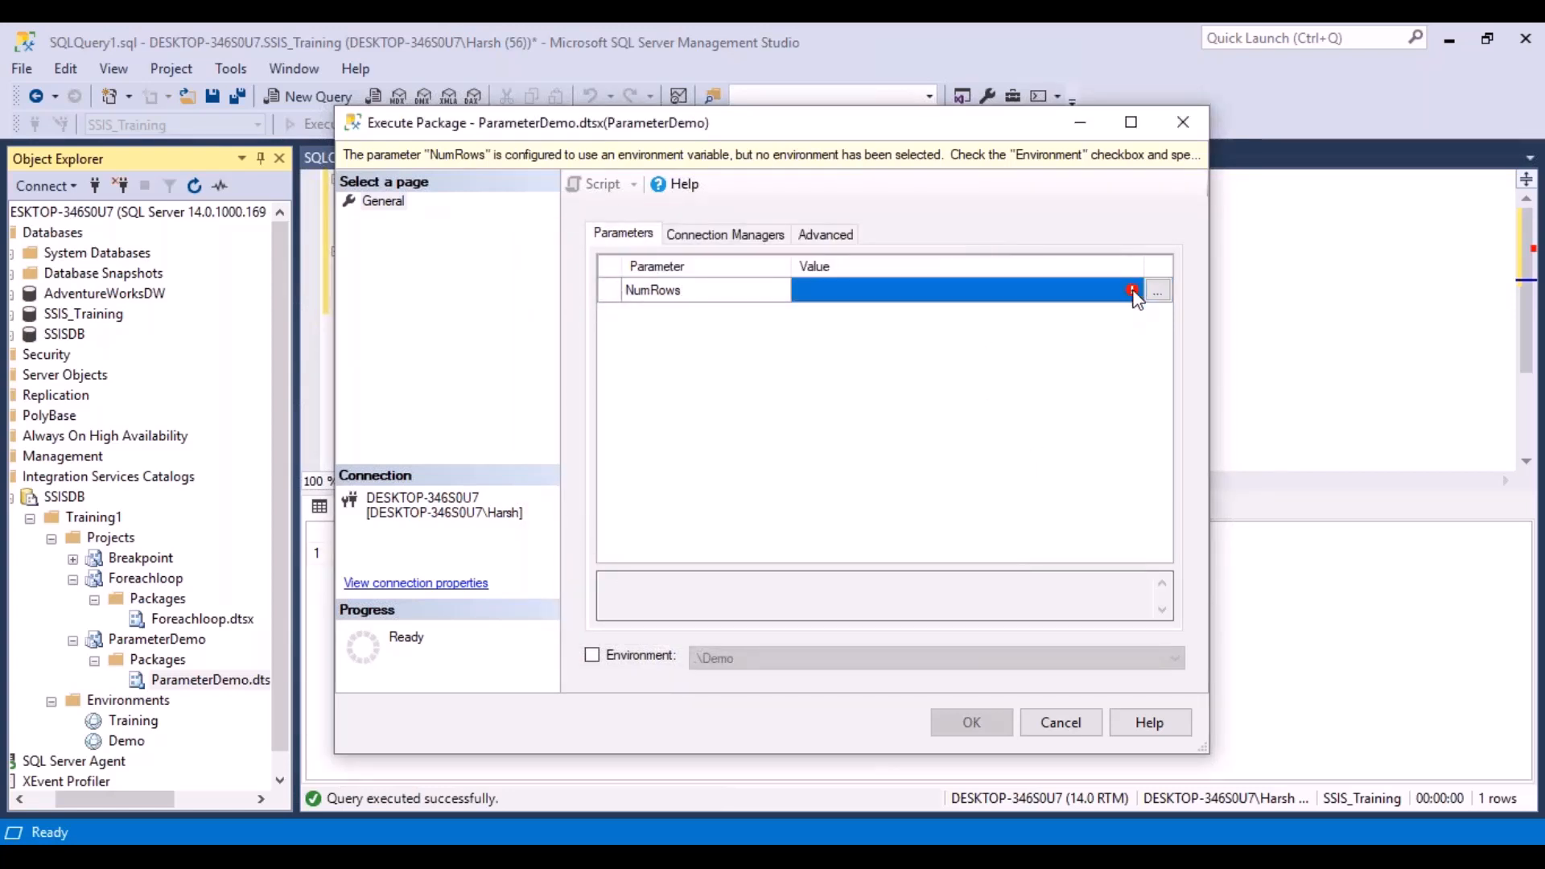
click(593, 655)
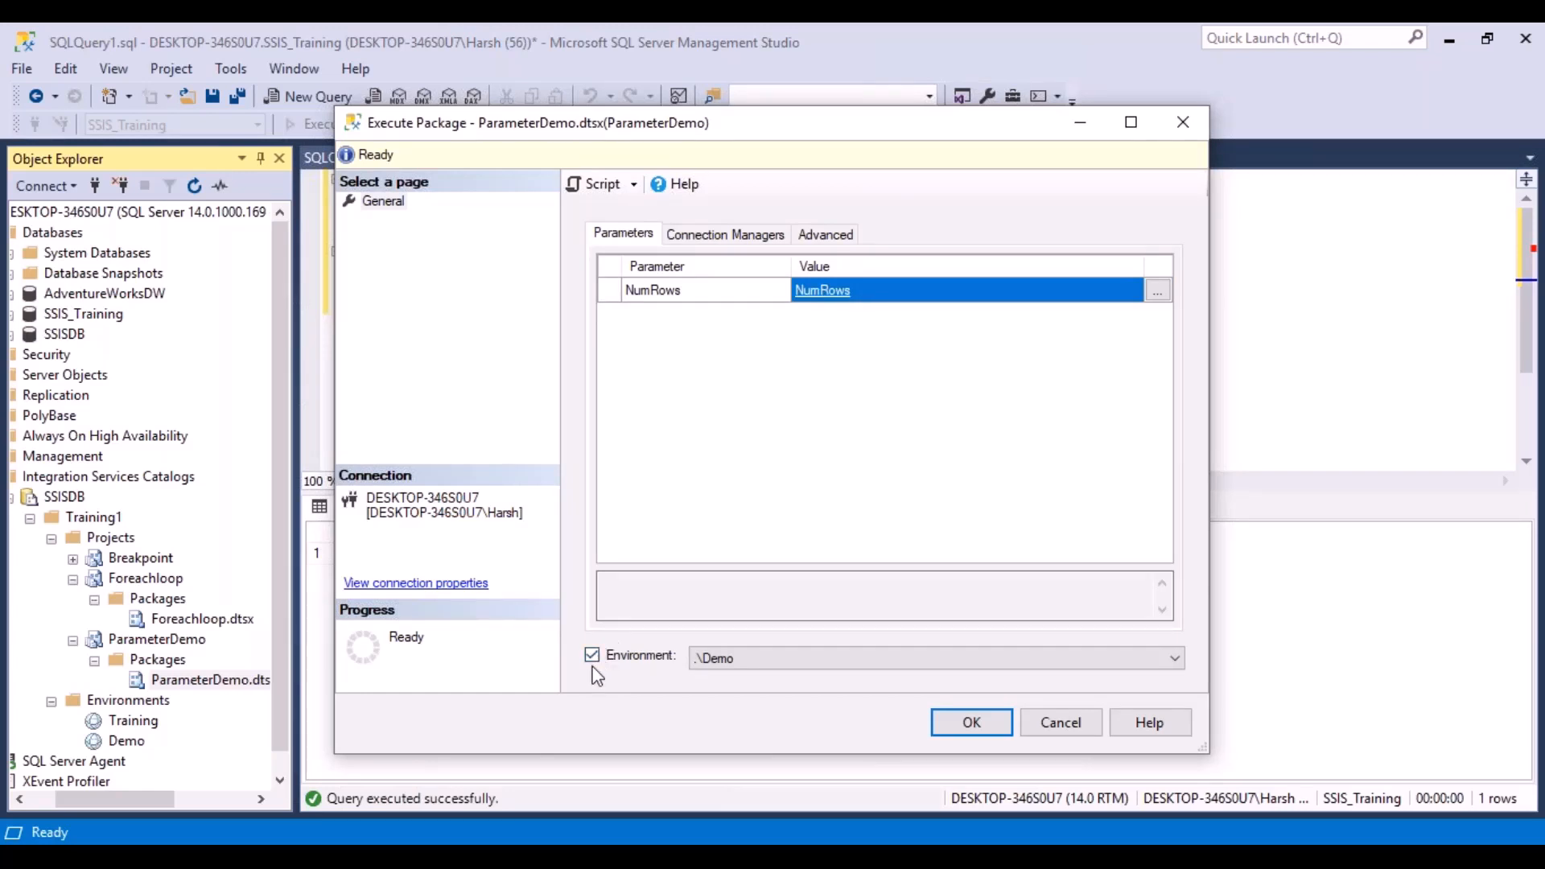
- Execute ParameterDemo.dtsx with the .\Demo environment and decline opening the overview report
click(1175, 658)
click(1181, 668)
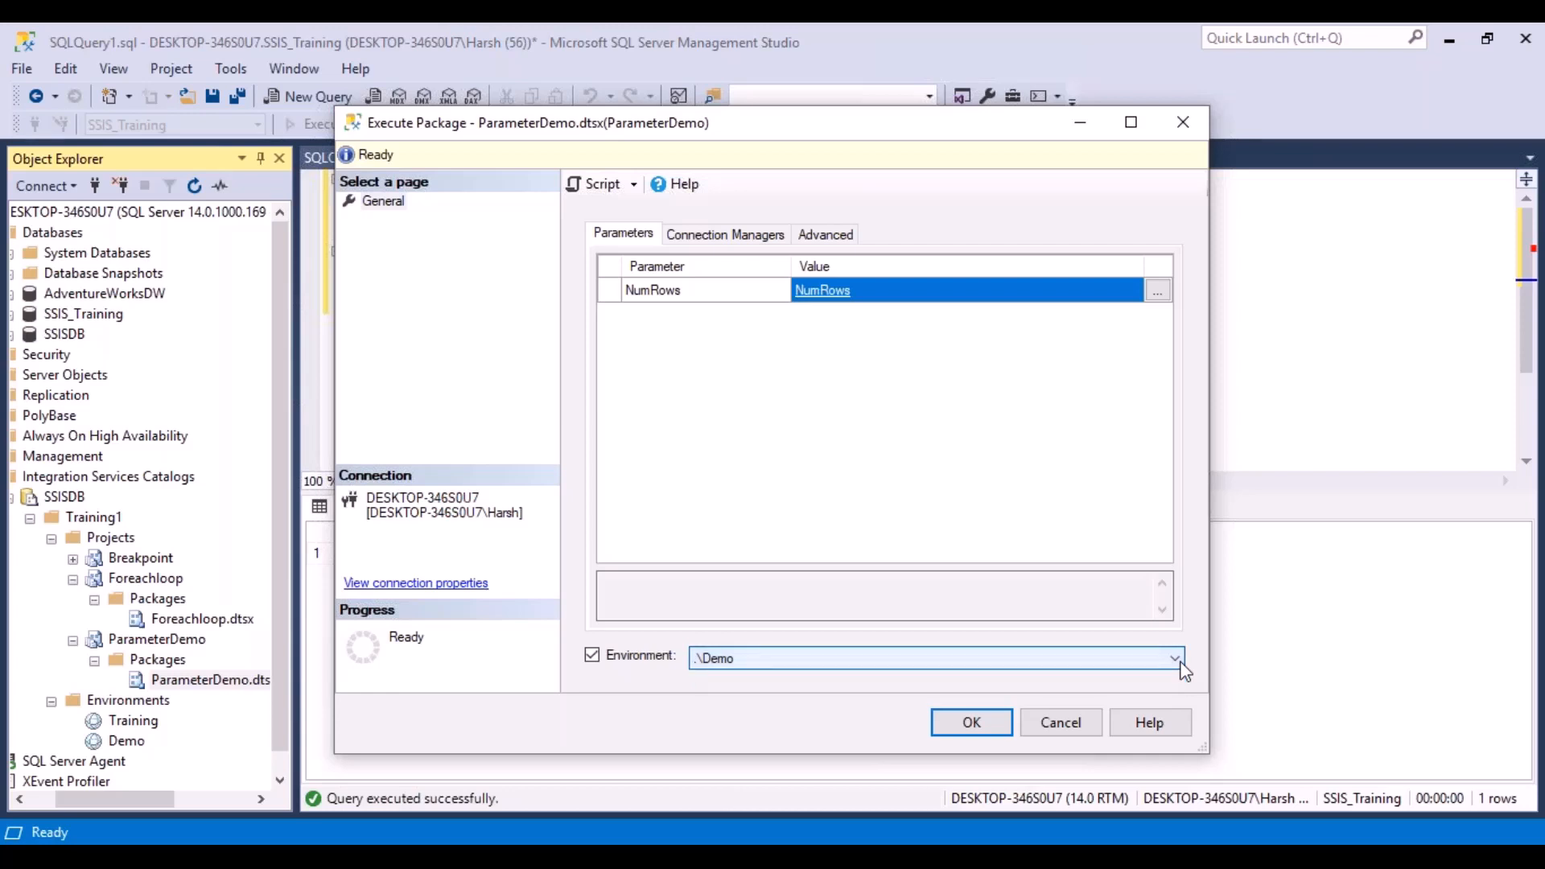
click(994, 722)
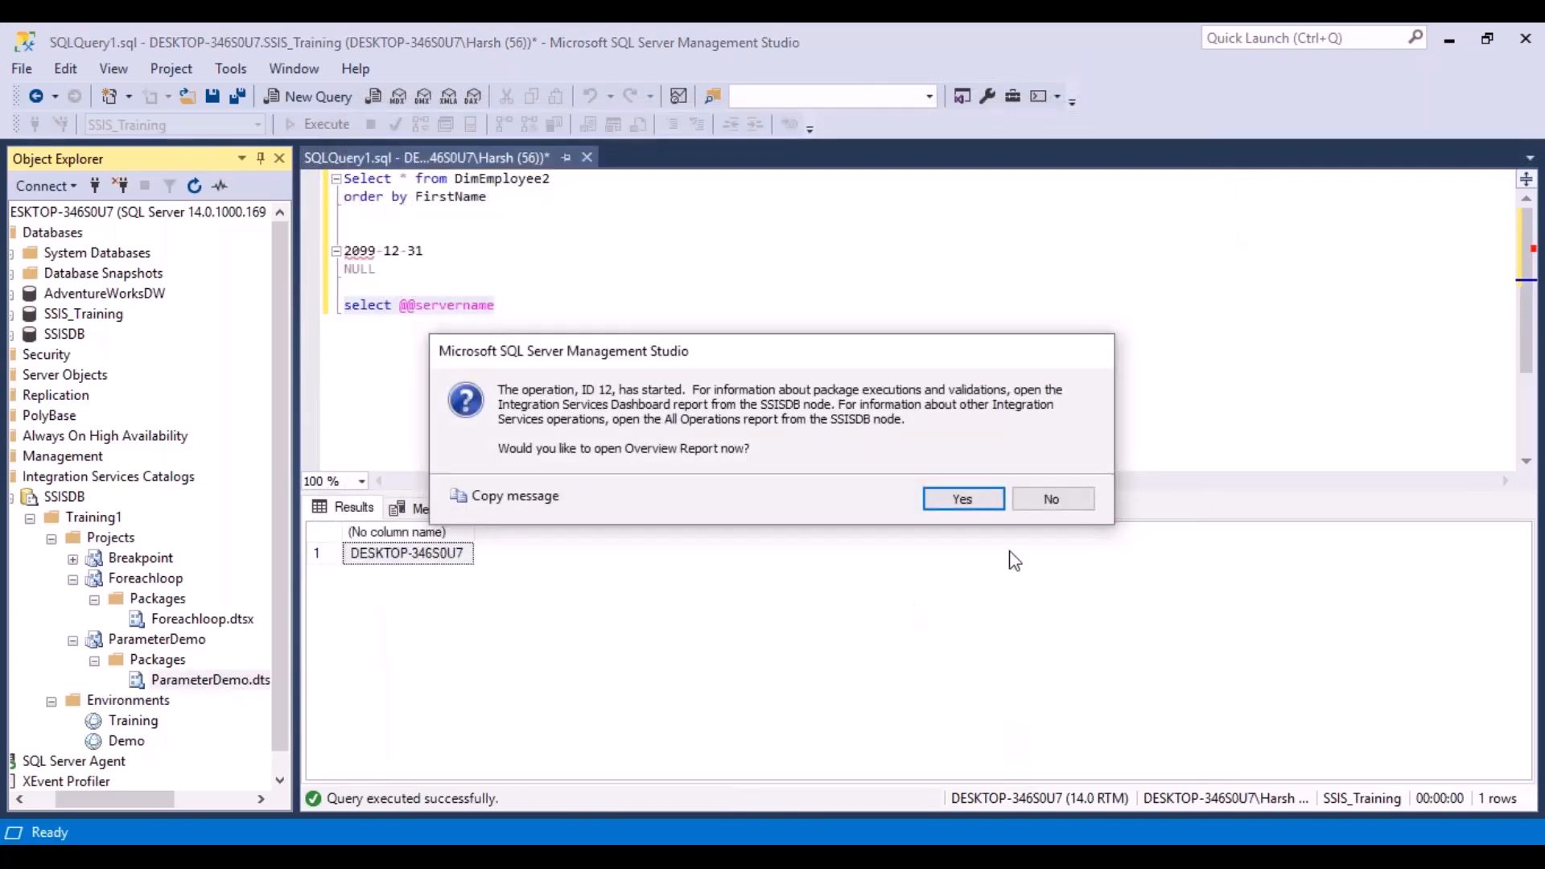
click(1080, 507)
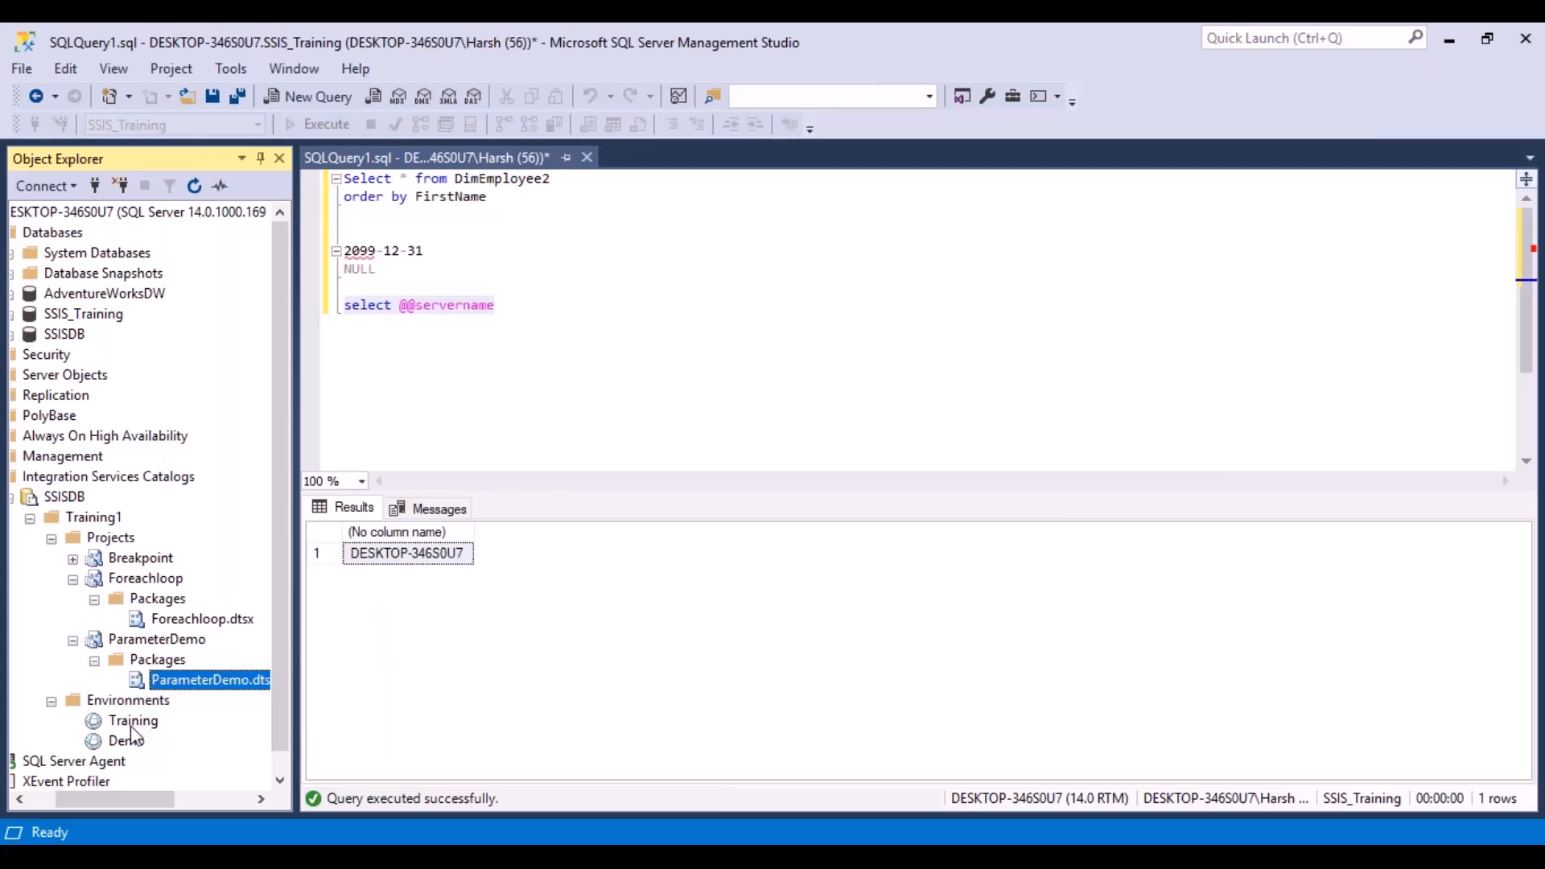
- Open the configuration of the Breakpoint.dtsx package in the Breakpoint project under Training1
click(164, 640)
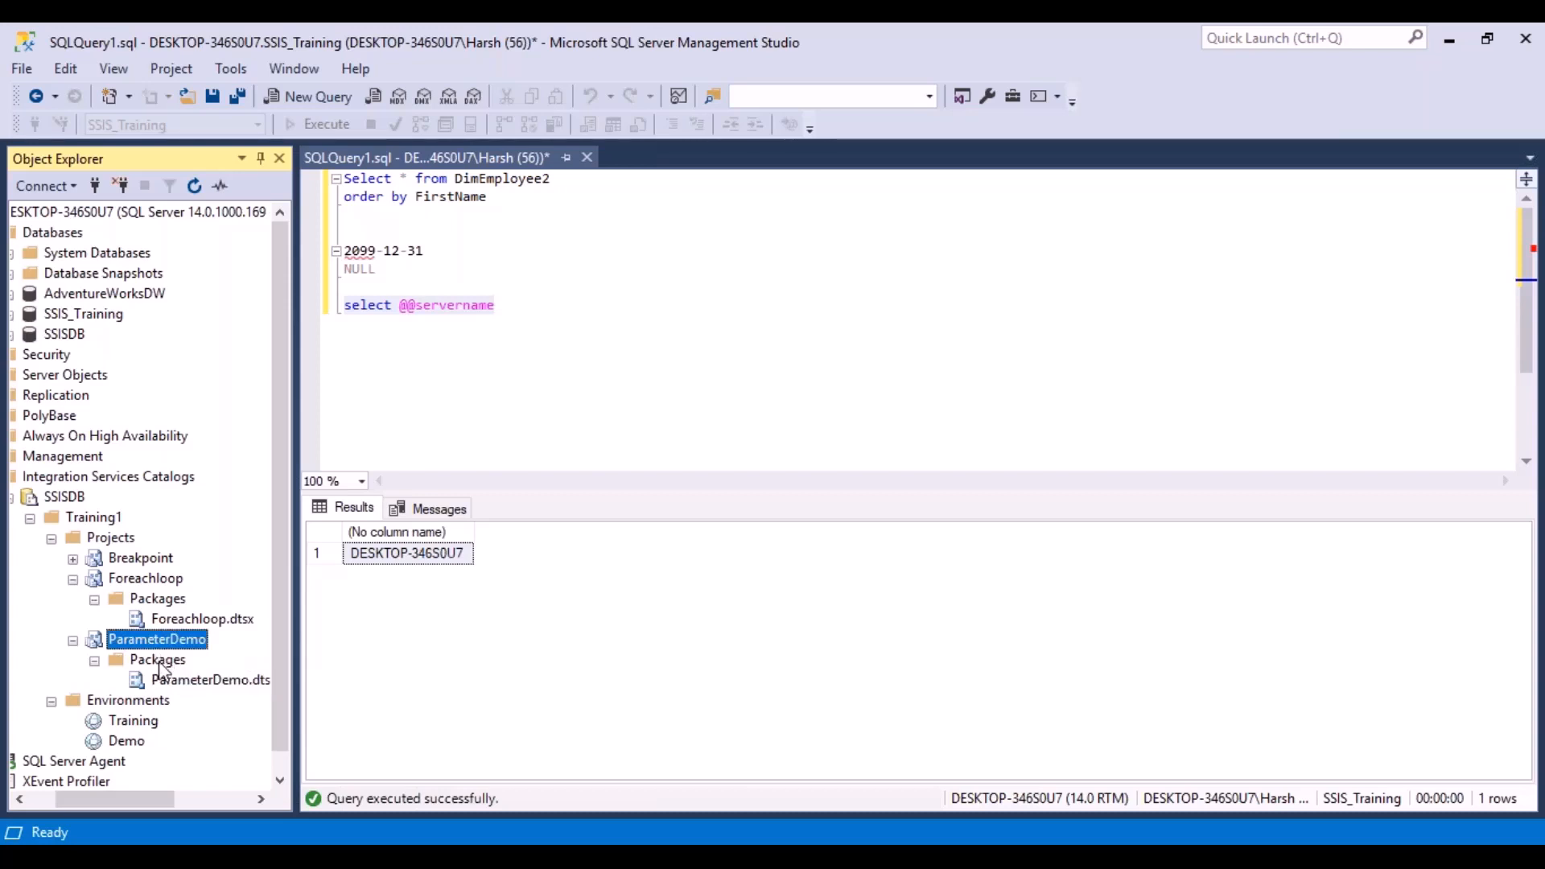
click(158, 661)
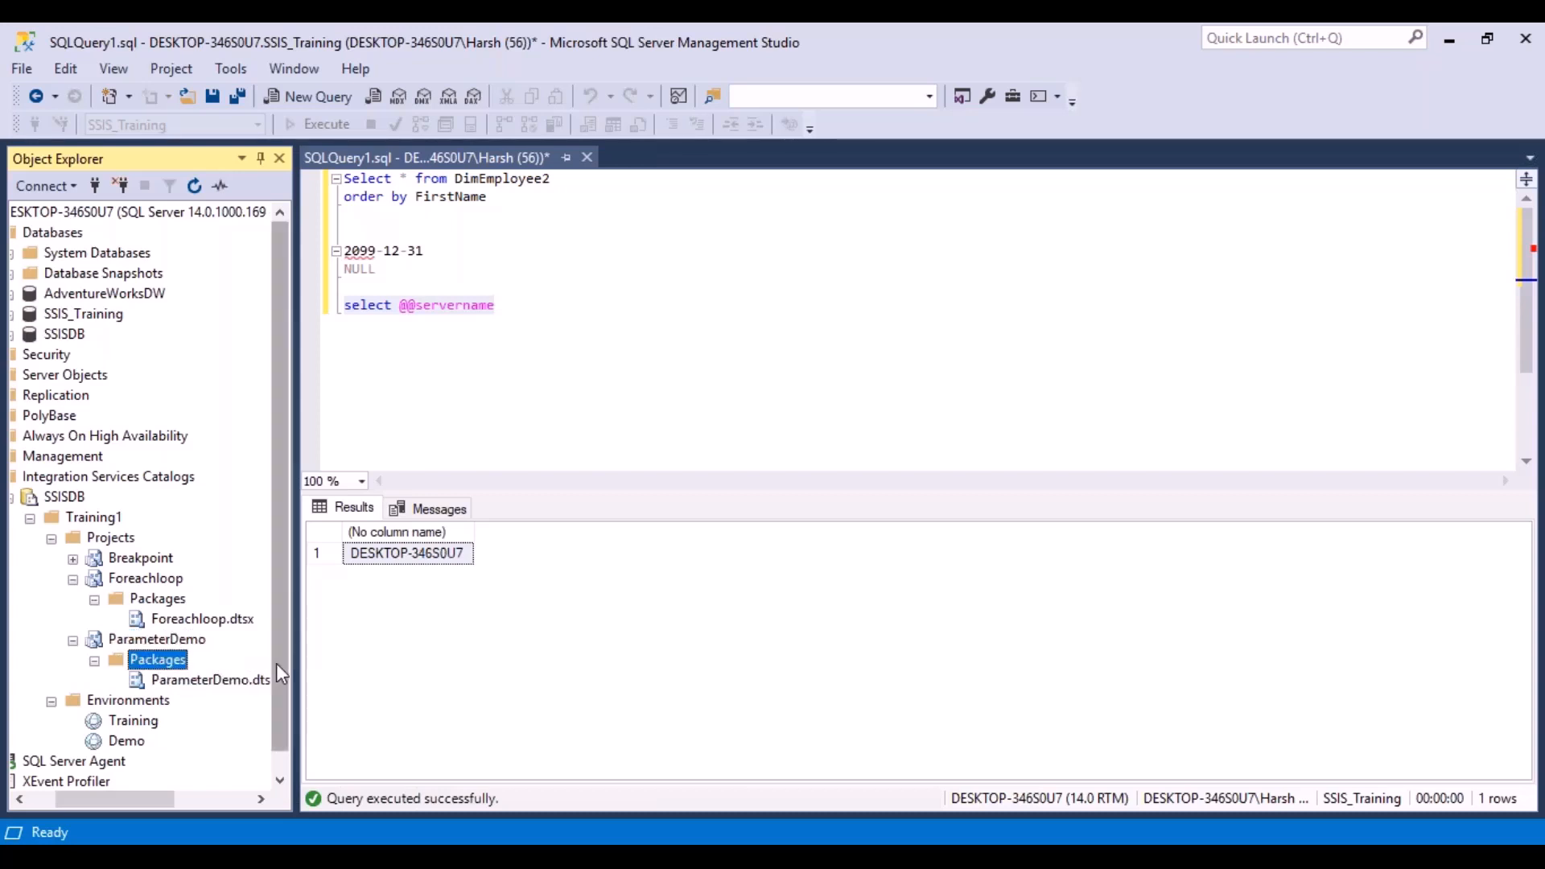
drag(276, 665, 277, 702)
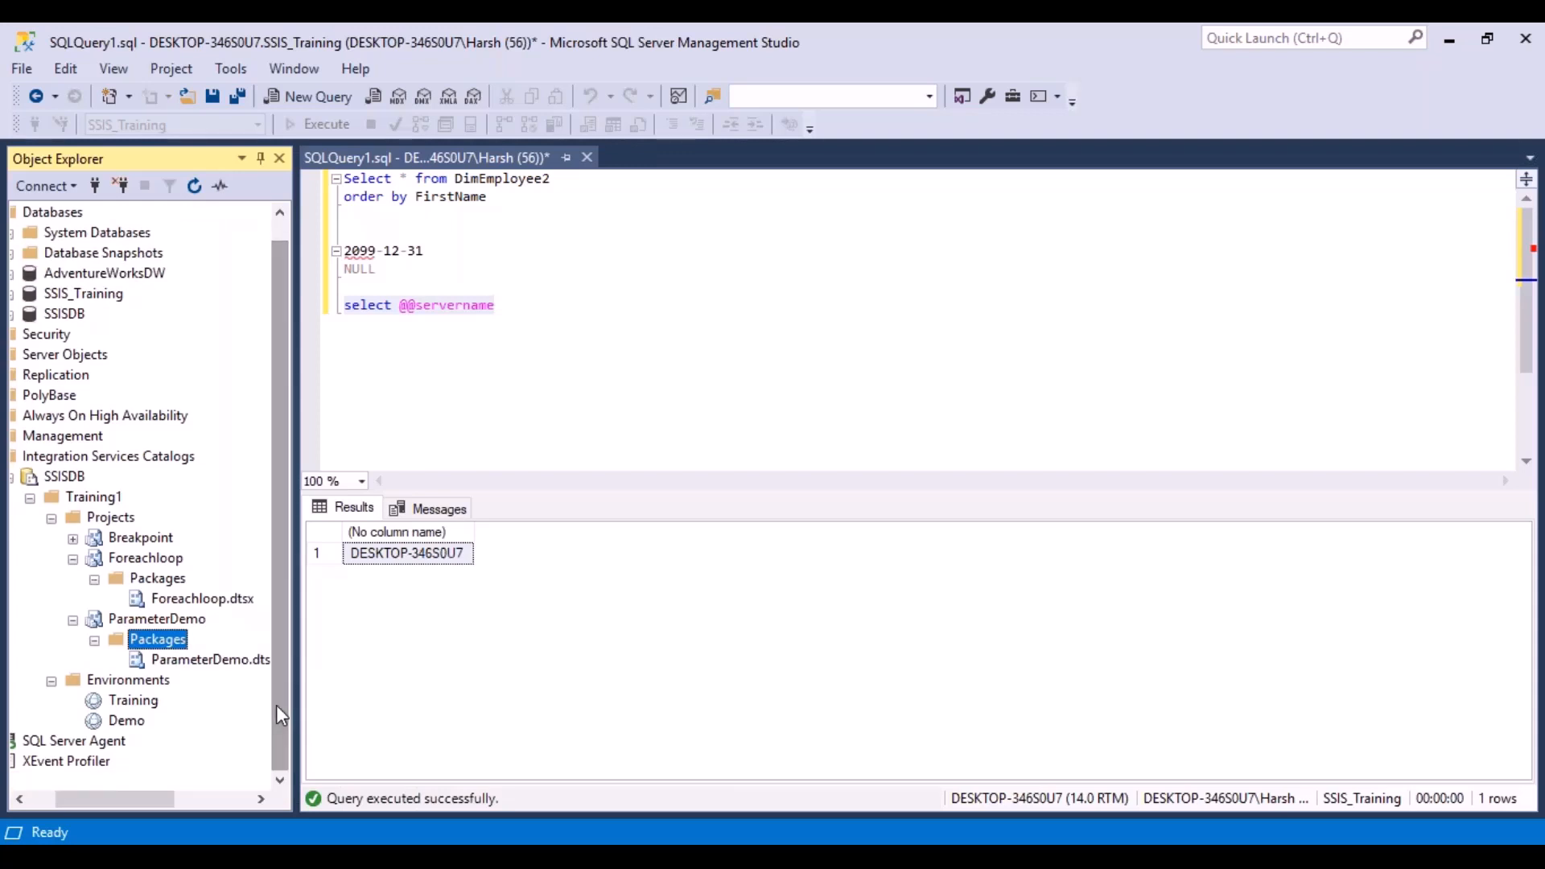
click(75, 538)
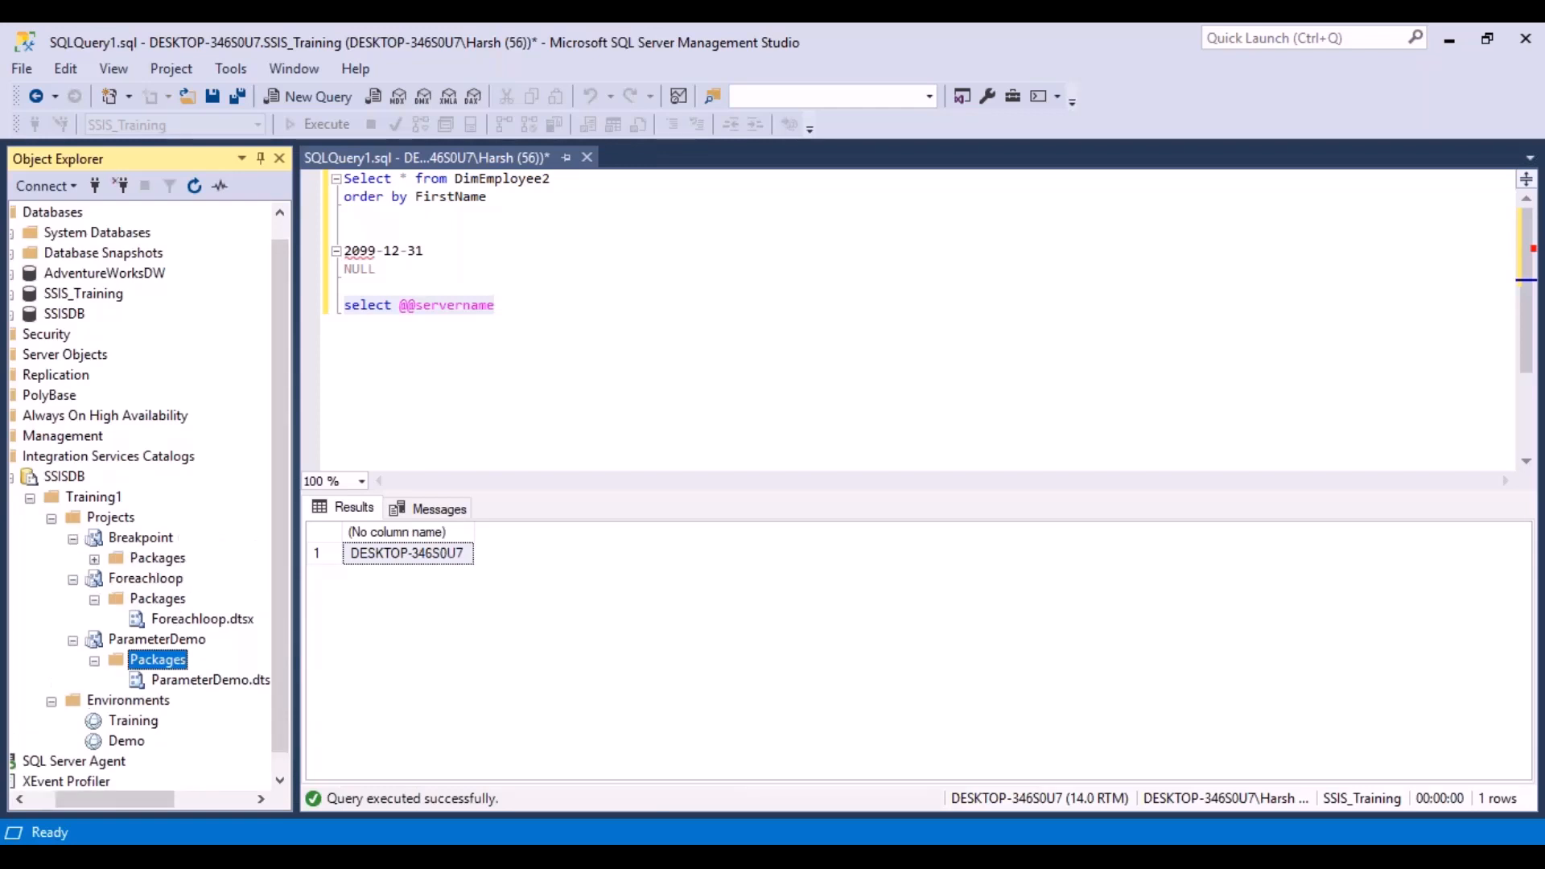
click(94, 559)
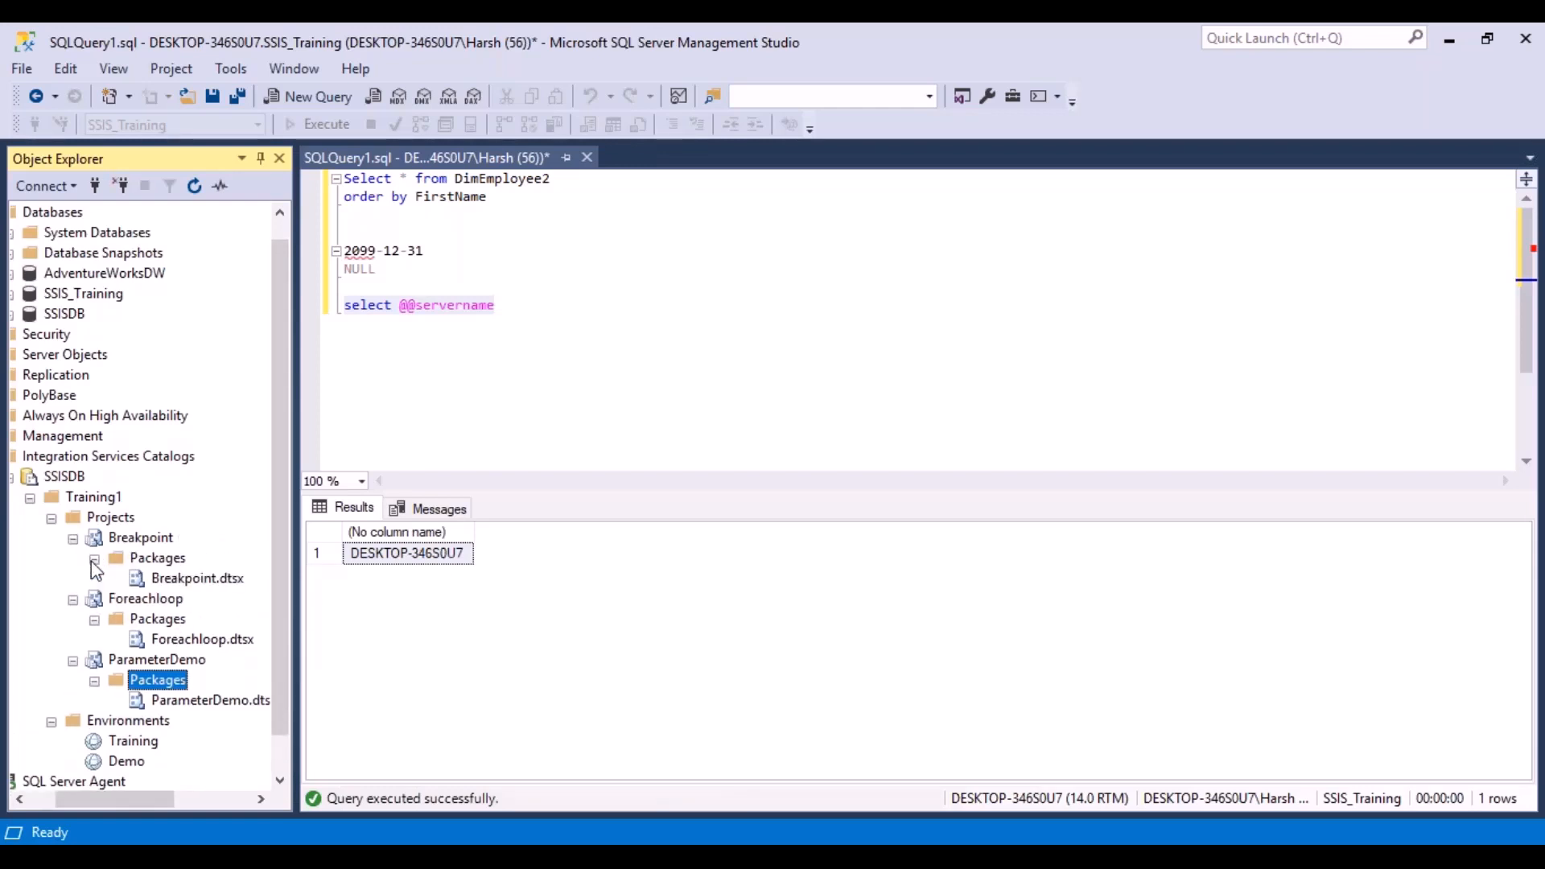
click(183, 579)
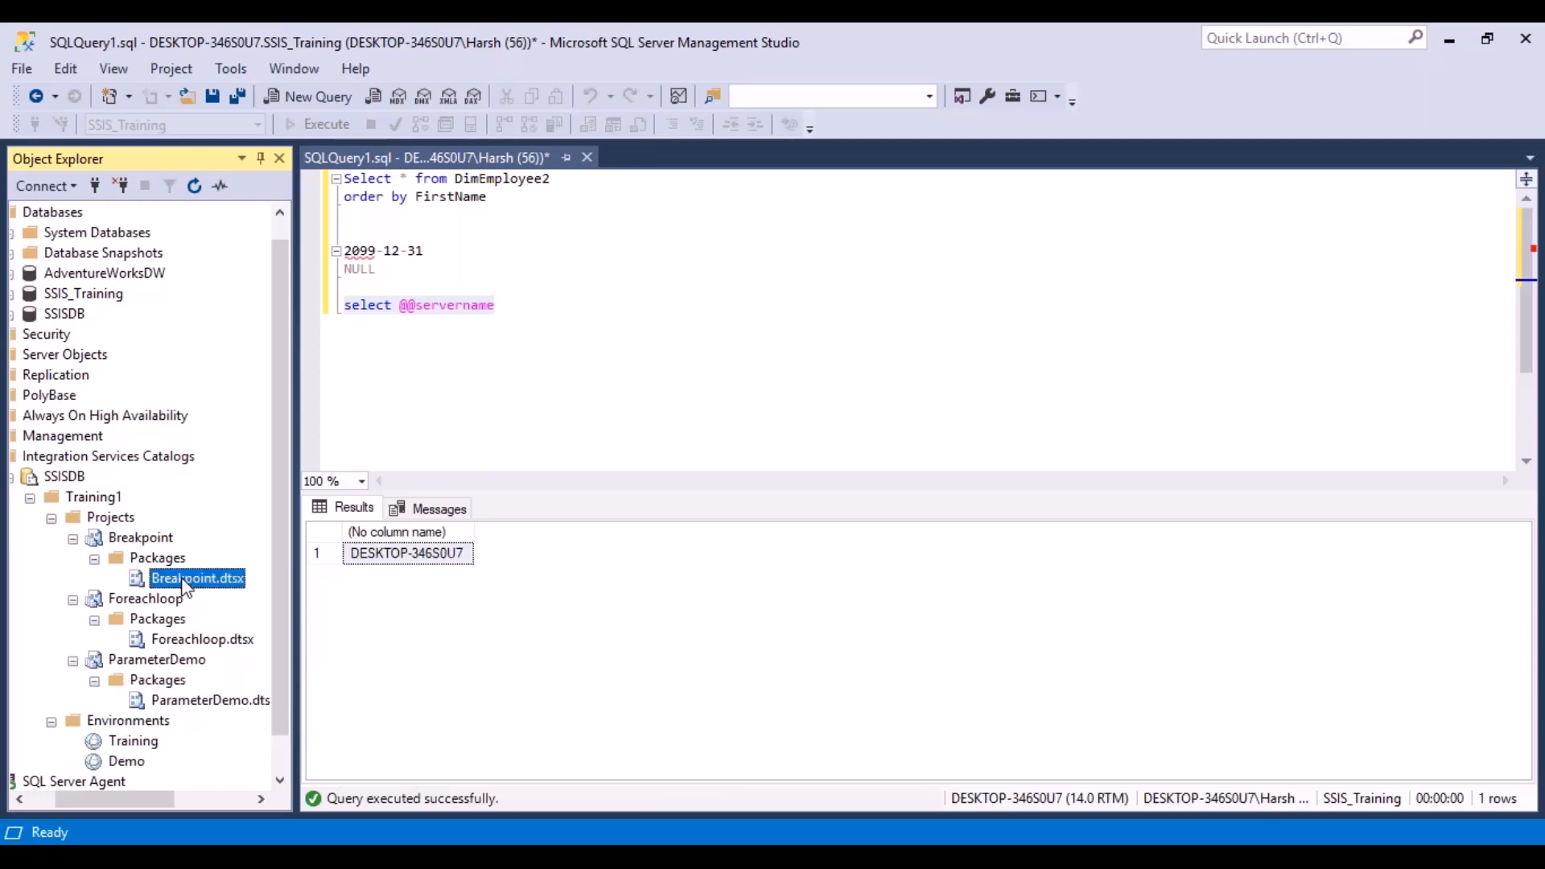
right_click(184, 581)
click(246, 593)
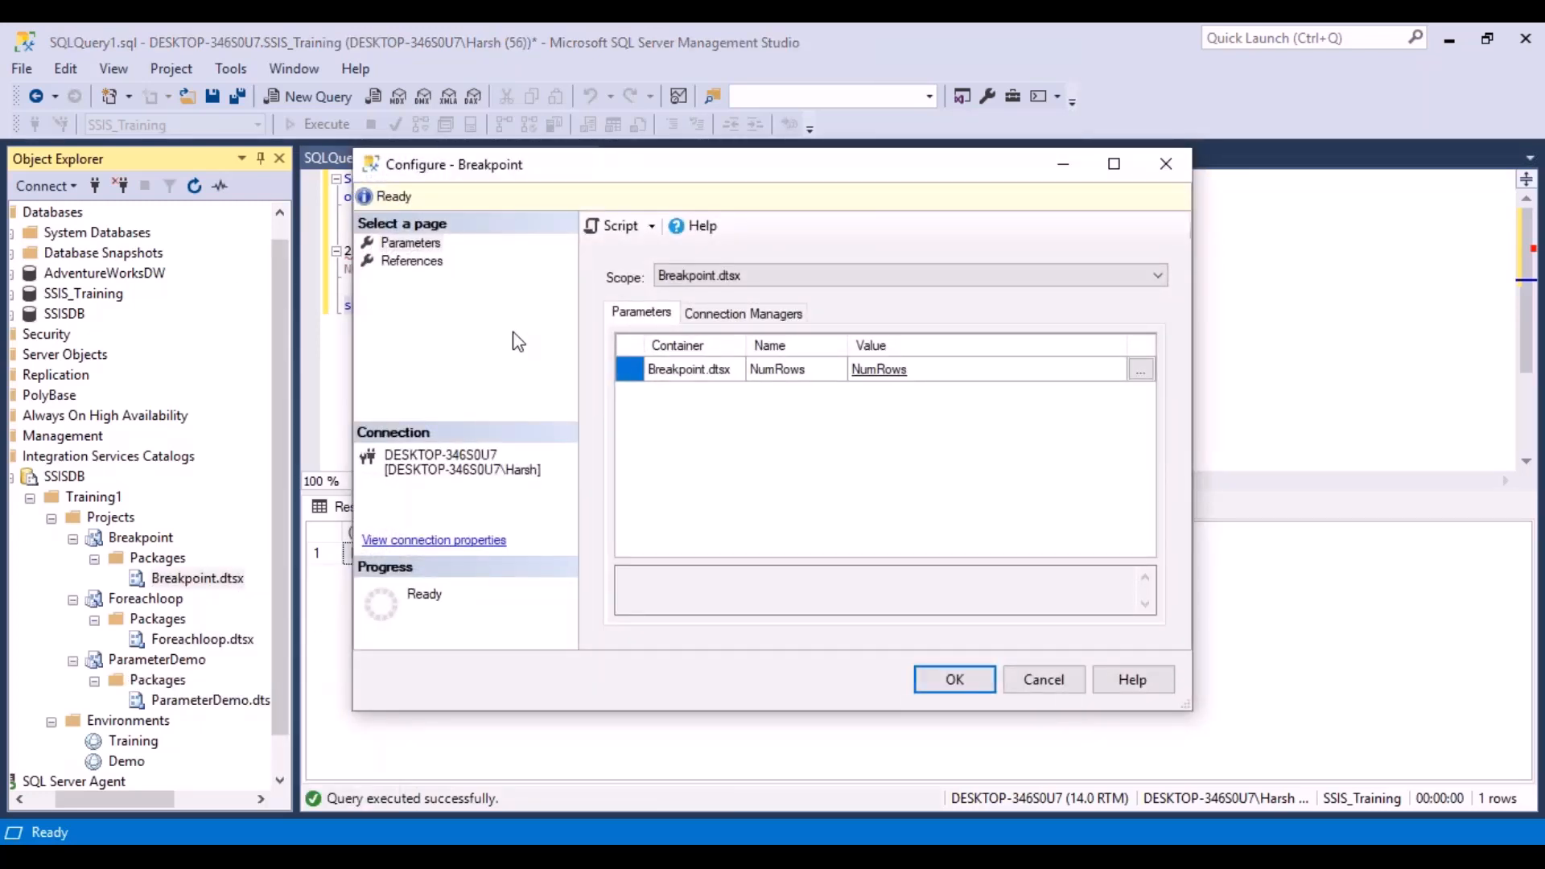
- Add the local folder's Demo environment to the Breakpoint project's references and save the configuration
click(433, 265)
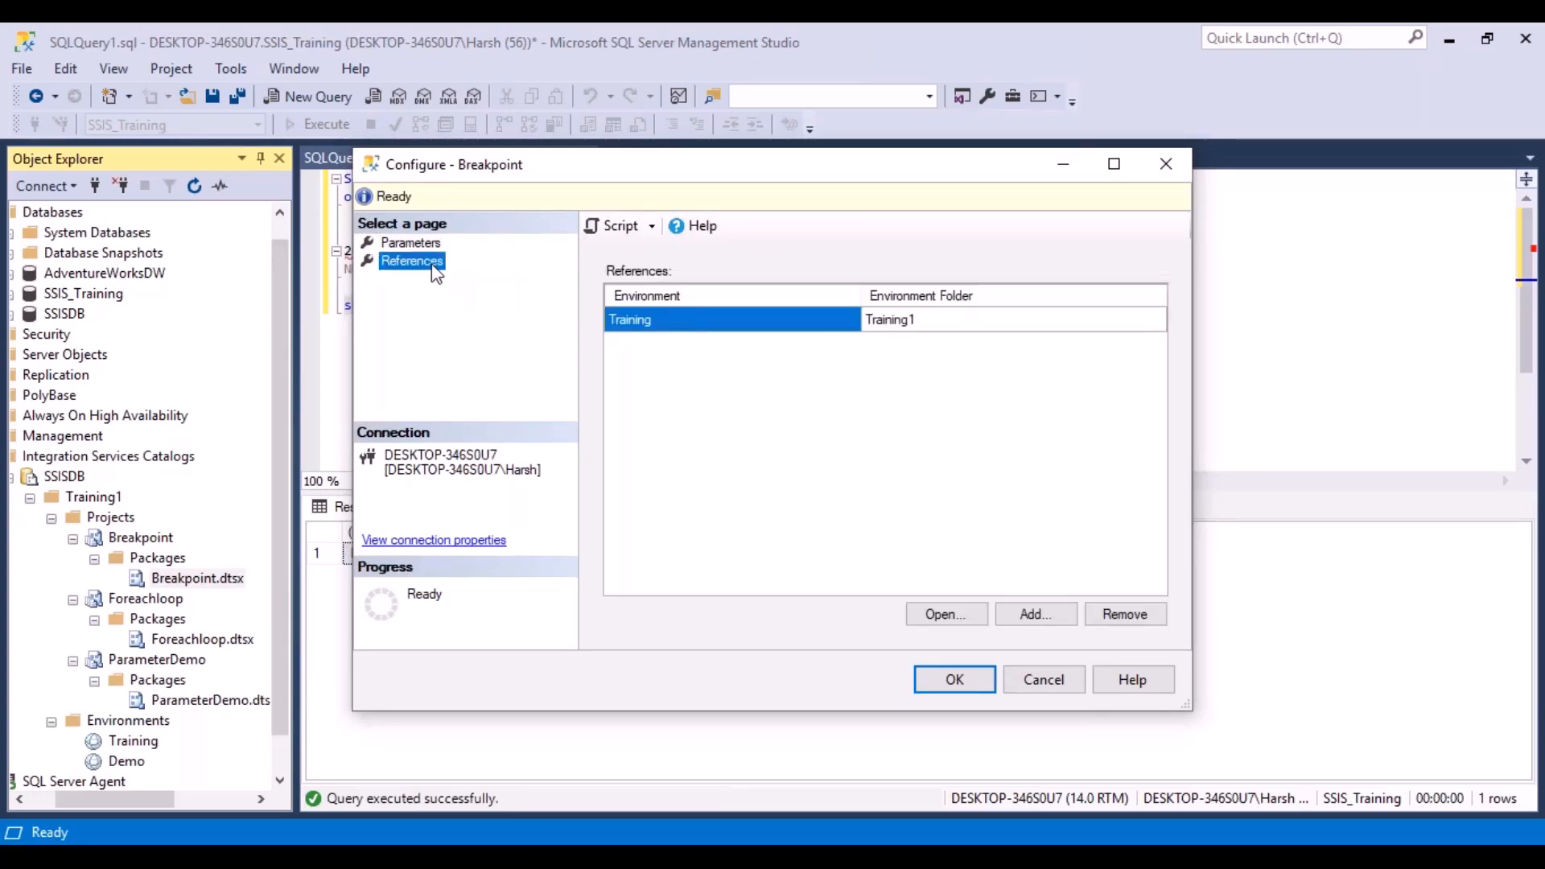
click(1044, 616)
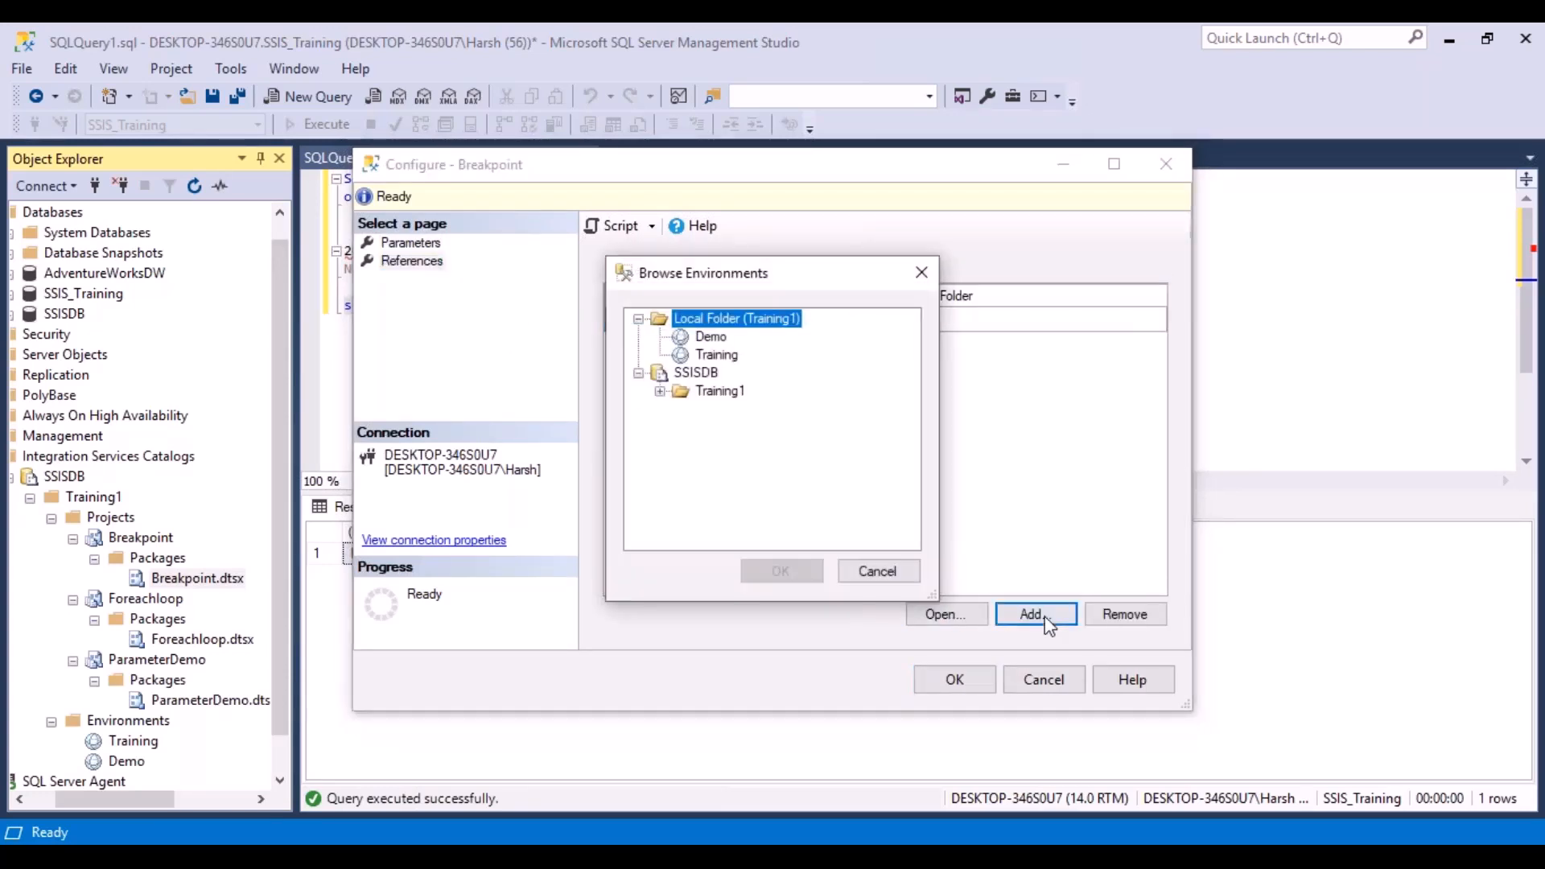
click(723, 341)
click(791, 573)
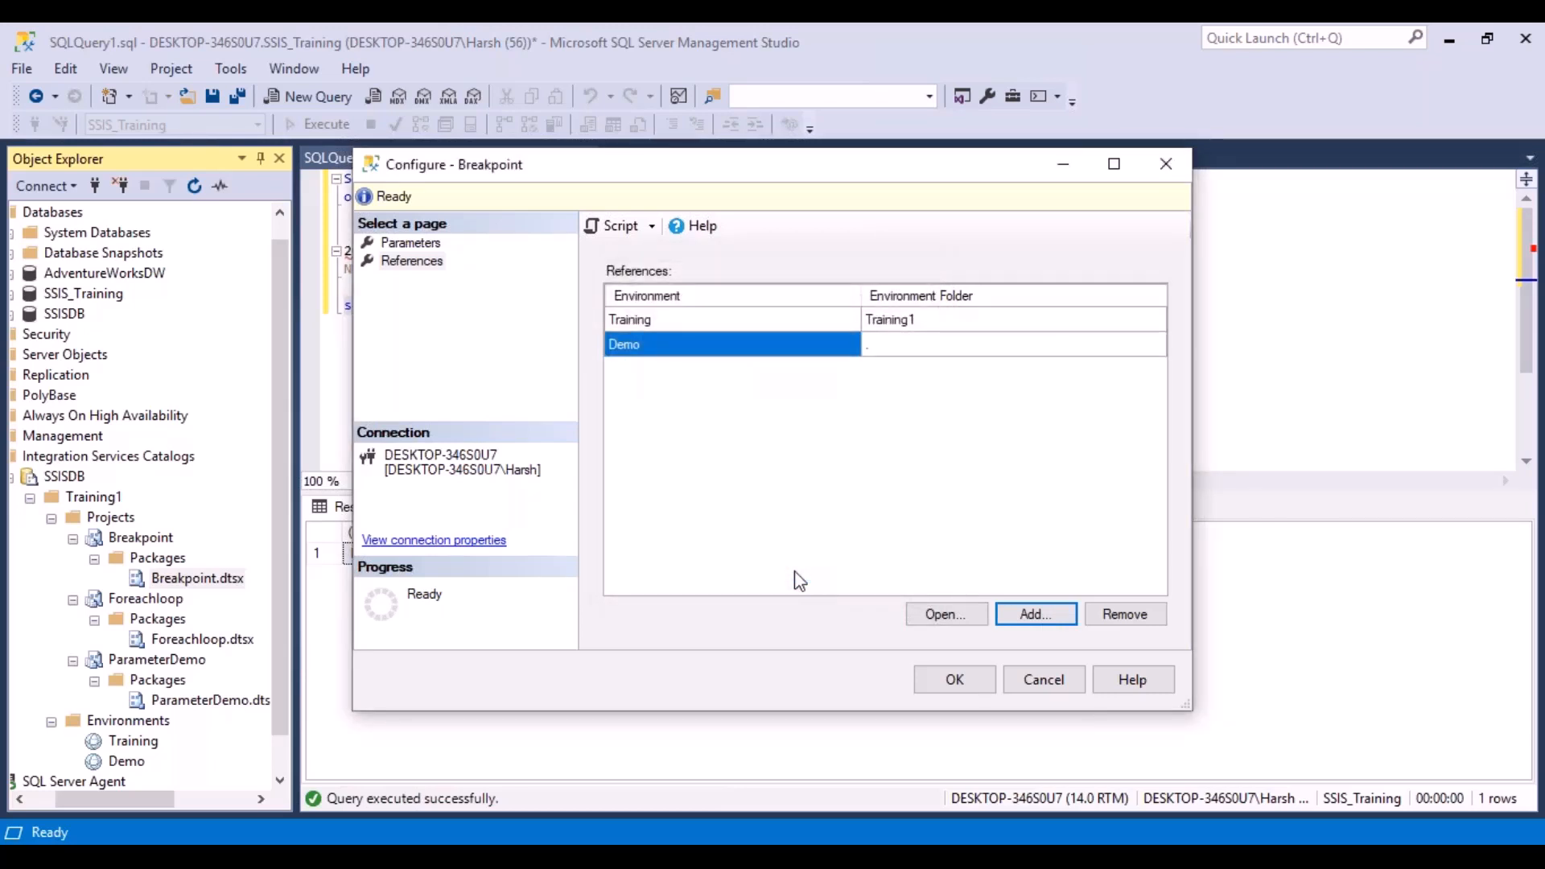
click(960, 688)
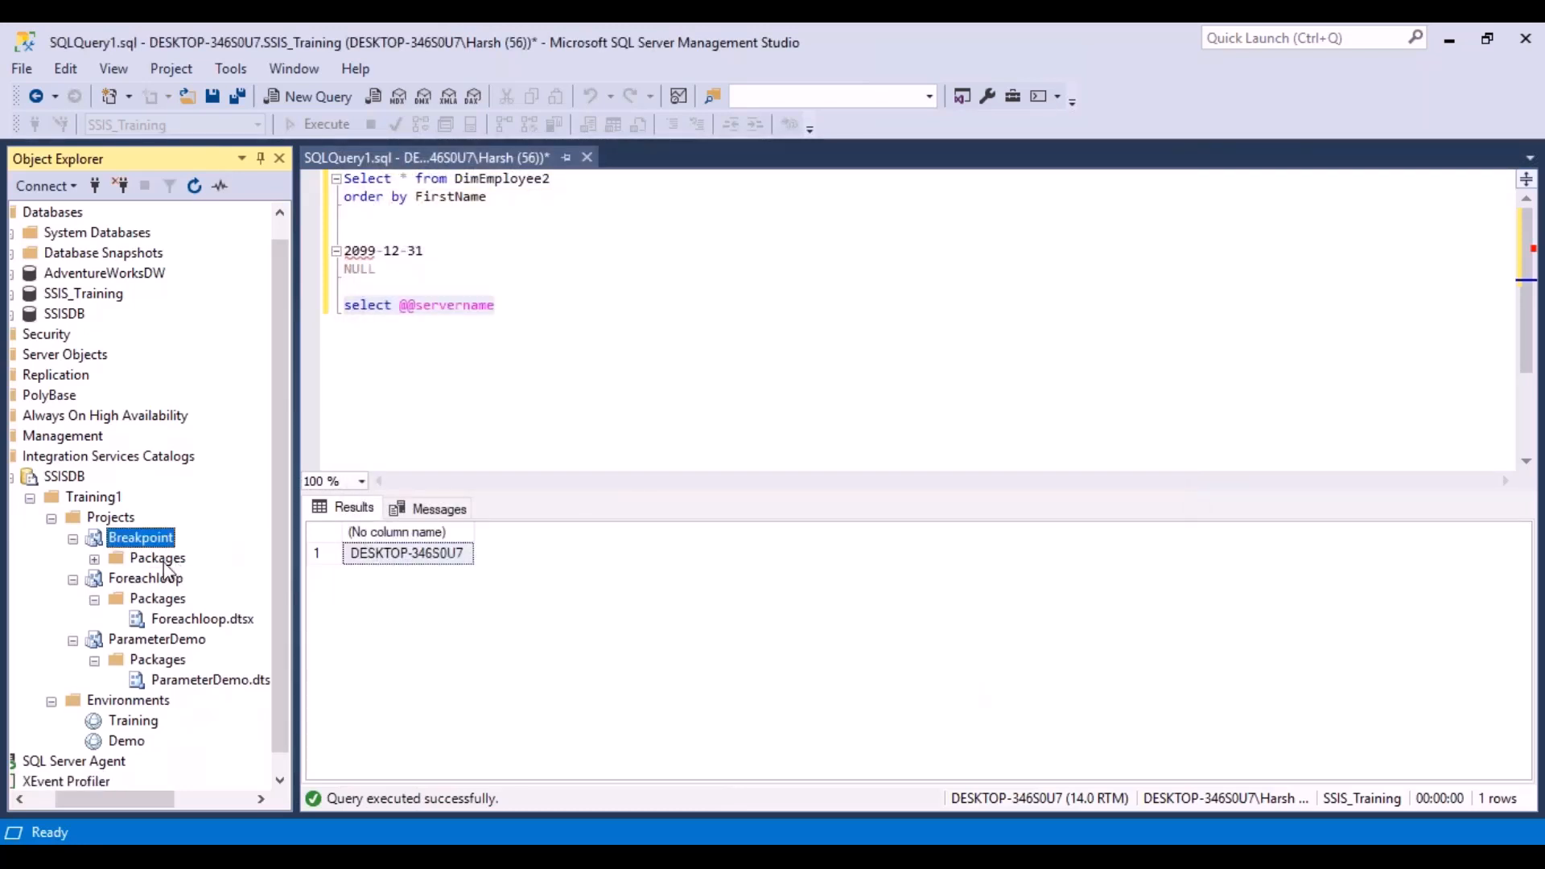
- Review the NumRows parameter mapping in the Breakpoint.dtsx configuration and close it without changes
click(94, 558)
click(184, 581)
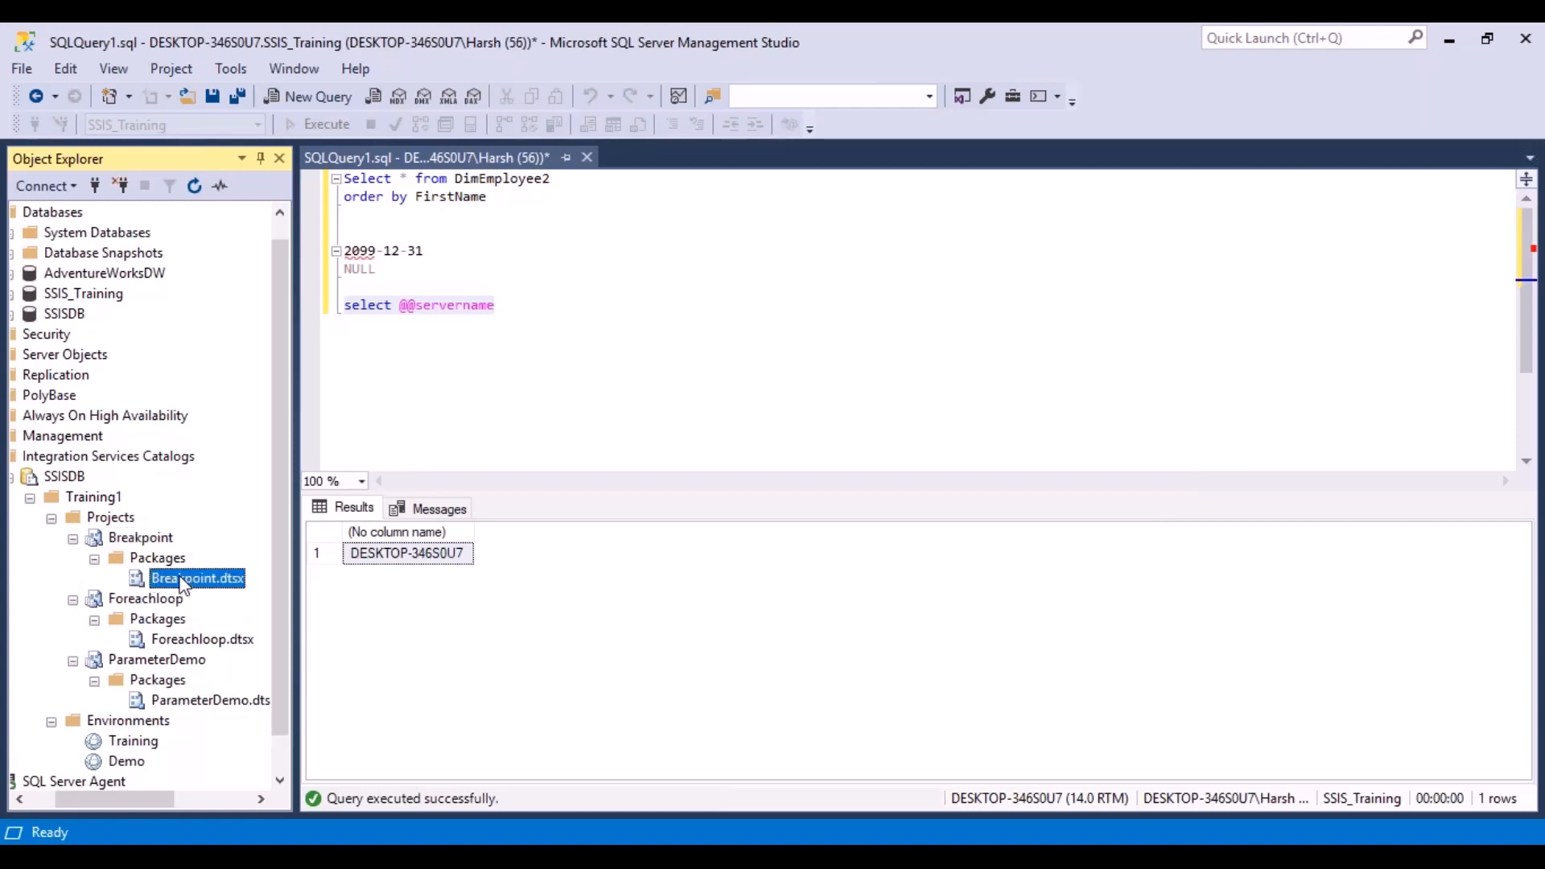
right_click(183, 584)
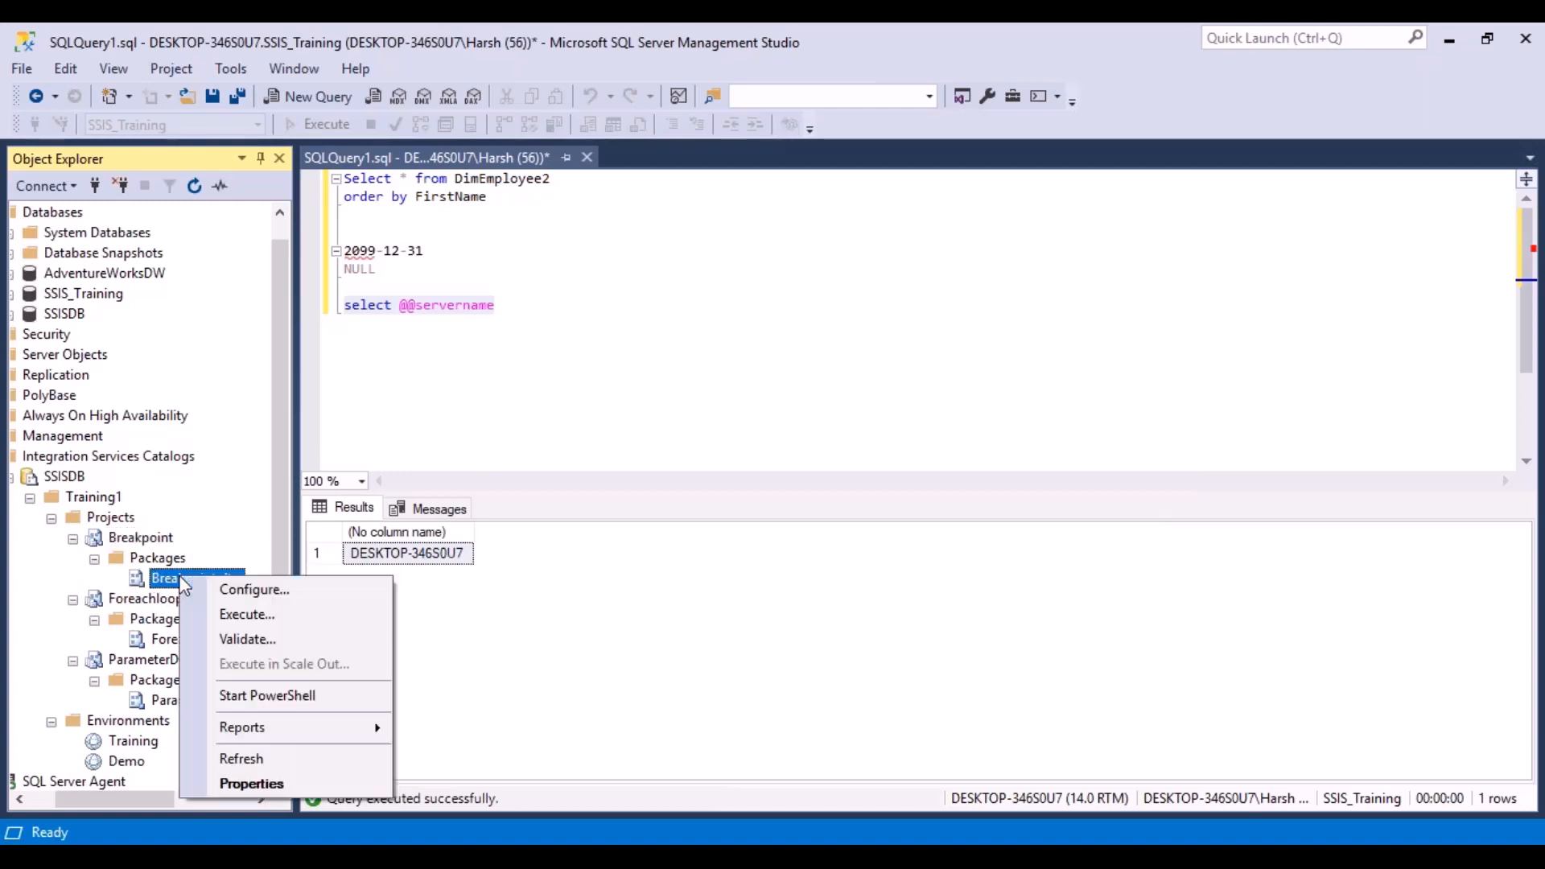
click(232, 593)
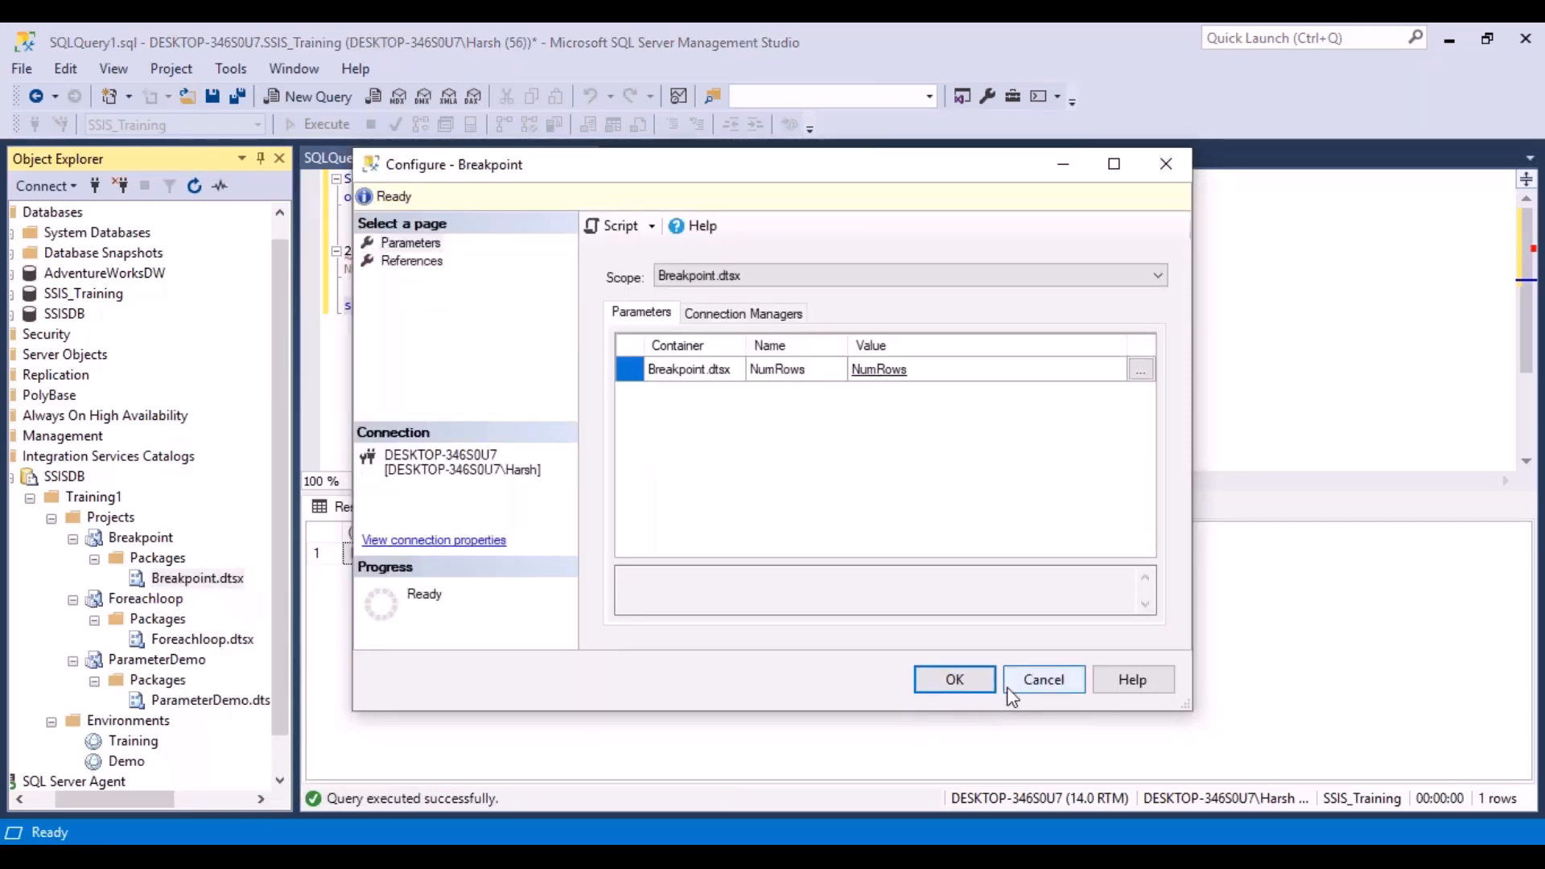
click(1038, 681)
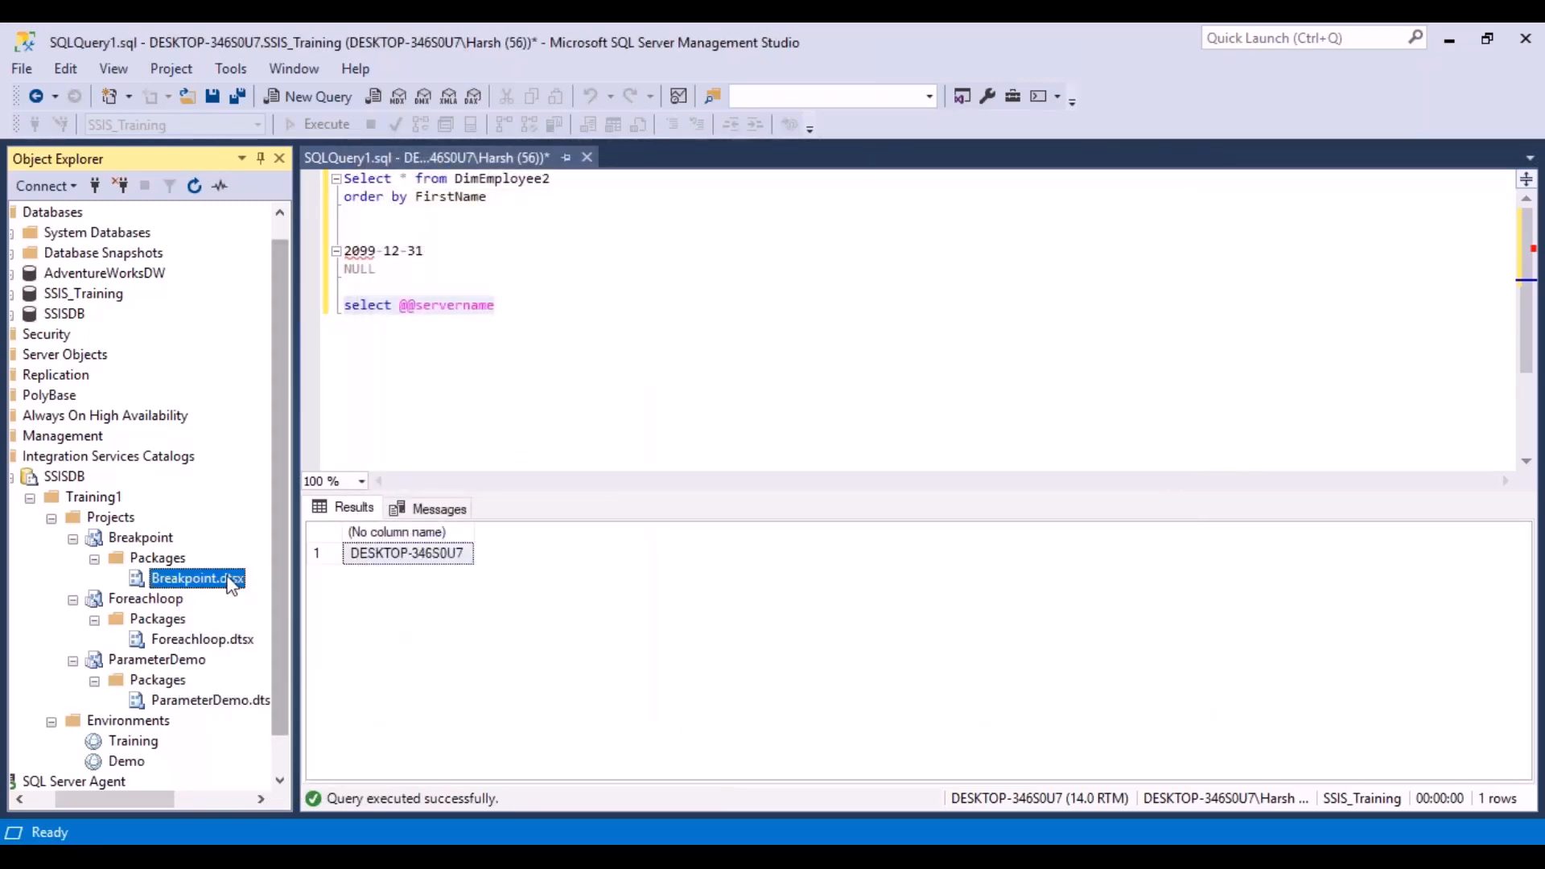
- Try the Training1\Training environment in the execution settings of Breakpoint.dtsx, then cancel without executing
right_click(227, 579)
click(322, 617)
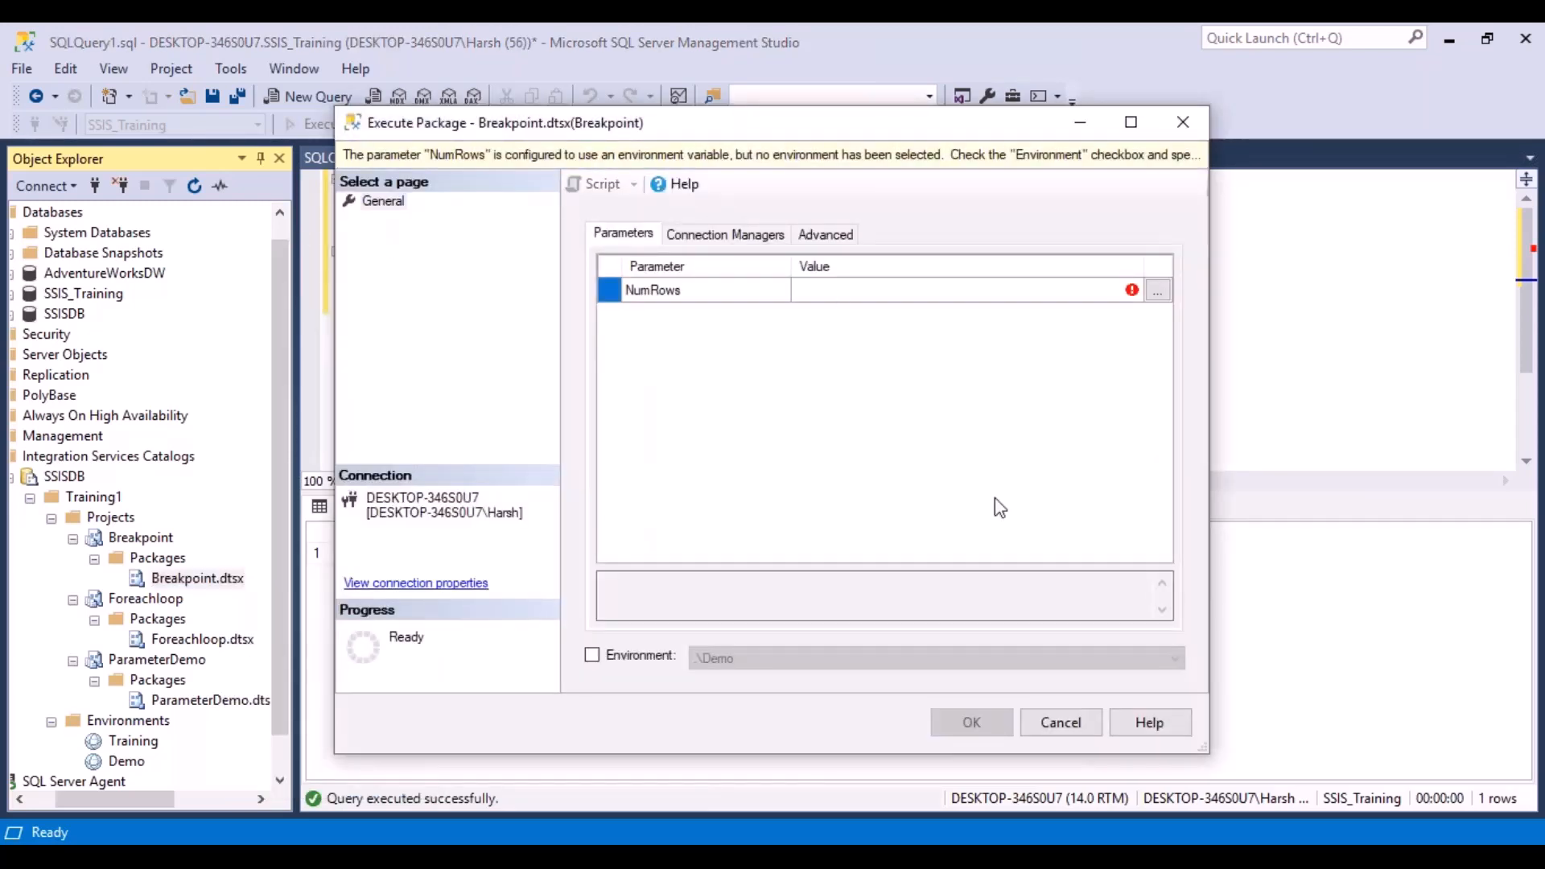
click(592, 655)
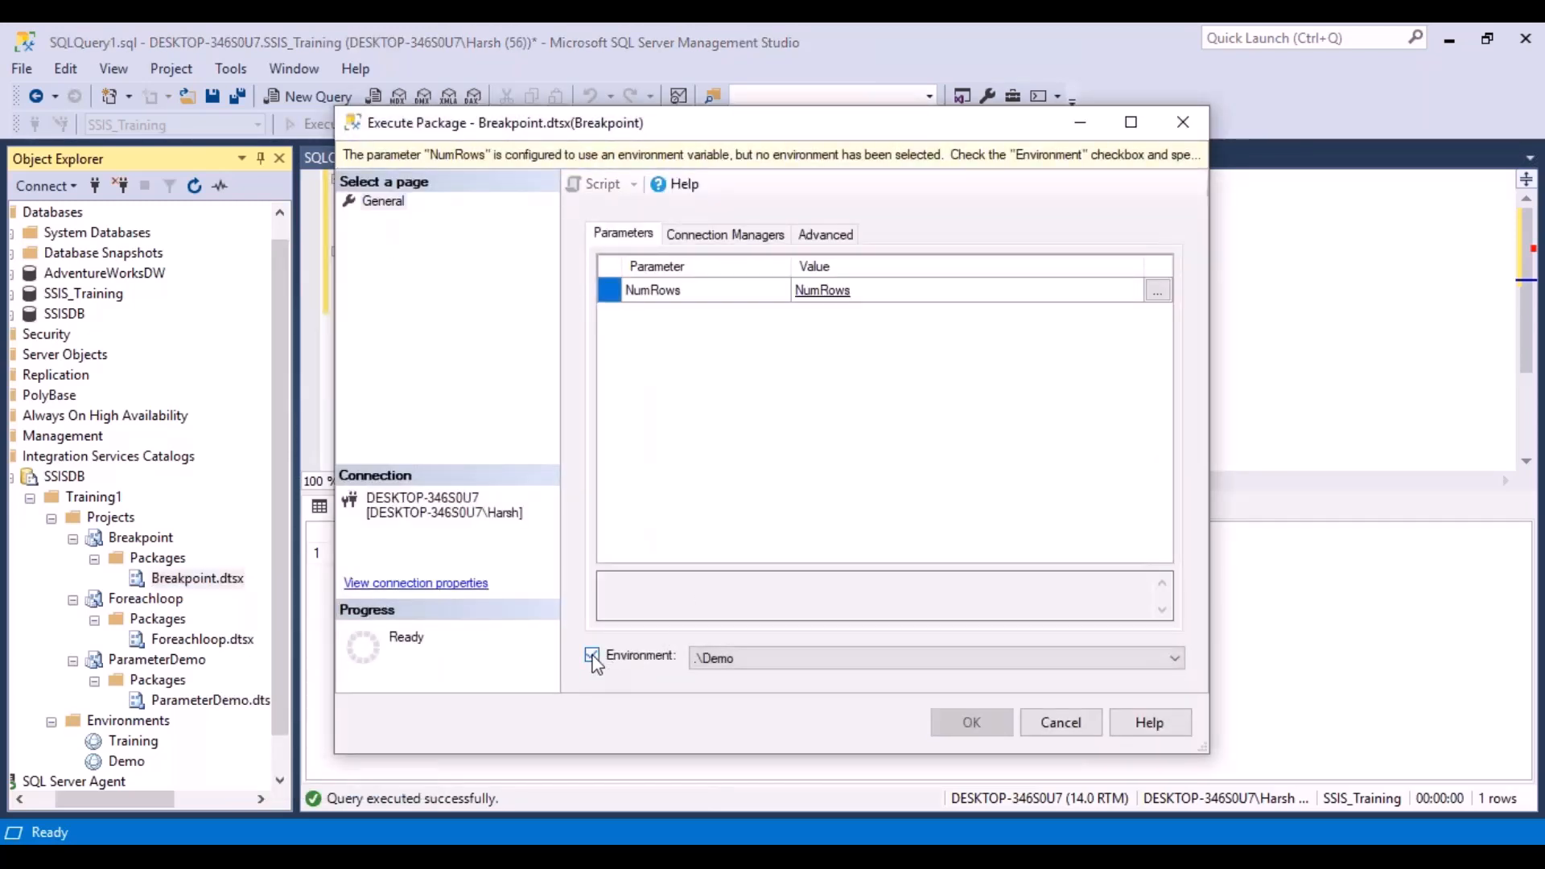
click(1179, 659)
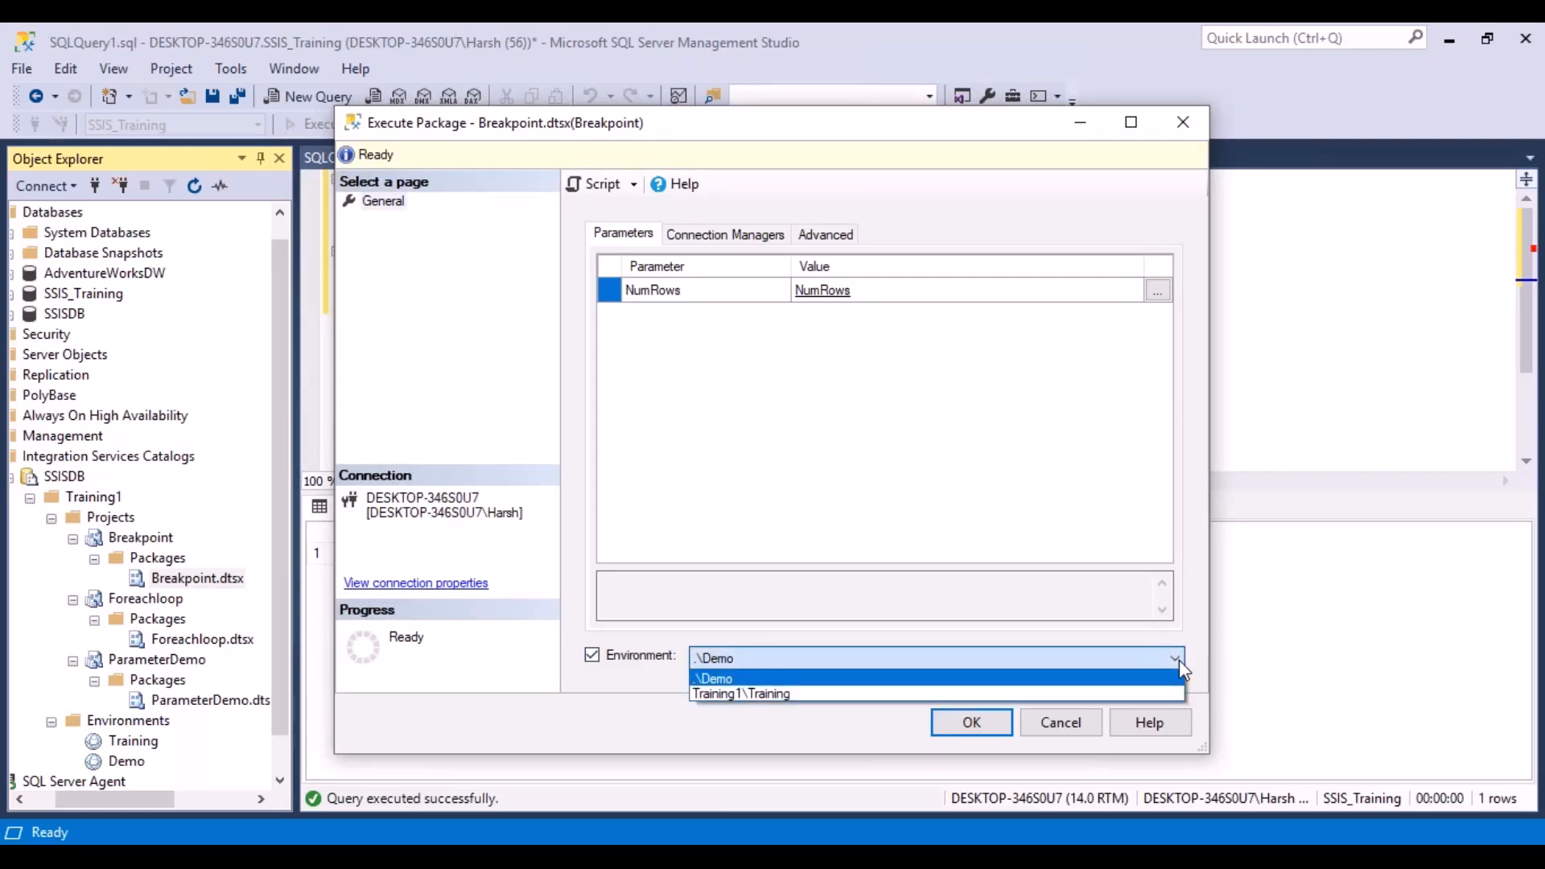
click(779, 694)
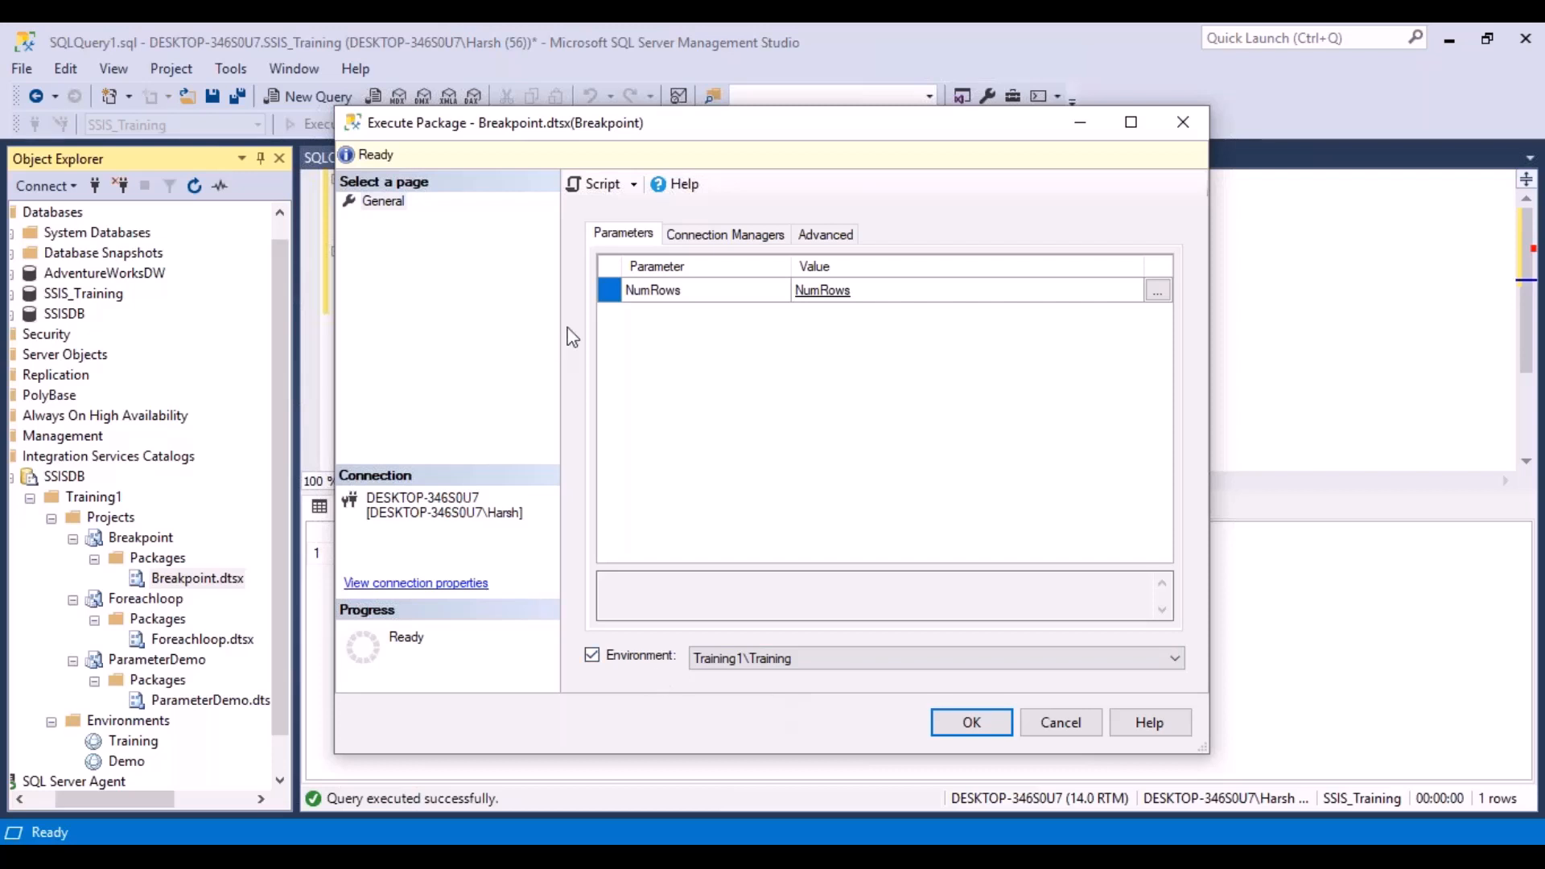
click(1062, 726)
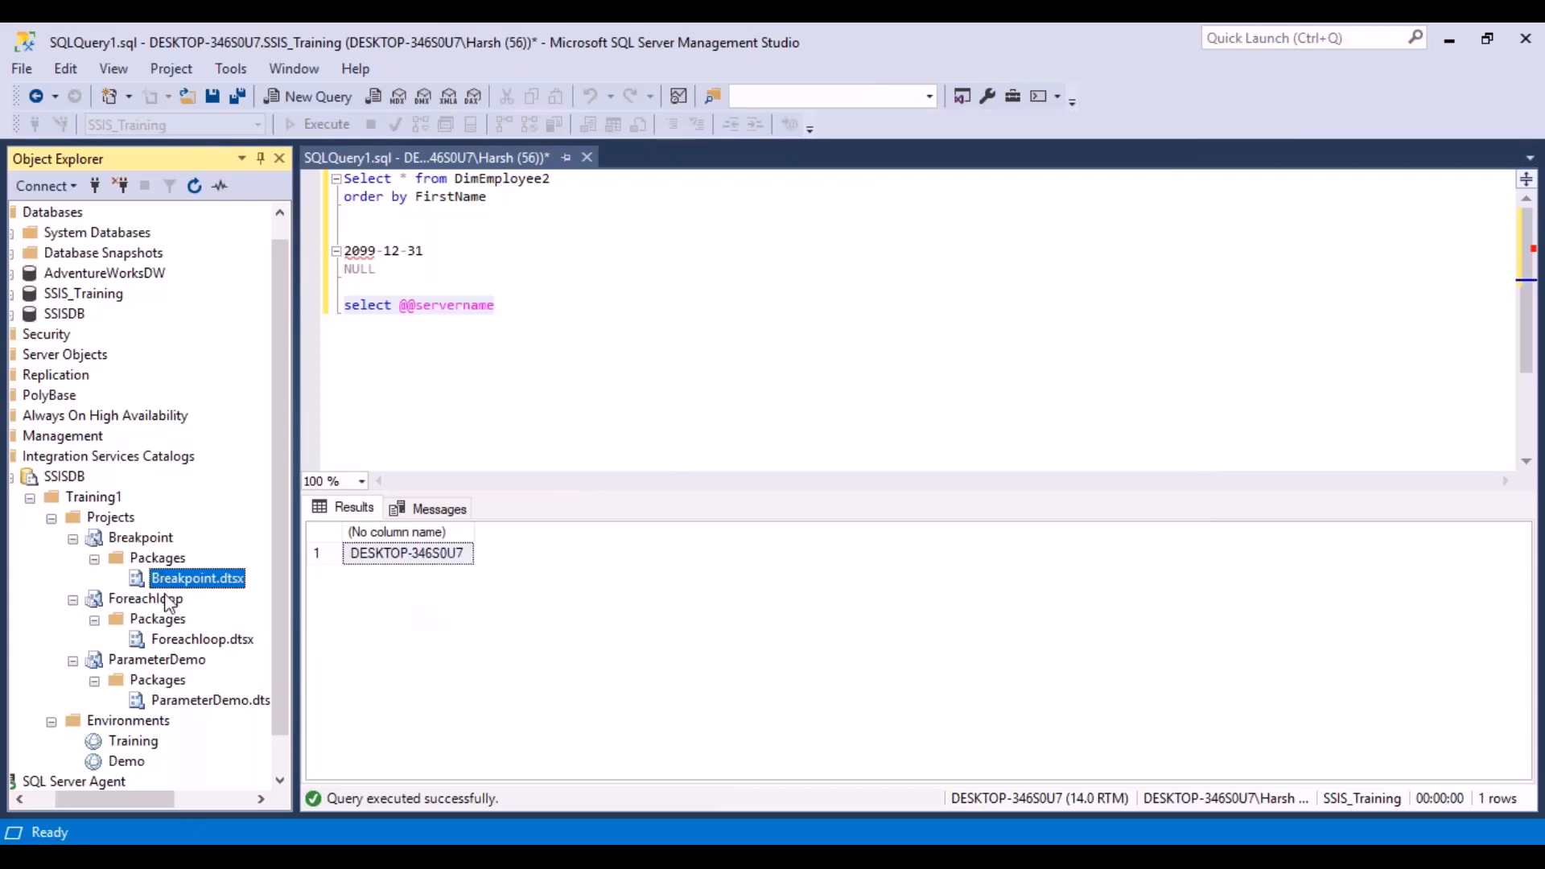
- Expand SQL Server Agent and its Jobs folder to show the existing jobs
drag(282, 631, 282, 705)
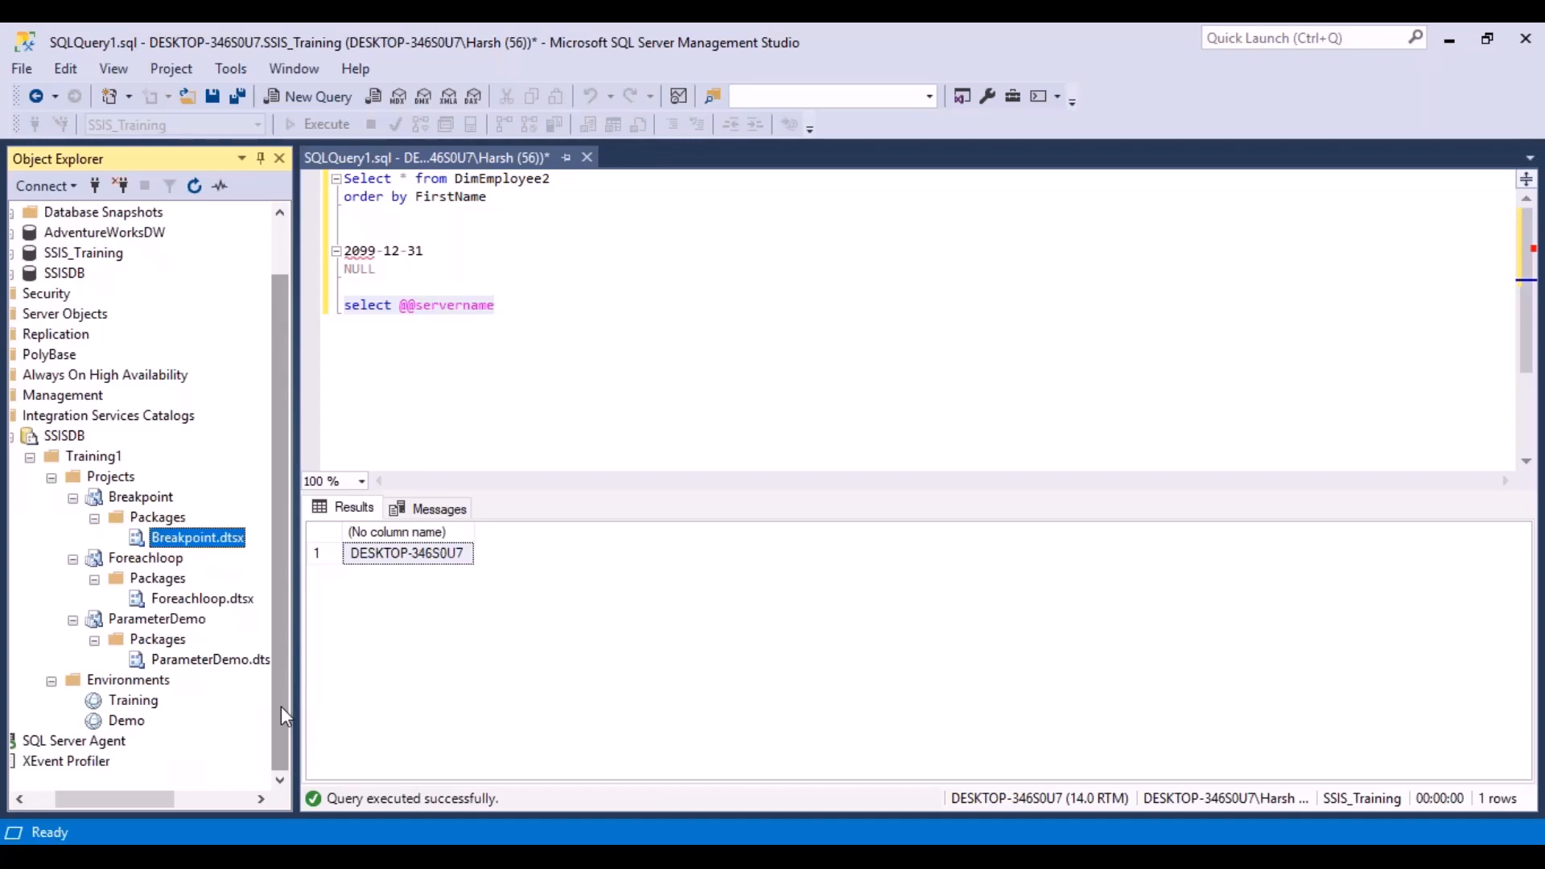
drag(147, 800, 129, 797)
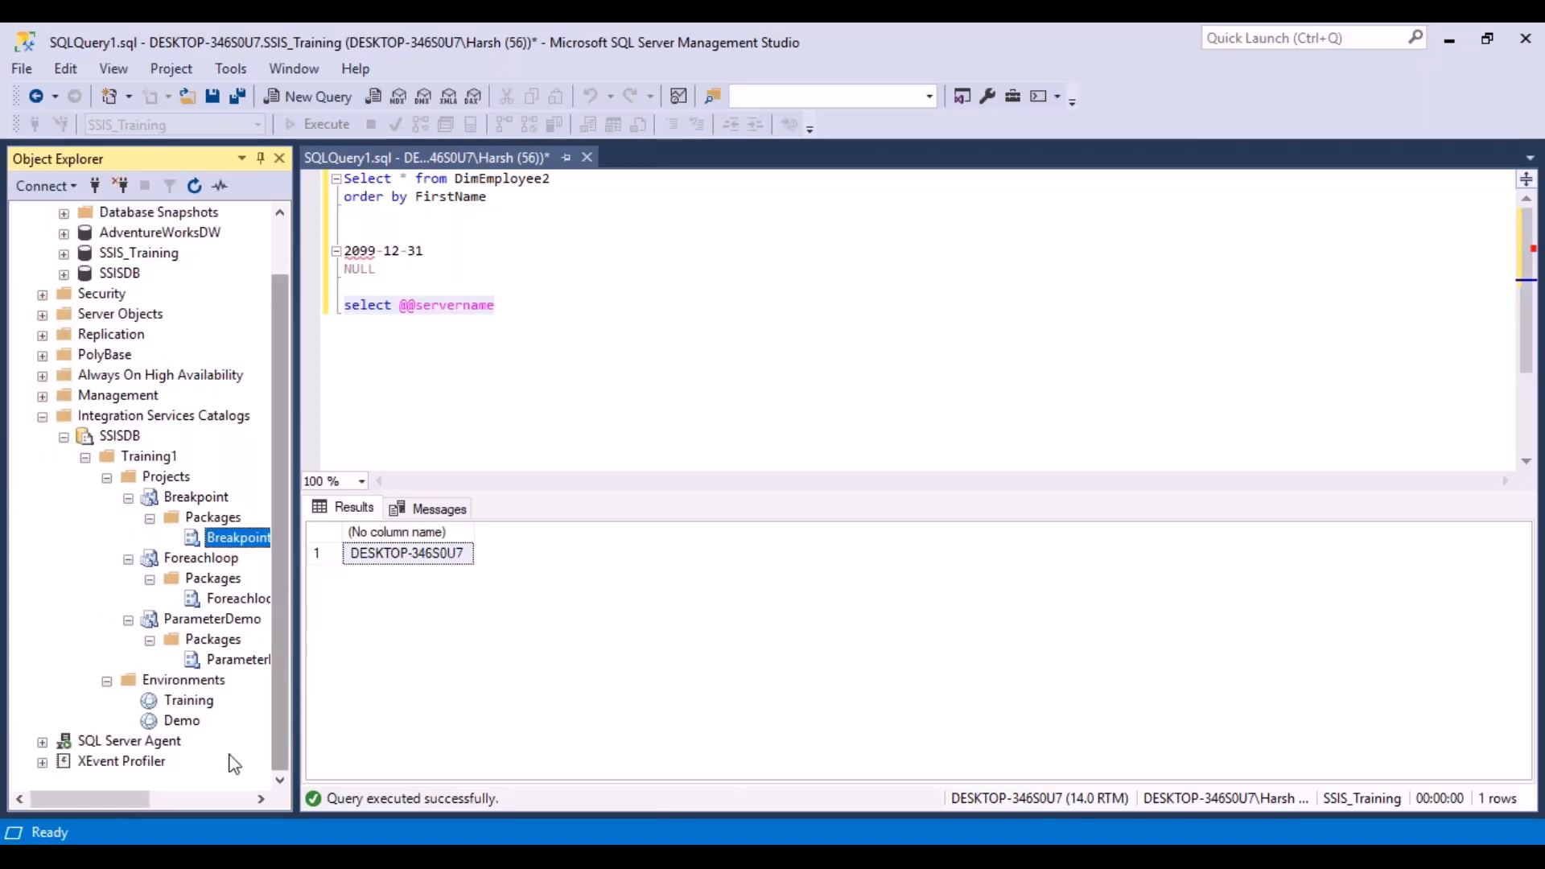
drag(95, 794, 109, 794)
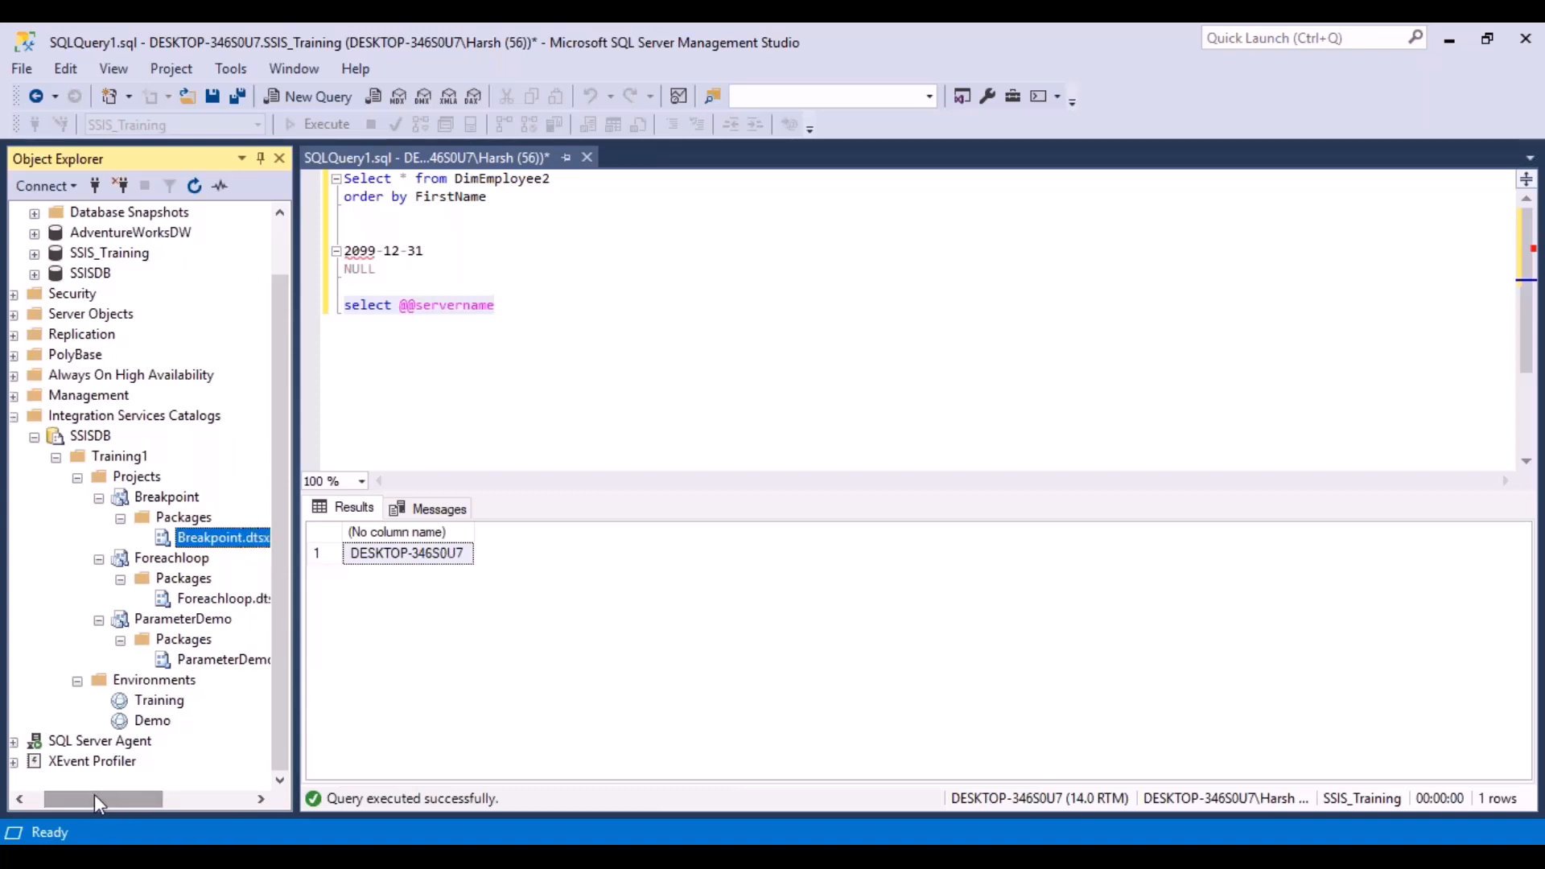
drag(94, 794, 86, 795)
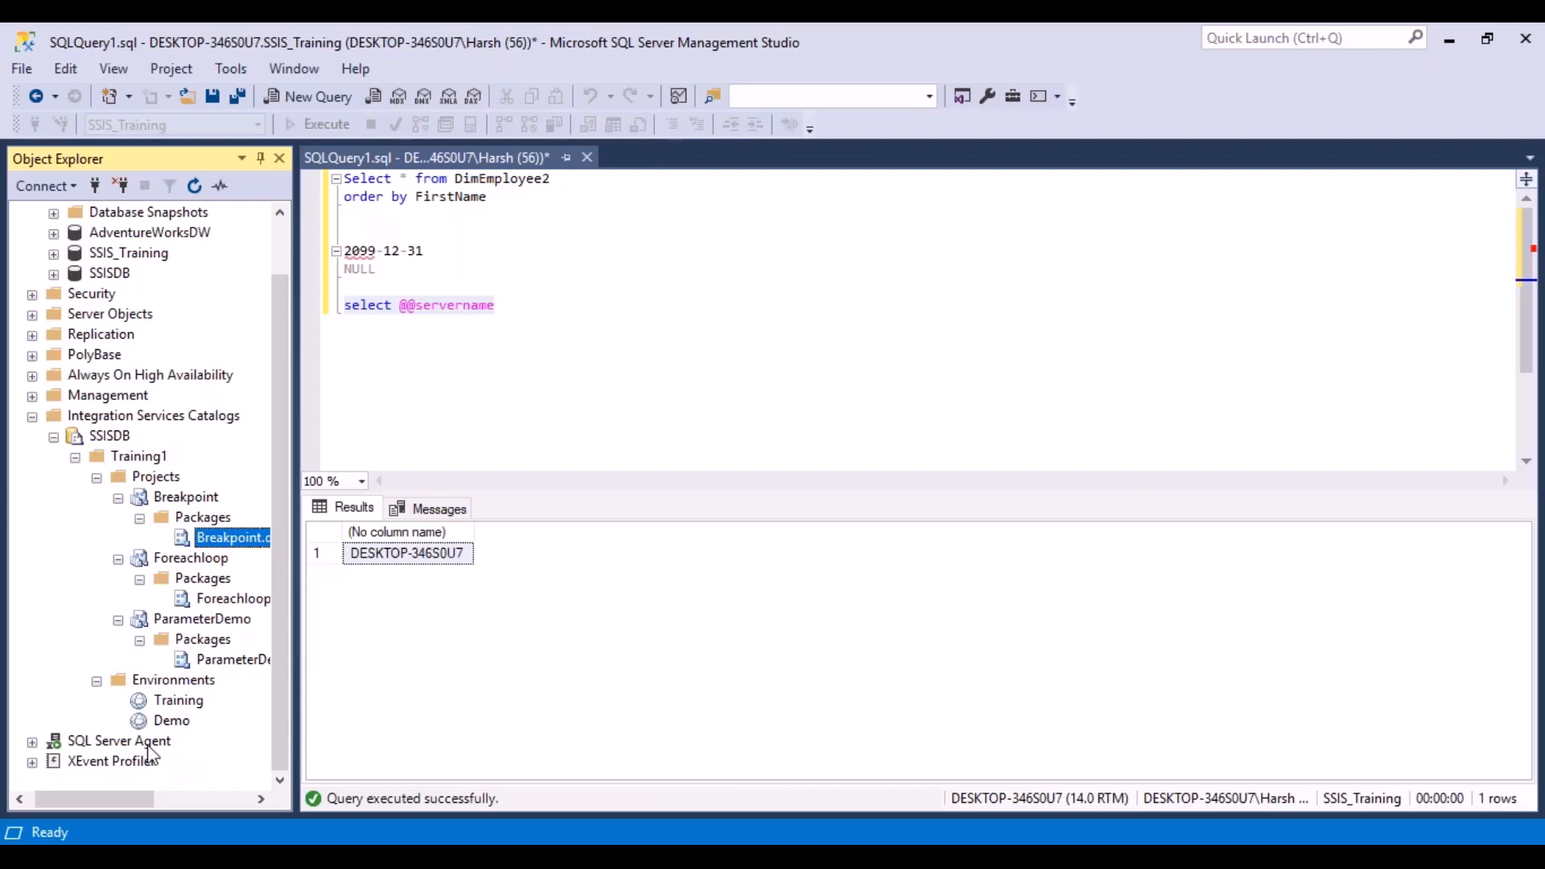
click(33, 741)
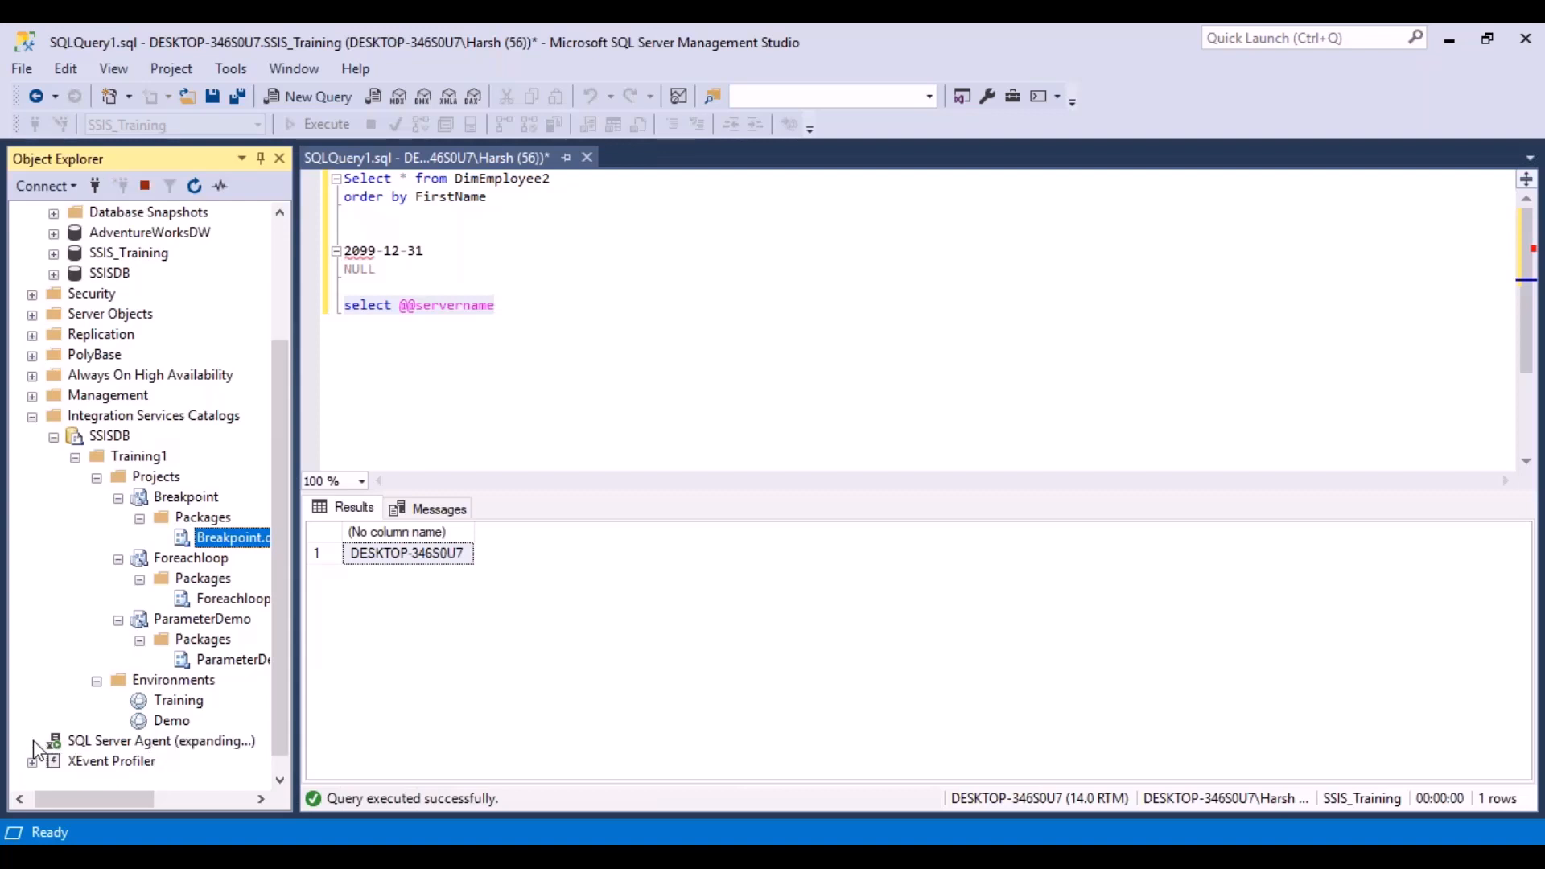
drag(283, 693, 286, 754)
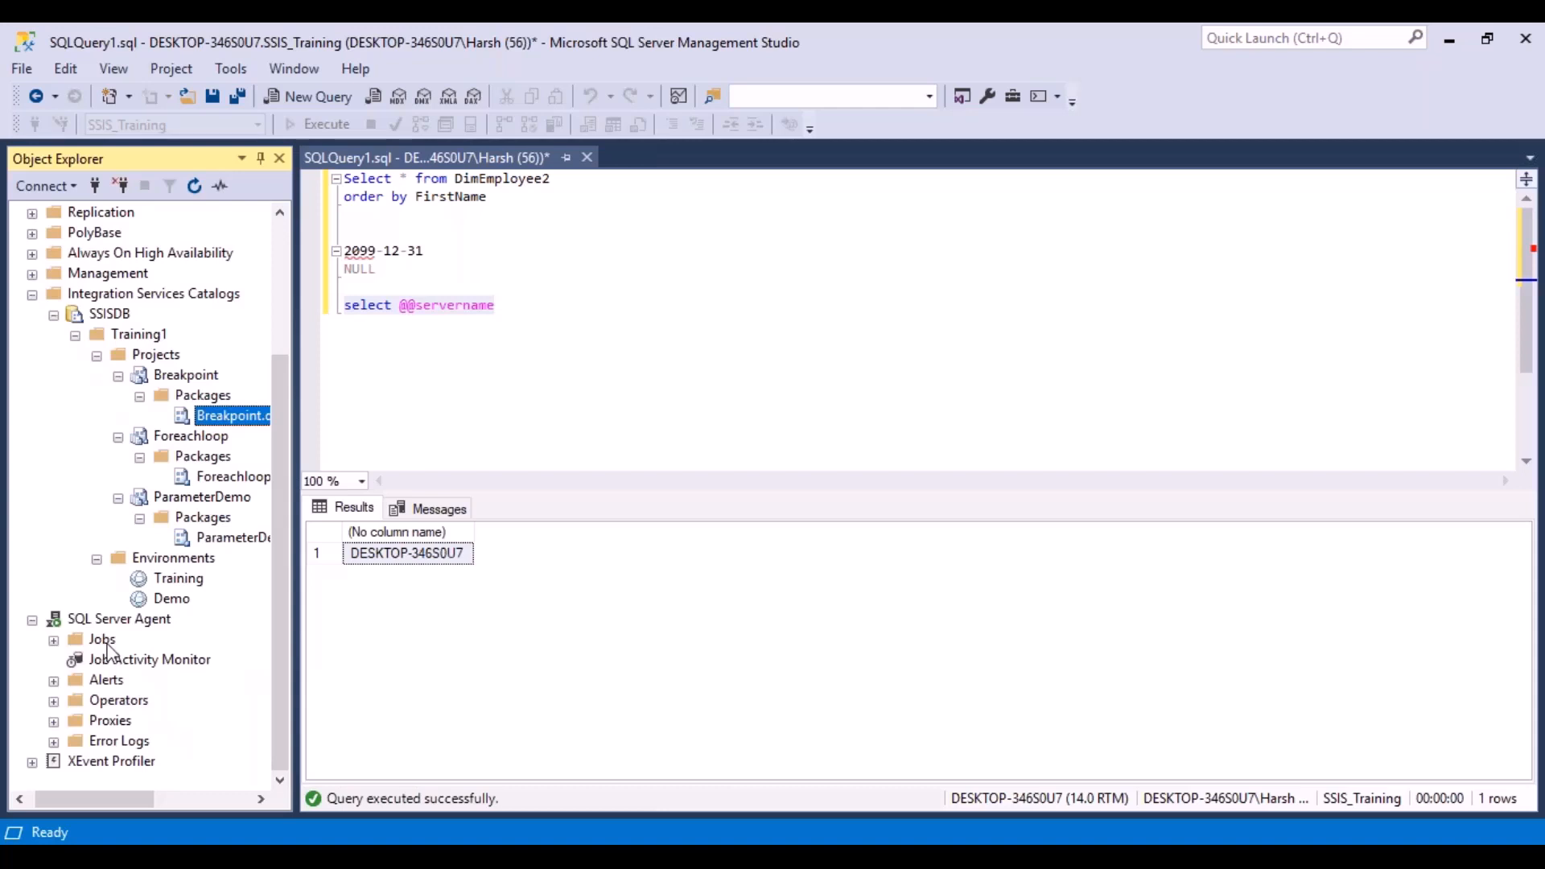
click(54, 640)
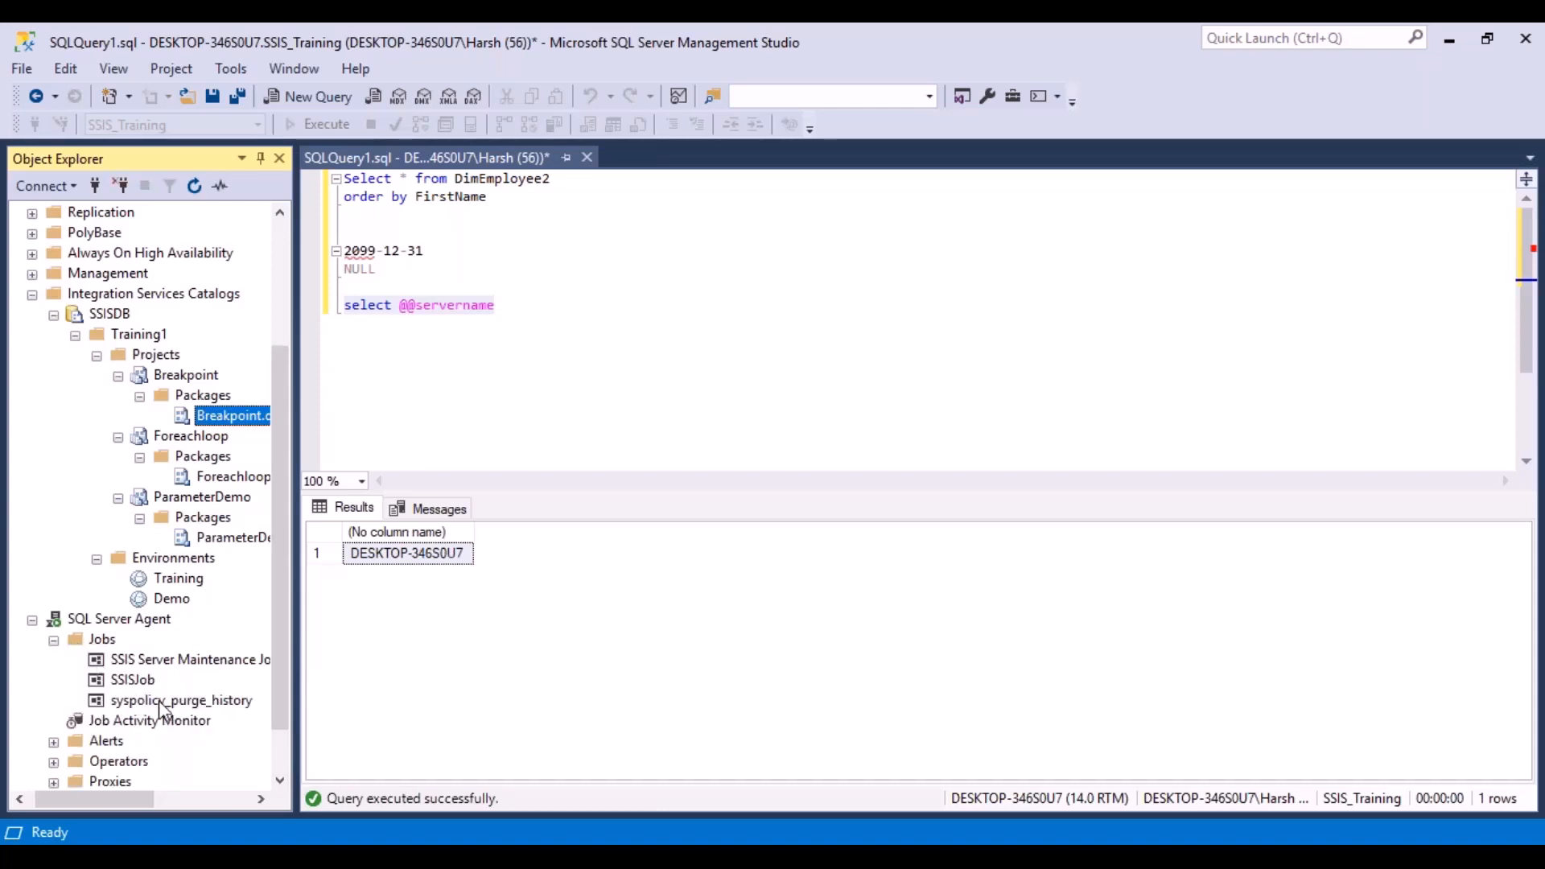
click(213, 663)
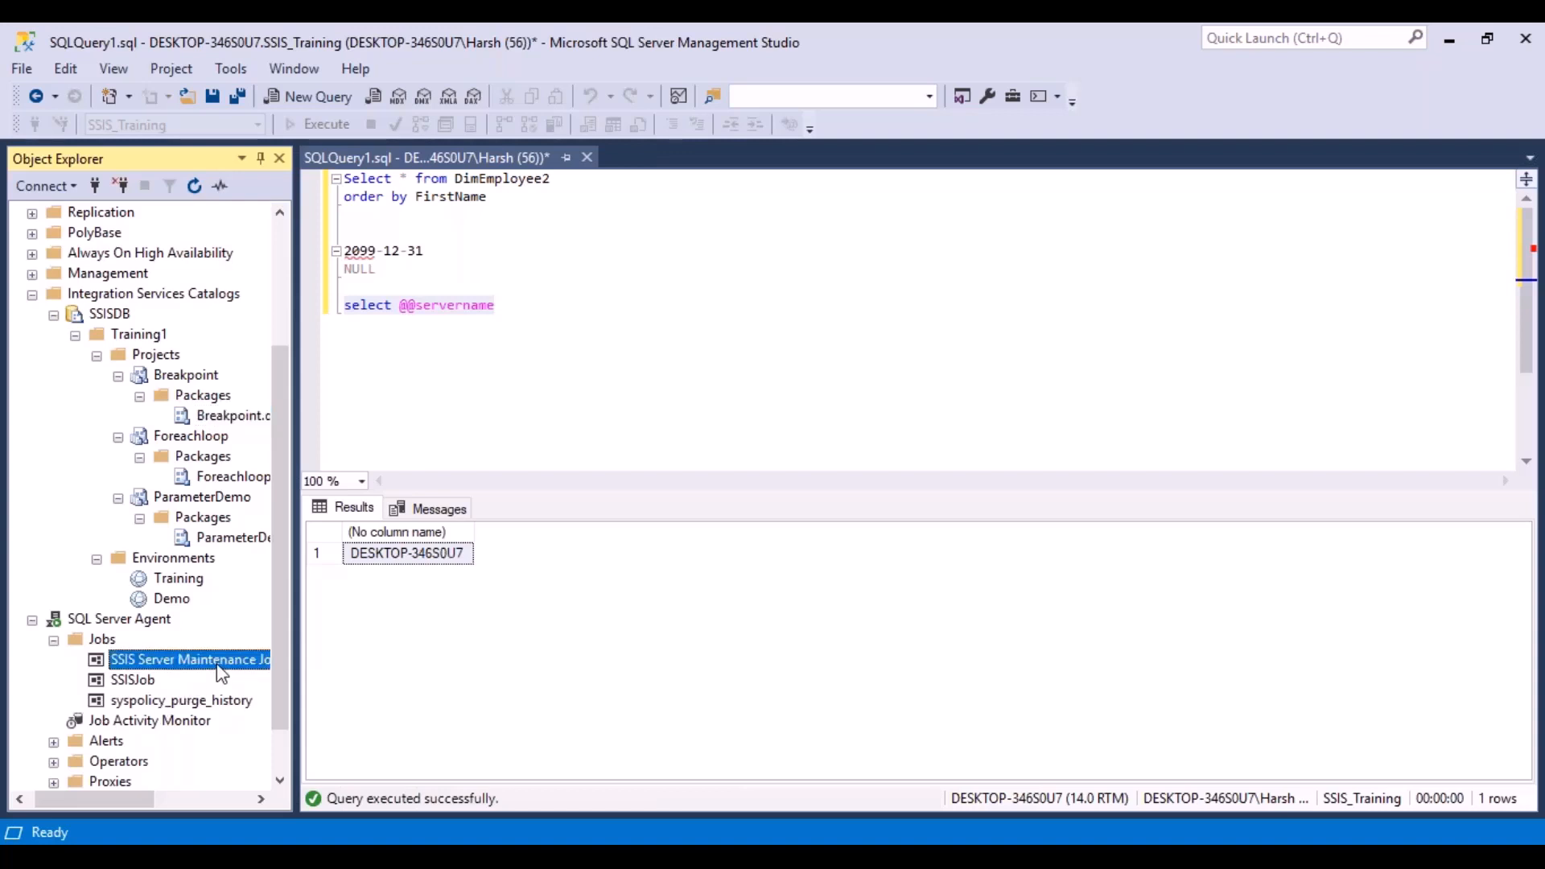
click(212, 699)
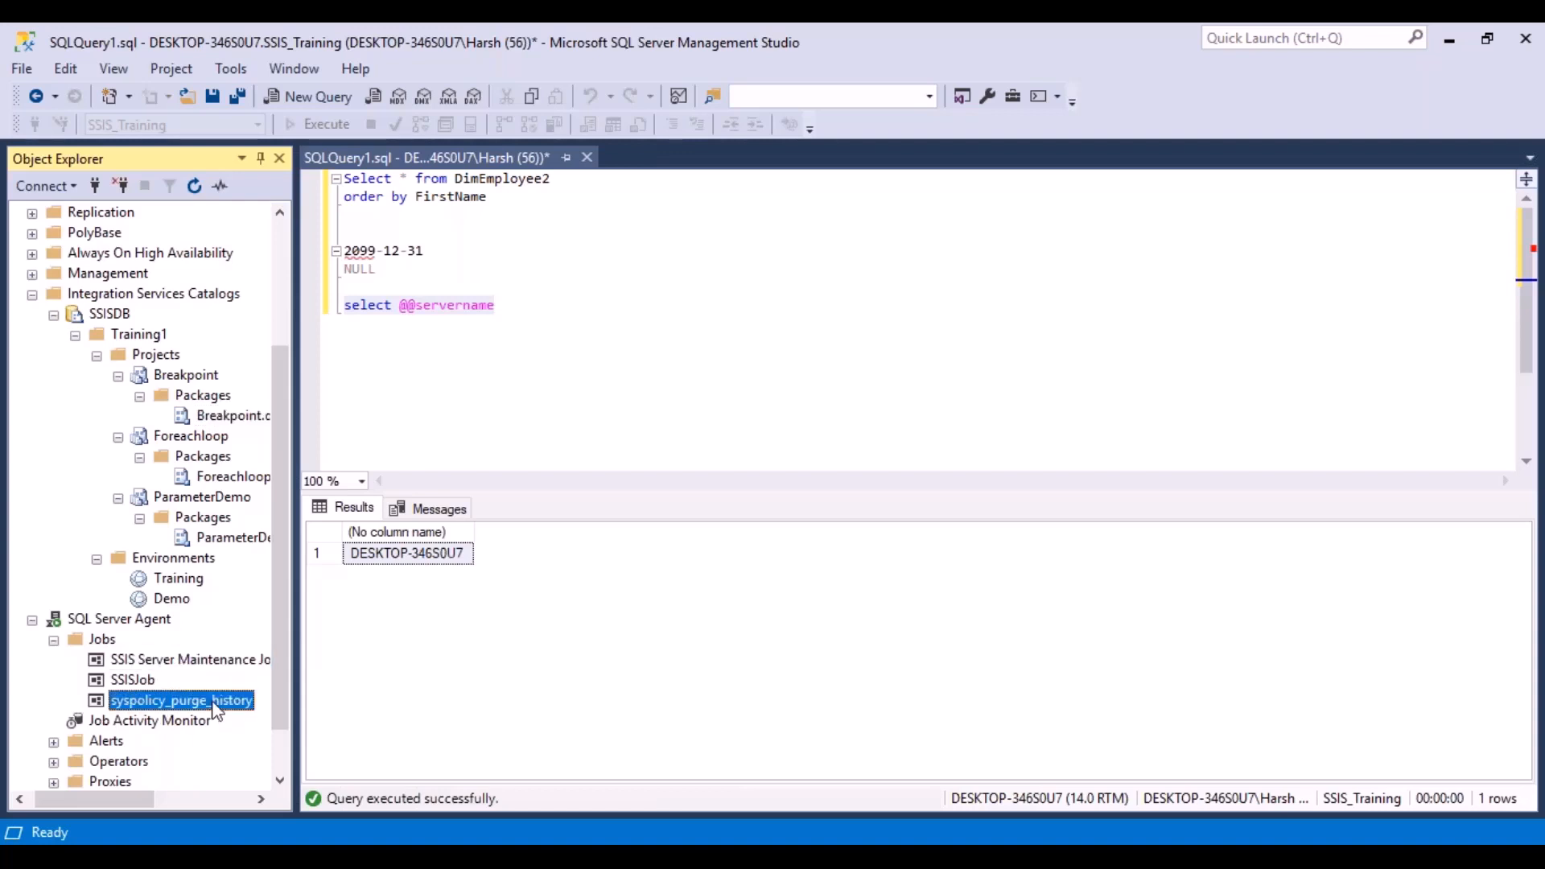
- Start creating a new job in the SQL Server Agent Jobs folder
click(102, 639)
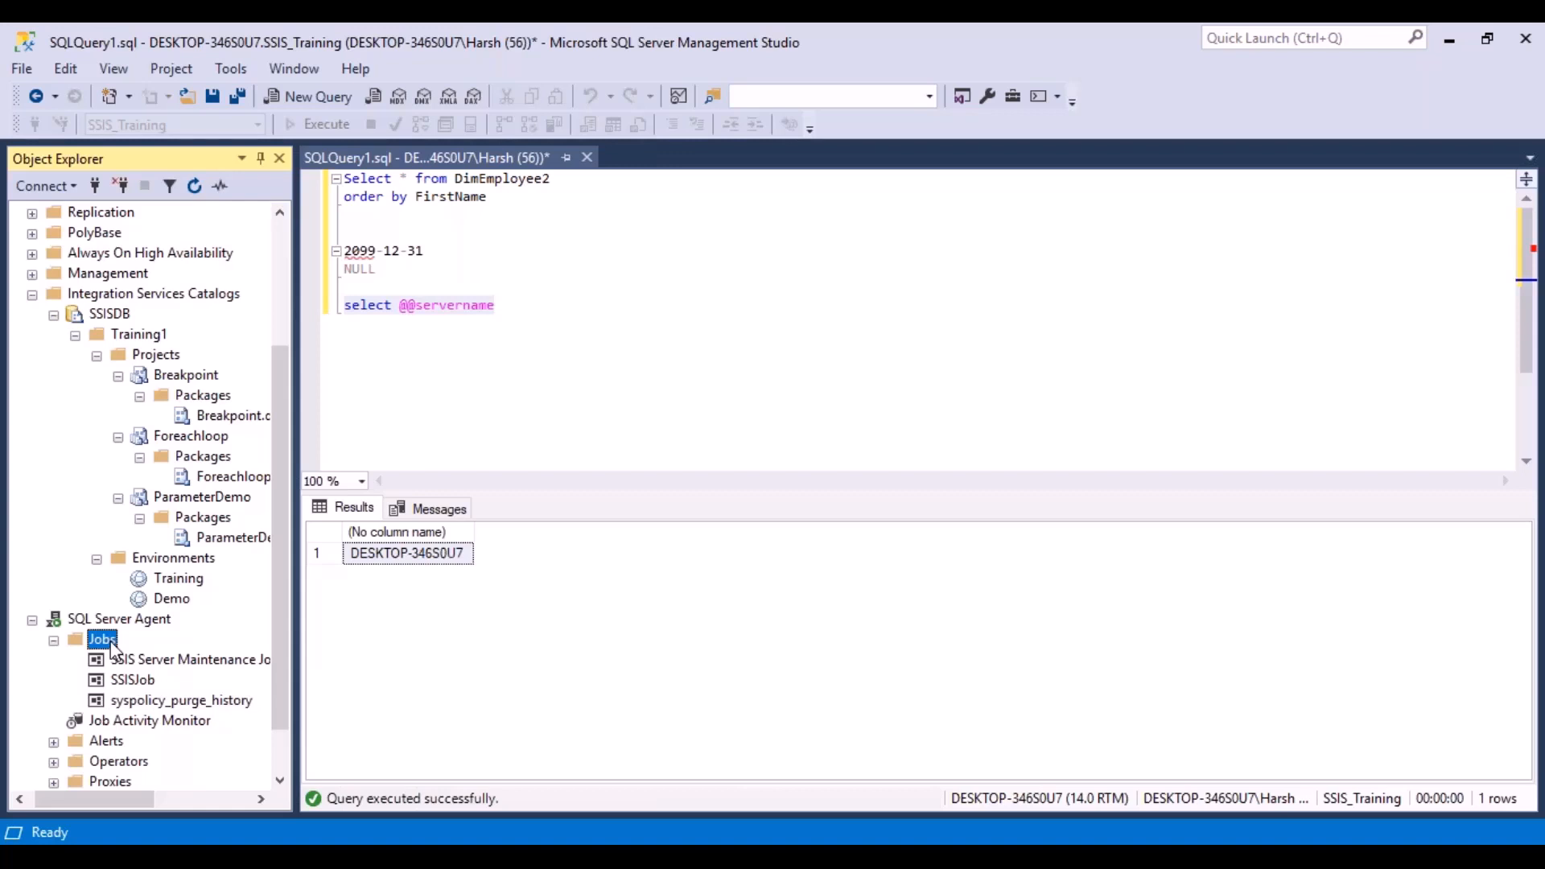
right_click(109, 640)
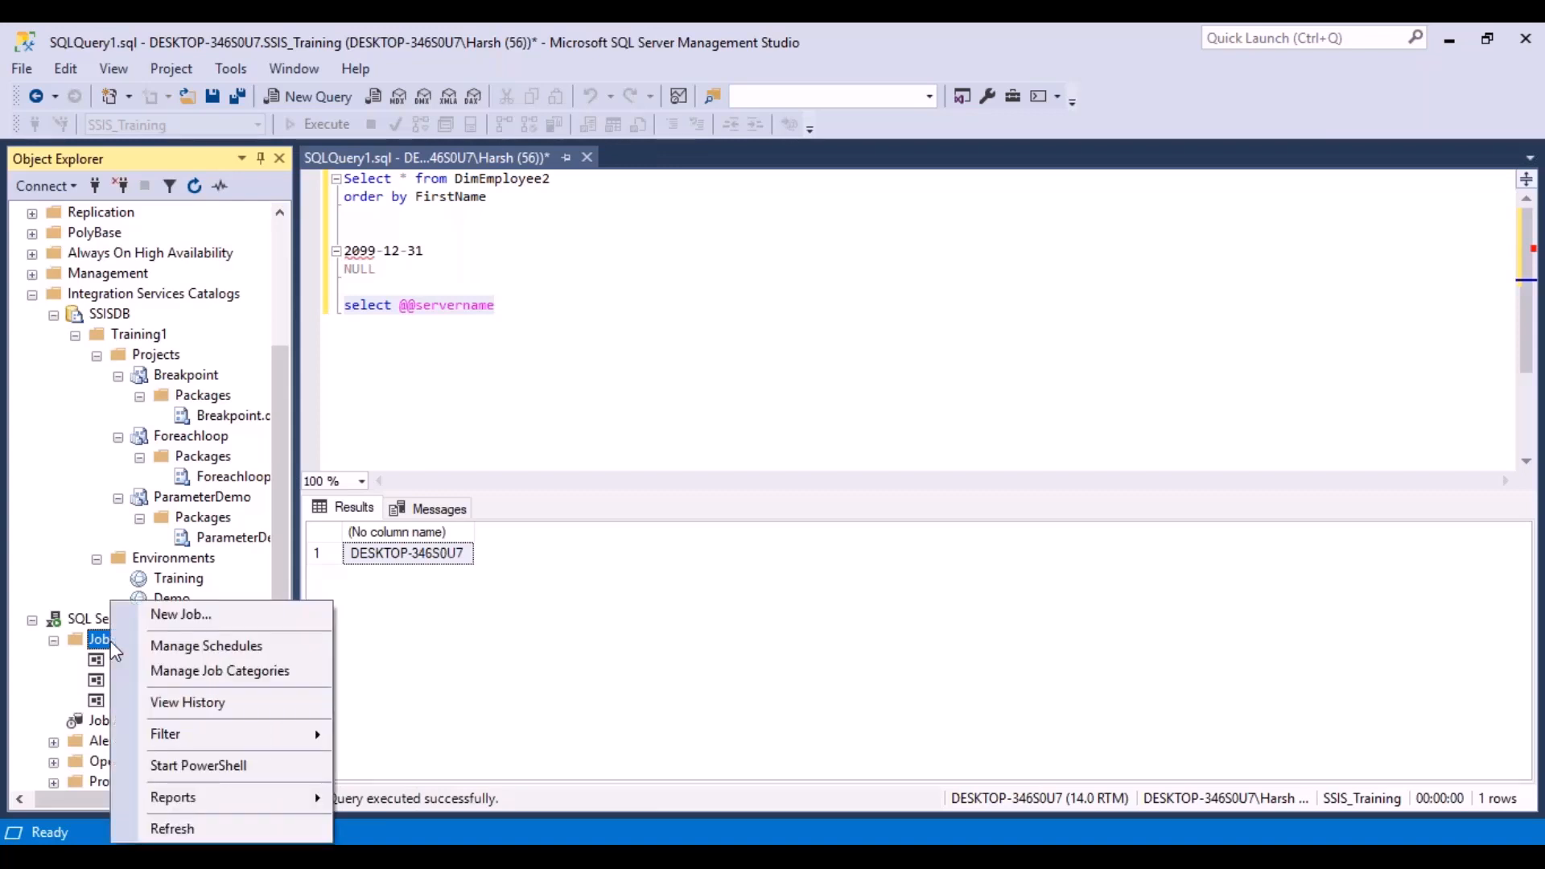
click(181, 615)
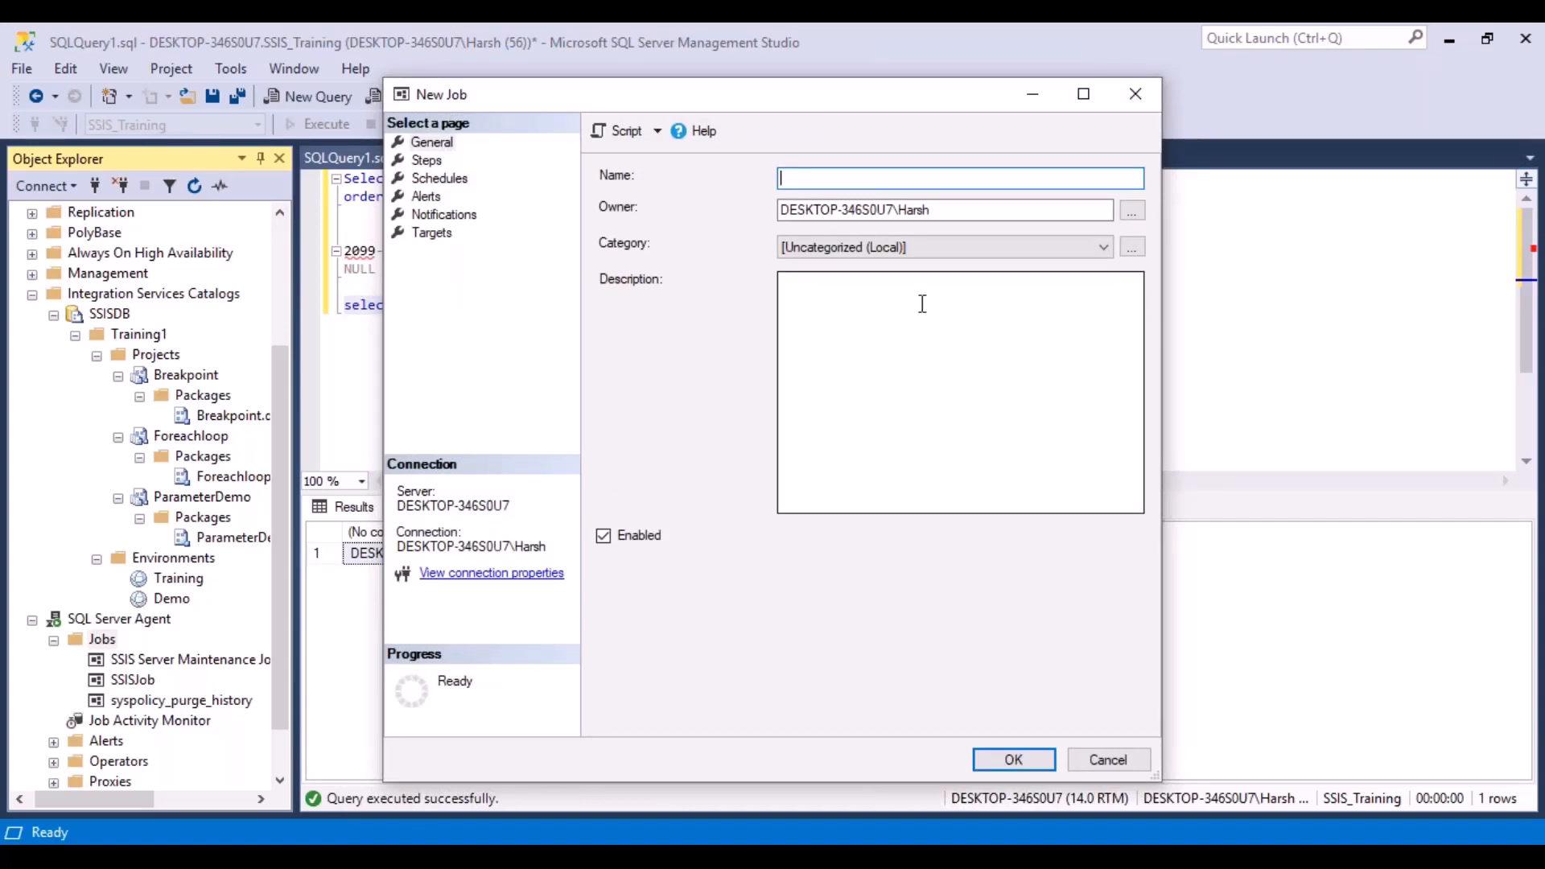
- Name the new job Demo and start adding a job step to it
text(Demo)
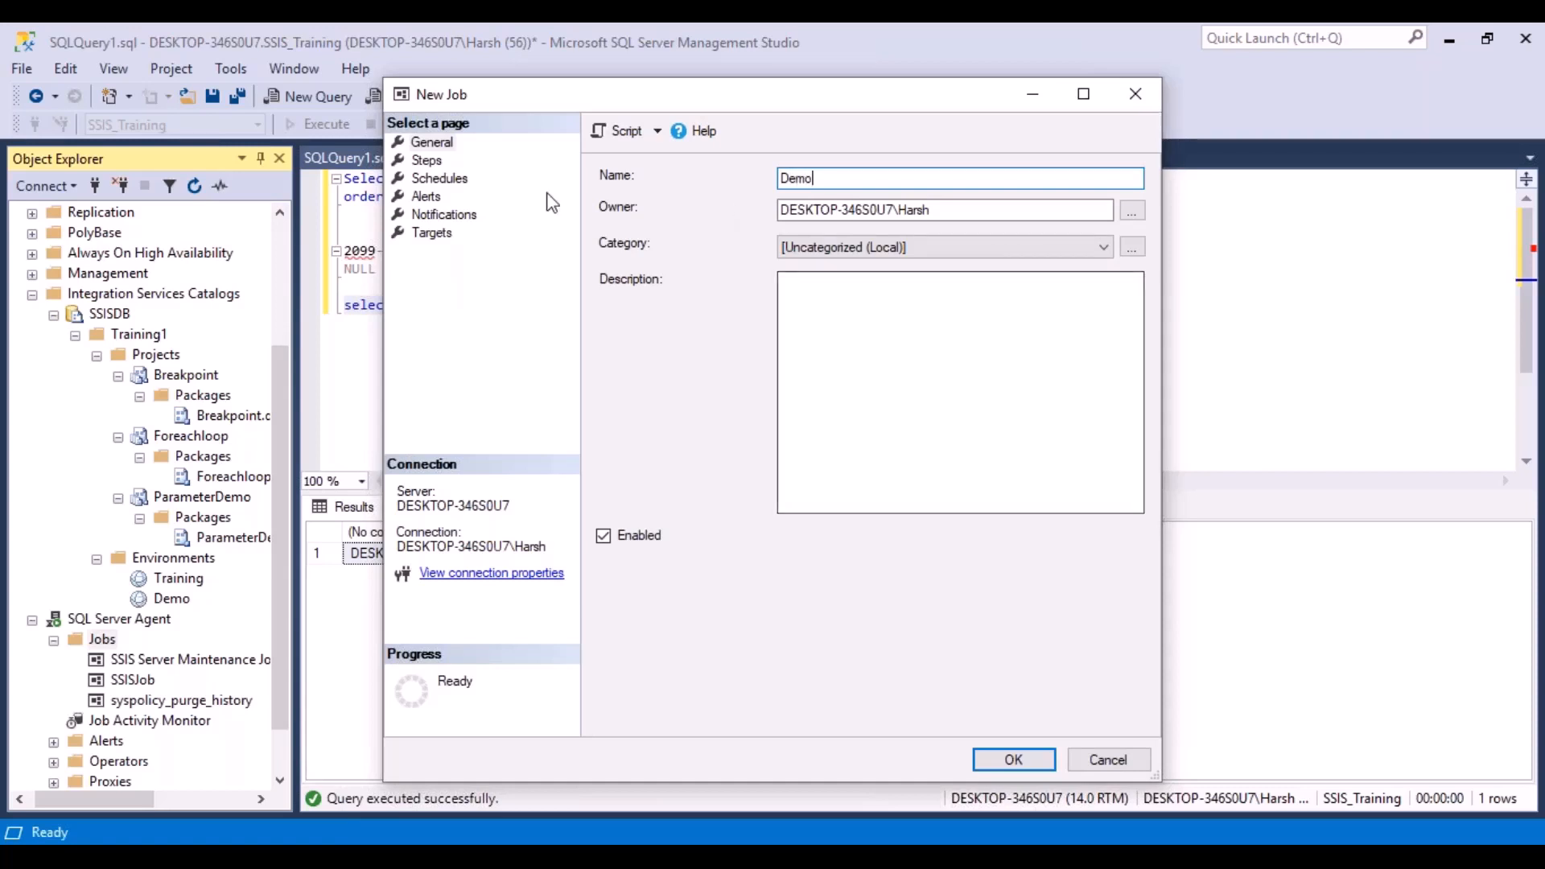
click(427, 161)
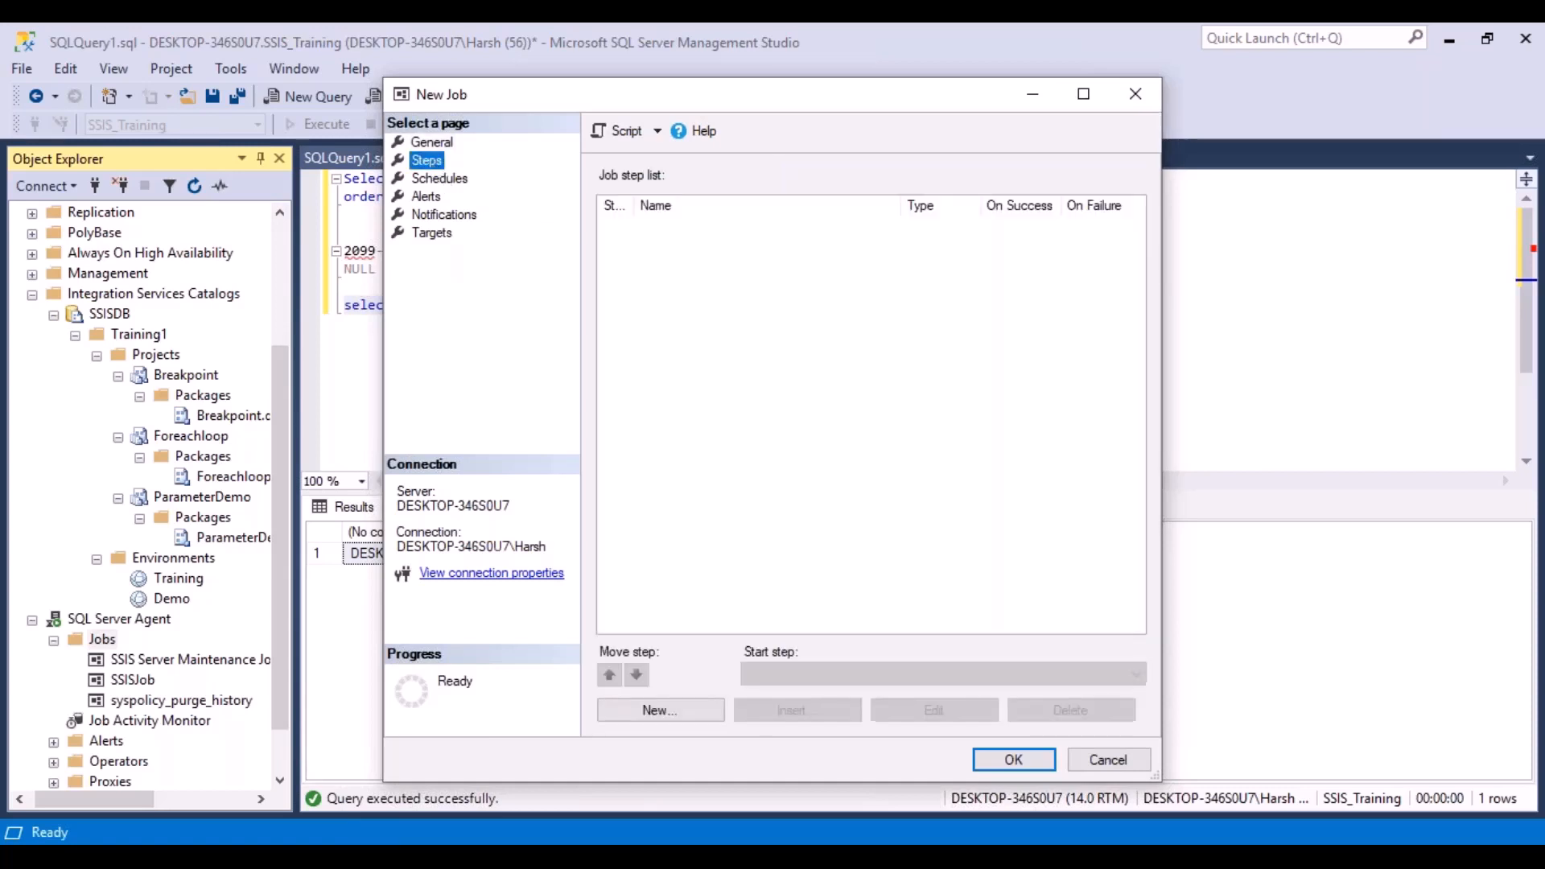
click(647, 711)
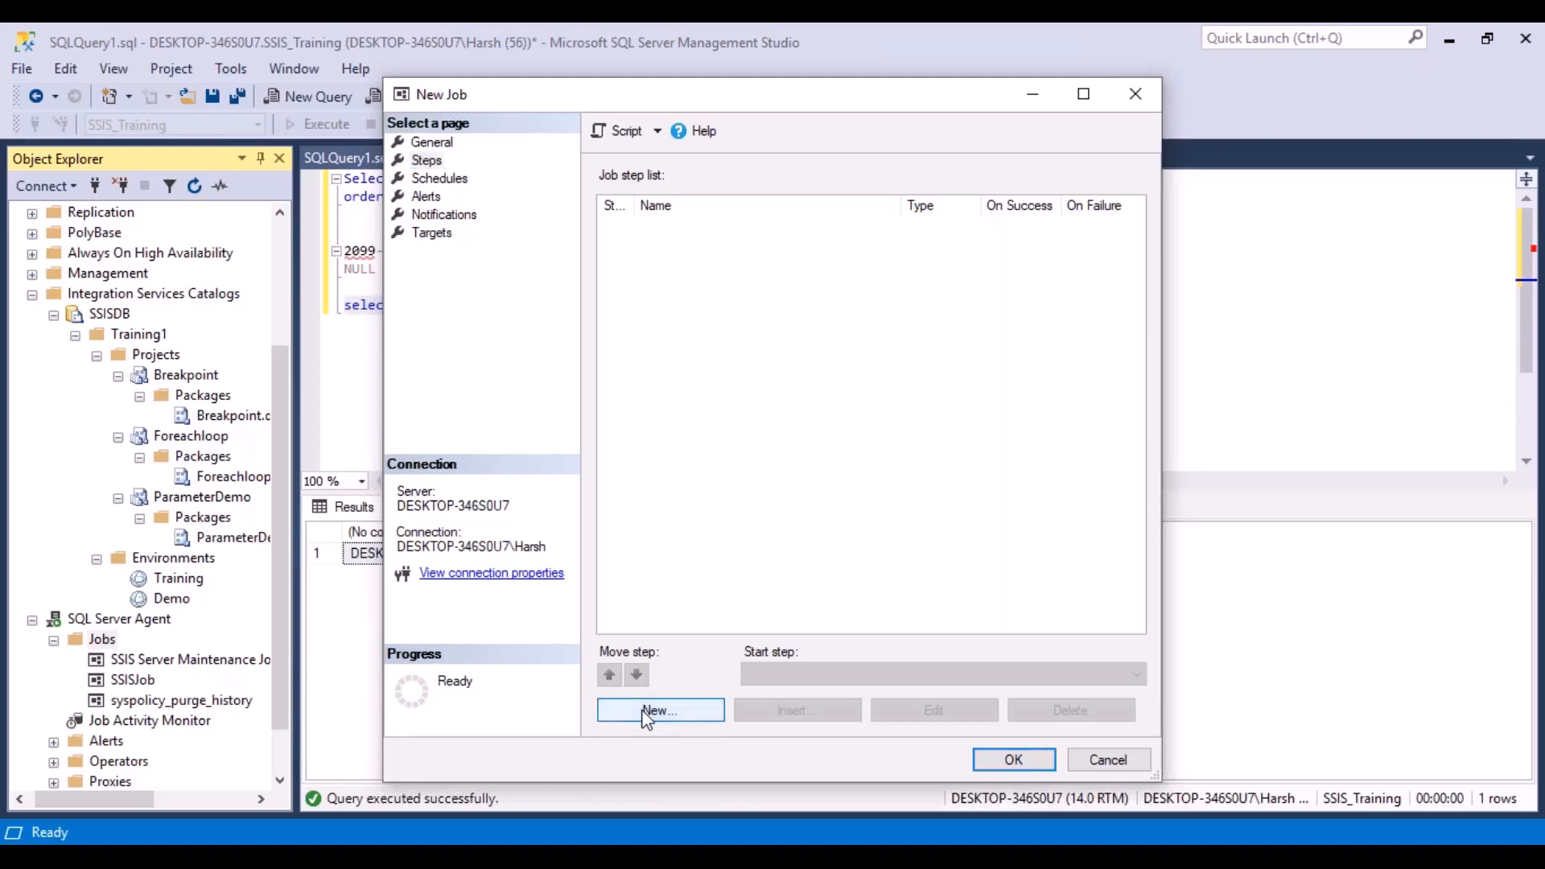
click(645, 716)
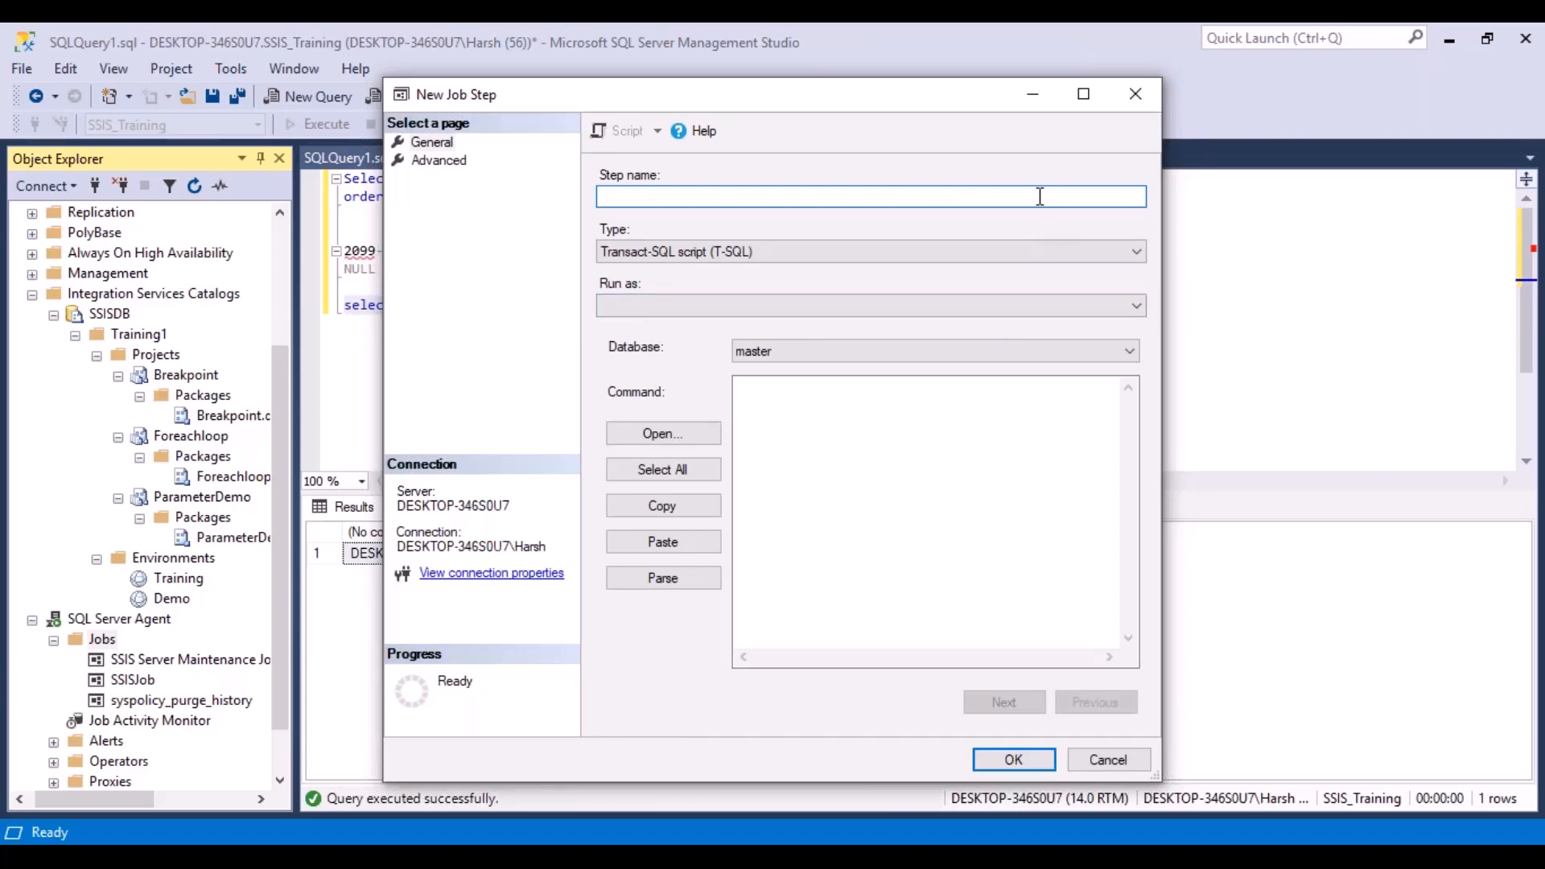
- Name the job step Execute Package and set its type to SQL Server Integration Services Package
text(Execute Package)
click(1137, 256)
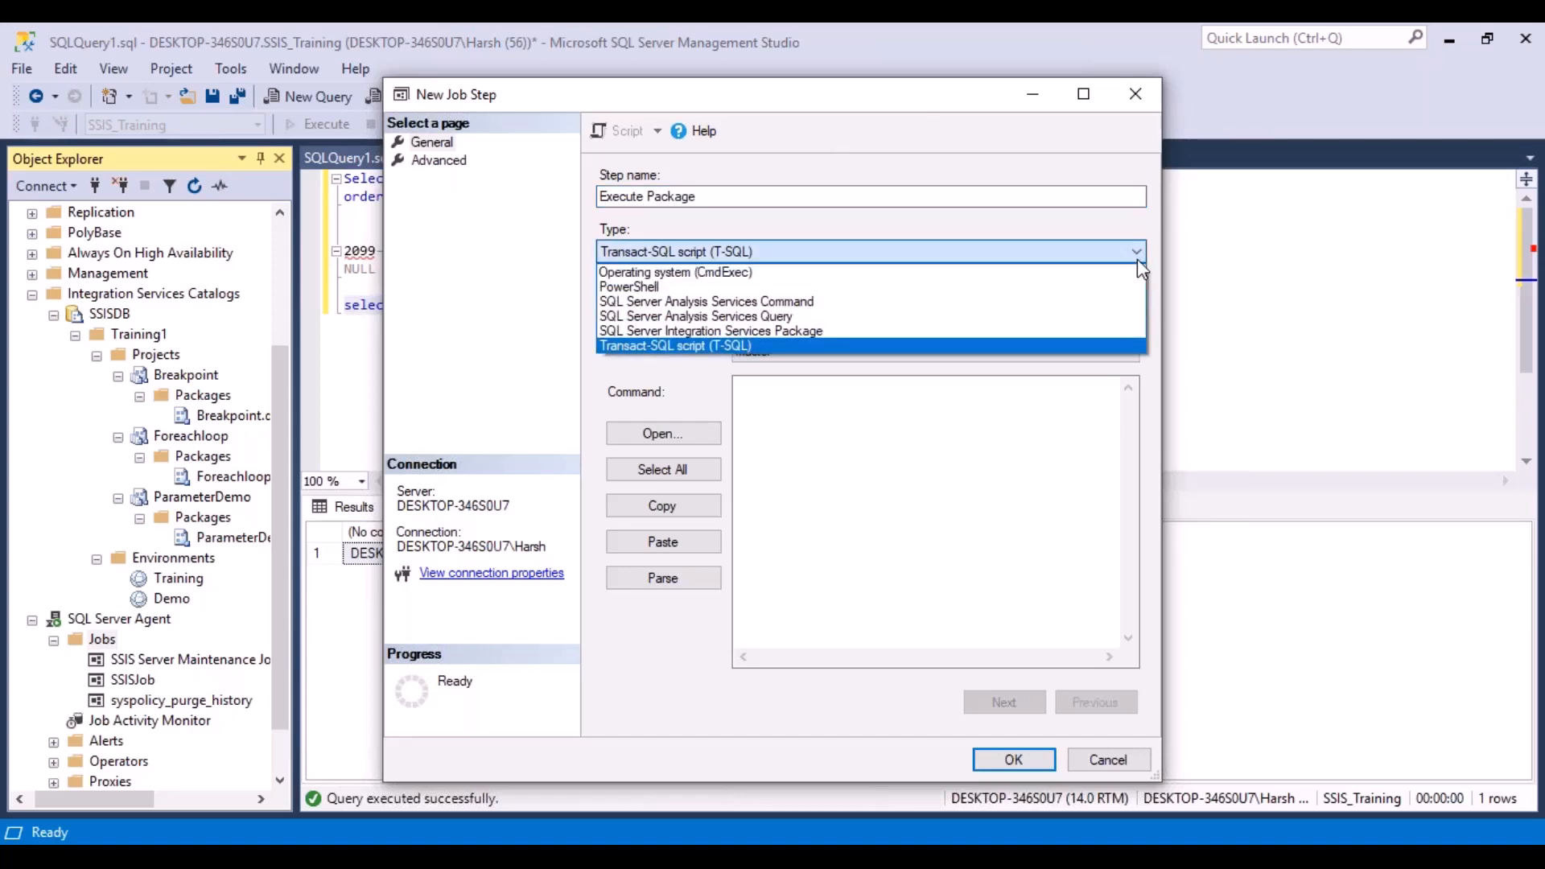
click(771, 331)
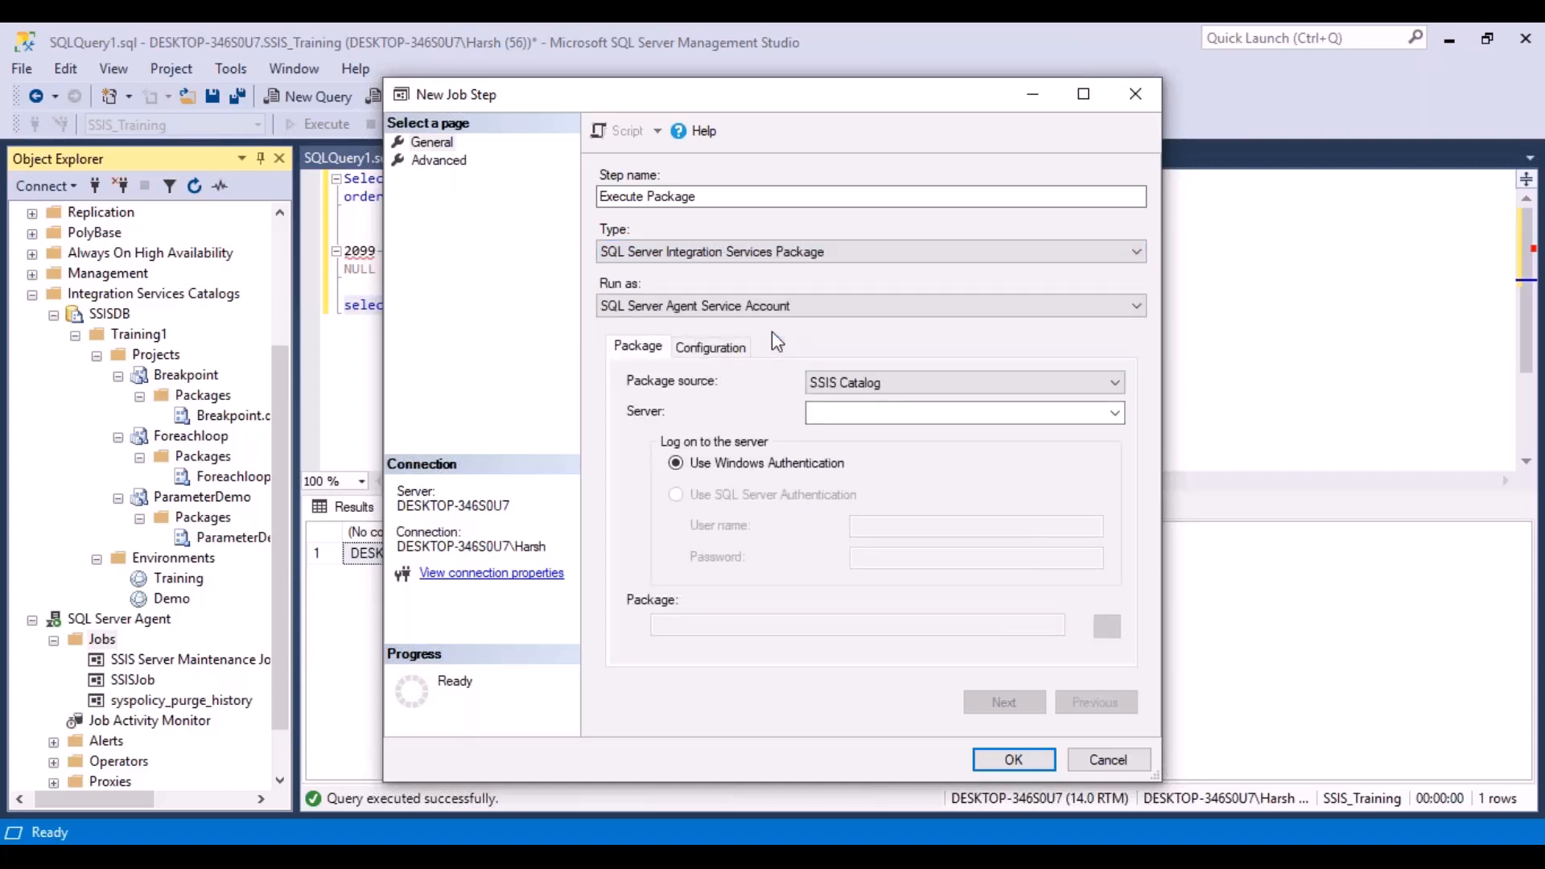
- Copy the server name from the query results and dismiss the month name message boxes
click(1115, 415)
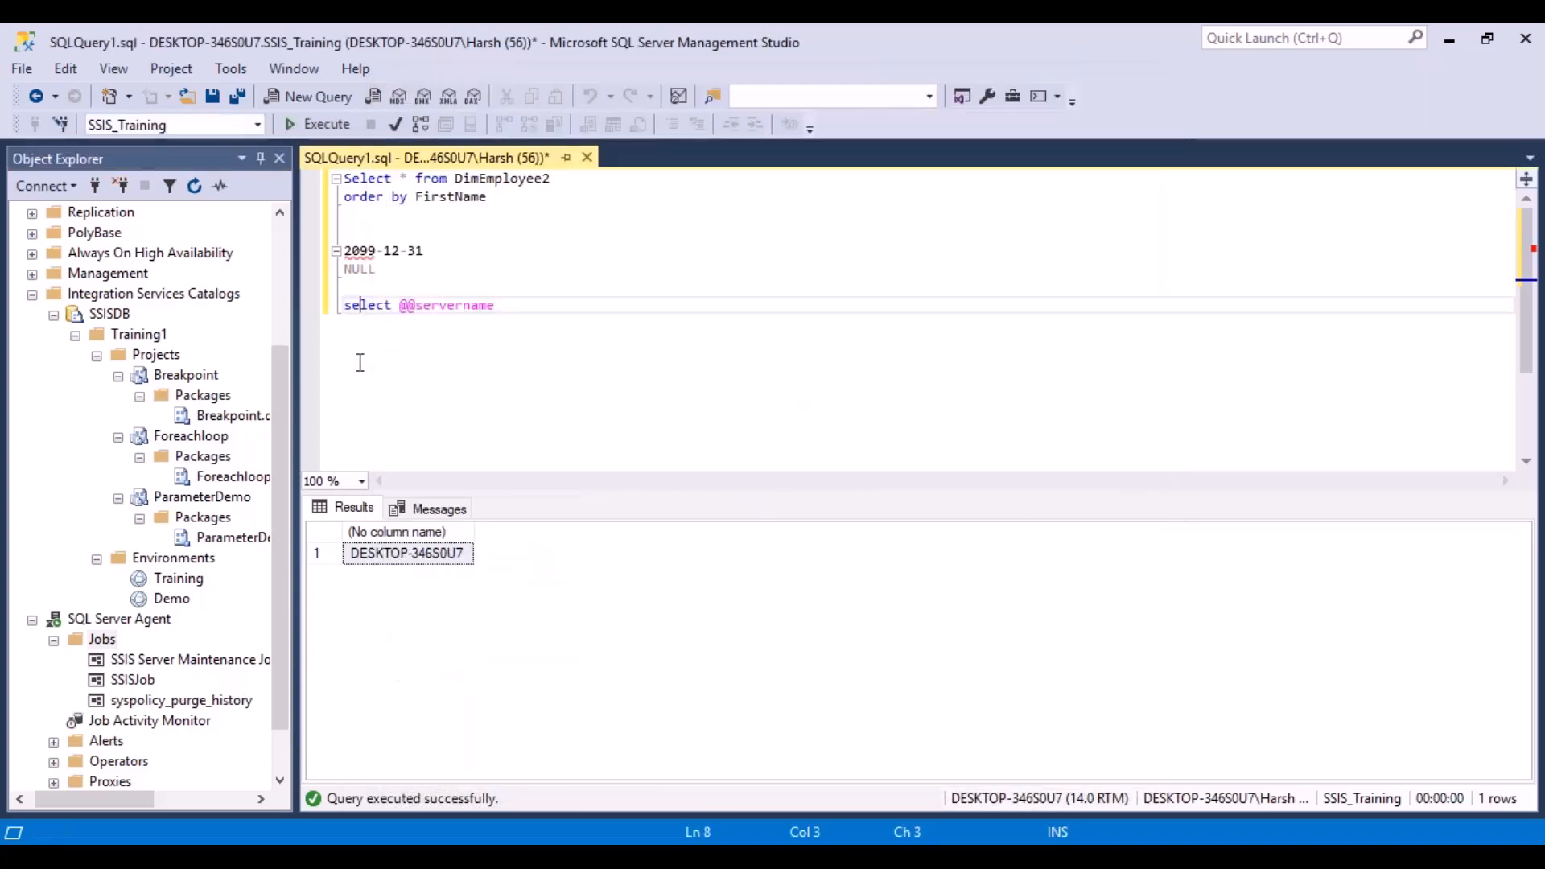
click(433, 561)
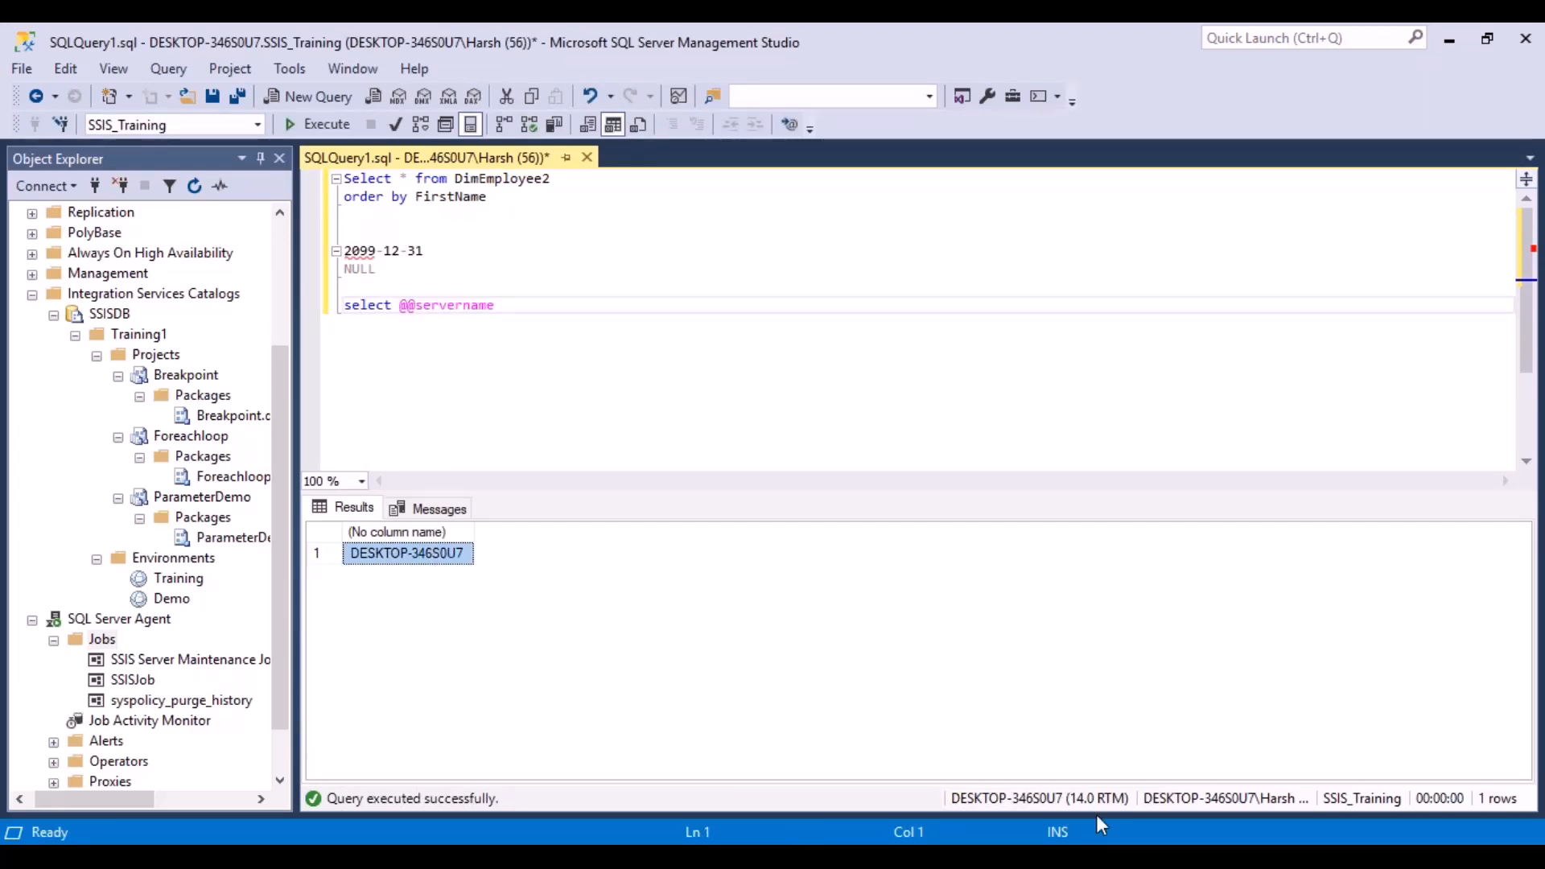
click(843, 516)
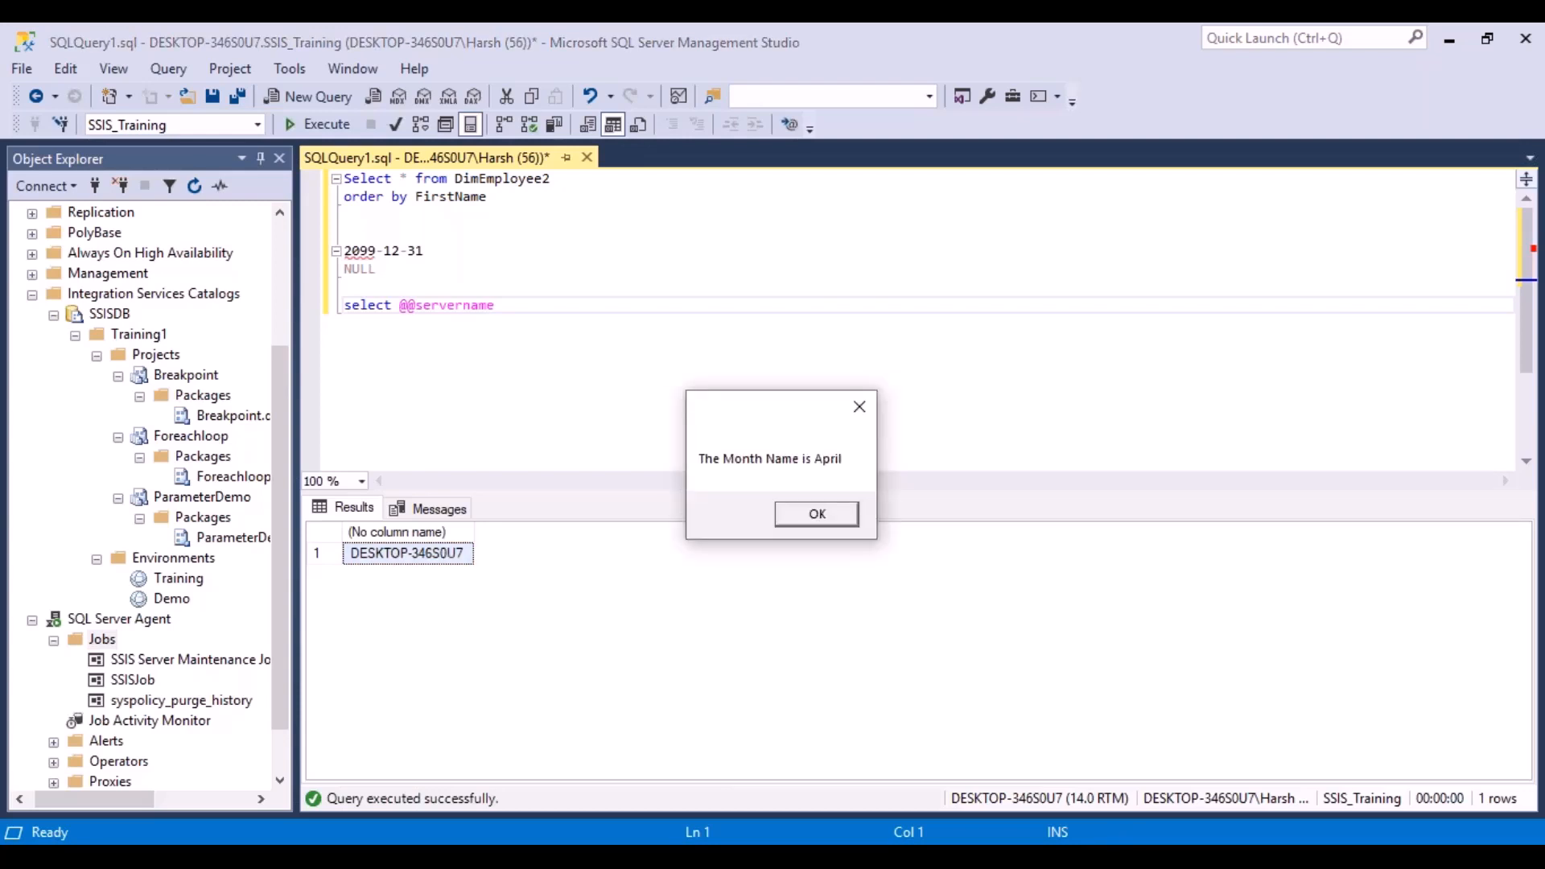
click(832, 517)
click(842, 520)
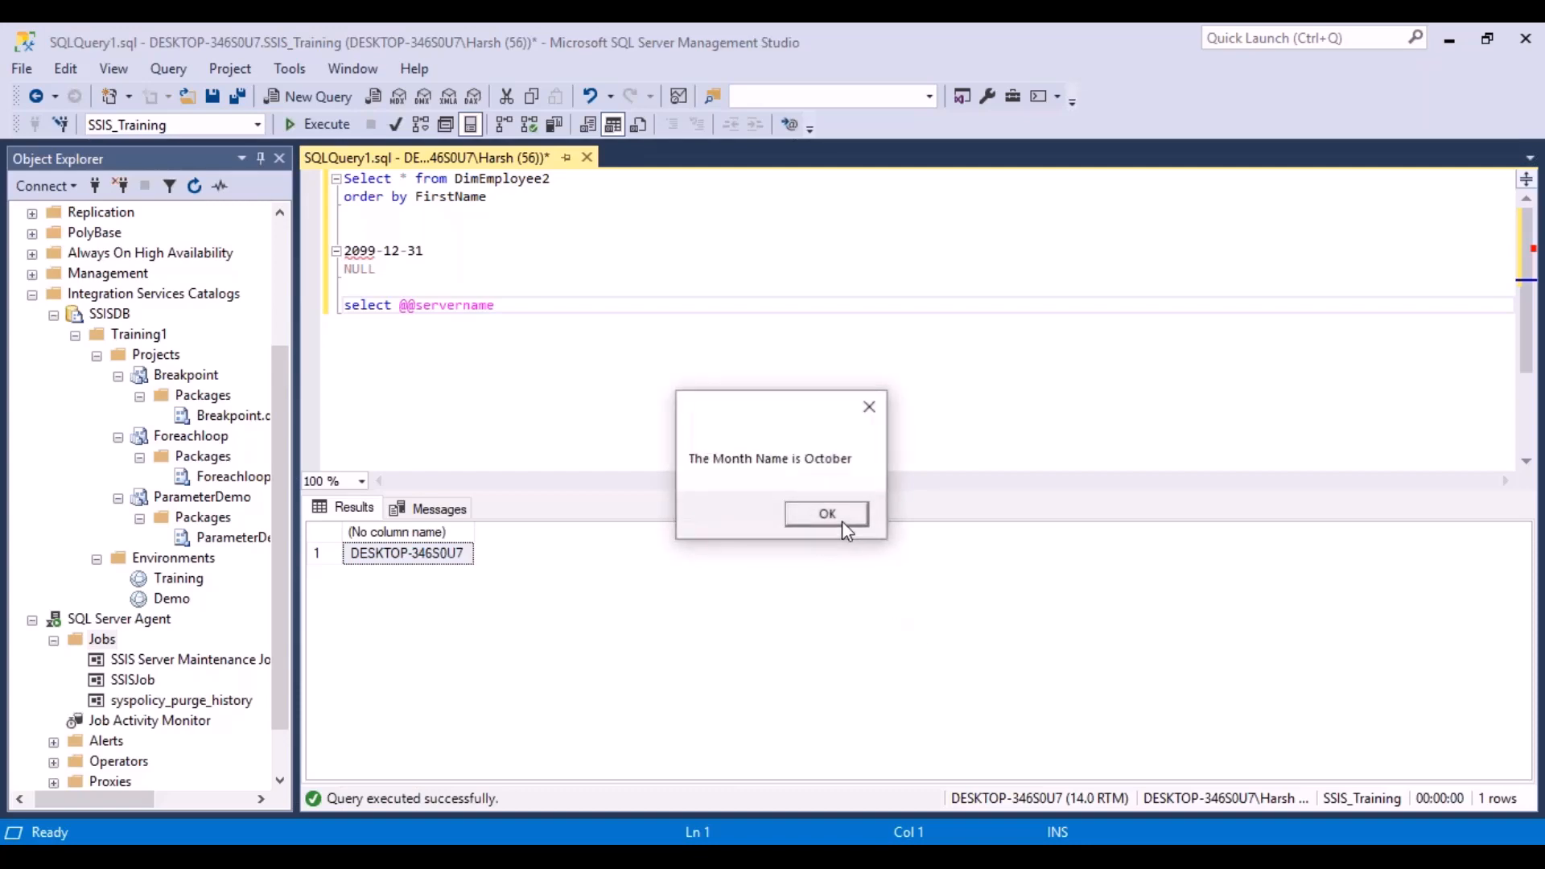
click(842, 520)
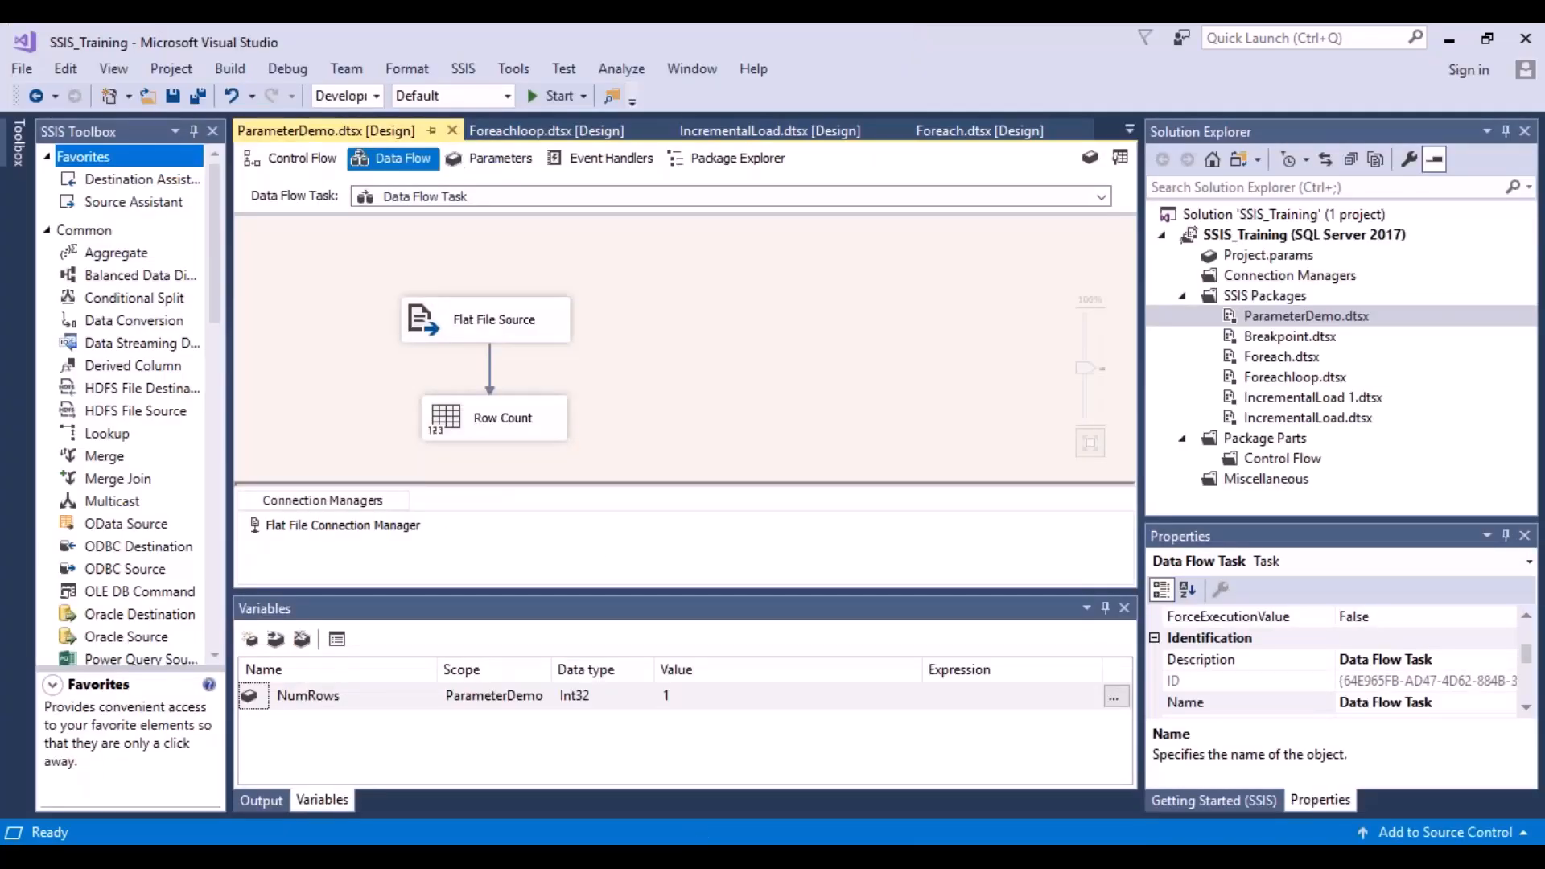
- Return to the New Job Step window and set the SSIS Catalog server to DESKTOP-346S0U7
mouse_move(1030, 857)
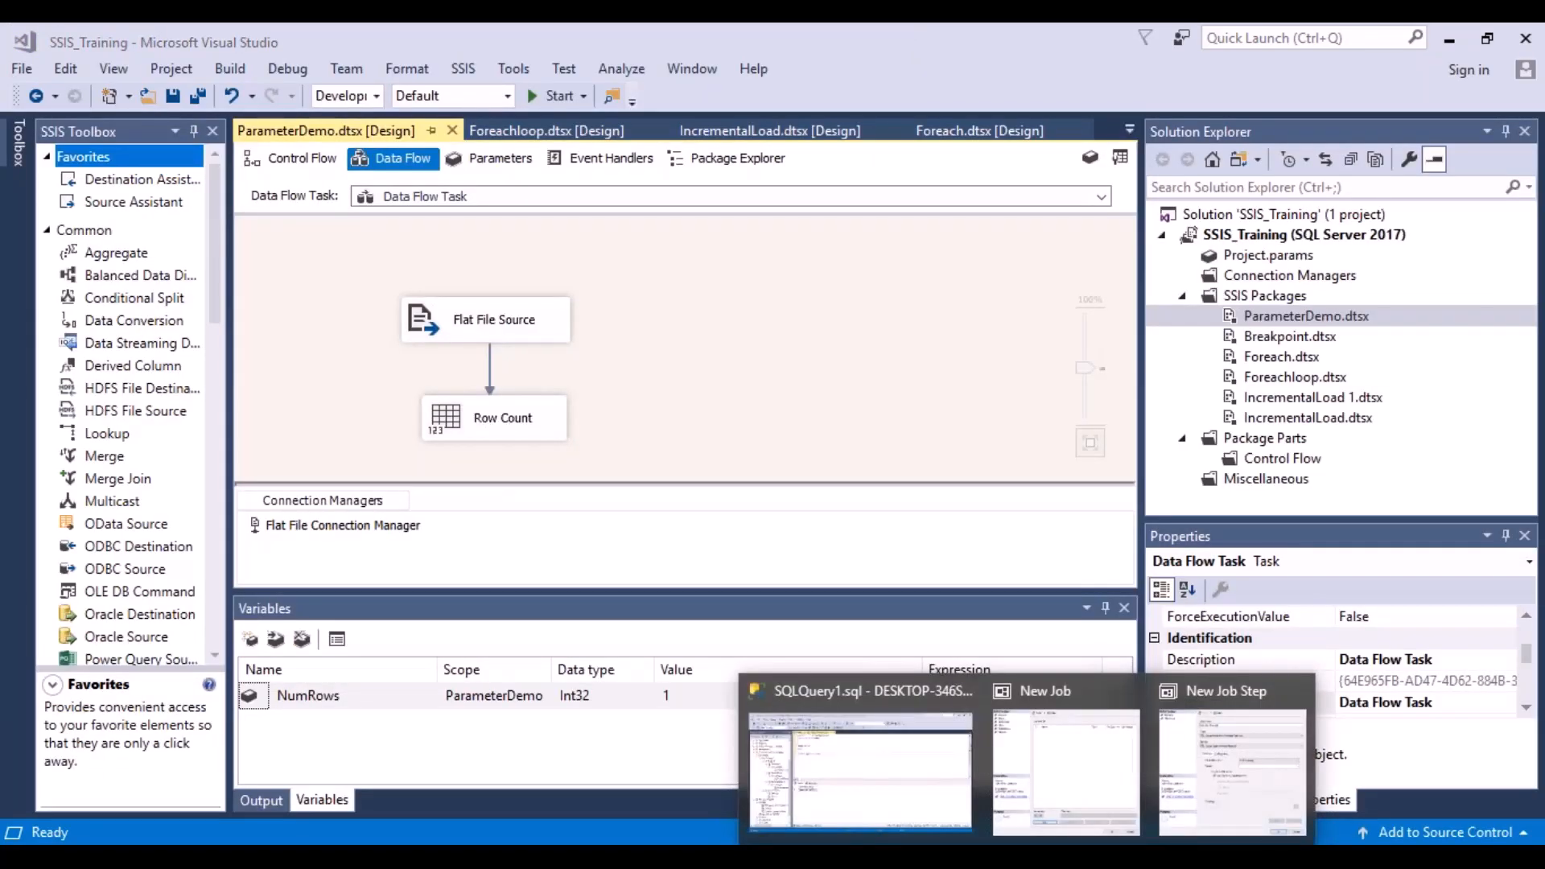
click(1247, 784)
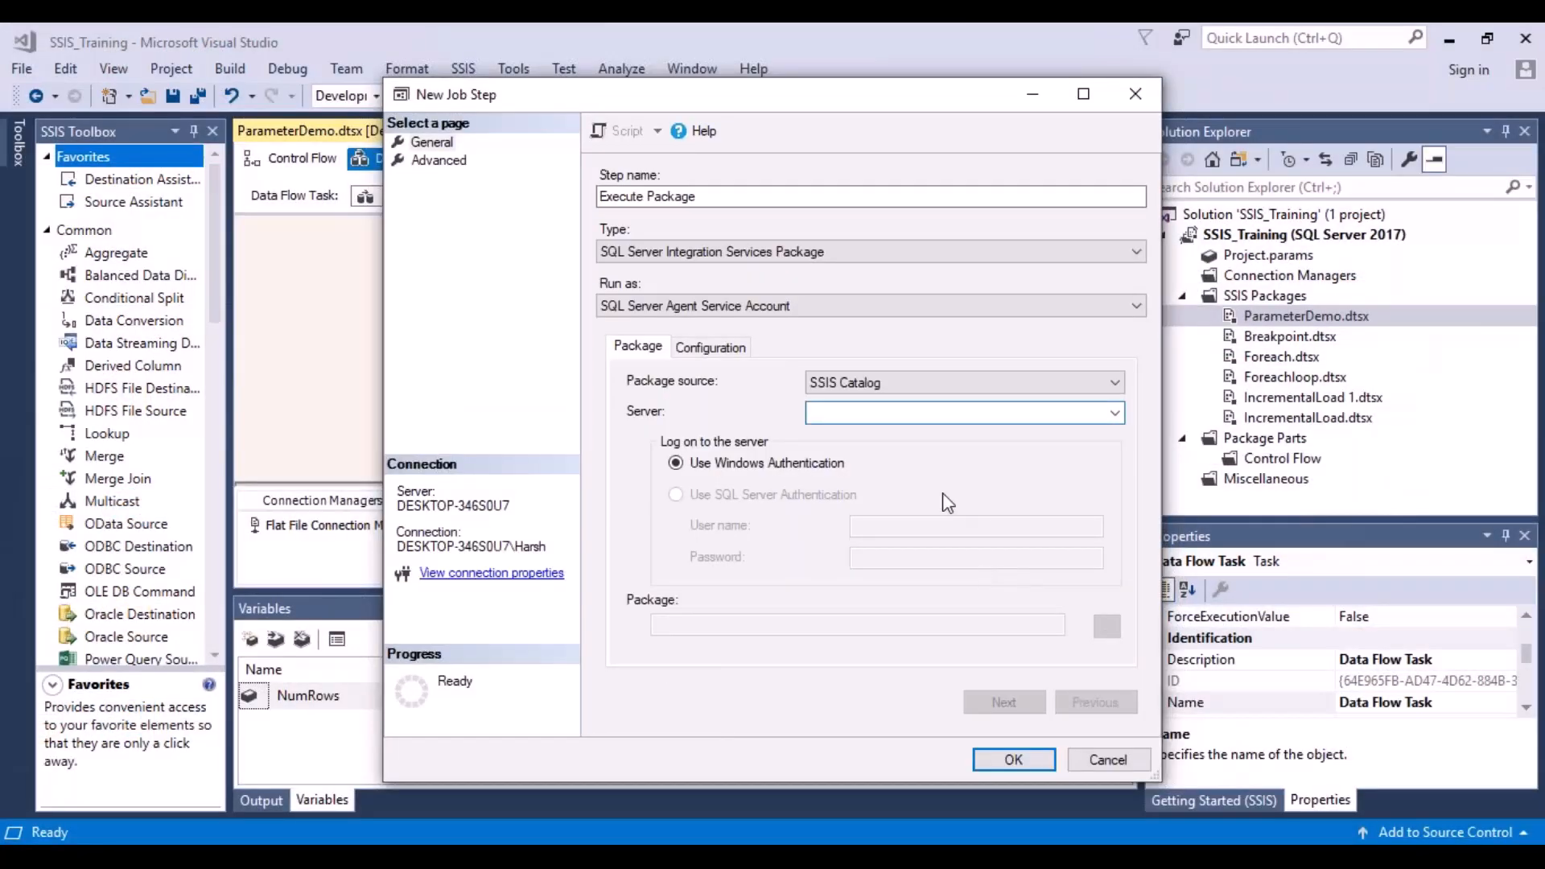
text(DESKTOP-346S0U7)
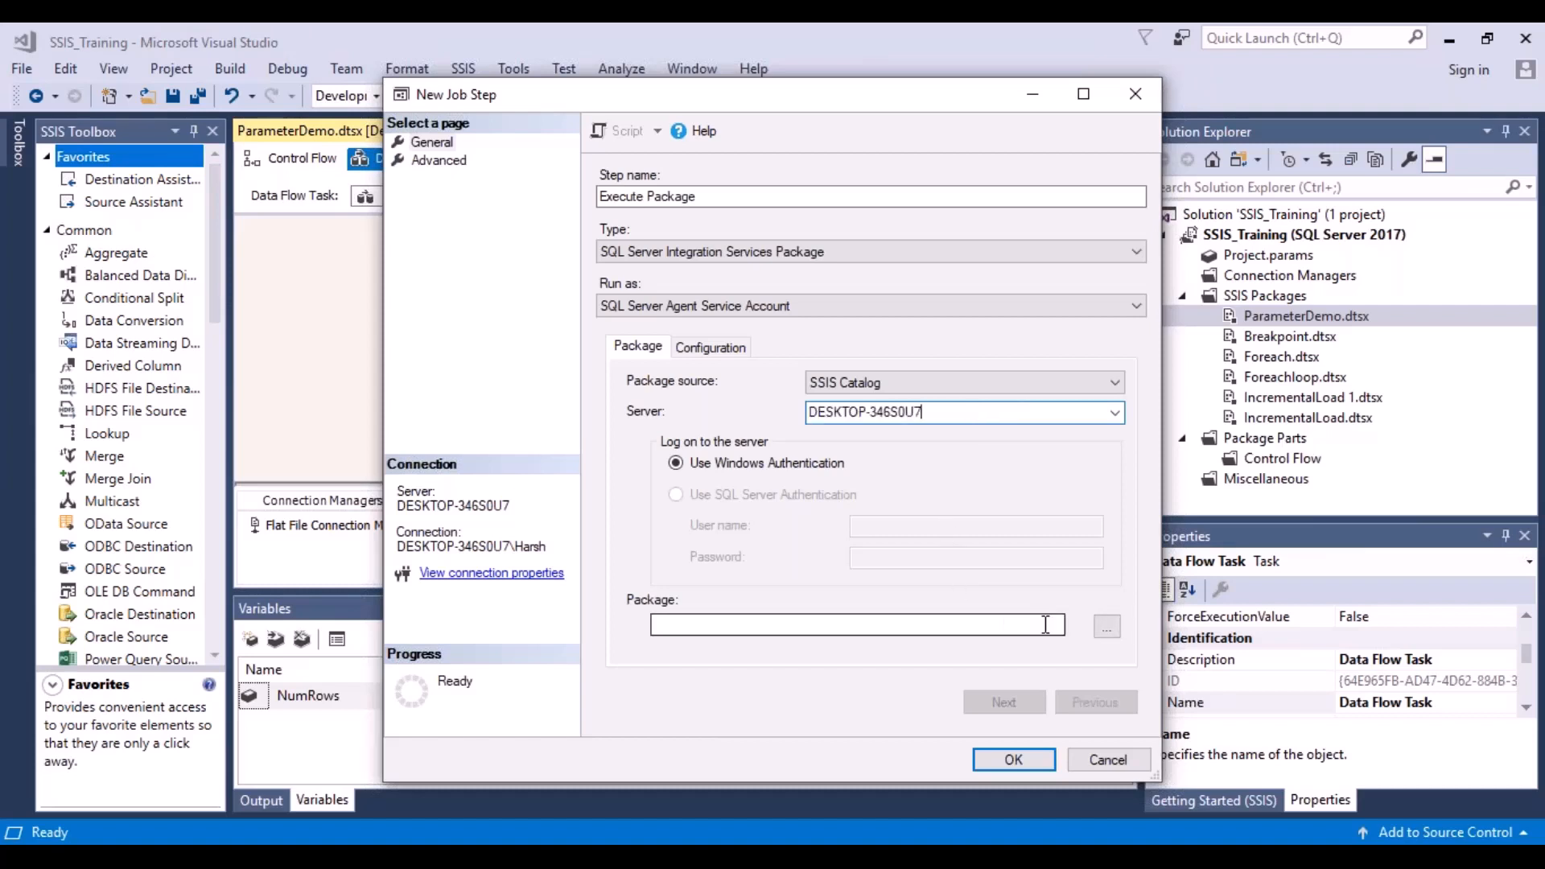
- Choose ParameterDemo.dtsx from the ParameterDemo project in SSISDB's Training1 folder as the job step's package
click(1103, 631)
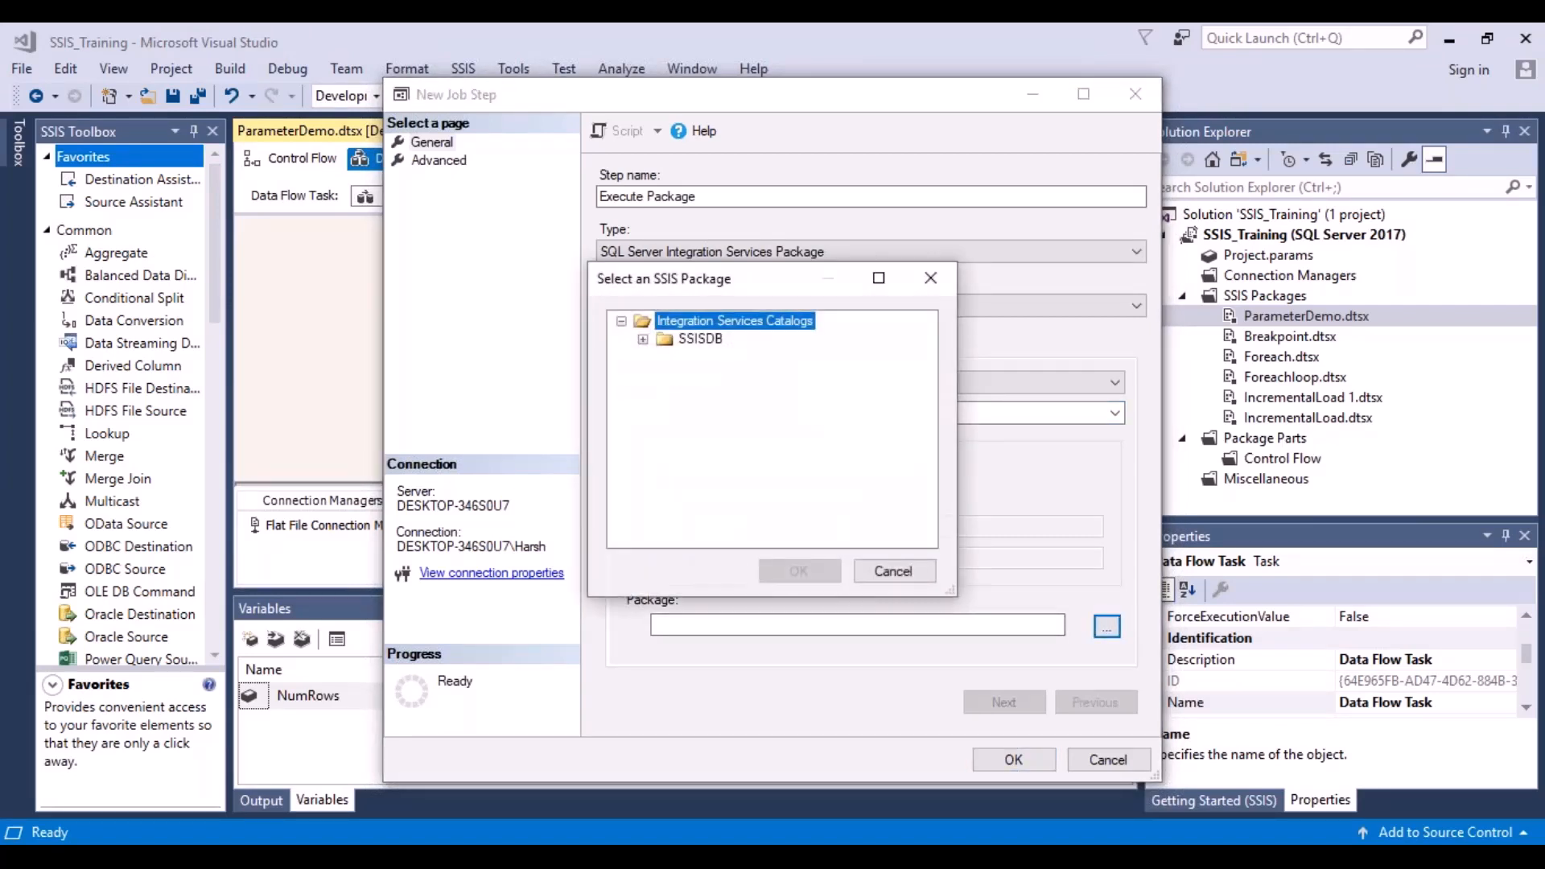
click(643, 339)
click(664, 358)
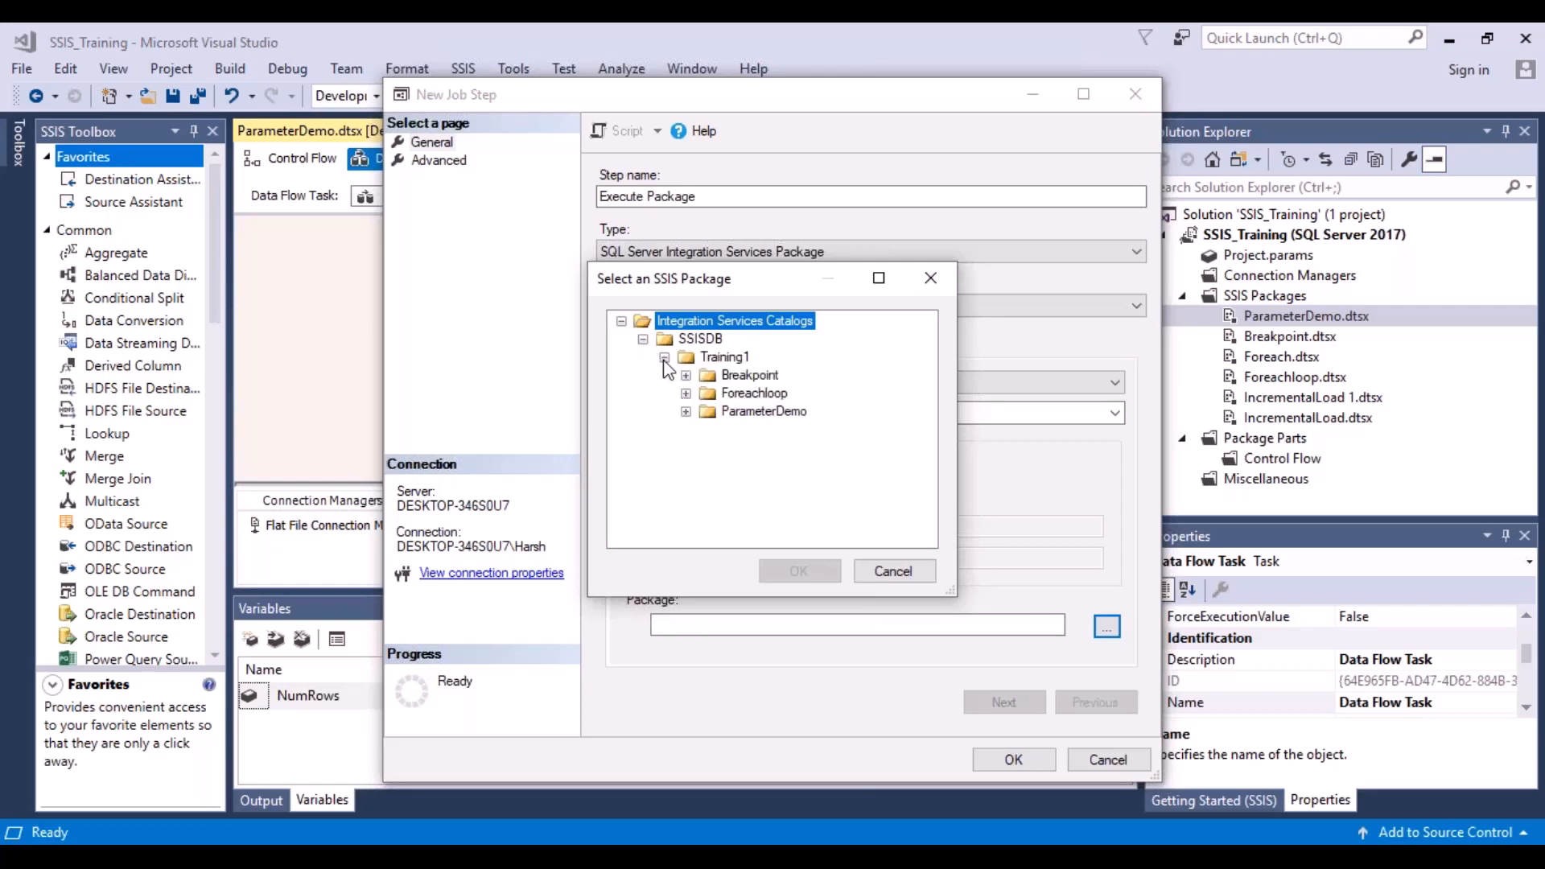
click(686, 412)
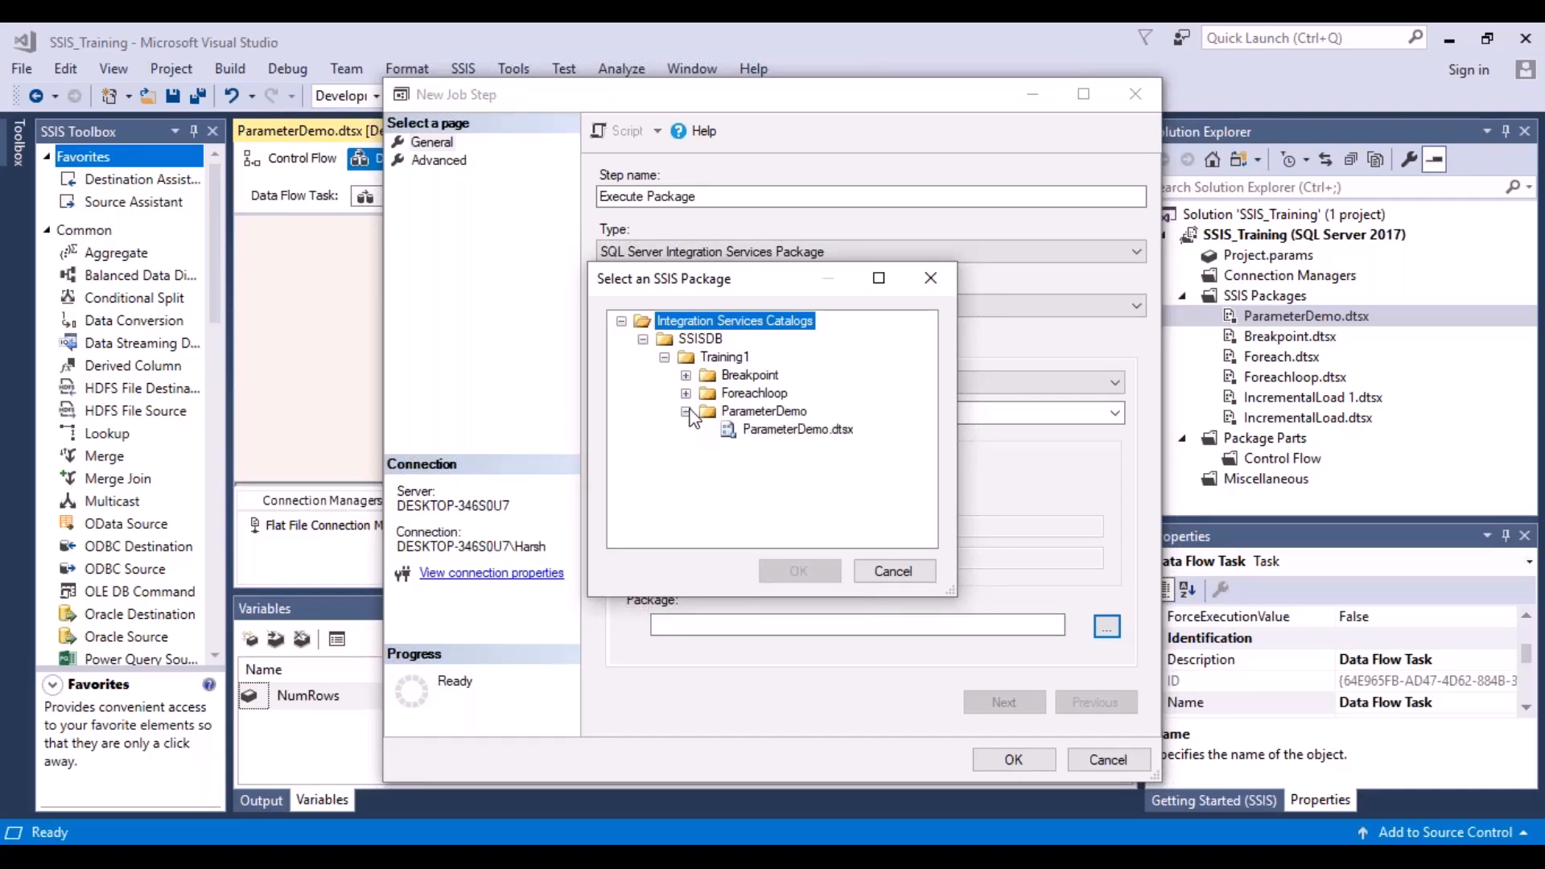
click(769, 433)
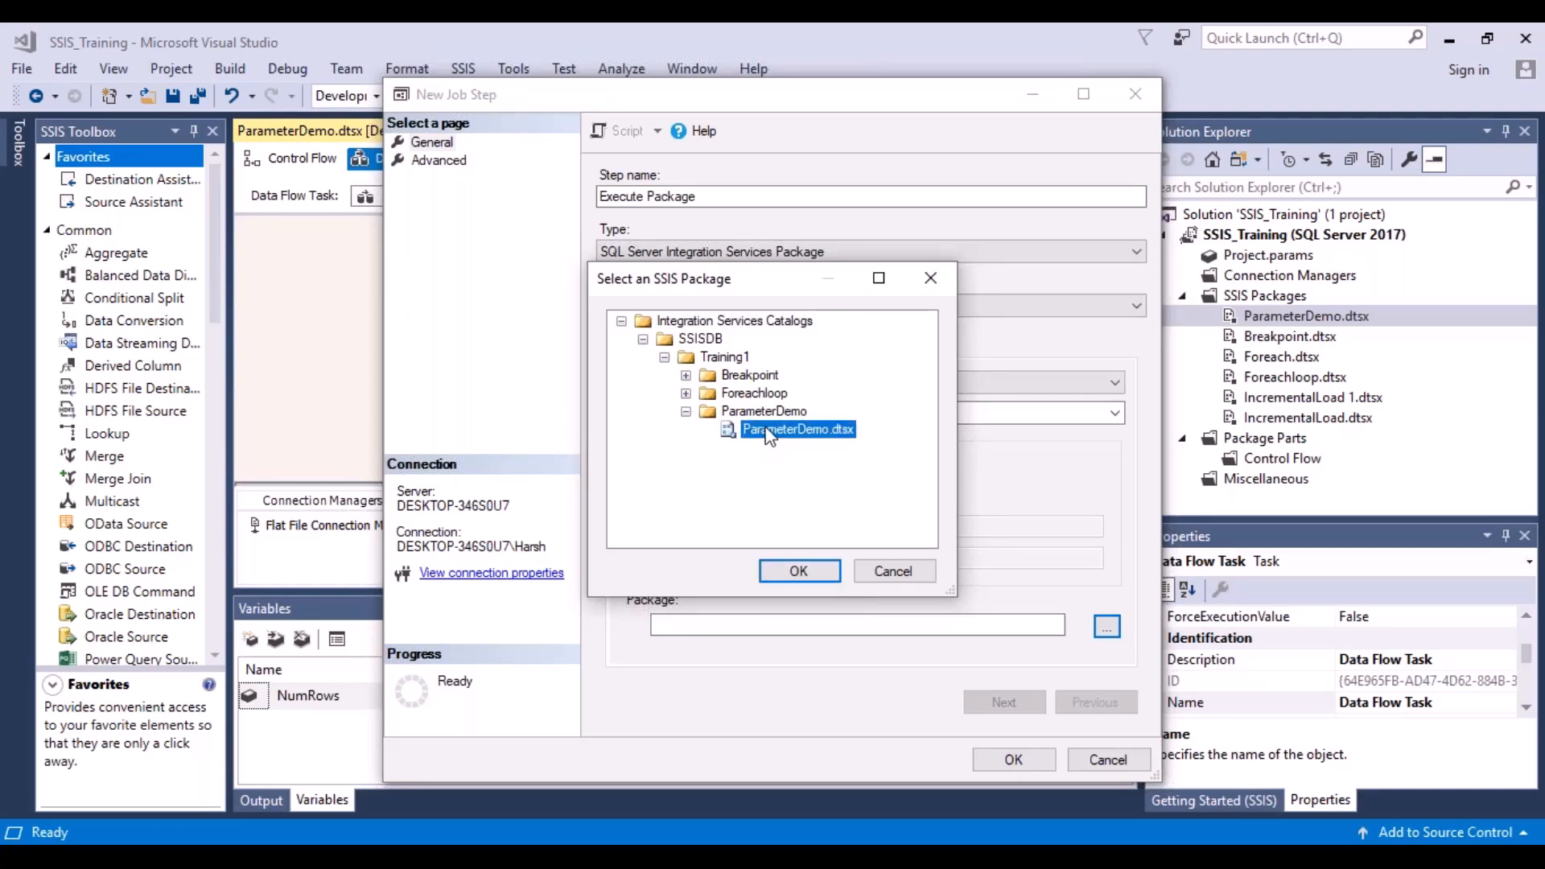
click(808, 573)
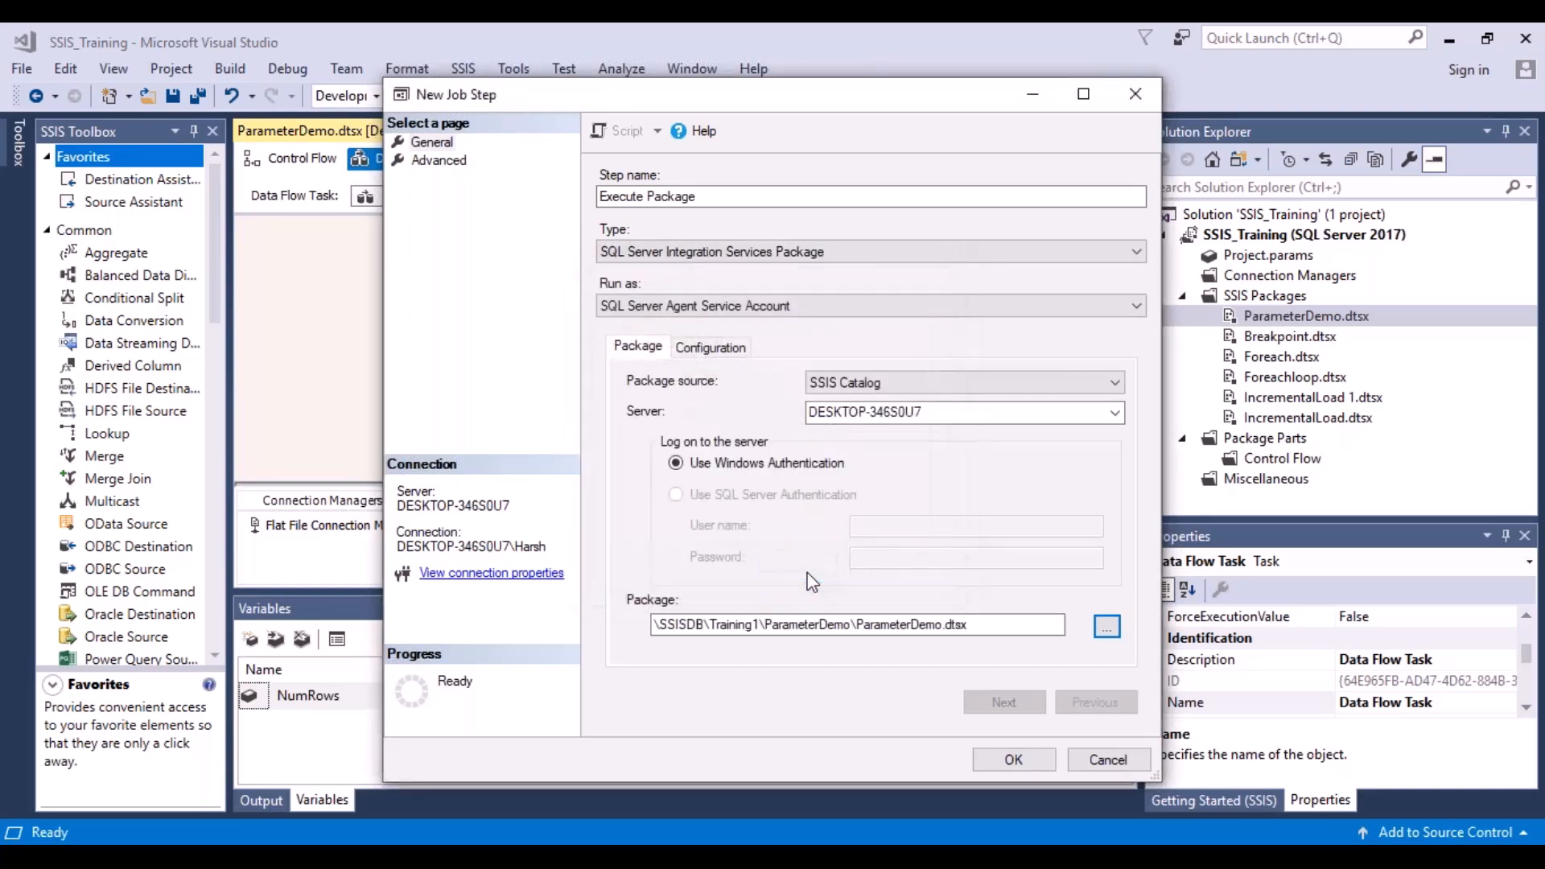
- Try to save the job step without an environment, then check its advanced settings
click(1009, 761)
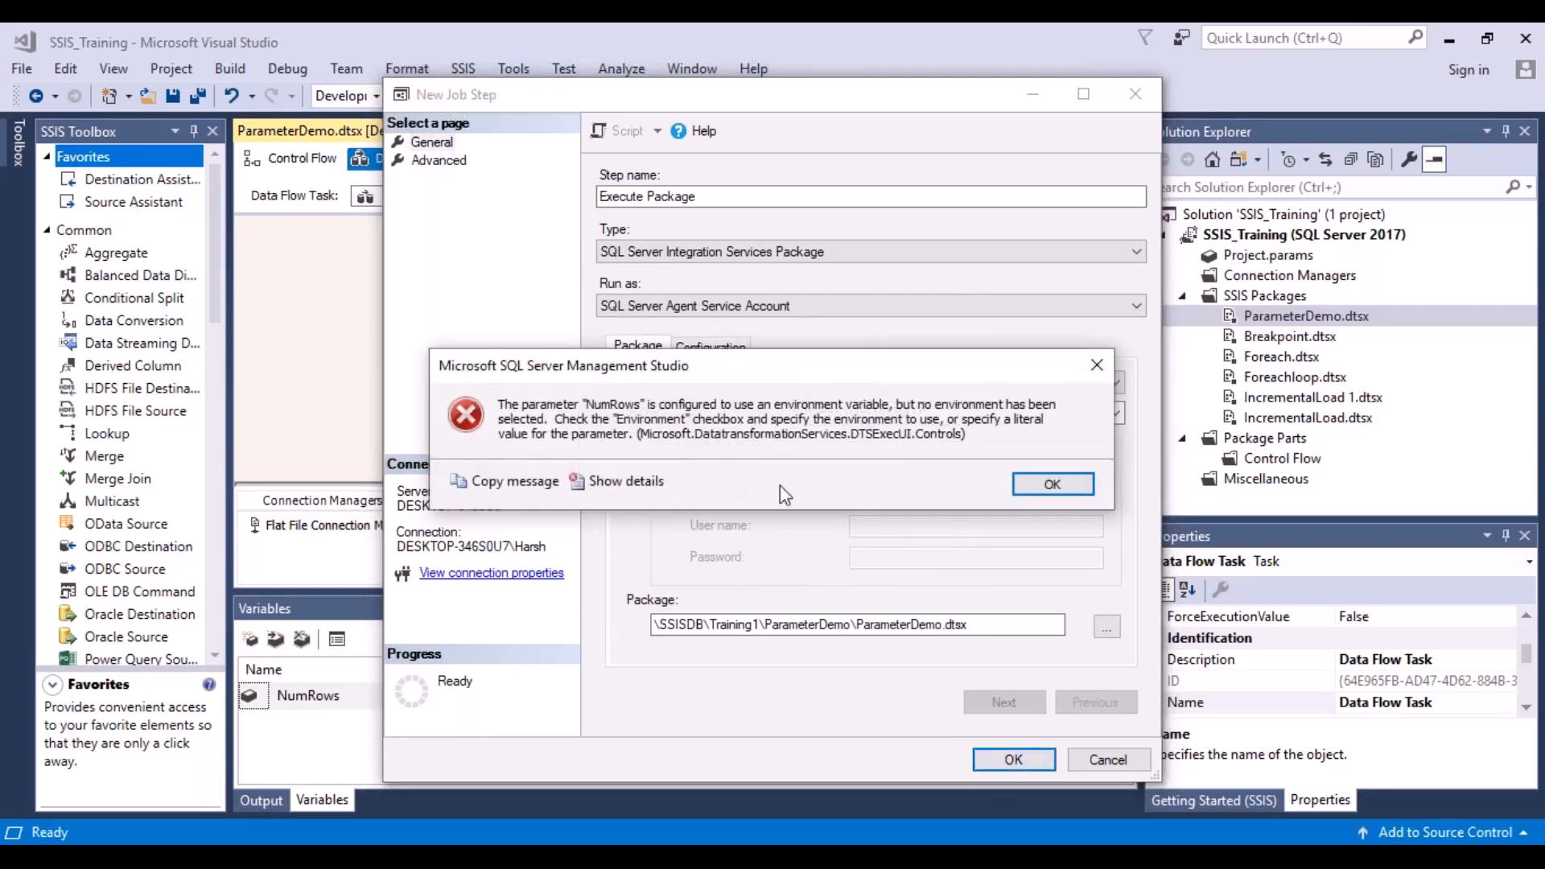
click(1046, 486)
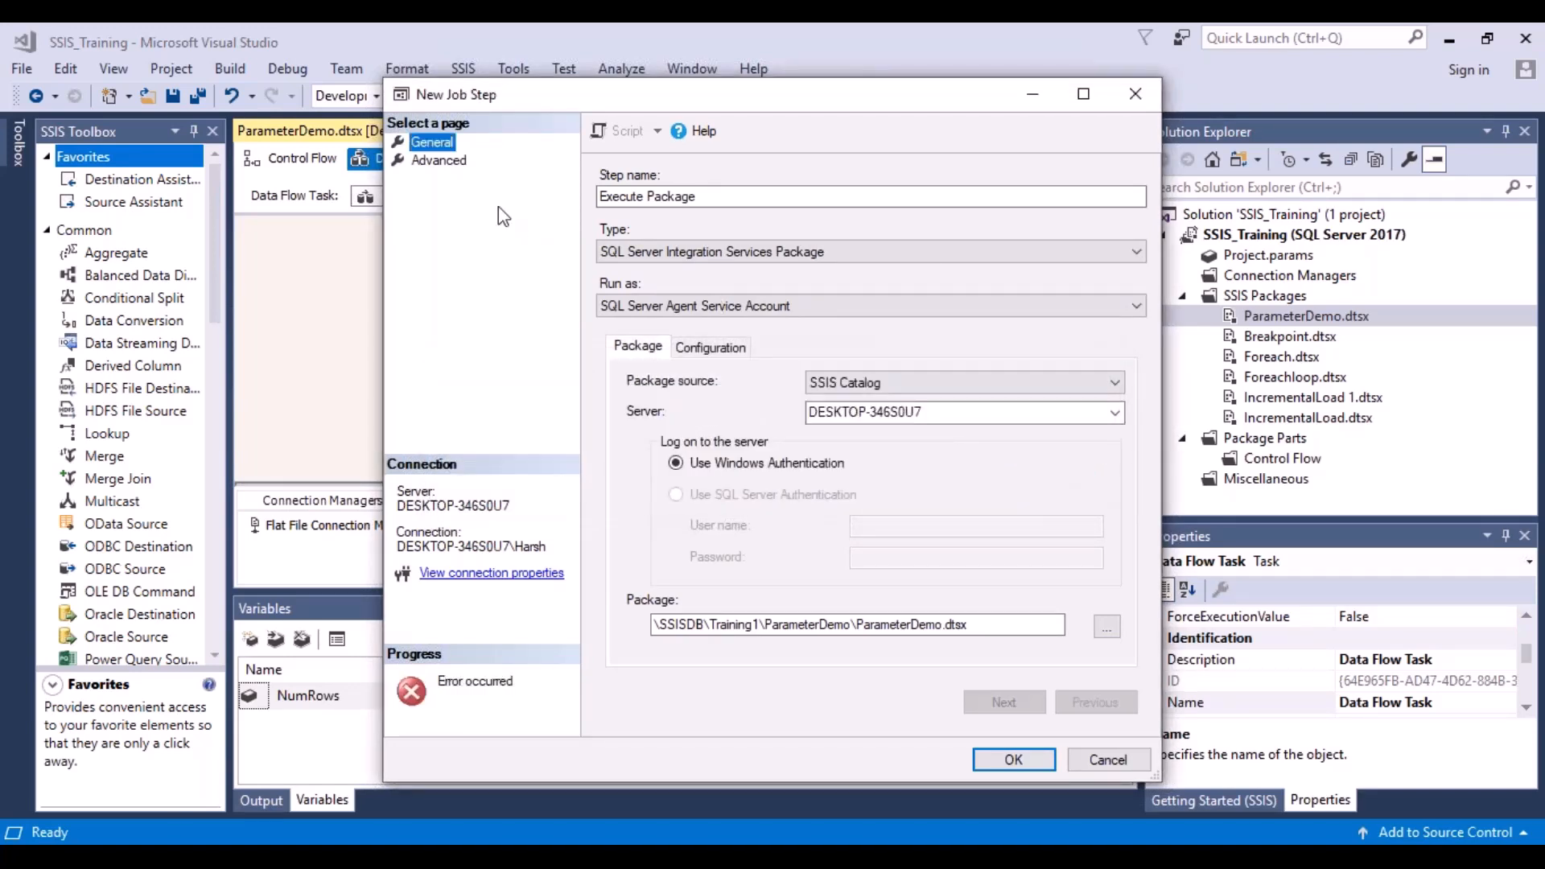
click(439, 161)
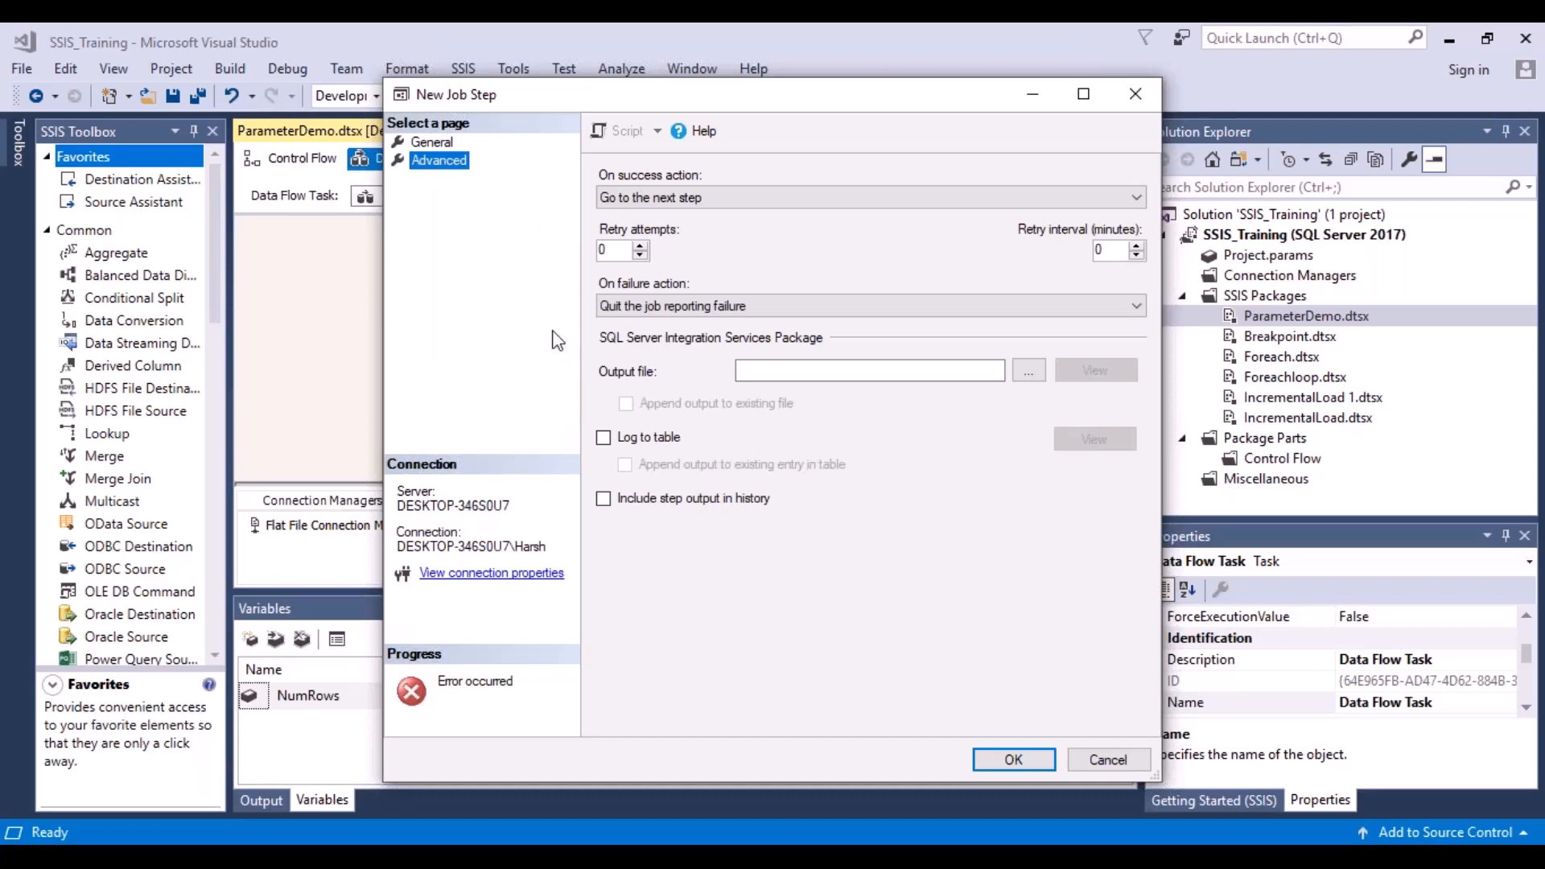
click(429, 143)
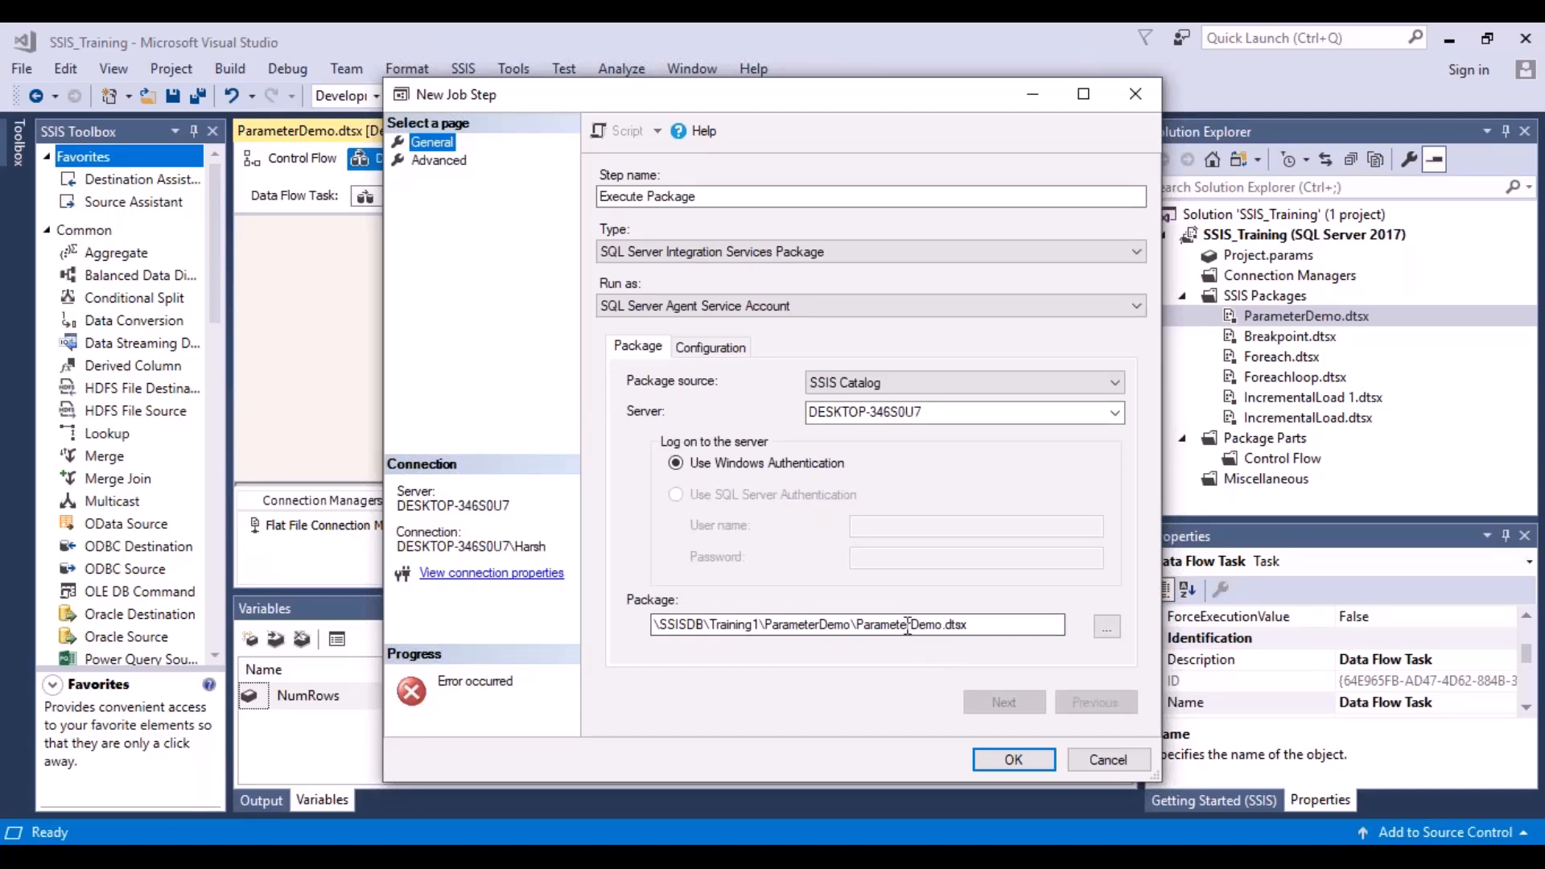
- Enable an environment in the job step's package configuration and choose .\Demo for the NumRows parameter
click(724, 347)
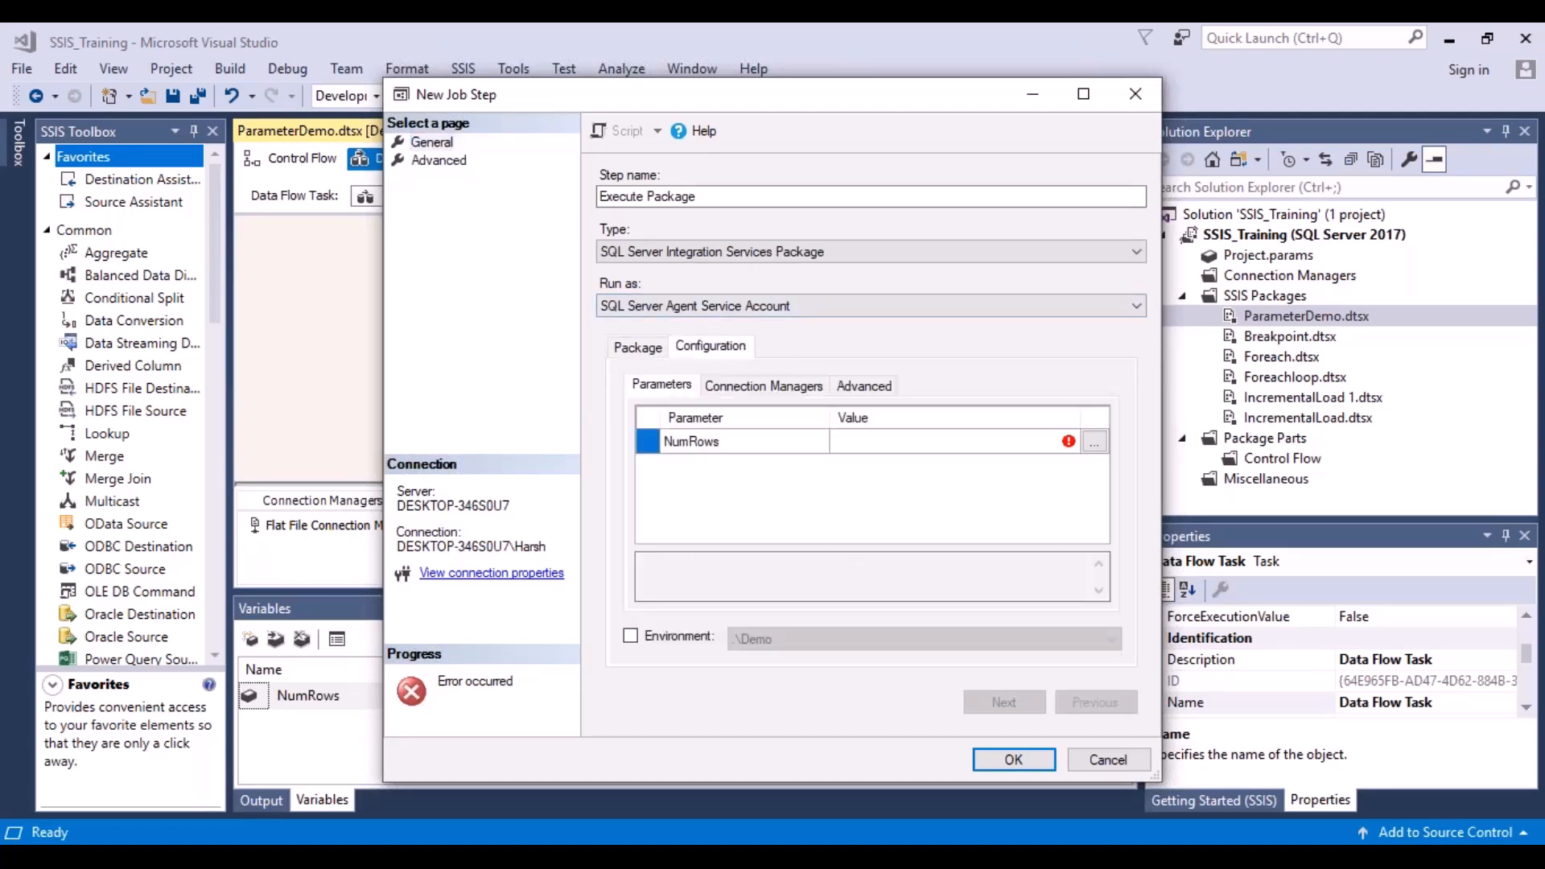
click(1074, 445)
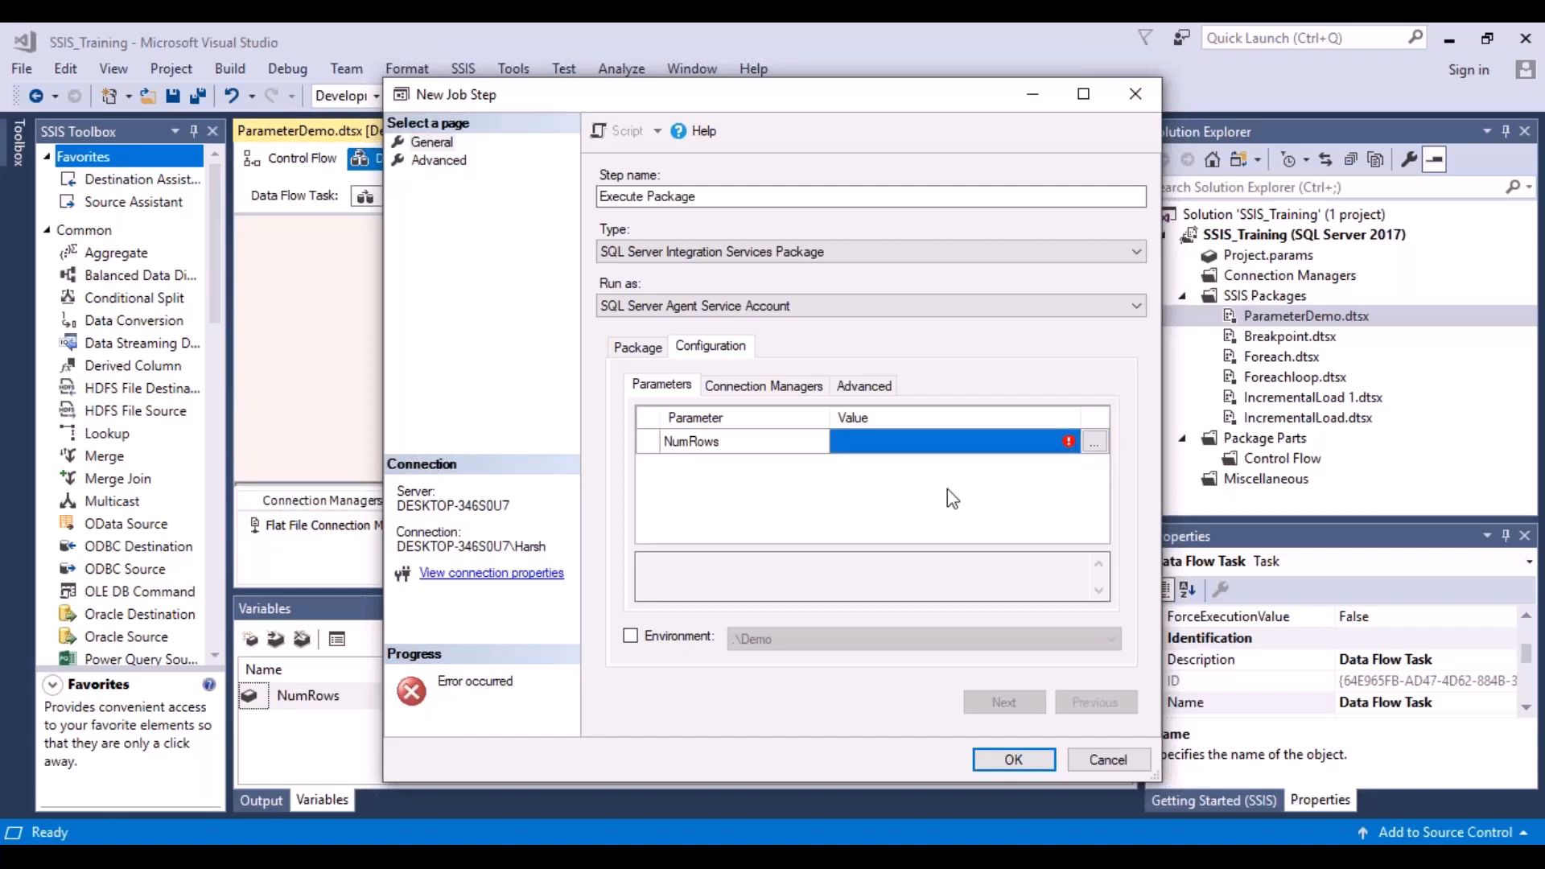
click(632, 636)
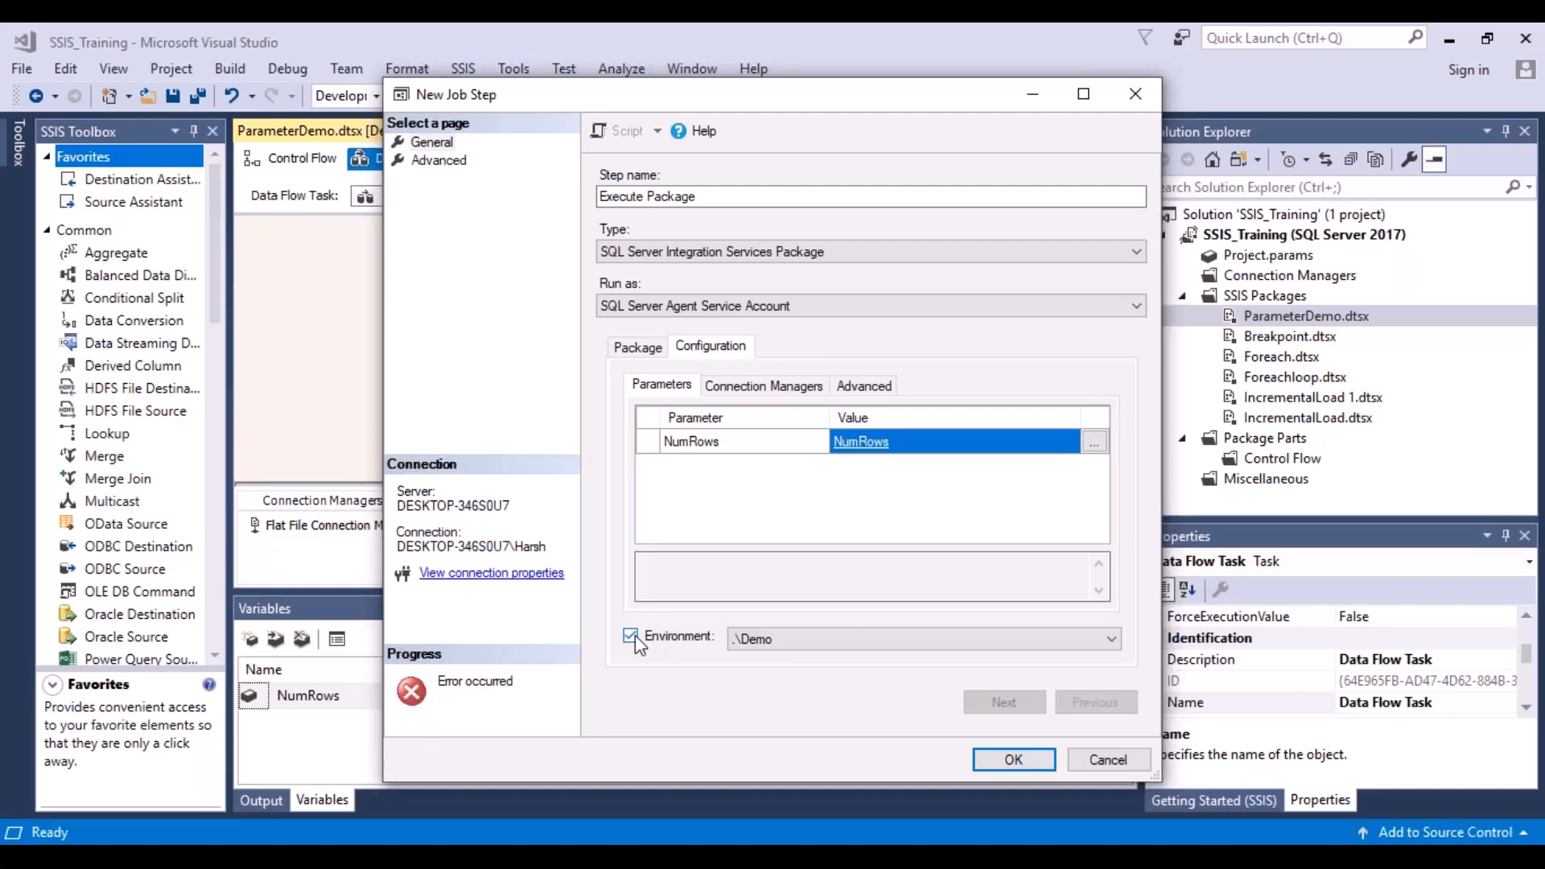
click(1112, 640)
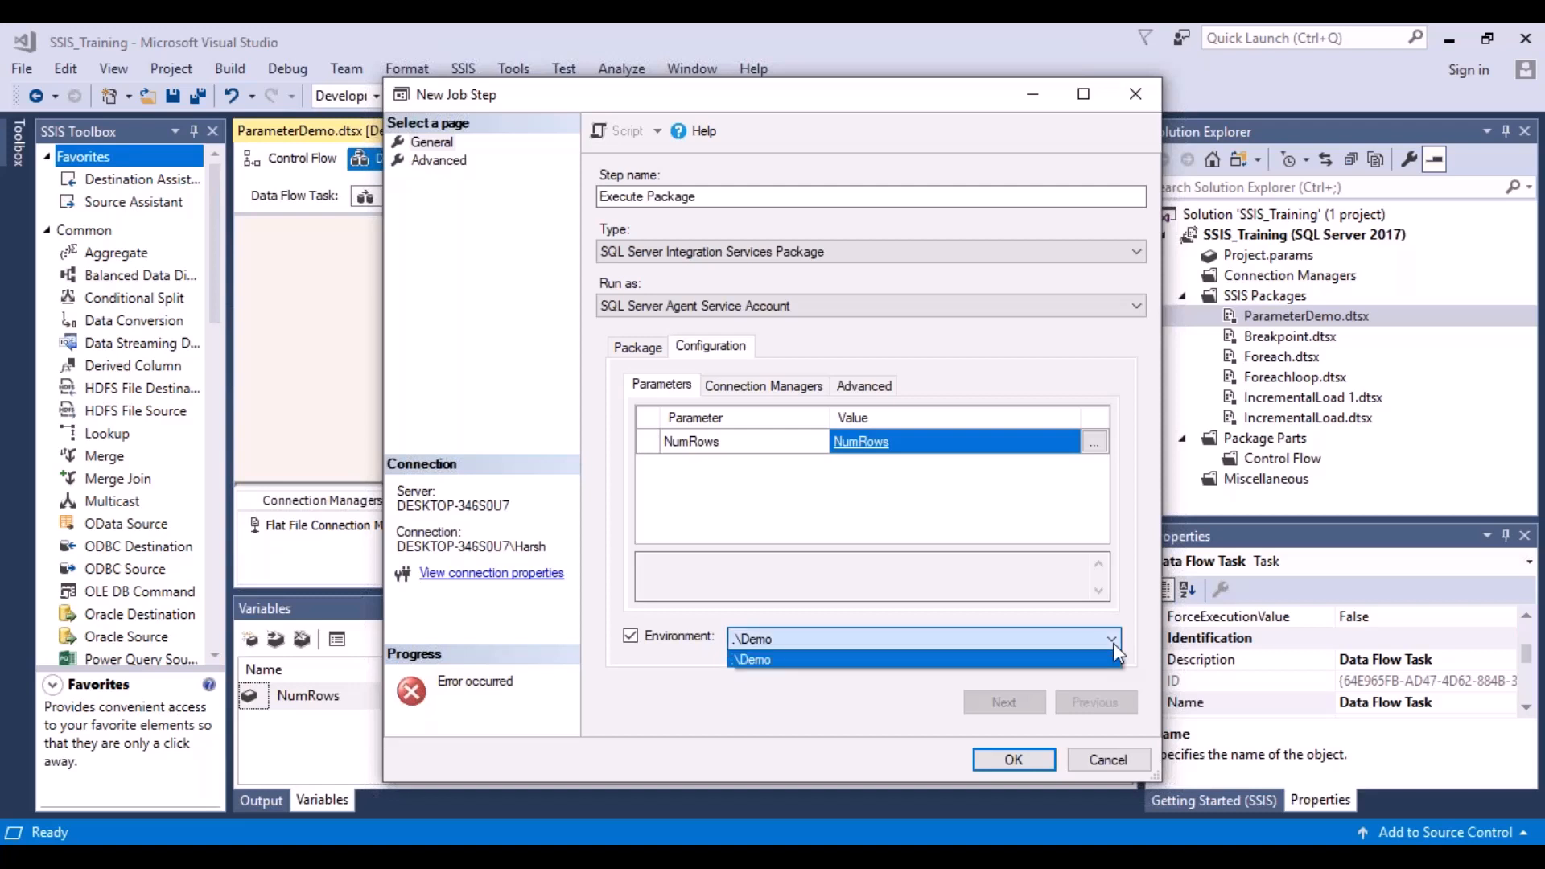
click(887, 659)
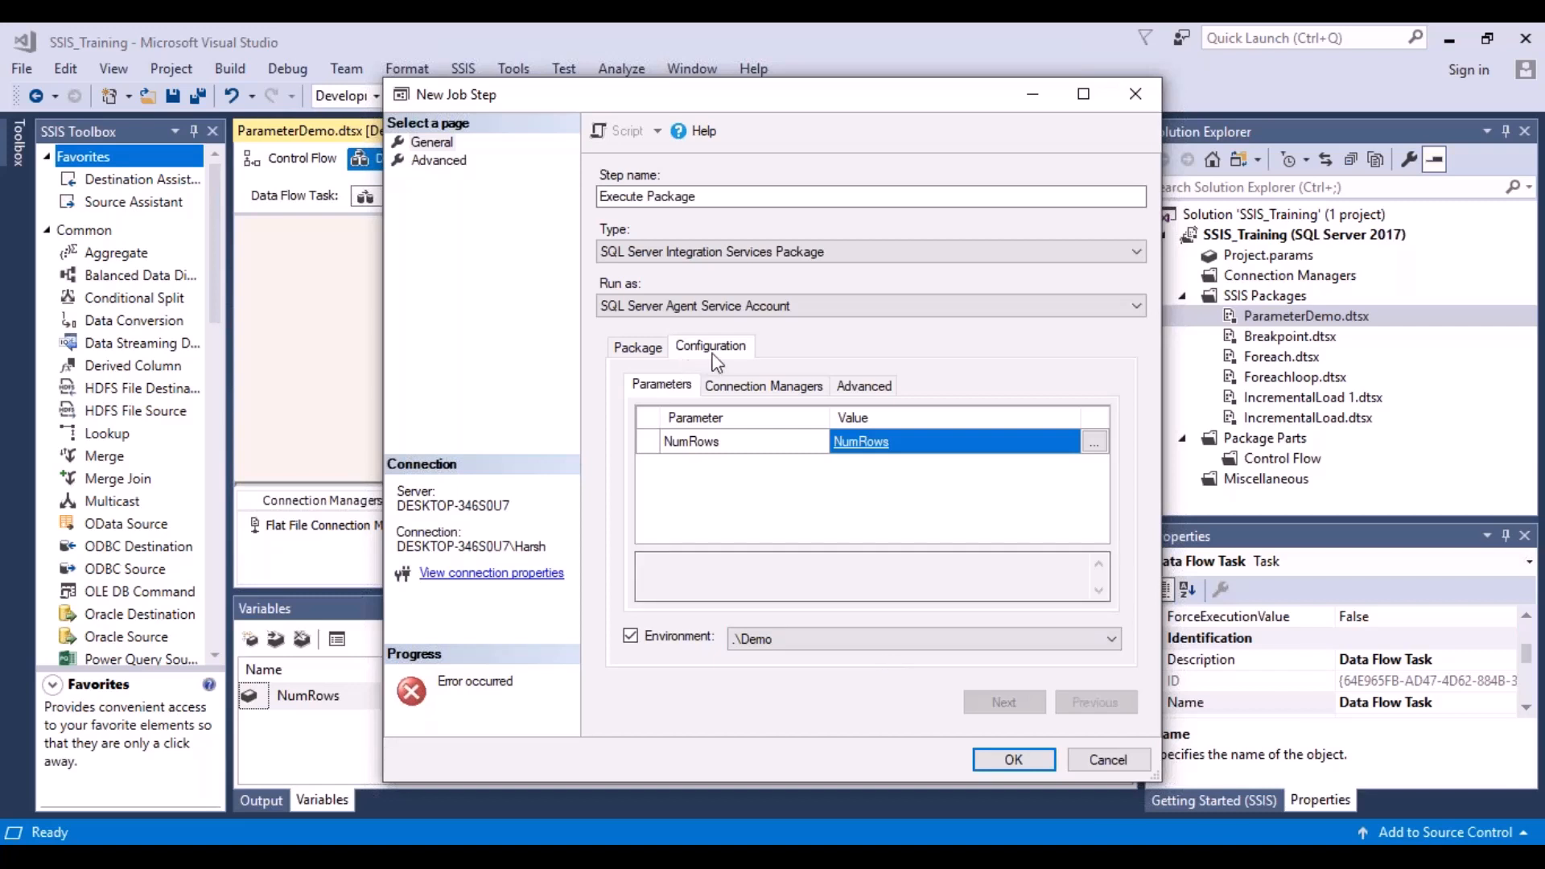
- Recheck the package settings, then save the Execute Package step and the Demo job
click(639, 348)
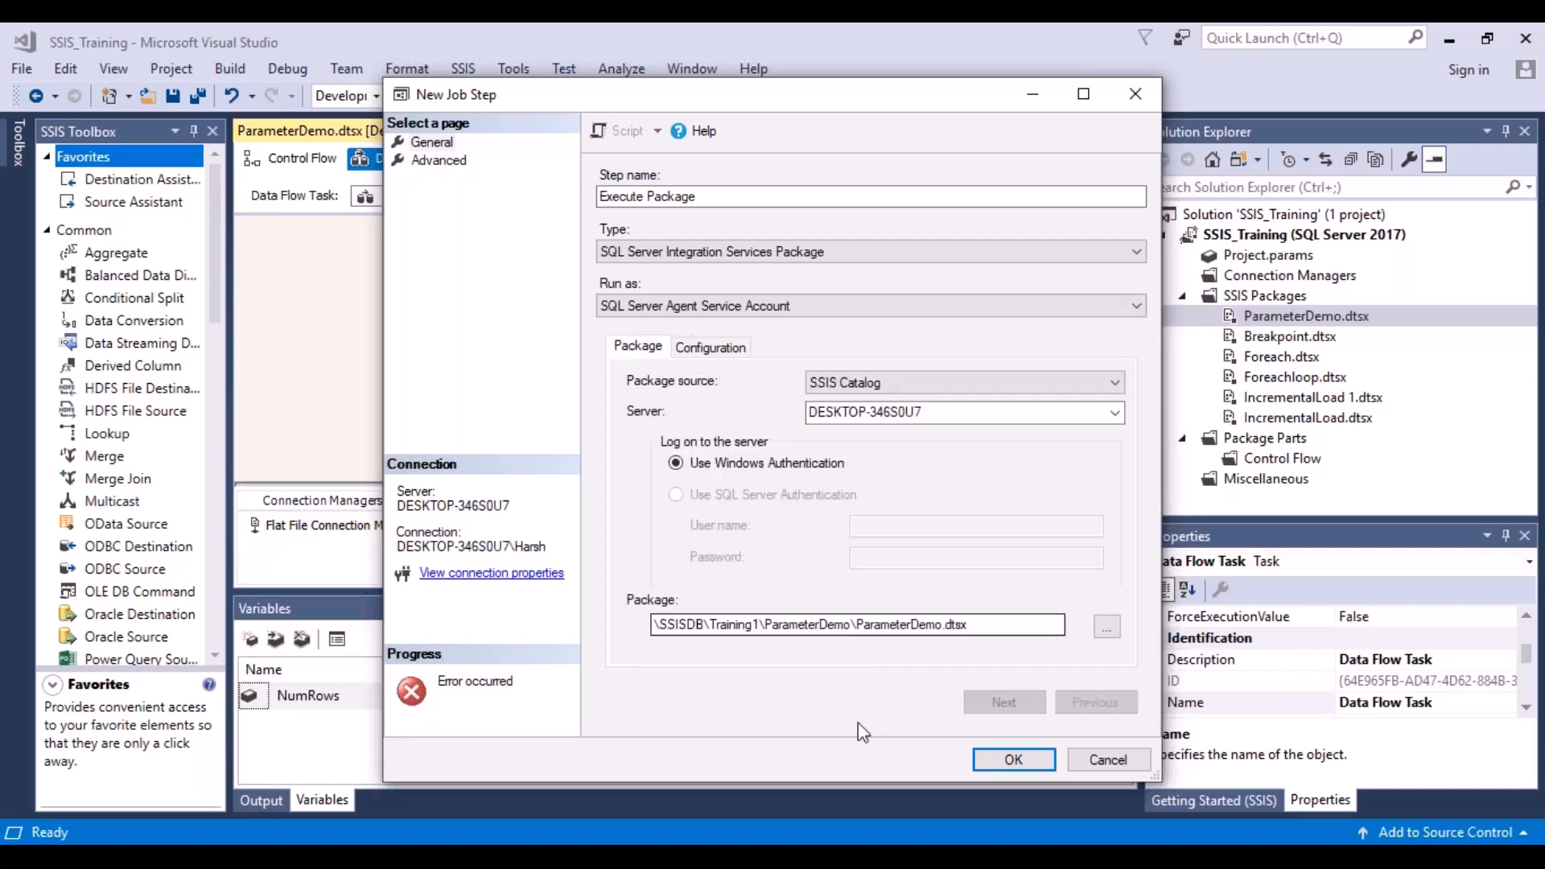
click(1019, 761)
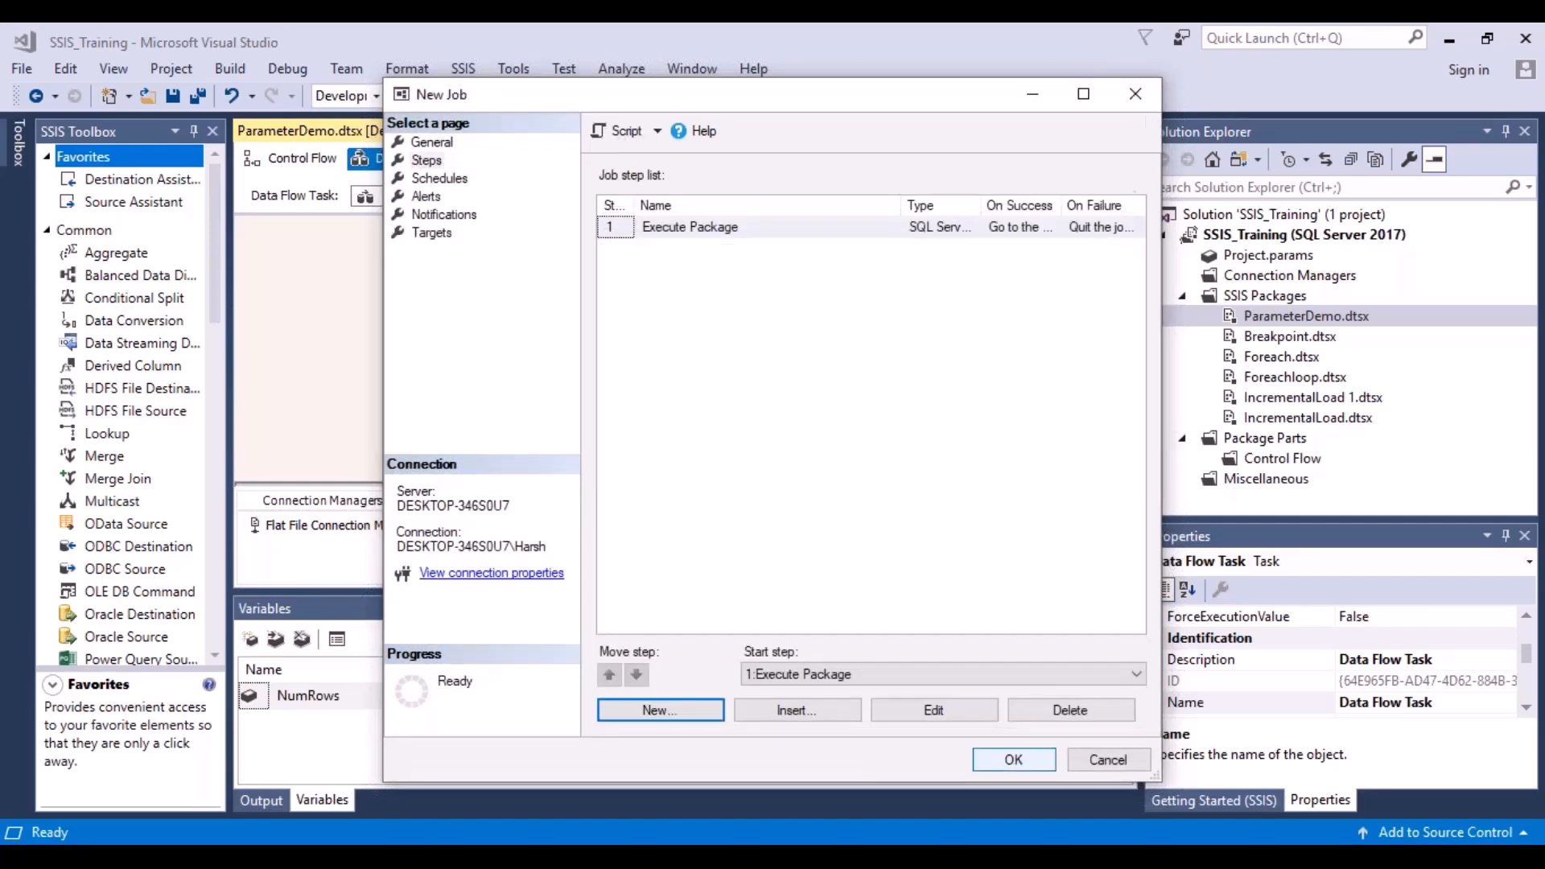
click(1015, 761)
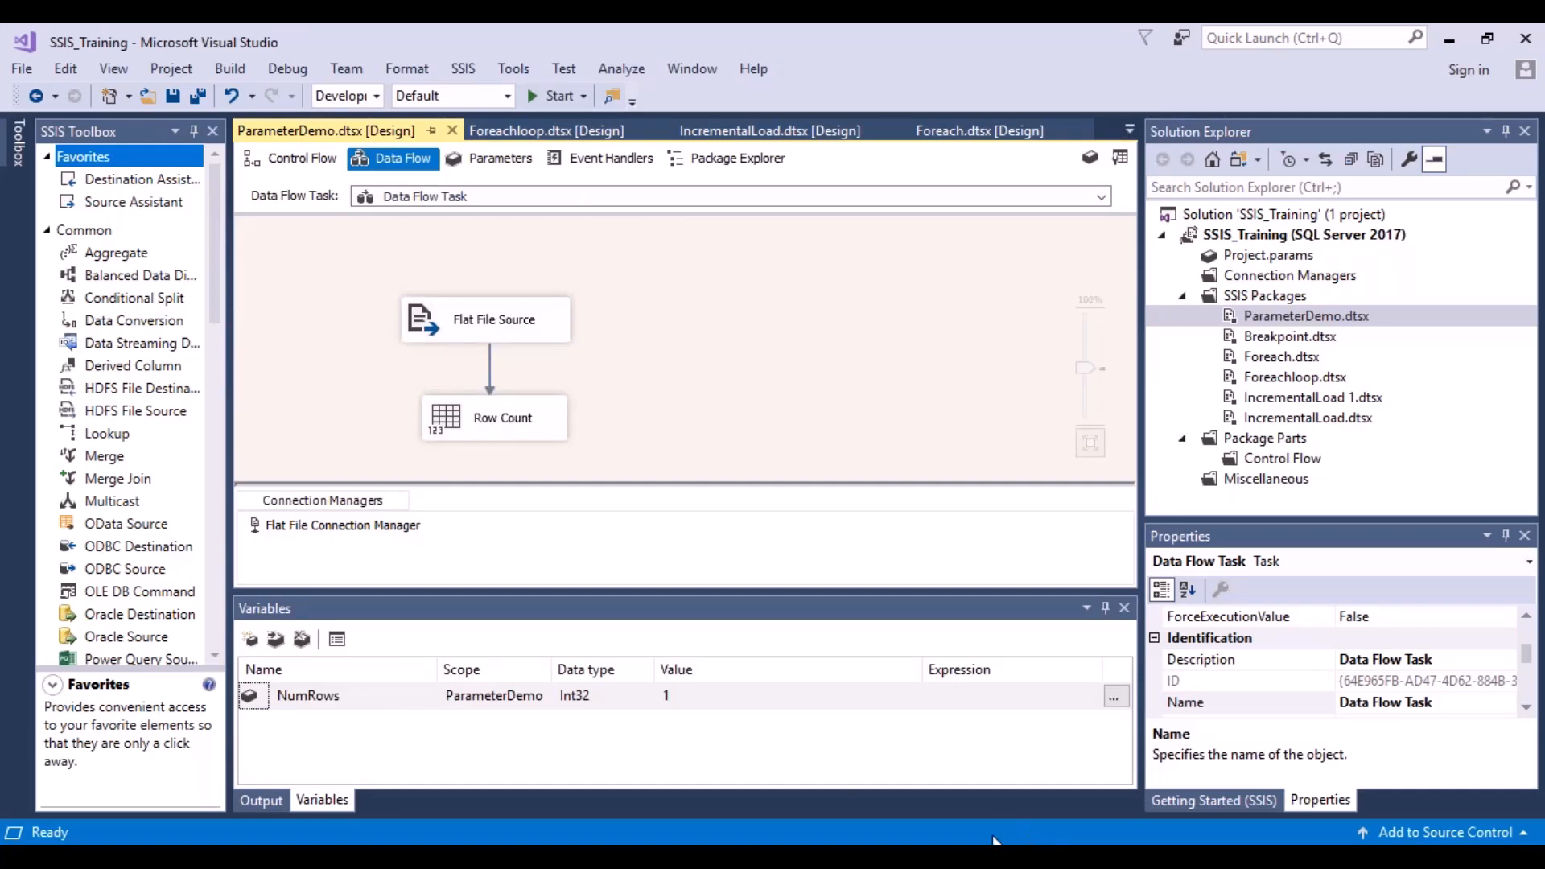
- Switch to SQL Server Management Studio and create a weekly recurring SQL Server Agent schedule named Demo_Schedule with the default timing
key(alt+Tab)
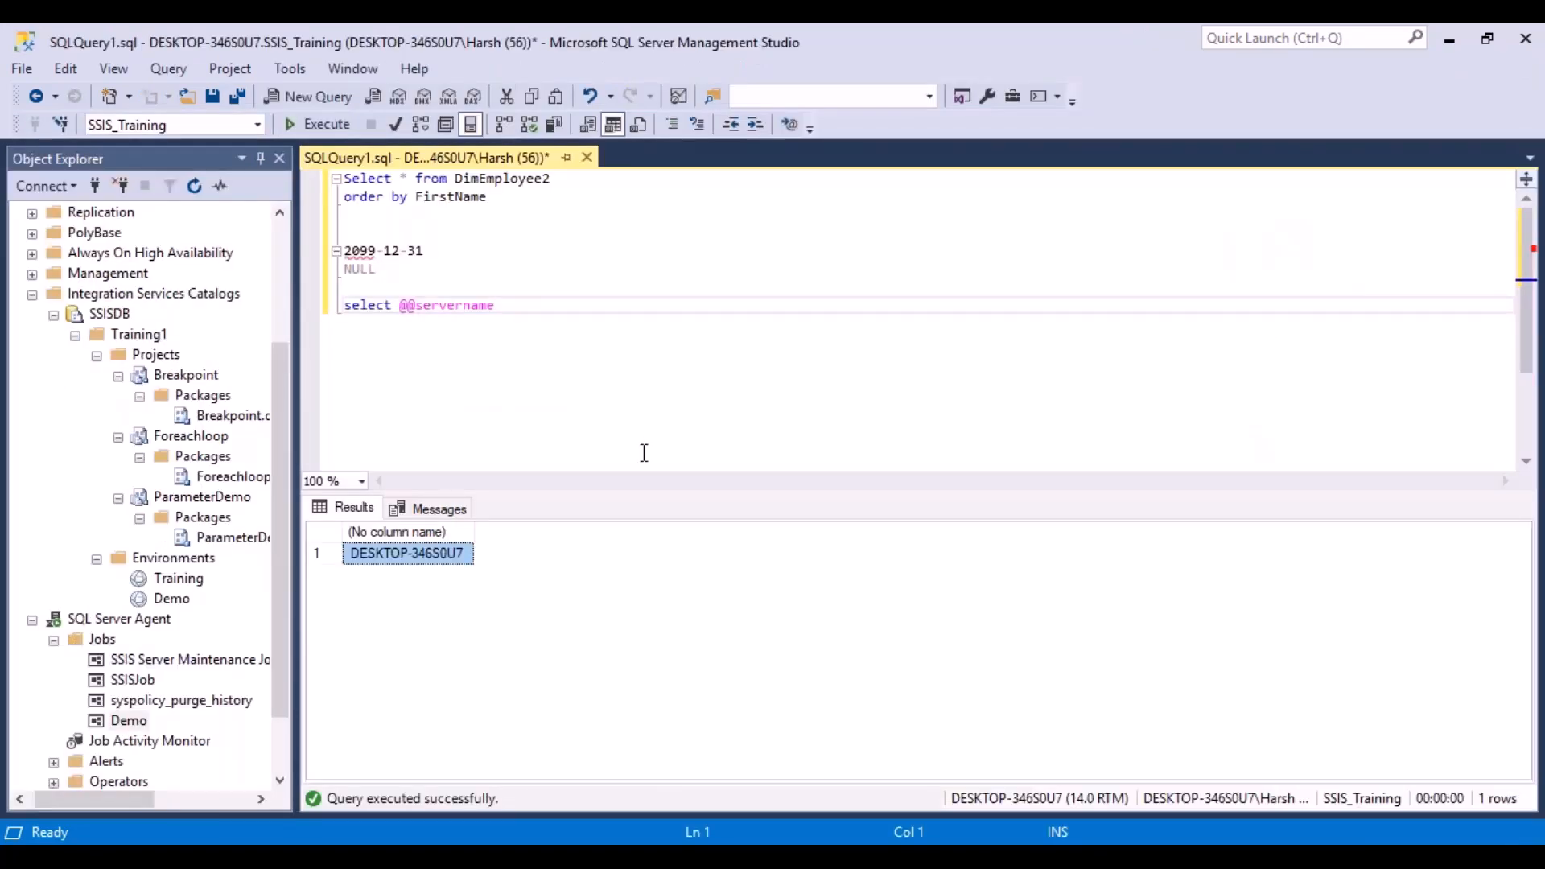
drag(279, 655, 275, 757)
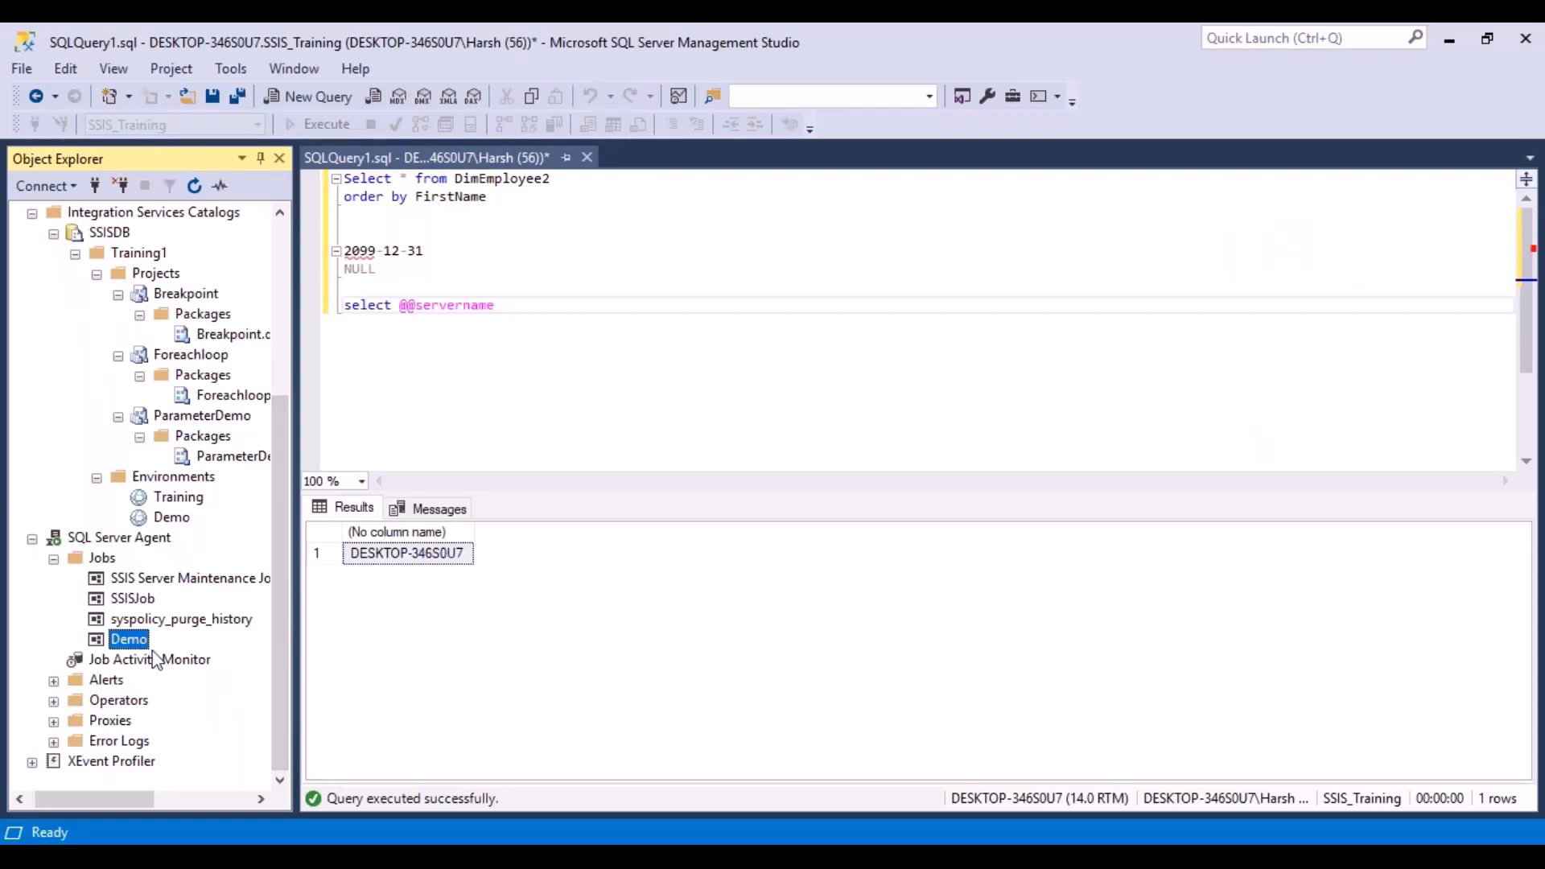
click(126, 542)
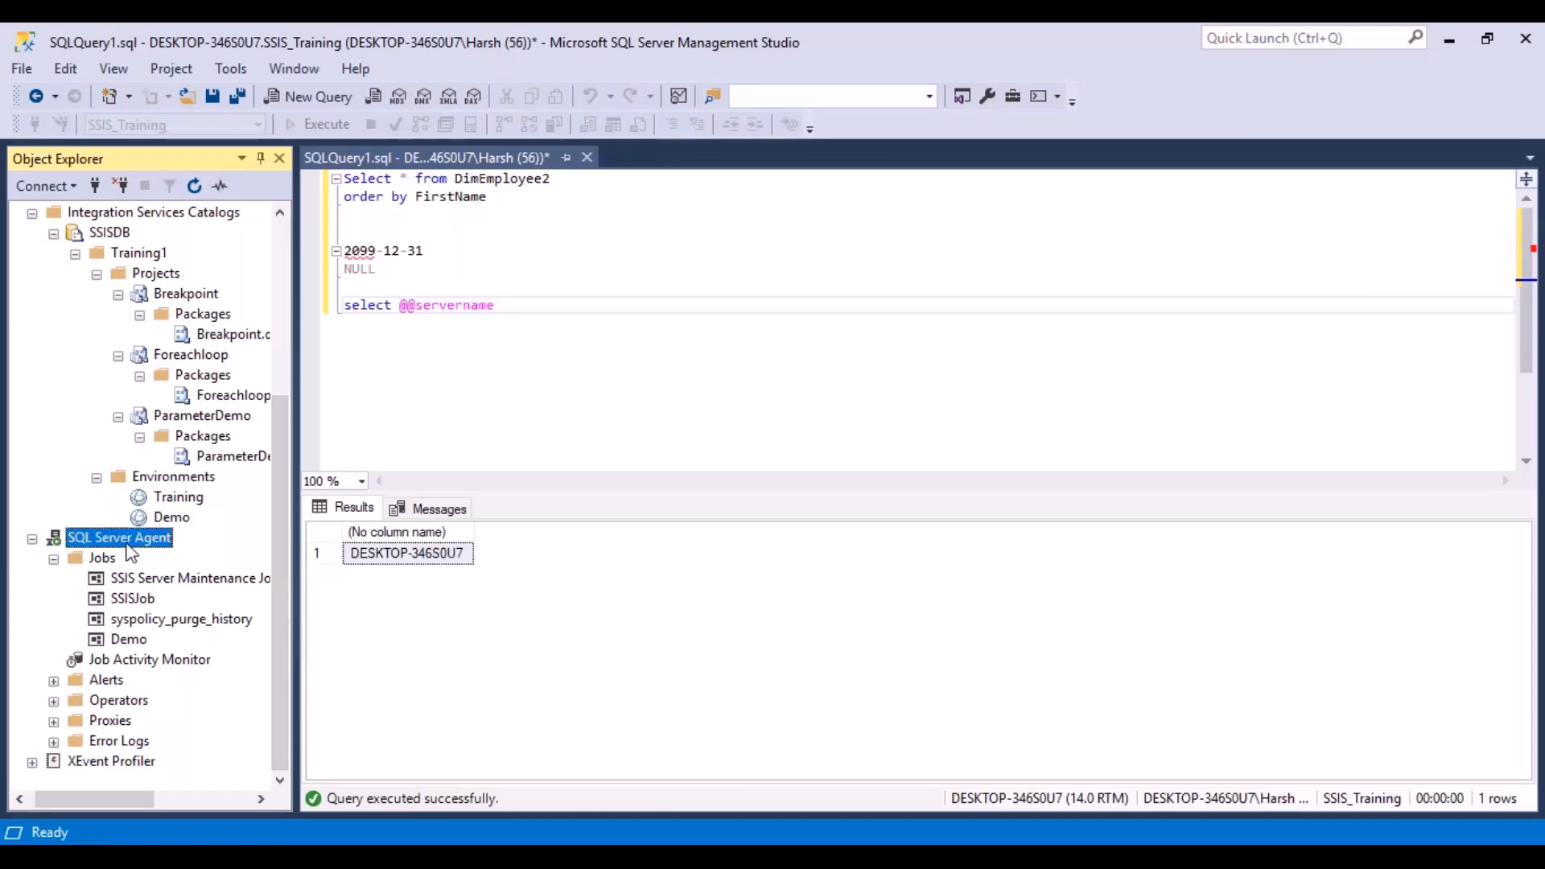
right_click(131, 553)
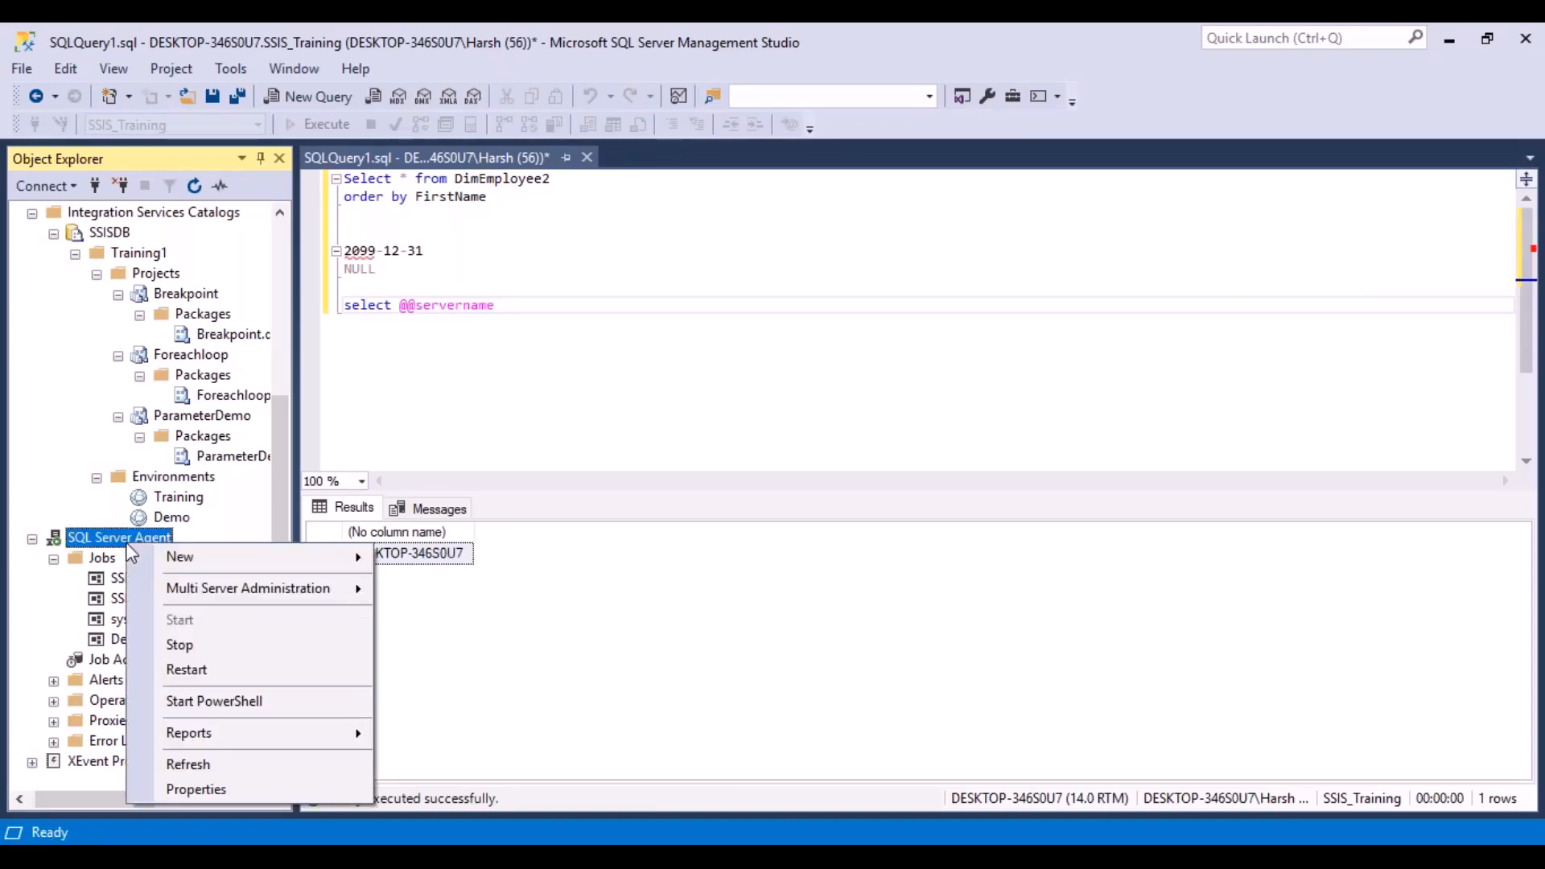
mouse_move(184, 558)
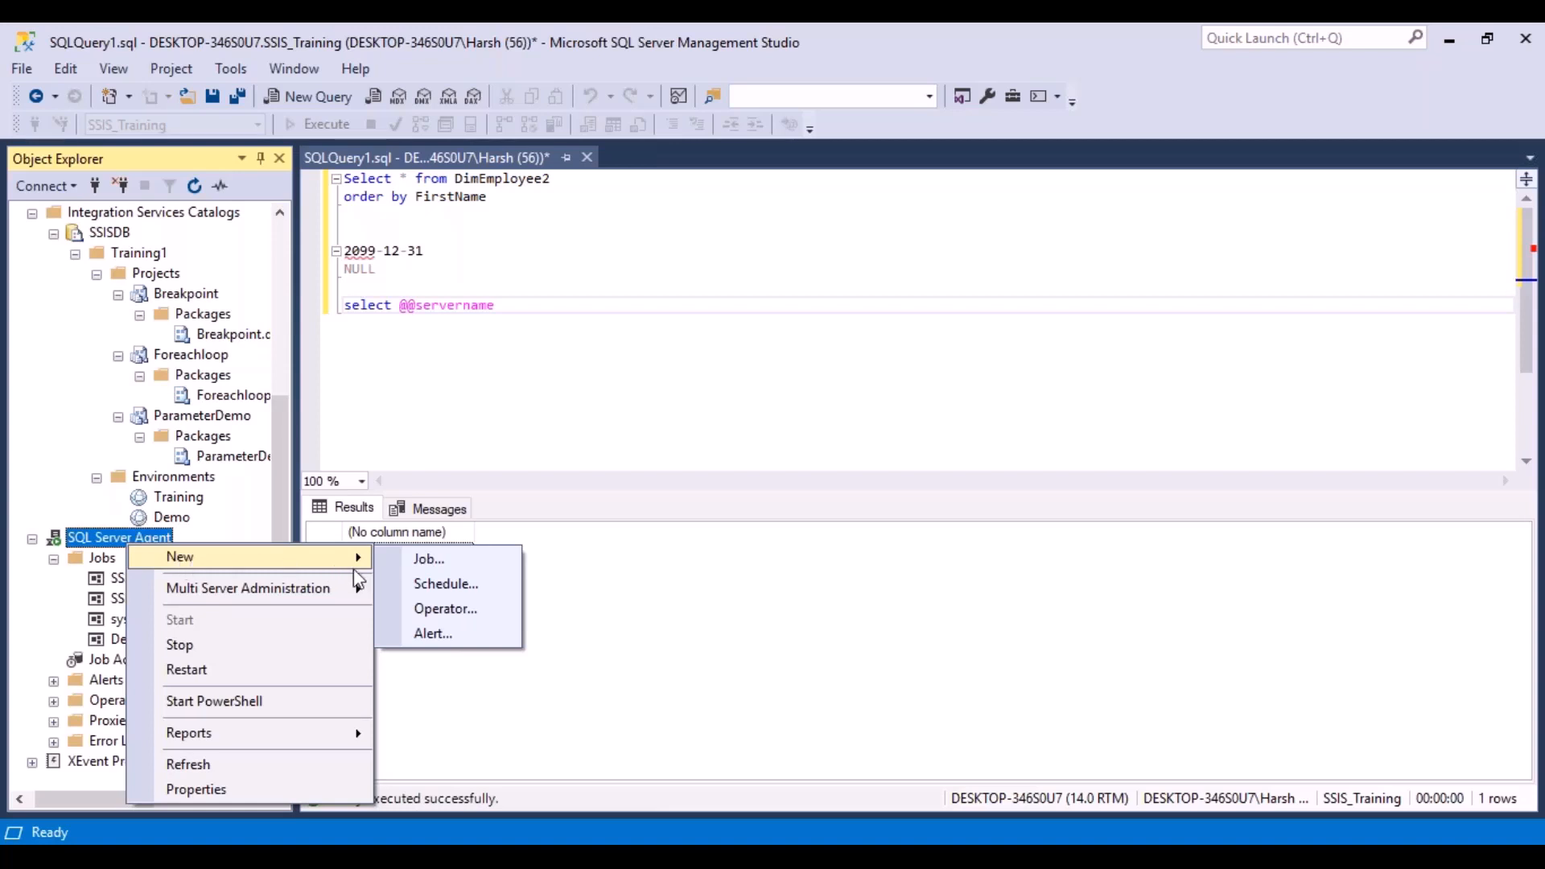
click(451, 585)
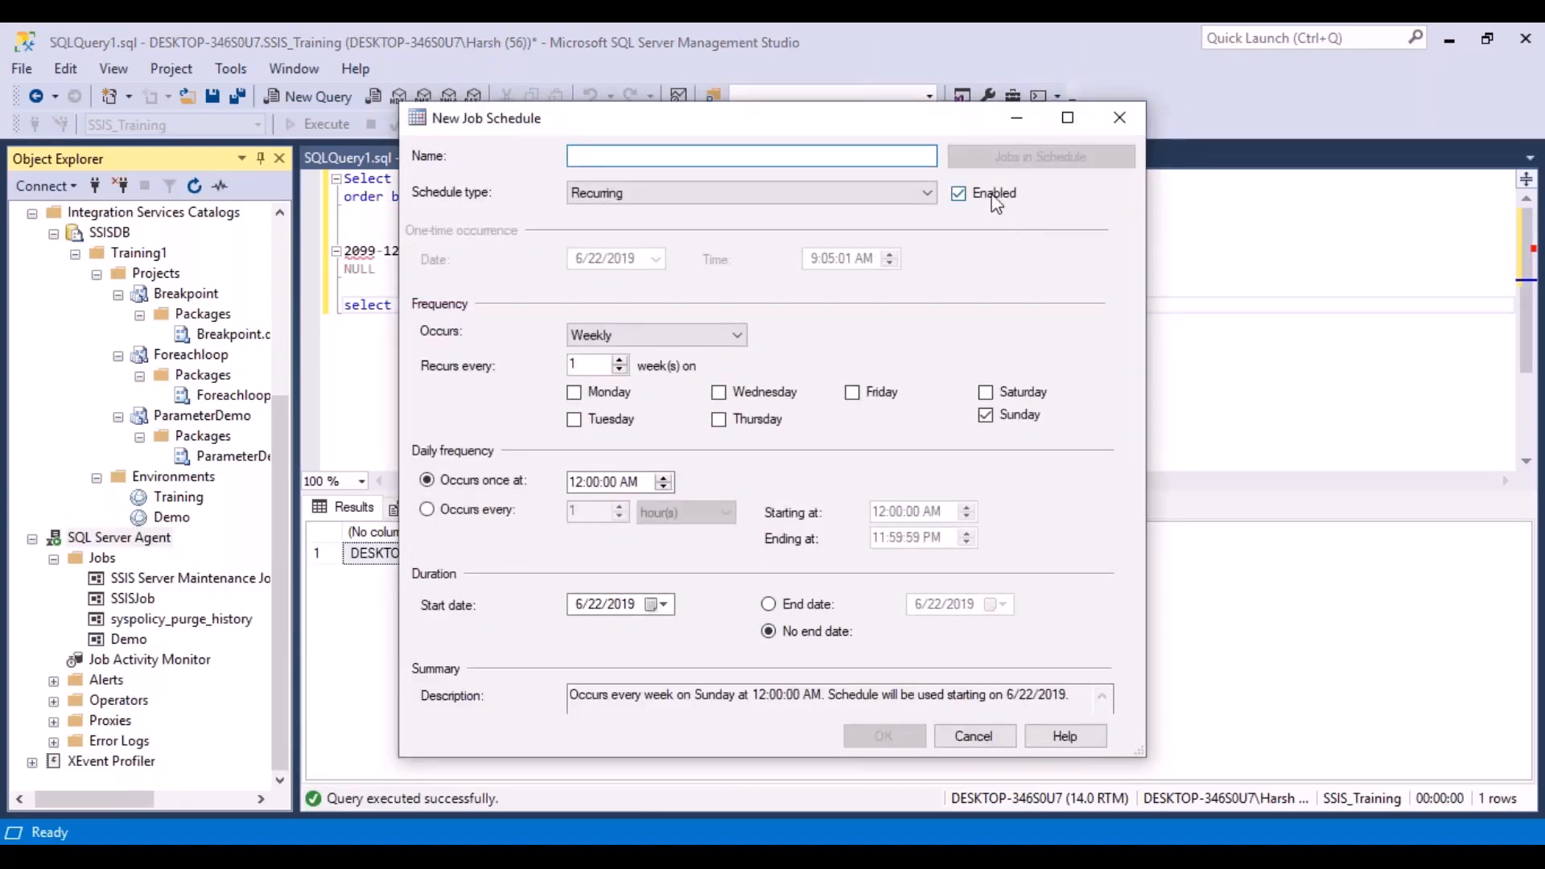
click(905, 154)
text(Demo)
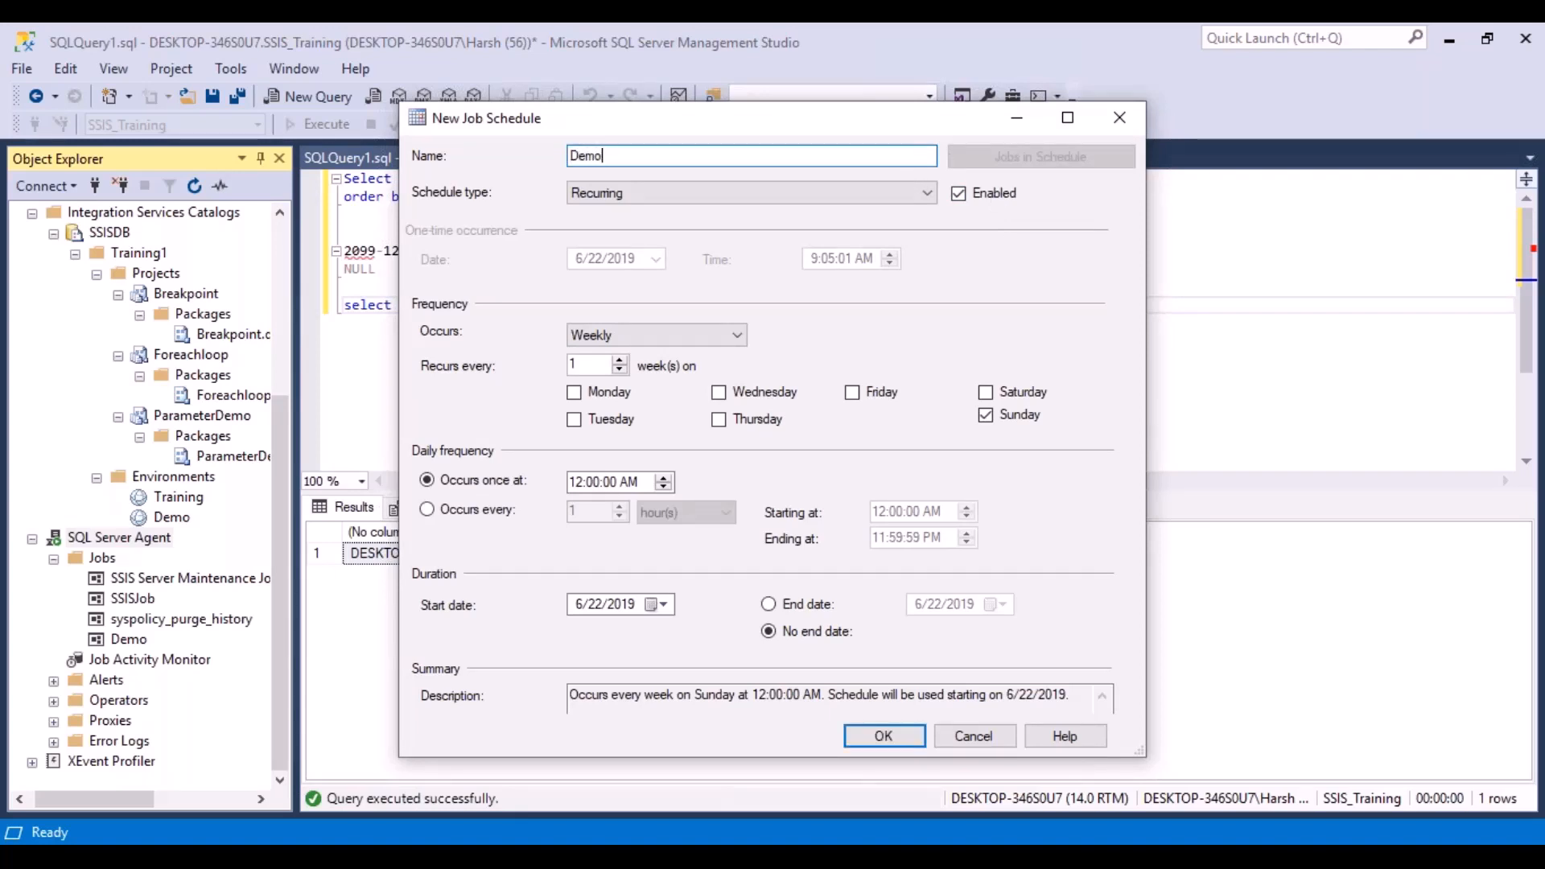
text(_Schedule)
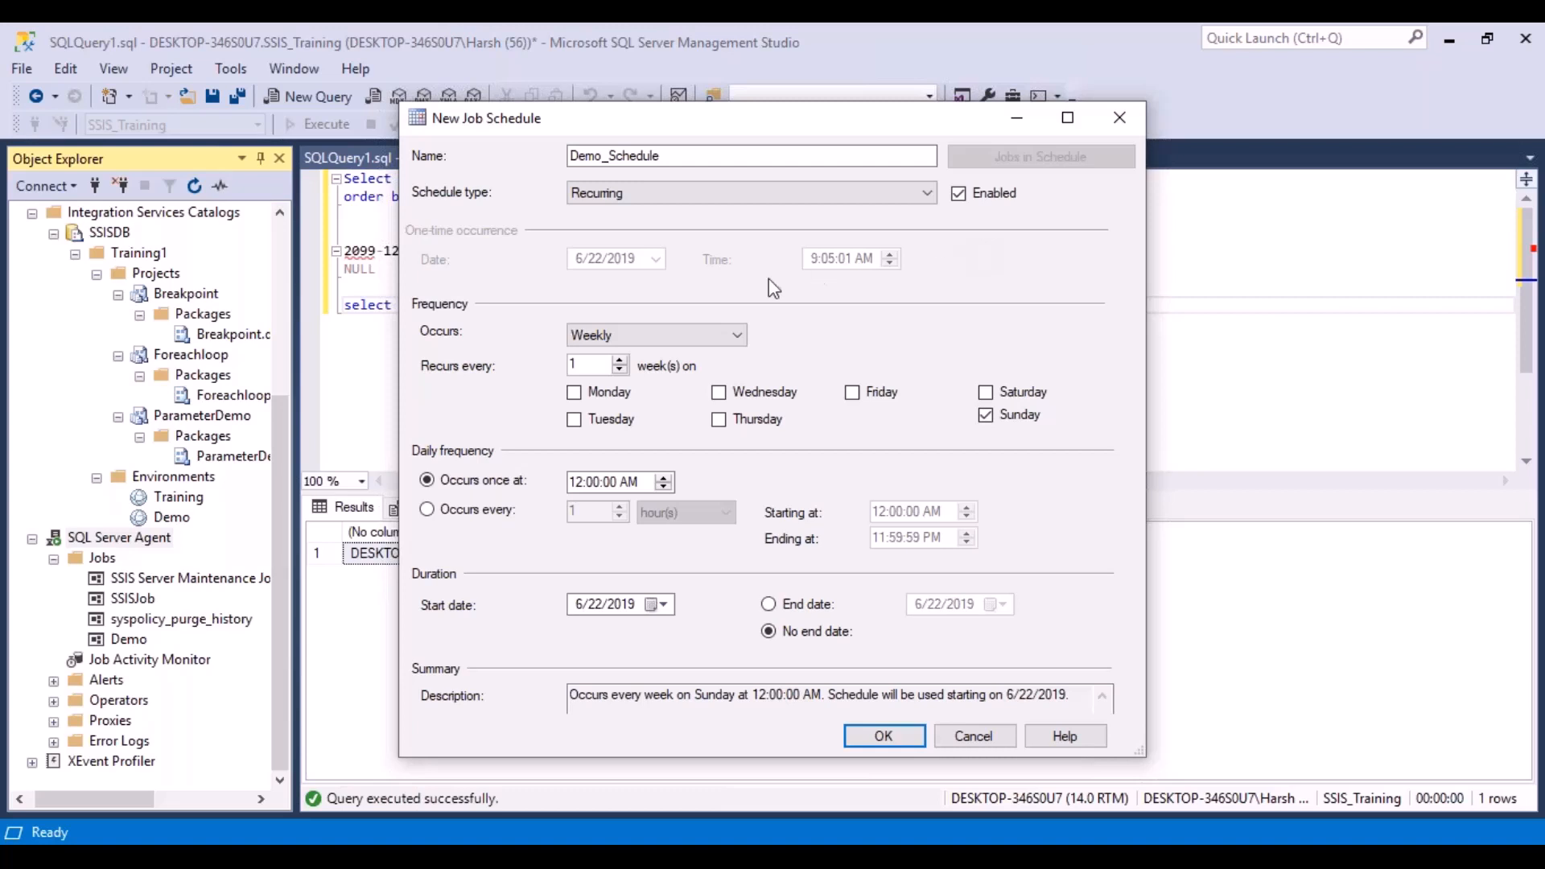
click(899, 745)
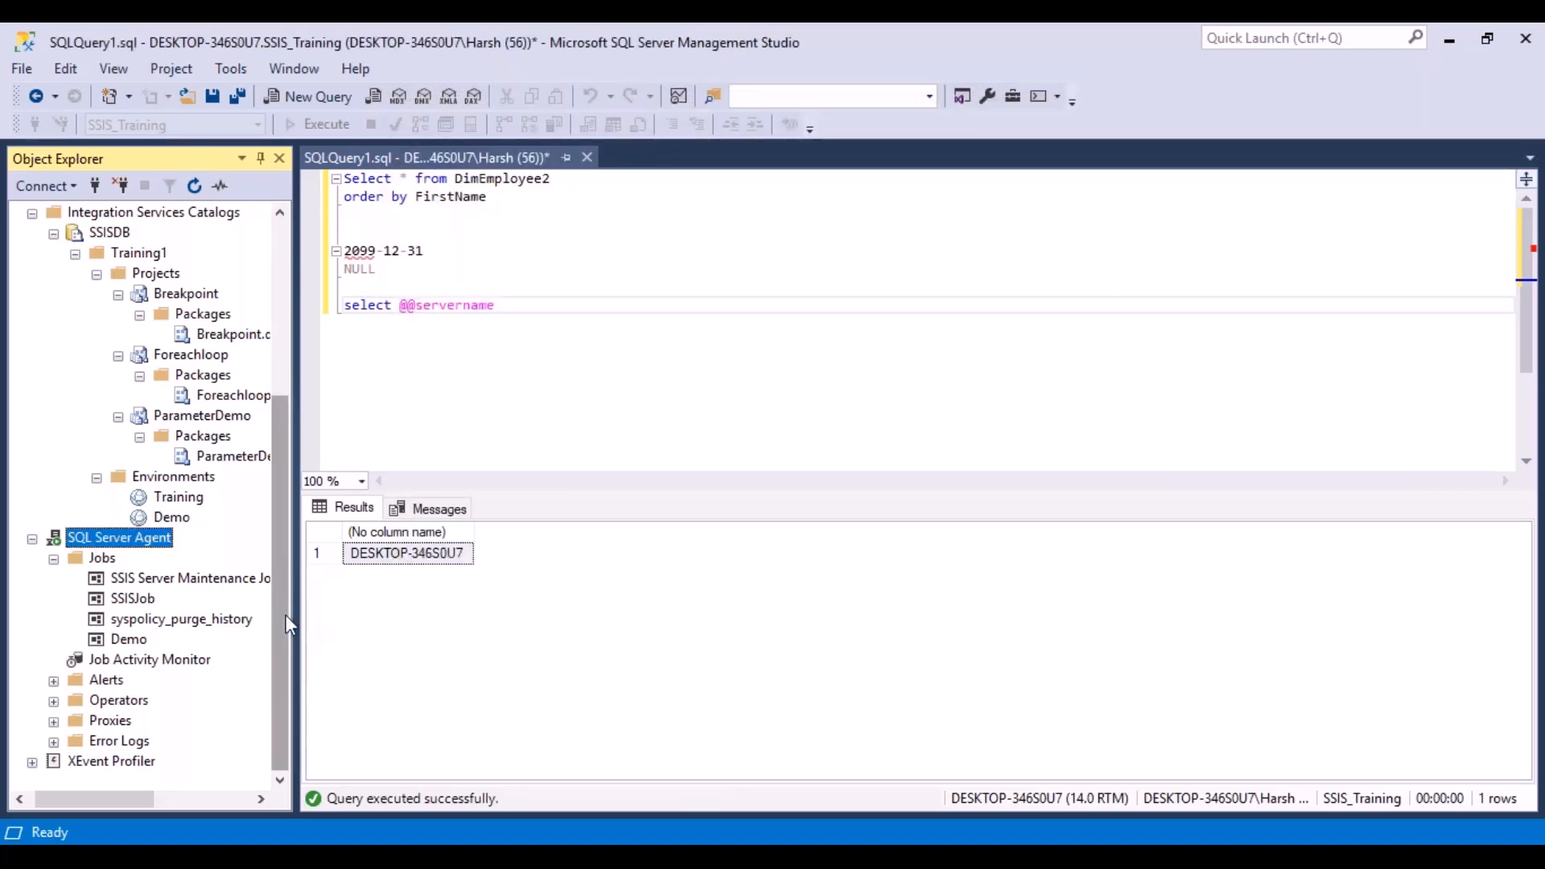
- Open the schedule management window for the SQL Server Agent jobs and select Demo_Schedule
click(193, 661)
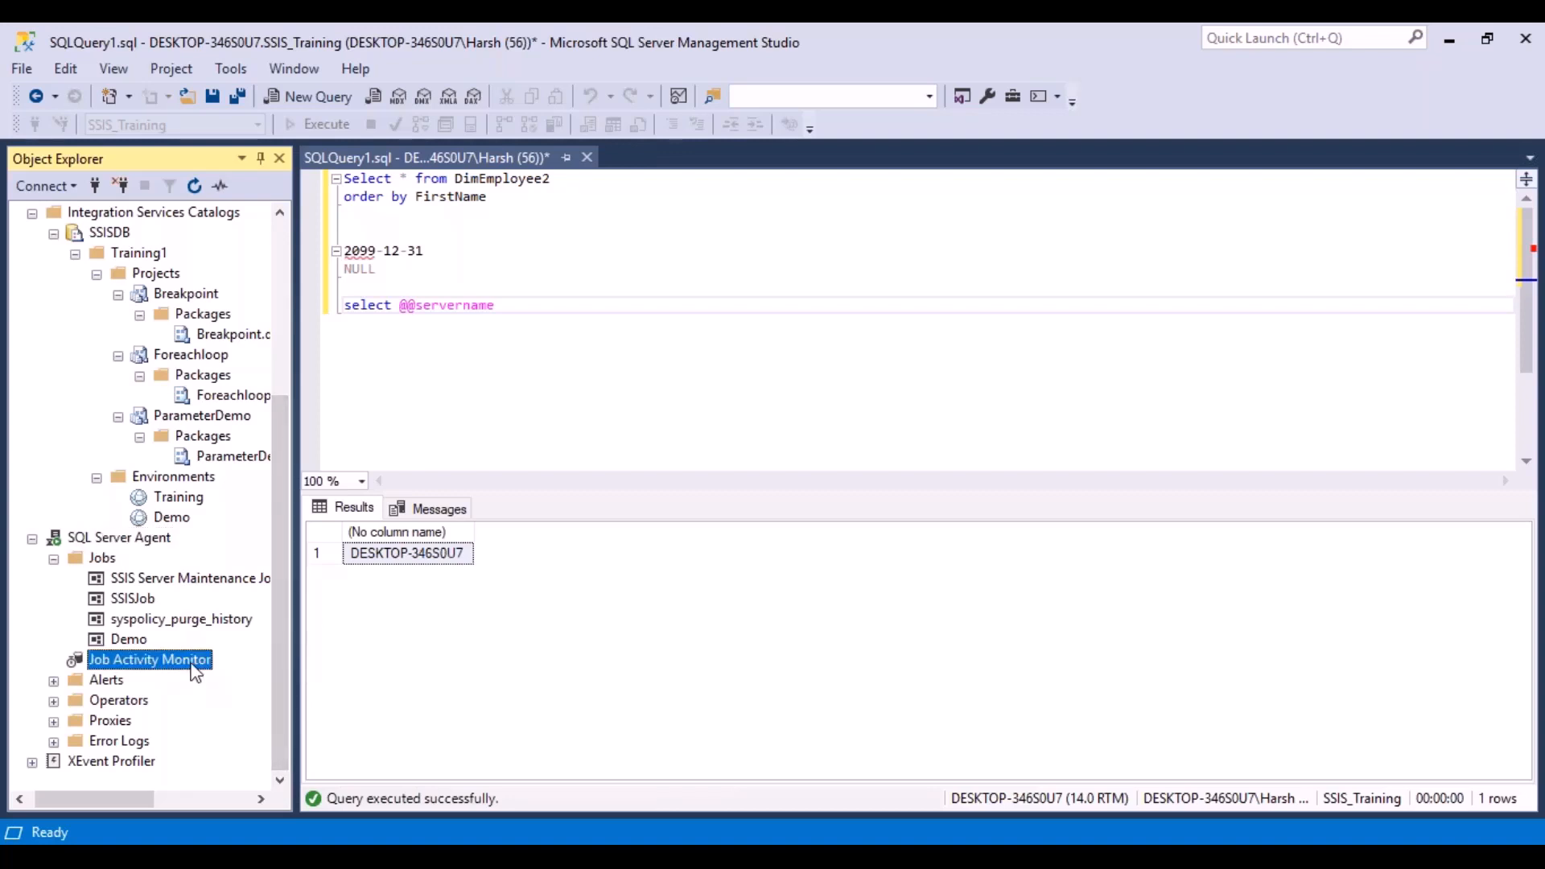
right_click(193, 668)
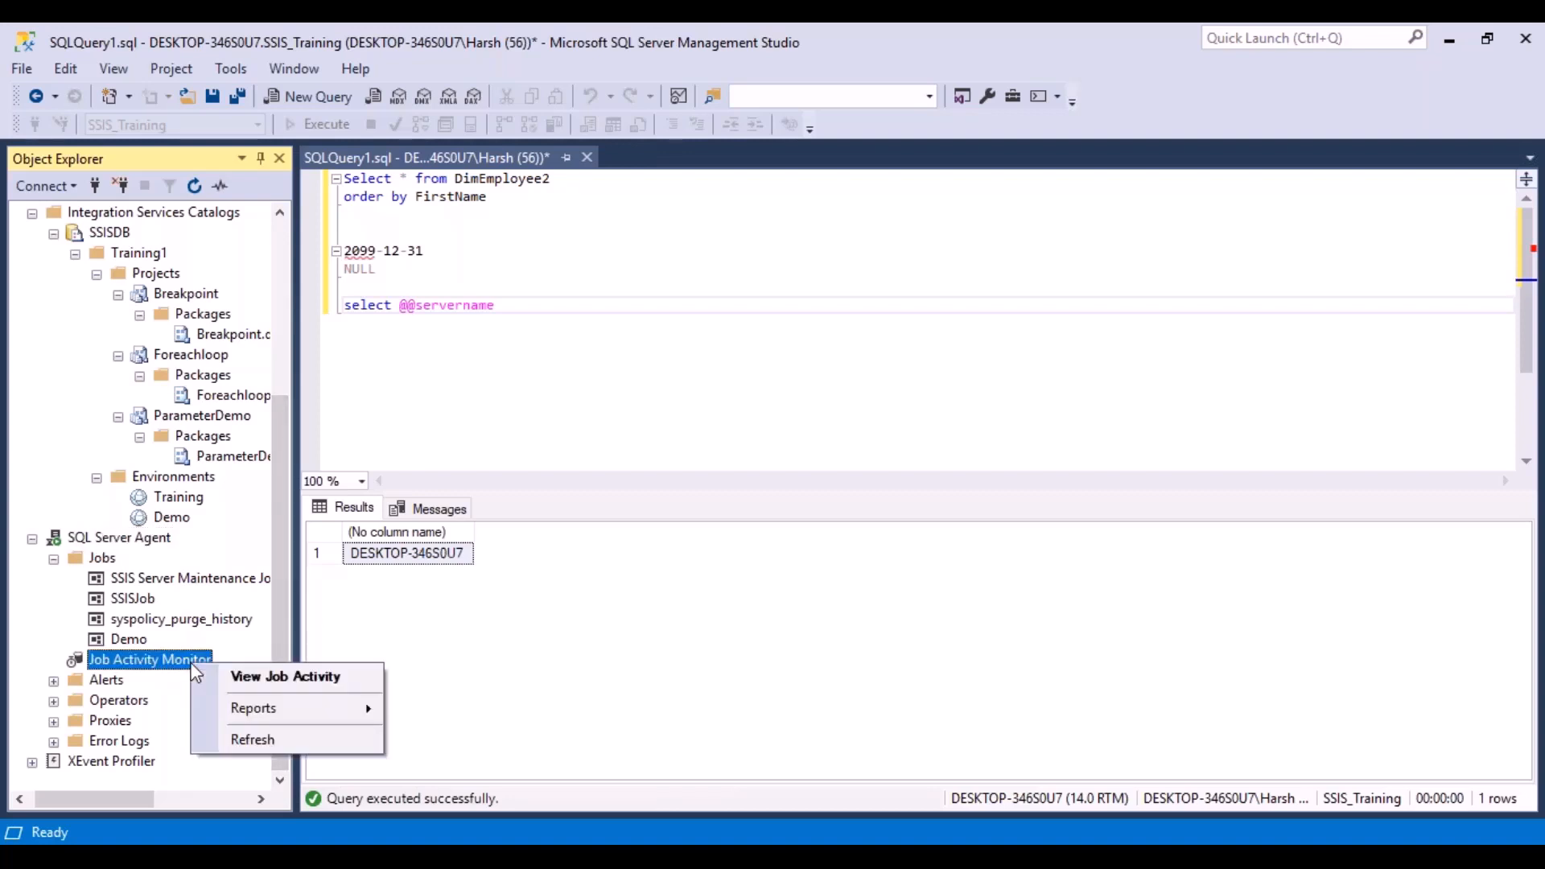
click(112, 563)
right_click(110, 563)
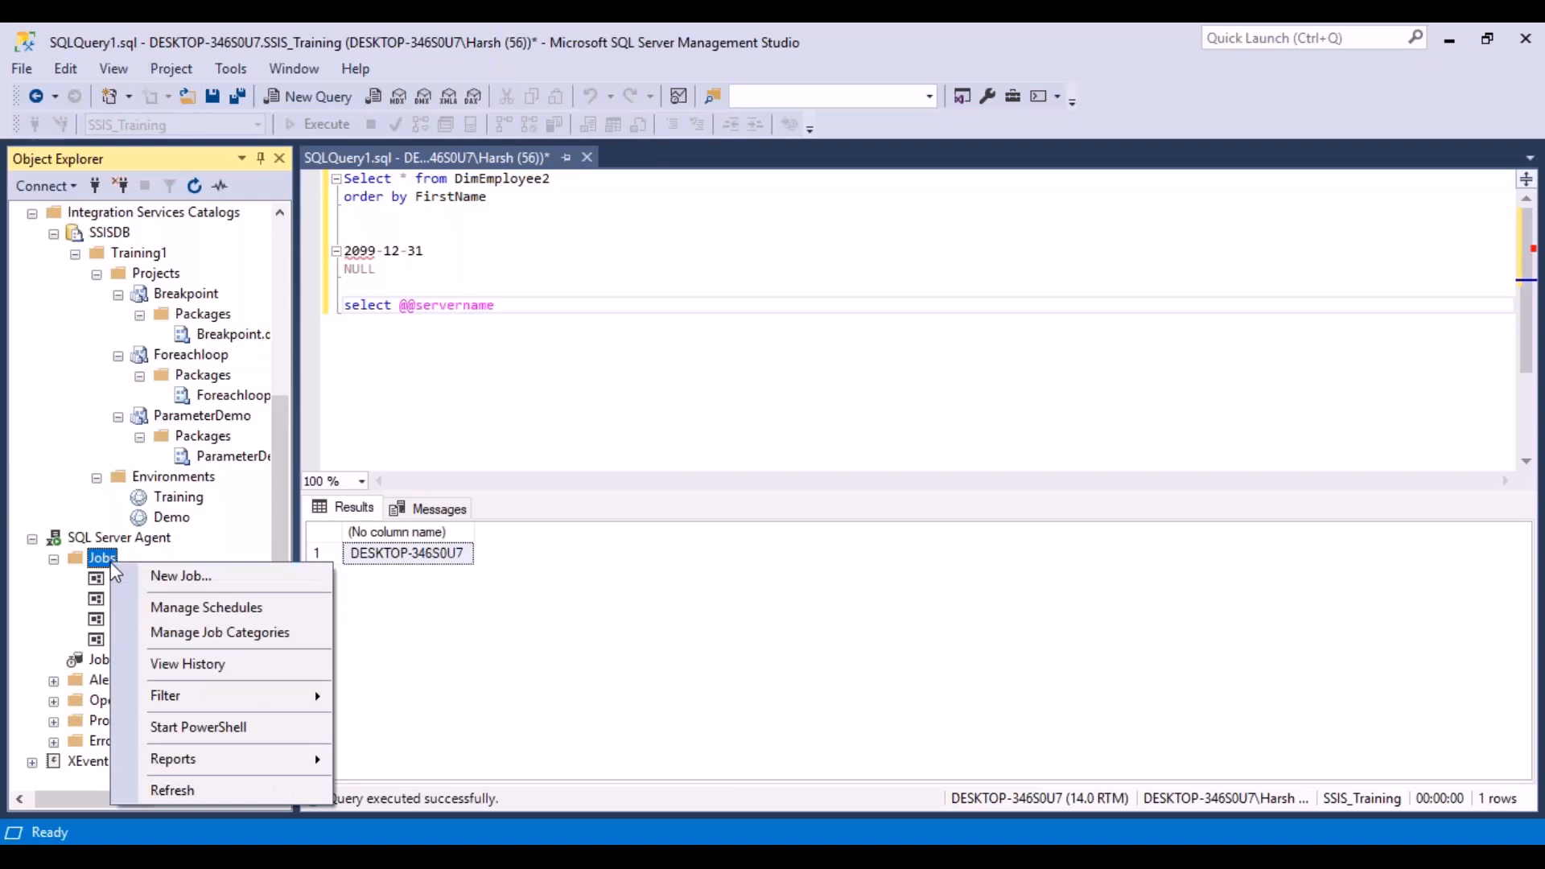
click(225, 606)
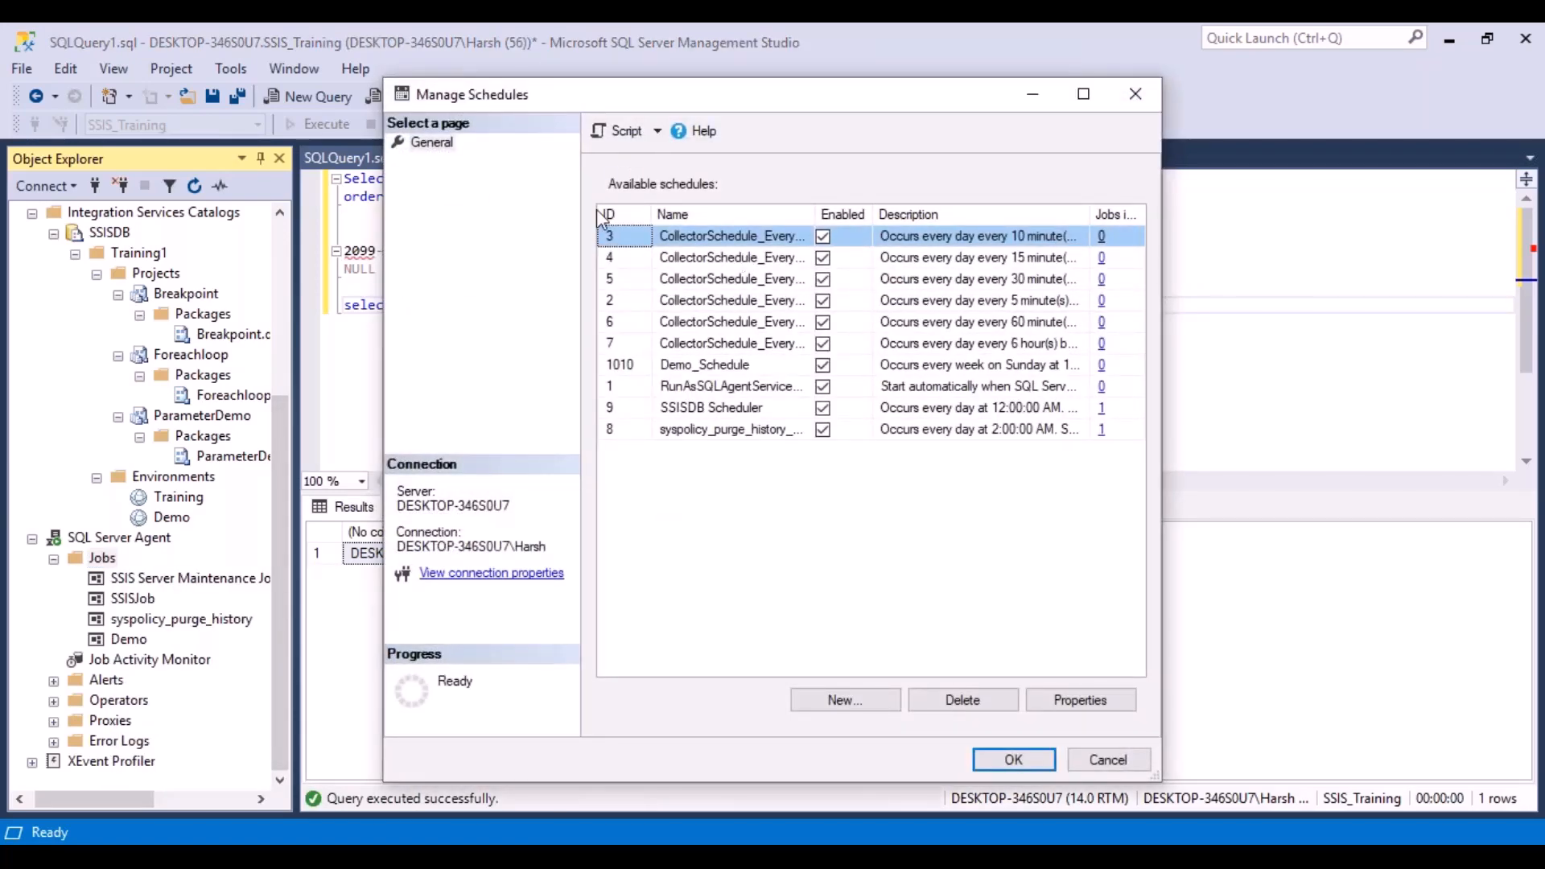
click(755, 408)
click(717, 363)
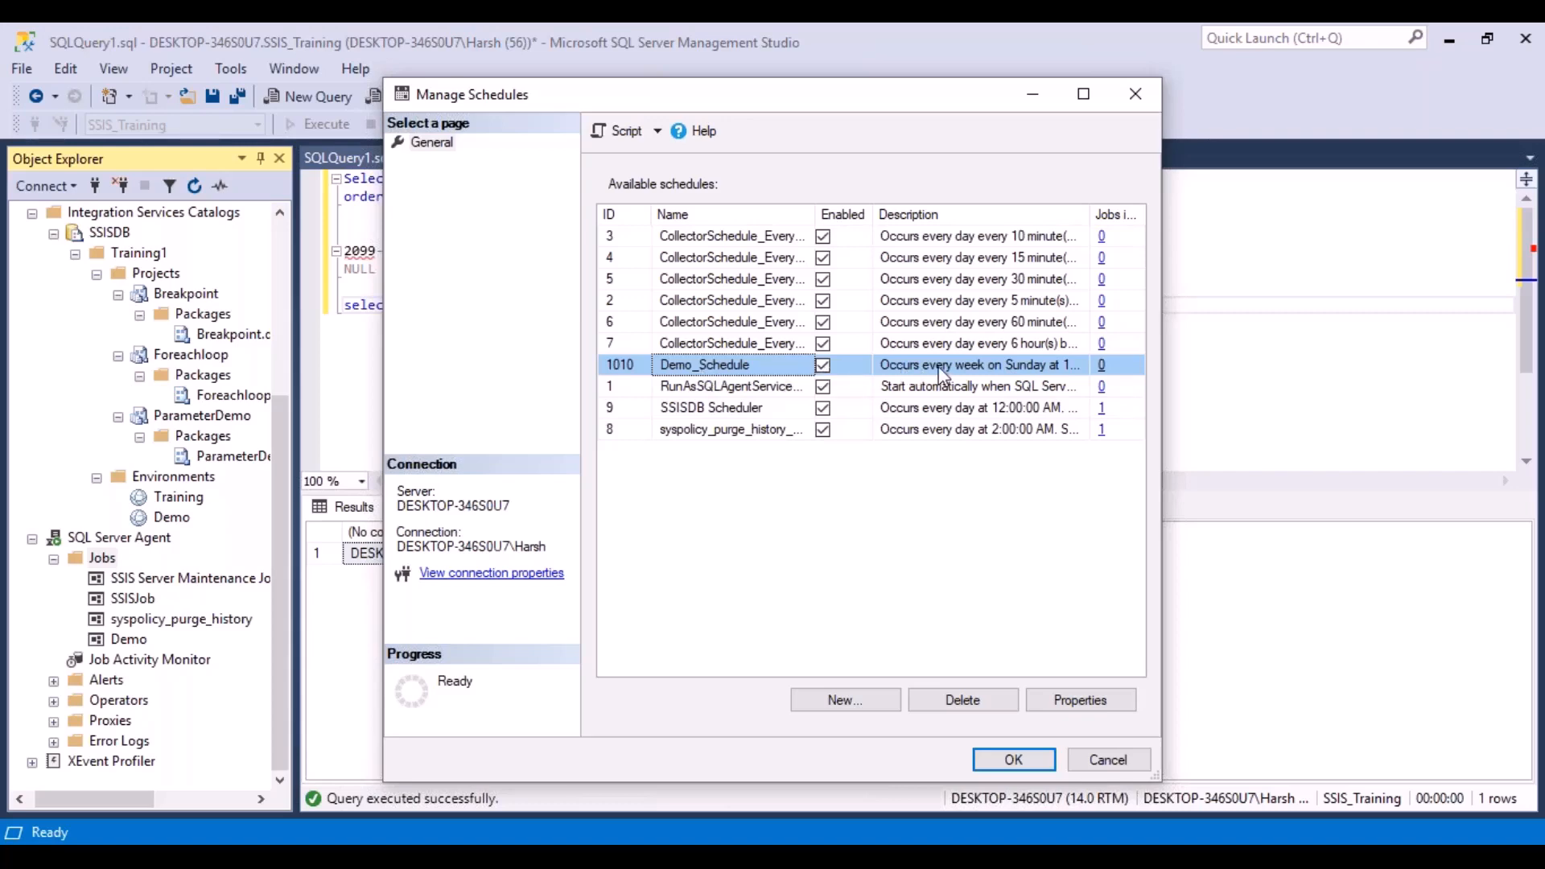
- Examine Demo_Schedule's properties, including its referencing jobs, schedule type and frequency options, and leave them without saving
click(1094, 705)
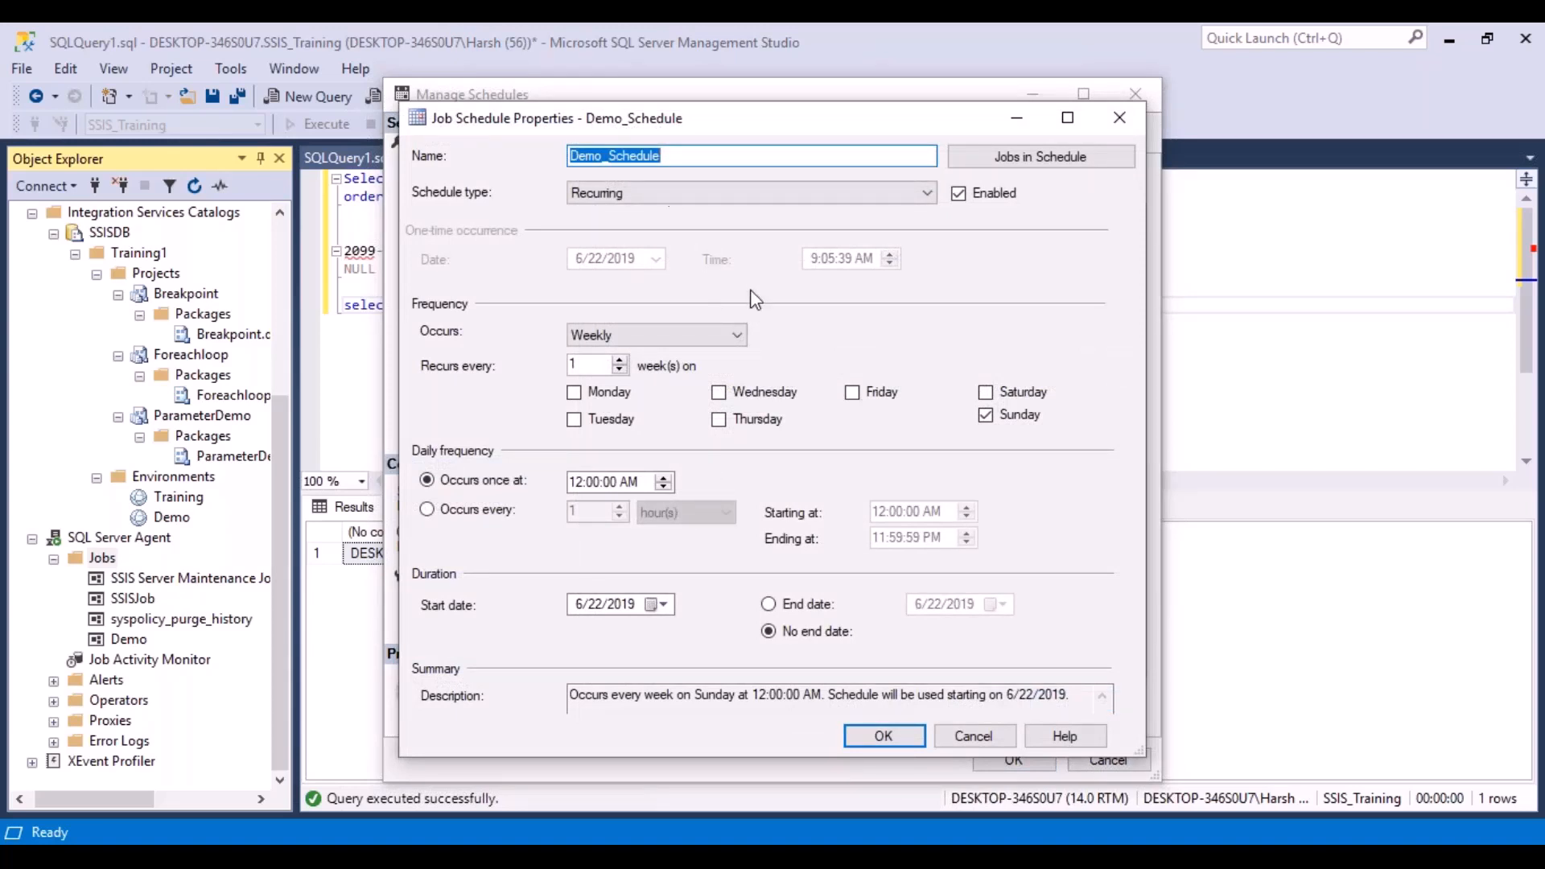
click(1006, 163)
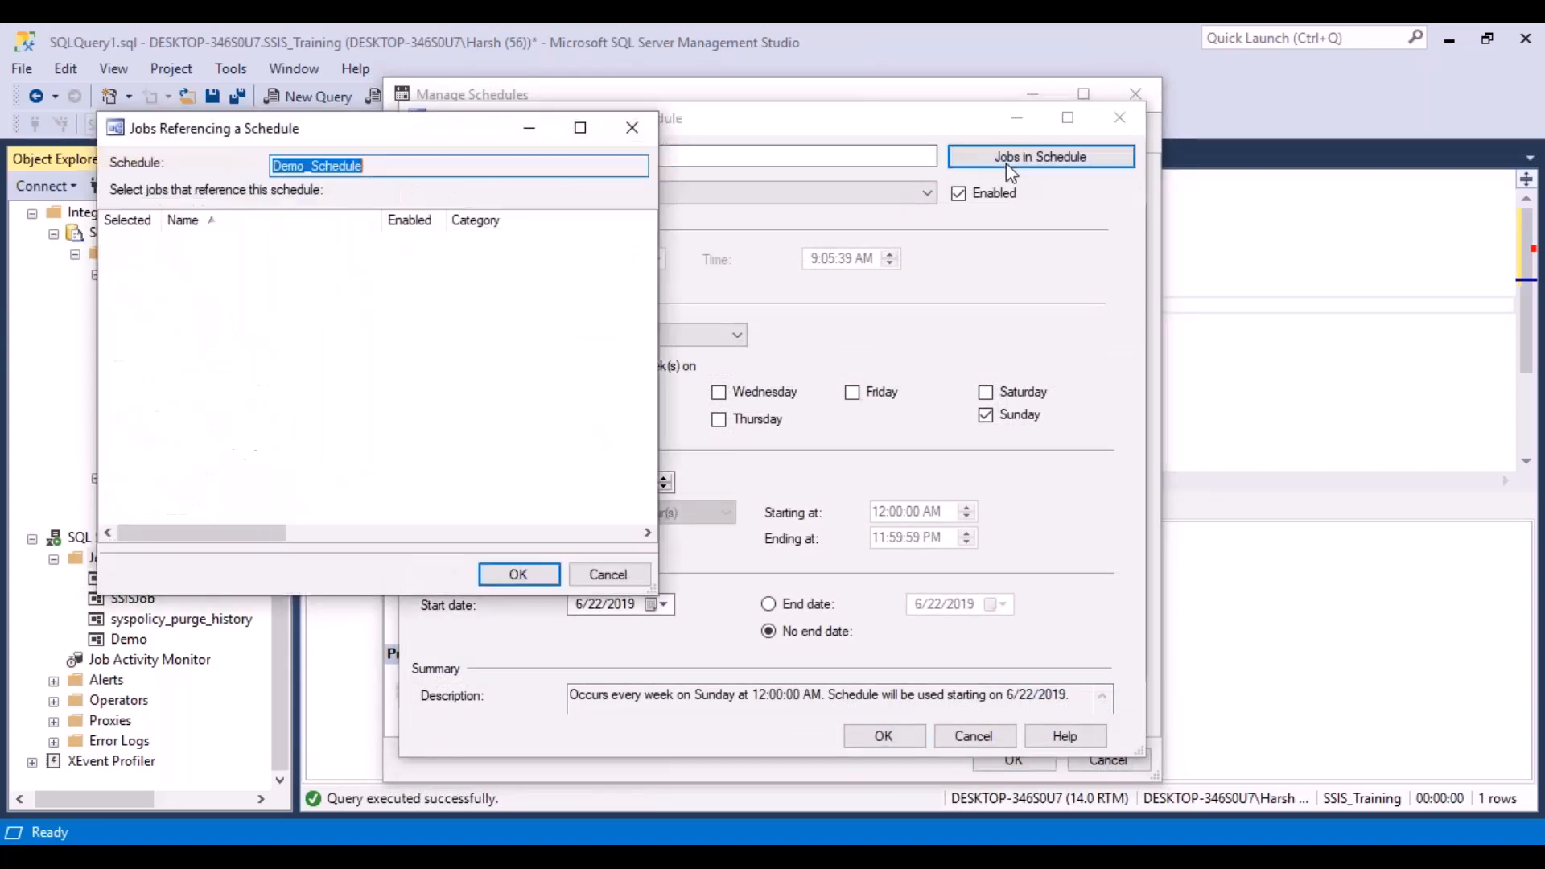
click(205, 216)
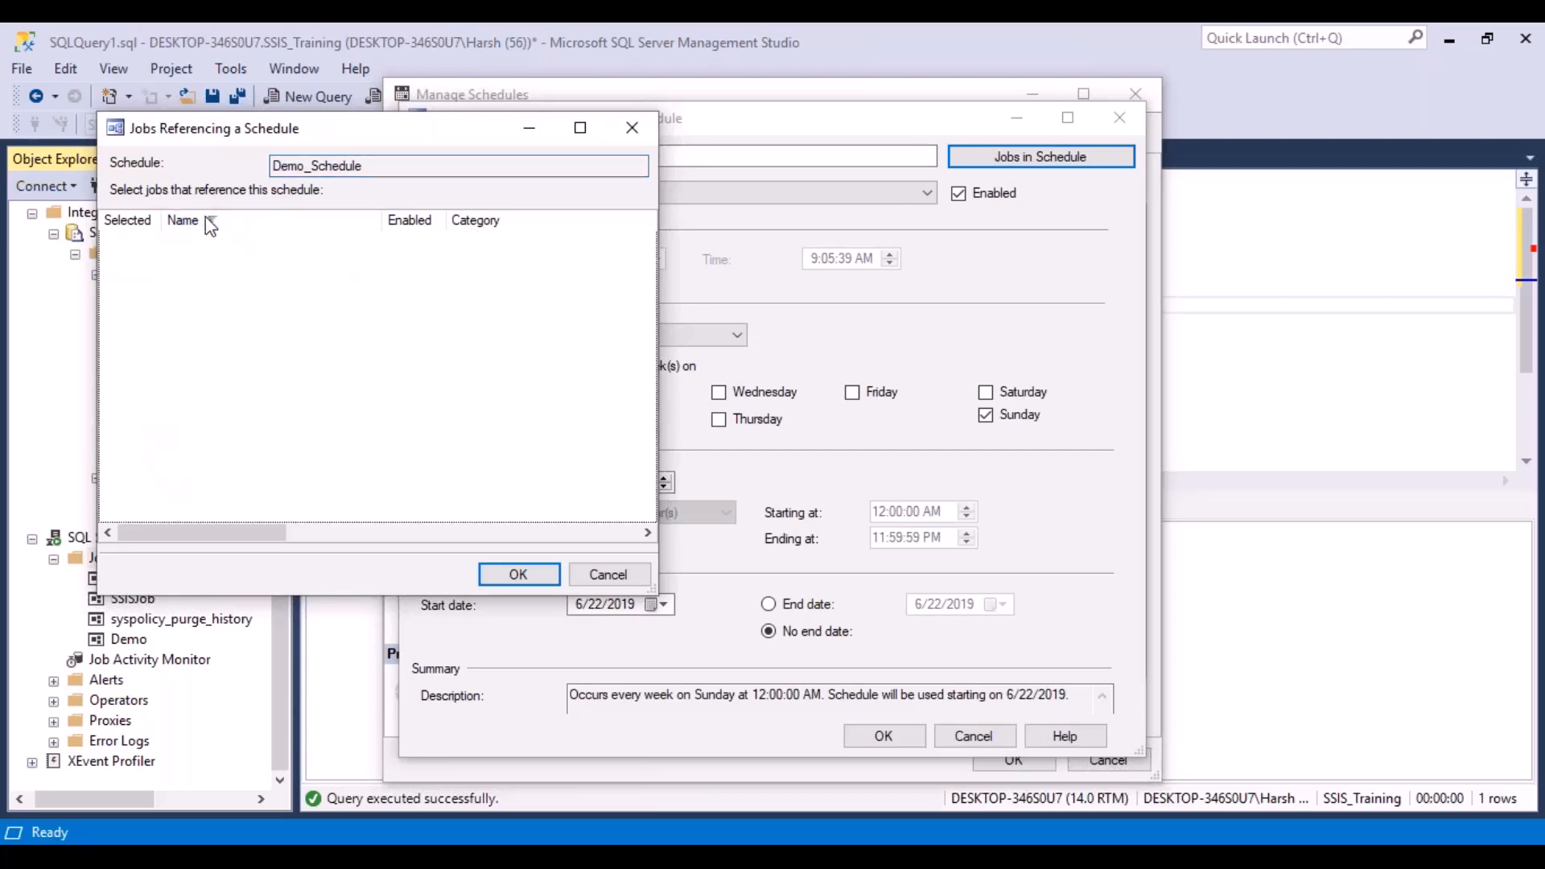
click(607, 574)
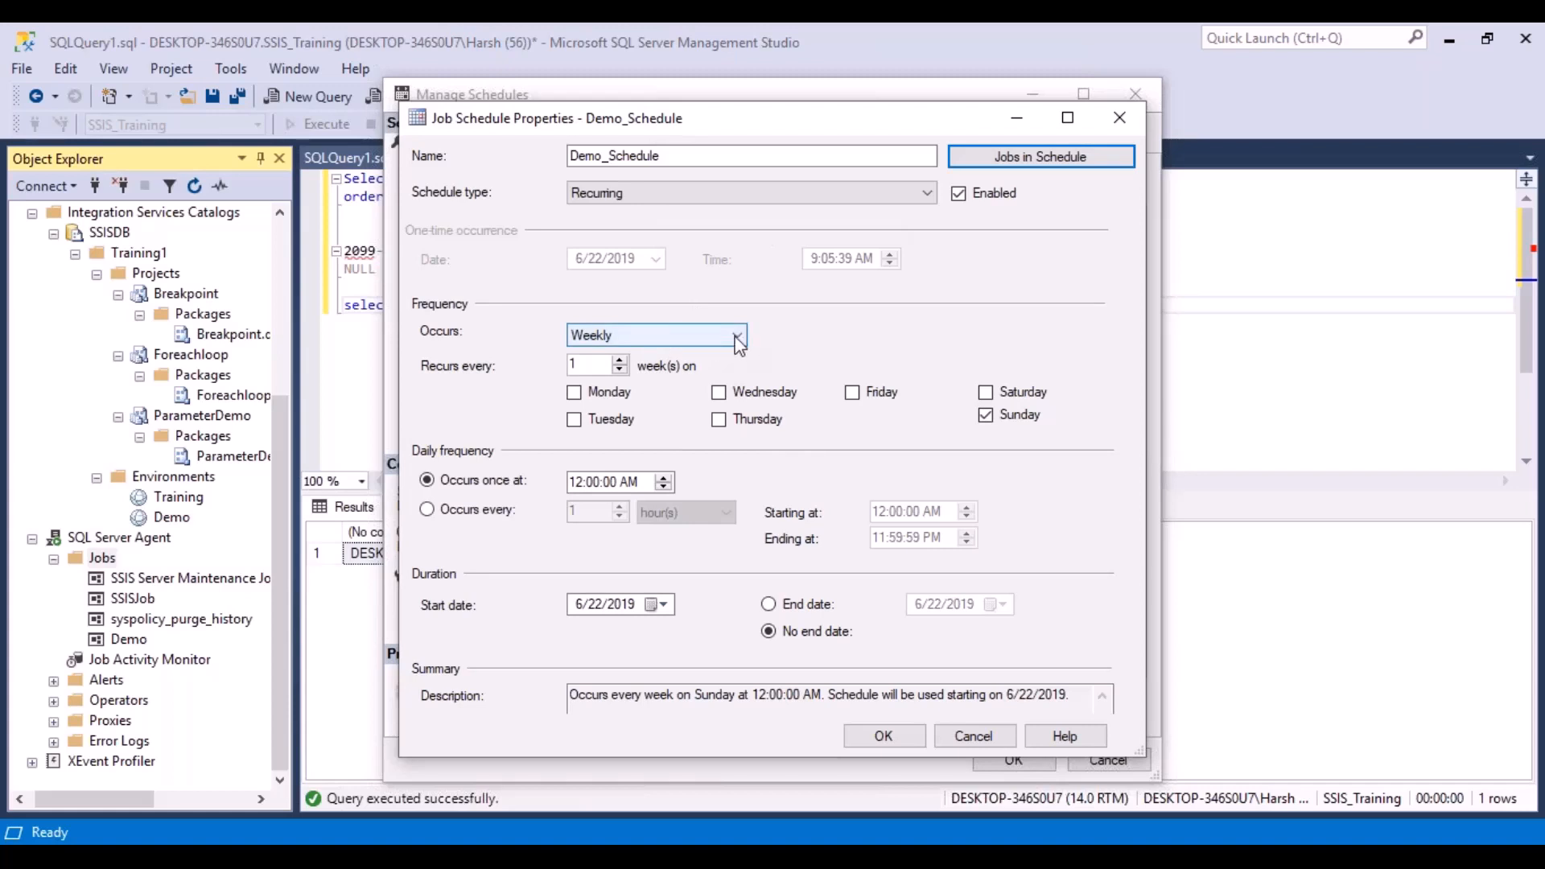
click(928, 196)
click(931, 200)
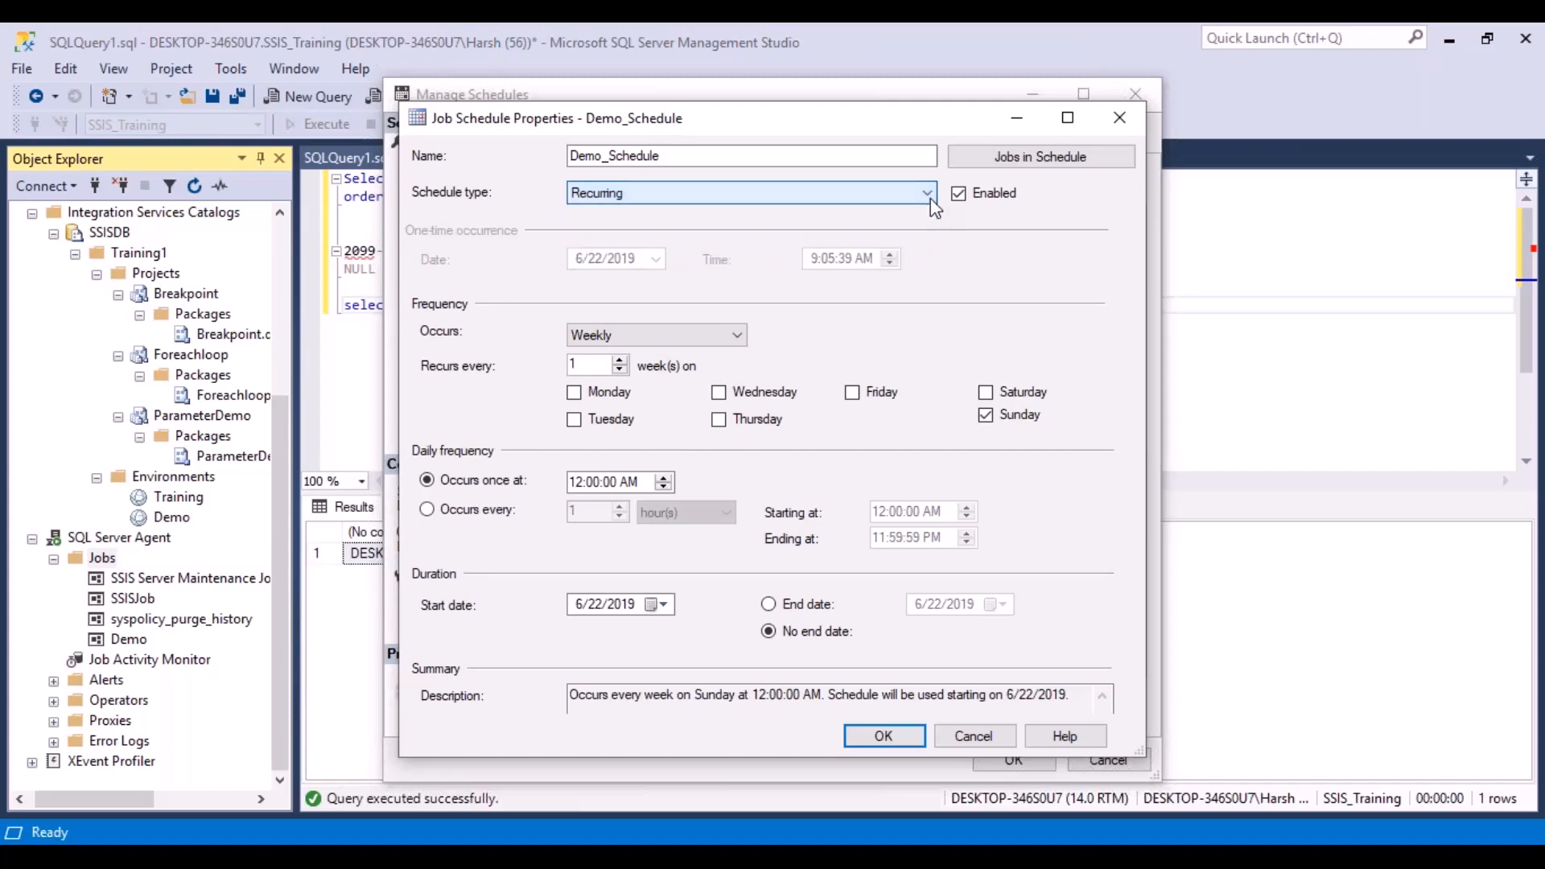
click(737, 336)
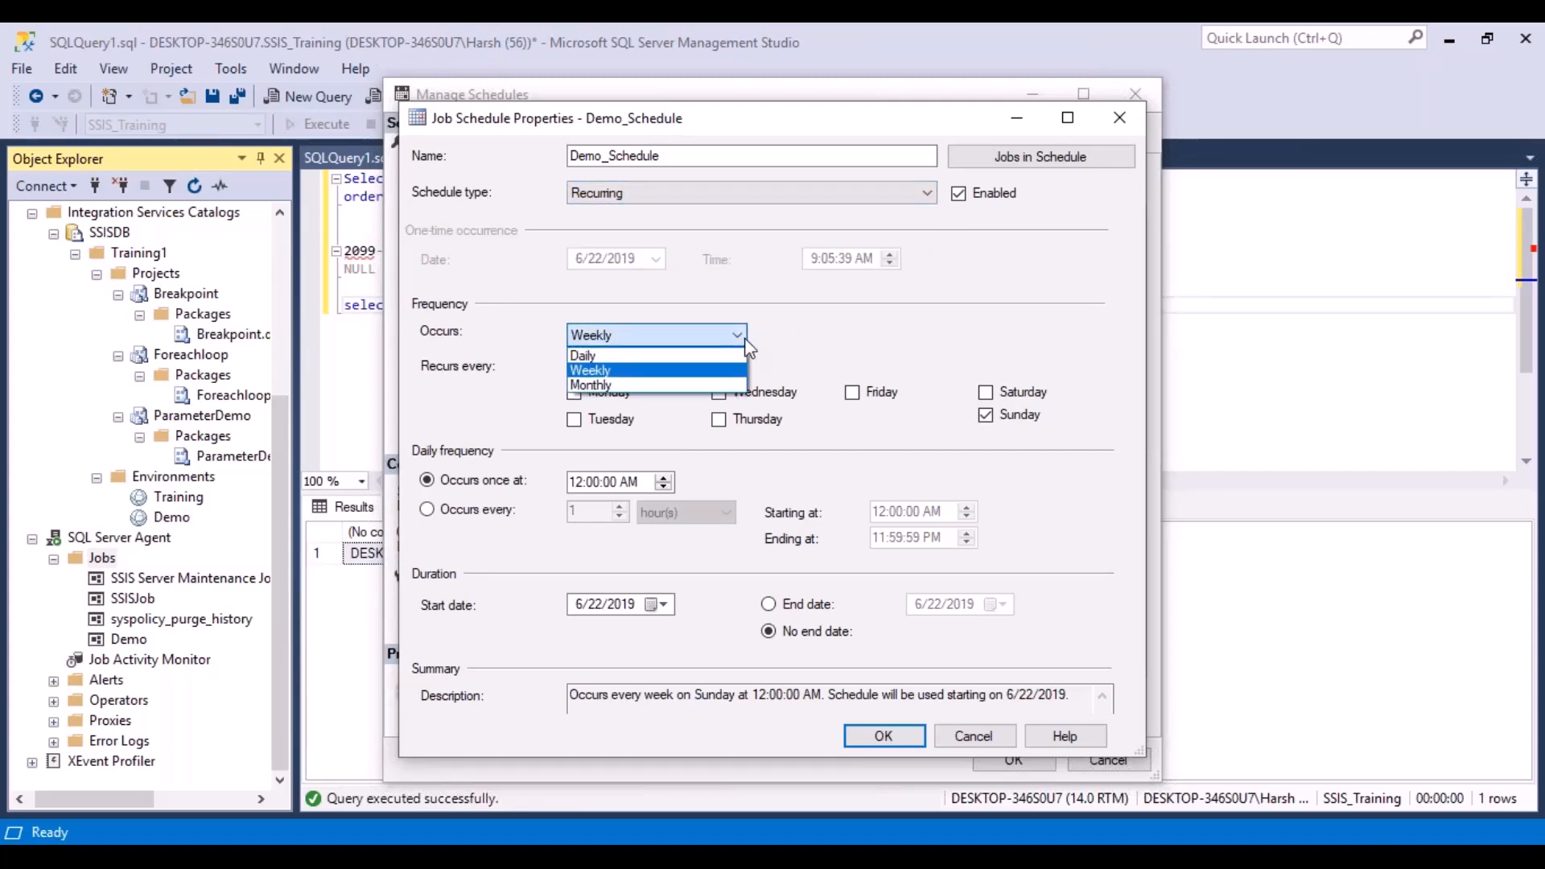
click(745, 341)
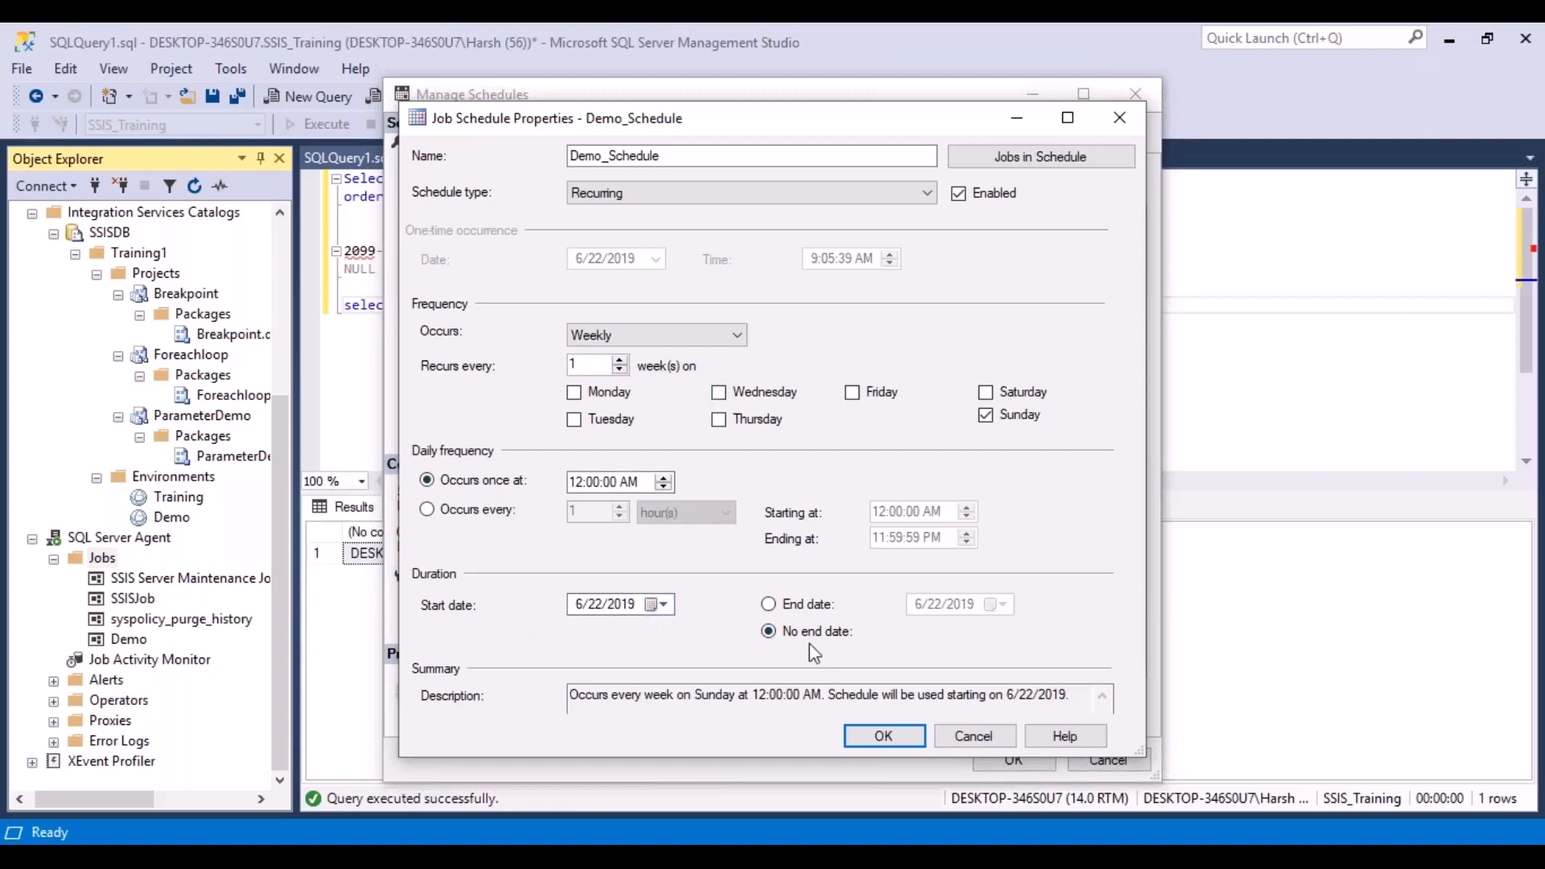
click(978, 739)
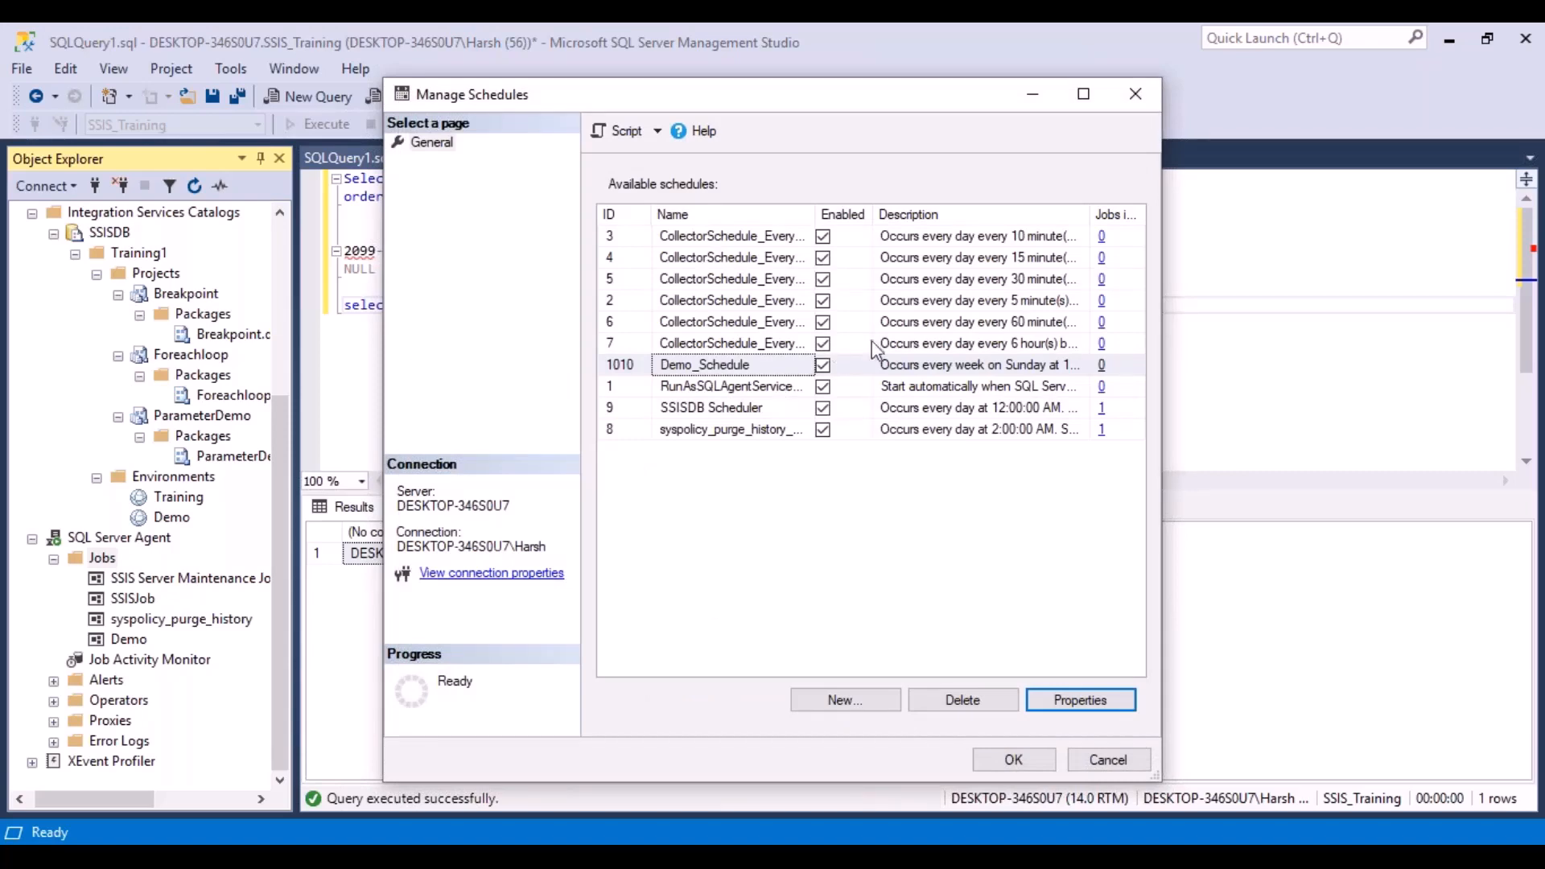
- Attach the Demo job to Demo_Schedule and save the schedule assignments
click(1103, 367)
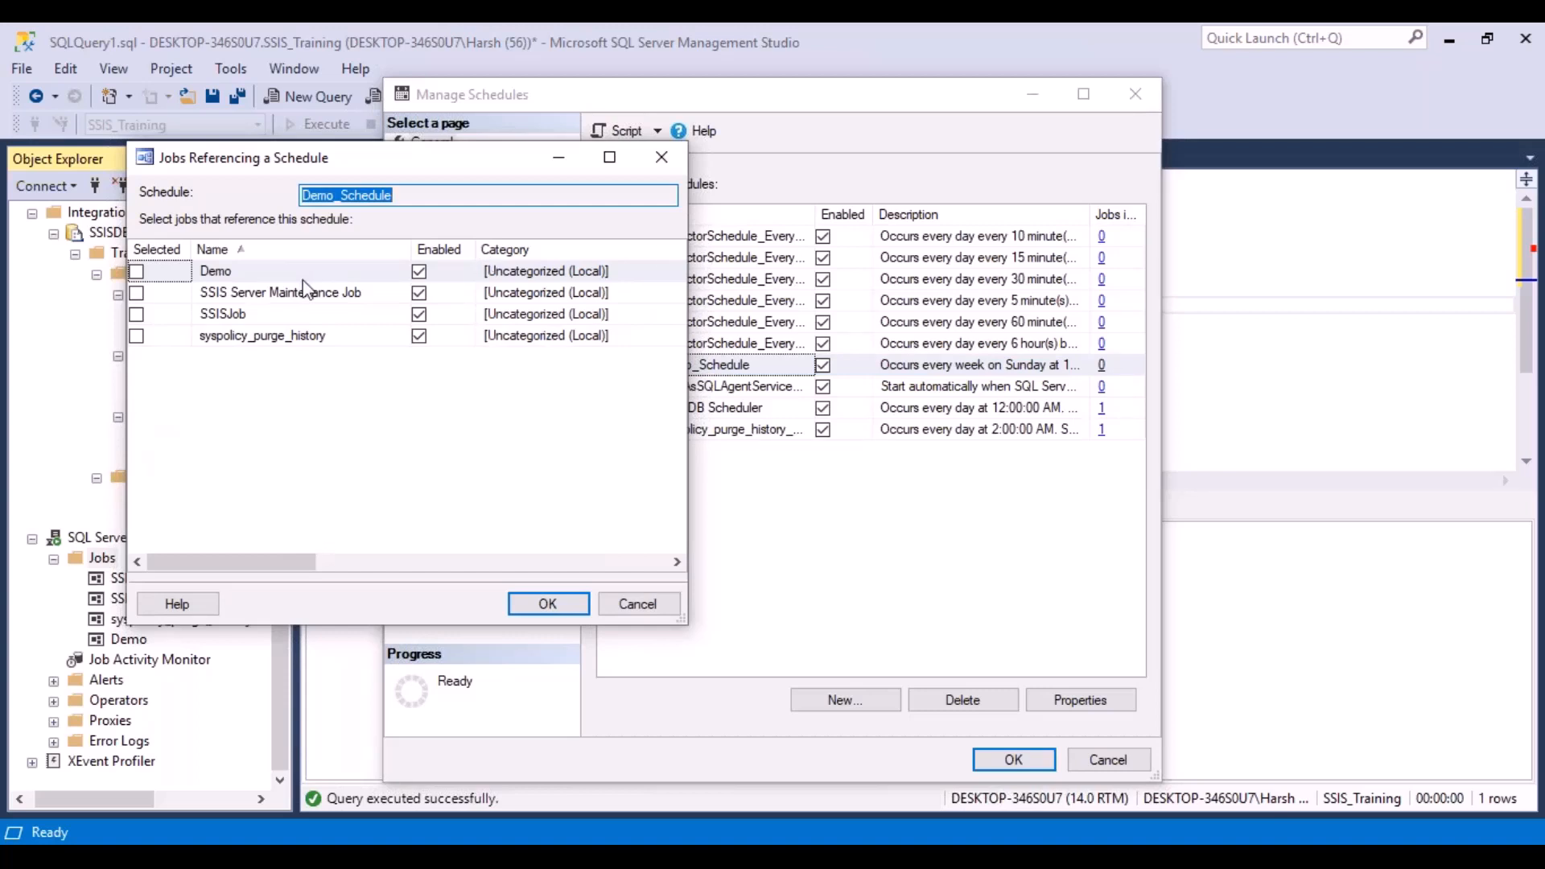
click(137, 272)
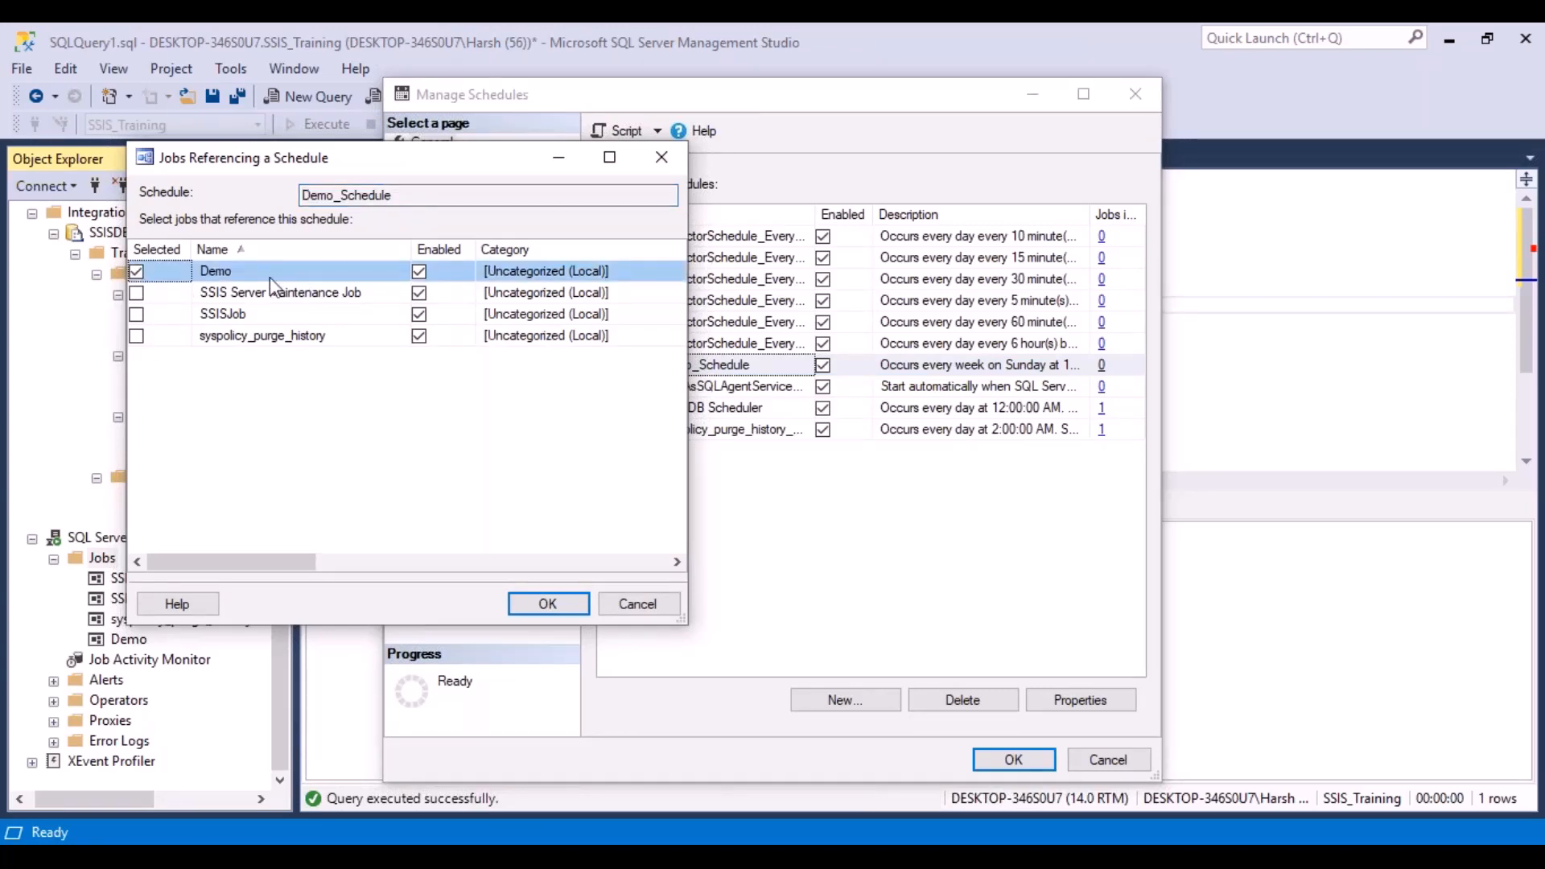
click(547, 603)
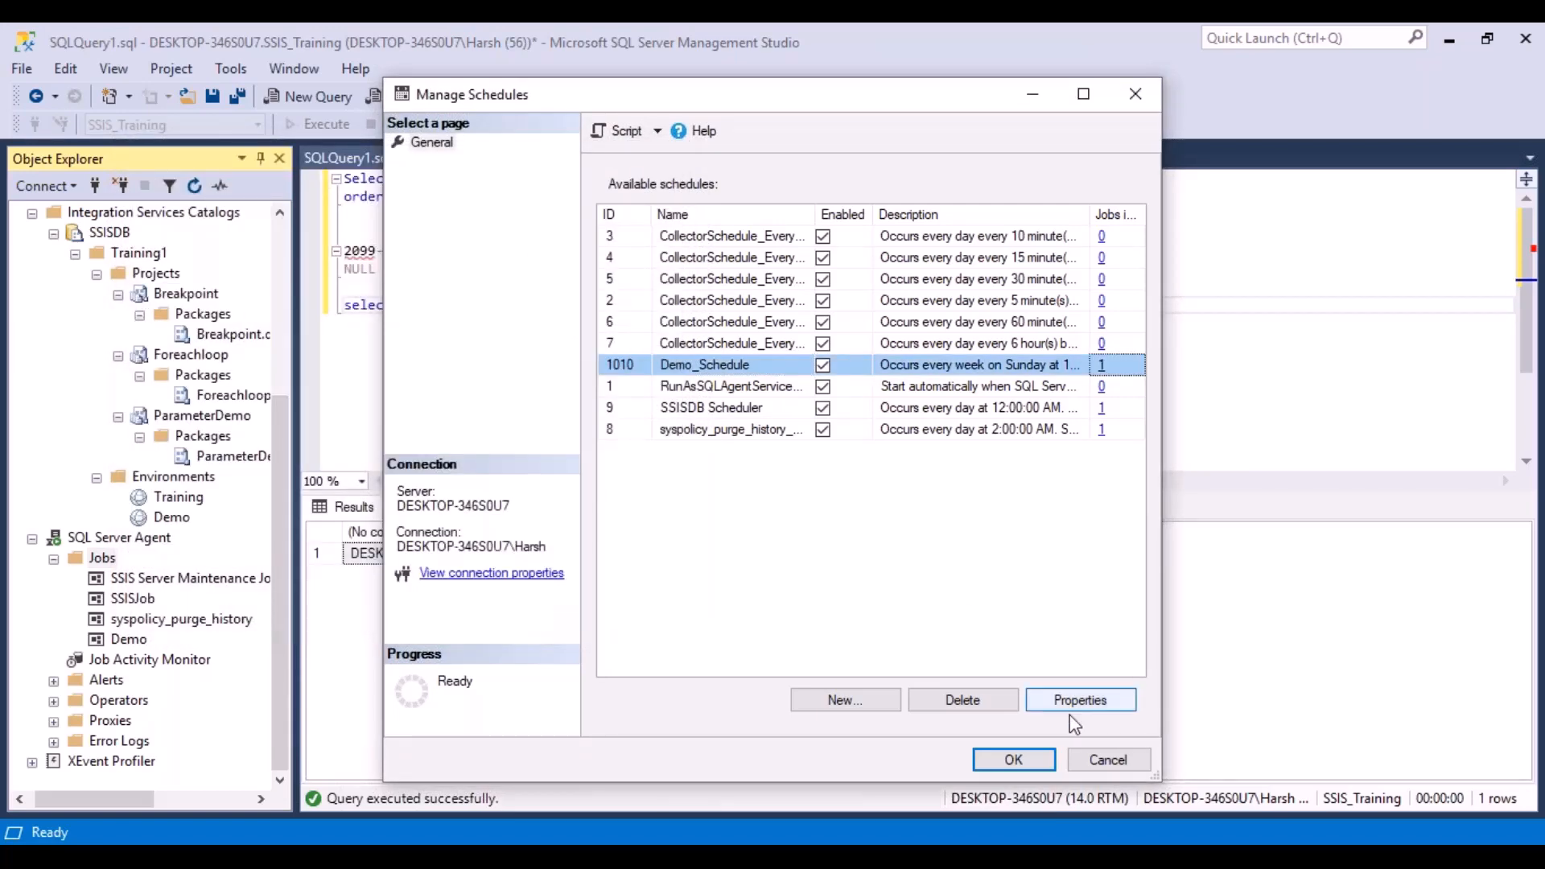
click(1016, 759)
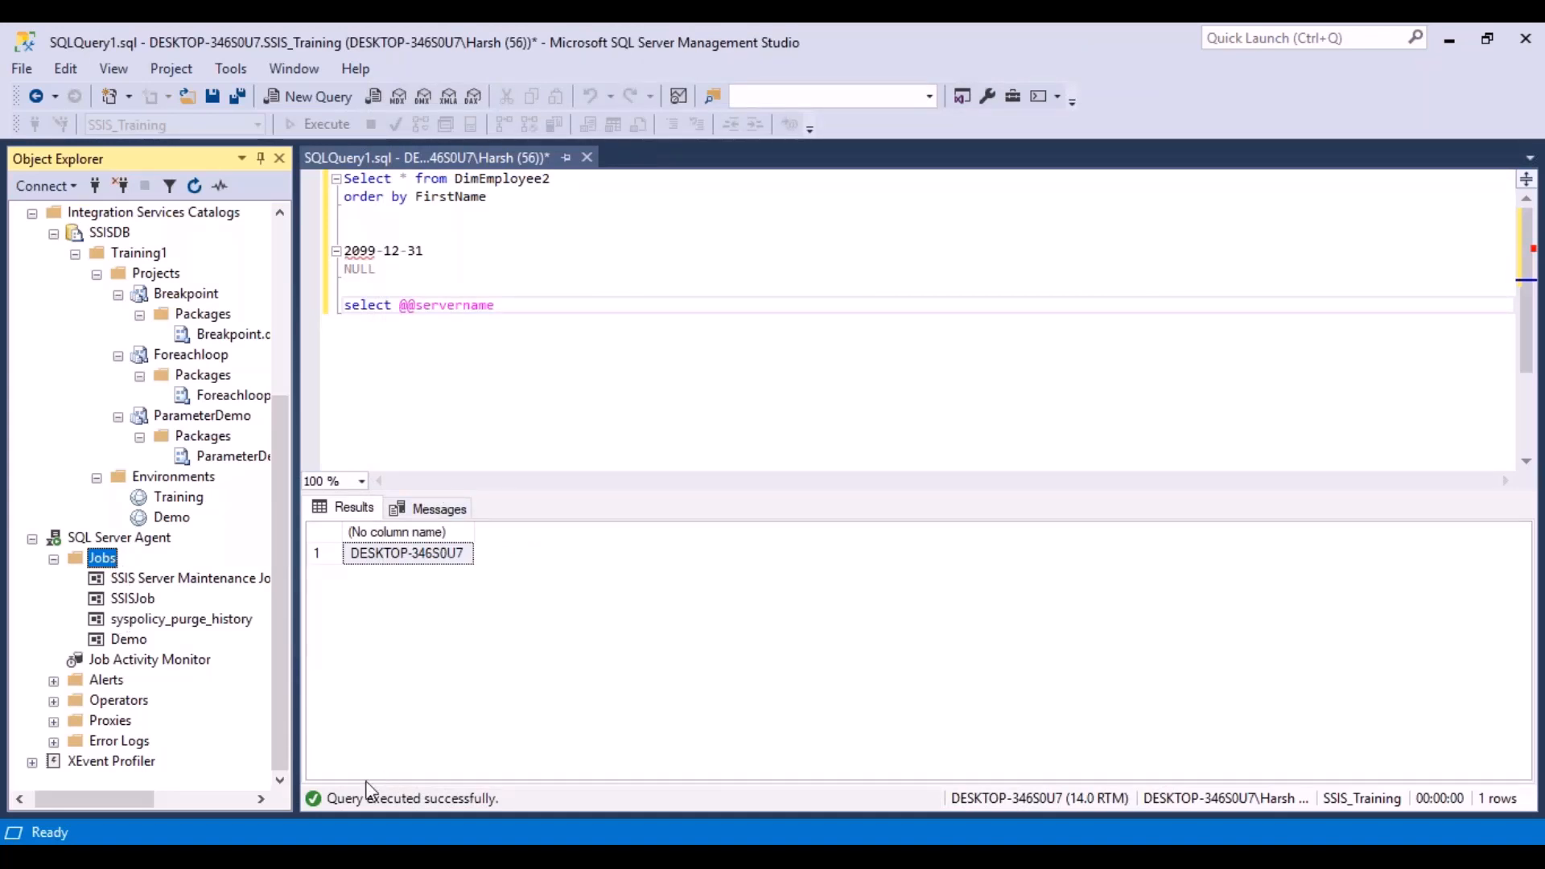
- Reopen the job schedule list and resize its columns to read Demo_Schedule's full description
right_click(99, 561)
click(207, 604)
click(623, 367)
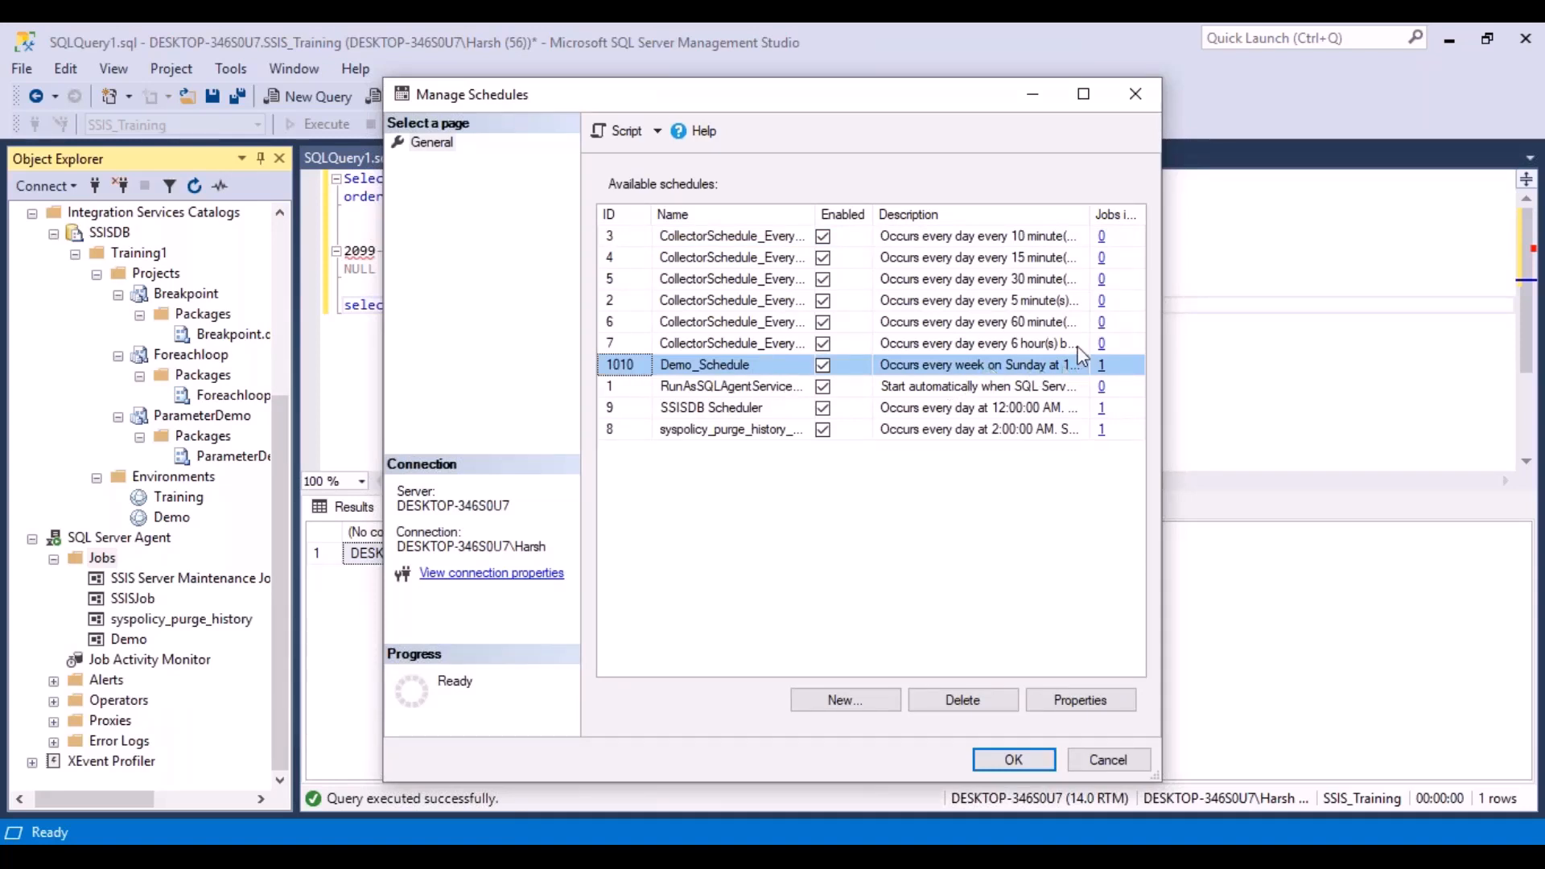
drag(1091, 216, 1263, 234)
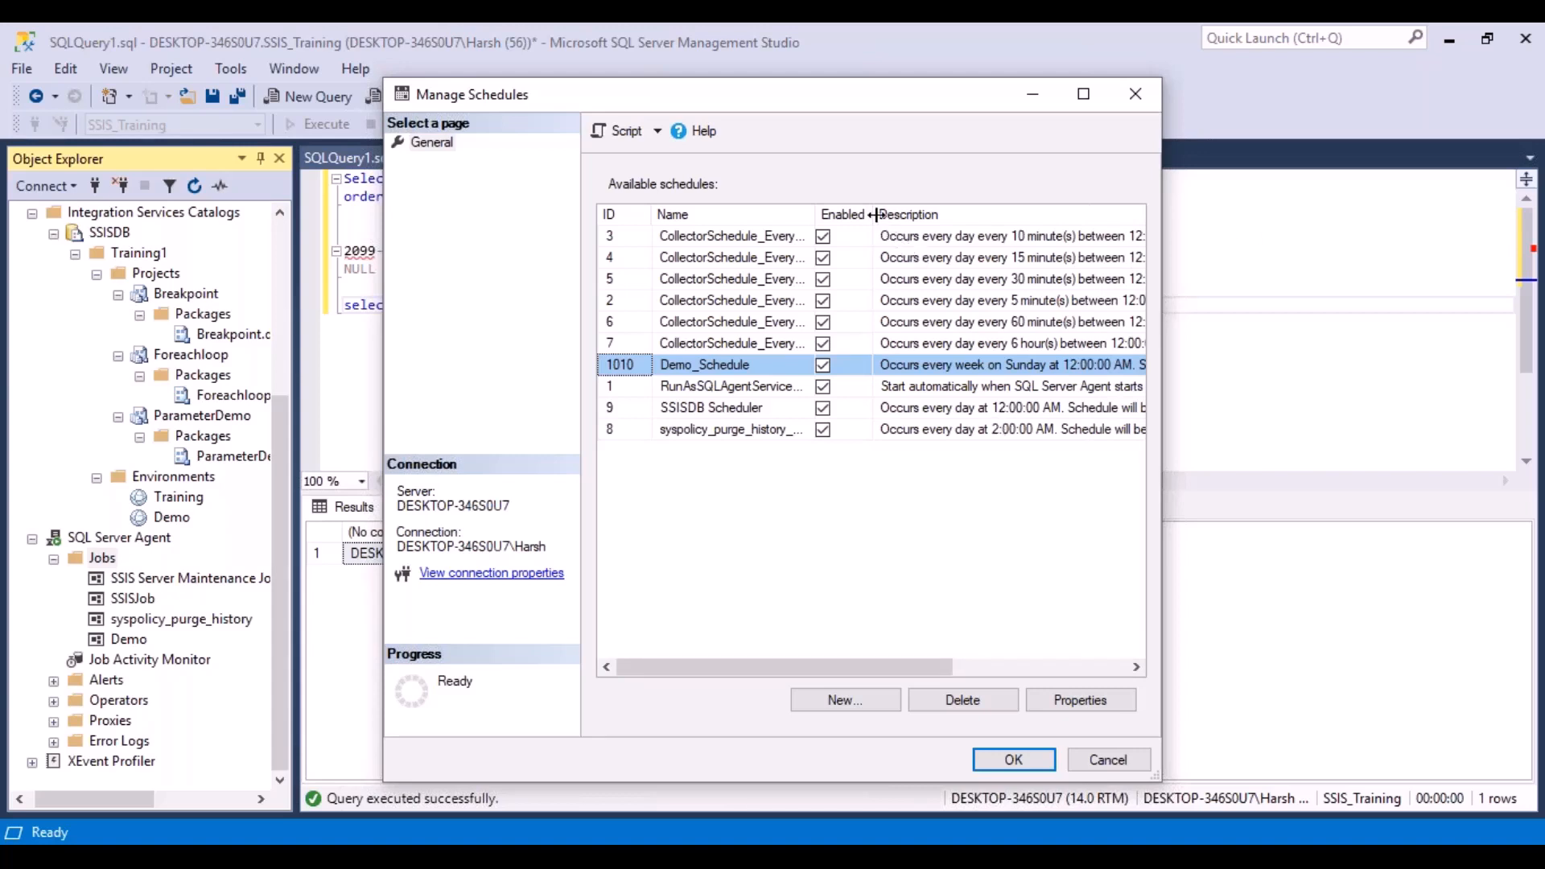
drag(876, 213, 828, 214)
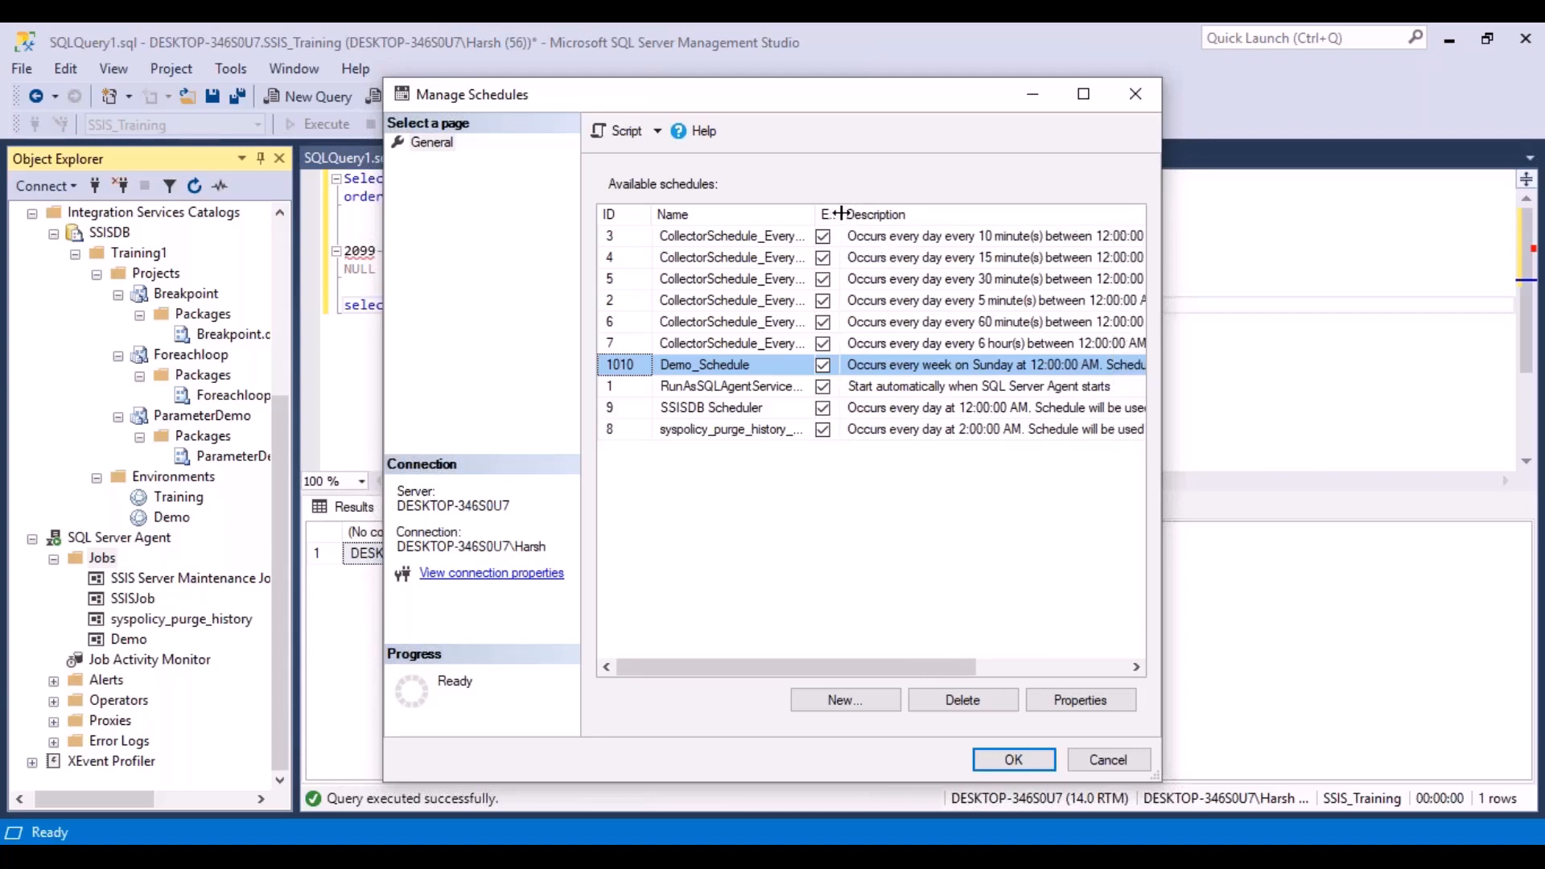
- Try to delete Demo_Schedule despite its referencing job, then close the schedule management window
click(964, 702)
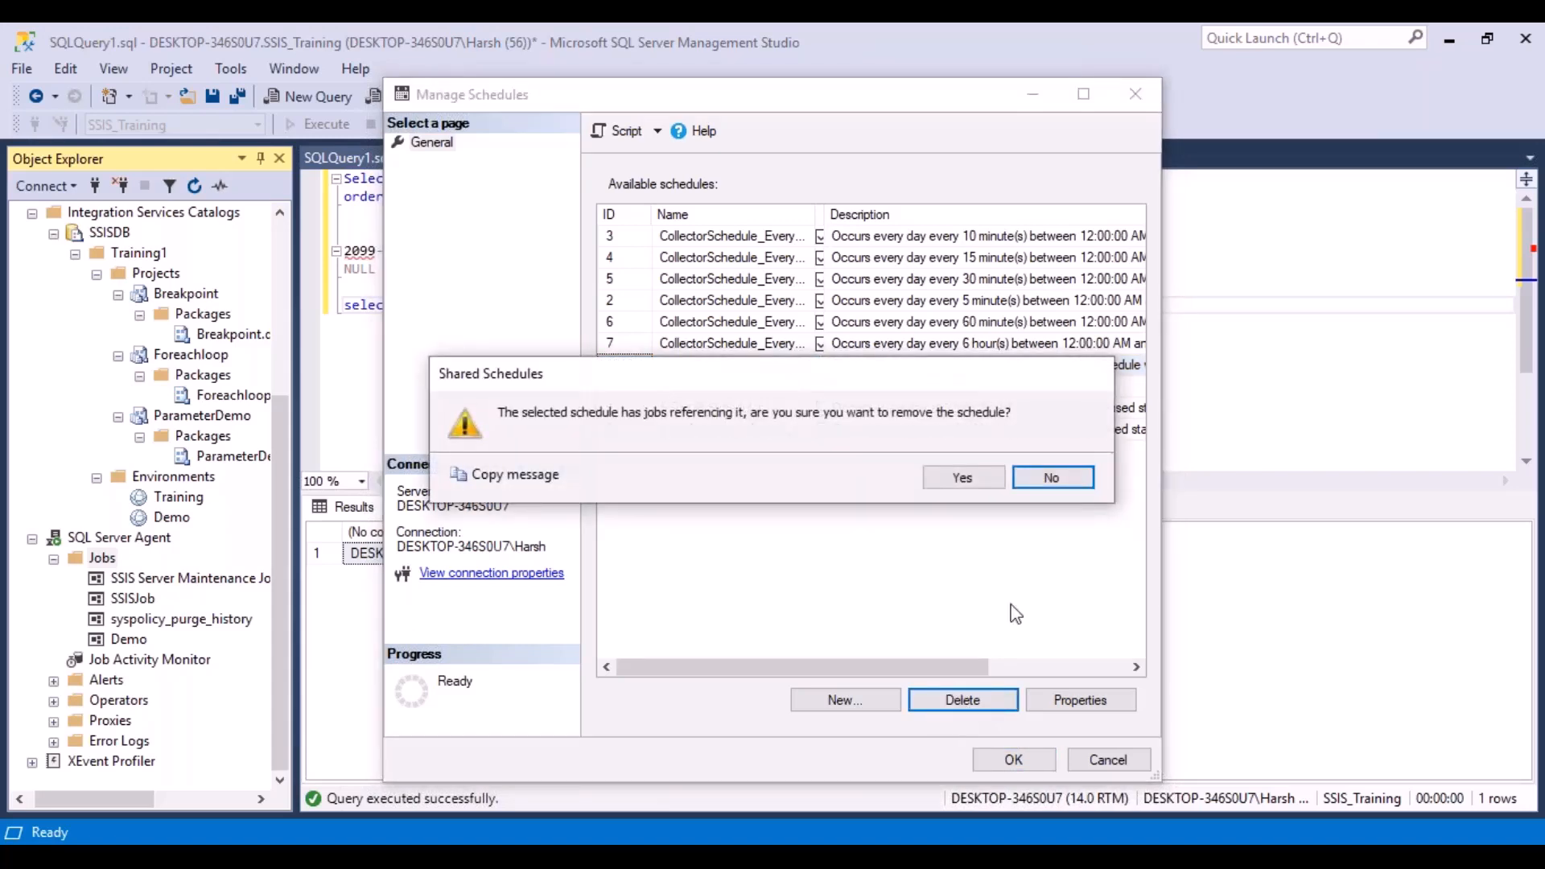
click(964, 479)
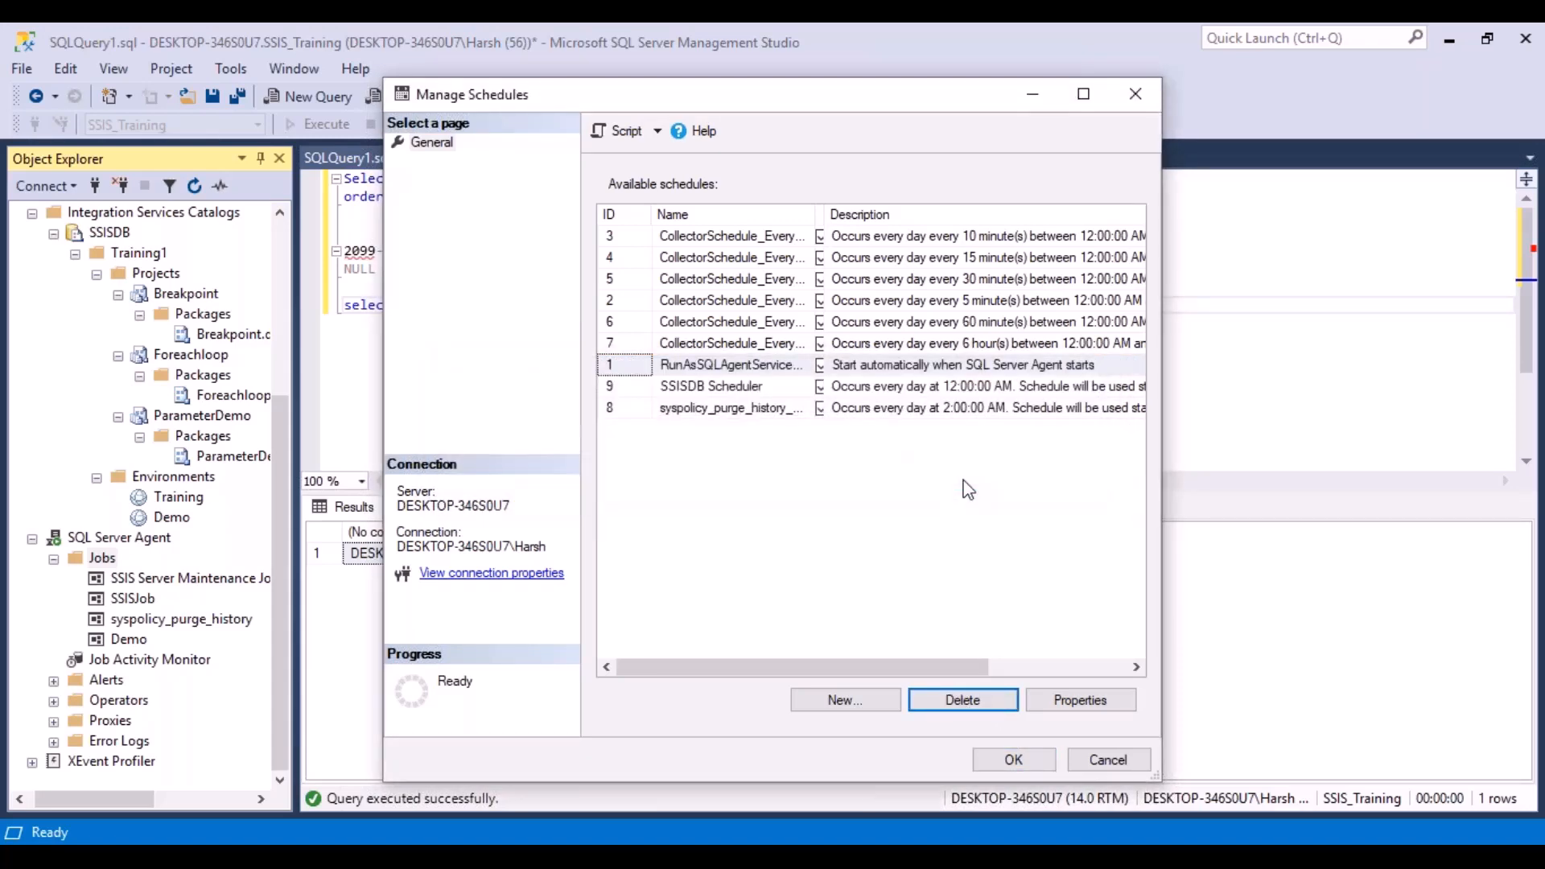
click(1013, 761)
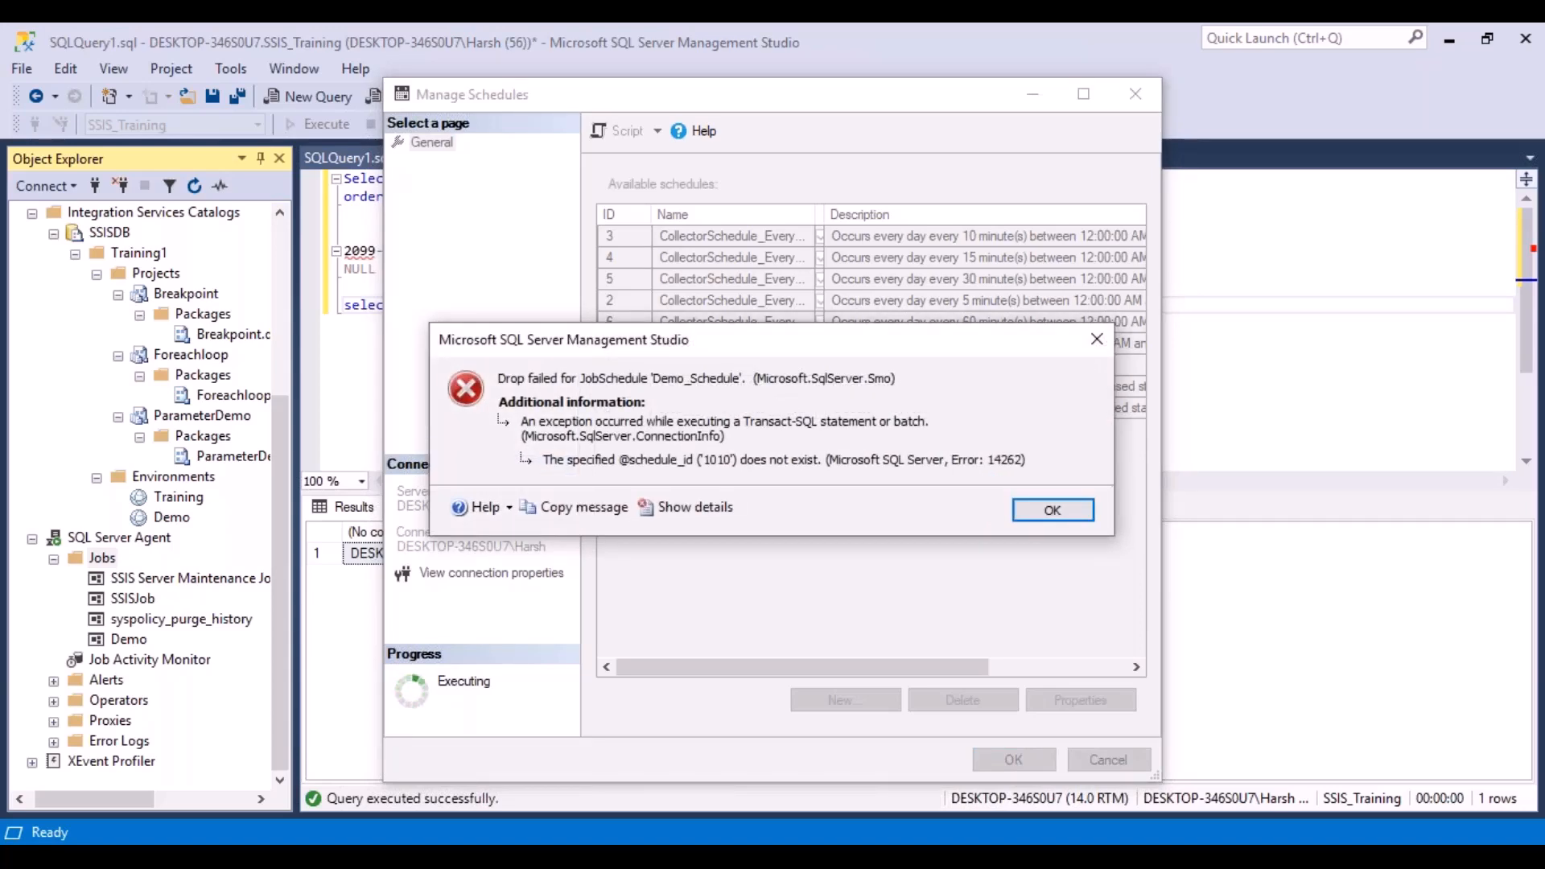
click(1051, 508)
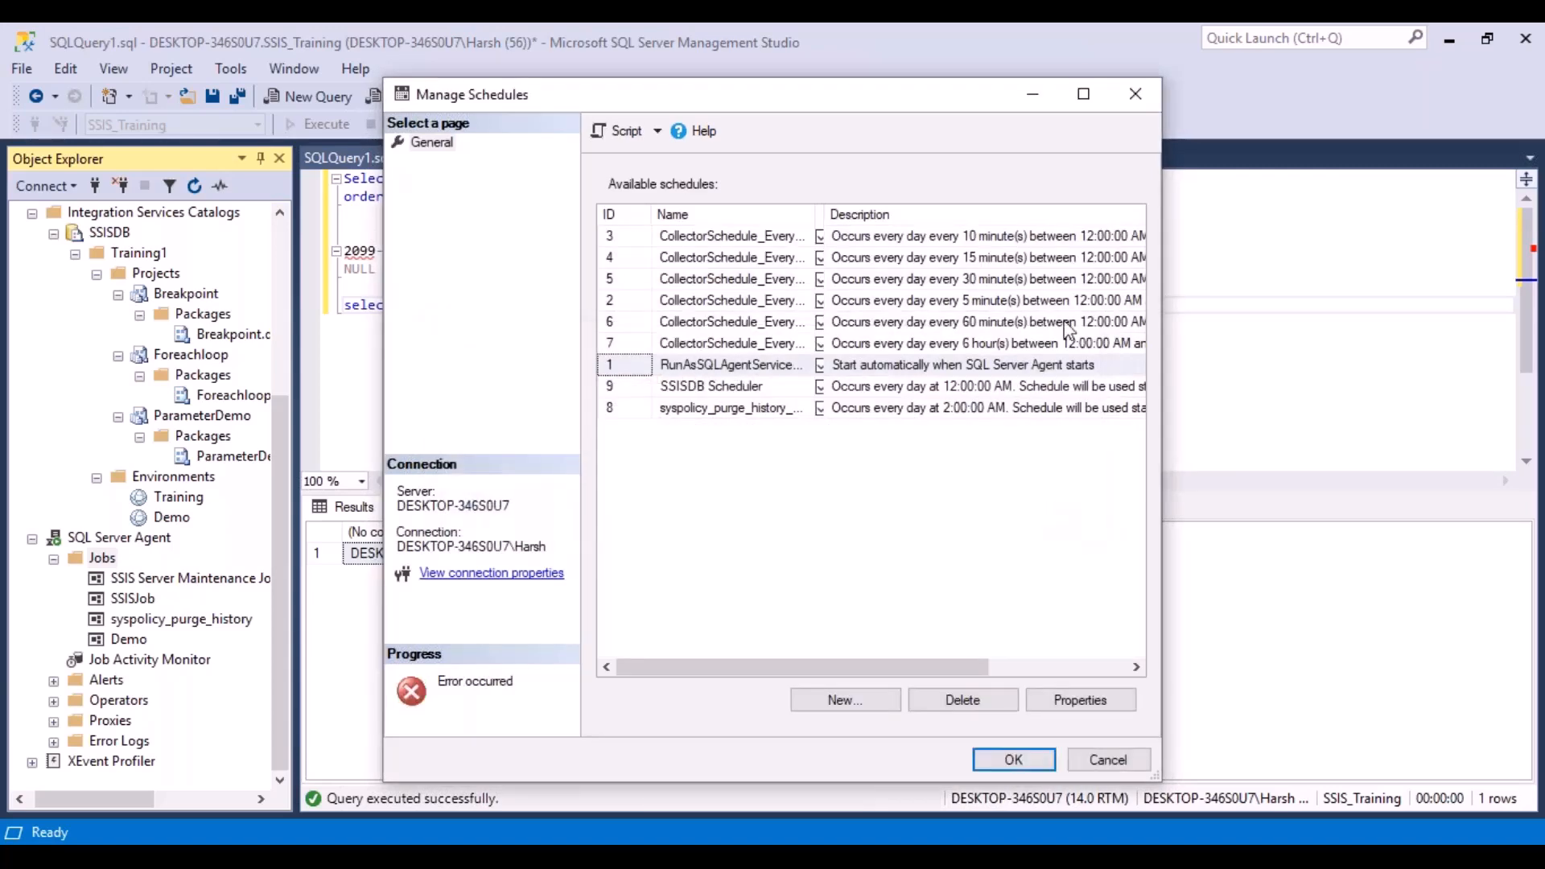
click(1135, 94)
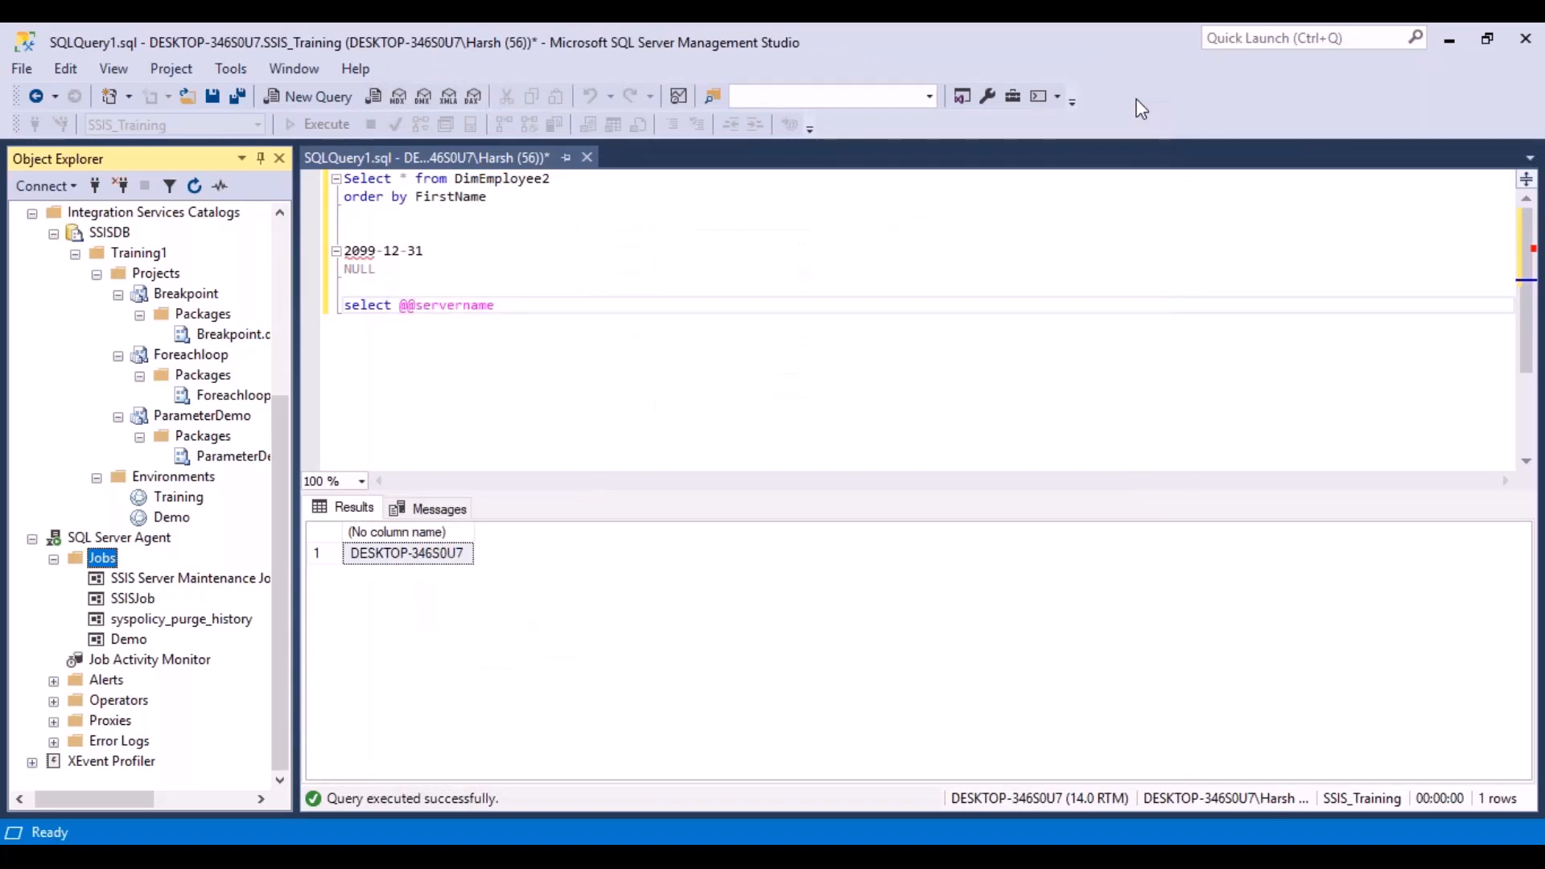